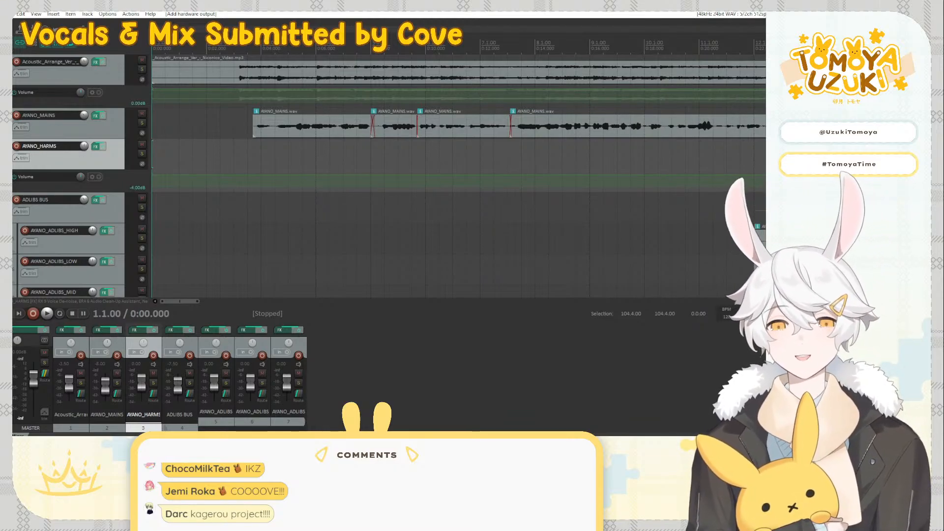
key(alt+Tab)
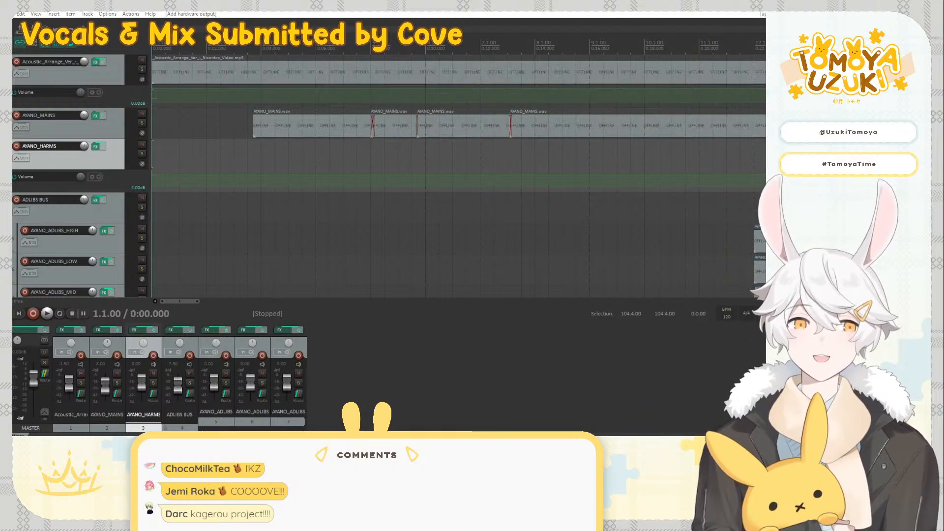
key(alt+Tab)
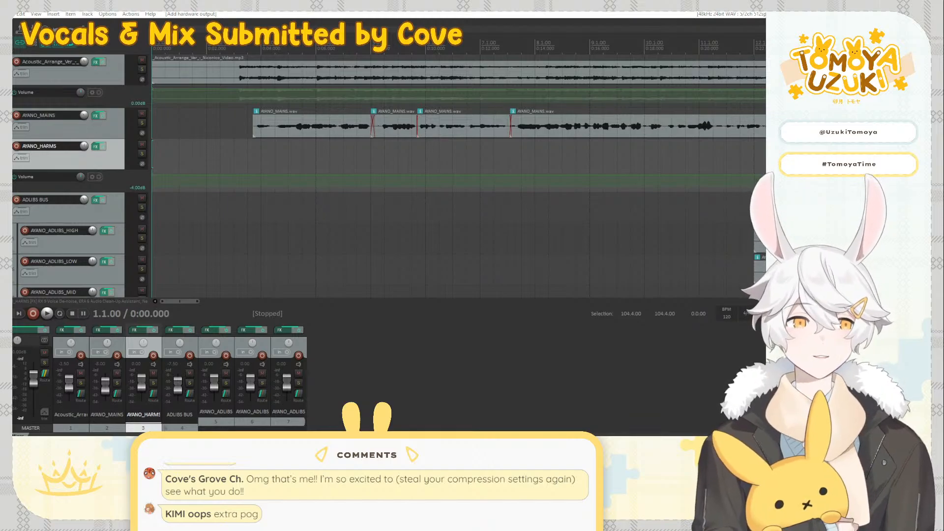
Examine the plug-ins in the AYANO_MAINS effects chain, from the Clean-Up Assistant through ReaComp to the De-Esser
click(96, 146)
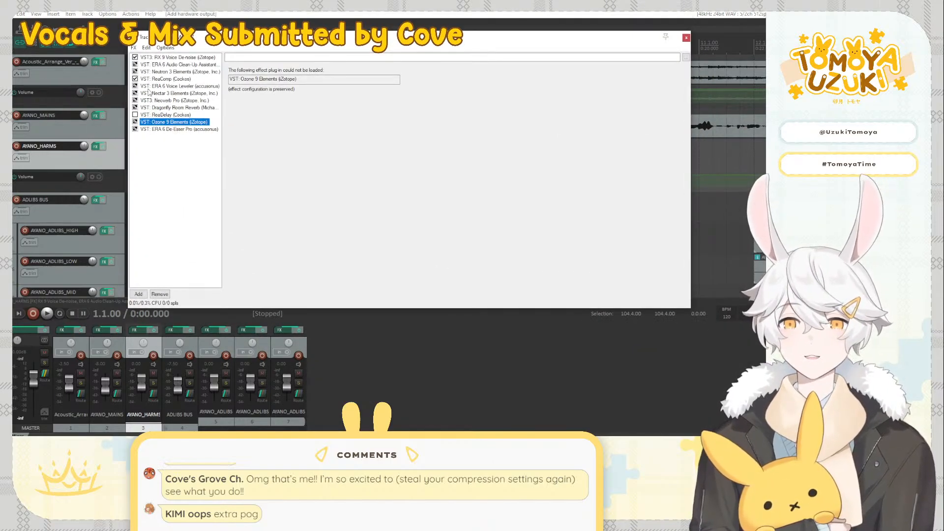
click(159, 66)
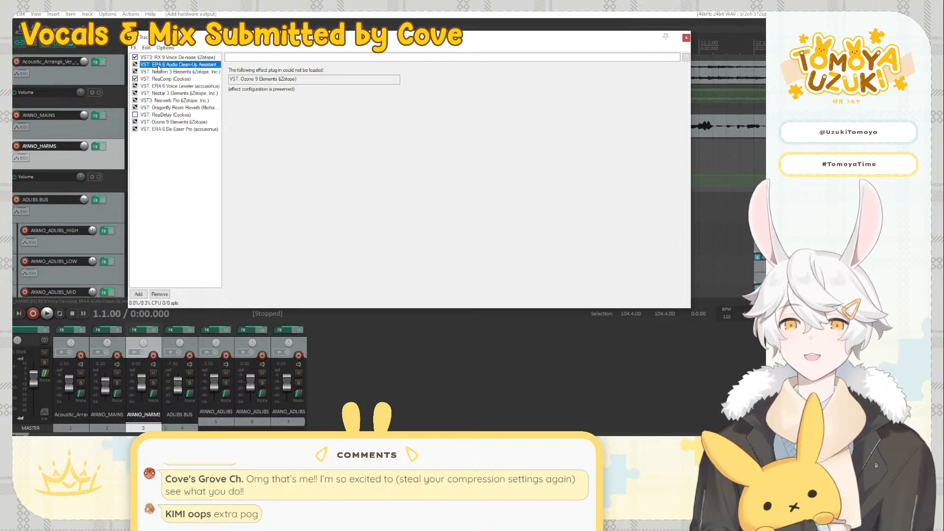
click(165, 71)
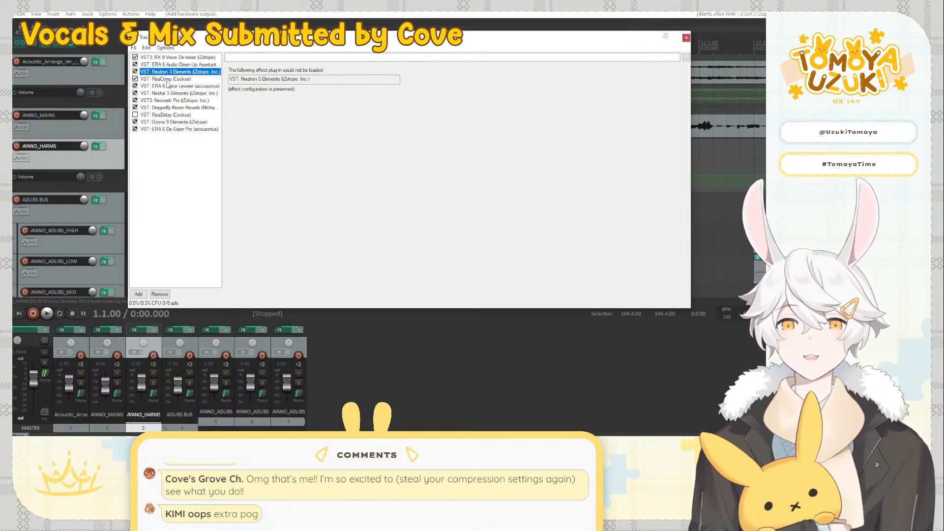
click(166, 78)
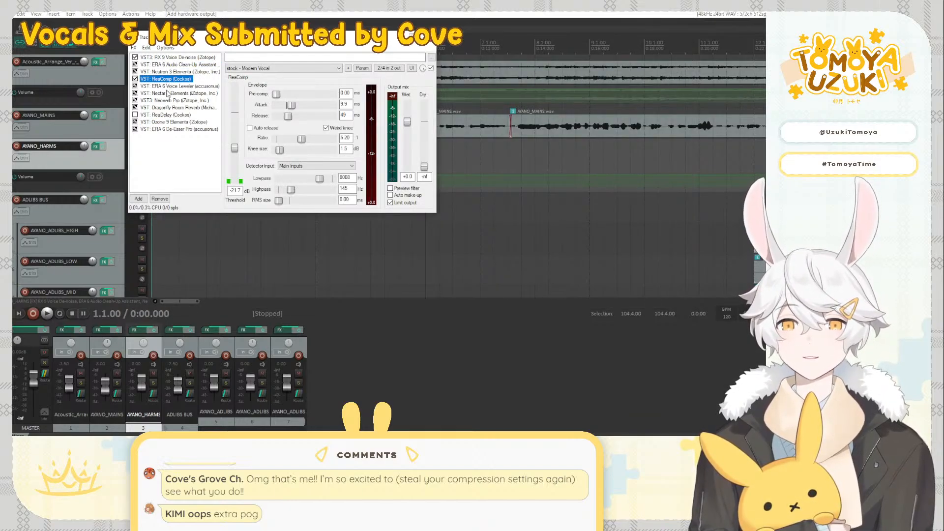
click(167, 93)
click(167, 86)
click(167, 100)
click(167, 107)
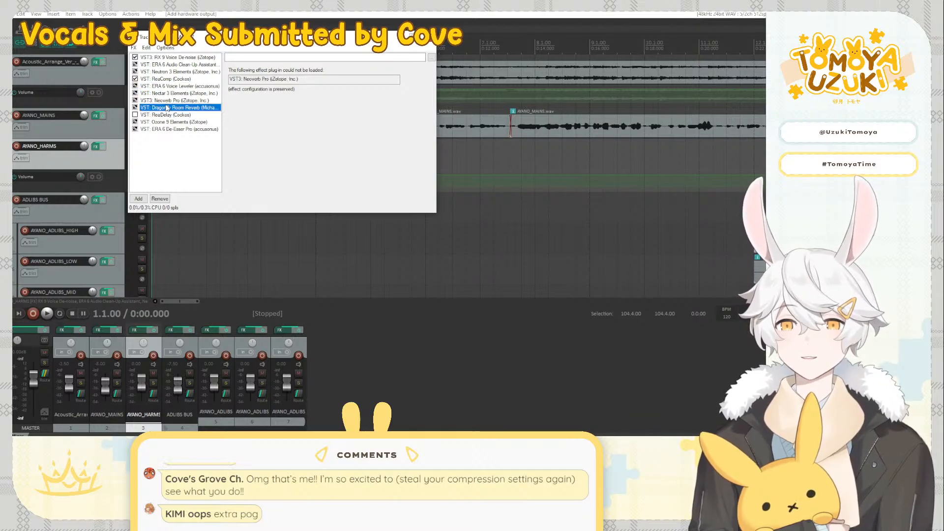
click(167, 122)
click(167, 128)
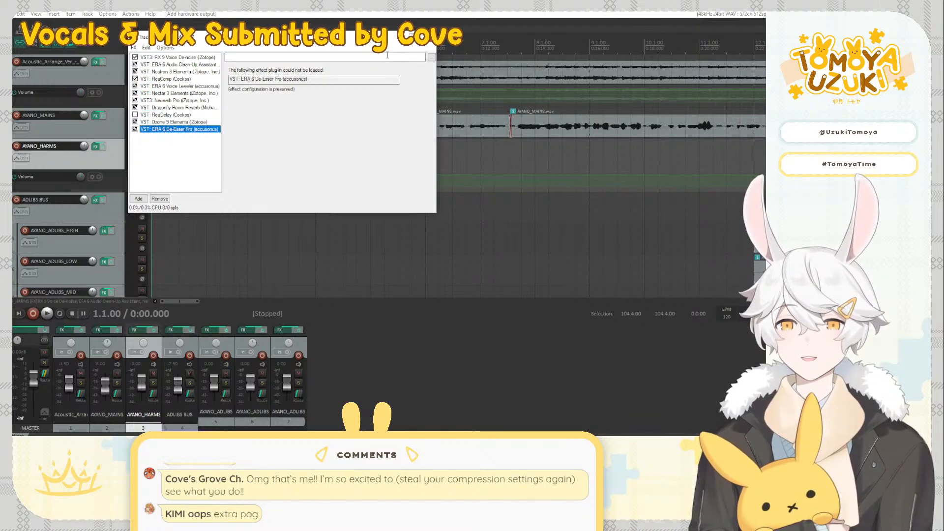
click(430, 37)
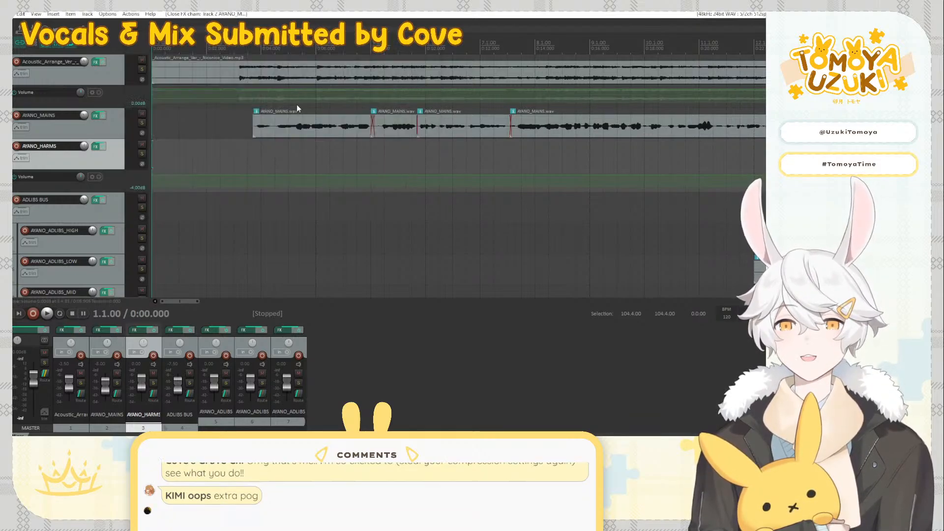
click(96, 115)
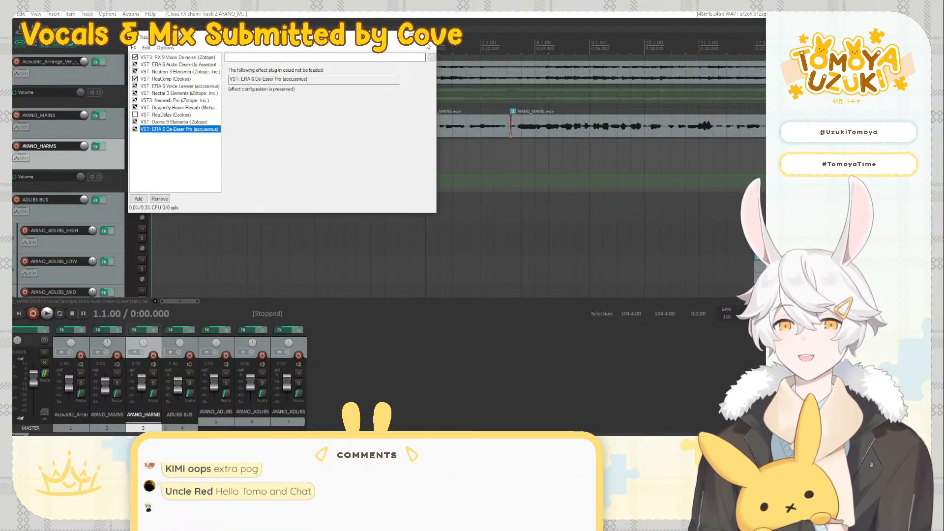
click(96, 116)
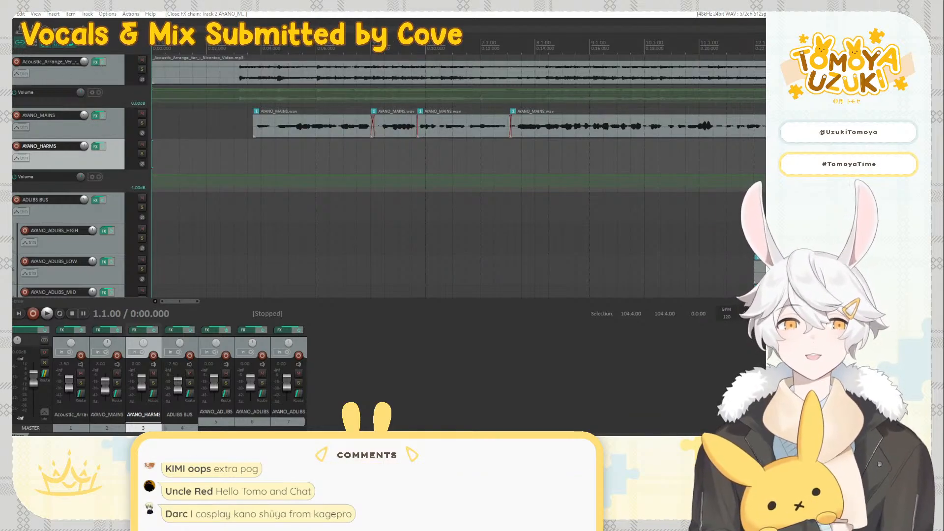
Examine the ReaEQ, Neutron 3 Elements and ReaComp plug-ins on the acoustic arrangement track
click(95, 62)
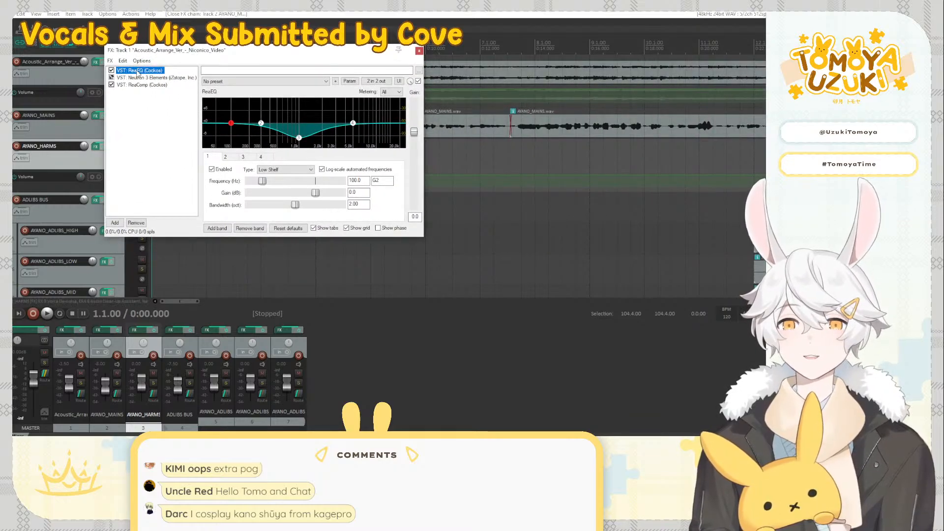
click(133, 79)
click(137, 85)
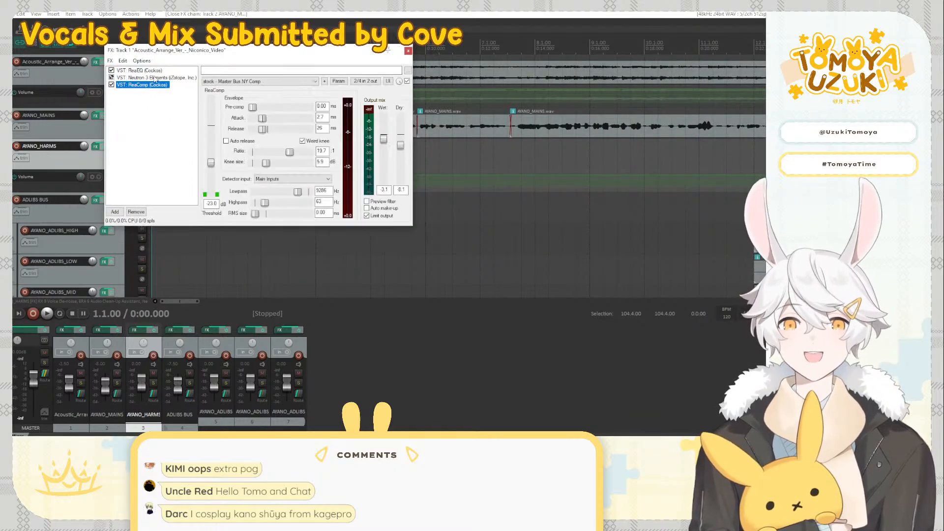
click(408, 50)
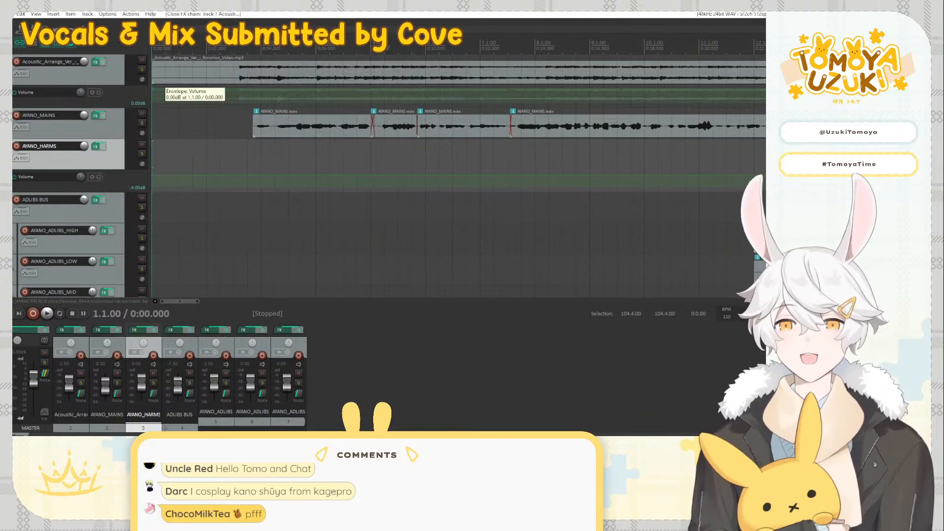
Examine the effects chain of the ADLIBS BUS folder track, including its ReaEQ curve
scroll(23, 212, down, 1)
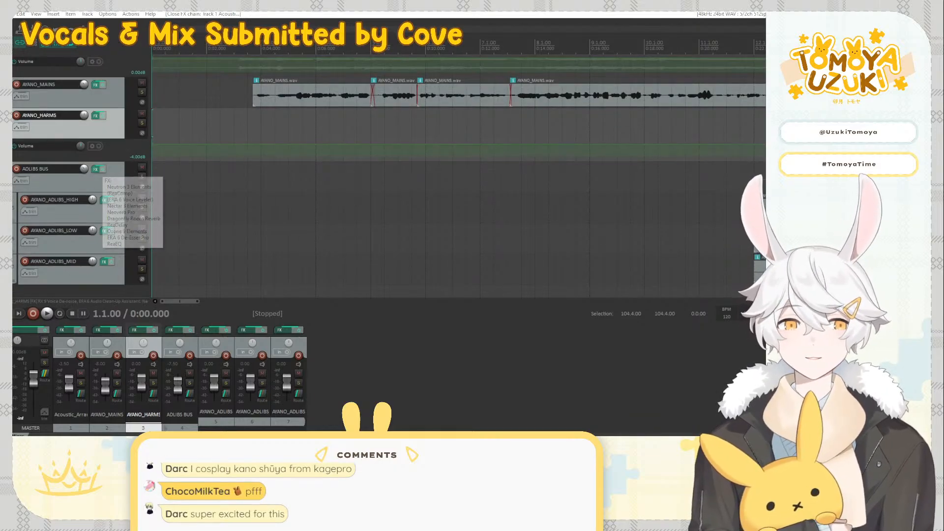
click(95, 168)
drag(379, 96, 260, 88)
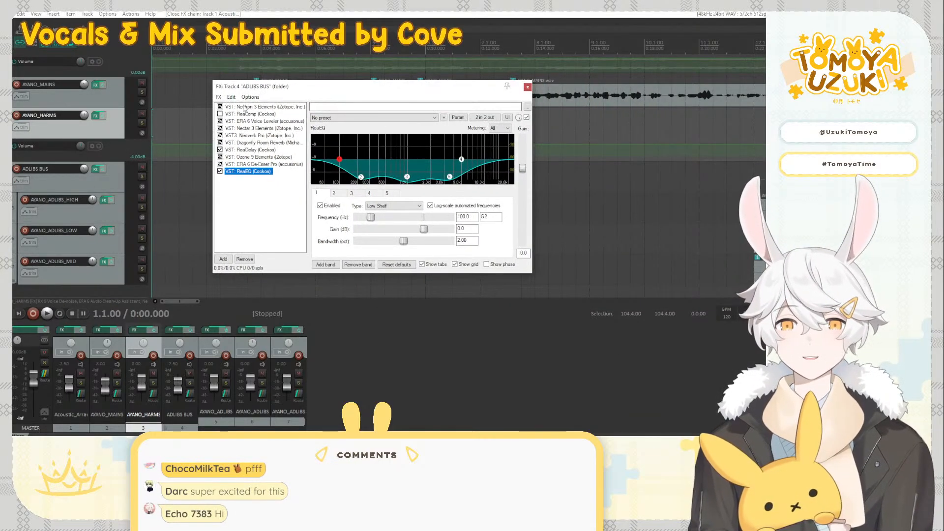
click(246, 152)
click(255, 171)
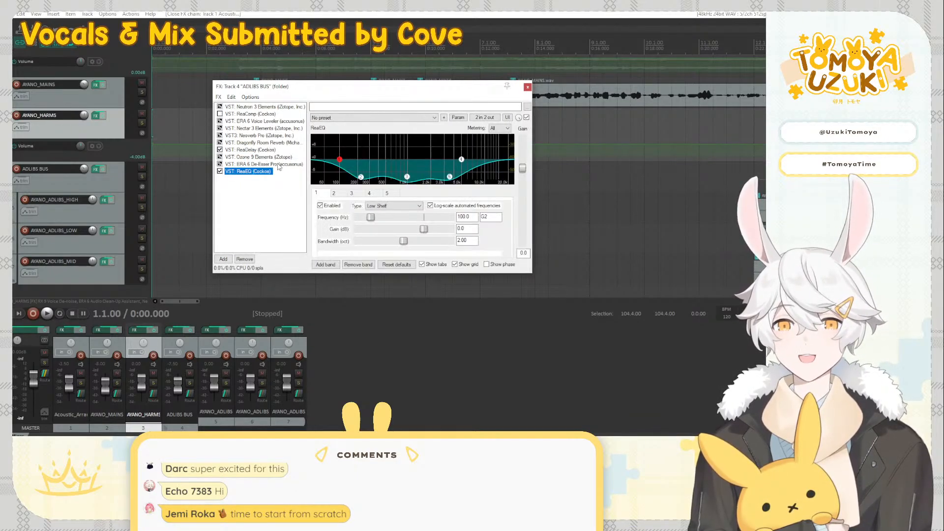
click(527, 88)
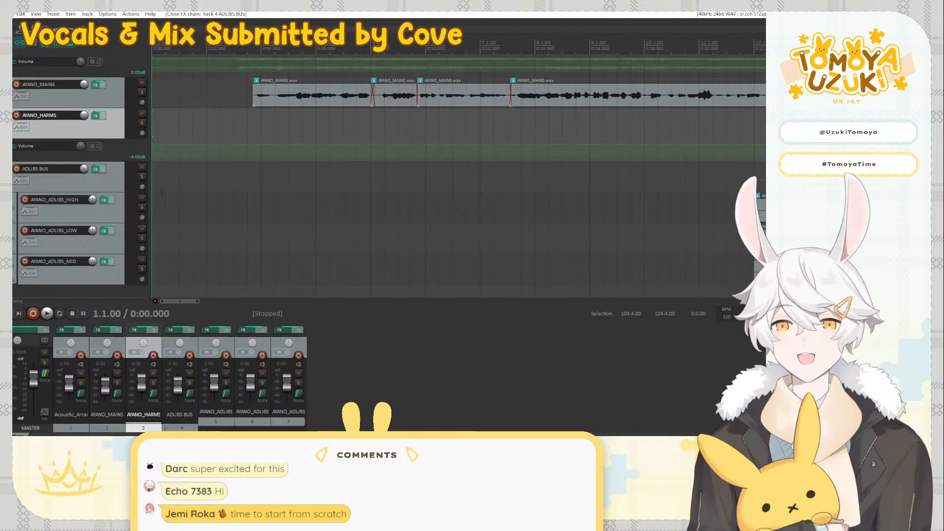
Check the effects chains of the AYANO_ADLIBS_HIGH track and the master track
click(104, 199)
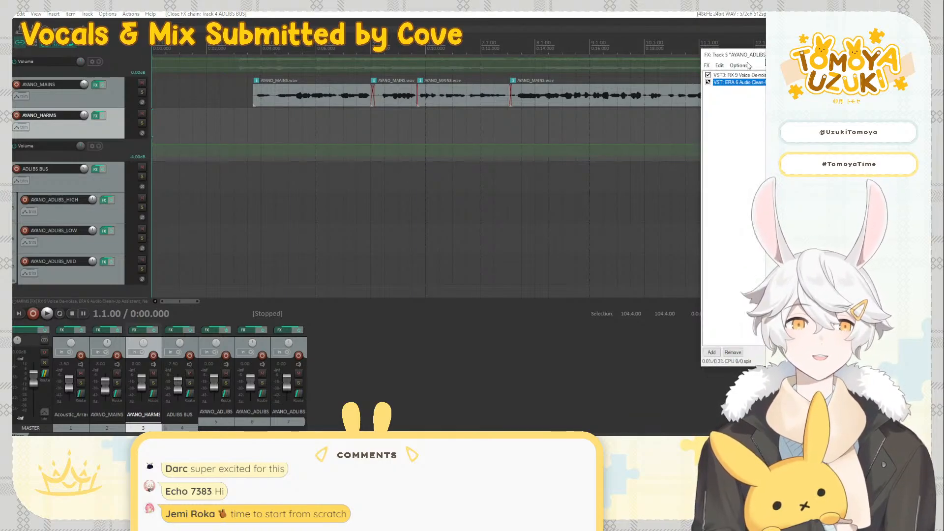
click(720, 62)
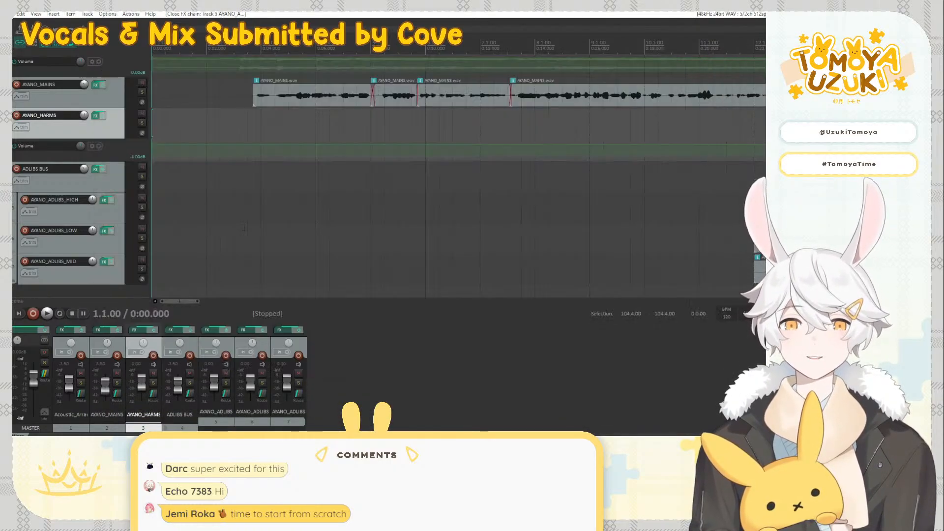
click(43, 340)
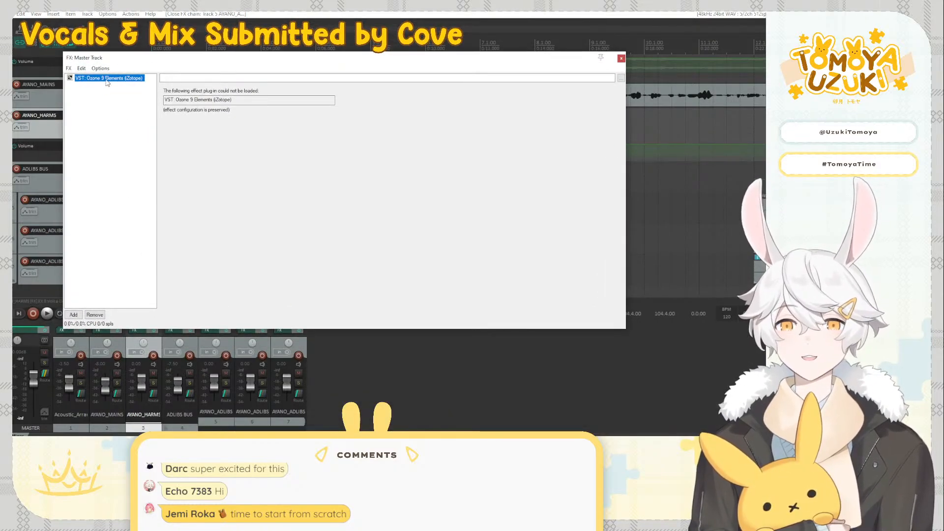
click(621, 58)
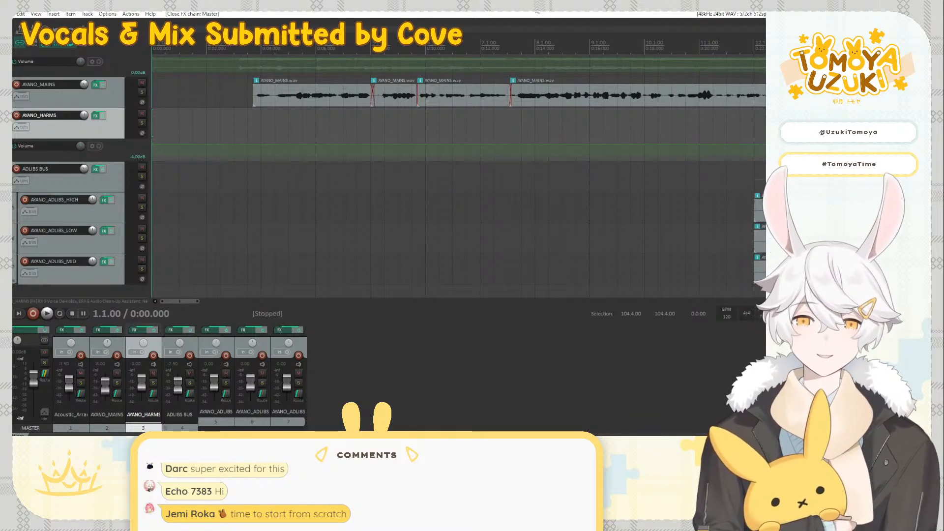
Play the project and add a FabFilter Pro-L 2 limiter to the master track with its gain raised to +9.0 dB
key(space)
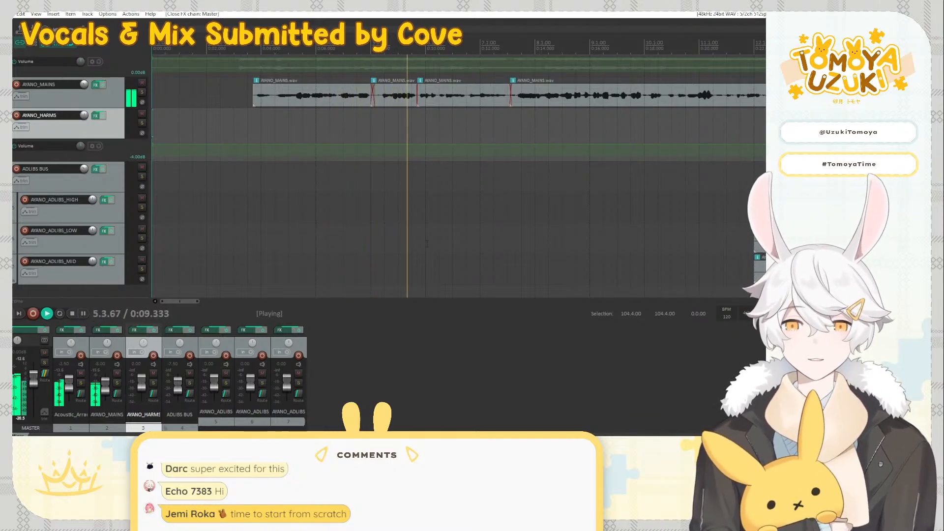
click(34, 382)
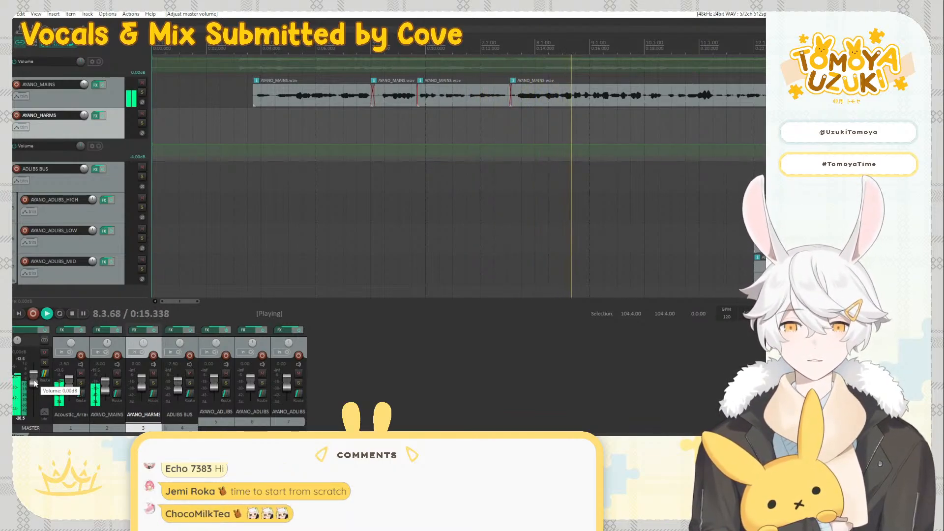
click(24, 329)
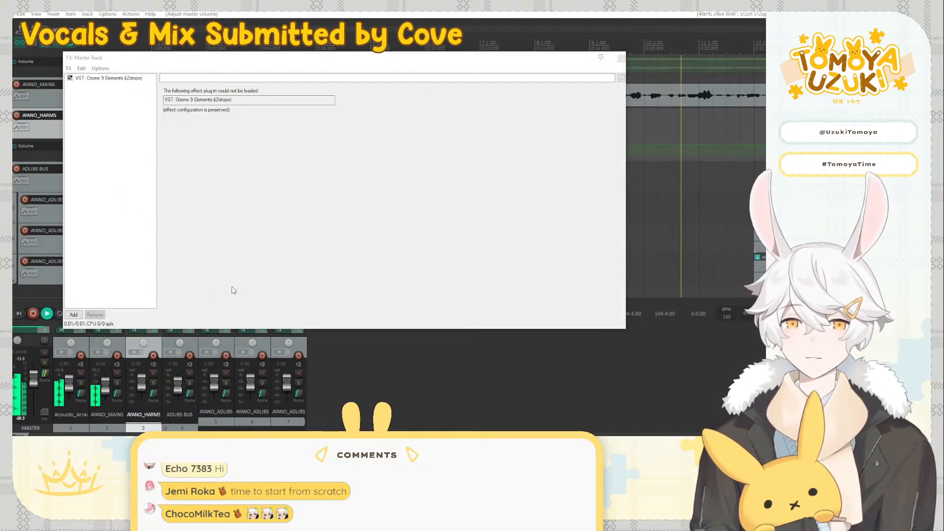
drag(496, 159, 162, 156)
double_click(184, 194)
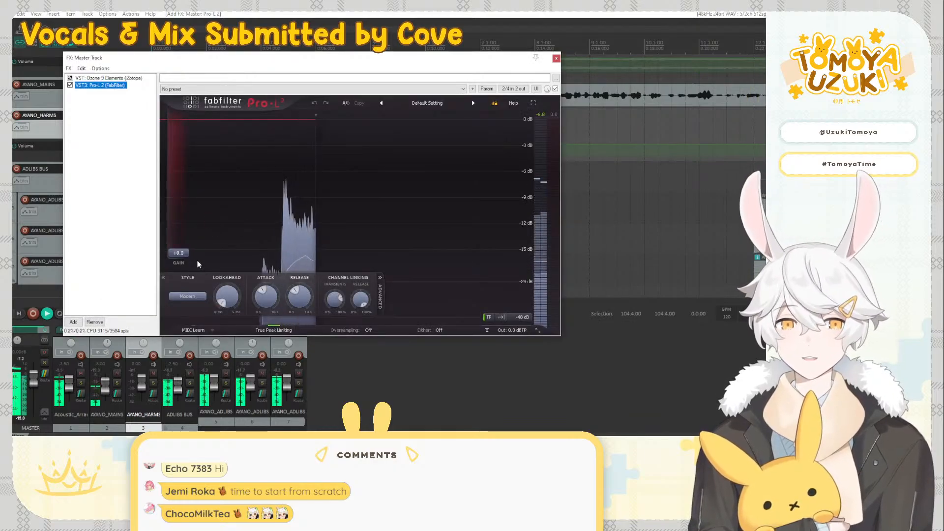
drag(174, 253, 178, 224)
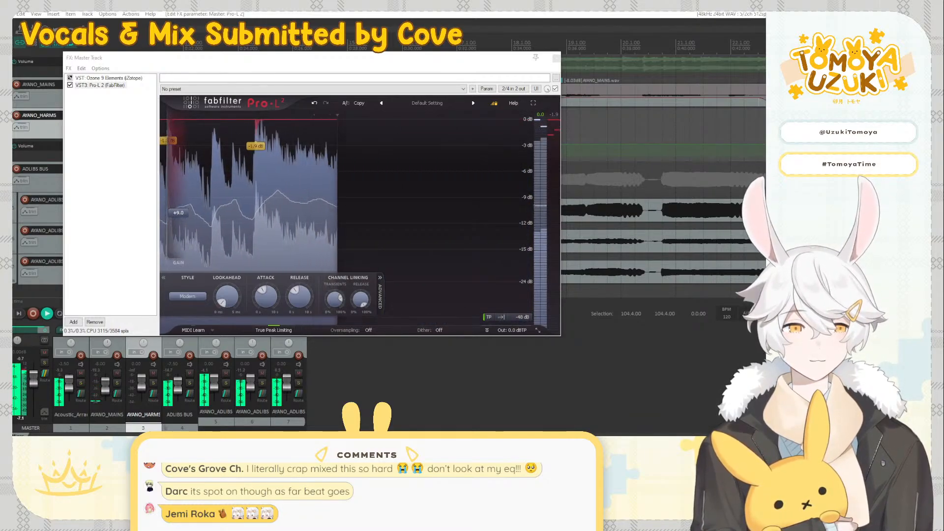
click(556, 58)
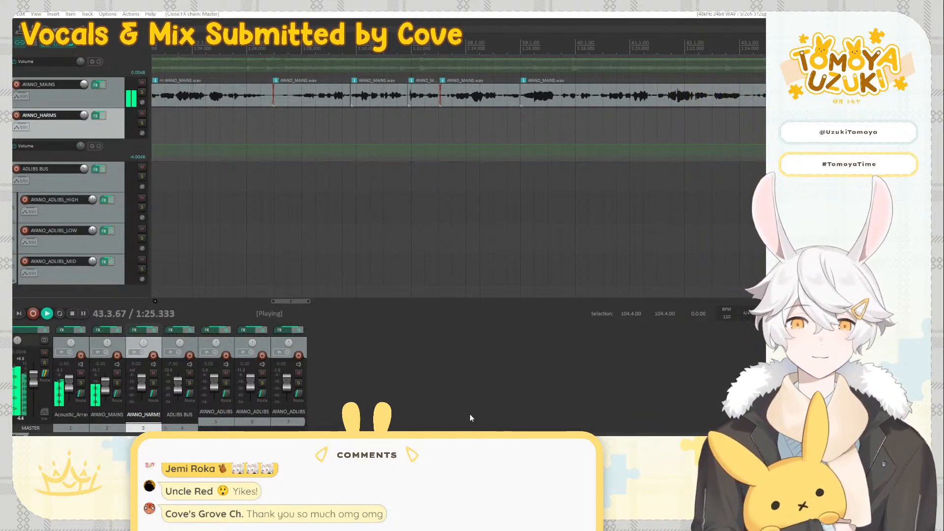
Fit the whole song in the timeline and hide the mixer to give the tracks more room
scroll(509, 232, down, 6)
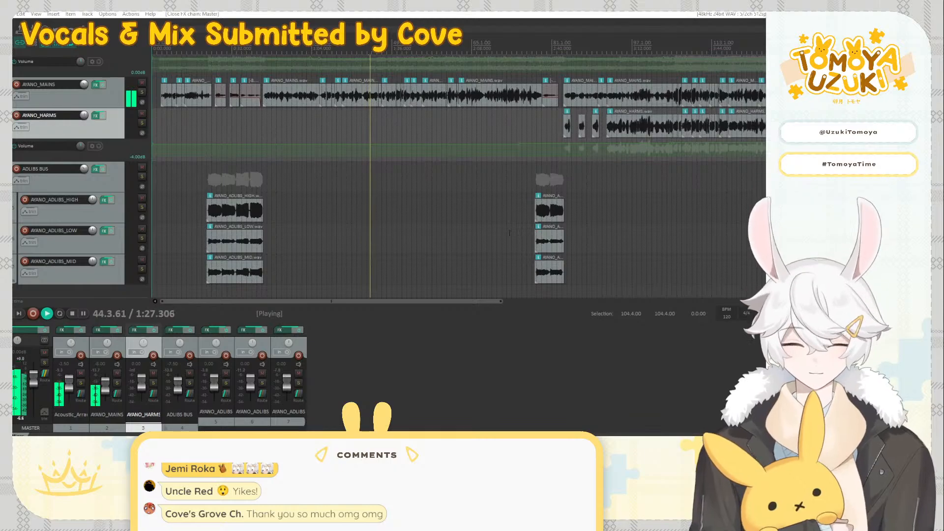
scroll(509, 232, down, 2)
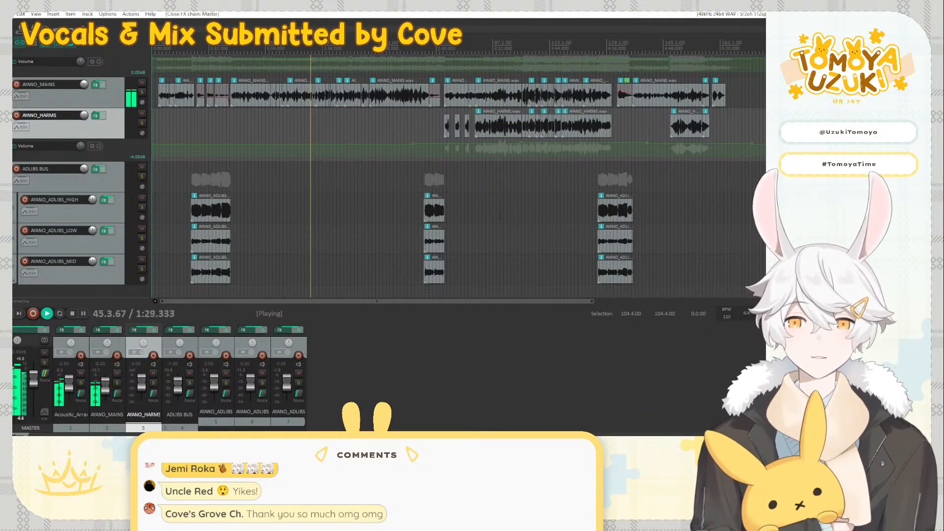
key(ctrl+m)
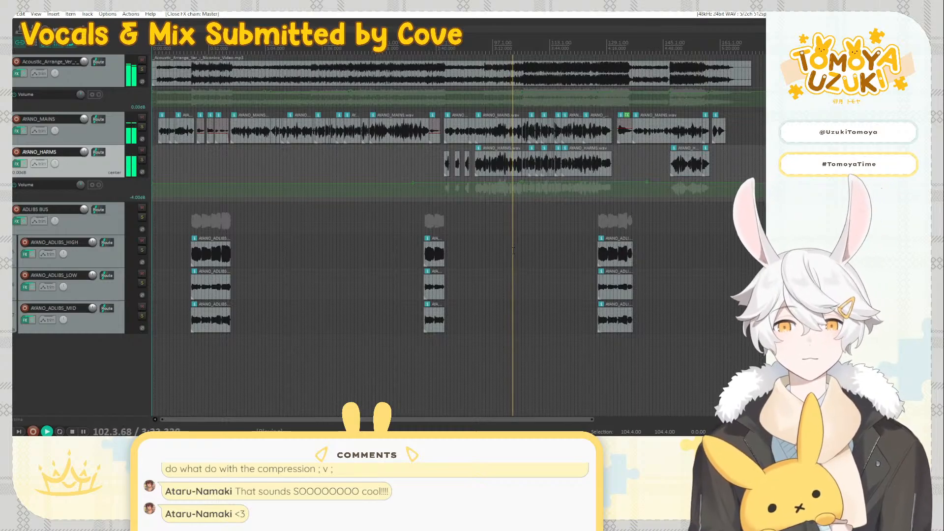
Balance the vocals during playback by lowering the AYANO_HARMS volume and setting AYANO_MAINS to about -4.92 dB
drag(84, 152, 85, 157)
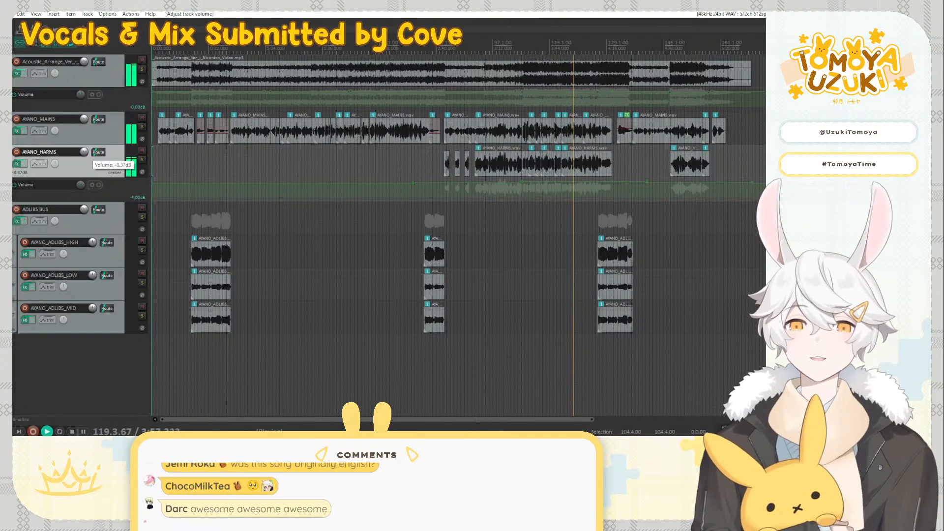
drag(84, 121, 86, 122)
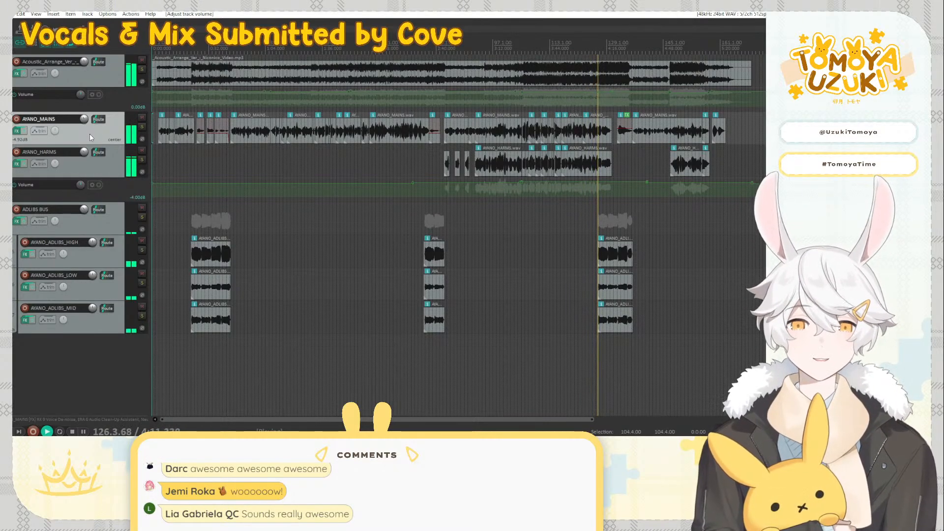
drag(84, 152, 84, 154)
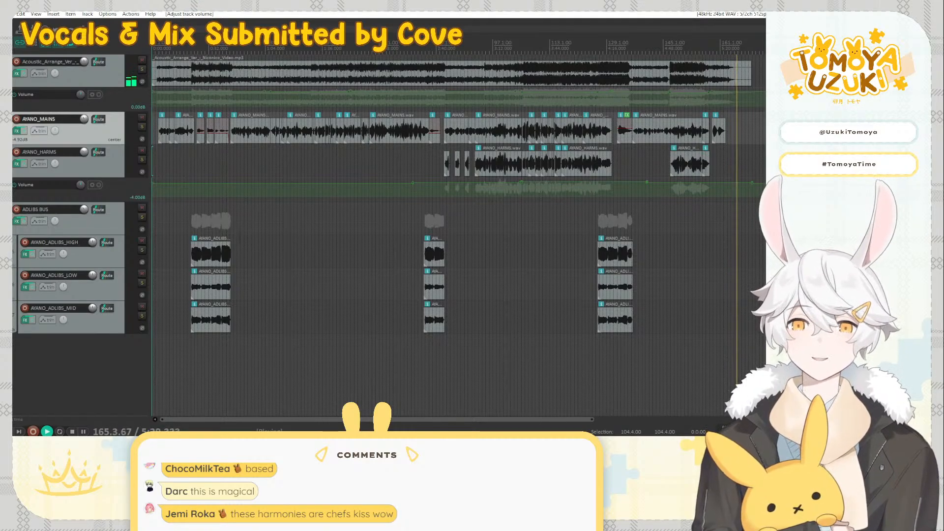
key(space)
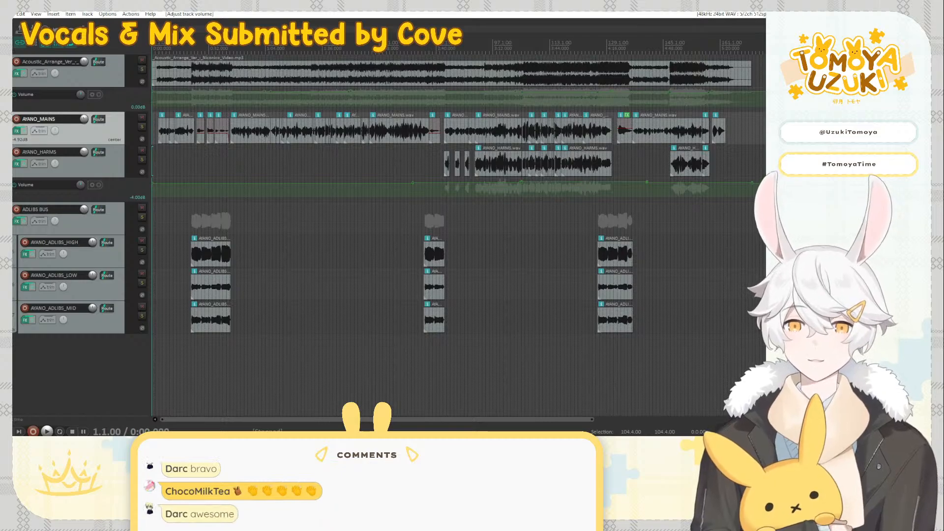
Set the playback position to measure 23 and remove ERA 6 Audio Clean-Up Assistant, Neutron 3 Elements, ERA 6 Voice Leveler and Nectar 3 Elements from AYANO_MAINS
click(230, 167)
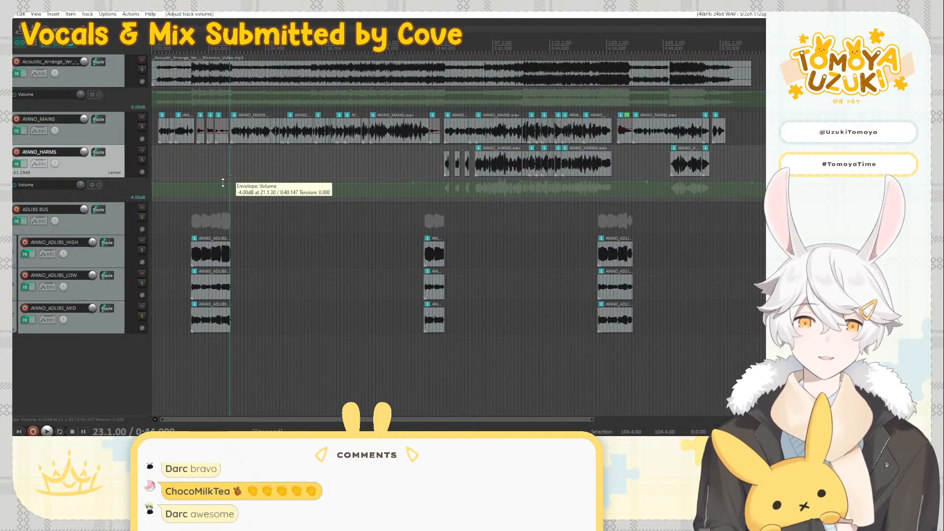
click(17, 131)
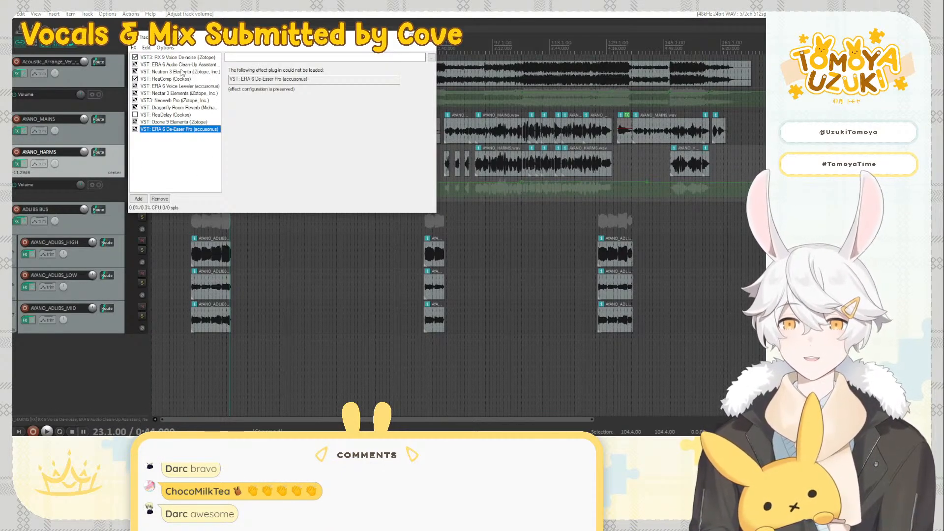
click(178, 65)
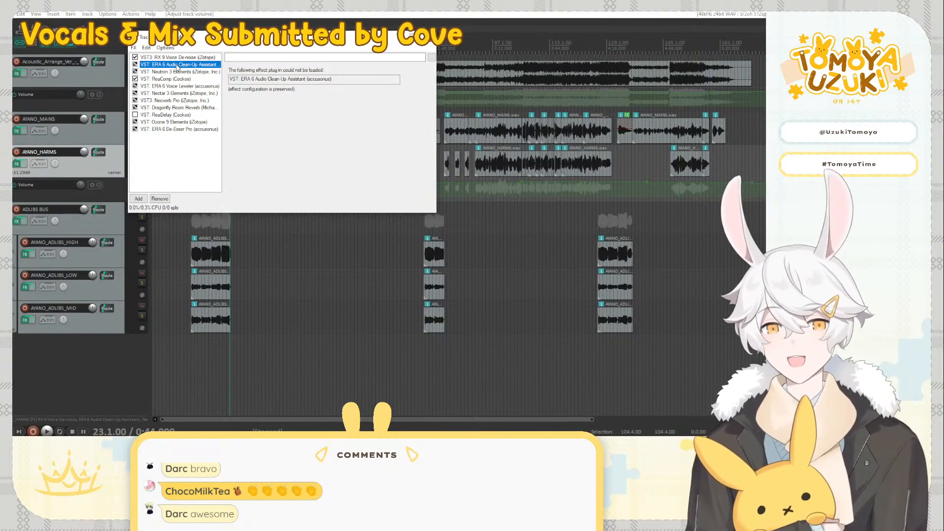
key(Delete)
key(Delete)
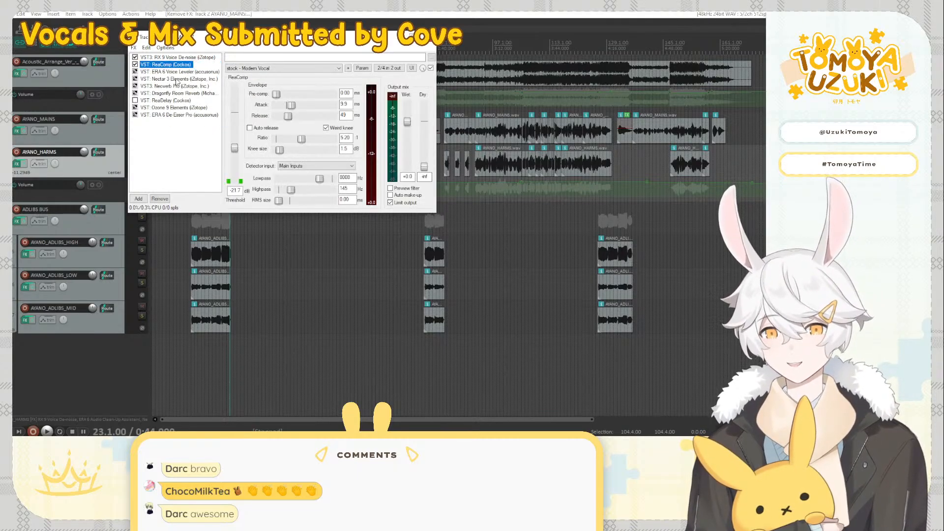
click(172, 71)
key(Delete)
key(Delete)
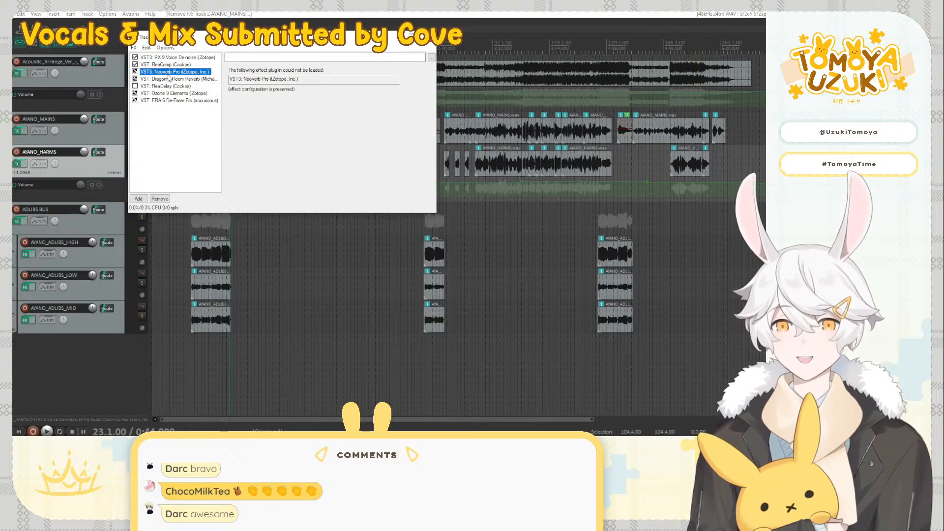
Remove Neoverb Pro, Dragonfly Room Reverb, Ozone 9 Elements, ERA 6 De-Esser Pro and ReaDelay from the AYANO_MAINS effects chain
key(Delete)
key(Delete)
key(Down)
key(Delete)
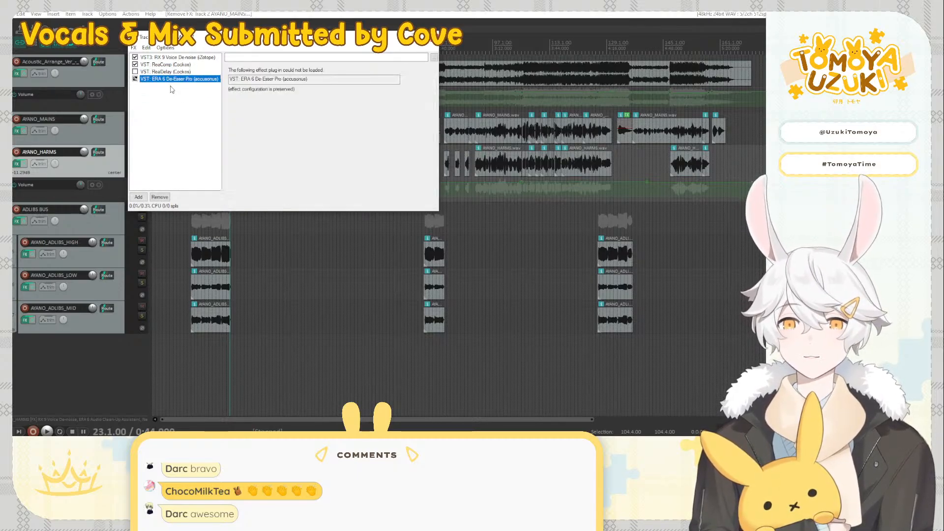
key(Delete)
key(Delete)
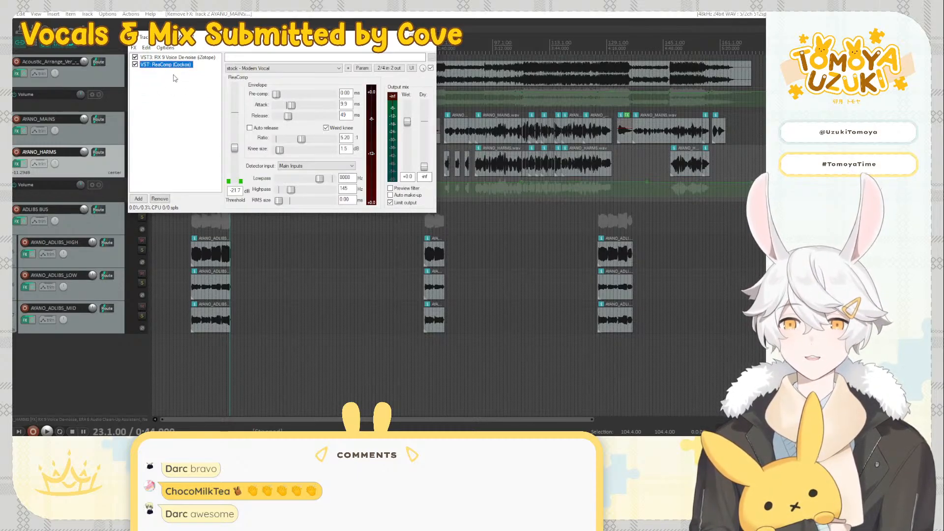
click(179, 86)
Mute the AYANO_HARMS and ADLIBS BUS tracks, keeping the AYANO_MAINS effects window clear of the track controls
drag(171, 39, 314, 119)
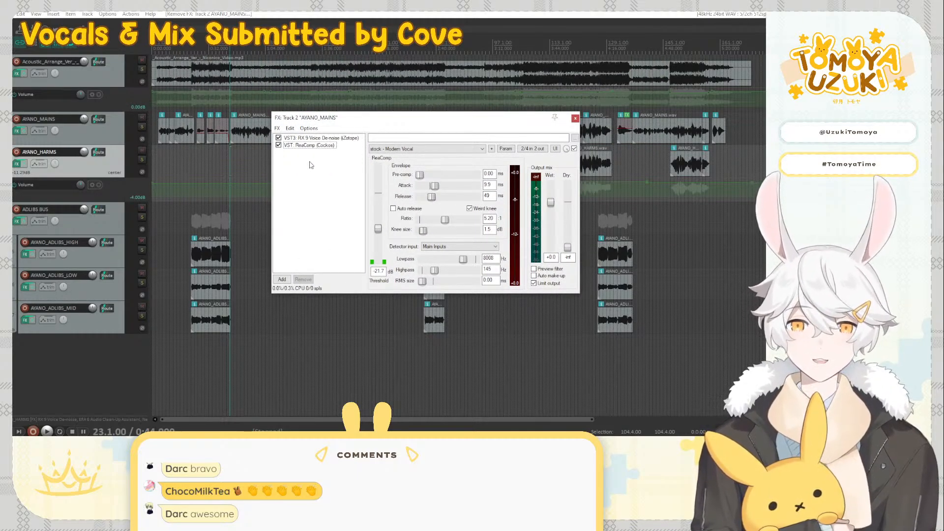
click(142, 150)
click(142, 207)
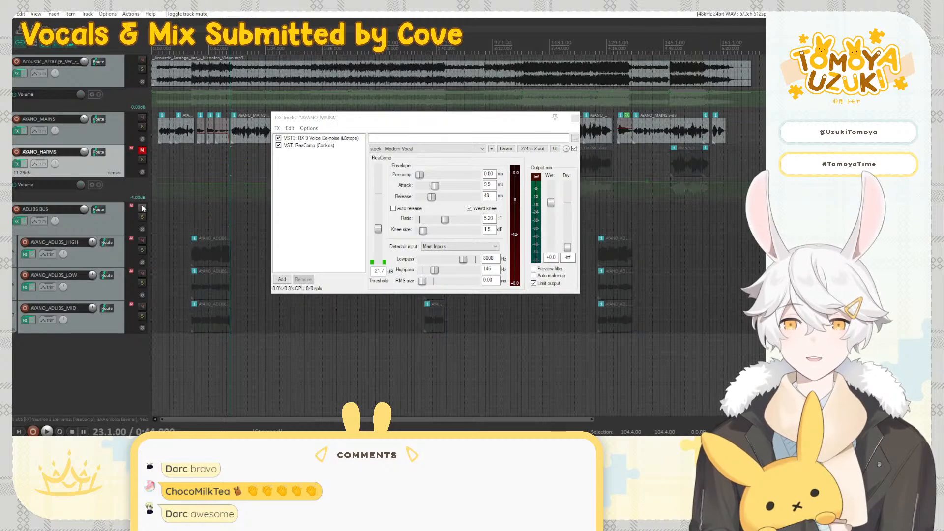
drag(317, 117, 234, 209)
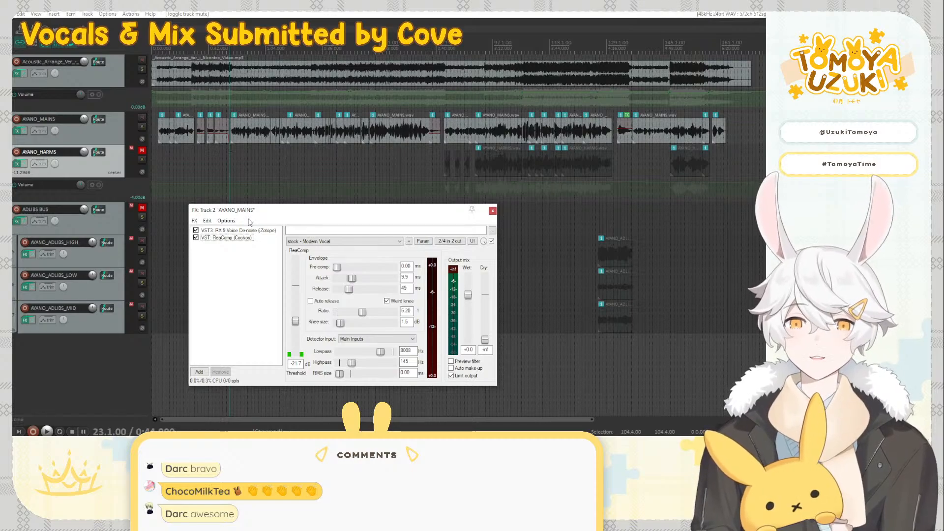
drag(245, 211, 219, 140)
double_click(224, 231)
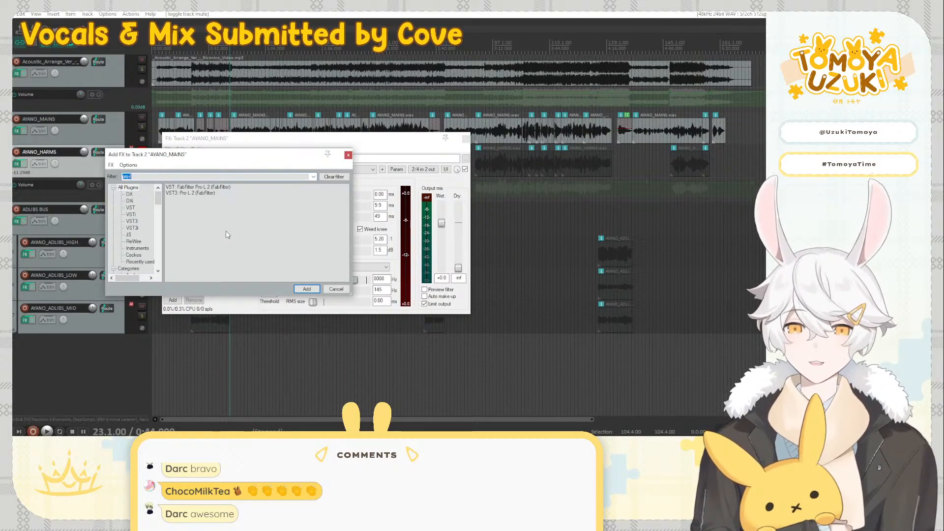
text(pro)
key(BackSpace)
key(BackSpace)
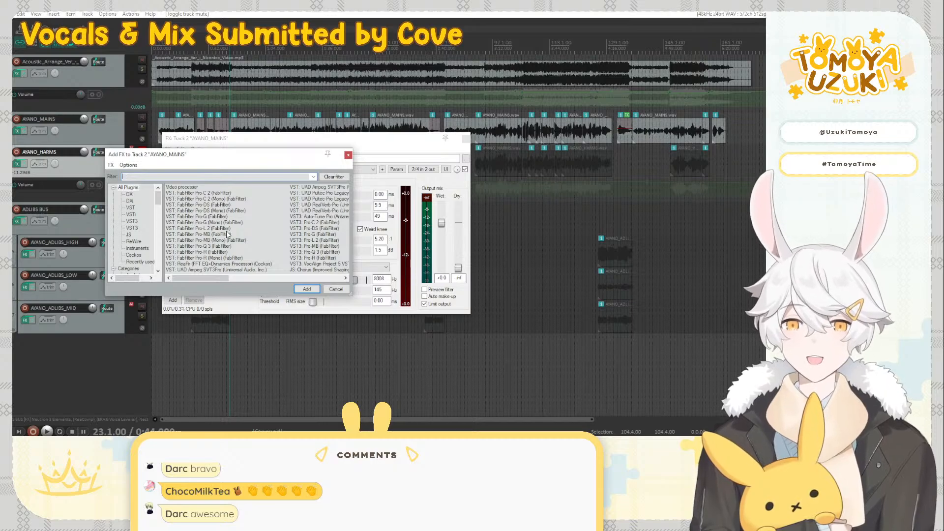
key(BackSpace)
click(348, 155)
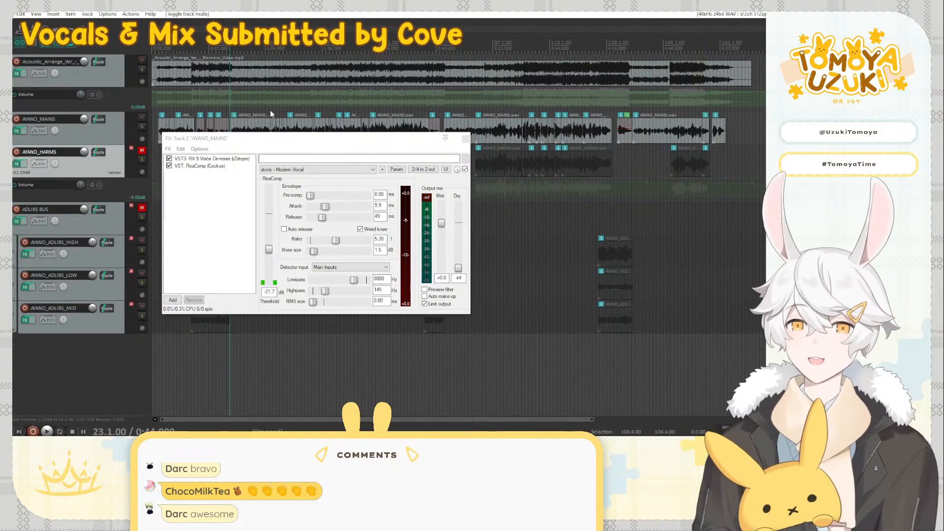
Add the VST3 version of oeksound spiff to AYANO_MAINS and place it before ReaComp in the effects chain
double_click(247, 210)
text(spiff)
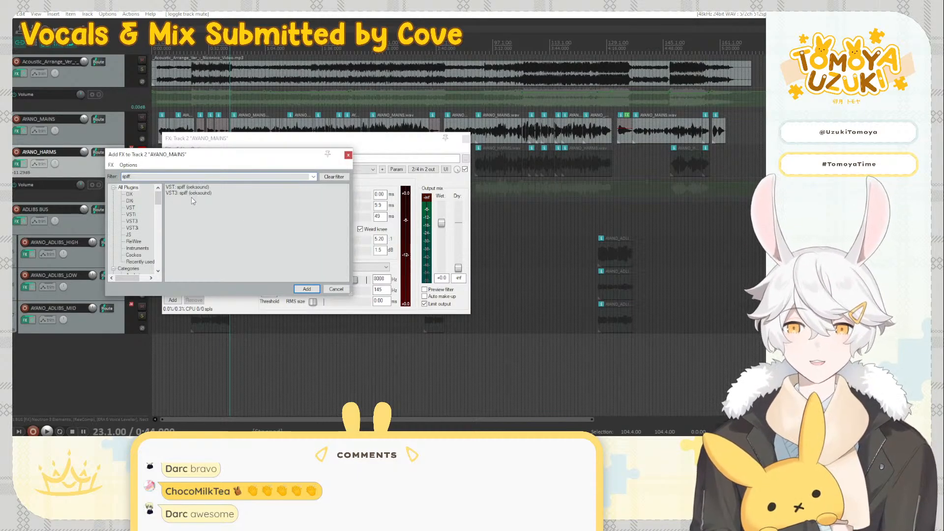
click(186, 194)
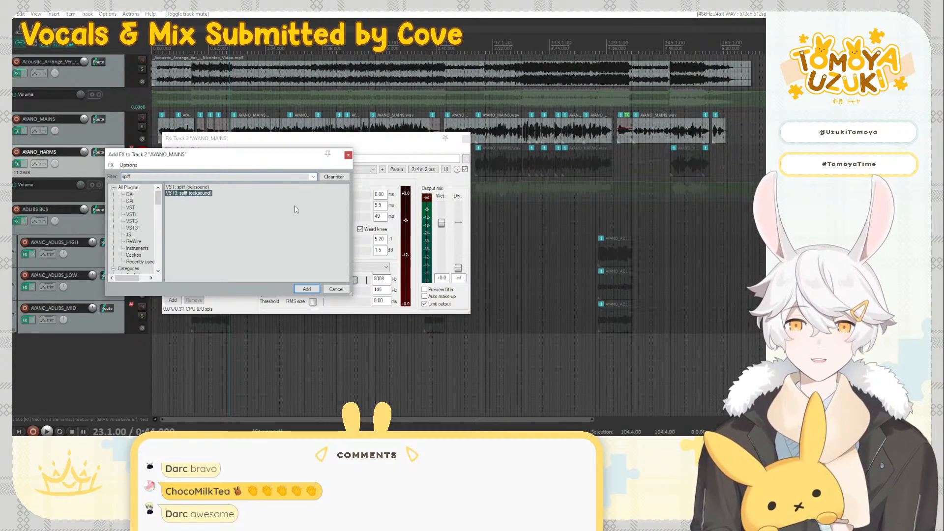
drag(316, 139, 238, 65)
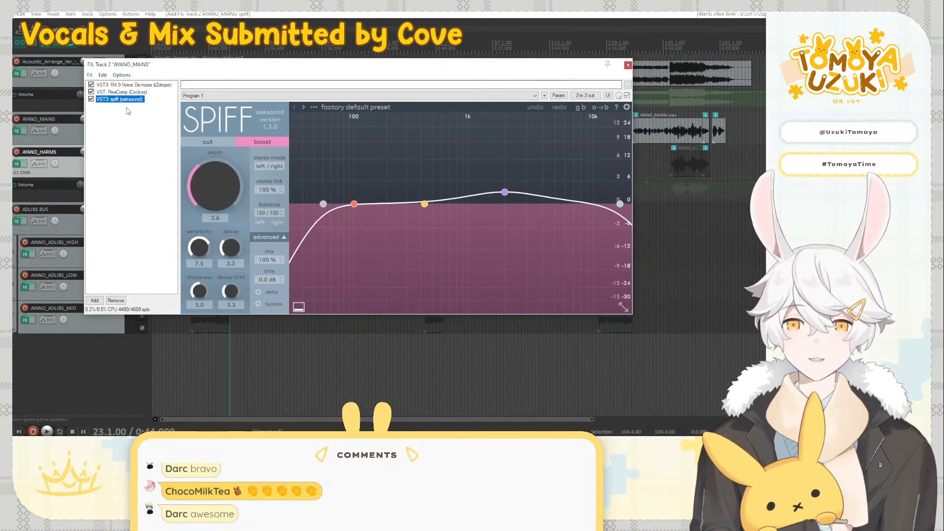
drag(120, 99, 120, 91)
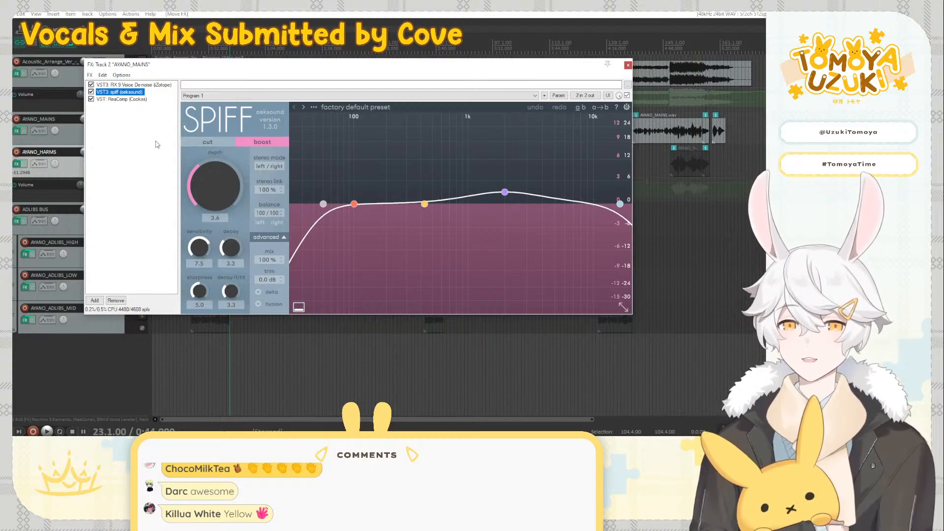
Try the Remove mouth clicks vocal preset in spiff
click(360, 109)
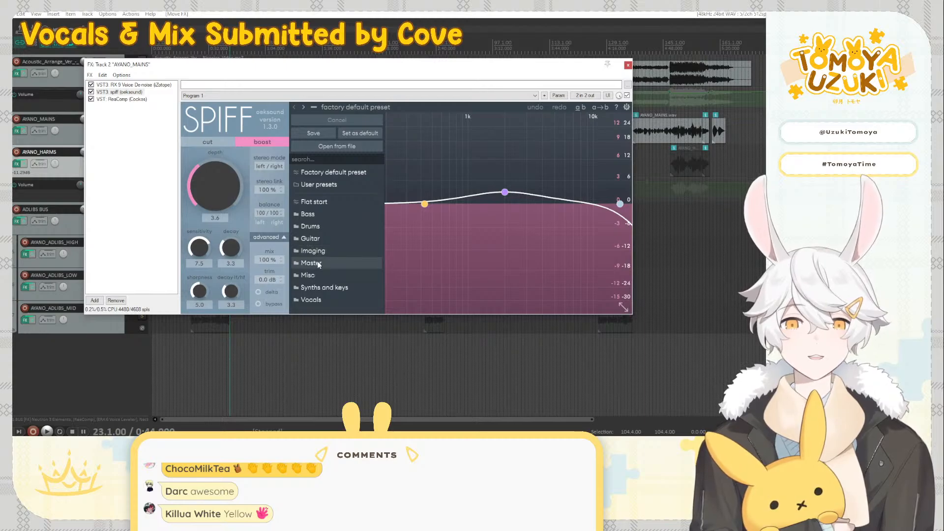
click(311, 300)
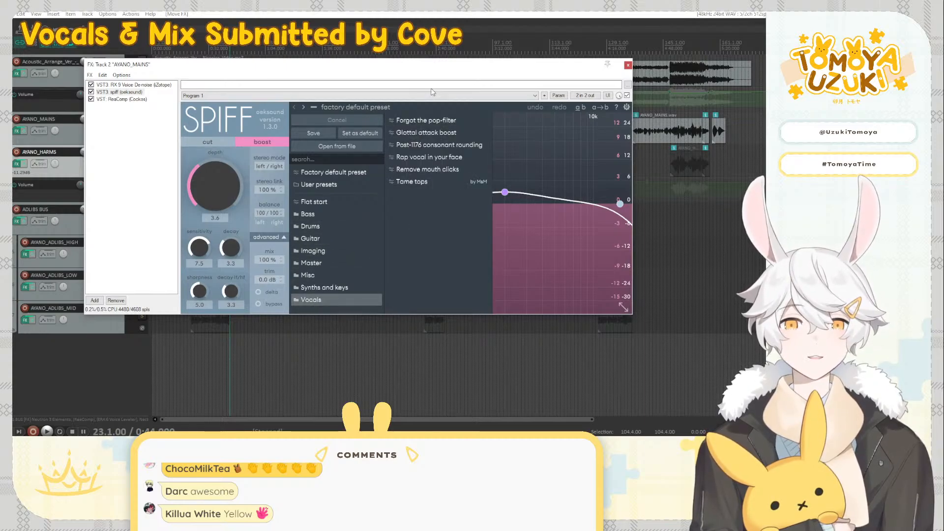
click(426, 169)
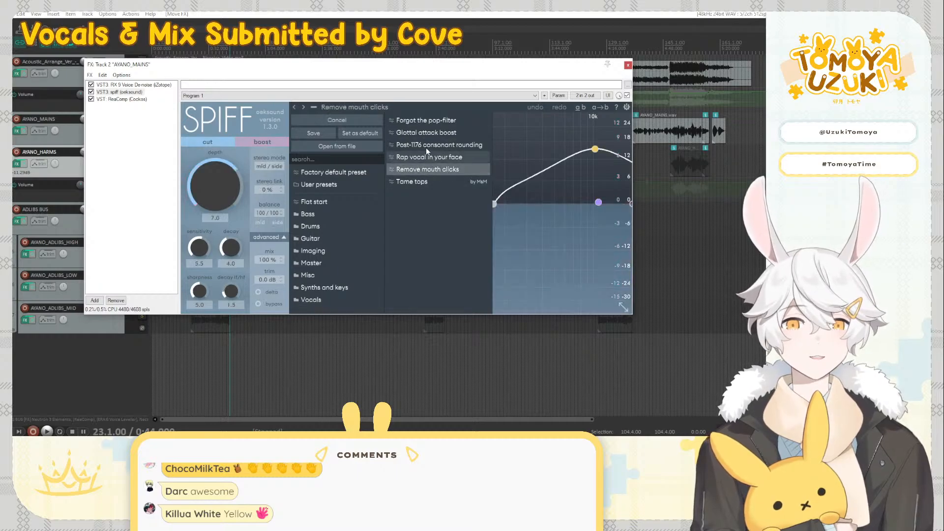
click(344, 107)
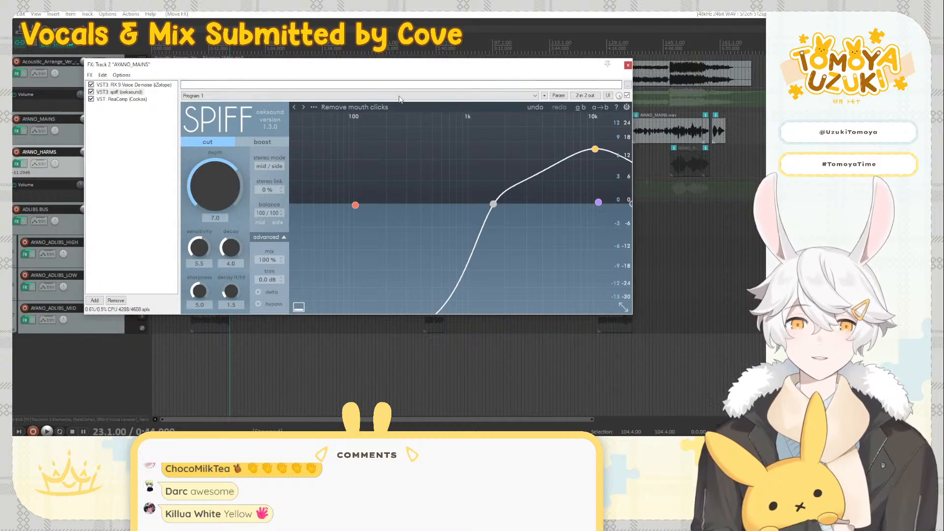
Compare spiff's Glottal attack boost and Post-1176 consonant rounding vocal presets, and keep Glottal attack boost
click(348, 108)
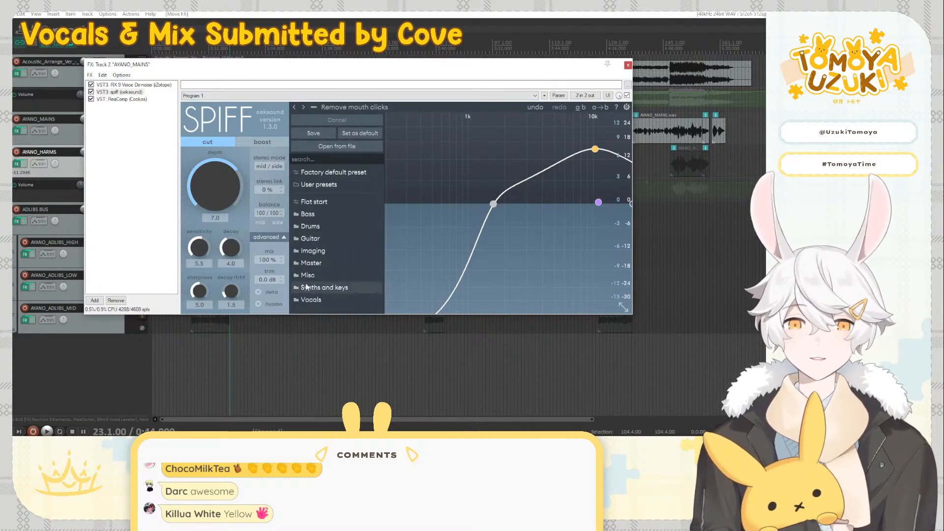
mouse_move(344, 300)
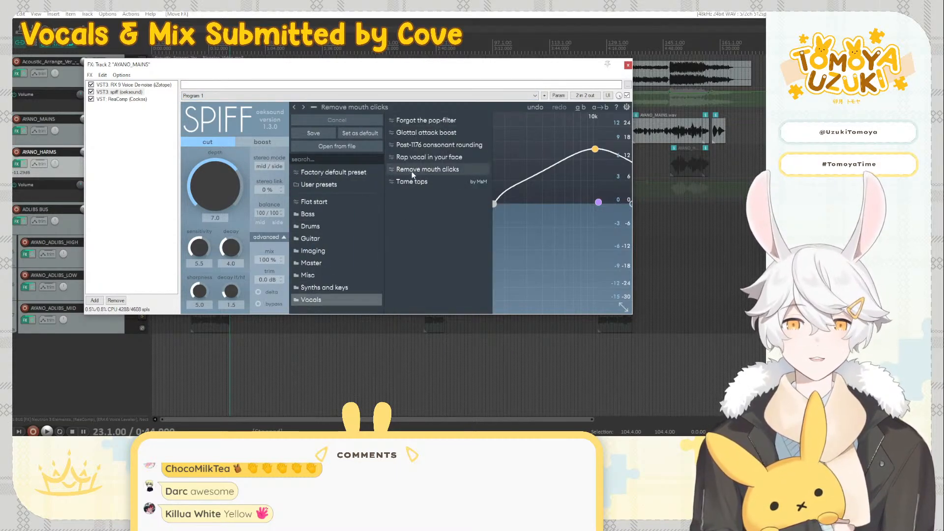
click(414, 136)
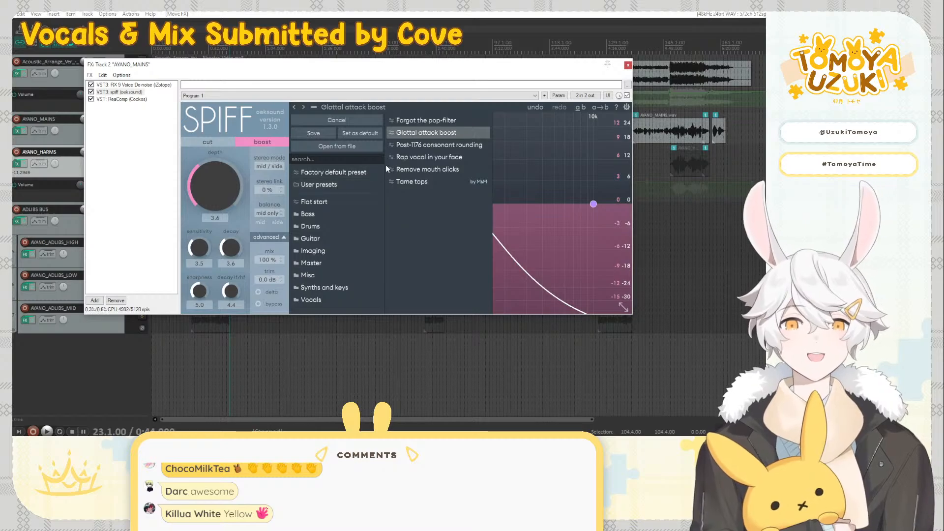
click(434, 146)
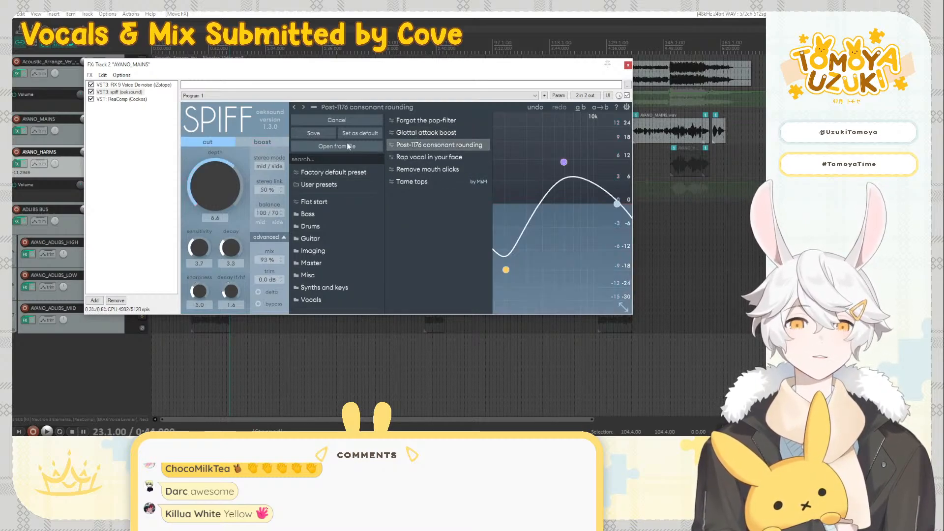
click(412, 134)
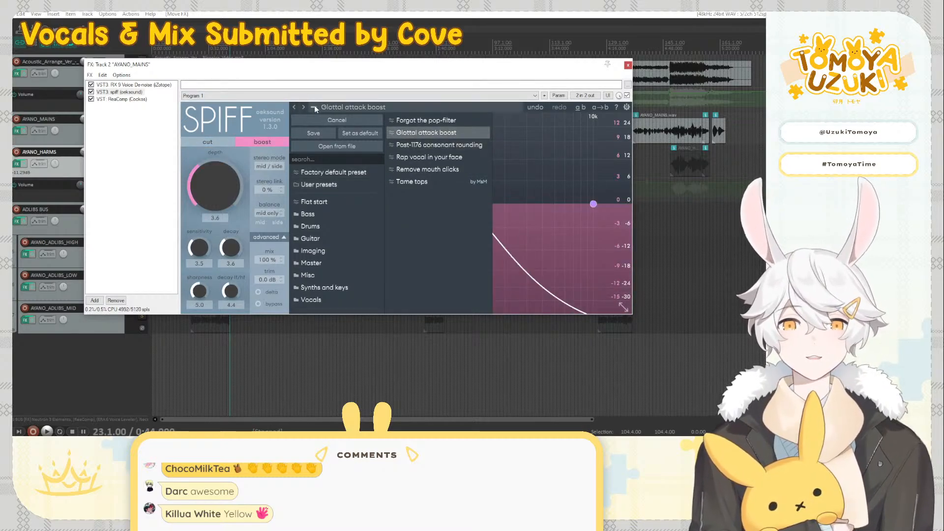
click(314, 106)
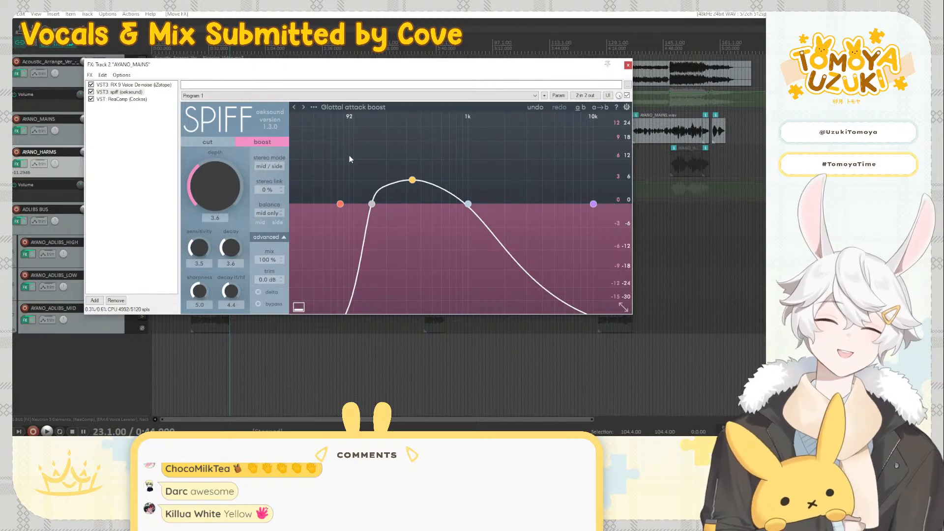
double_click(137, 148)
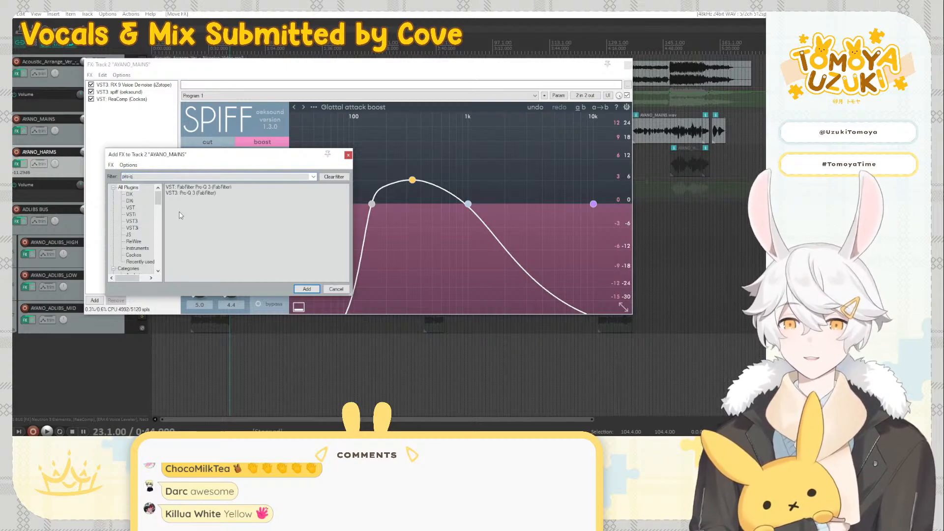
click(347, 155)
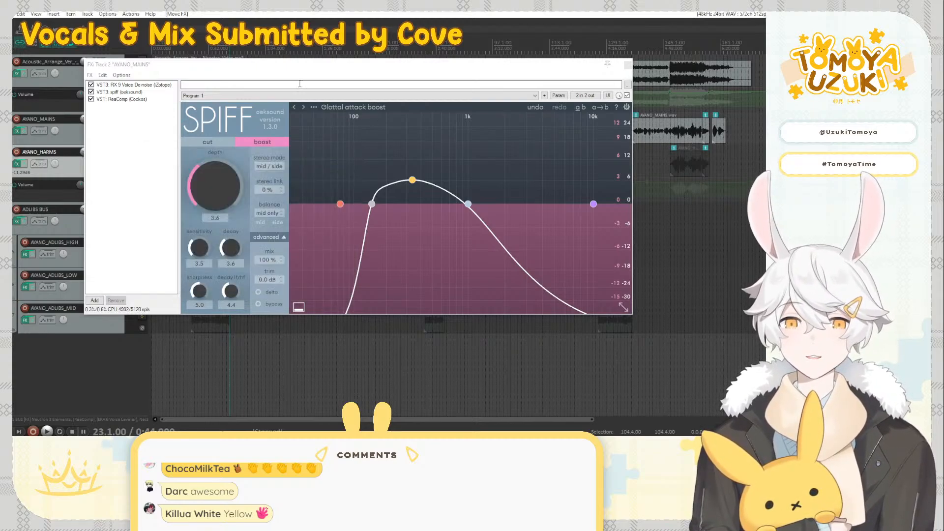
Play AYANO_MAINS soloed from measure 23, comparing the vocal with spiff bypassed and enabled
drag(205, 70, 365, 118)
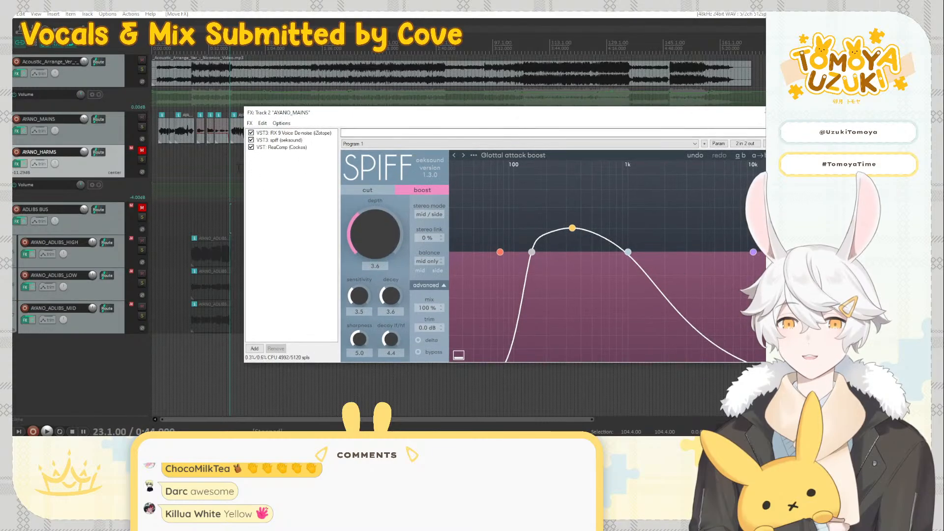
click(251, 139)
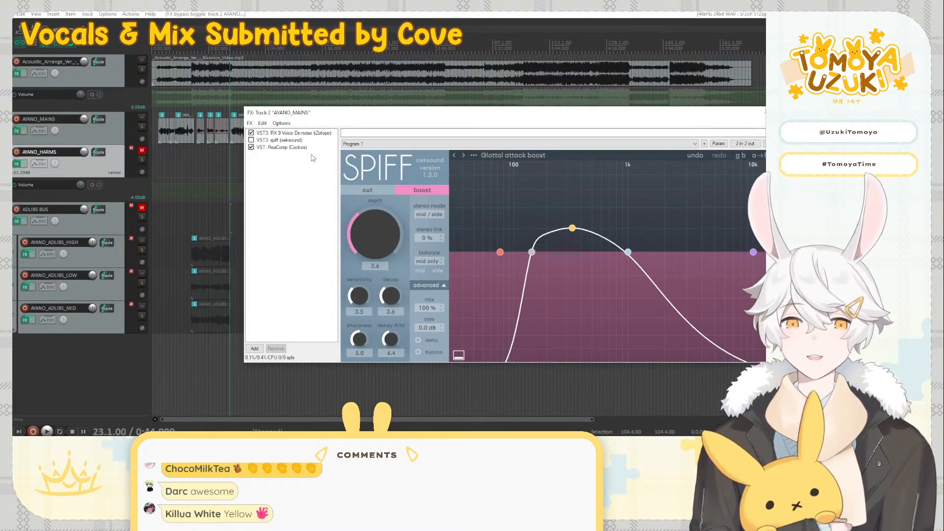
key(space)
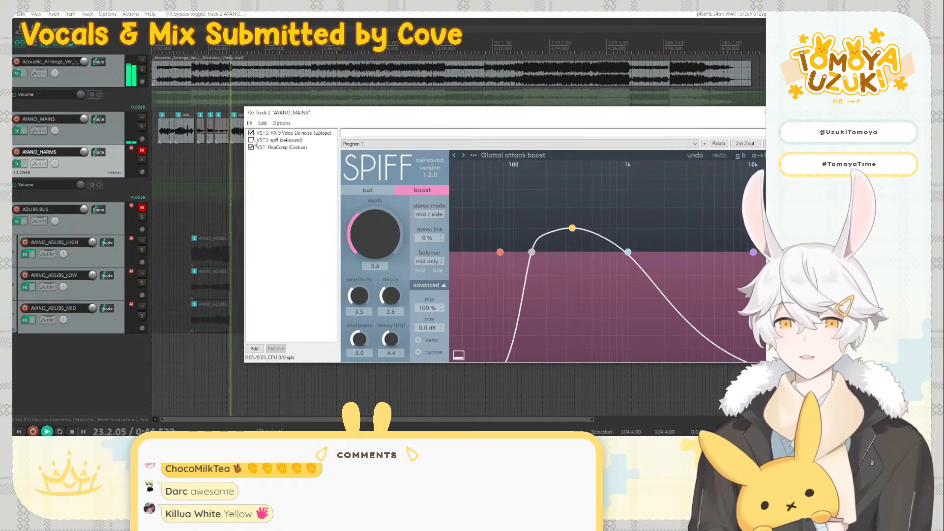
click(142, 127)
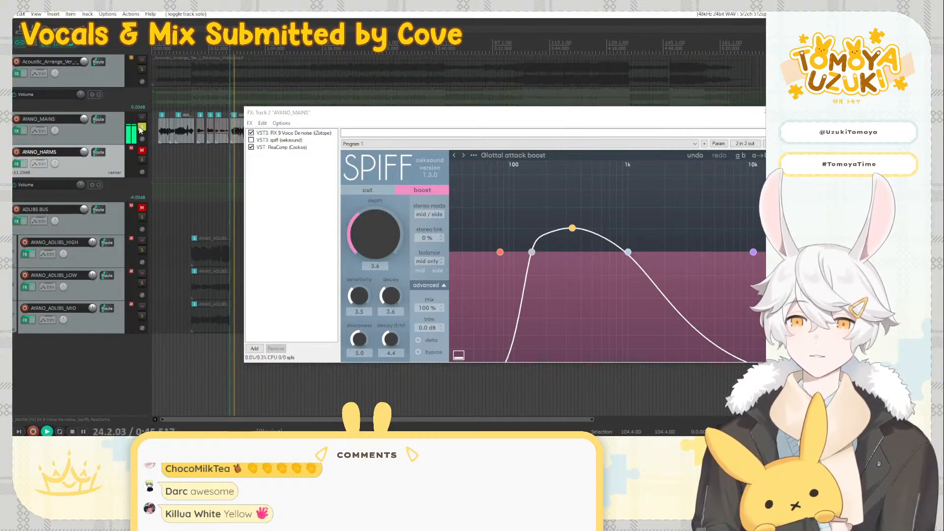
click(251, 140)
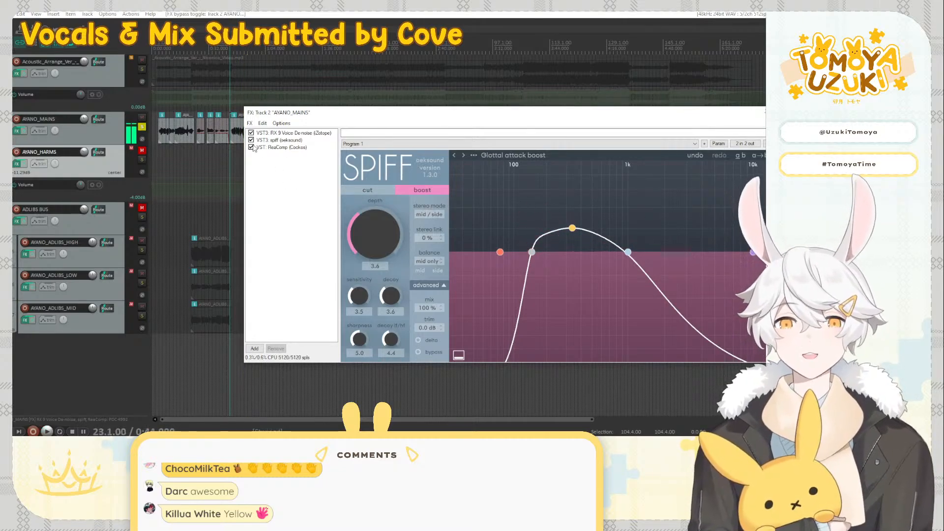
Add the VST3 version of RX 9 De-plosive to AYANO_MAINS and place it before spiff in the effects chain
double_click(283, 171)
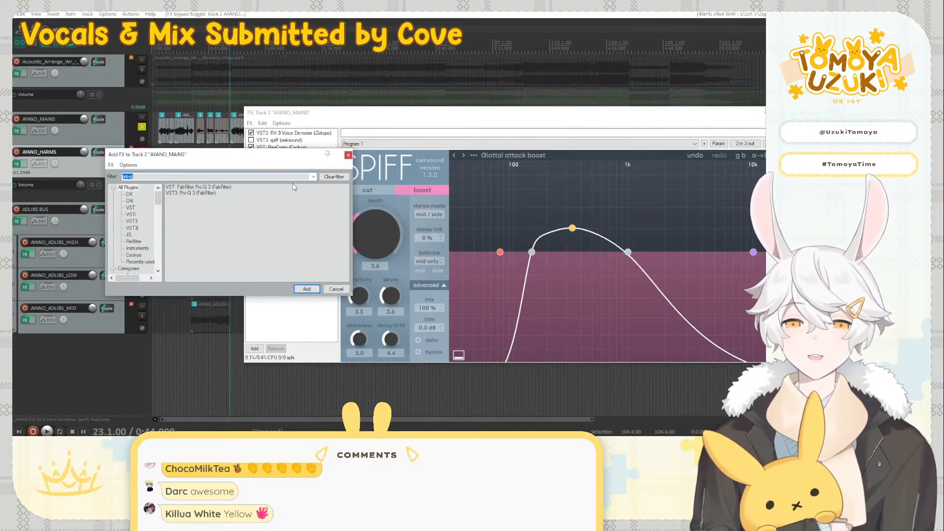
text(de-)
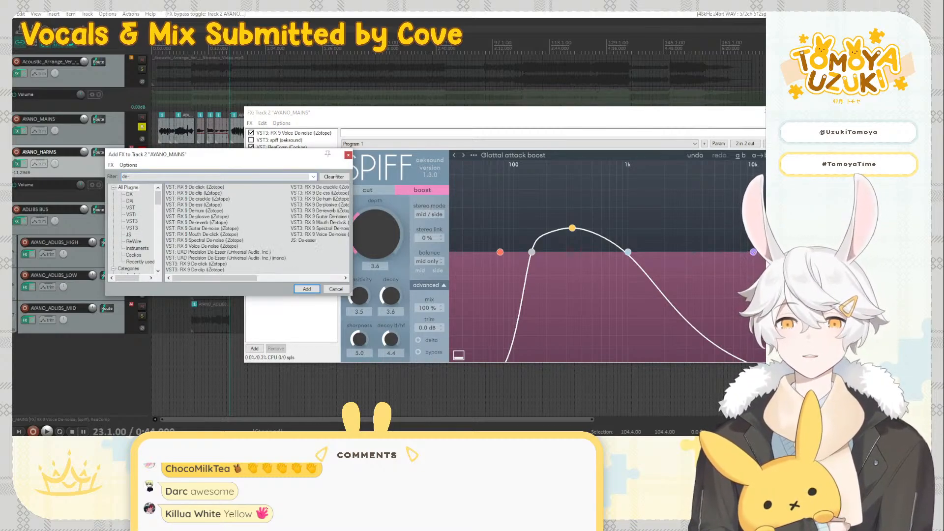
text(ps)
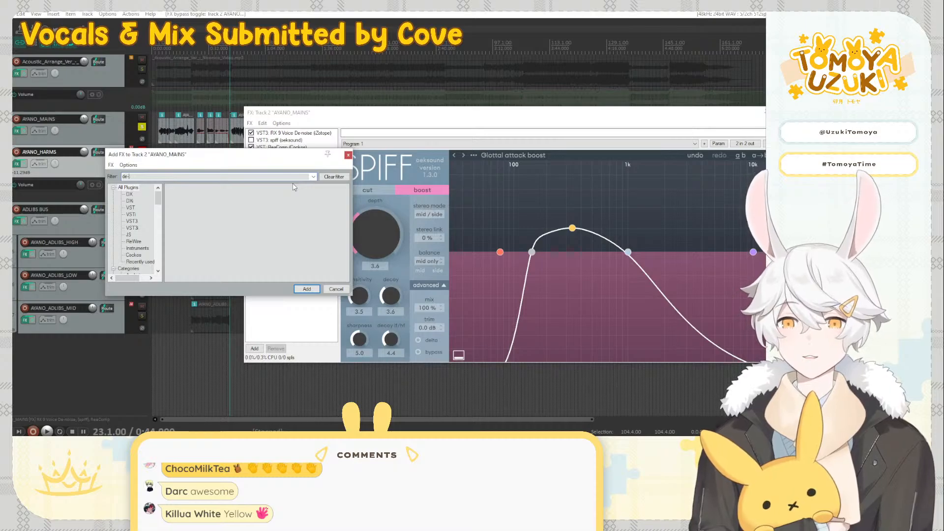
text(plos)
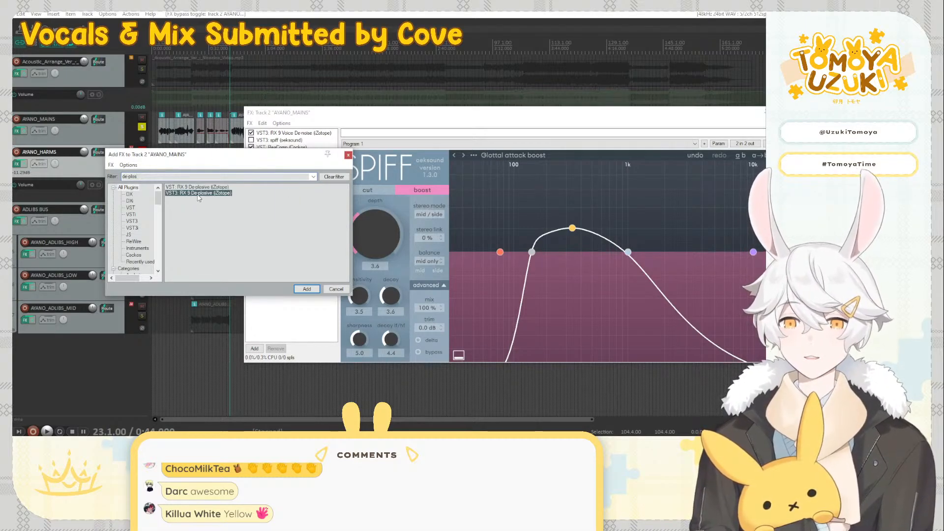
double_click(228, 193)
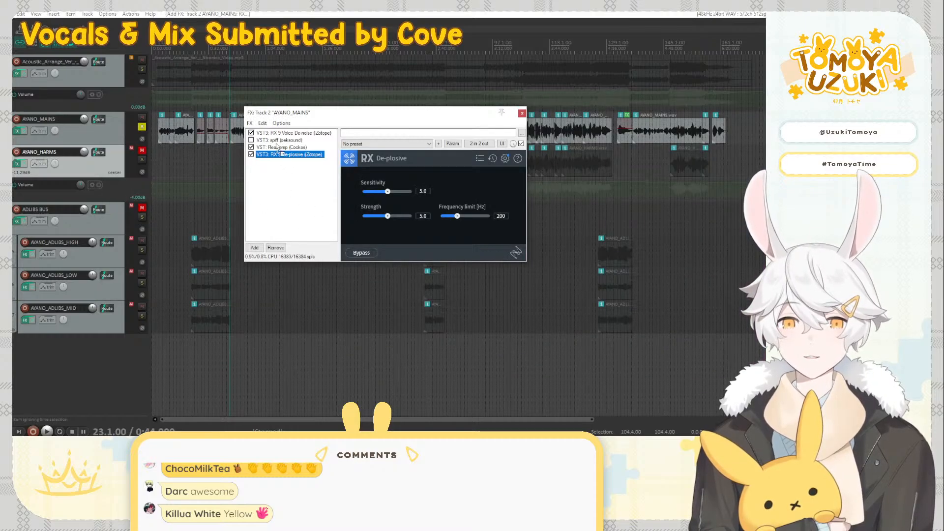
drag(278, 146, 278, 139)
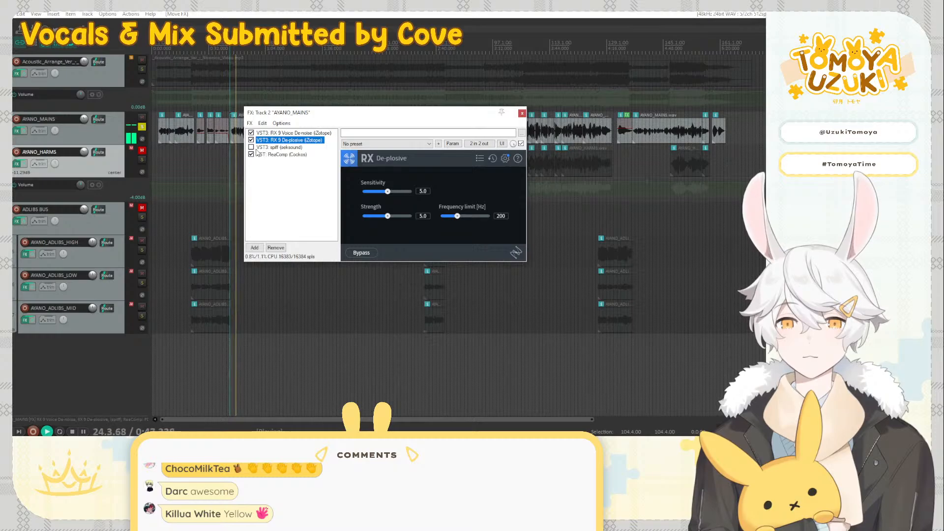
Compare the playing vocal with RX 9 De-plosive bypassed and enabled, keep it enabled, and re-enable spiff
click(251, 140)
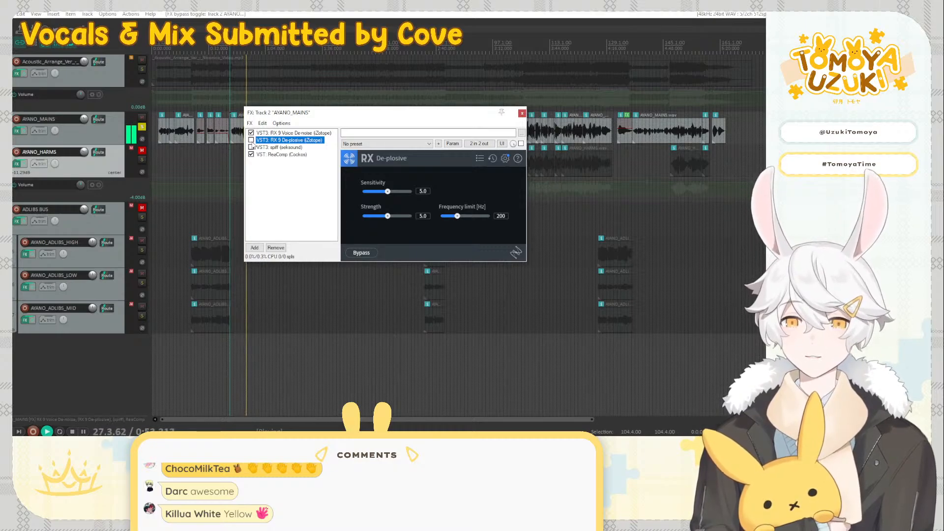
click(251, 140)
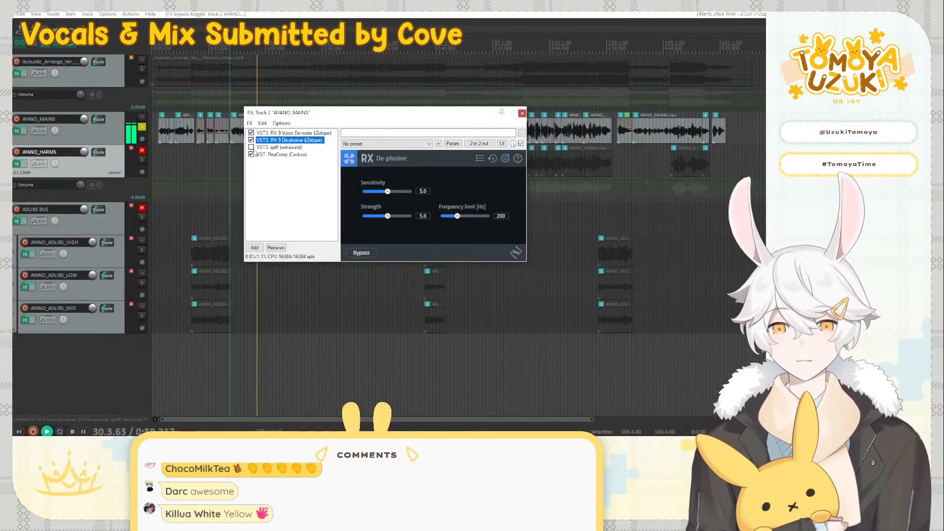
click(252, 147)
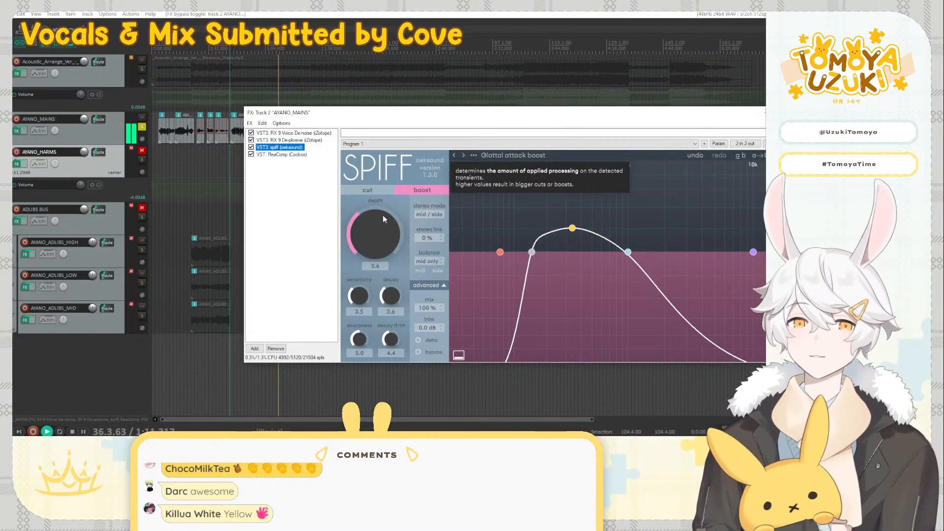
Add the VST3 version of FabFilter Pro-Q 3 between spiff and ReaComp, and unsolo AYANO_MAINS
drag(337, 113, 265, 96)
double_click(234, 192)
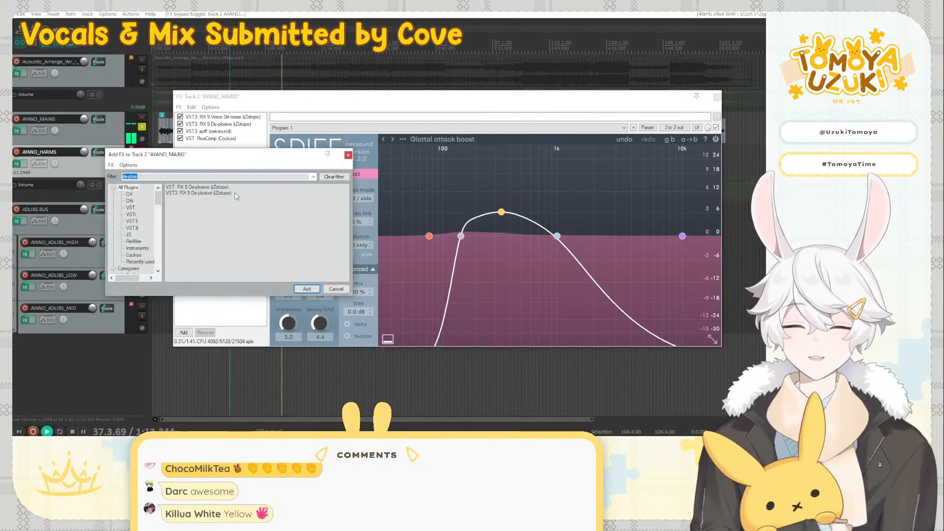
text(pro-q)
double_click(207, 193)
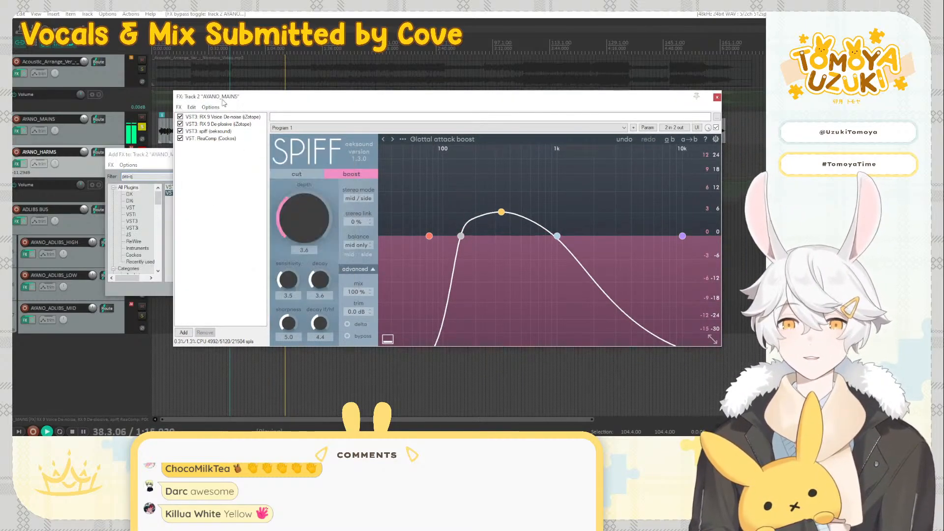
drag(207, 146, 209, 138)
click(142, 127)
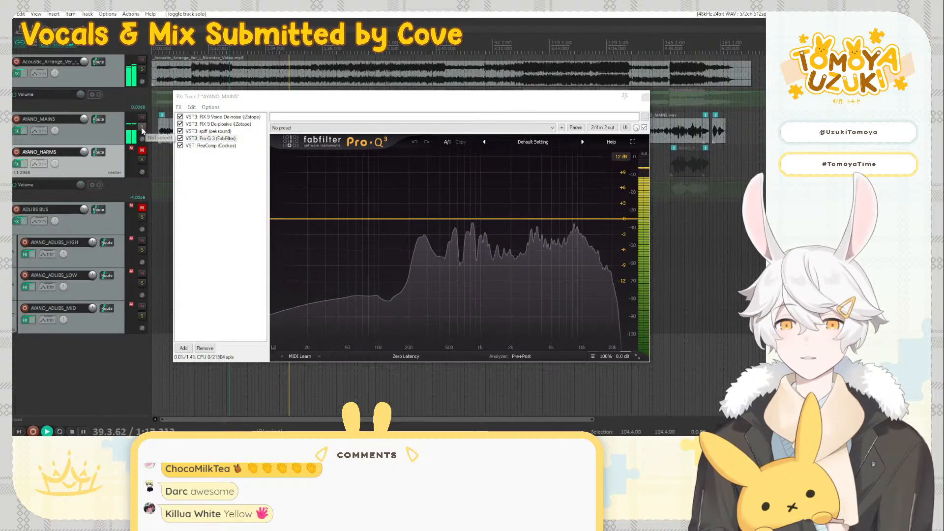
Set ReaComp's attack to about 0.47 ms and its release to about 77 ms on AYANO_MAINS
click(216, 145)
click(210, 138)
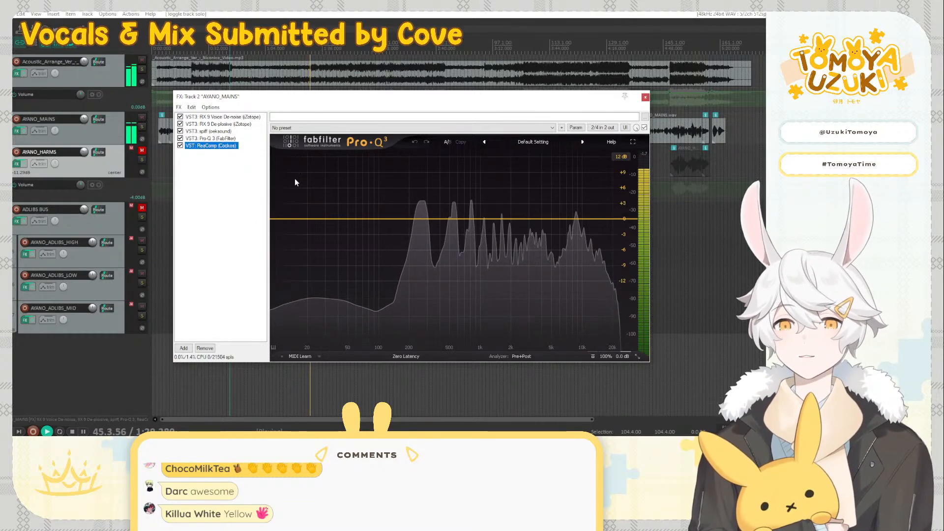
key(Down)
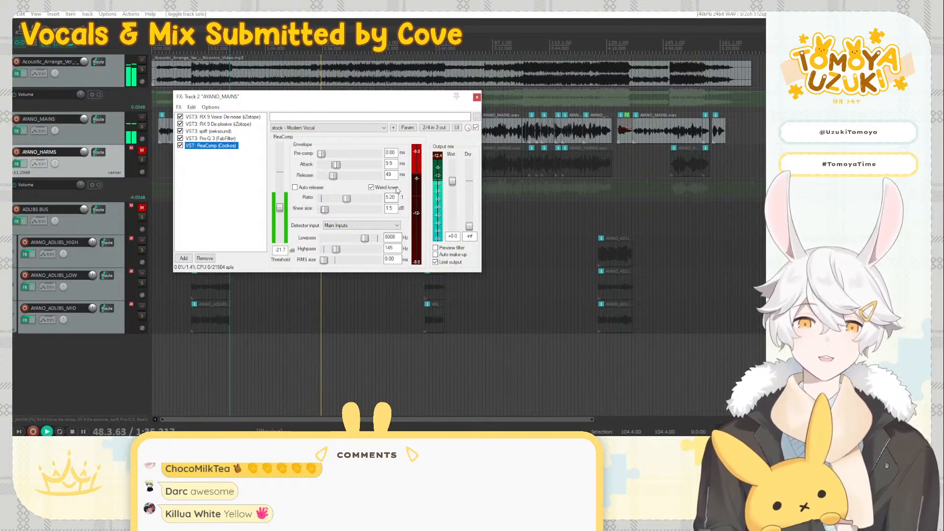
drag(336, 165, 325, 167)
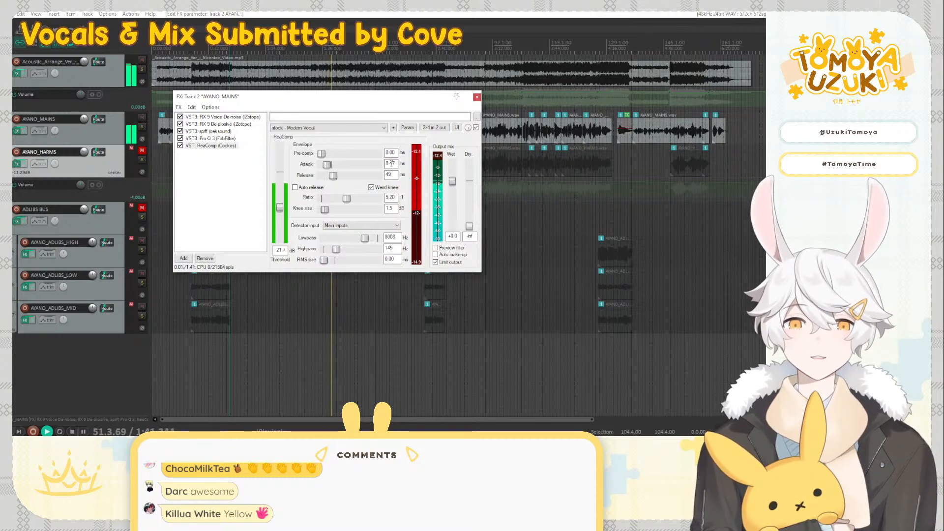
drag(336, 178, 341, 178)
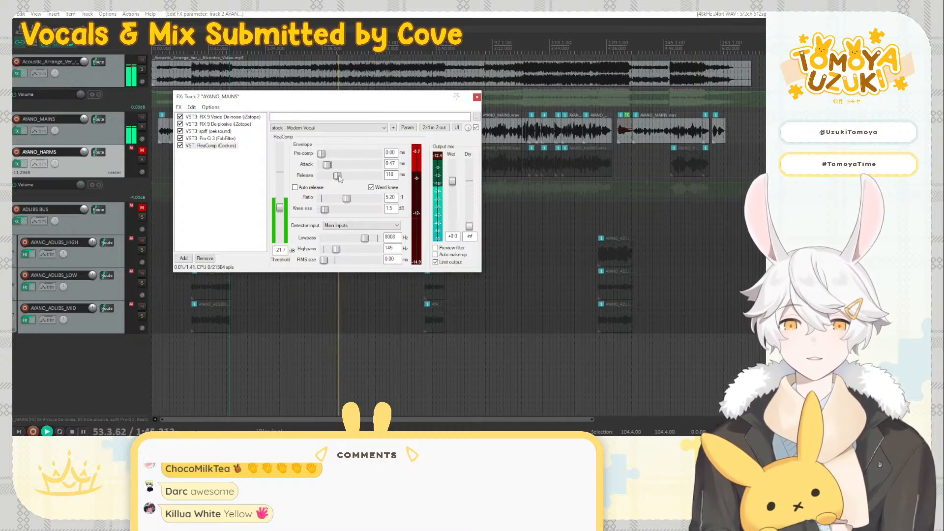
drag(338, 179, 332, 178)
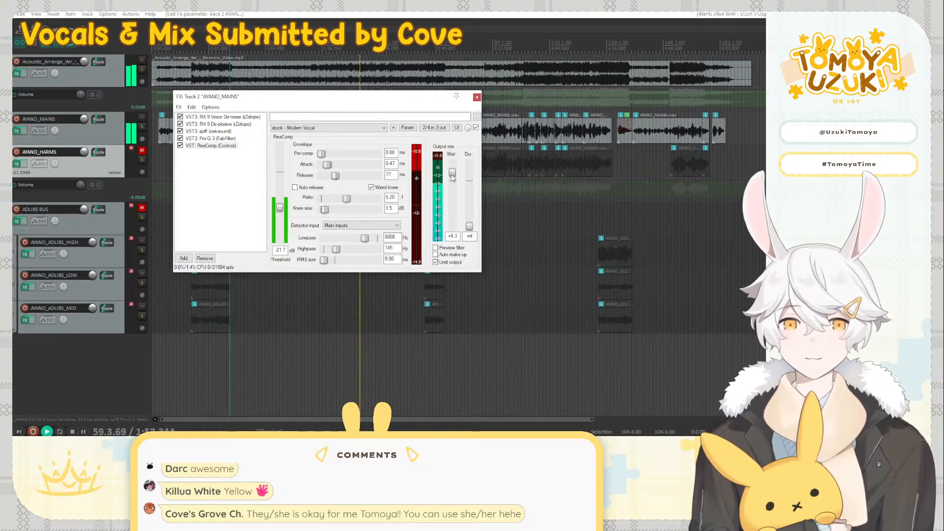
Try a higher ReaComp wet level, reset it to +0.0 dB, and lower the Acoustic_Arrange track's volume to -6.00 dB
drag(452, 178, 451, 181)
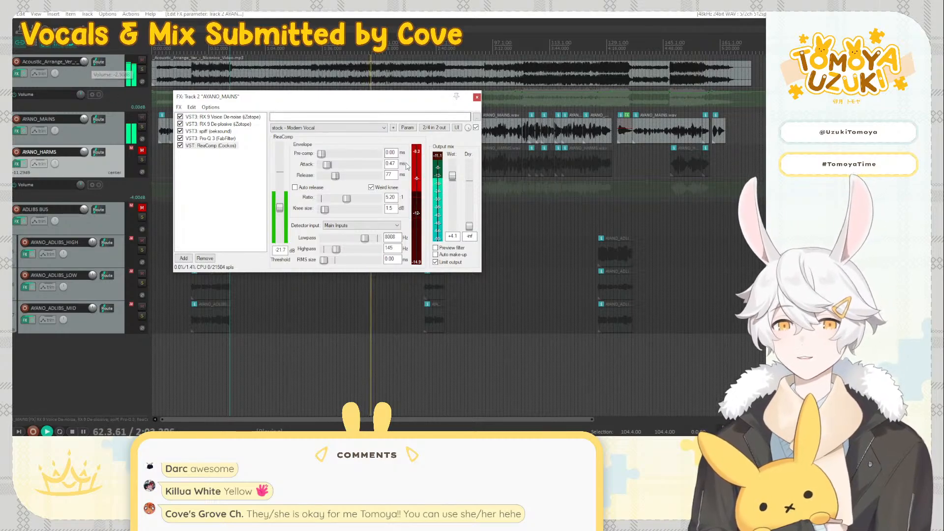
double_click(452, 177)
drag(85, 62, 85, 65)
click(98, 63)
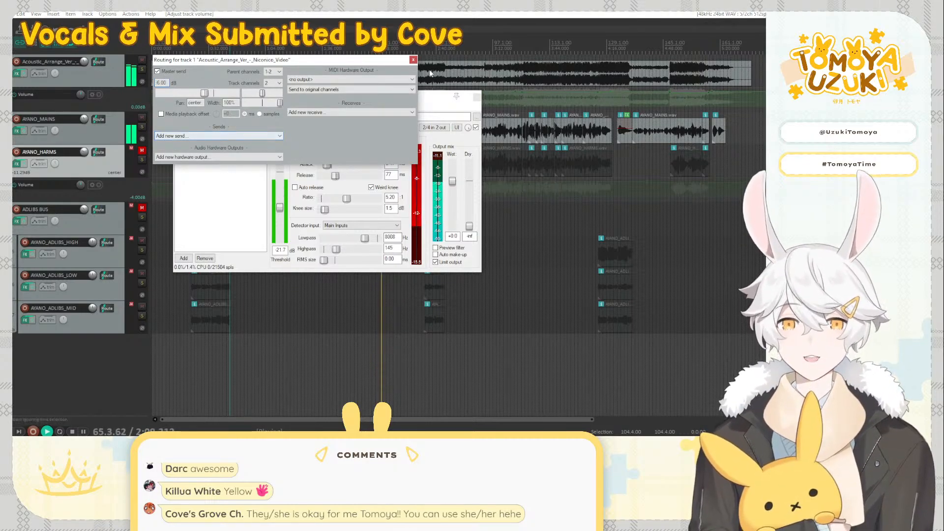
click(413, 59)
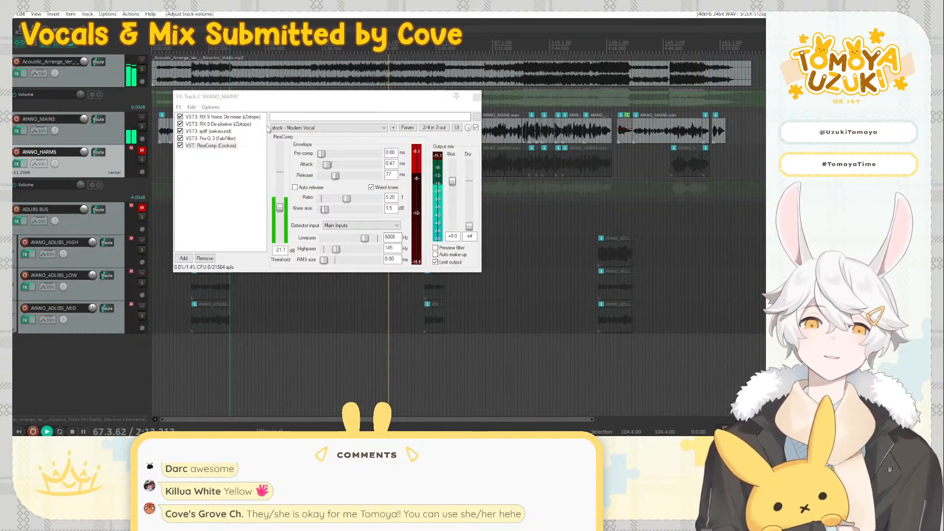
Raise ReaComp's wet output to +3.2 dB and hide the volume envelope below AYANO_HARMS, with playback stopped
click(211, 145)
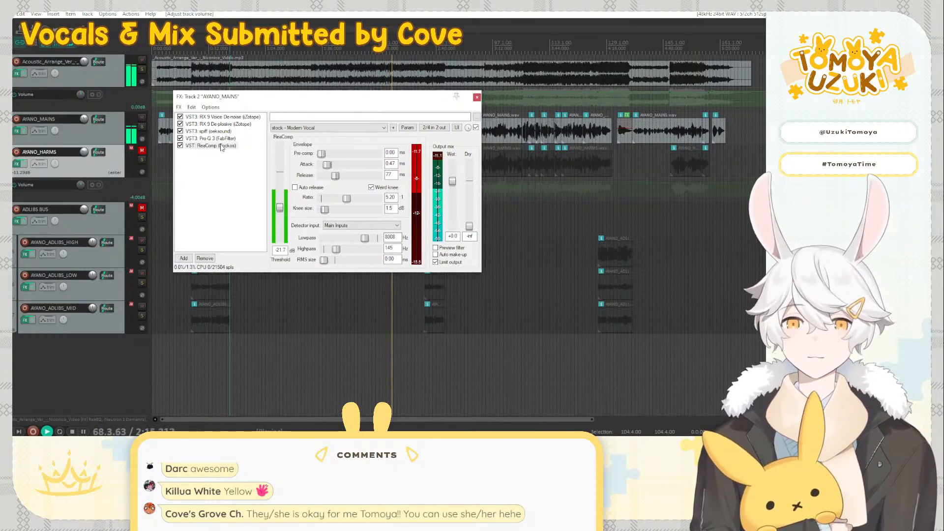
drag(453, 184, 453, 180)
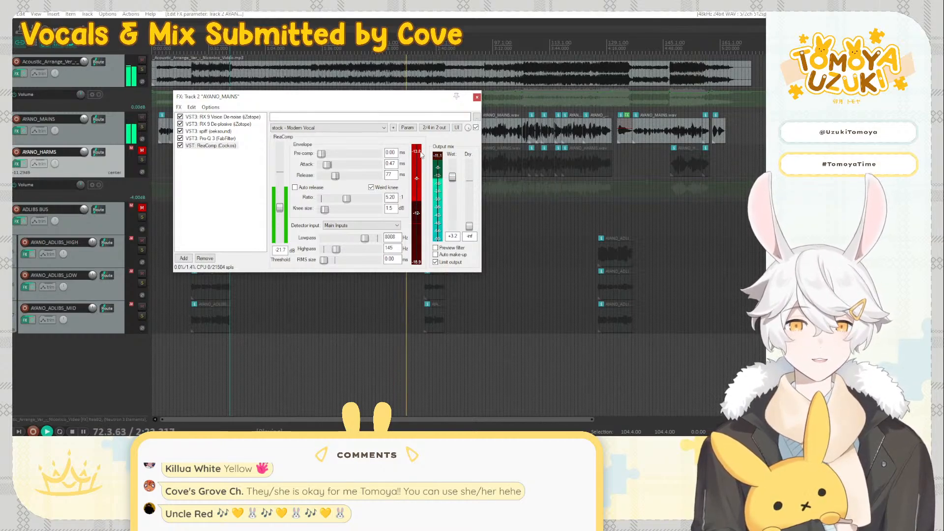
click(436, 89)
key(v)
key(space)
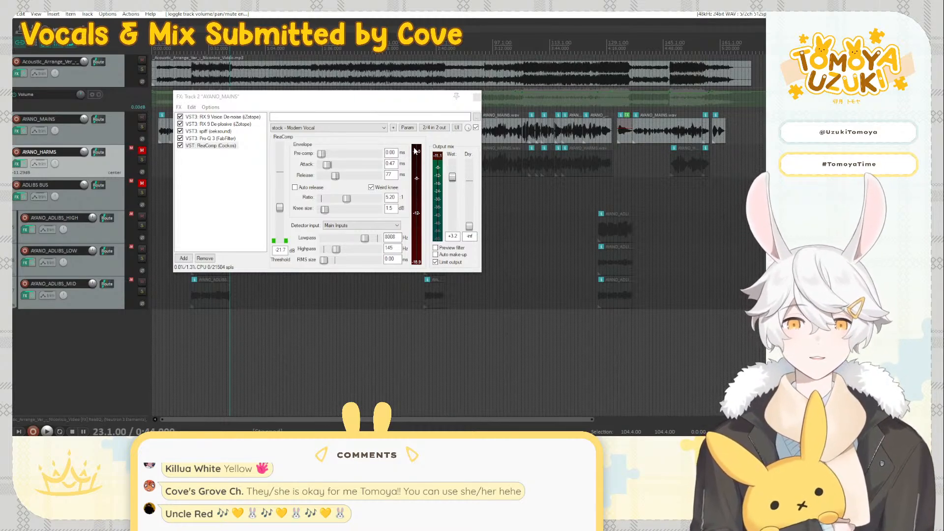
Play the mix from measure 23 and set ReaComp's threshold to -15.6 dB and its ratio to 2.12:1
key(space)
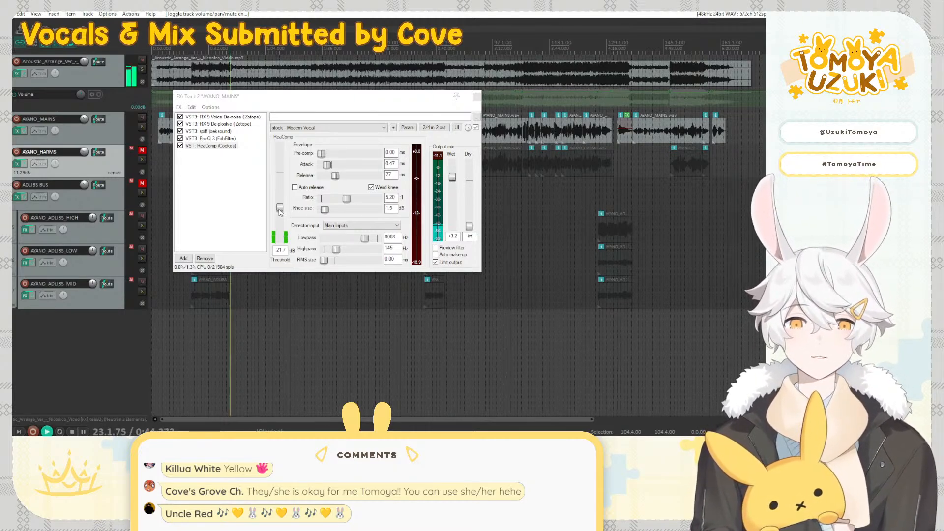
drag(281, 213, 280, 198)
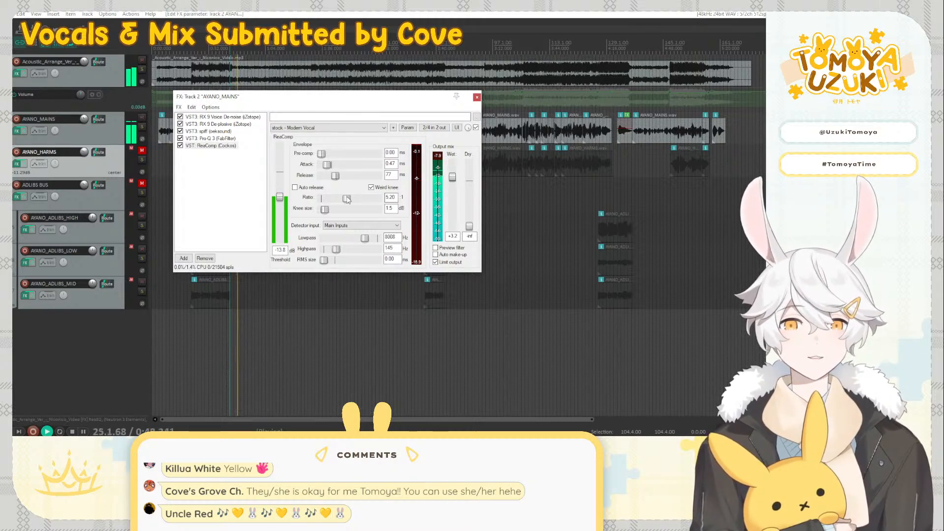
drag(346, 198, 339, 199)
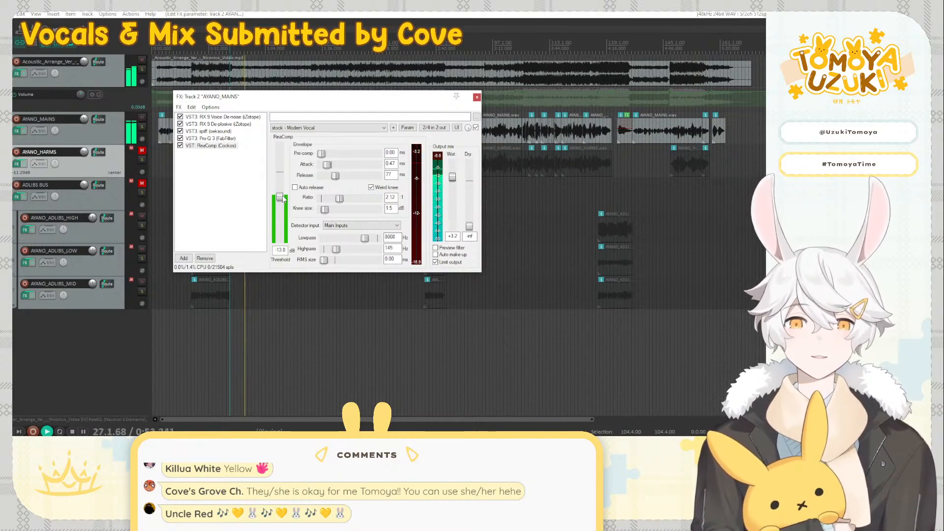
drag(282, 201, 280, 202)
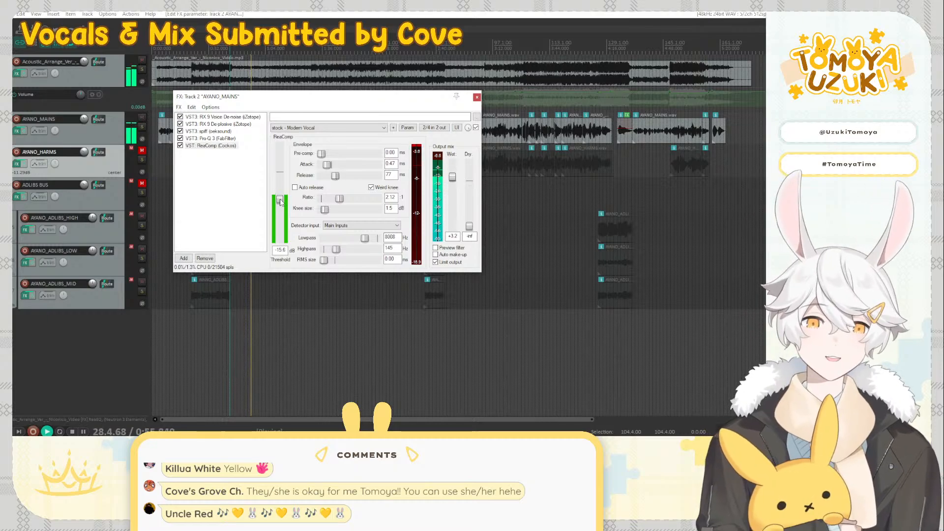
Add Waves RCompressor Stereo after ReaComp and set its threshold to -12.1, ratio to 2.00 and release to 129
double_click(215, 156)
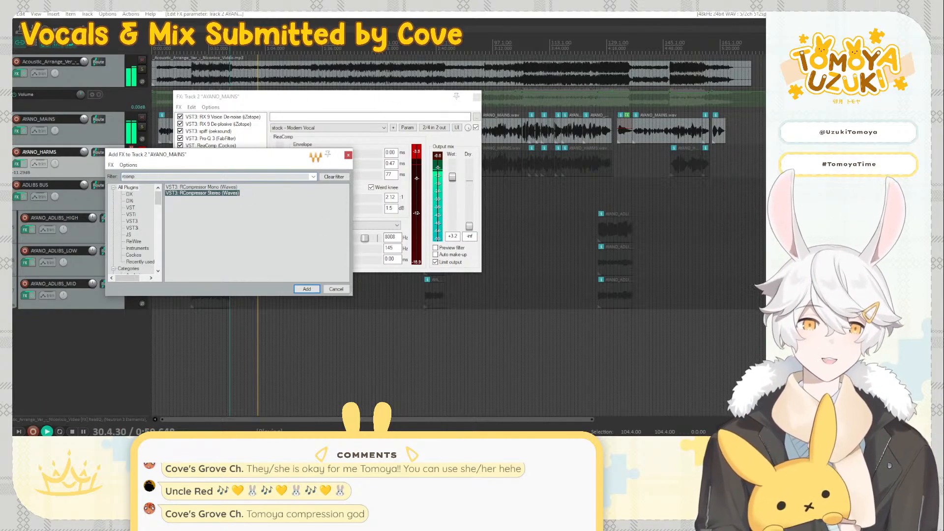
key(Return)
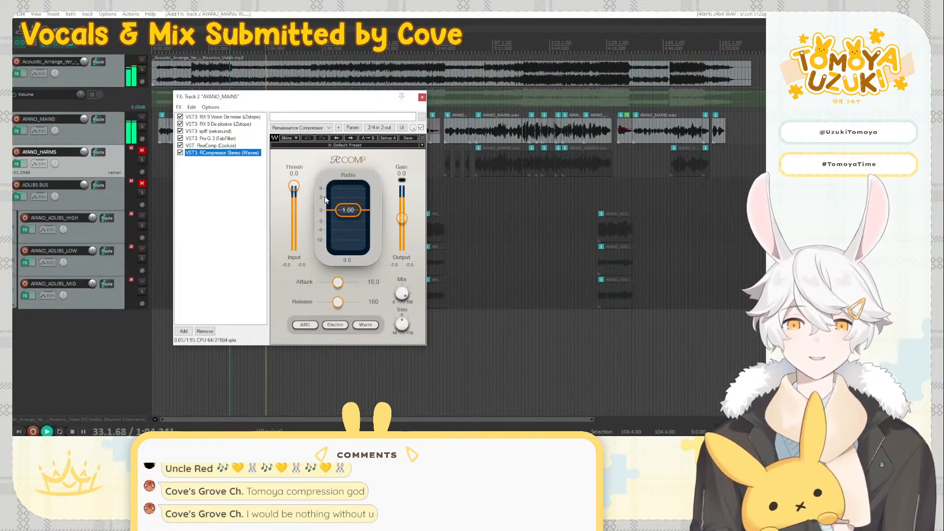
drag(293, 186, 293, 188)
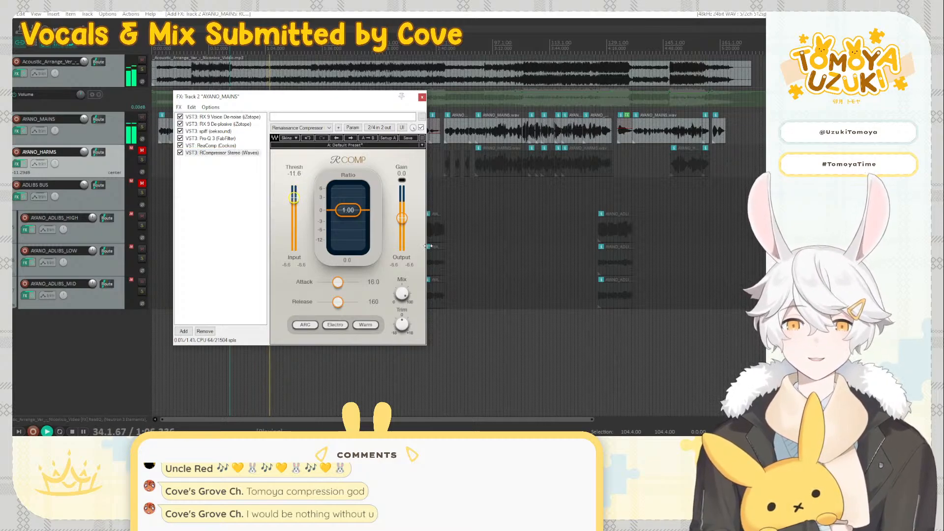
drag(347, 218, 342, 253)
drag(339, 305, 337, 303)
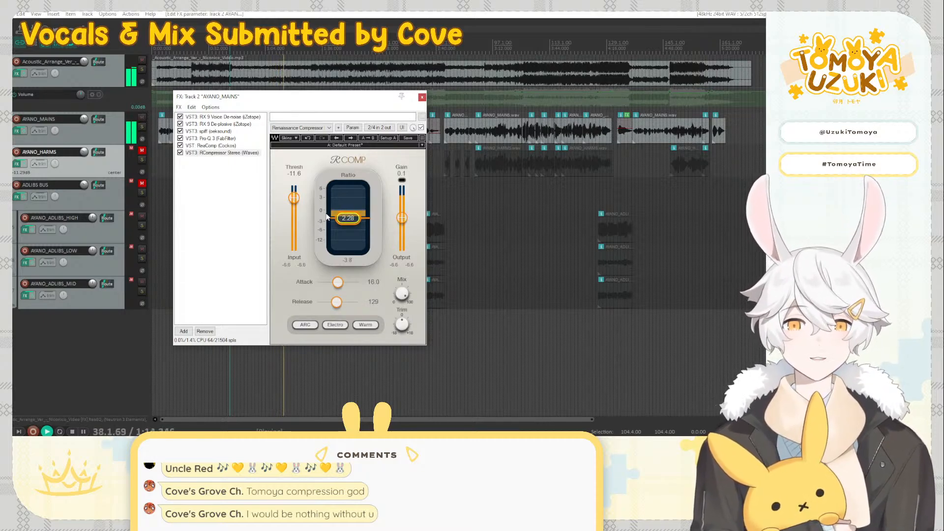
drag(328, 217, 348, 219)
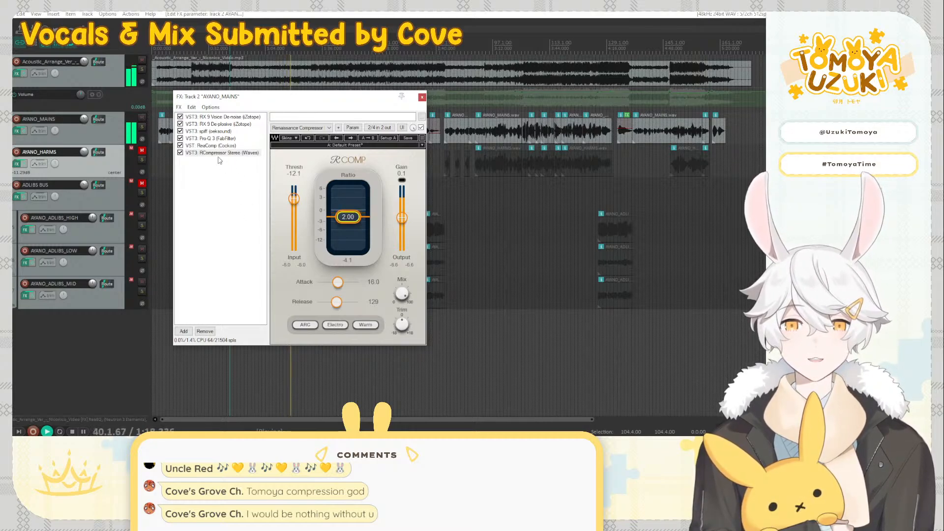
Create a narrow bell cut in Pro-Q 3 at about 238 Hz with -3.76 dB gain and a Q of about 5.88
click(219, 139)
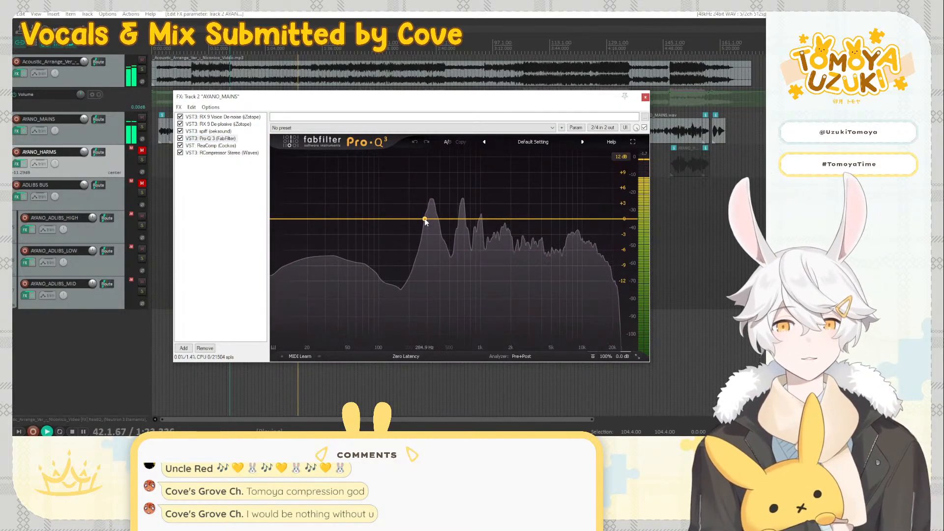
drag(425, 219, 416, 238)
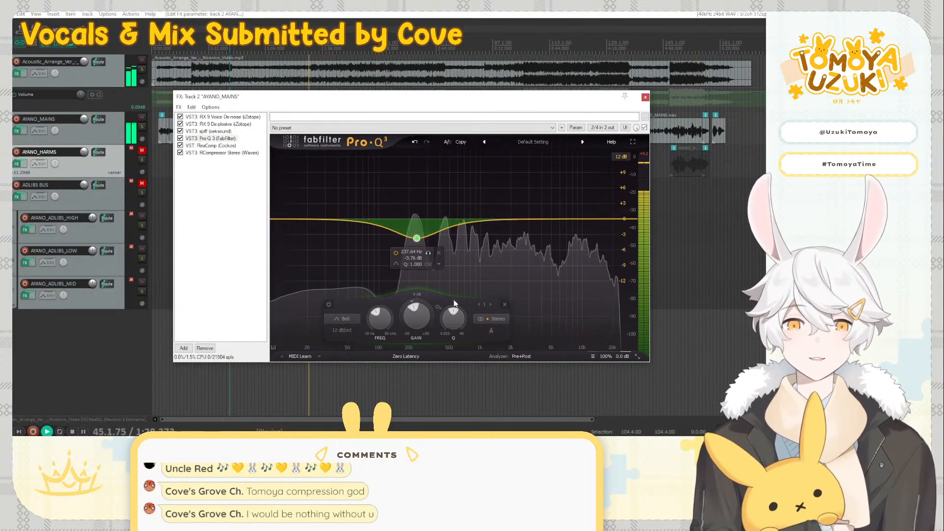
drag(451, 312, 446, 283)
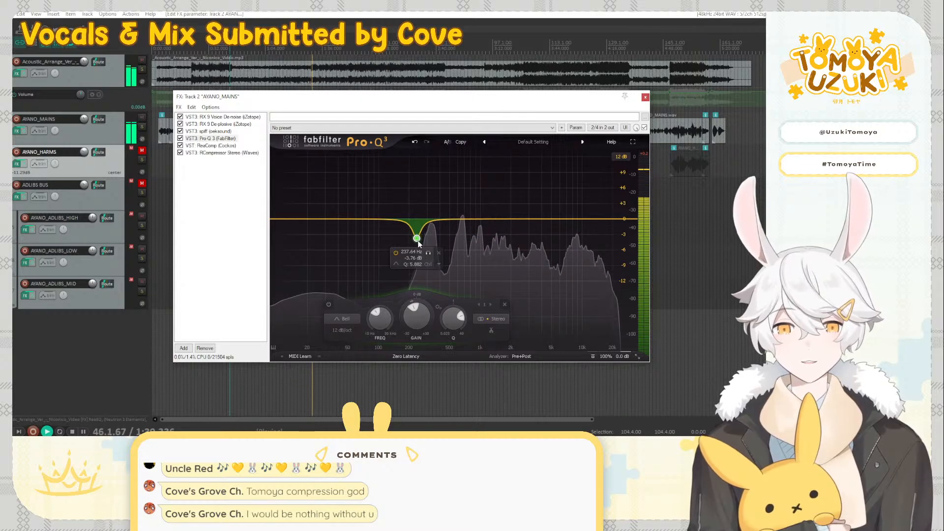
Shift Pro-Q 3's low bell cut to about 229 Hz at -4.08 dB and add a second narrow bell cut near 500 Hz
drag(416, 240, 415, 241)
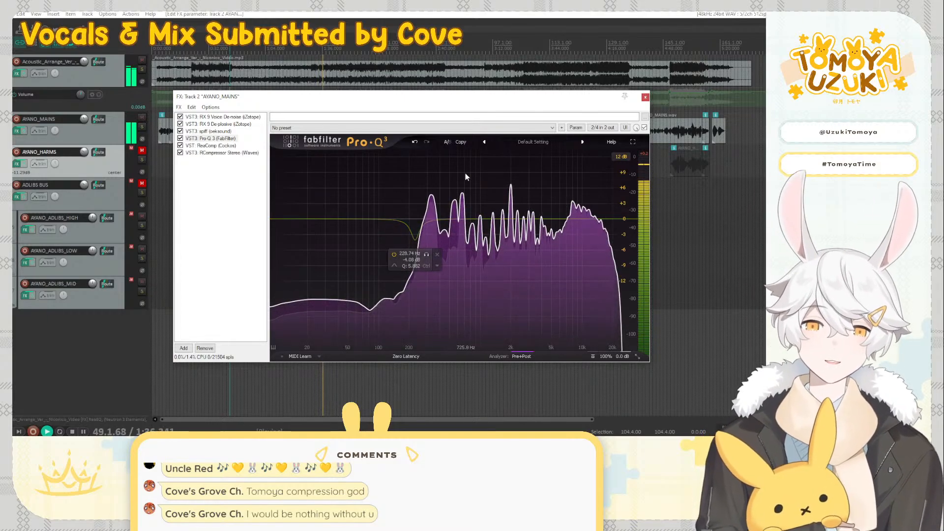
drag(463, 219, 462, 176)
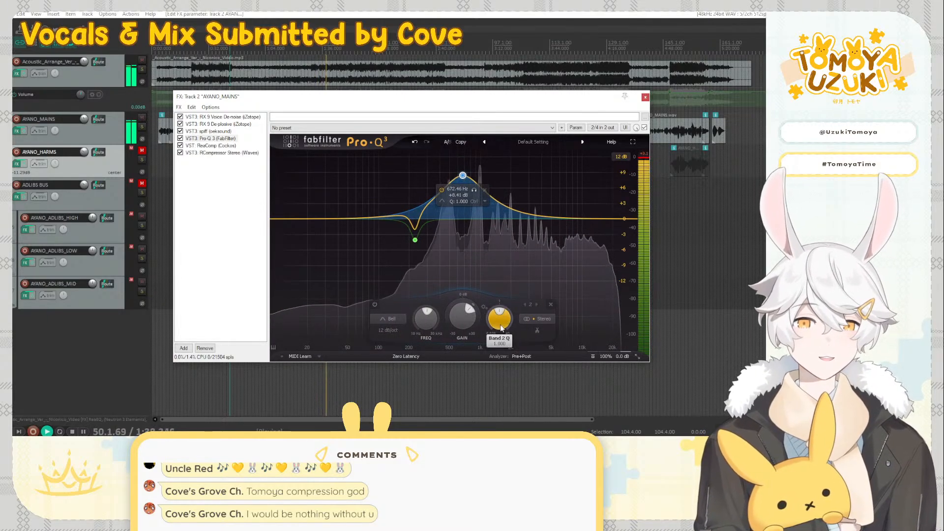
drag(498, 320, 491, 286)
drag(474, 189, 445, 233)
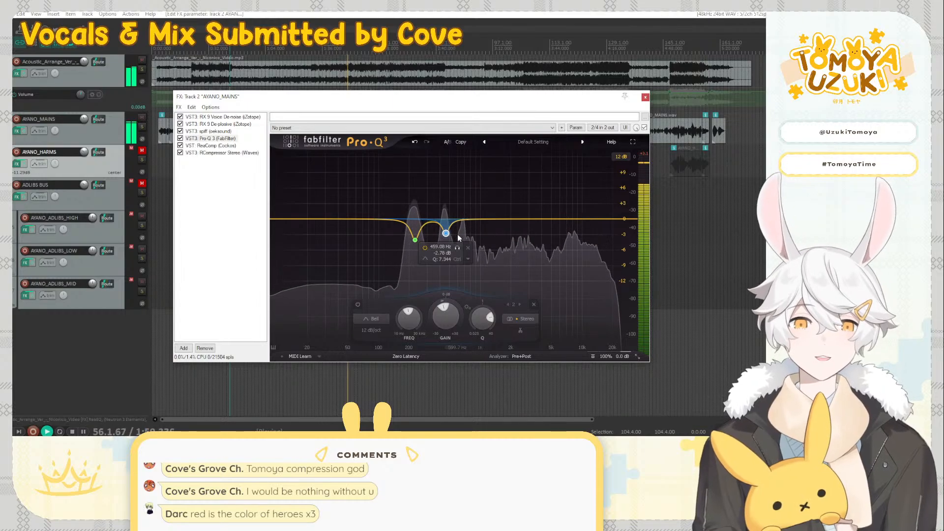
drag(446, 233, 450, 230)
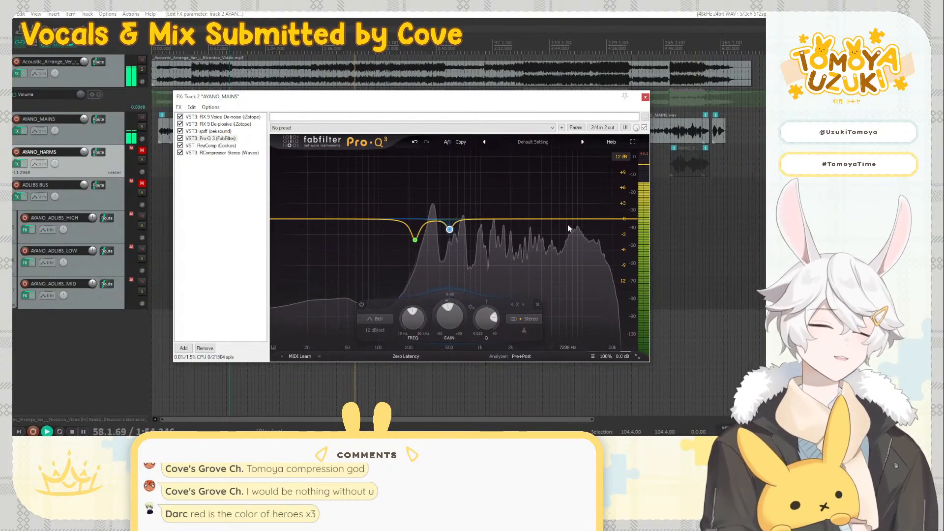
Add FabFilter Pro-MB after RCompressor Stereo in the AYANO_MAINS effects chain
click(231, 154)
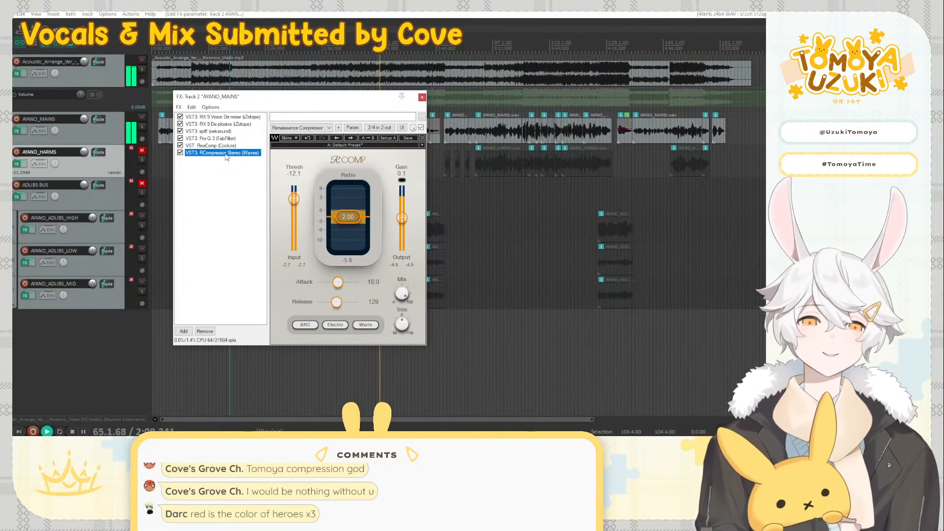
double_click(231, 183)
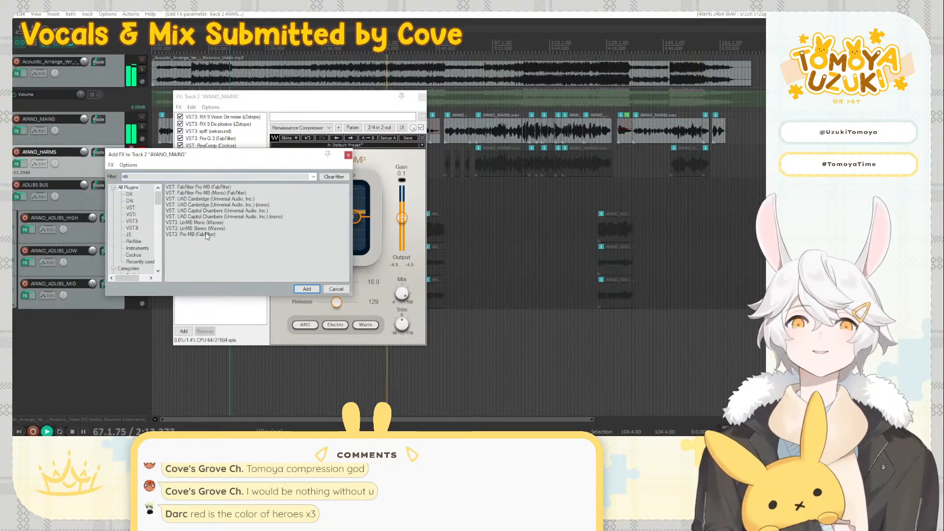
double_click(205, 234)
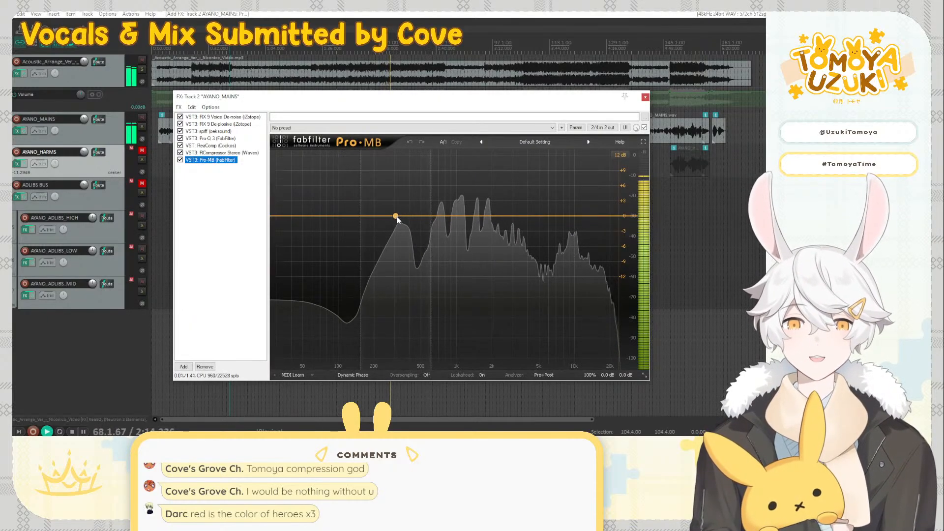
Add a 24 dB/oct low cut in Pro-Q 3 at about 92 Hz
click(211, 138)
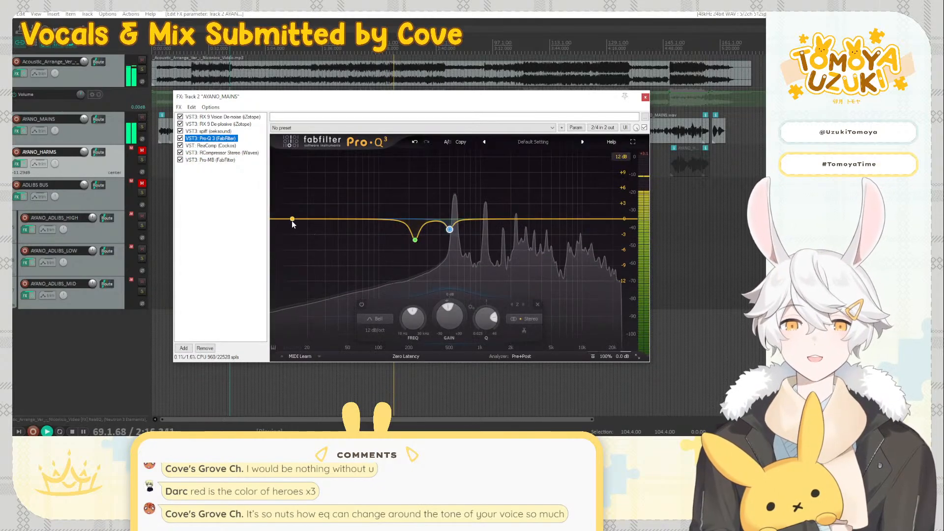
drag(292, 221, 292, 242)
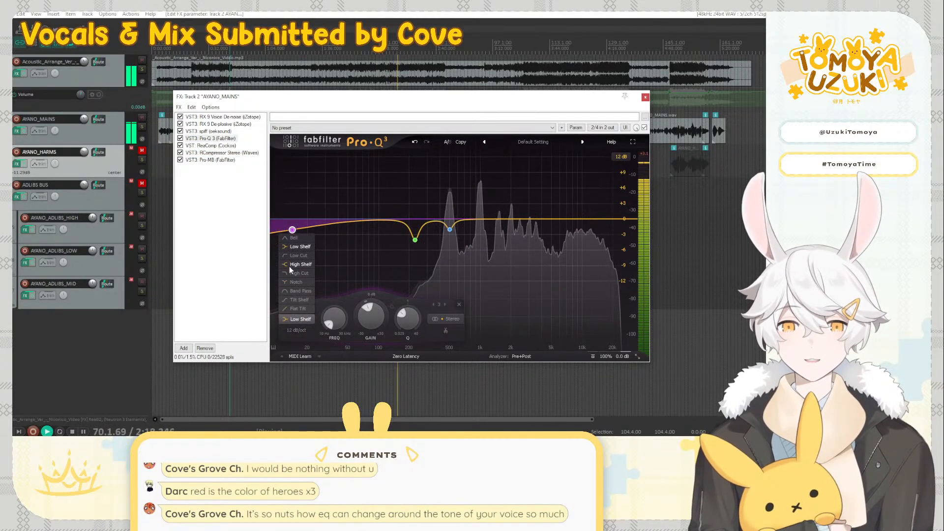
click(299, 255)
click(296, 331)
click(307, 368)
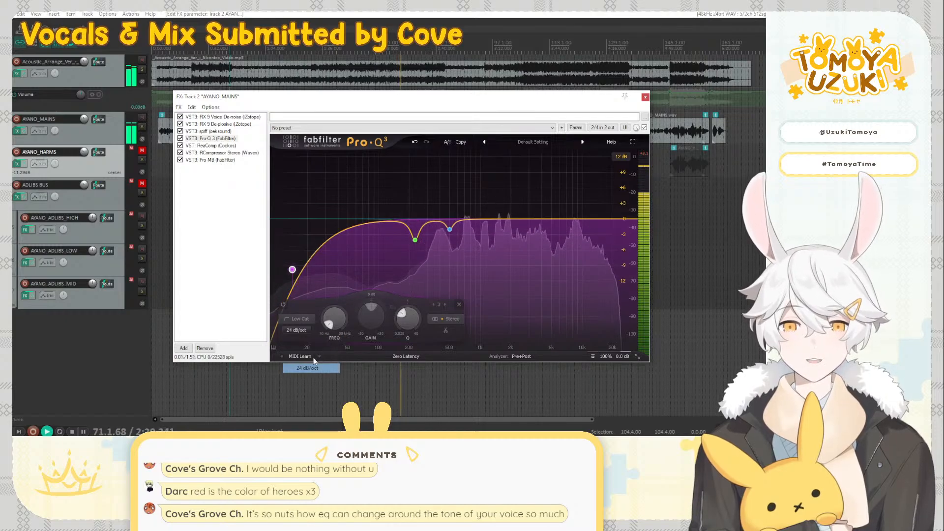
drag(292, 269, 374, 221)
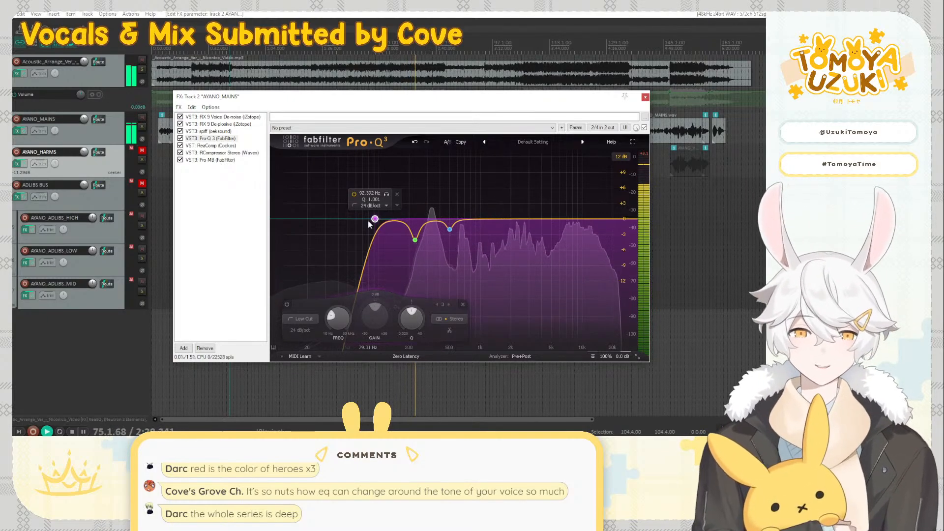
Create four adjacent compression bands in Pro-MB, covering the vocal from the lows to the highs
click(220, 159)
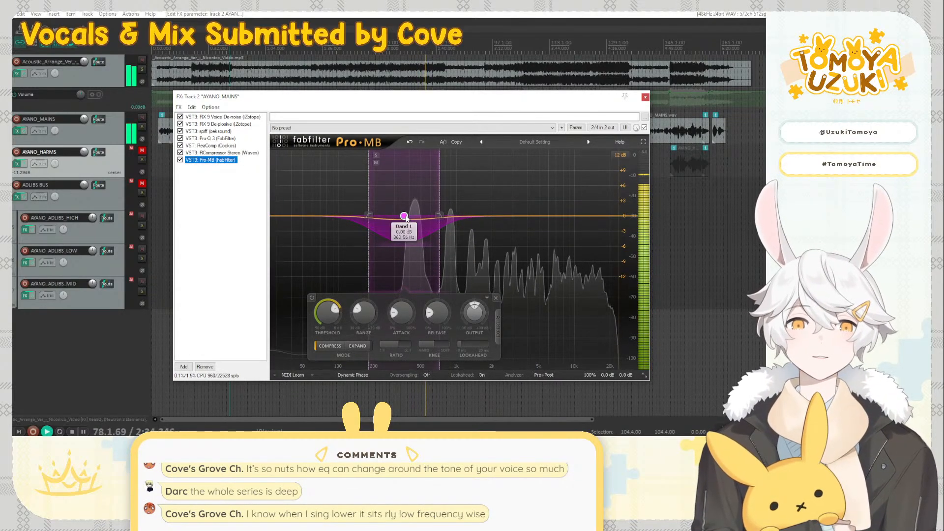
drag(406, 219, 403, 218)
click(473, 216)
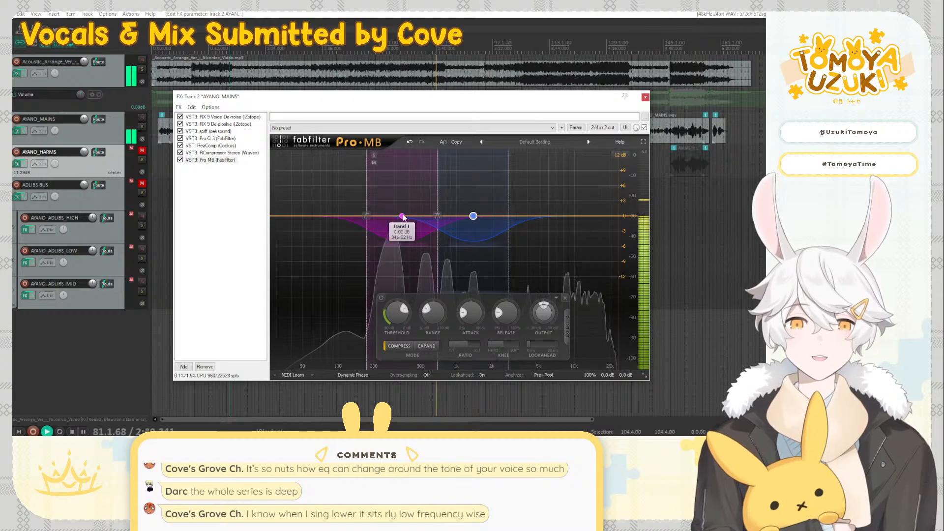
drag(403, 216, 381, 217)
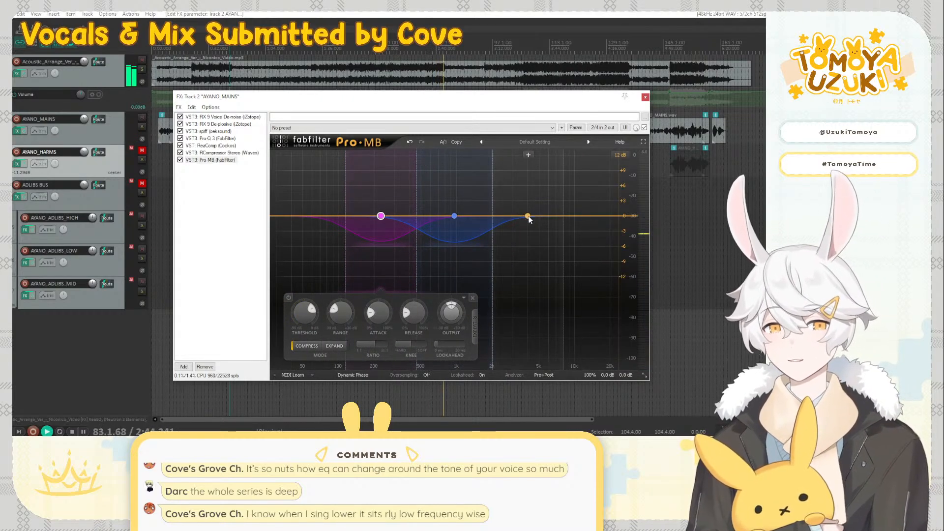
click(528, 216)
click(599, 216)
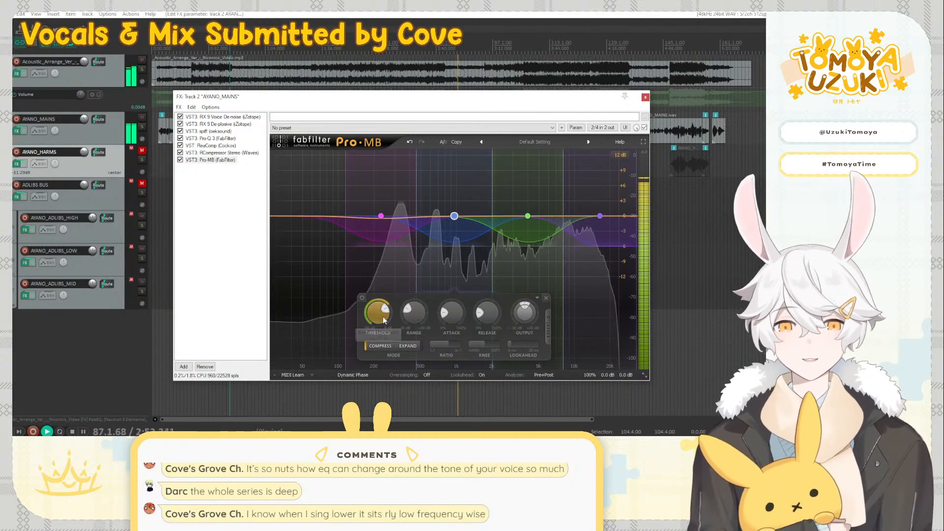
Adjust the thresholds of Pro-MB's lower three bands and extend band 1's lower crossover down to about 100 Hz
drag(377, 328, 380, 338)
click(384, 247)
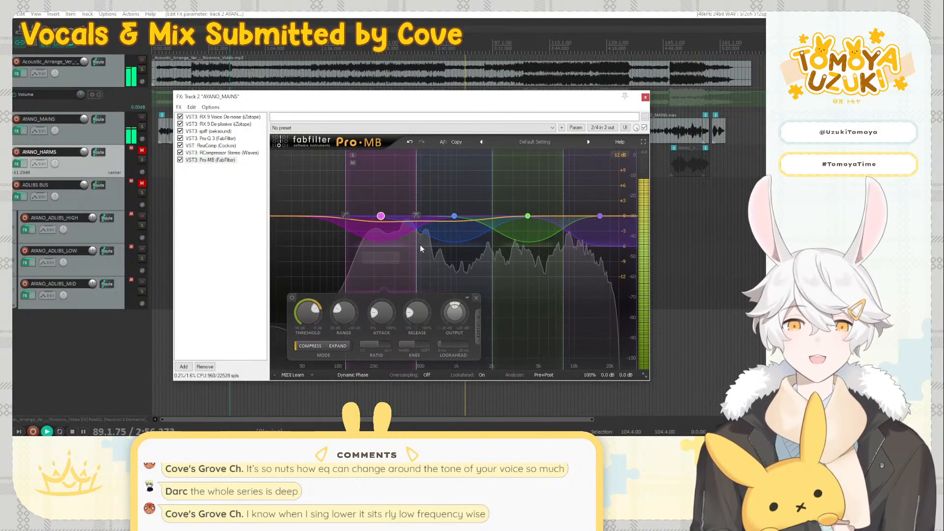
click(521, 233)
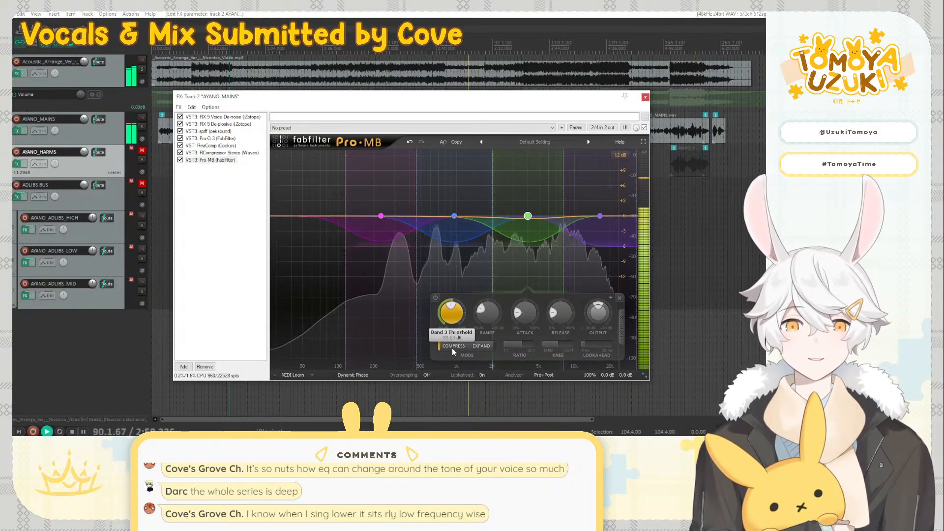
click(420, 240)
click(376, 271)
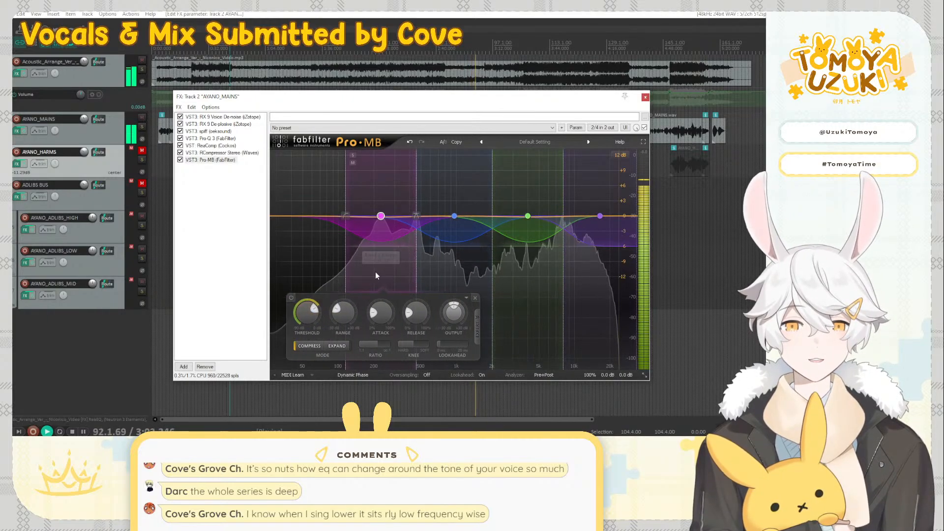
drag(346, 216, 337, 220)
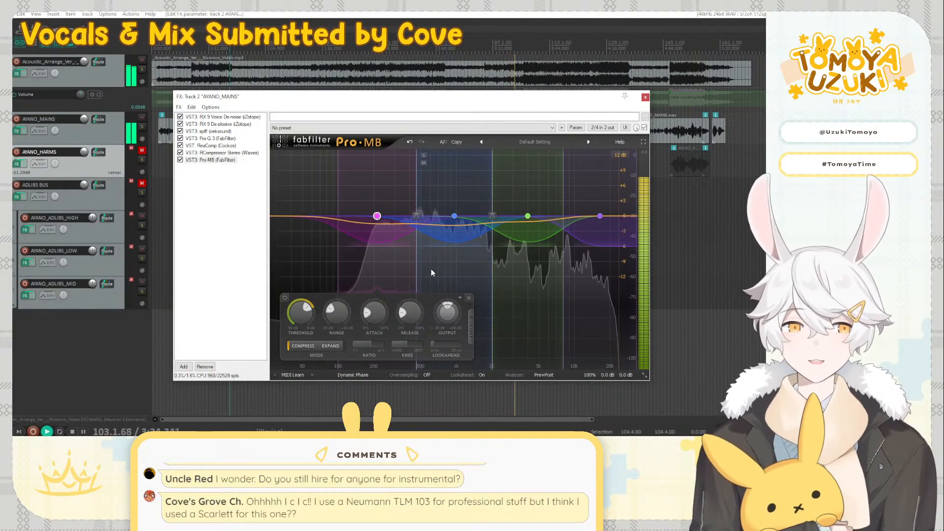
Fine-tune band 2's threshold in Pro-MB and check the settings of bands 1 and 3 during playback
click(448, 229)
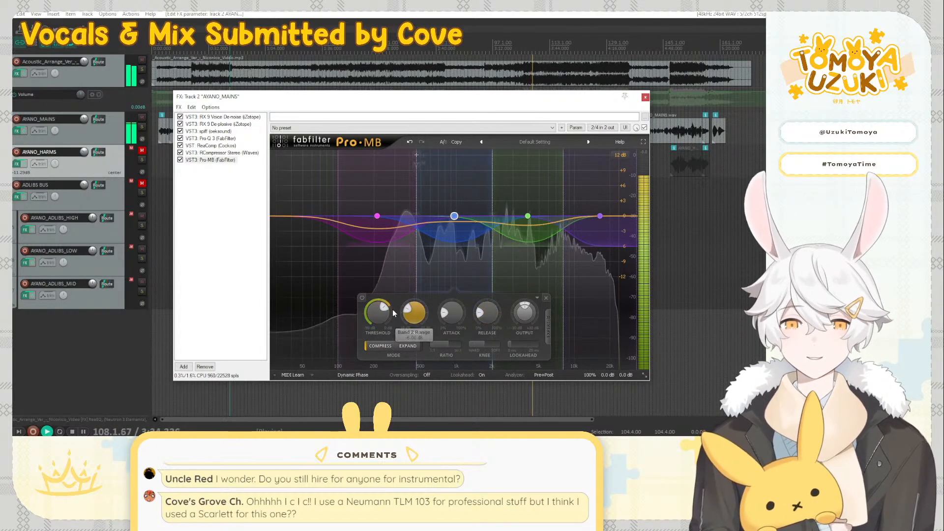
drag(382, 319, 382, 318)
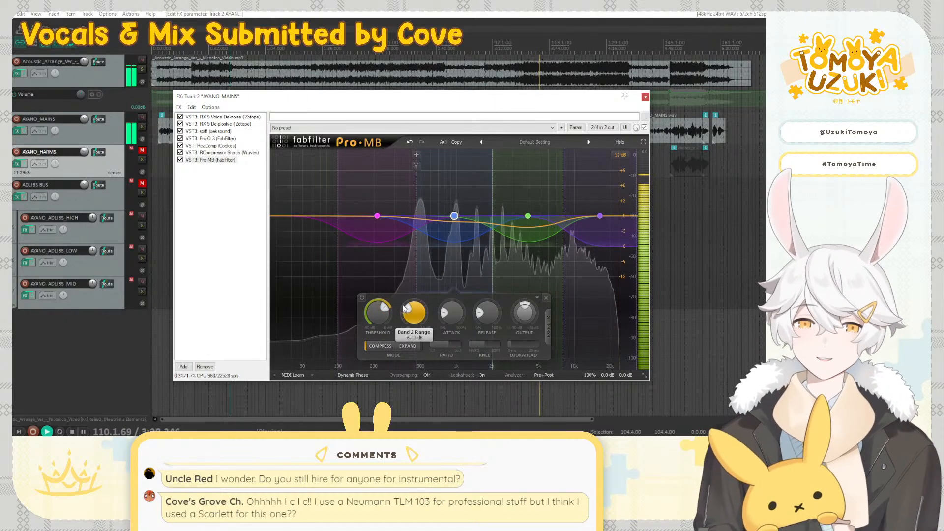
mouse_move(404, 309)
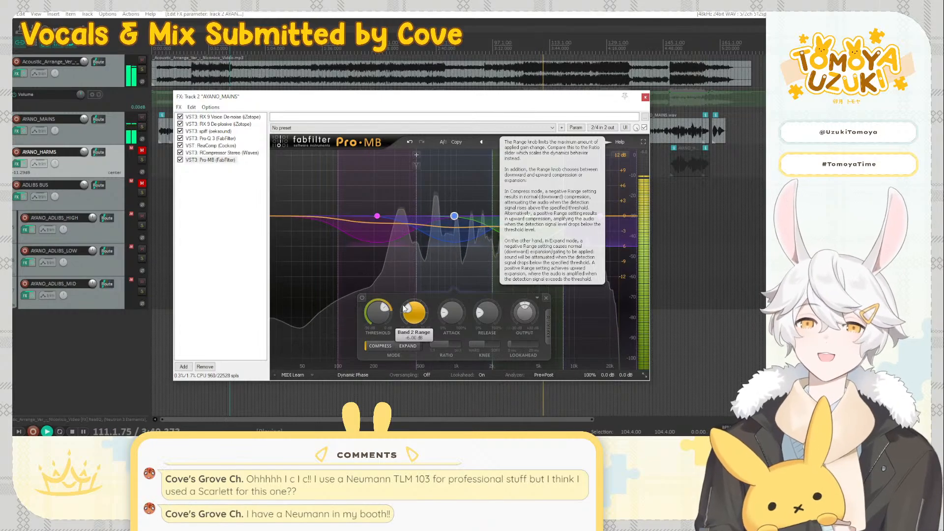
click(376, 238)
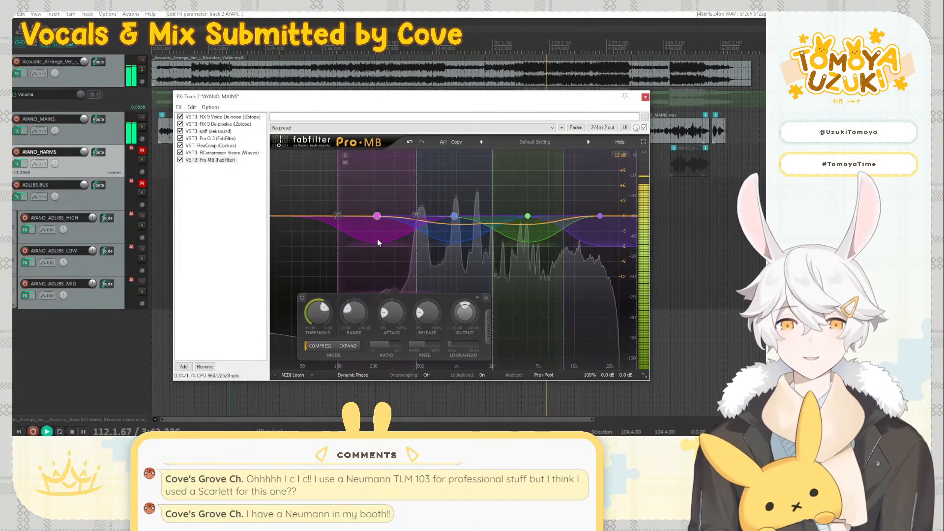
click(447, 235)
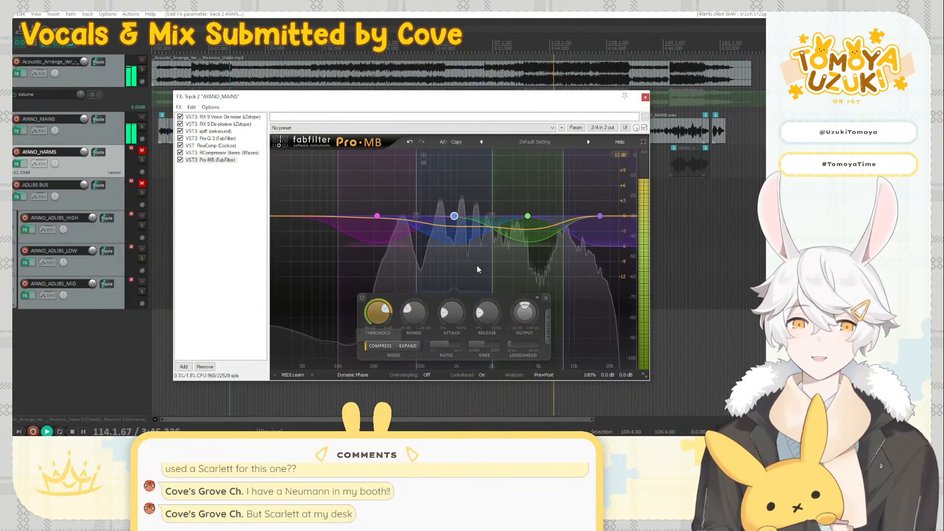
click(509, 240)
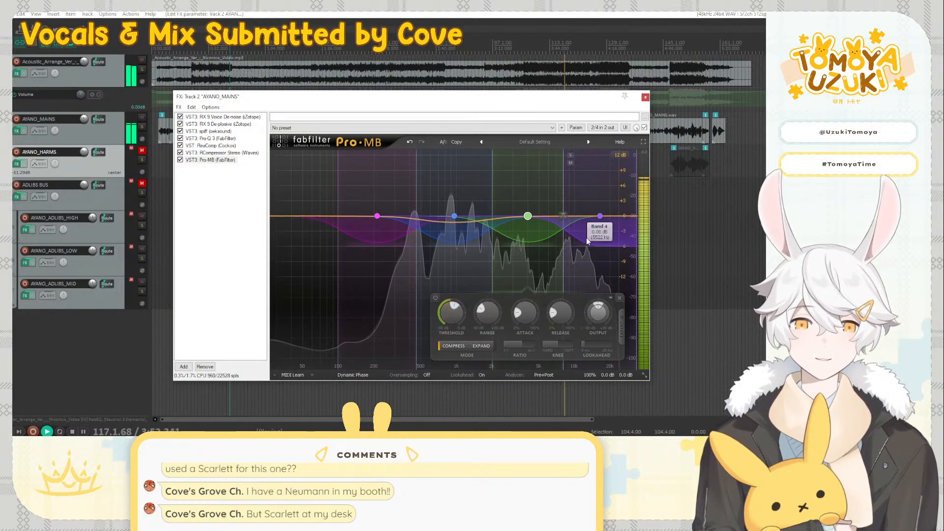
Set the compression ratio of Pro-MB's band 2 to 2:1
click(454, 233)
click(374, 229)
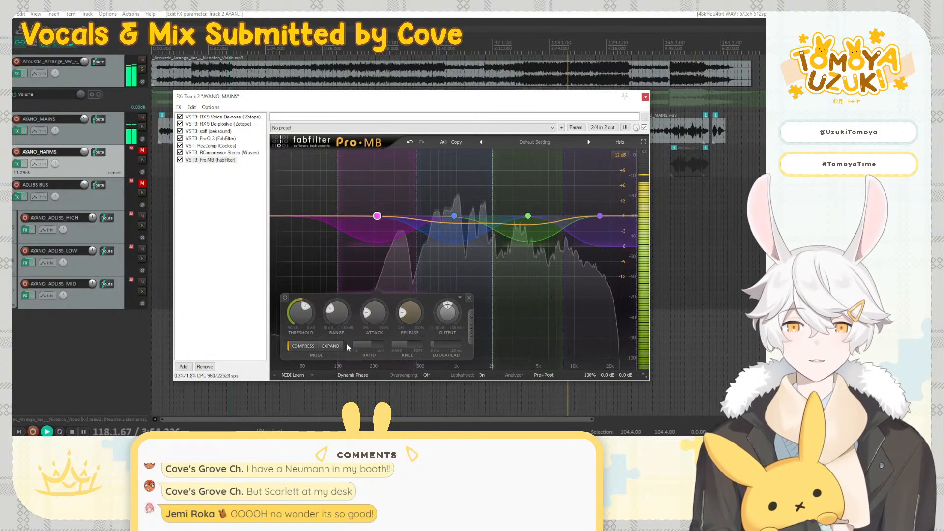
click(452, 239)
double_click(444, 347)
text(2)
key(Return)
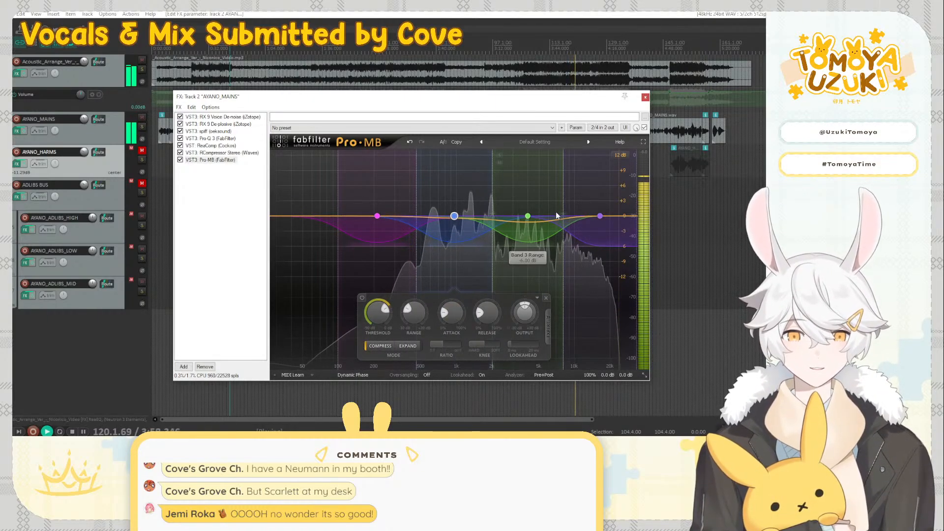
Set the compression ratio of Pro-MB's bands 3 and 4 to 2:1
click(544, 240)
double_click(523, 346)
key(Return)
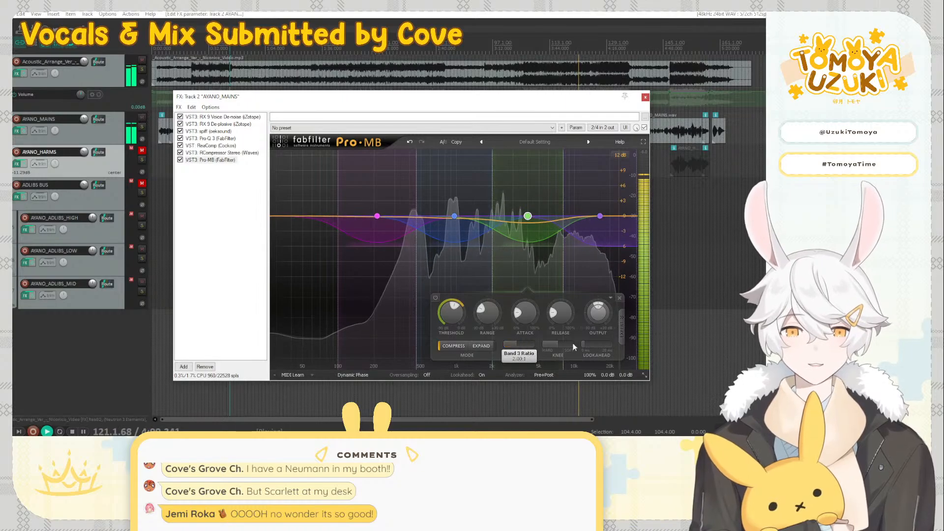
click(588, 230)
double_click(539, 346)
text(2)
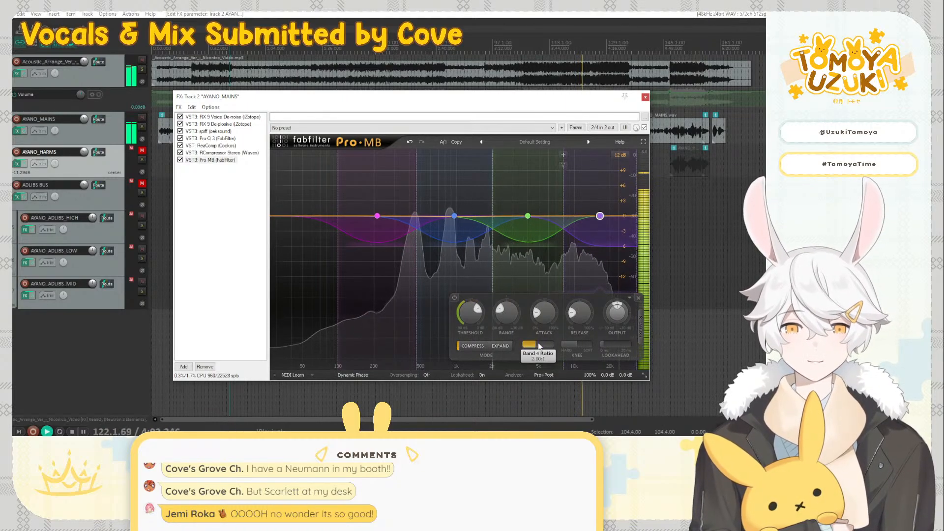
key(Return)
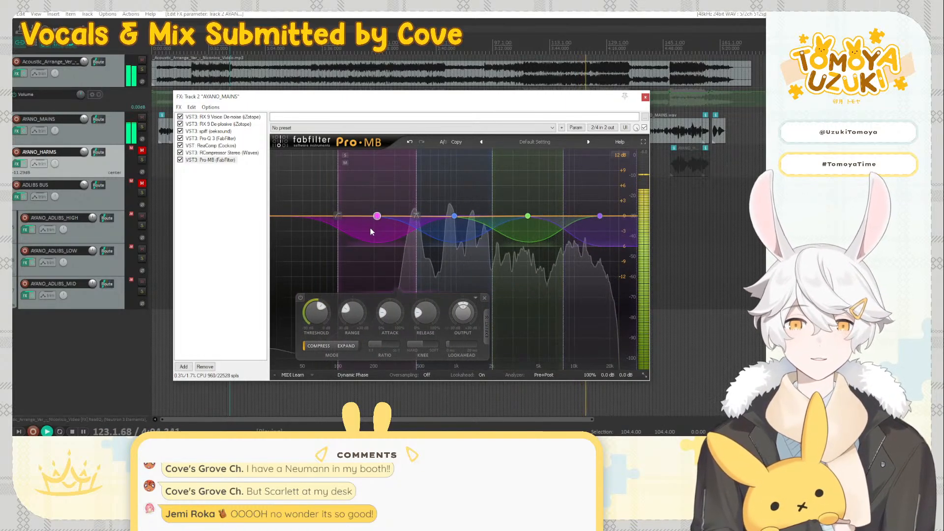
click(454, 216)
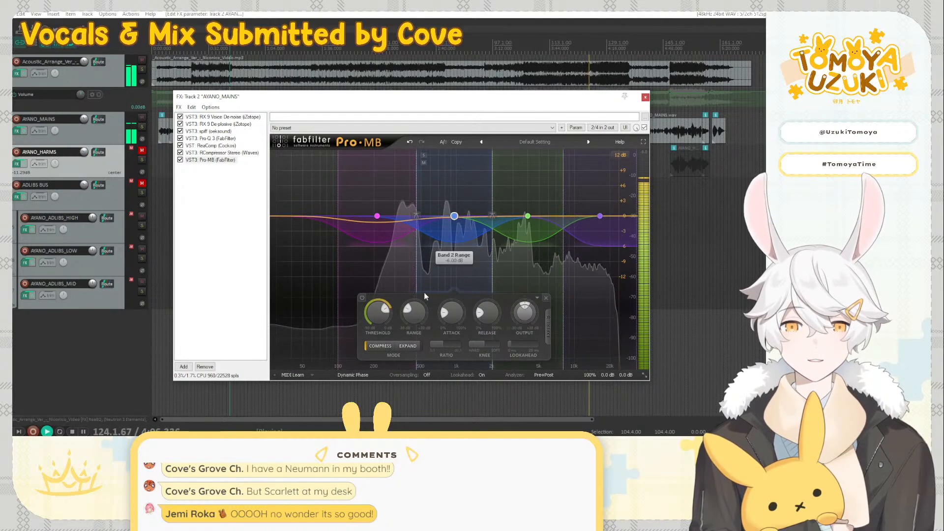
Add a narrow bell cut in Pro-Q 3 at about 985 Hz with -3.84 dB gain and a Q of about 9.25
click(222, 139)
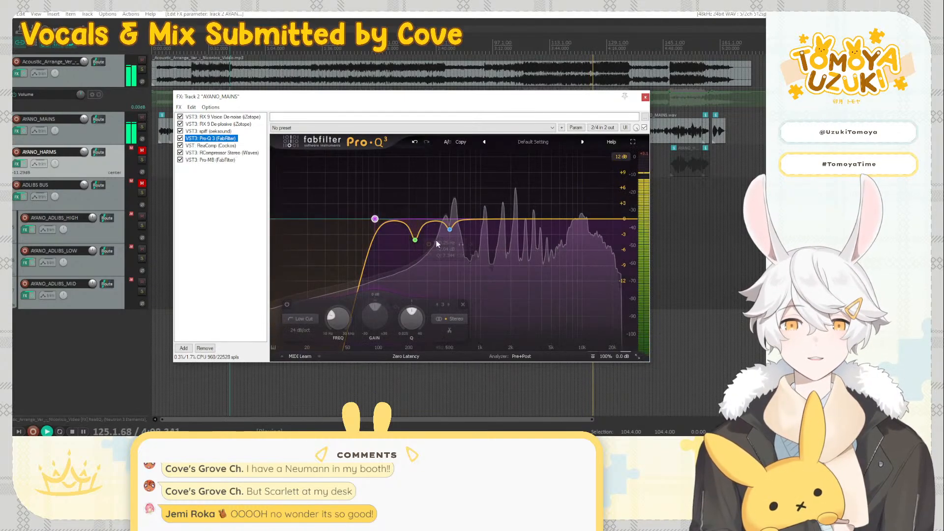
drag(440, 221, 486, 230)
click(467, 183)
scroll(481, 329, down, 3)
drag(518, 320, 519, 305)
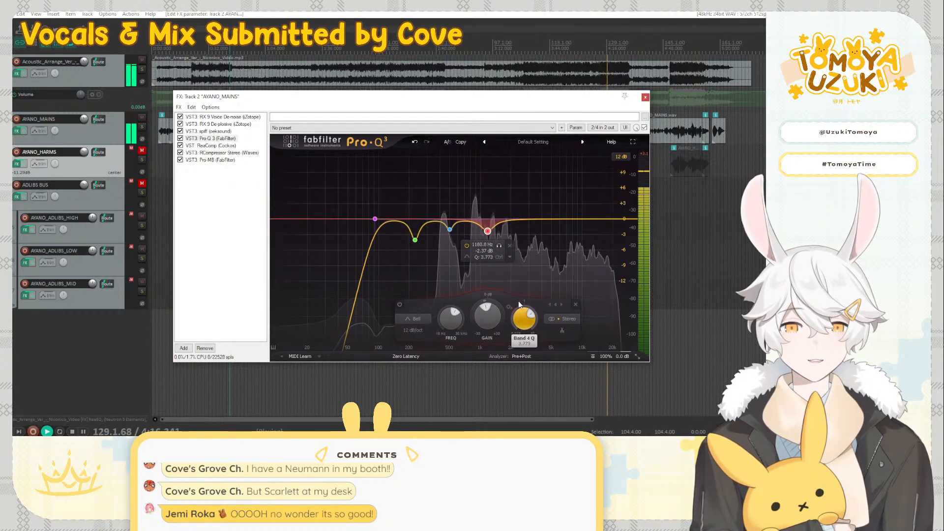
drag(498, 245, 490, 250)
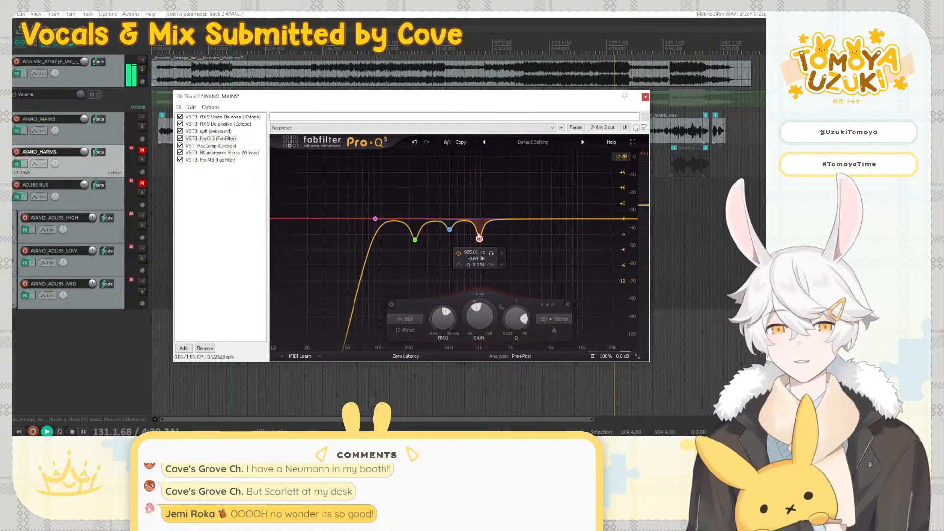
click(219, 161)
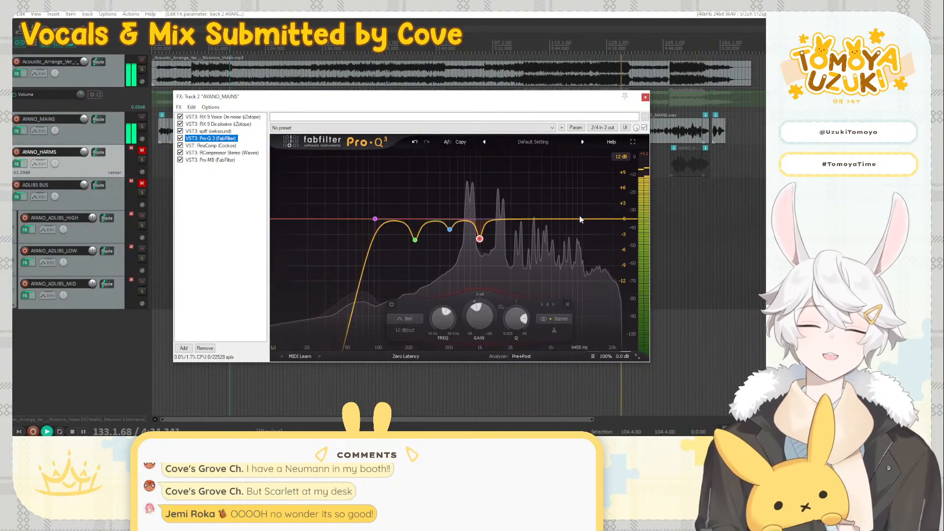
Add a gentle high-shelf boost of about 3 dB from around 4 kHz in Pro-Q 3
drag(581, 218, 571, 212)
click(461, 319)
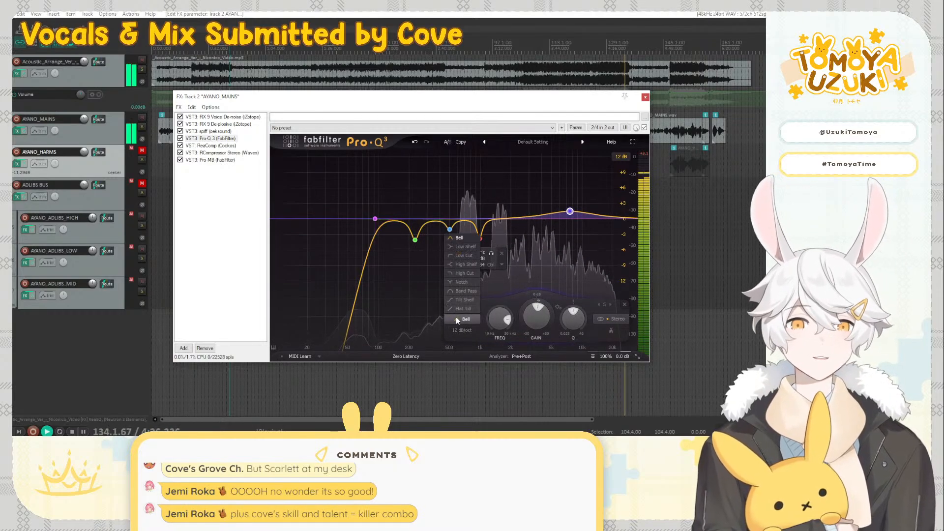
click(457, 256)
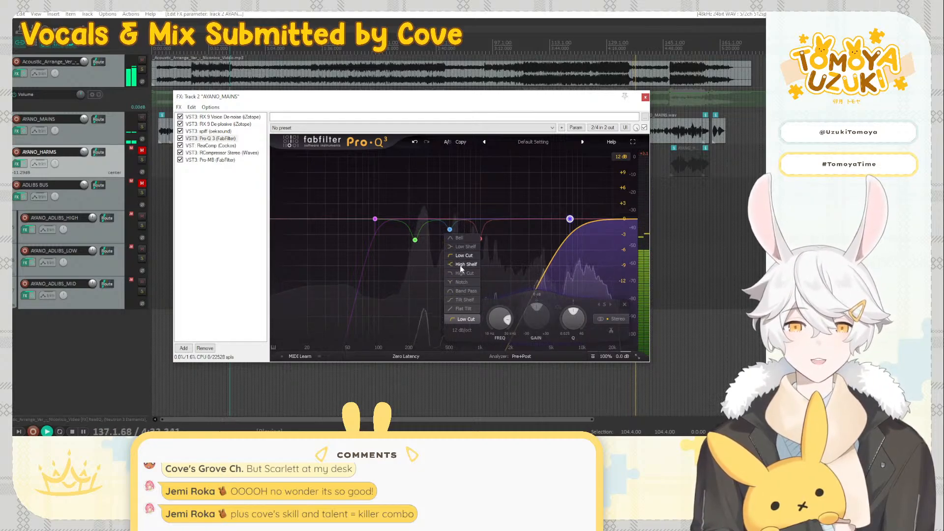
click(462, 264)
drag(581, 191, 541, 216)
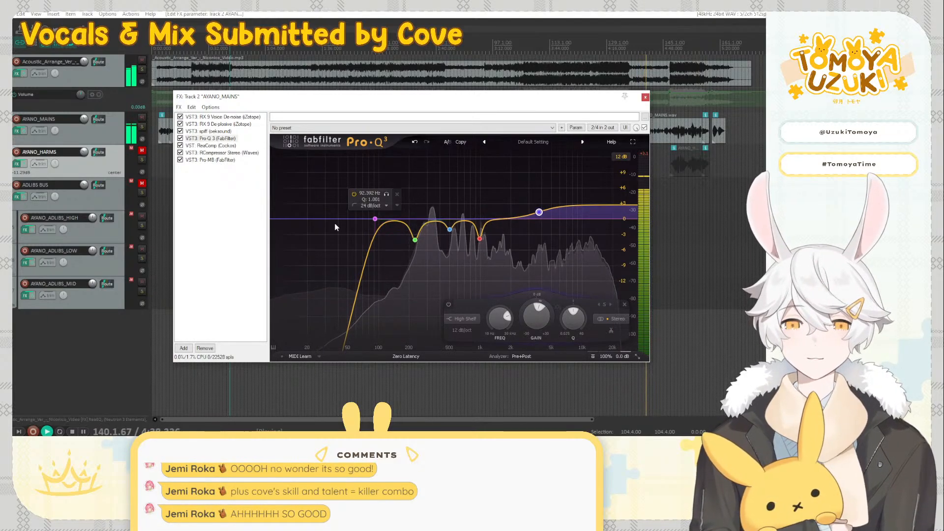
Stop playback and add the Waves C4 Stereo plug-in after Pro-MB in the AYANO_MAINS chain
click(211, 160)
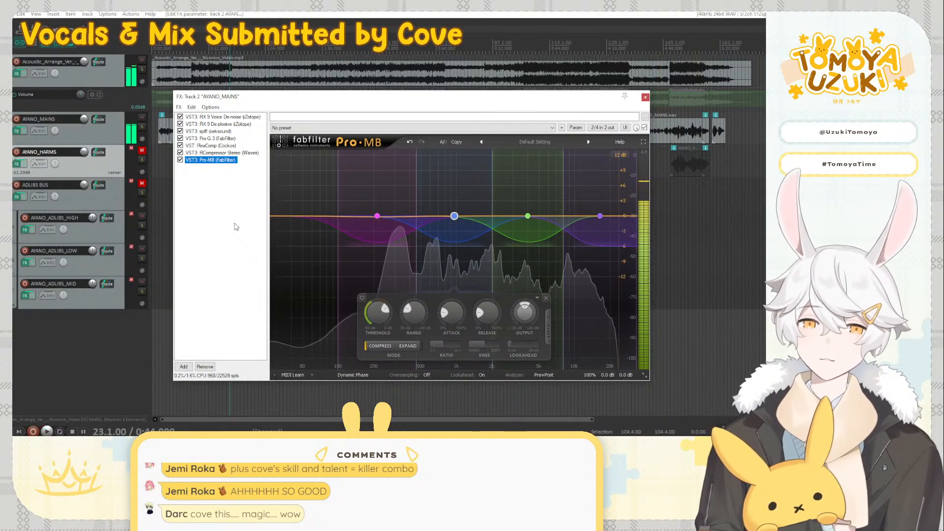
key(space)
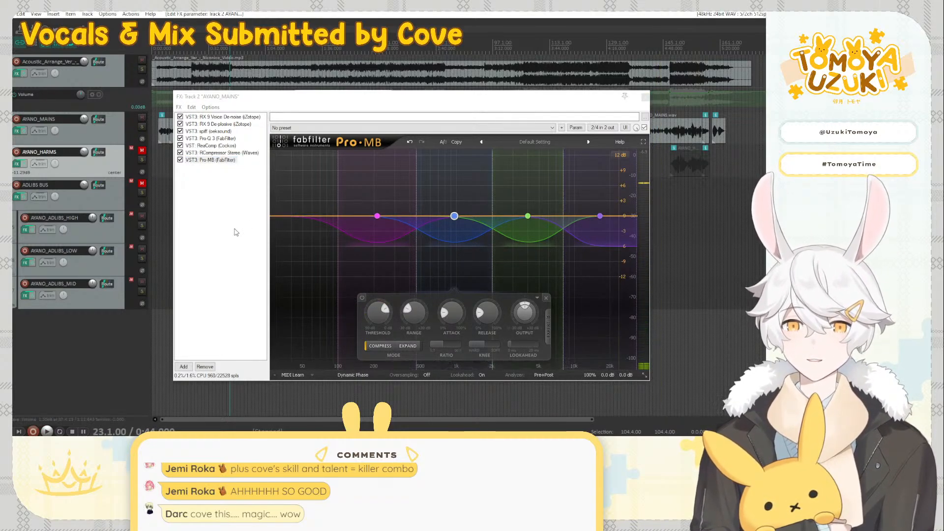
double_click(234, 232)
text(c)
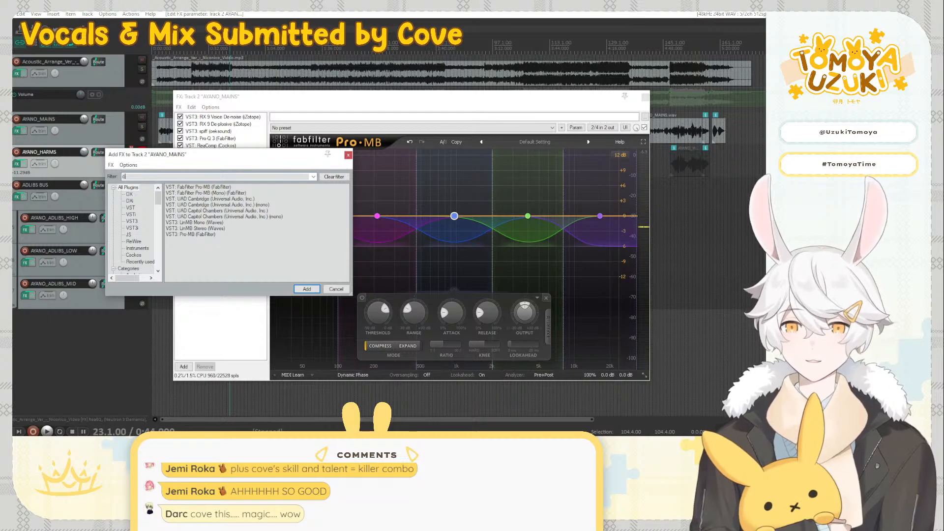
text(4)
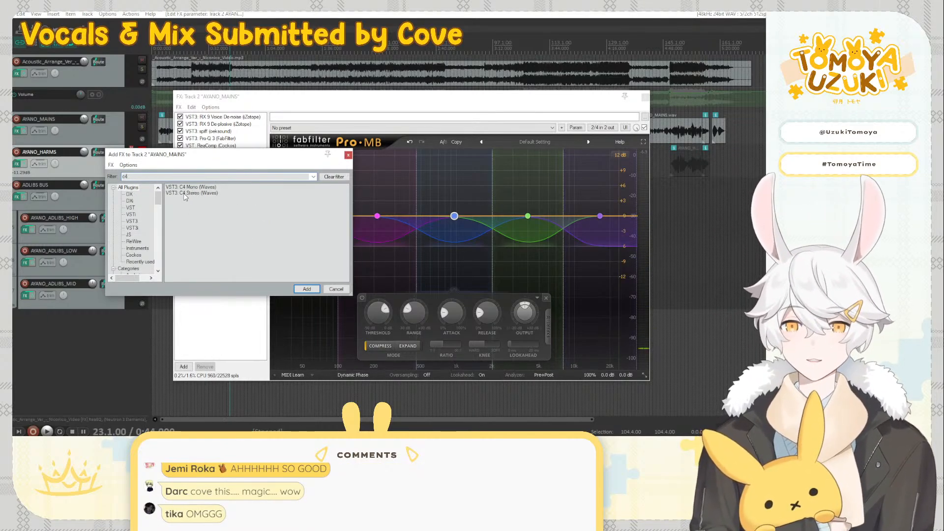
double_click(184, 193)
Add Antares Auto-Tune Pro to the AYANO_MAINS chain and place it between spiff and Pro-Q 3
double_click(229, 206)
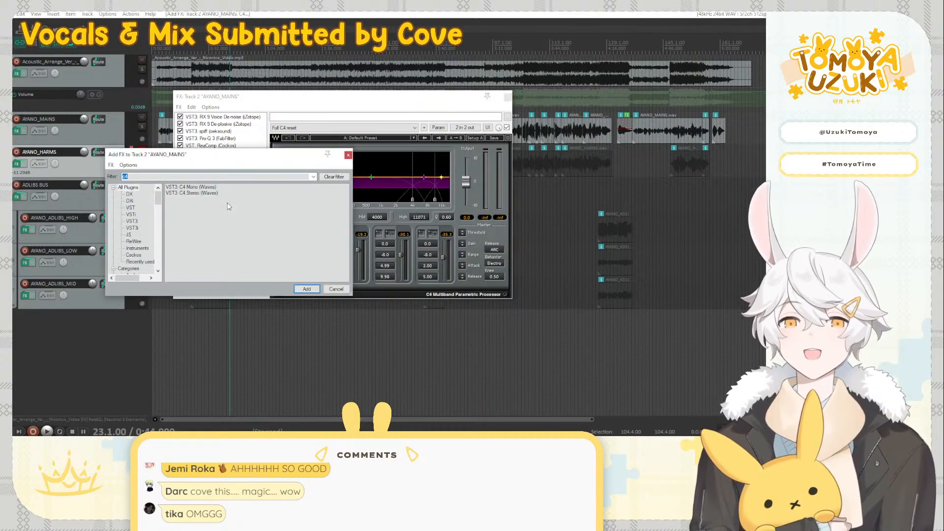
text(auto)
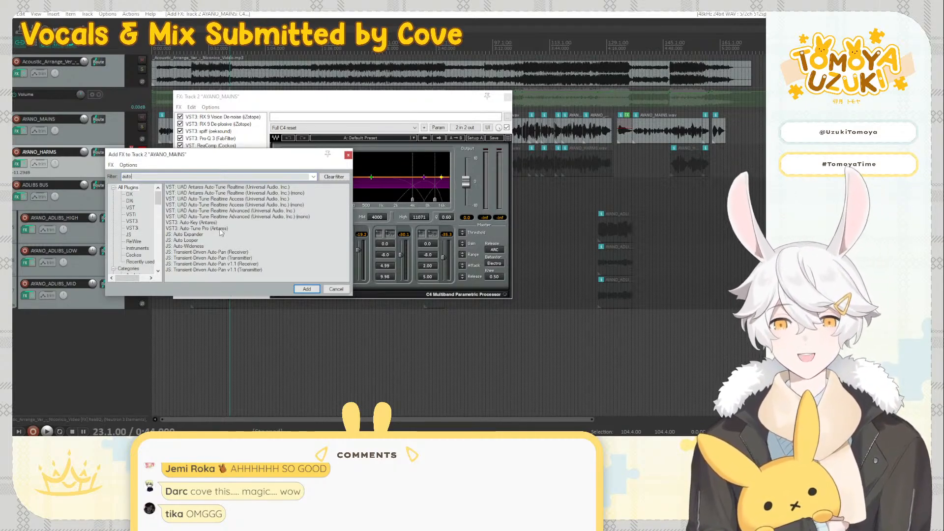
double_click(220, 229)
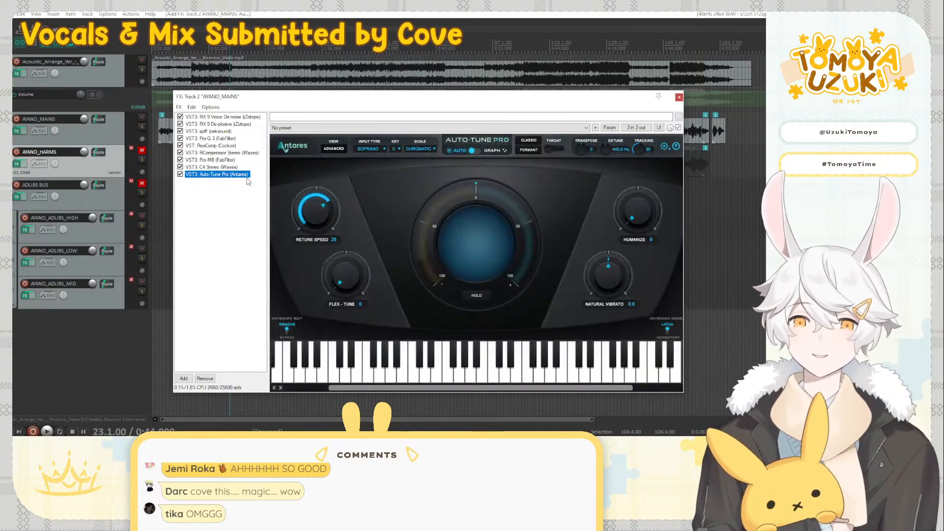
drag(221, 139, 216, 133)
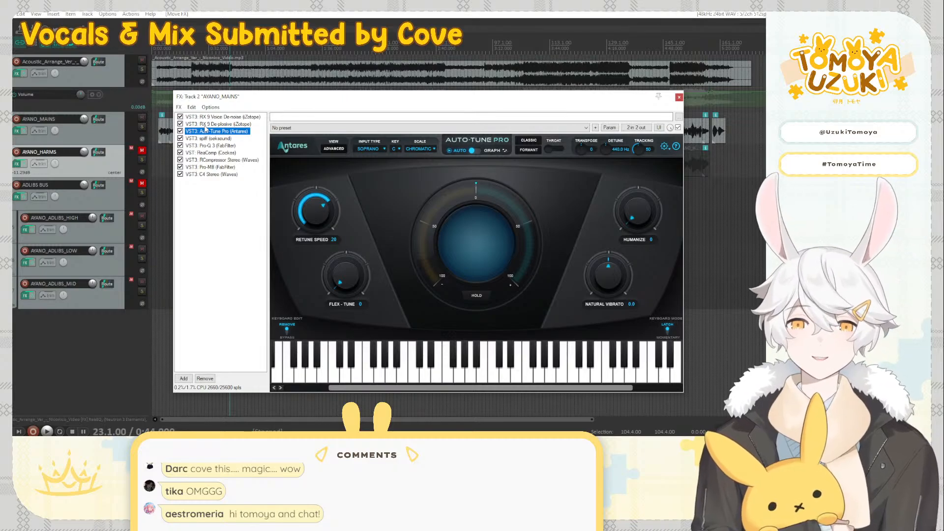
drag(206, 145, 206, 145)
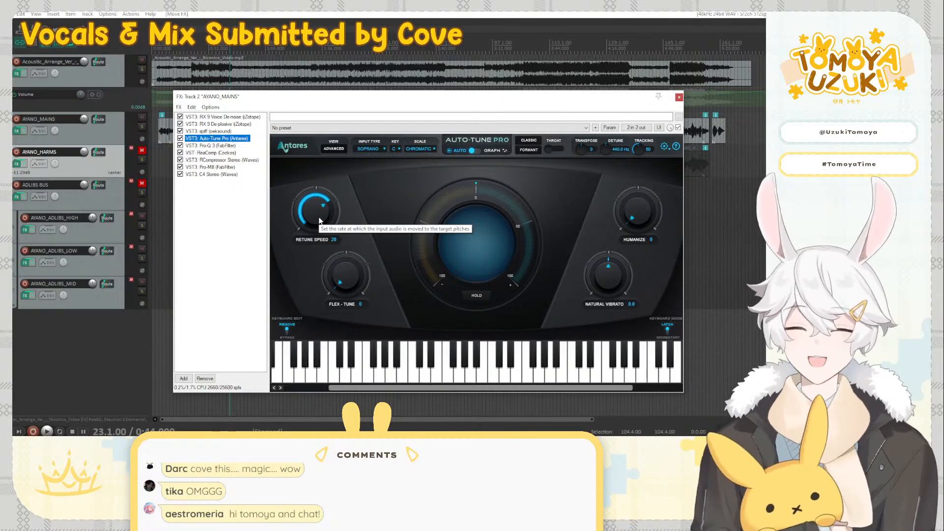
Try extreme Auto-Tune Pro settings during playback: retune speed 0, natural vibrato -12.8 and humanize 100; reset vibrato and humanize
key(space)
drag(327, 217, 79, 30)
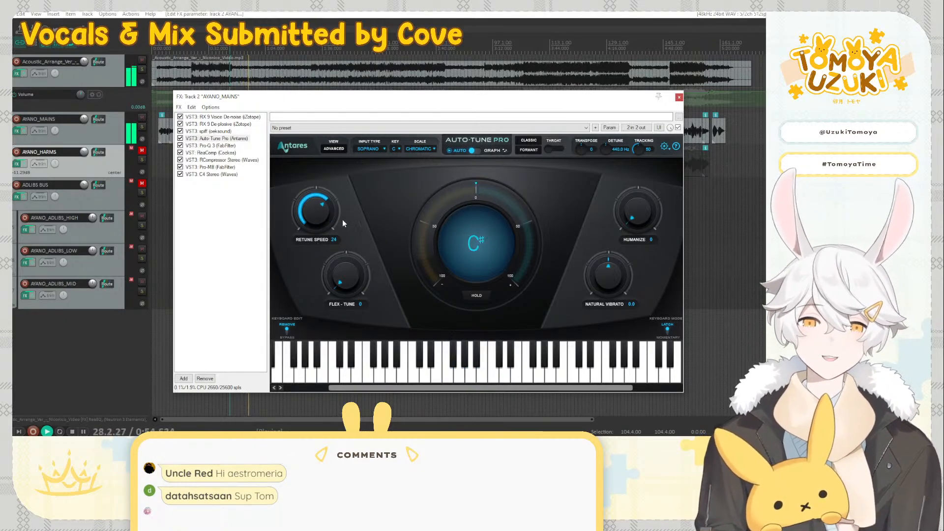
drag(313, 211, 311, 220)
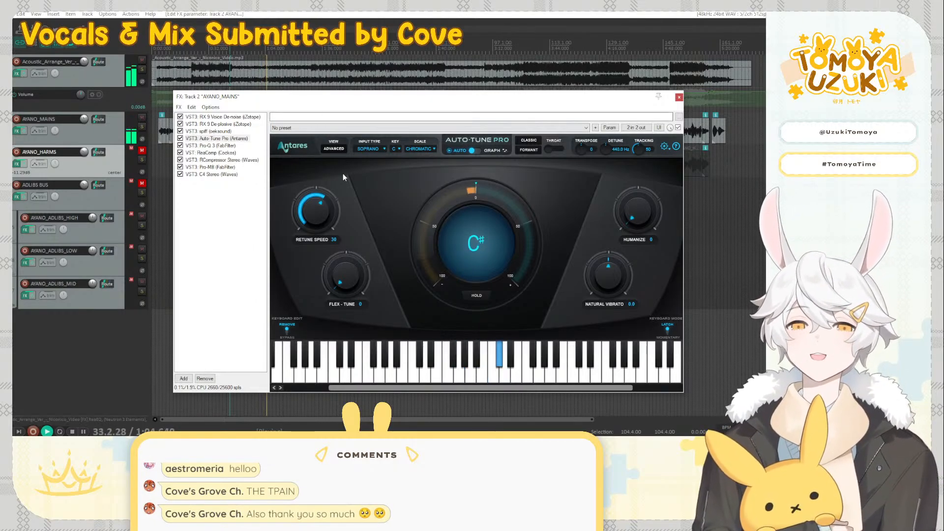
drag(324, 214, 325, 172)
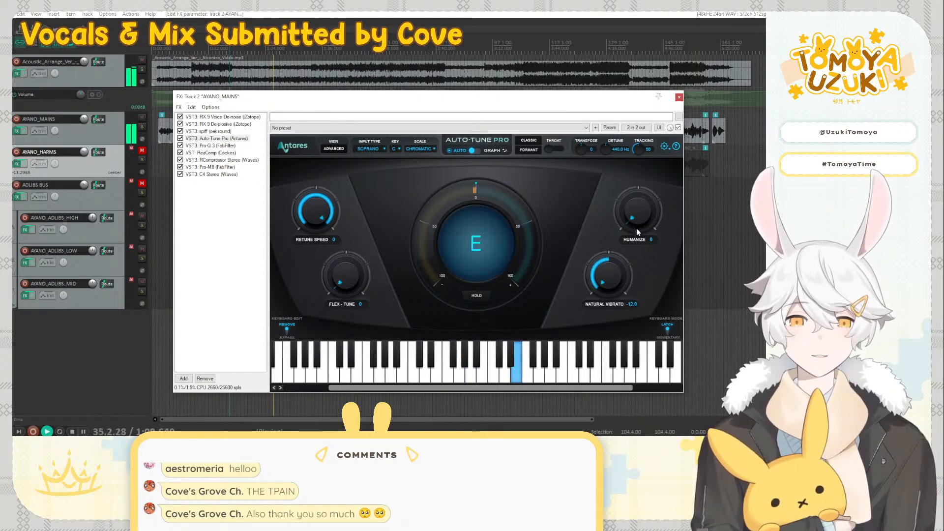
drag(638, 220, 639, 210)
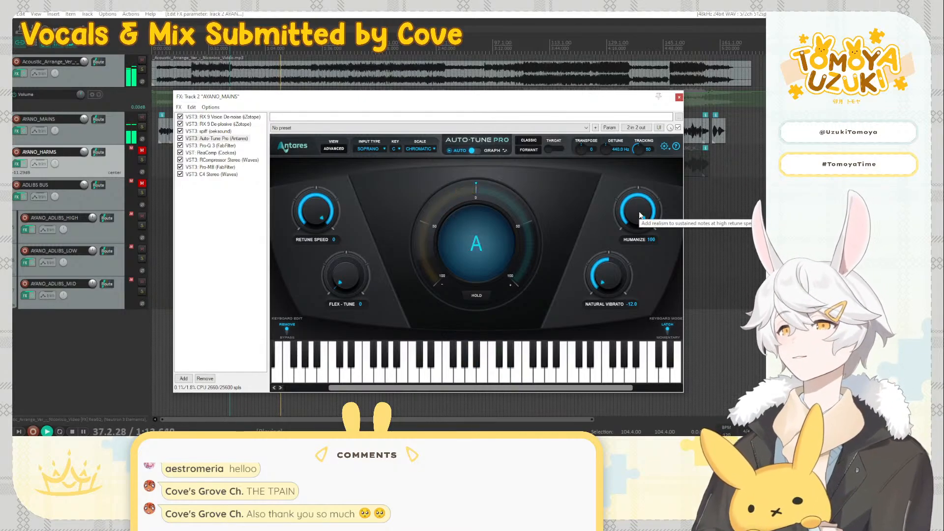
drag(640, 214, 640, 226)
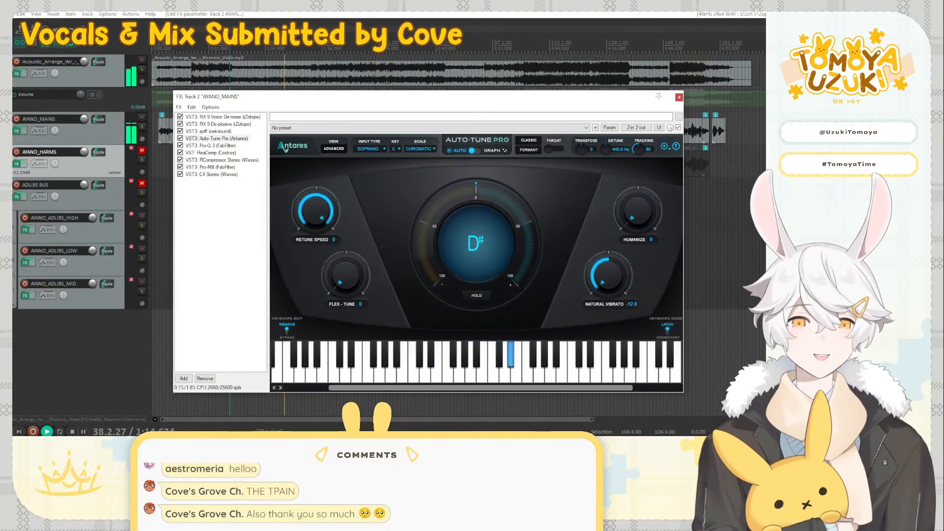
double_click(611, 285)
Set Auto-Tune Pro's retune speed to about 30
drag(320, 210, 317, 258)
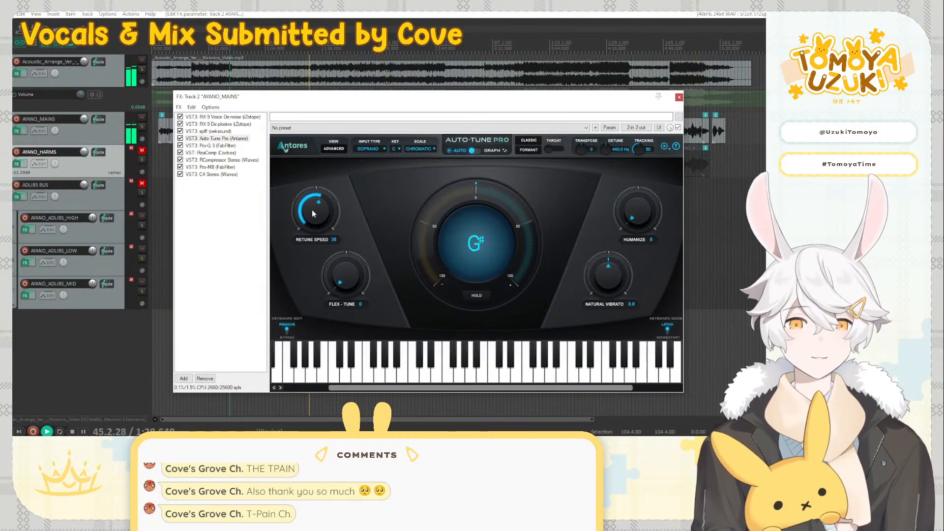
scroll(314, 212, down, 5)
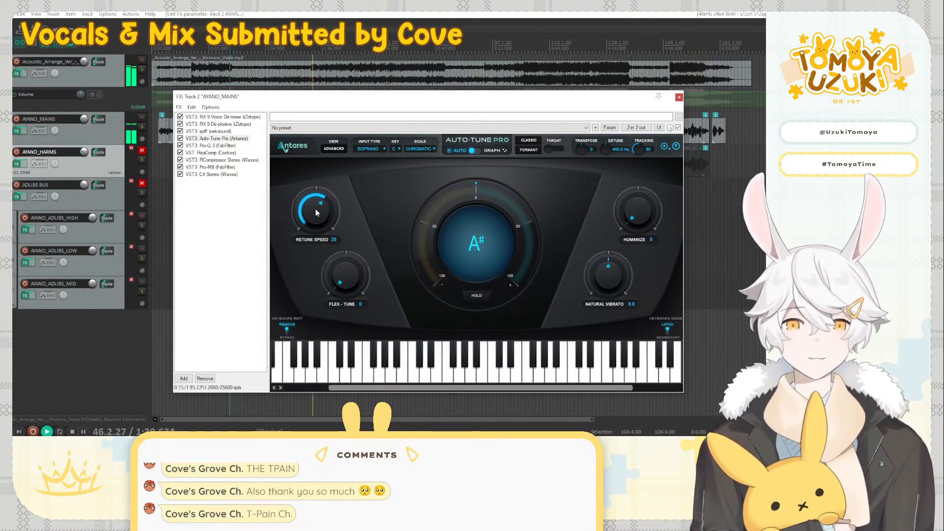
scroll(315, 212, up, 1)
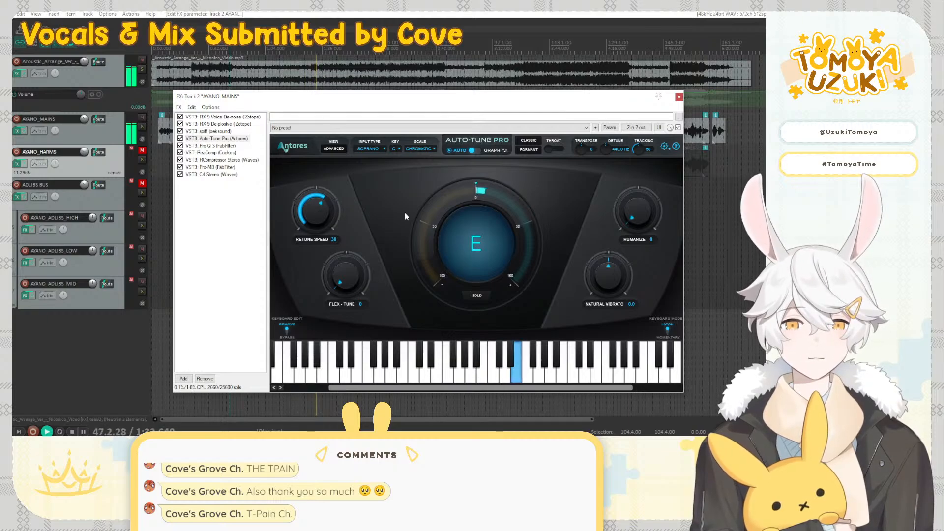
Set C4's mid crossover to 1140 Hz and high crossover to about 5.6 kHz, and raise the upper three bands' gains to about 1.8, 4.6 and 5.5
click(212, 174)
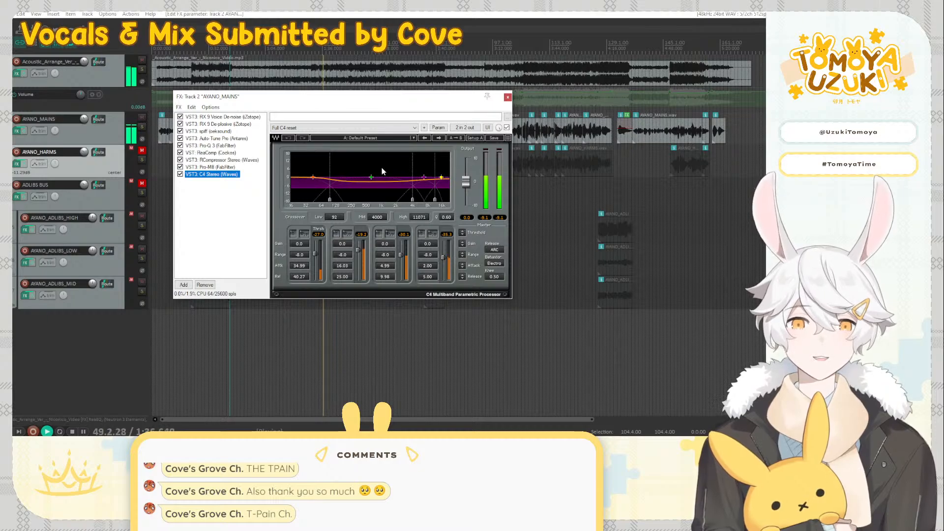
mouse_move(411, 199)
mouse_down()
mouse_move(385, 199)
mouse_move(426, 200)
mouse_up()
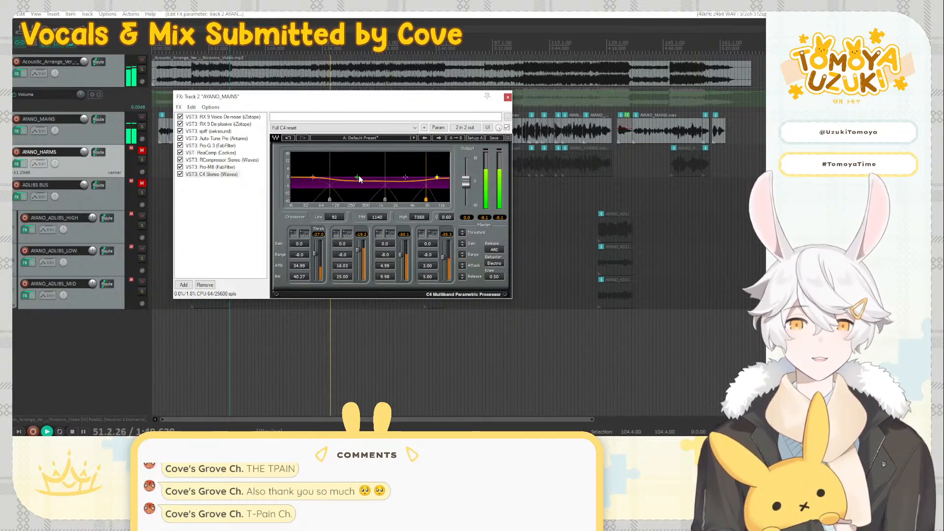
drag(358, 177, 357, 175)
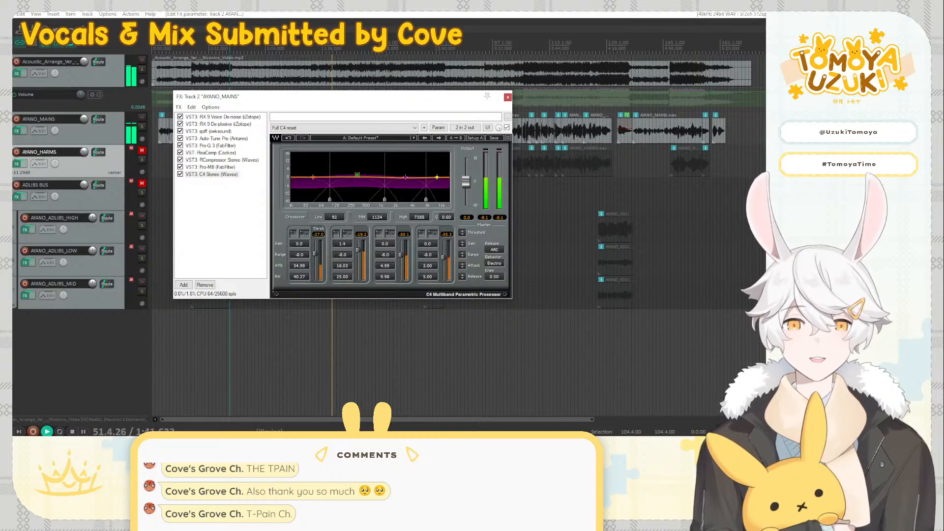
click(406, 176)
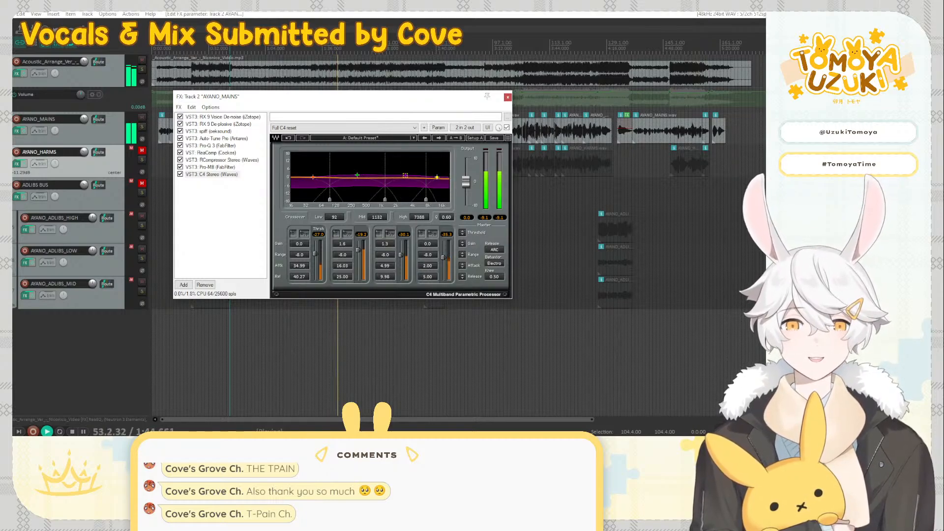
drag(404, 175, 436, 169)
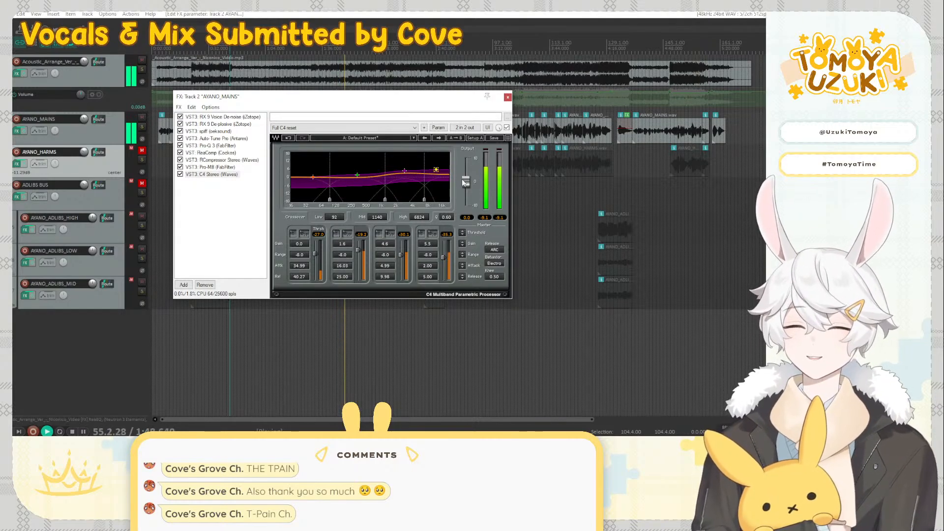
click(425, 199)
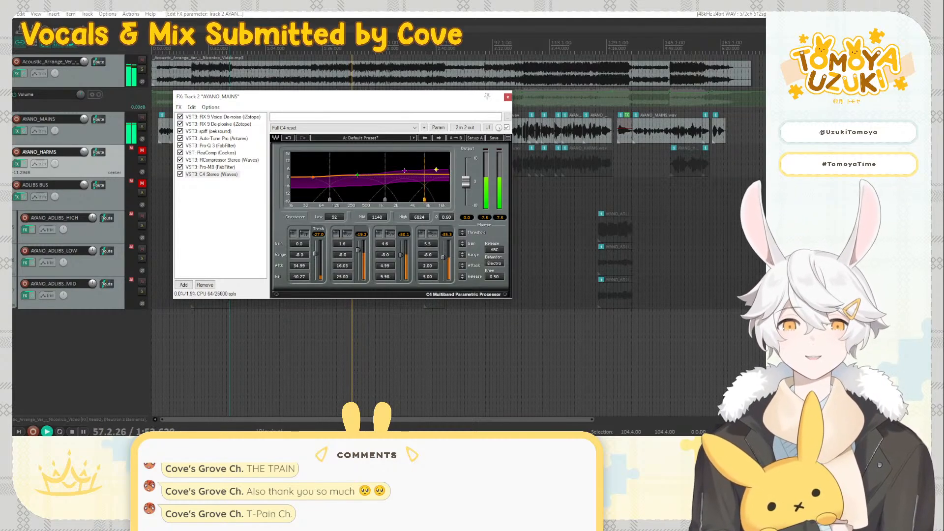
drag(424, 199, 420, 199)
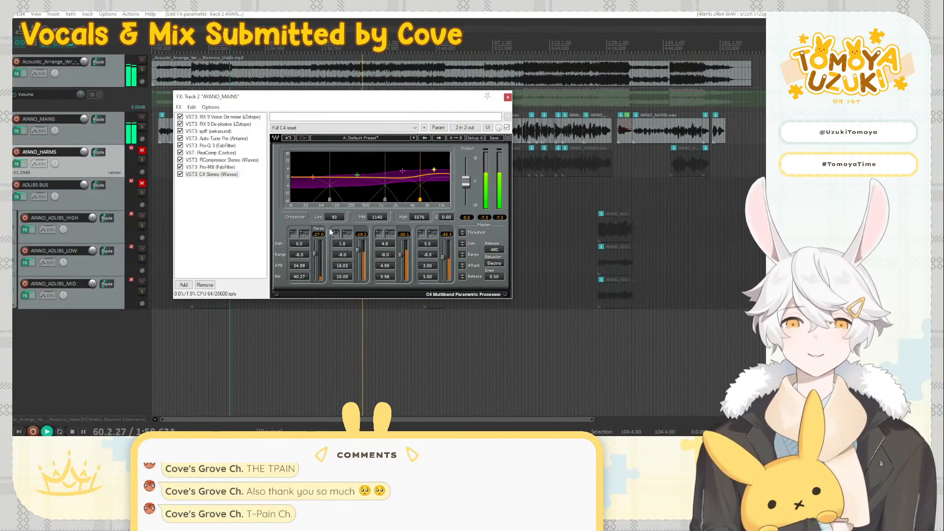
Add Slate Digital Fresh Air after C4 with Mid Air at 7 and High Air at 4, and close the effects chain
double_click(230, 212)
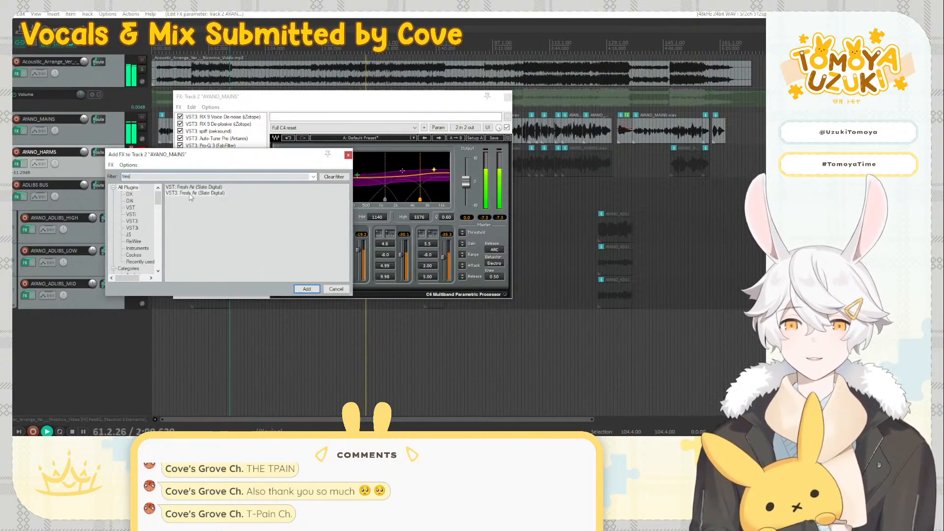
double_click(196, 194)
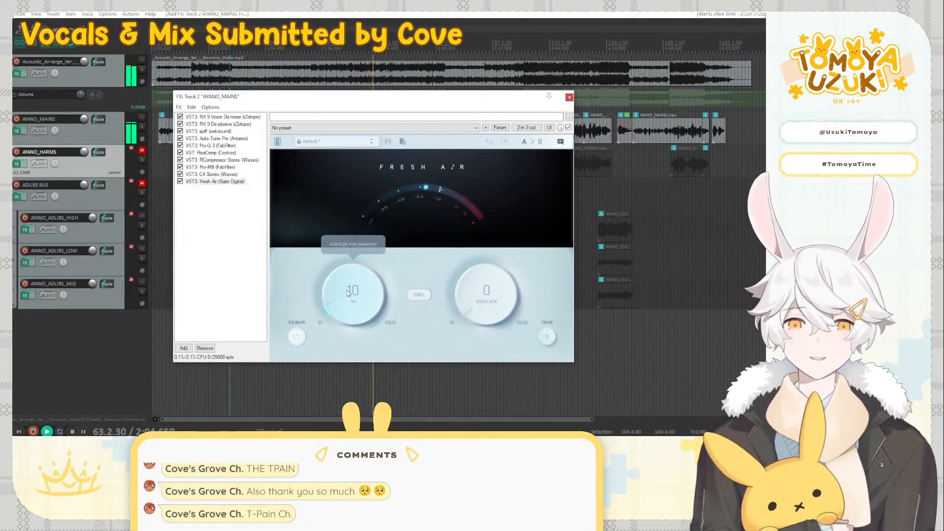
drag(357, 319, 356, 303)
drag(473, 309, 472, 296)
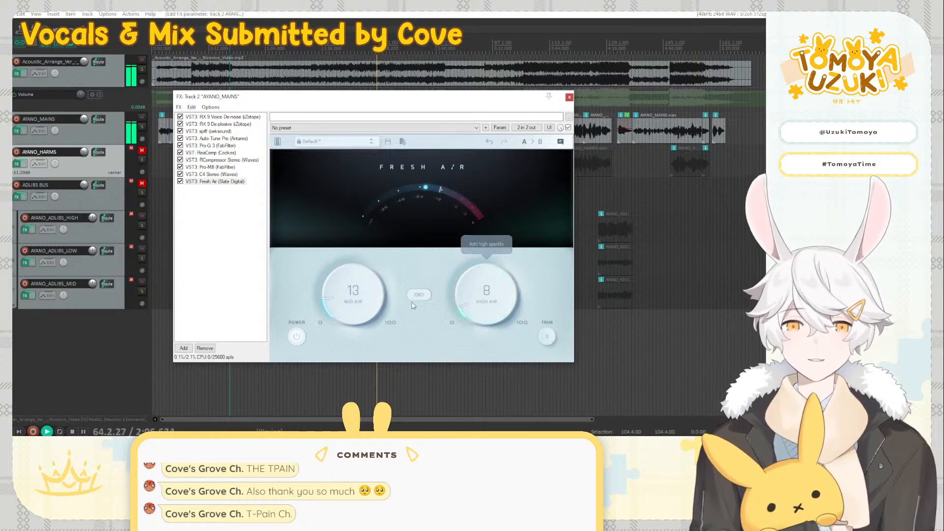
drag(361, 308, 361, 317)
drag(479, 302, 479, 313)
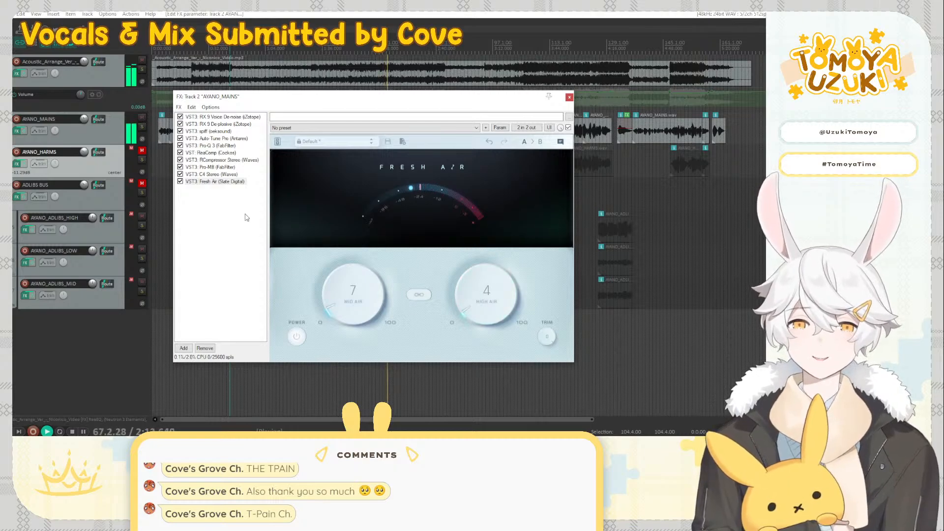
click(223, 183)
click(569, 97)
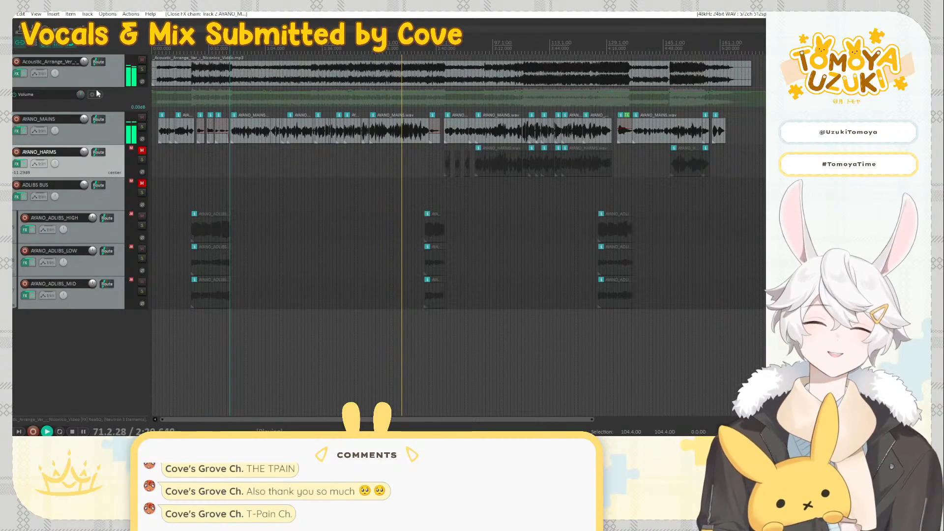
Insert a new track directly above AYANO_MAINS and make it that track's parent folder
click(108, 78)
key(ctrl+t)
drag(103, 160, 106, 138)
click(107, 137)
Name the new parent track above AYANO_MAINS "Spacial Effects"
double_click(42, 120)
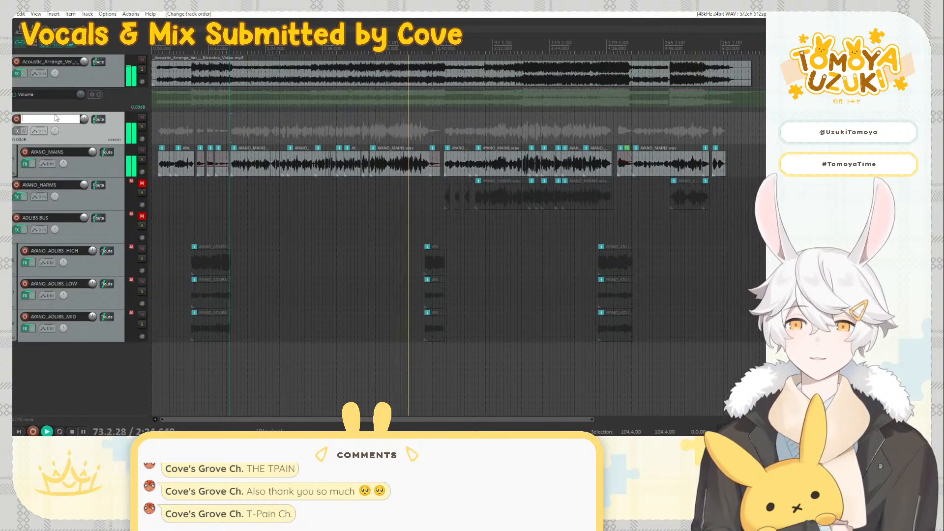
text(Ma)
key(BackSpace)
key(BackSpace)
text(Spacia)
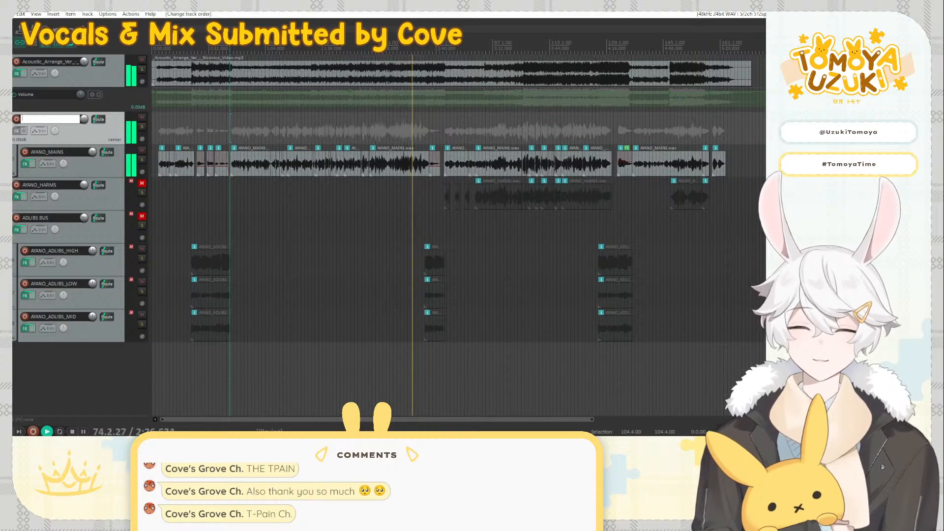
text(l Effe)
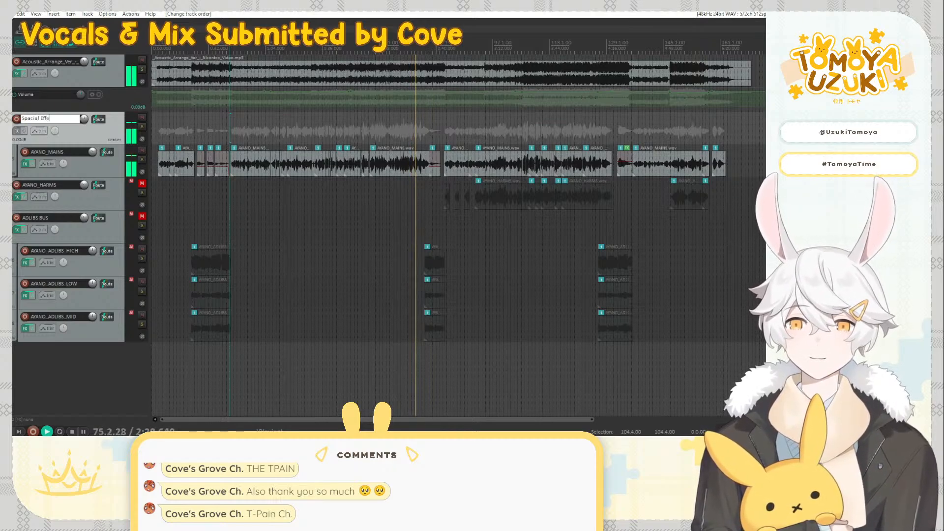
text(cts)
key(Return)
Add Waves Doubler4 Stereo to the Spacial Effects track and reduce the plugin's overall wet mix
click(17, 131)
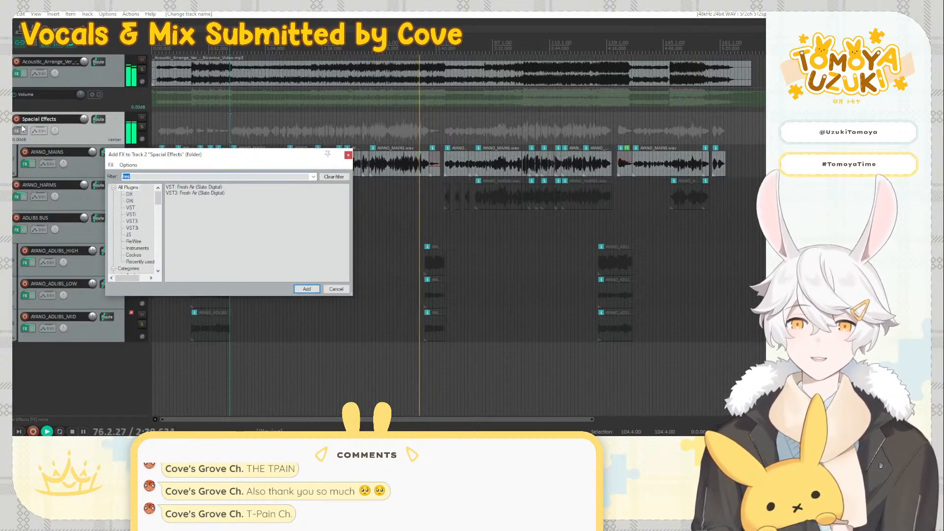
text(double)
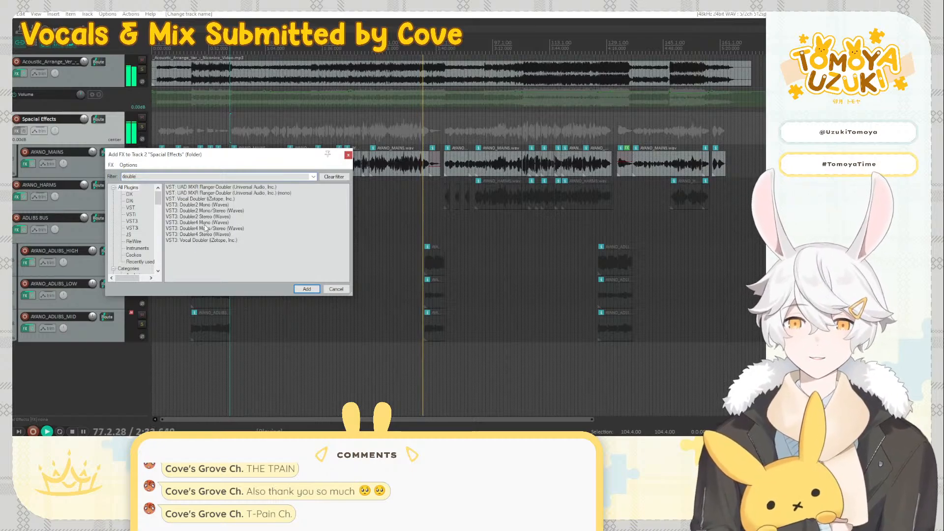
double_click(206, 234)
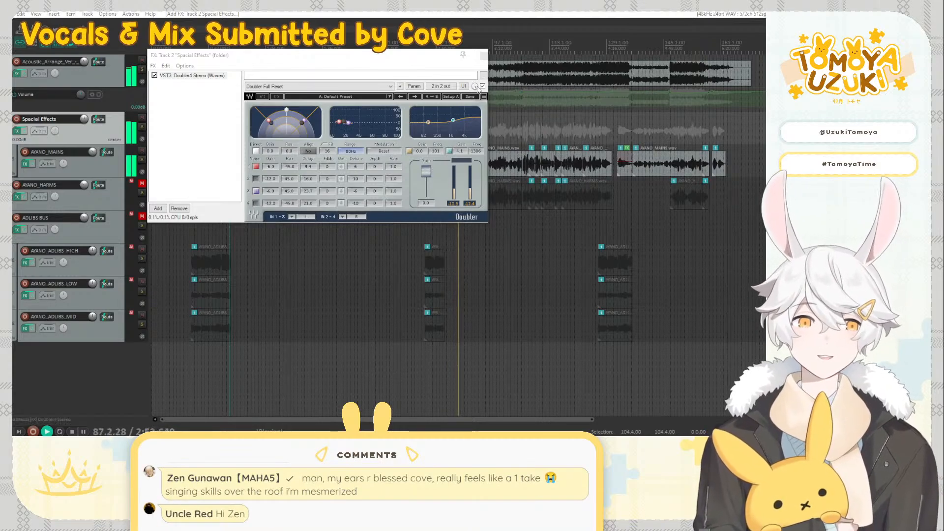
click(476, 87)
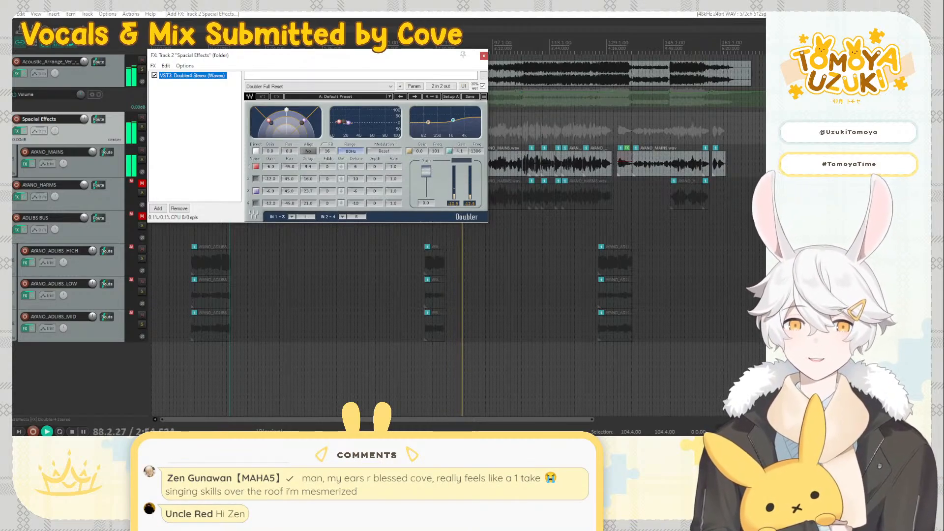
drag(476, 87, 476, 87)
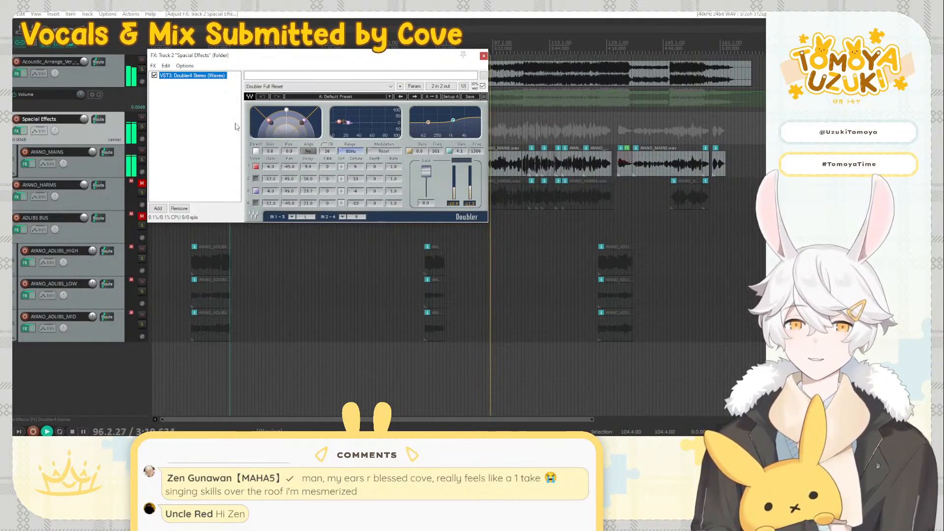
Add FabFilter Saturn 2 after Doubler4 and change its distortion style to Warm Tube
double_click(188, 124)
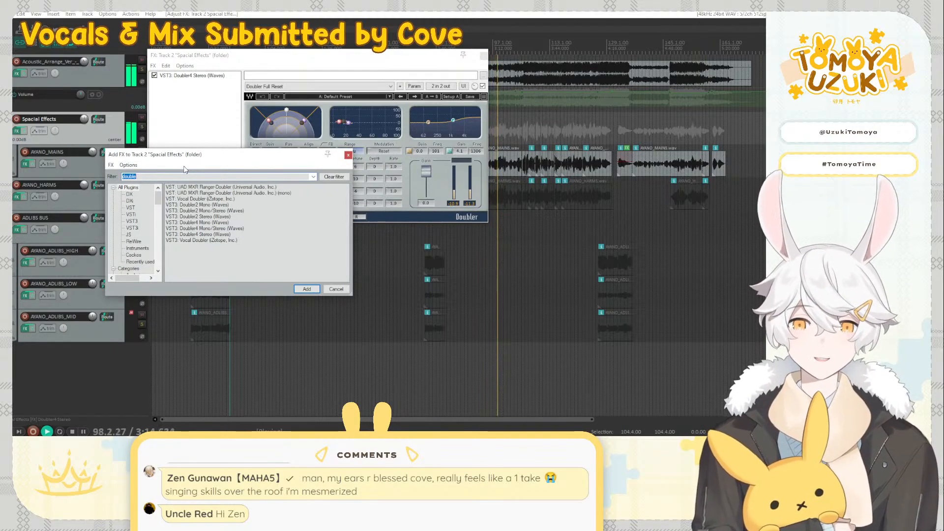
text(sat)
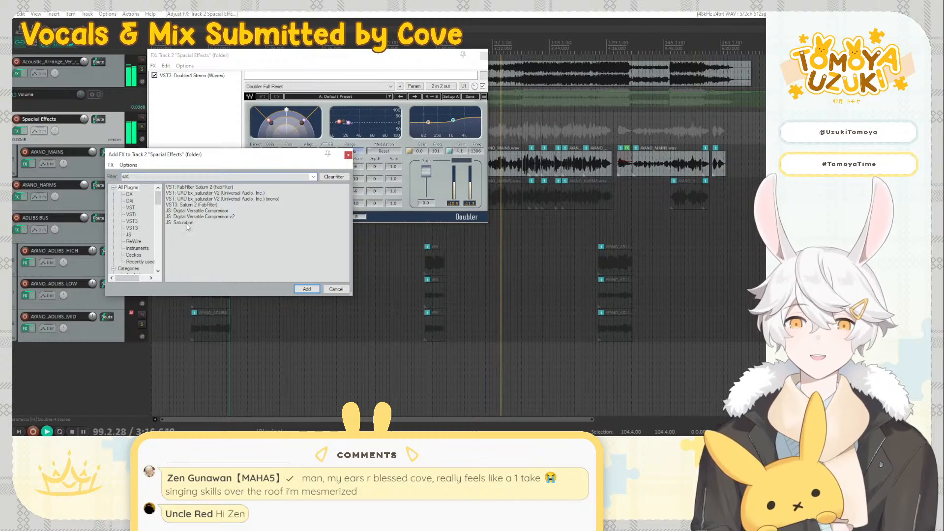
key(Return)
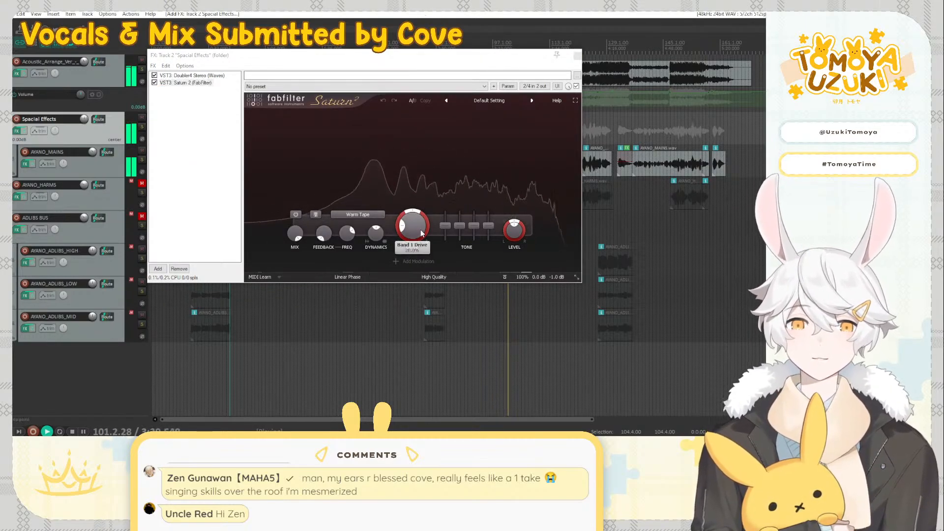
drag(412, 225, 359, 216)
click(359, 215)
mouse_move(366, 224)
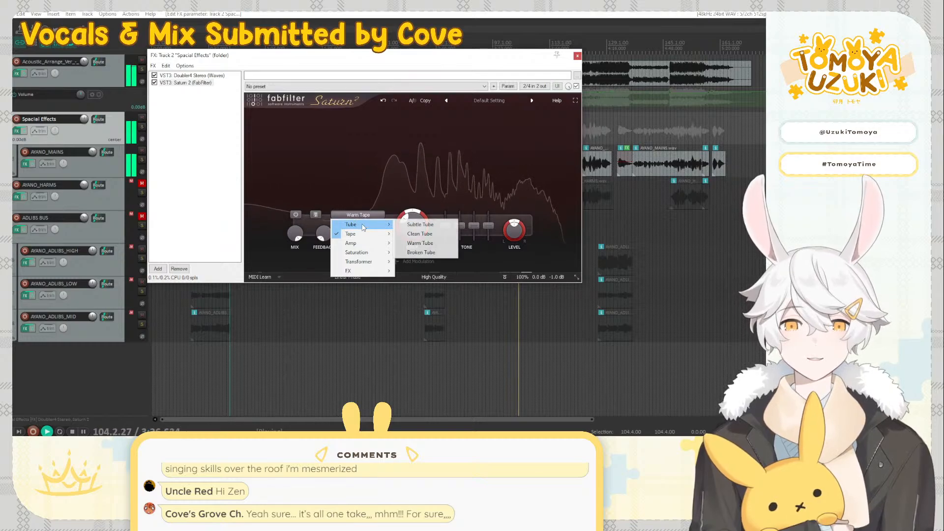
click(425, 244)
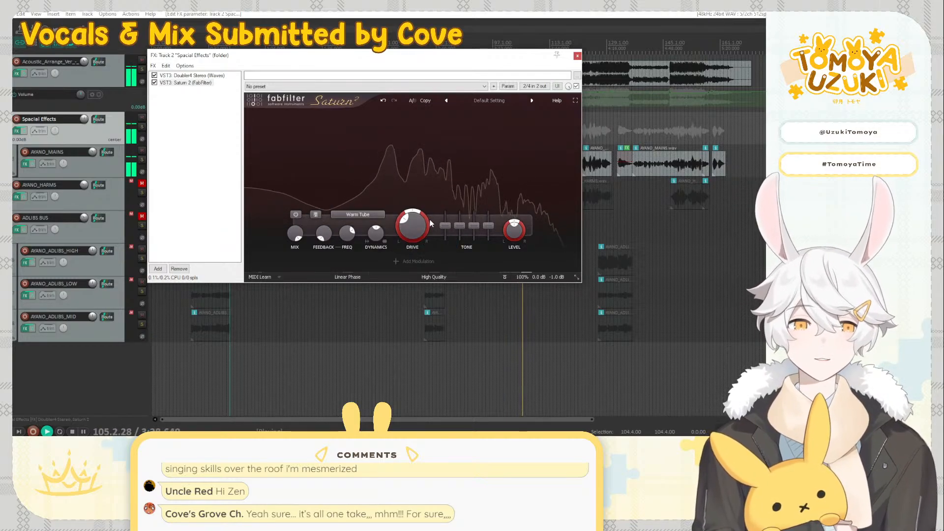
Audition Saturn 2 with heavy drive, and bring the drive back down to a low amount
drag(412, 234, 421, 166)
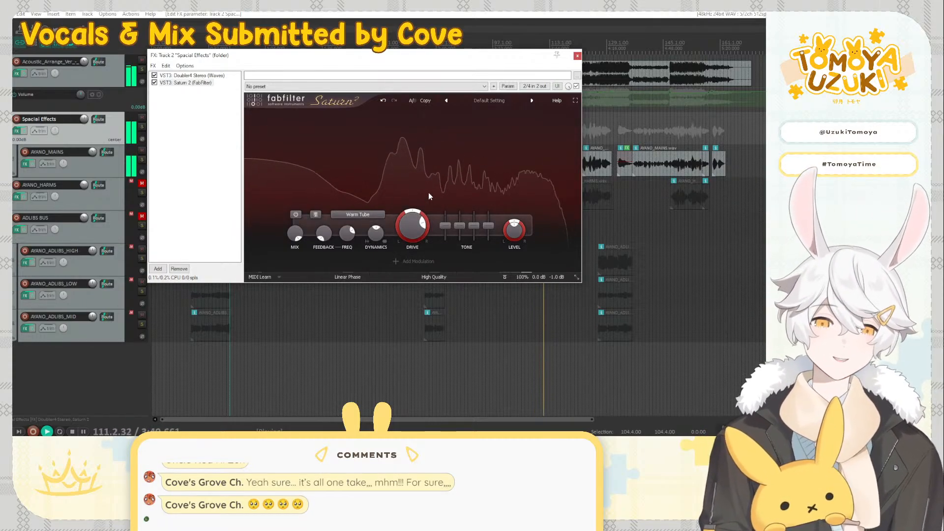
mouse_move(420, 226)
drag(420, 229, 395, 308)
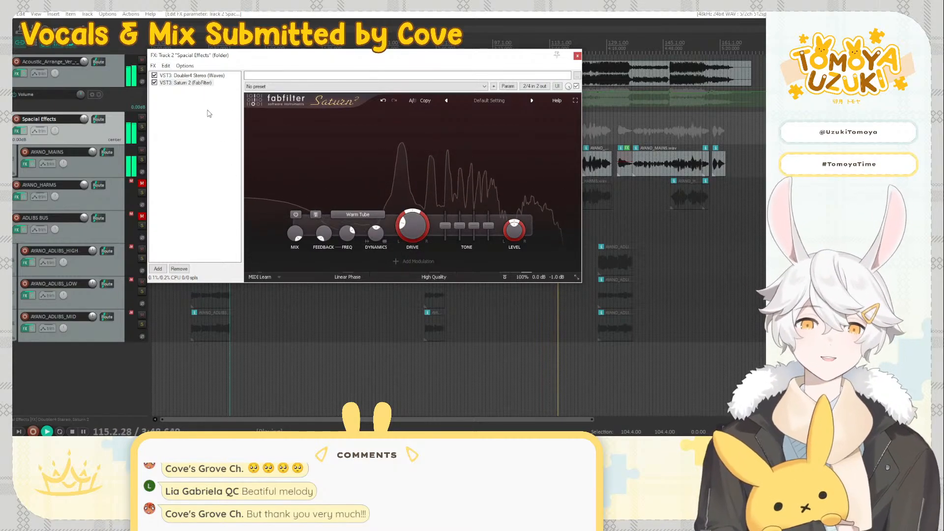
Add iZotope Ozone 9 Imager after Saturn 2 and enable Stereoize in mode I at 8.5 ms
double_click(235, 115)
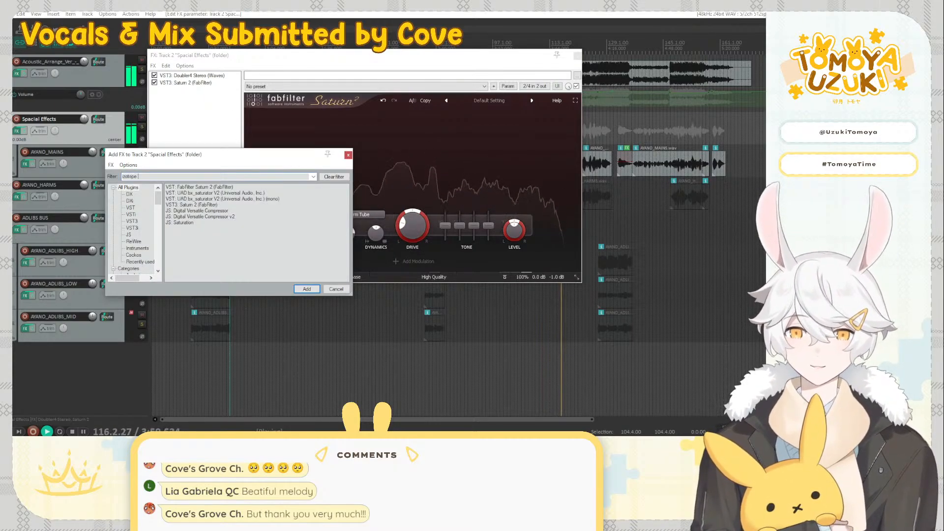
text(izotope imag)
double_click(200, 193)
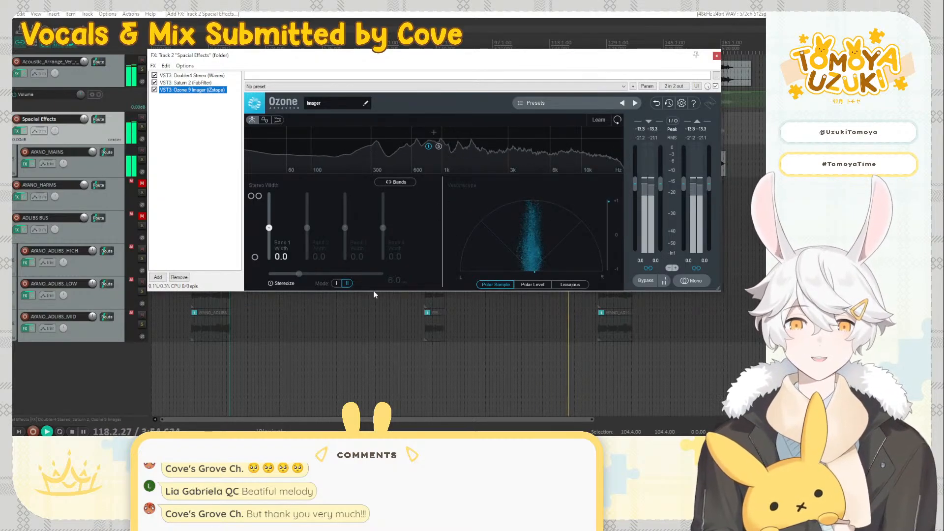
drag(298, 274, 314, 274)
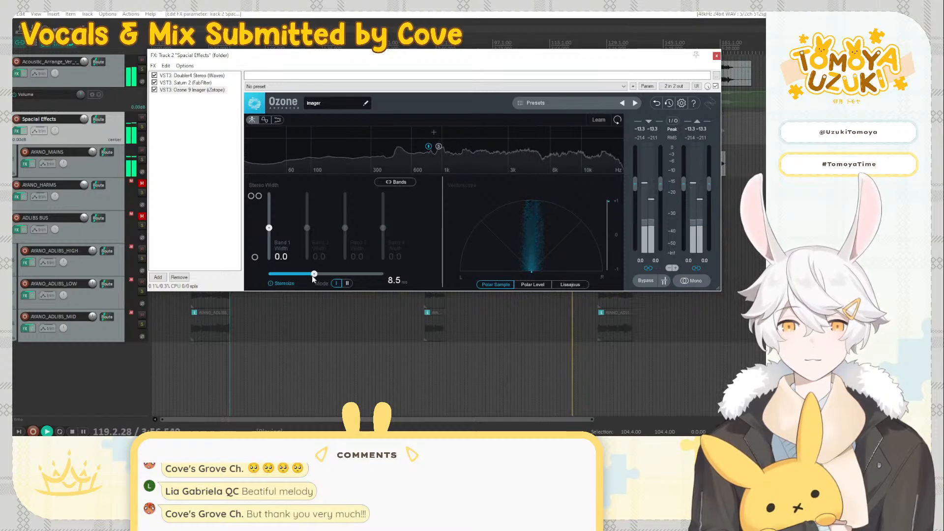
Split the Imager into four bands with crossovers at about 200 Hz, 900 Hz and 4 kHz
click(546, 133)
click(402, 133)
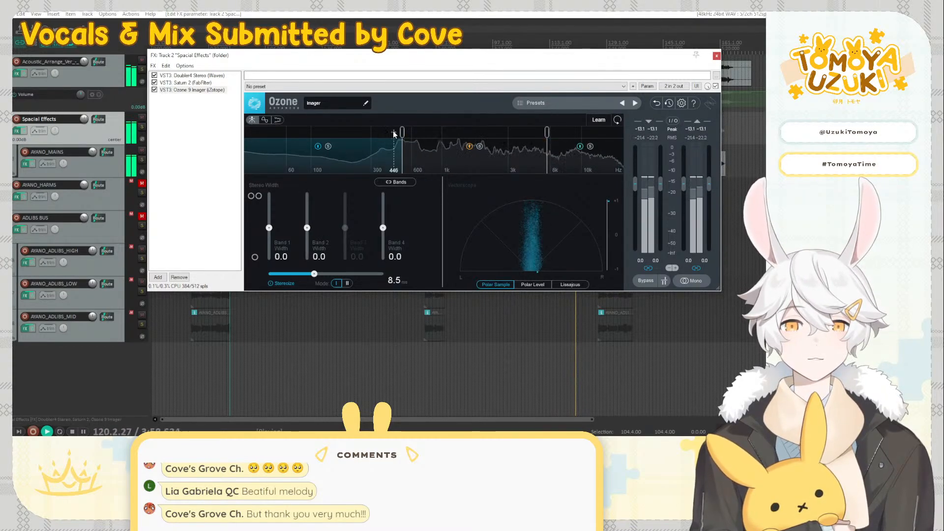
drag(402, 132, 369, 132)
click(468, 131)
drag(468, 132, 452, 133)
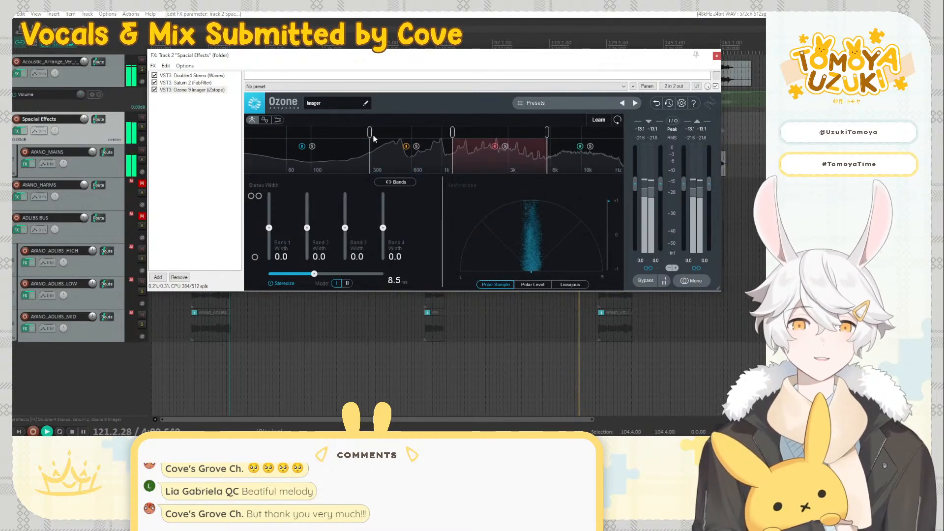
drag(369, 132, 346, 133)
drag(546, 132, 521, 132)
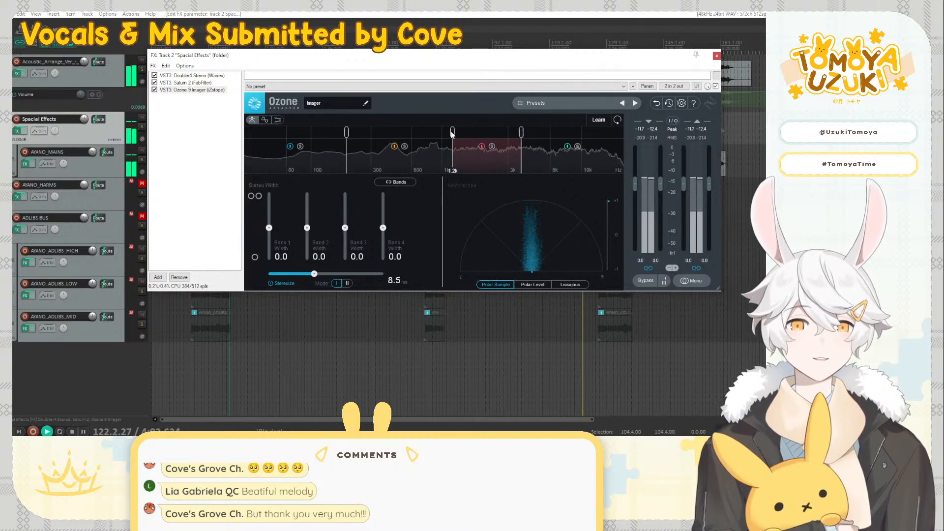
drag(452, 132, 437, 132)
Set the Imager's stereo widths to 5.1, 20.3, 27.8 and 20.3 for bands 1 to 4, auditioning wider settings on band 4
drag(384, 228, 344, 218)
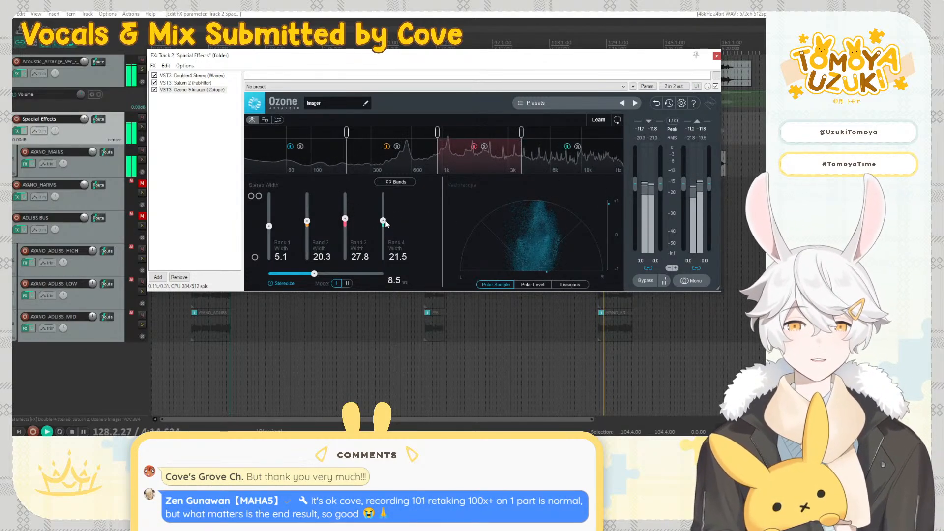
drag(381, 197, 383, 218)
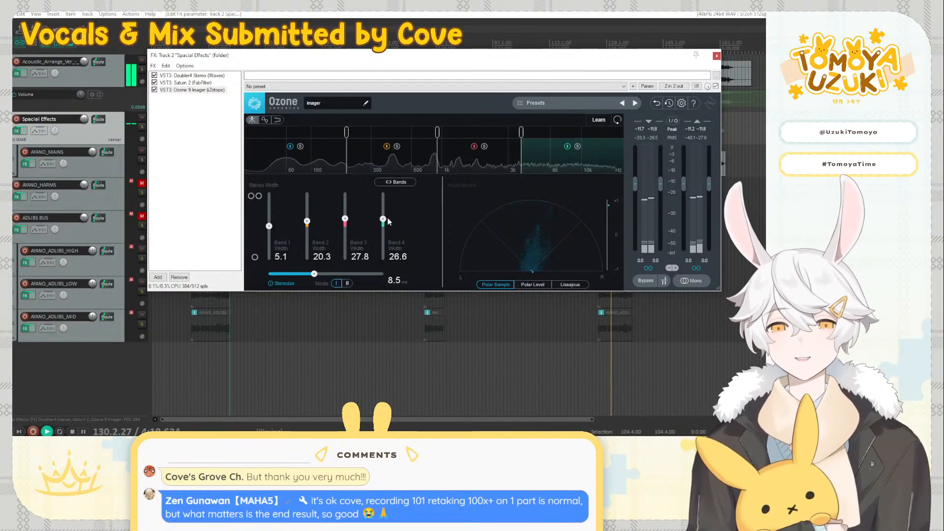
drag(383, 218, 386, 186)
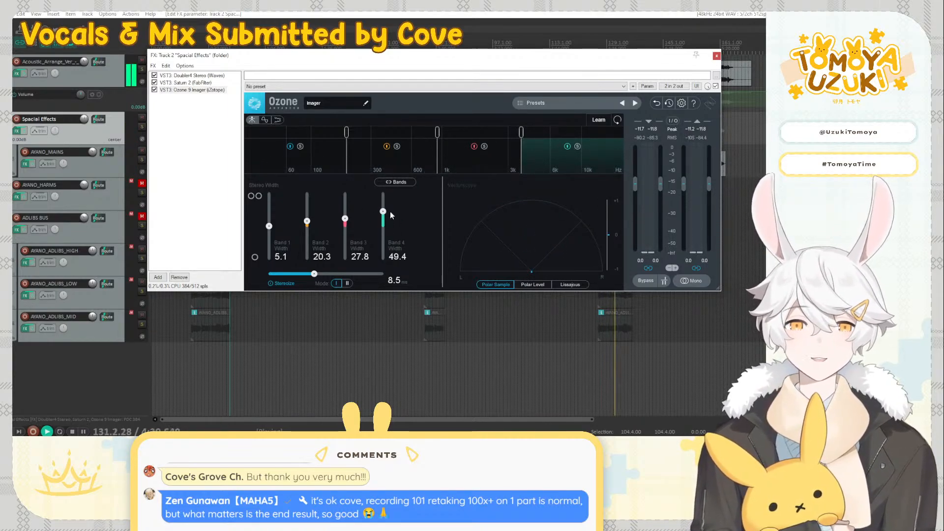
drag(362, 59, 324, 175)
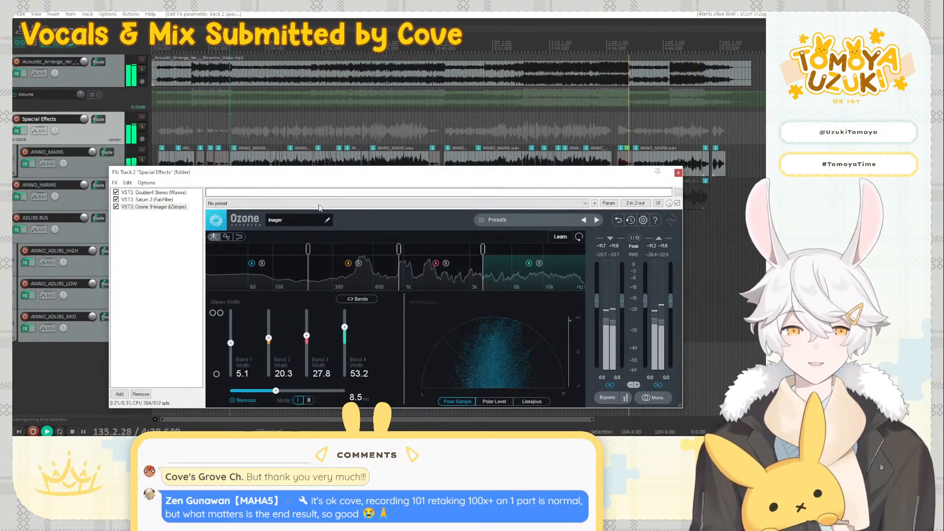
drag(323, 173, 310, 84)
mouse_move(331, 238)
mouse_down()
mouse_move(331, 222)
mouse_move(329, 245)
mouse_up()
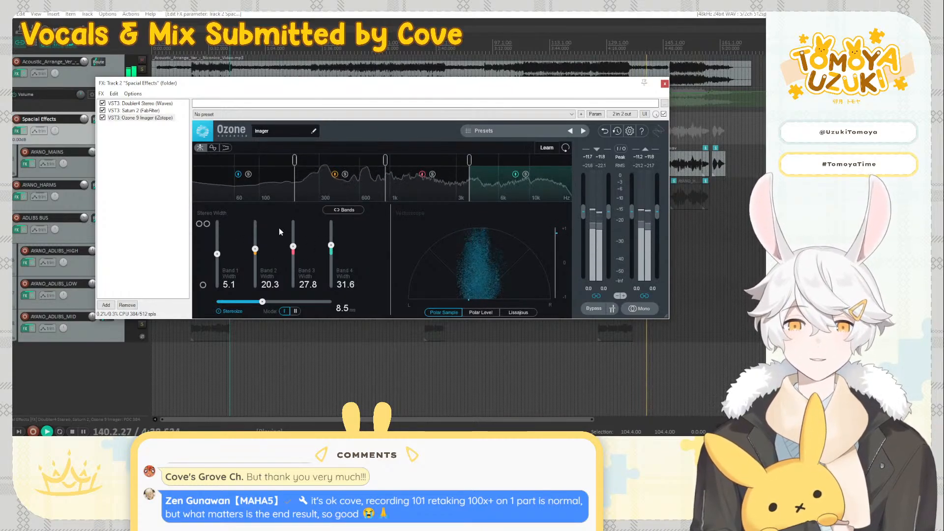
drag(331, 245, 331, 249)
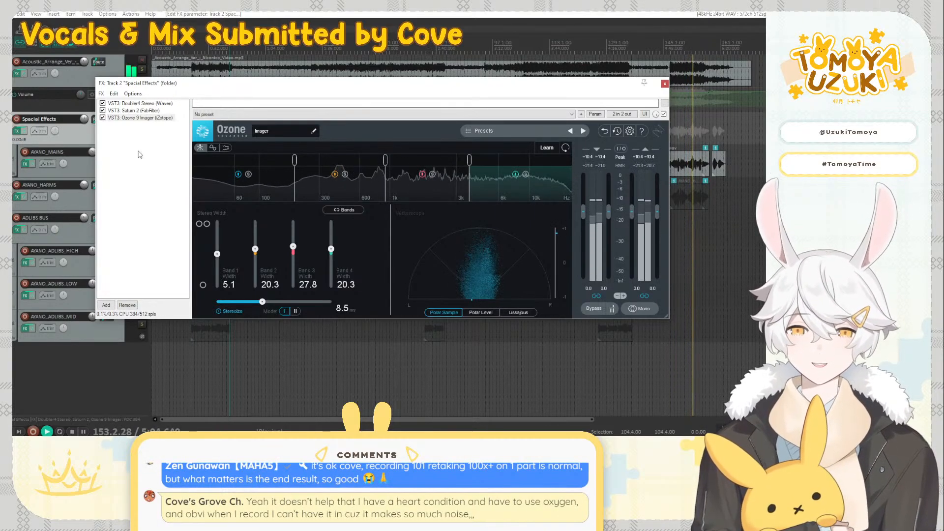
Add the Azurite (Distorque) chorus after Ozone 9 Imager on the Spacial Effects track
click(141, 119)
double_click(152, 150)
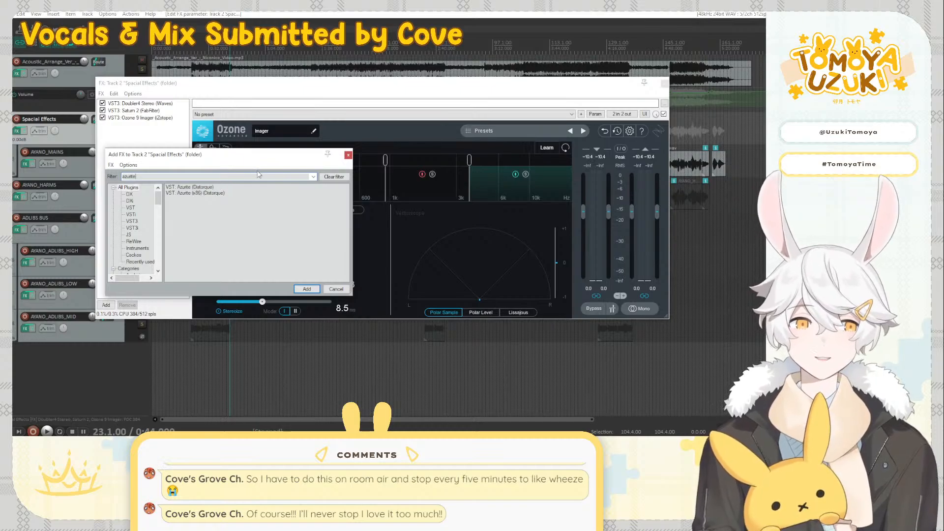
double_click(193, 188)
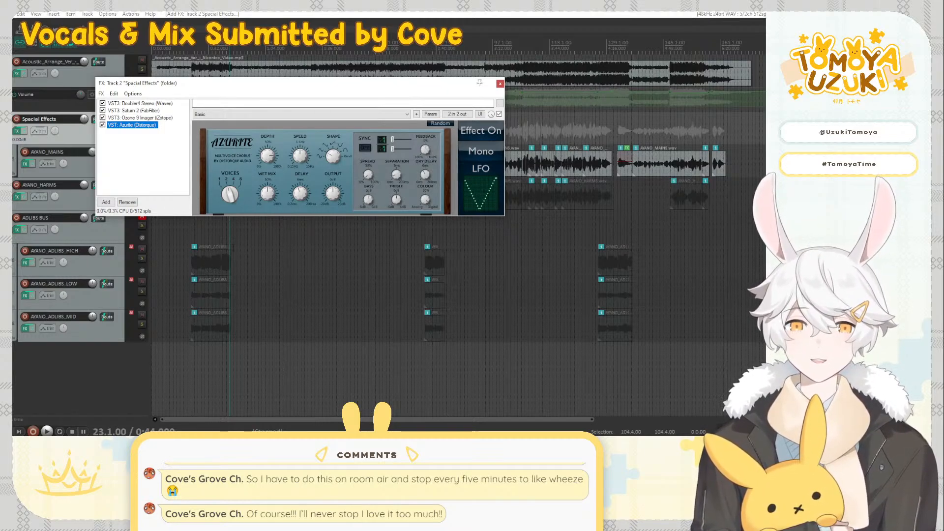
Load Azurite's Subtle preset in Stereo mode, reduce its overall wet mix during playback, and close the effects chain
click(237, 239)
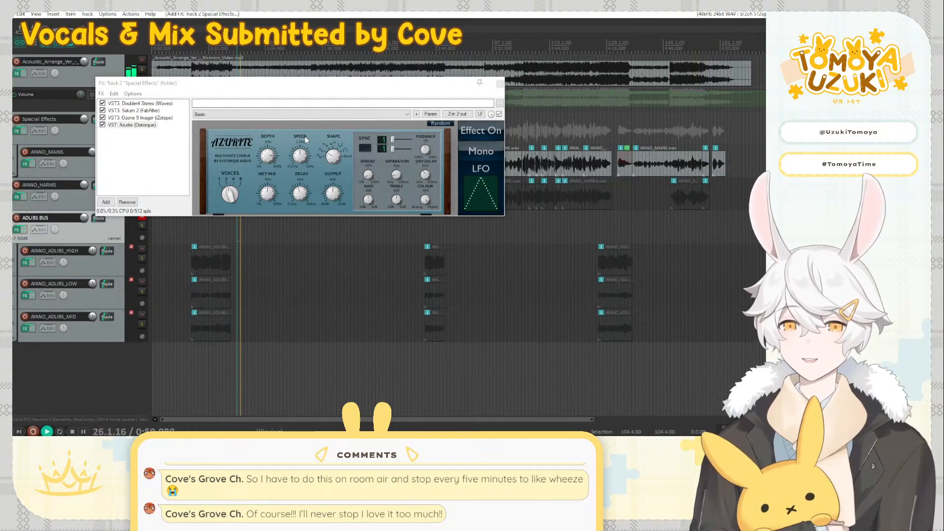
click(327, 114)
click(214, 140)
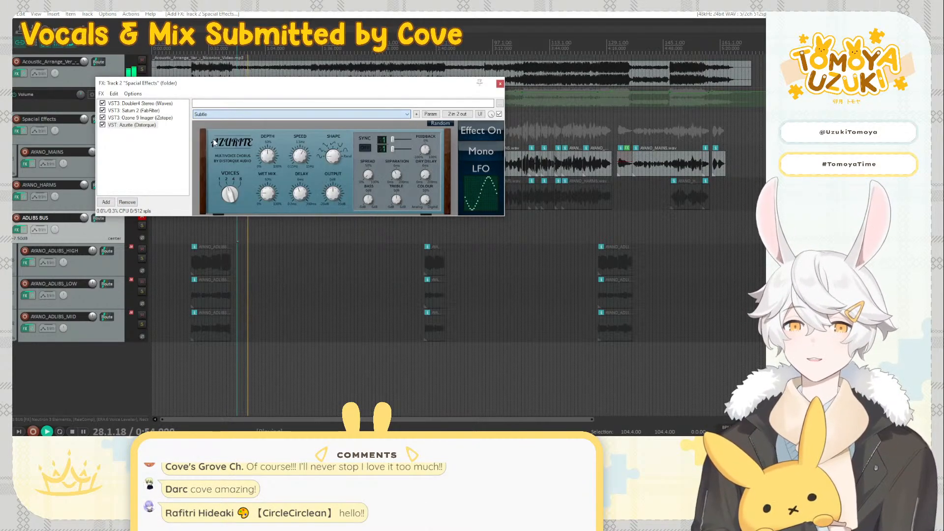
click(472, 153)
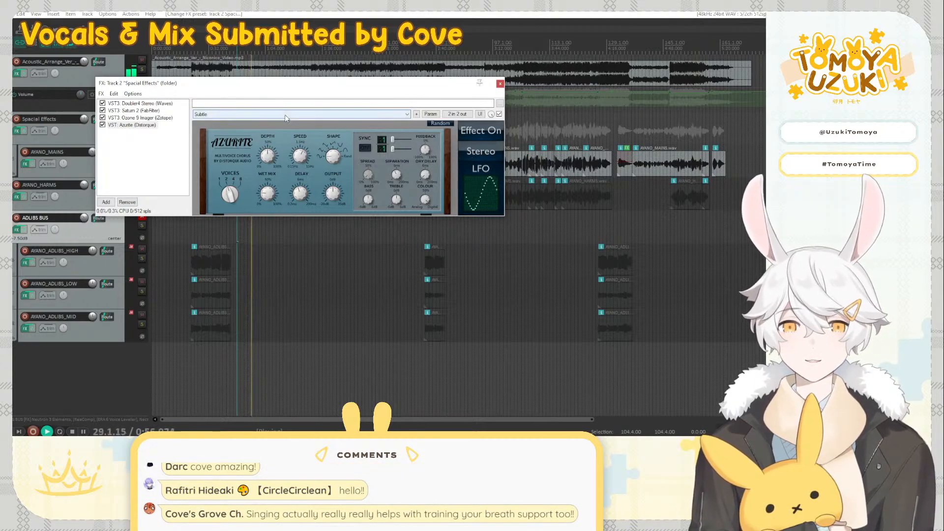
click(285, 114)
click(341, 131)
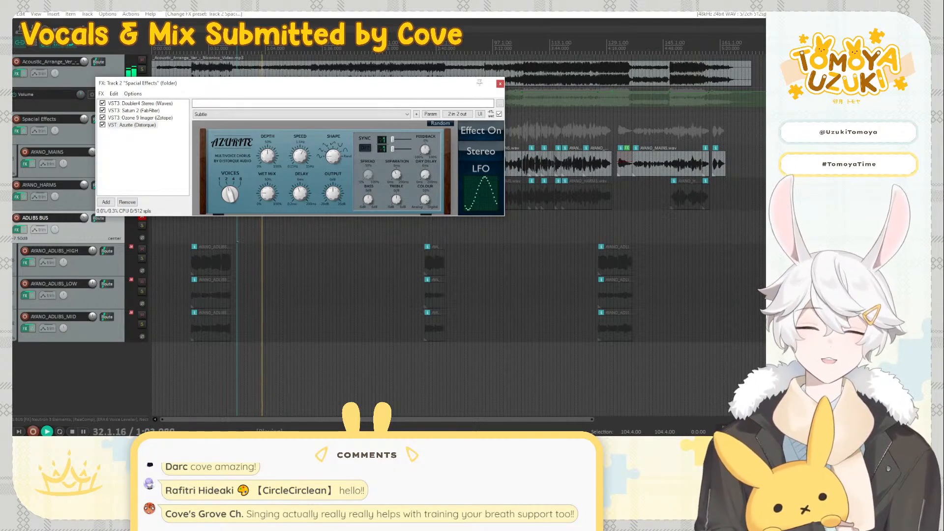
drag(491, 114, 491, 116)
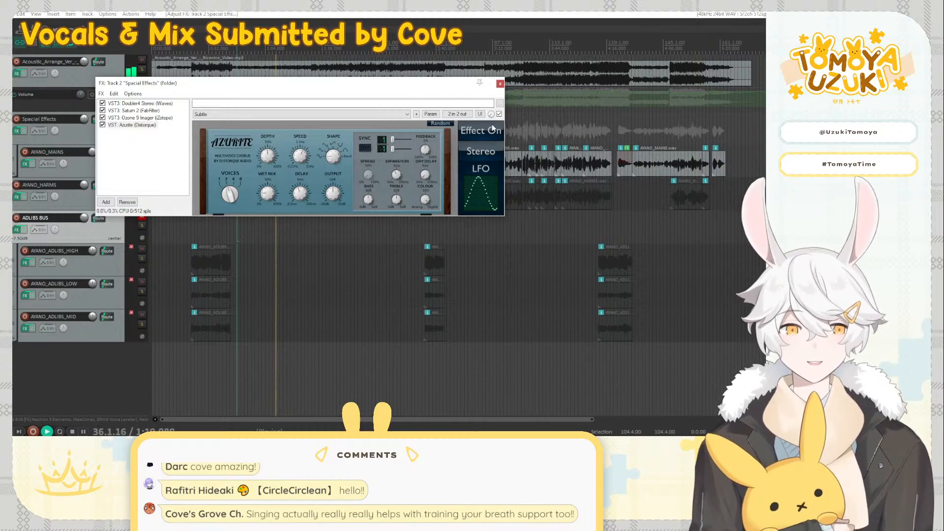
click(500, 85)
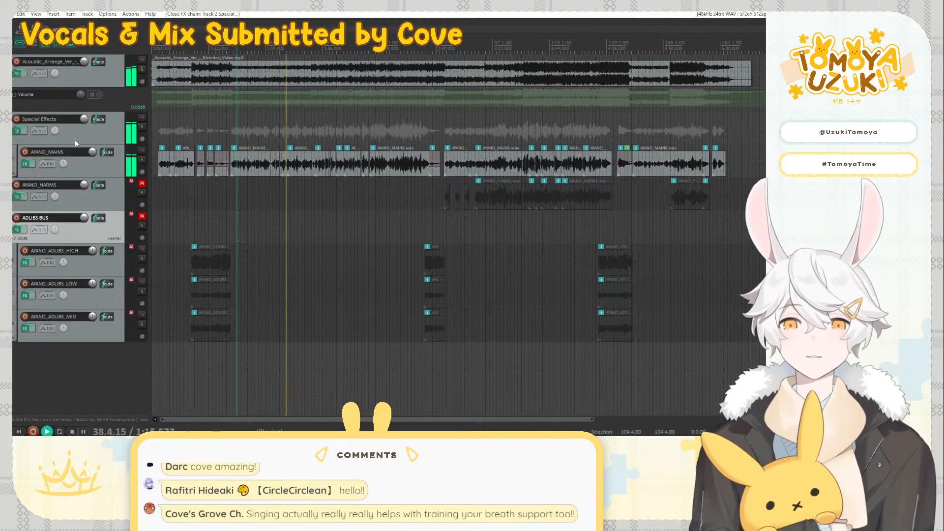
Set the high shelf in AYANO_MAINS's Pro-Q 3 to about 2980 Hz with a +2.28 dB gain during playback
click(28, 167)
click(211, 146)
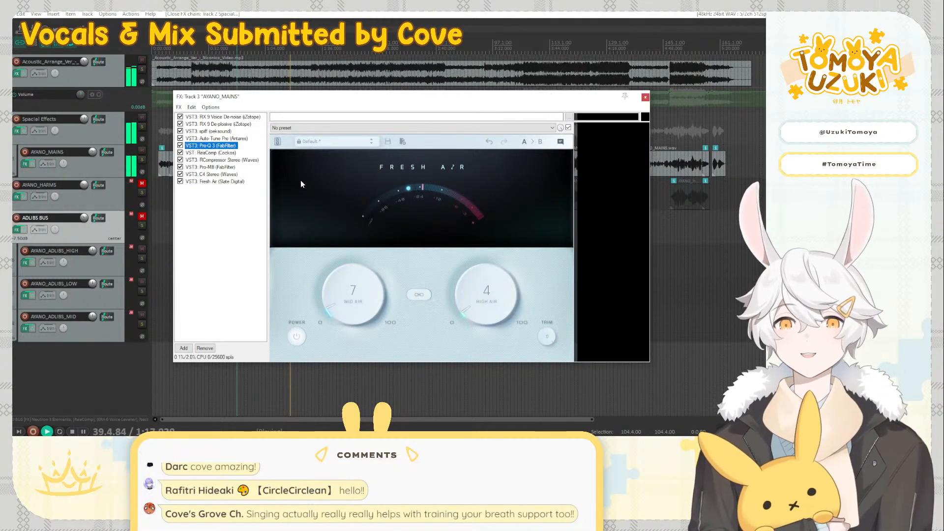
drag(541, 212, 535, 220)
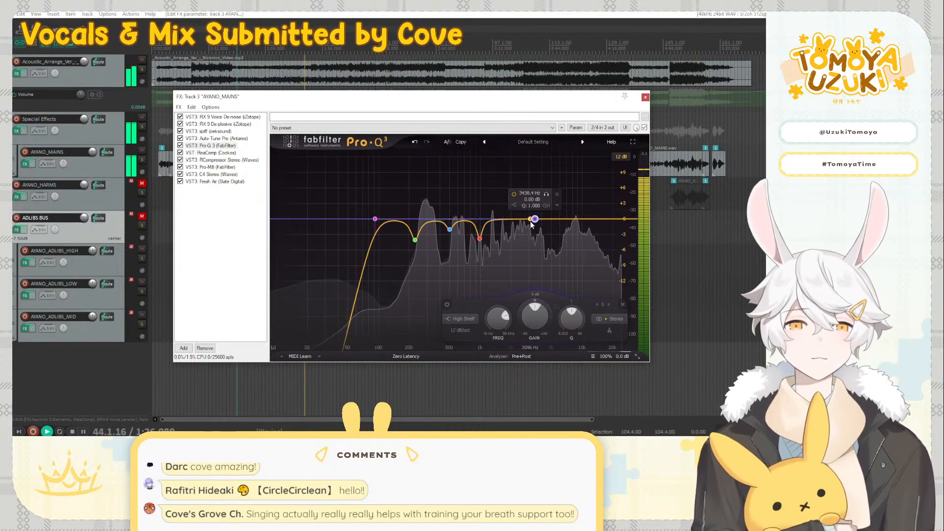
drag(538, 221, 534, 211)
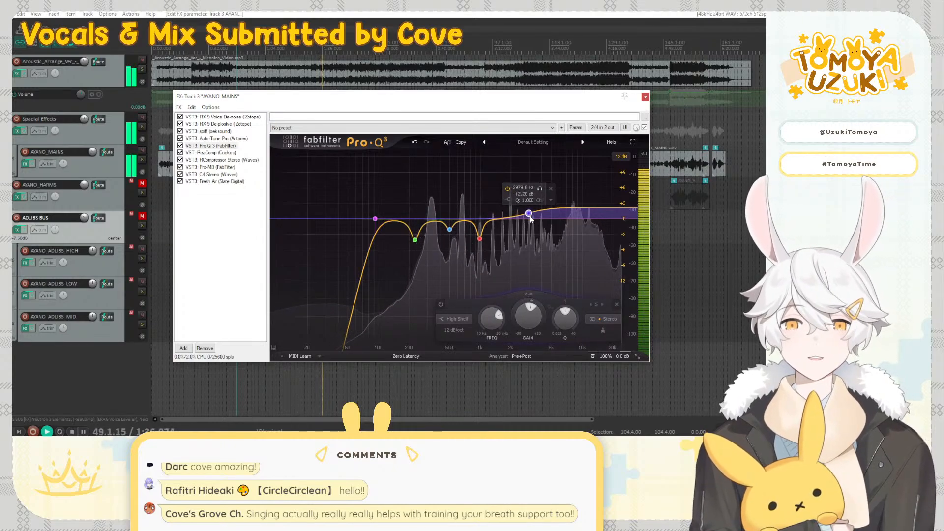
Set the C4's highest band gain to 4.6, its mid crossover to 1022 and high crossover to 3339, and close the AYANO_MAINS chain
click(219, 175)
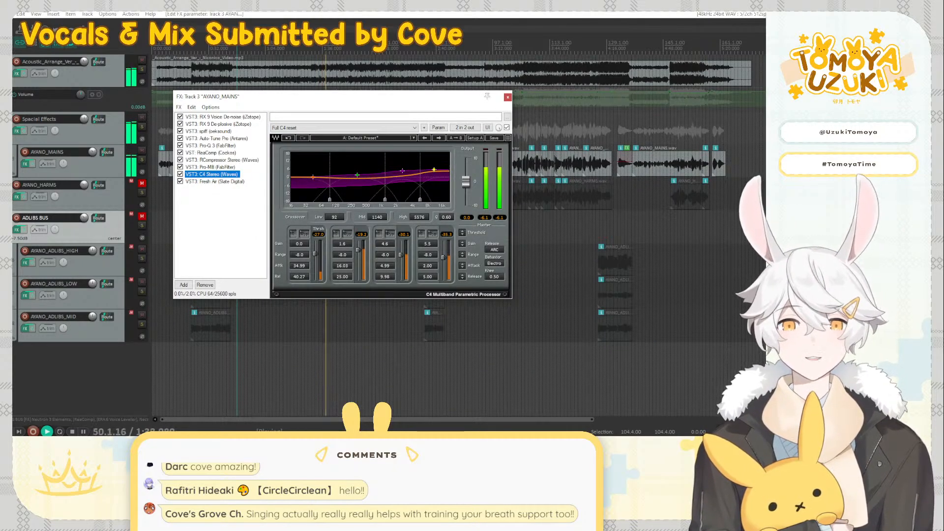
drag(434, 170, 433, 170)
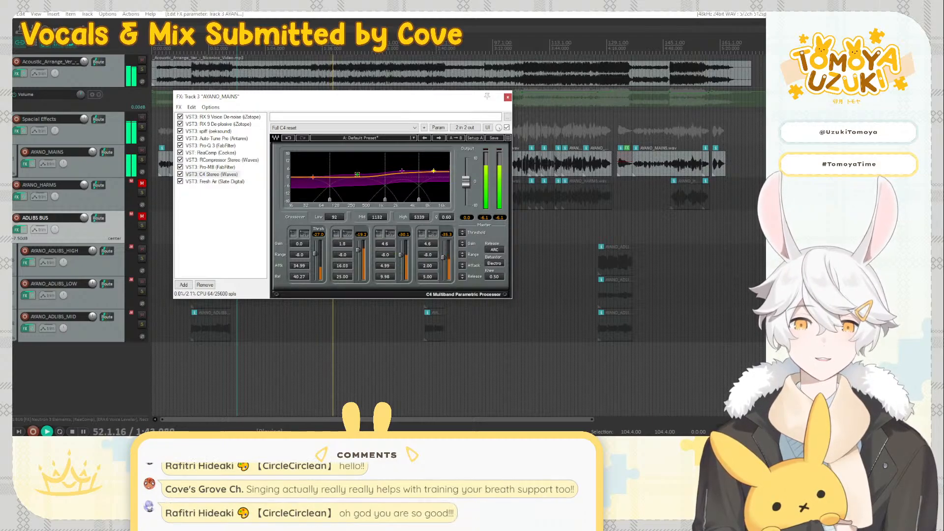
drag(358, 175, 383, 201)
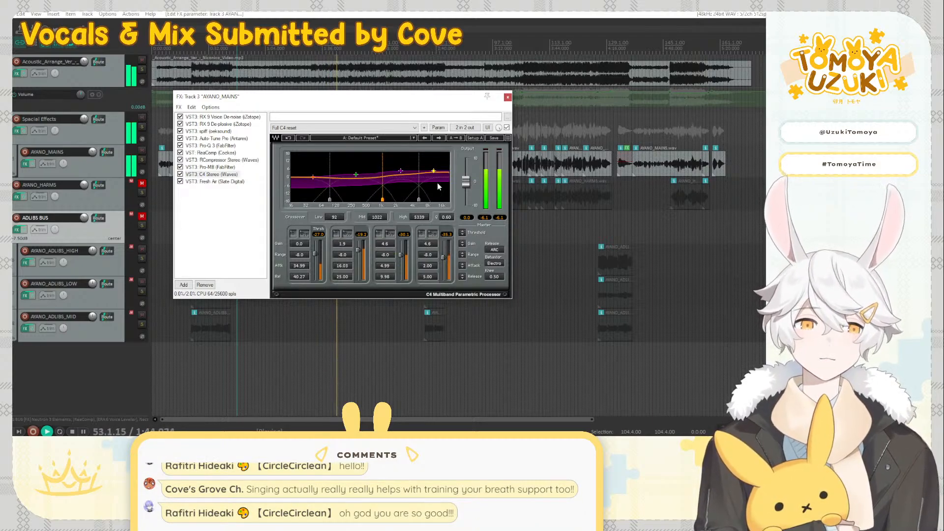
click(507, 97)
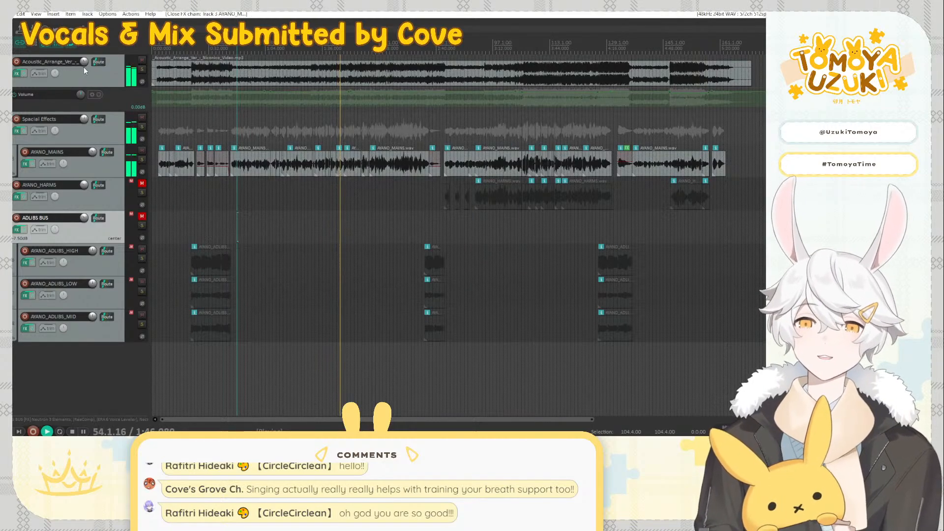
Set the Spacial Effects folder's volume to -3.24 dB and add a new track below AYANO_MAINS, outside the folder
drag(84, 119, 84, 120)
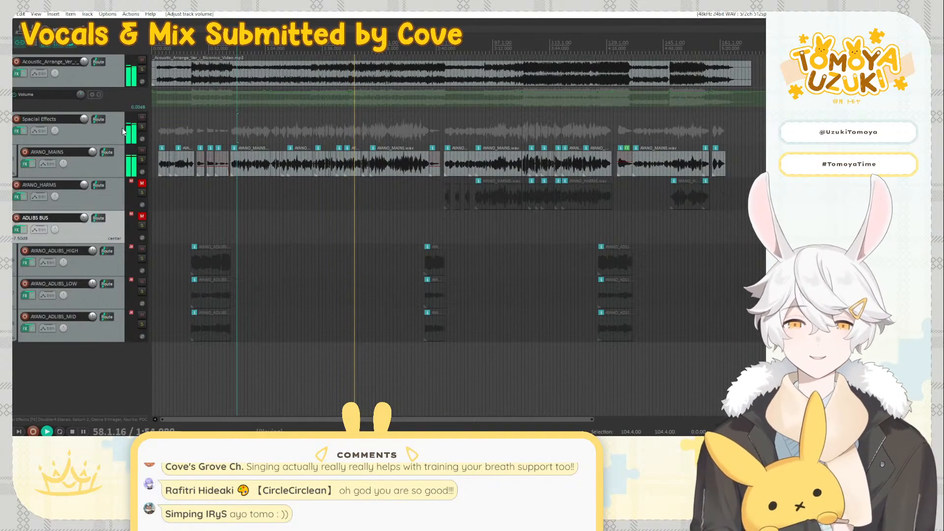
click(111, 132)
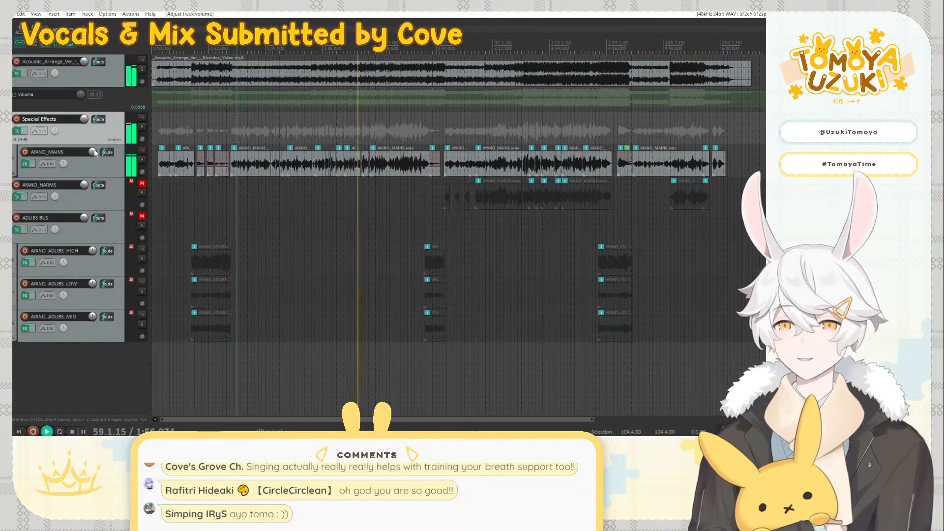
key(ctrl+t)
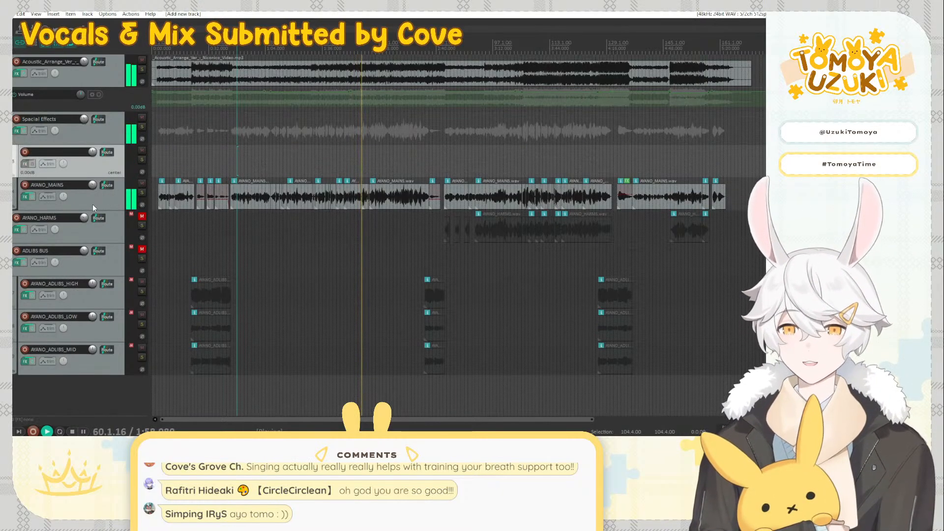
drag(97, 174, 86, 211)
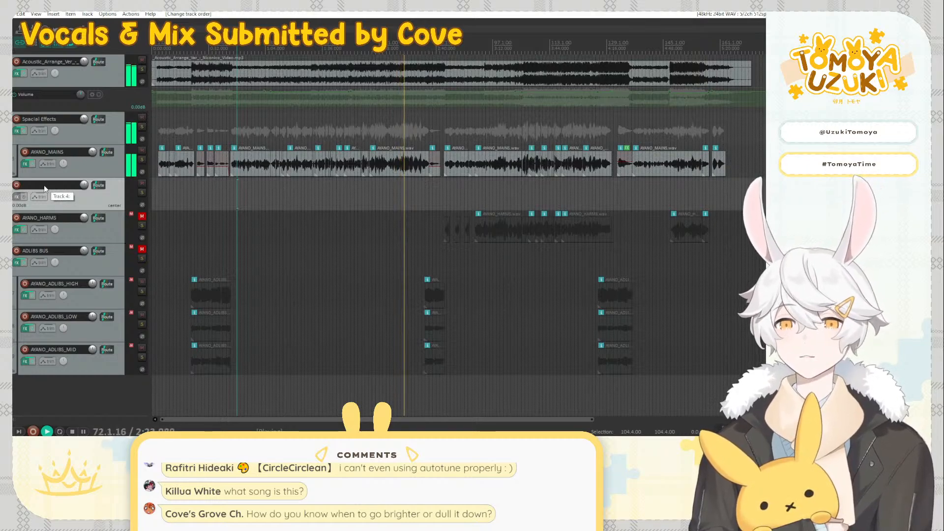
Name the new empty track Pre-Fx
double_click(72, 187)
text(Pre)
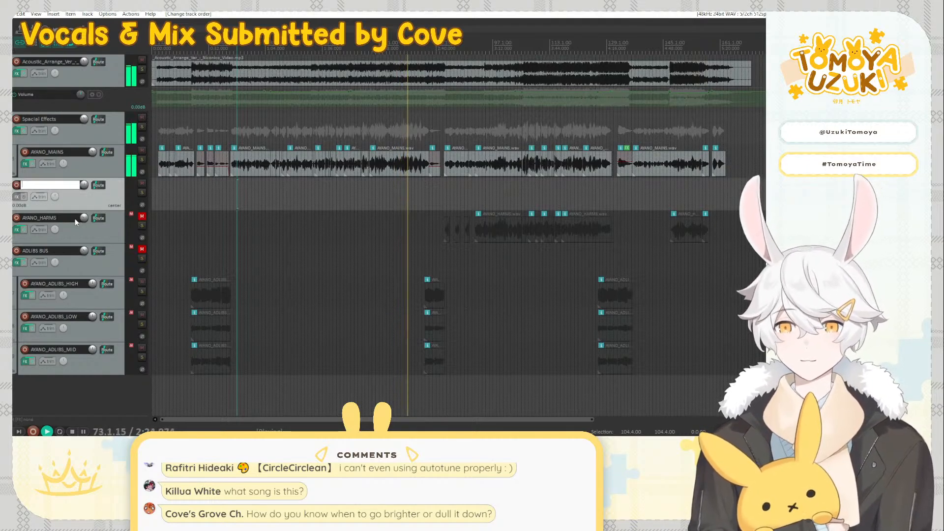
text(-Fx)
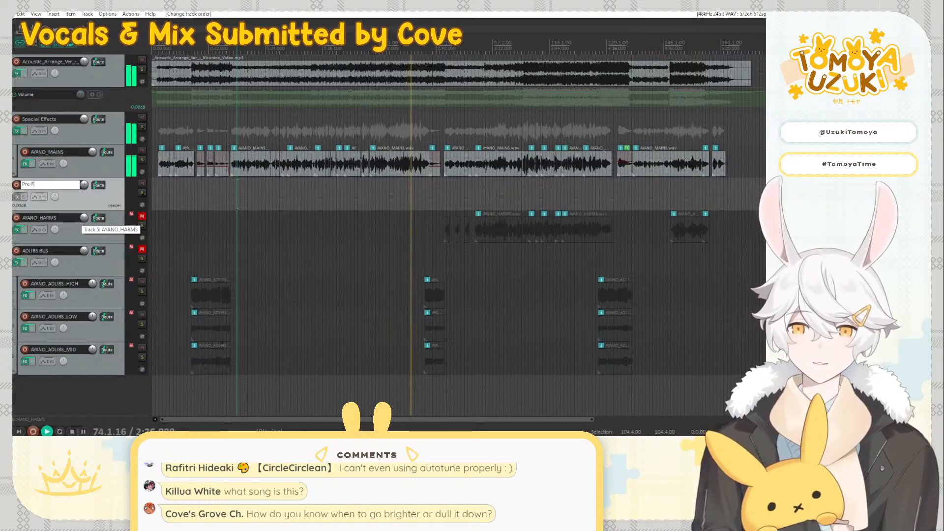
key(Return)
Add the VST3 Pro-C 2 (FabFilter) compressor to the Pre-Fx track and move its window clear of the track list
click(17, 196)
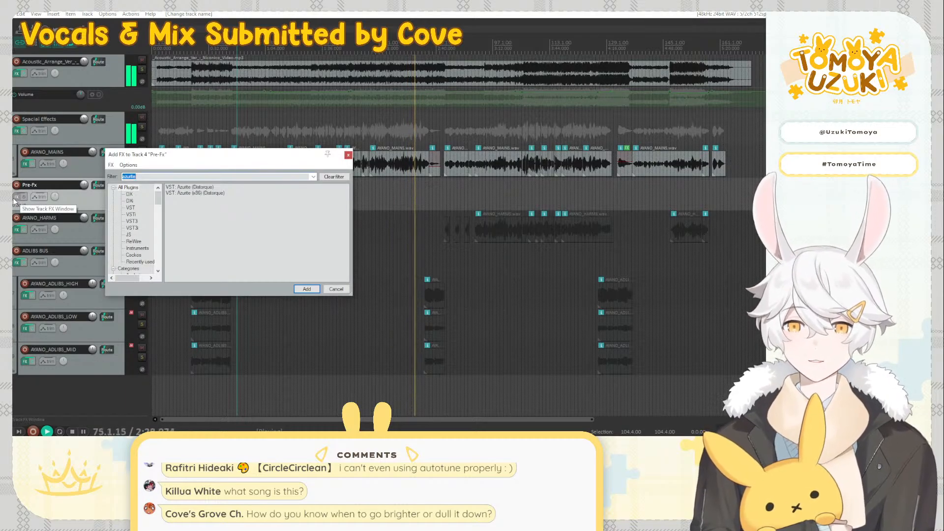
text(proc)
key(BackSpace)
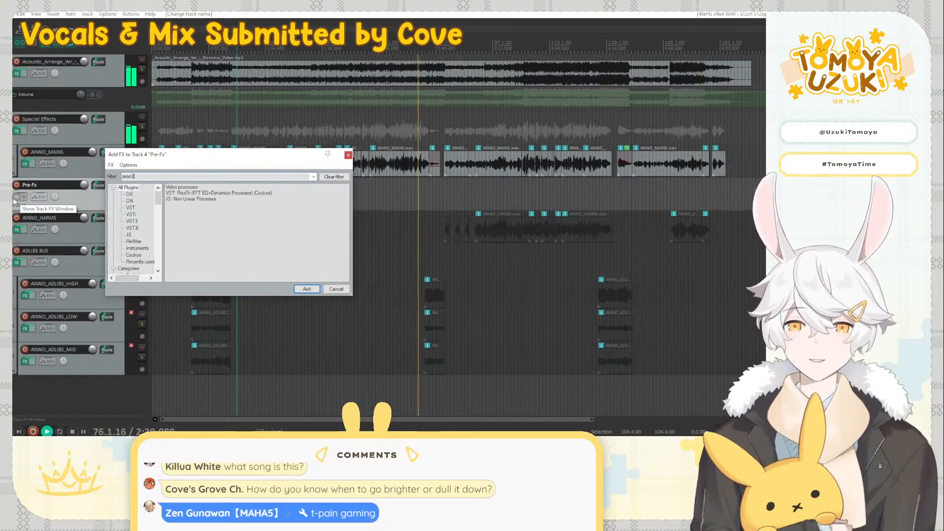
text(-c)
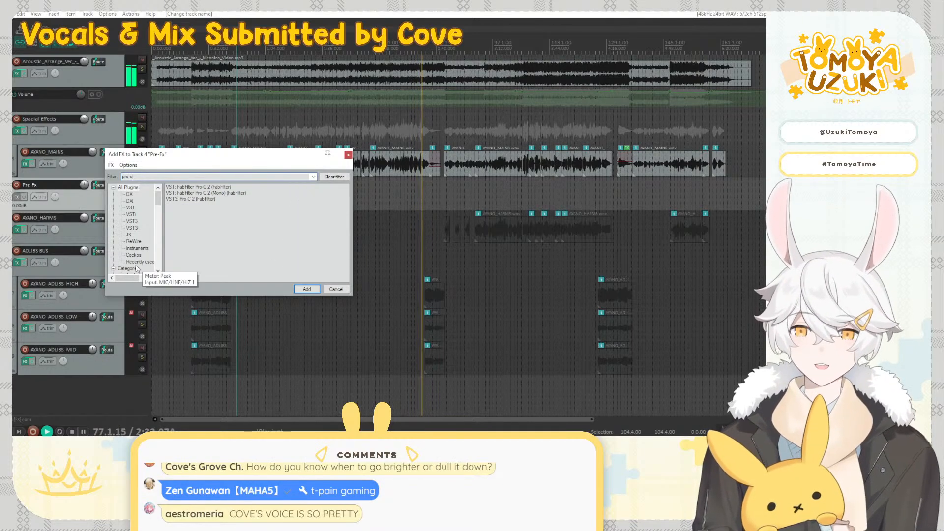
double_click(196, 199)
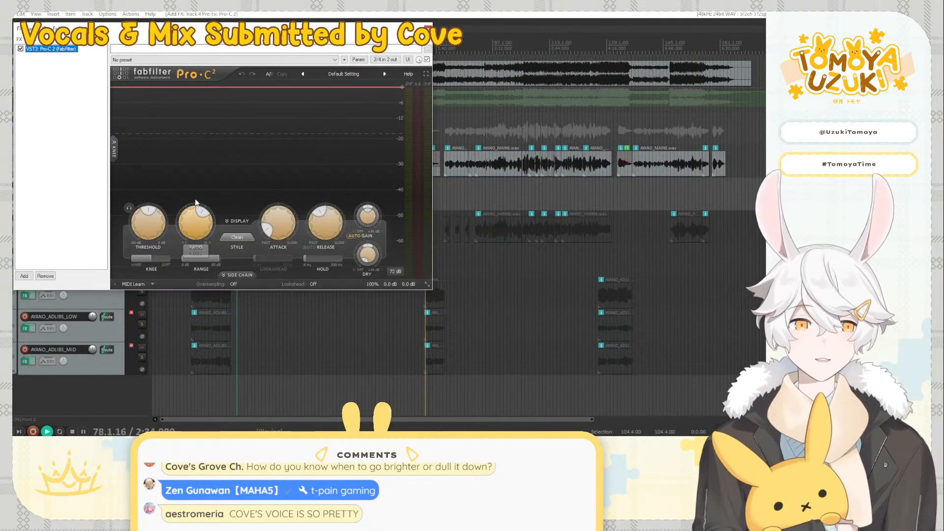
drag(196, 27, 376, 104)
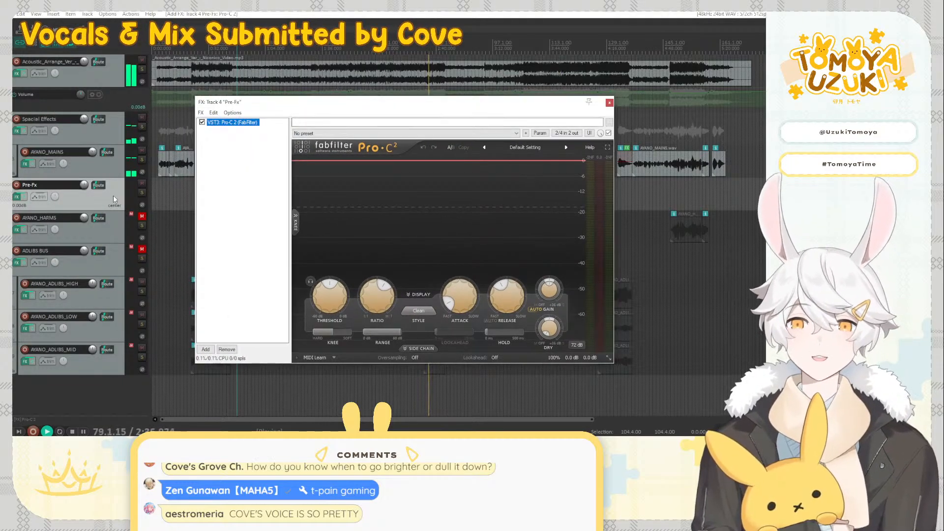
Route the Spacial Effects folder to Pre-Fx instead of the master, and move Pre-Fx to the end of the track list
click(99, 121)
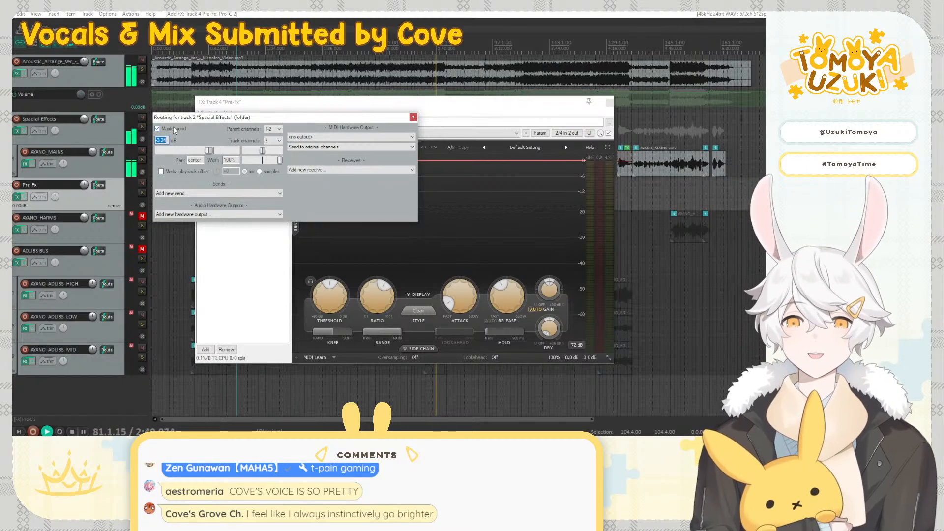
click(199, 194)
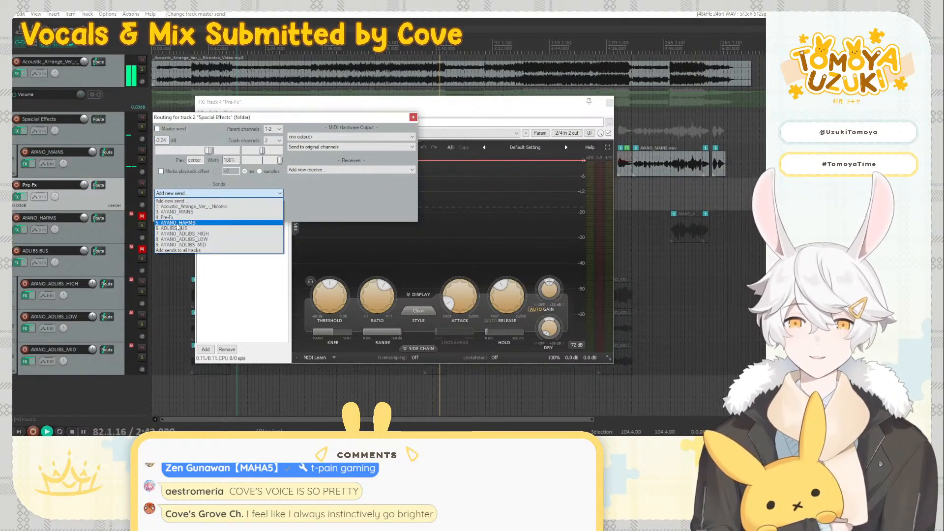
click(173, 218)
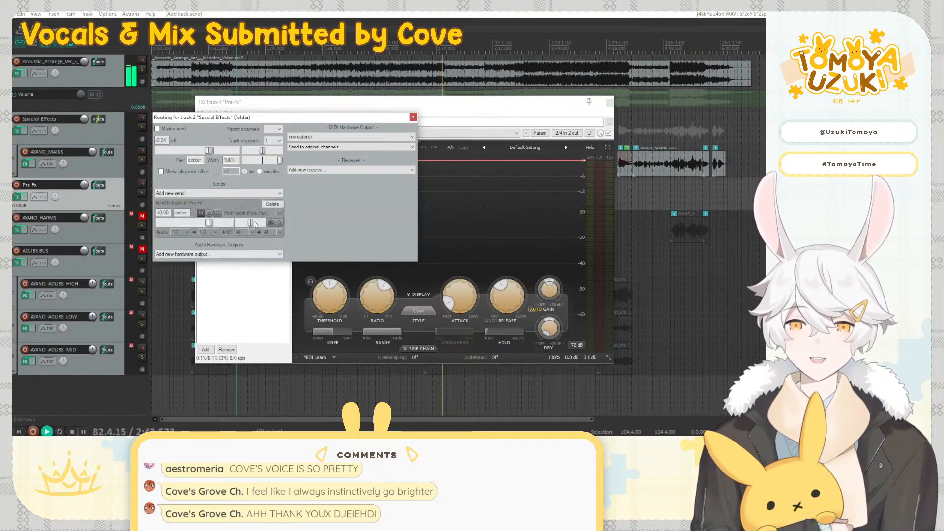
click(413, 117)
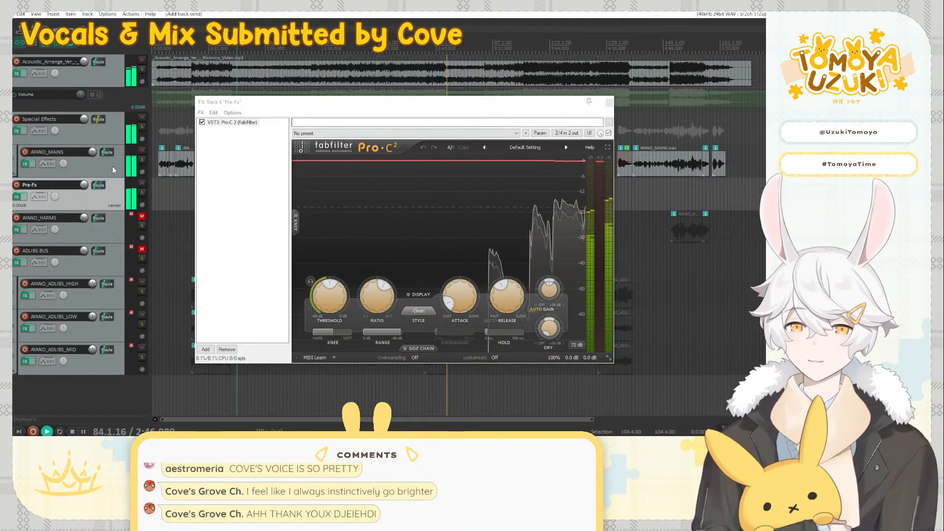
drag(114, 190, 66, 364)
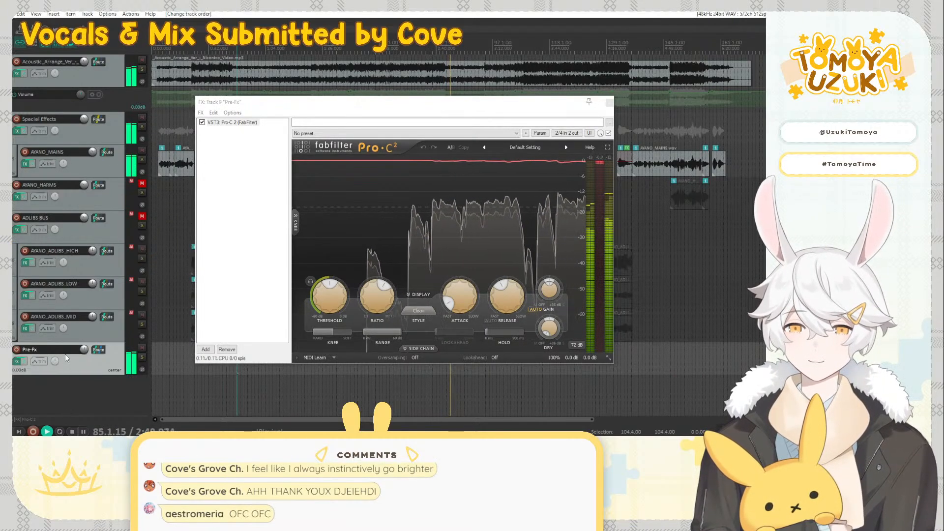
Adjust Pro-C 2's threshold, ratio, attack and release on Pre-Fx during playback, close its chain and stop playback
drag(330, 298, 329, 302)
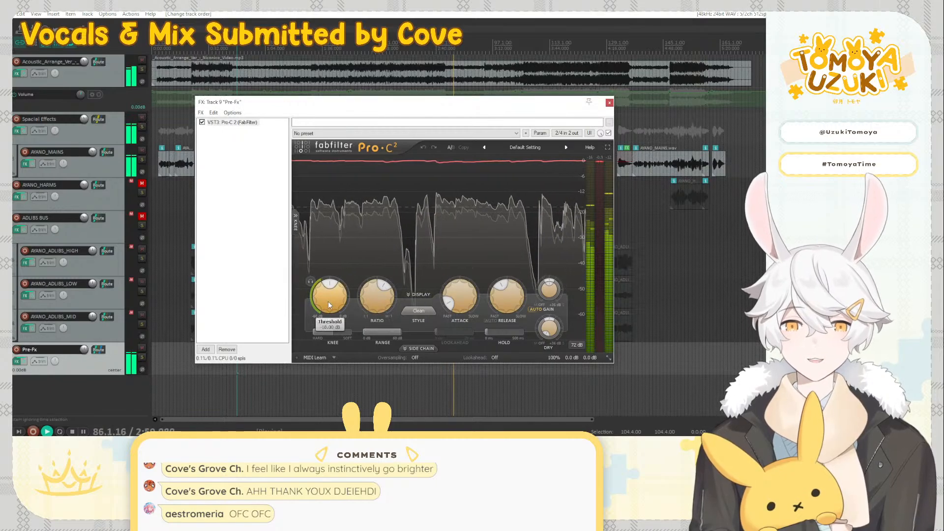
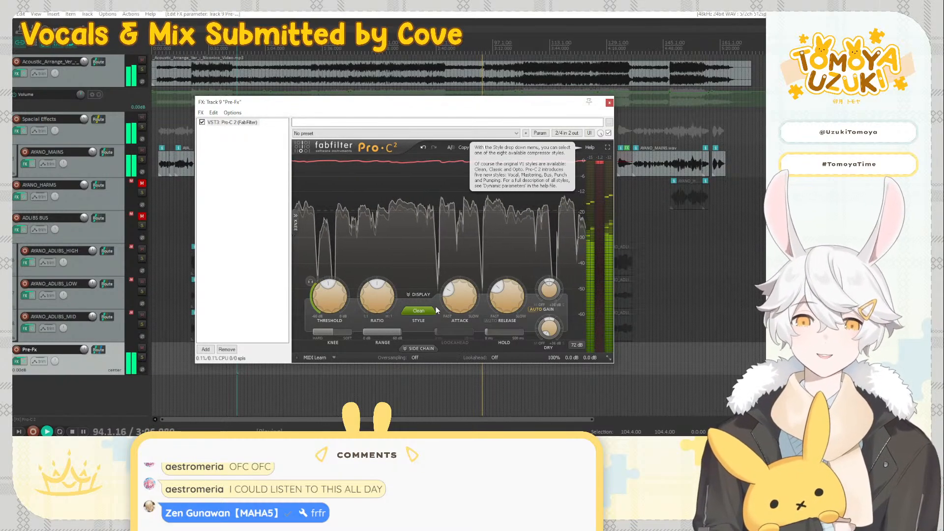
mouse_move(503, 304)
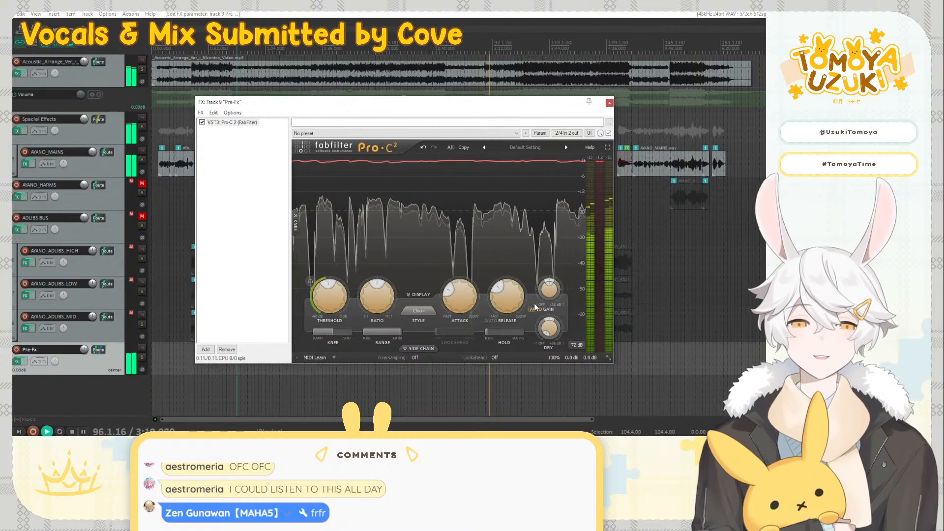
click(609, 102)
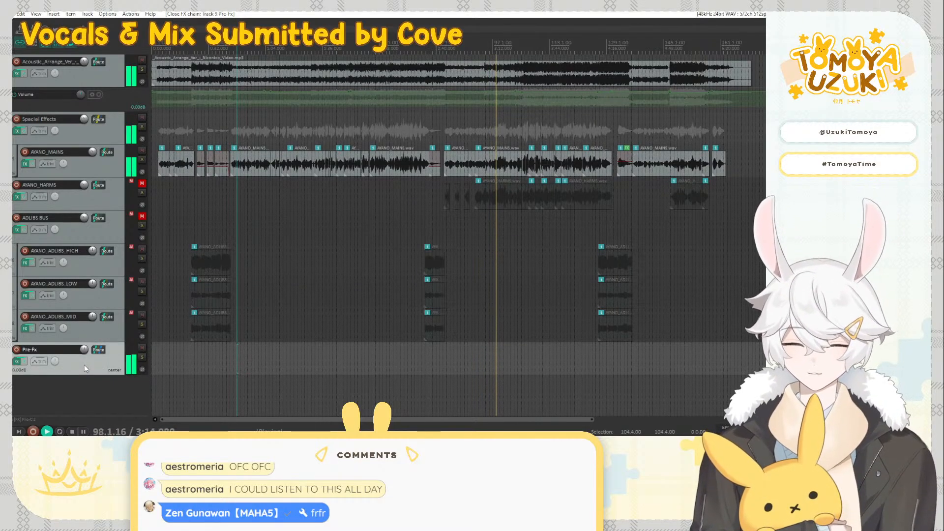
key(space)
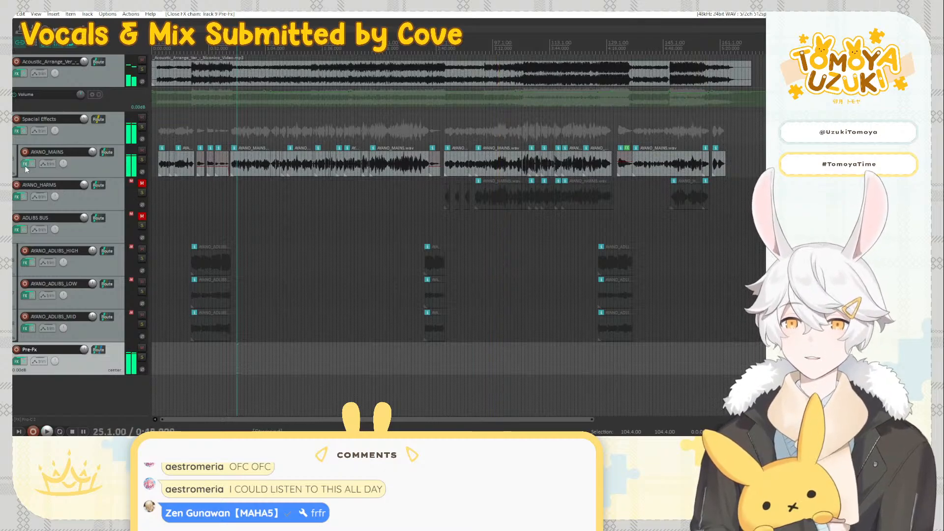
Select the full AYANO_MAINS effects chain, from RX 9 Voice De-noise to Fresh Air, for copying, and close the chain
click(25, 164)
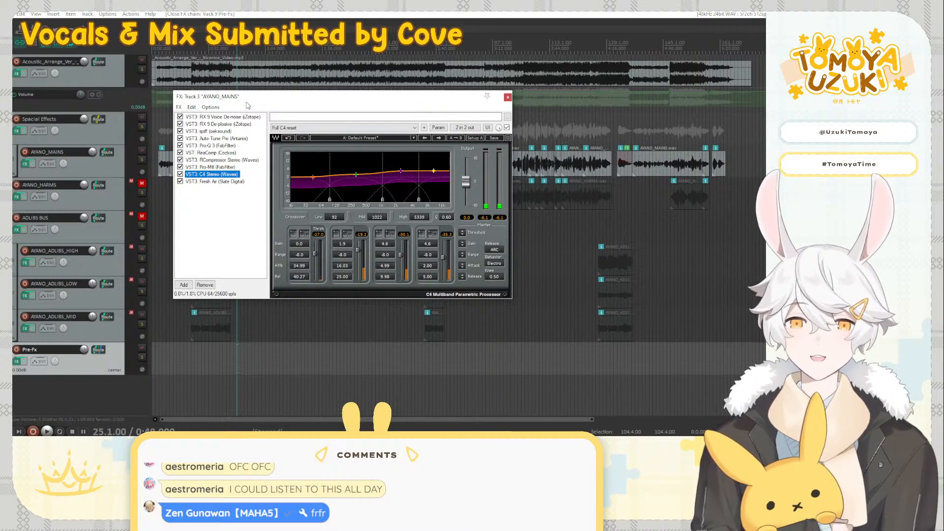
click(234, 116)
shift+click(220, 181)
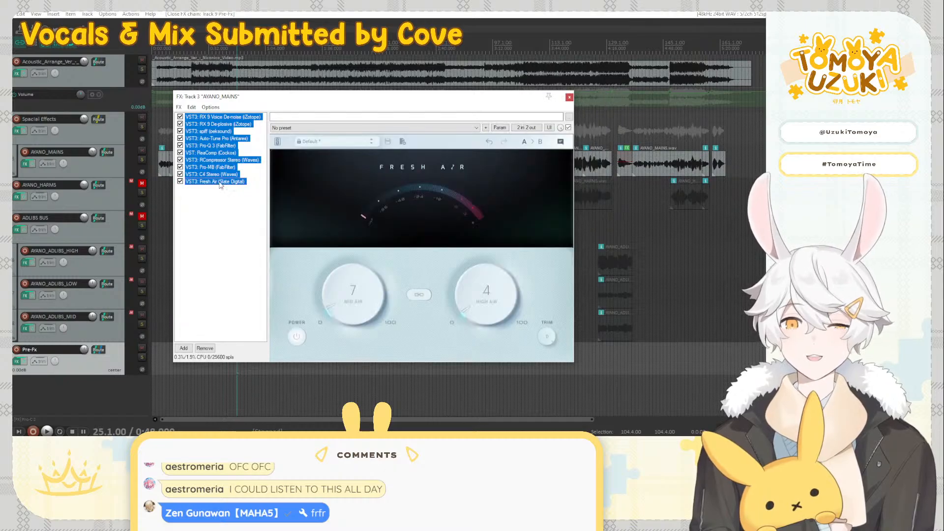
click(567, 96)
Unmute the AYANO_HARMS track and place the edit cursor at measure 81, just before its first harmony clips
click(142, 183)
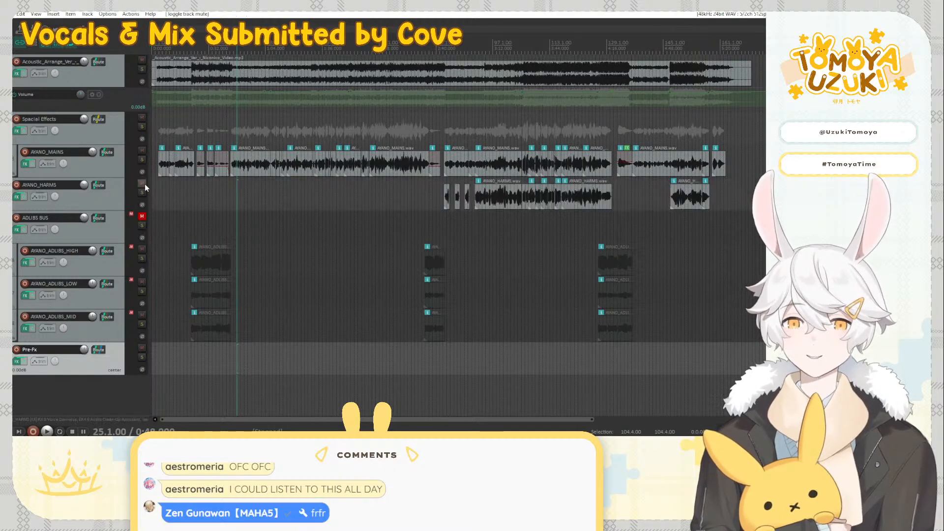
click(436, 223)
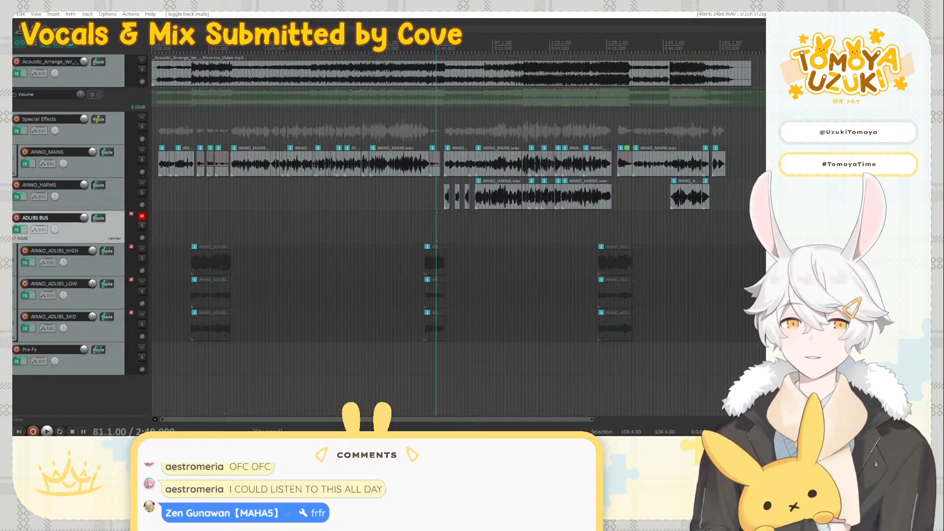
Try removing every effect from the AYANO_HARMS chain, from RX 9 Voice De-noise to ReaEQ, and undo the removal
click(17, 196)
click(131, 133)
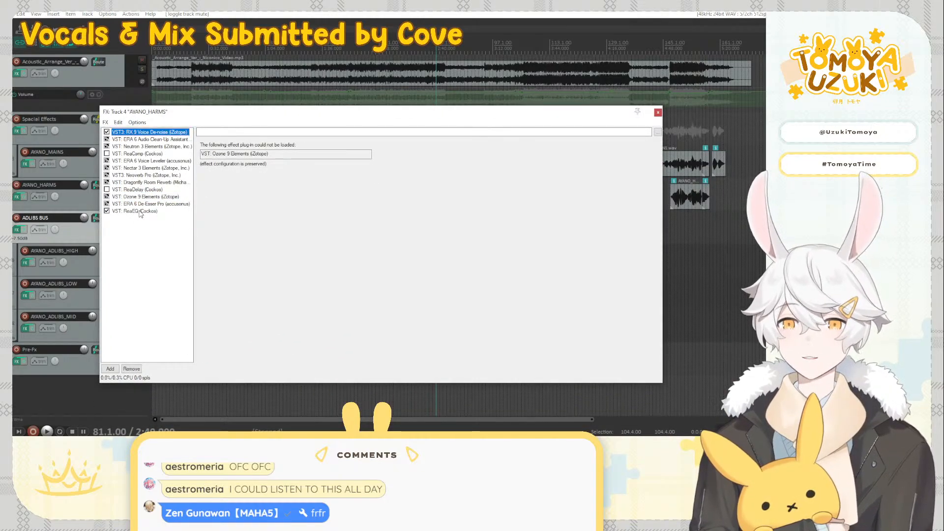
shift+click(140, 211)
key(Delete)
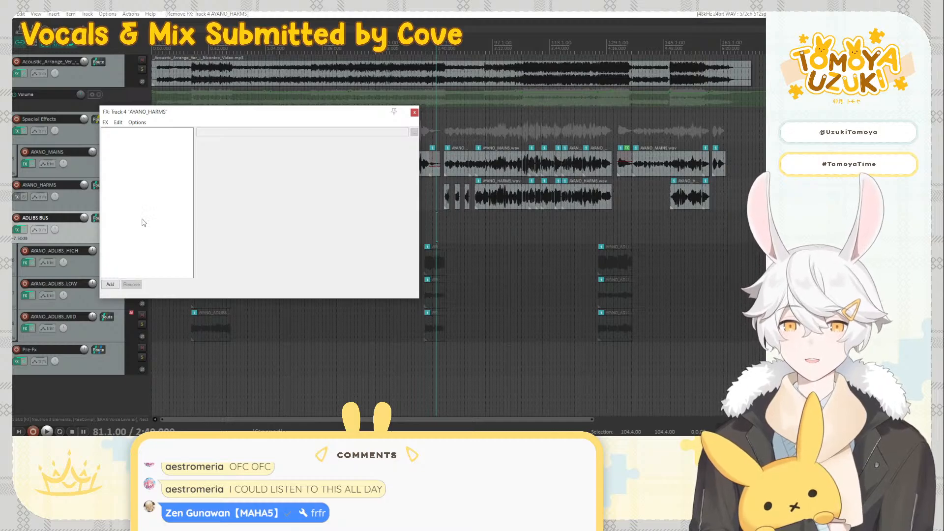
key(ctrl+z)
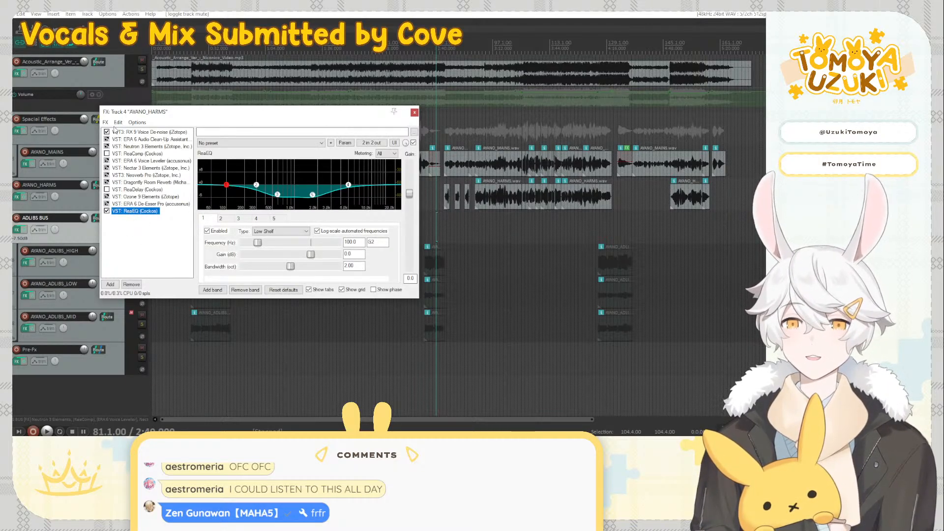
Remove all AYANO_HARMS effects between RX 9 Voice De-noise and ReaEQ, from ERA 6 Audio Clean-Up Assistant to ERA 6 De-Esser Pro
click(122, 140)
shift+click(142, 204)
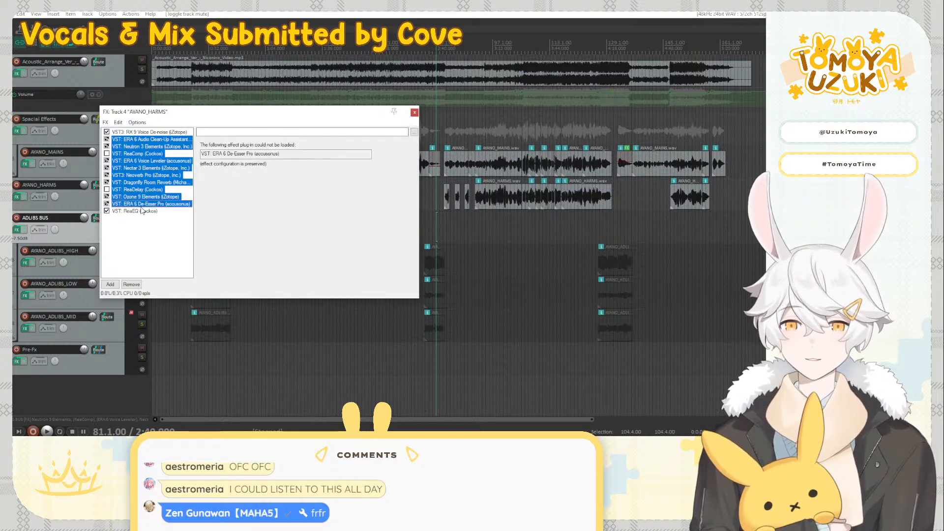
key(Delete)
Paste the copied AYANO_MAINS effects after Voice De-noise in the AYANO_HARMS chain and remove the duplicate RX 9 Voice De-noise
click(137, 132)
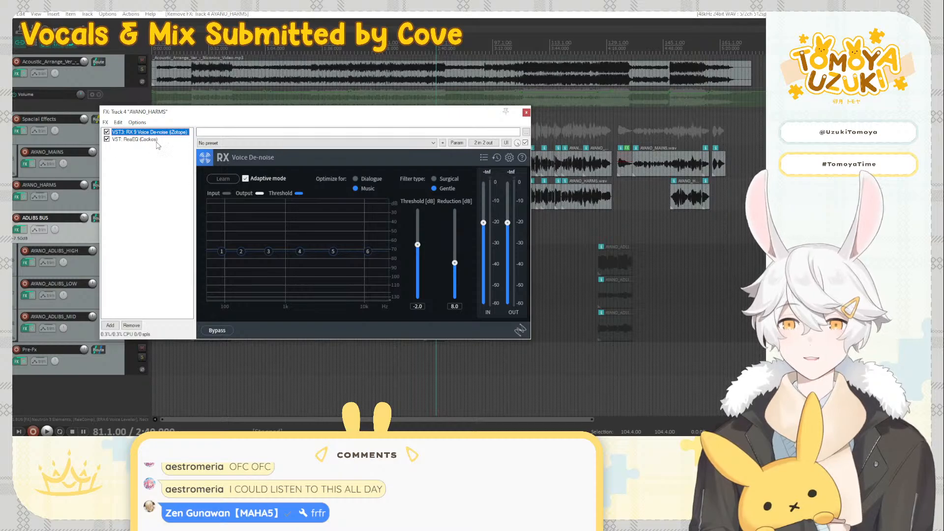
key(ctrl+v)
click(140, 211)
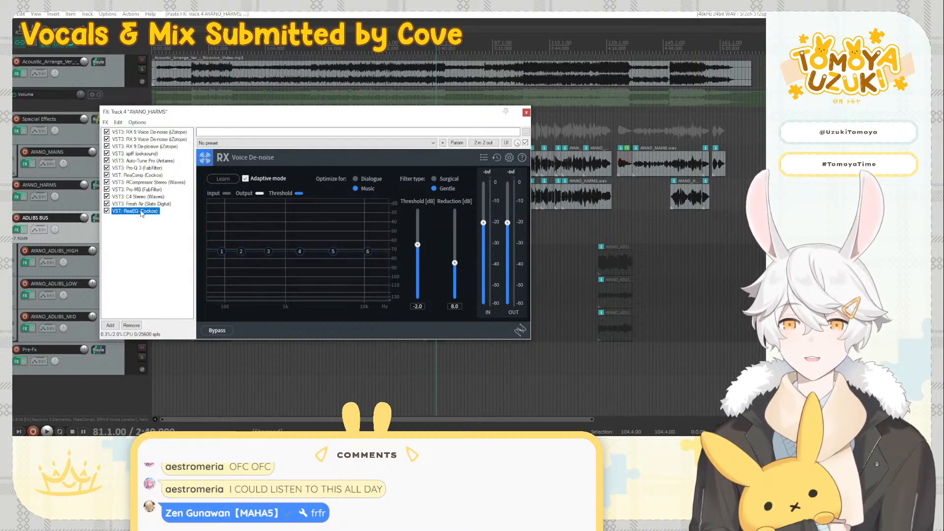
click(155, 146)
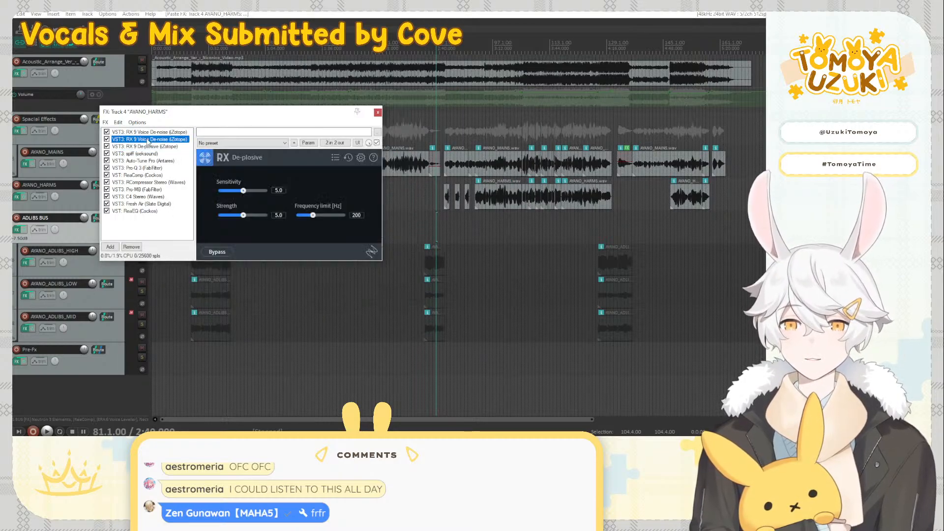
click(148, 139)
key(Delete)
Play the song from measure 81, close the AYANO_HARMS chain and adjust the AYANO_HARMS track volume during playback
click(148, 204)
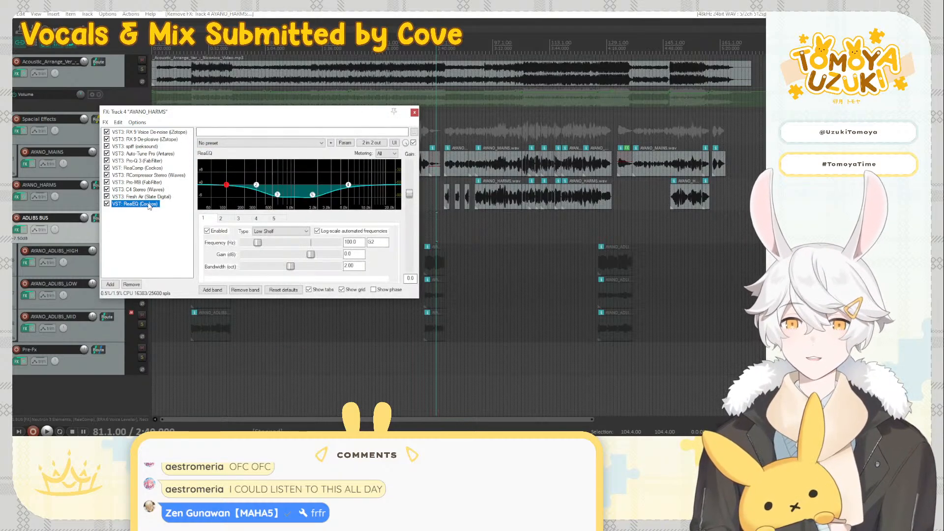
key(space)
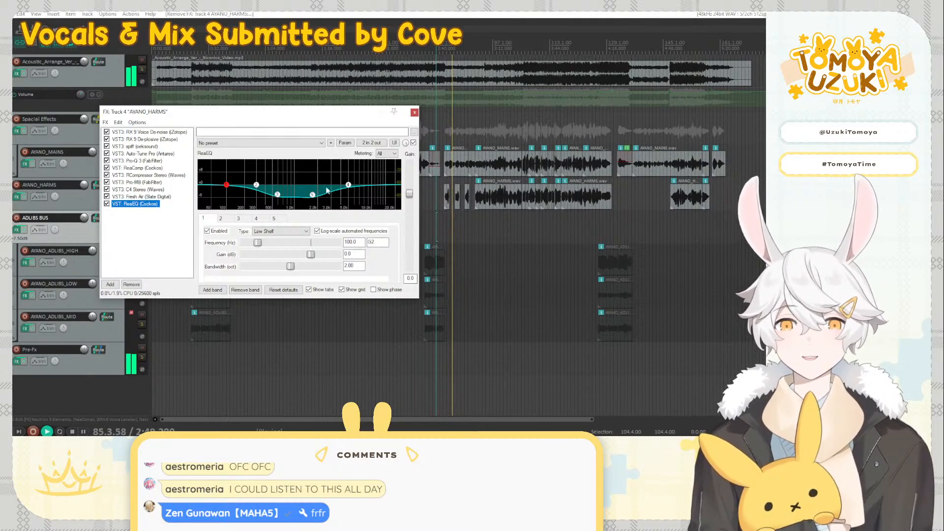
click(414, 112)
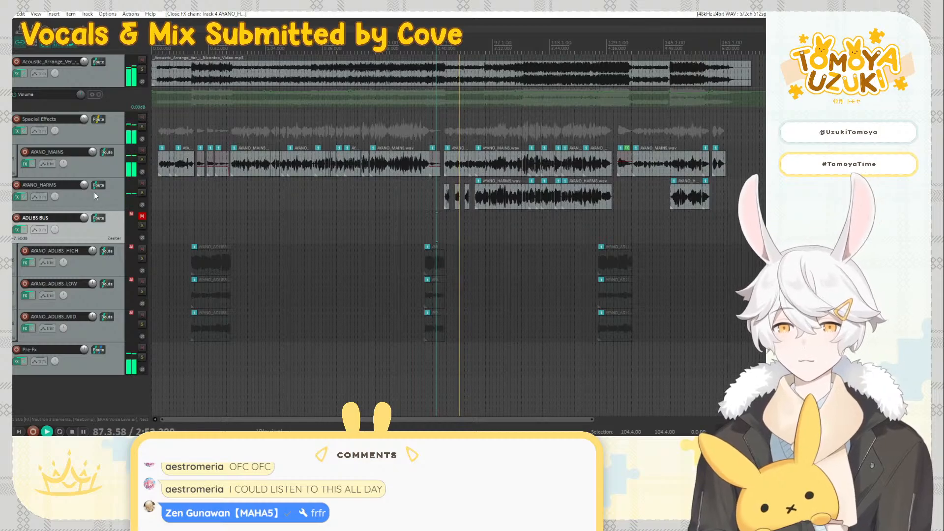
mouse_move(84, 187)
scroll(85, 186, down, 2)
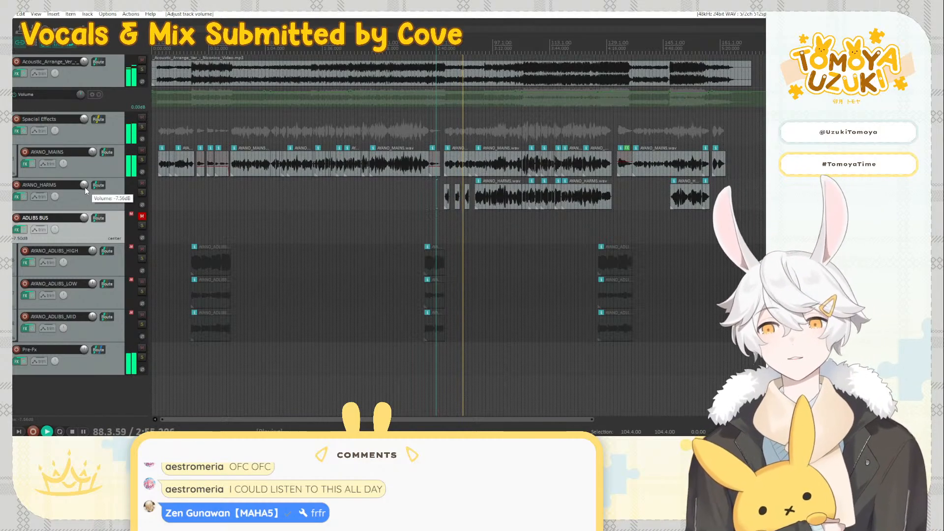
drag(85, 186, 85, 186)
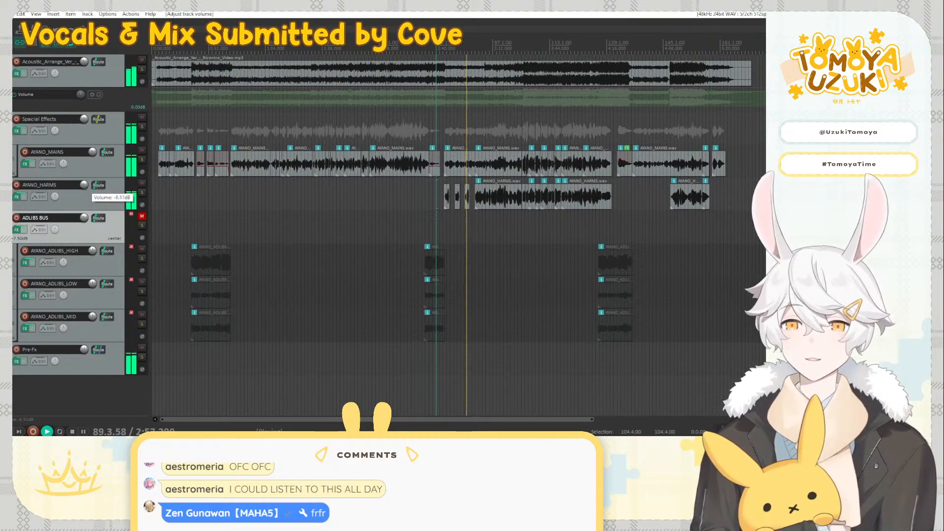
Move AYANO_HARMS into the Spacial Effects folder and place AYANO_MAINS above it
click(79, 196)
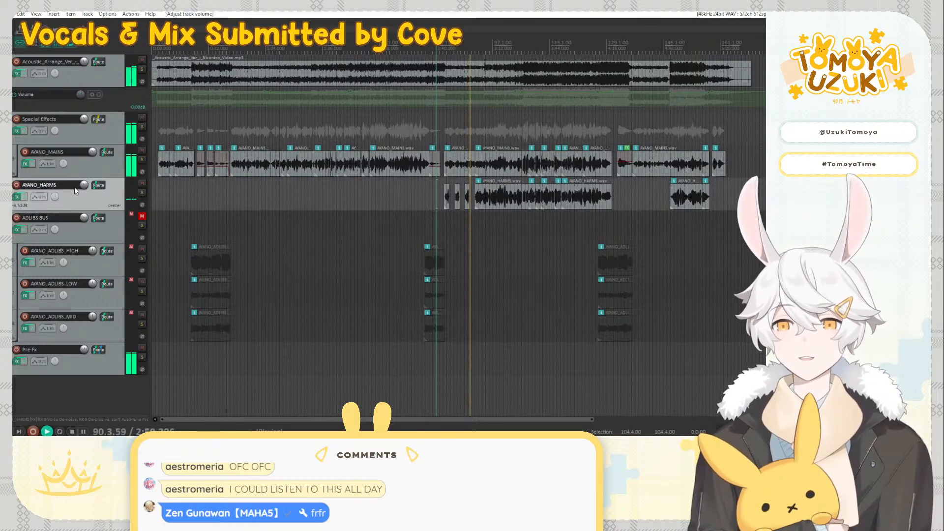
click(82, 173)
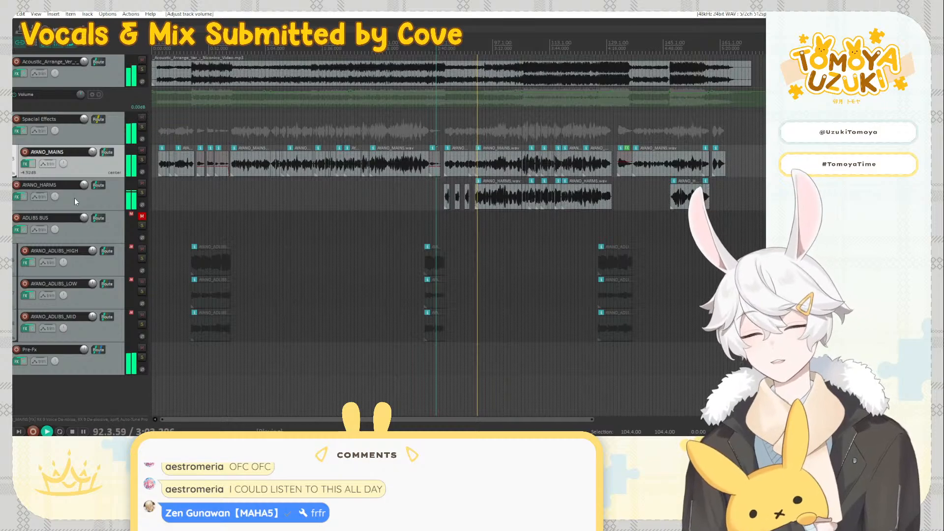
drag(76, 198, 81, 142)
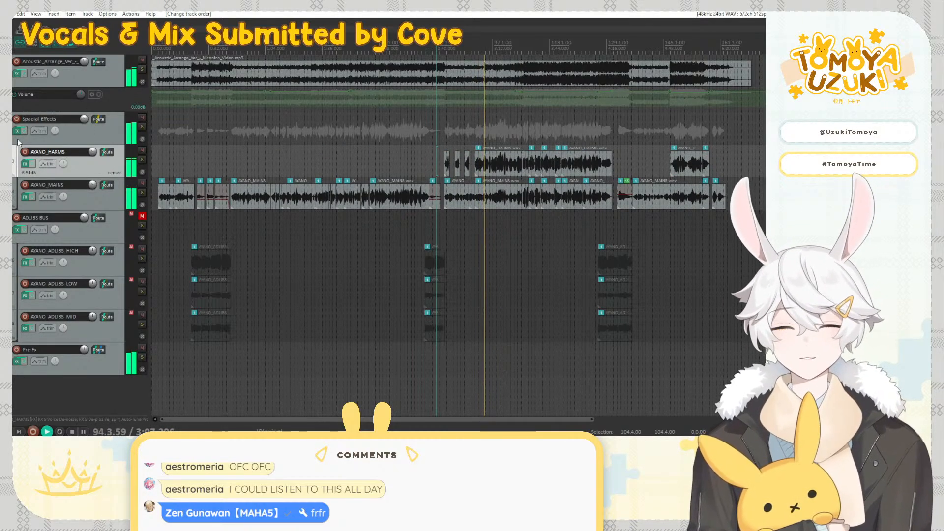
drag(79, 194, 82, 148)
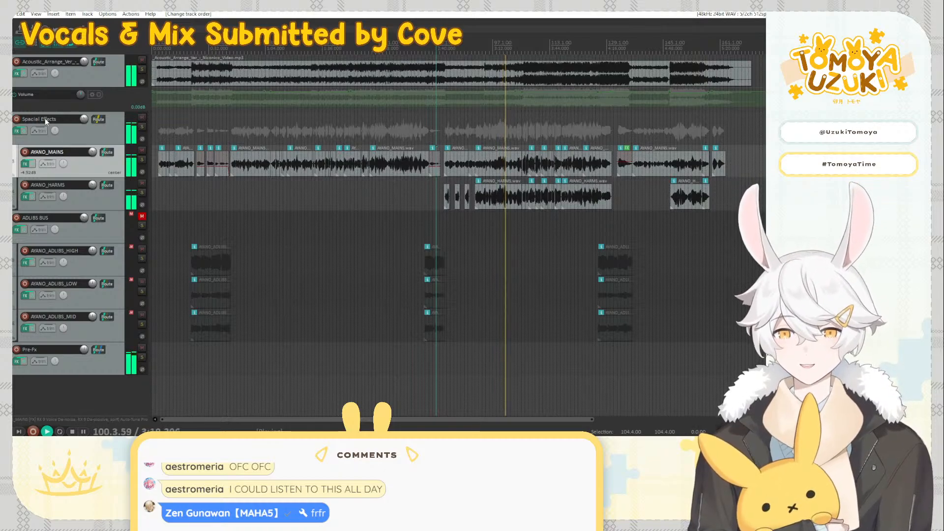
Review Doubler4 Stereo, Saturn 2, Ozone 9 Imager and Azurite in the Spacial Effects chain, and close the chain
click(17, 131)
click(140, 103)
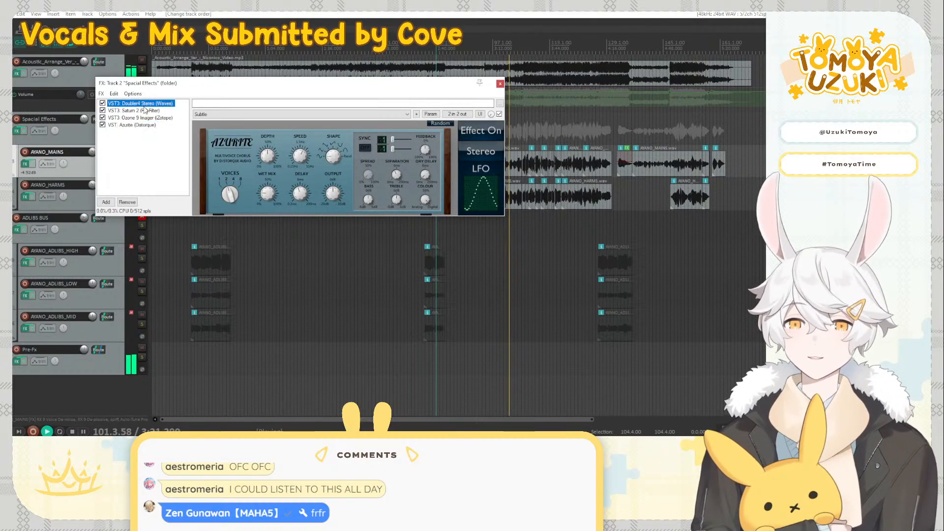
click(138, 110)
click(139, 117)
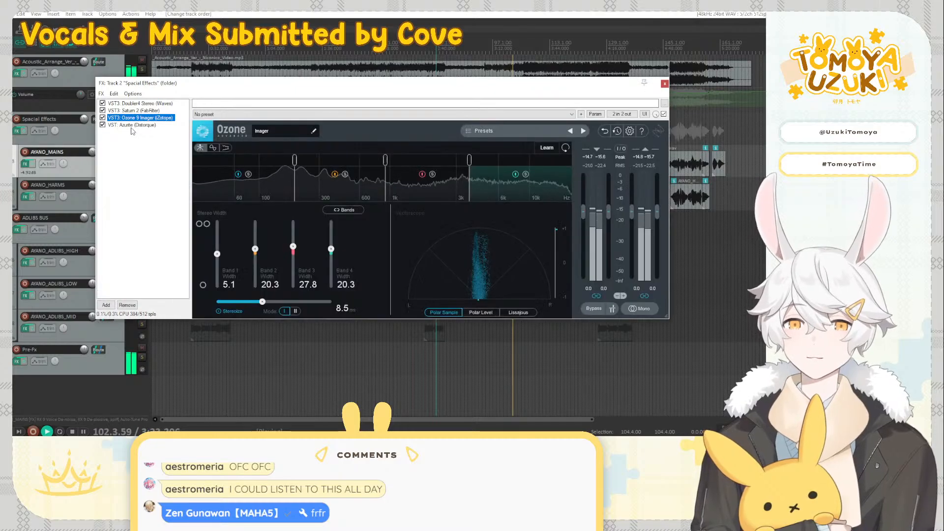
click(132, 125)
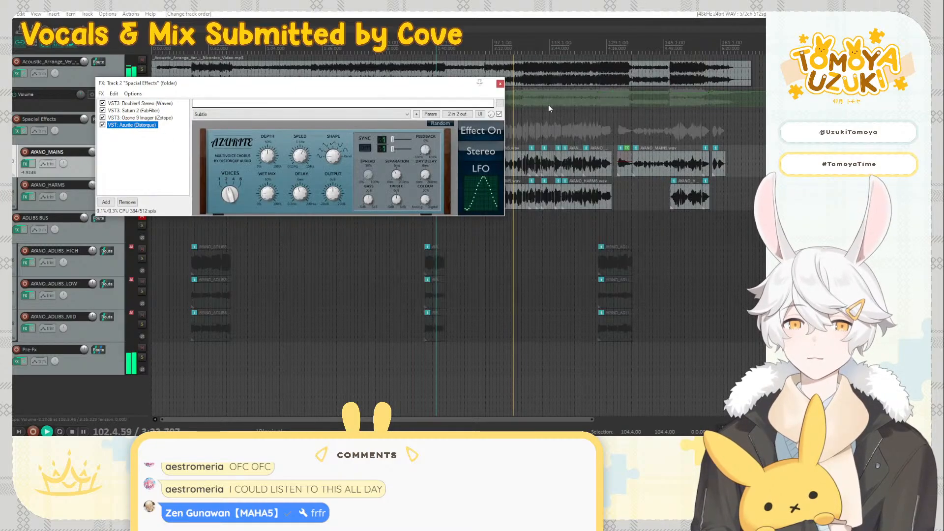
click(499, 83)
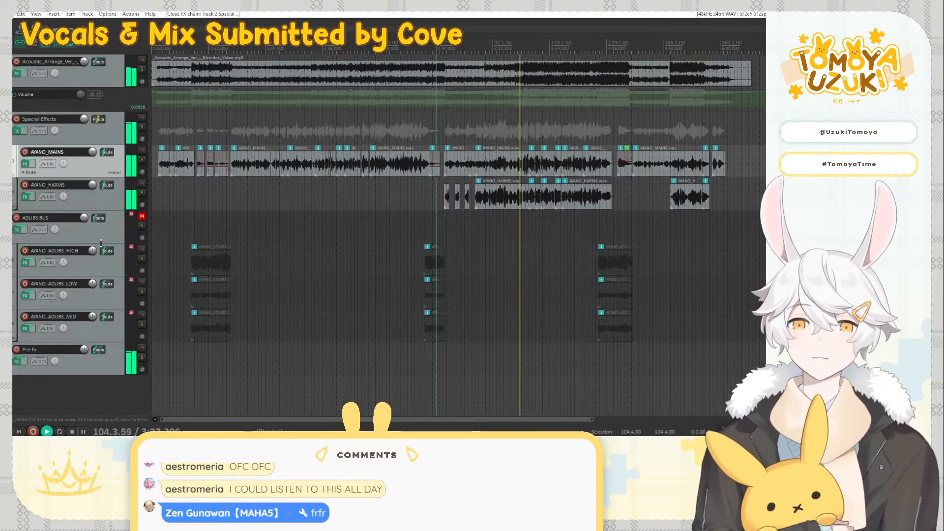
Unmute ADLIBS BUS, open its effects chain, and remove ERA 6 Audio Clean-Up Assistant from the AYANO_ADLIBS_HIGH chain
click(142, 215)
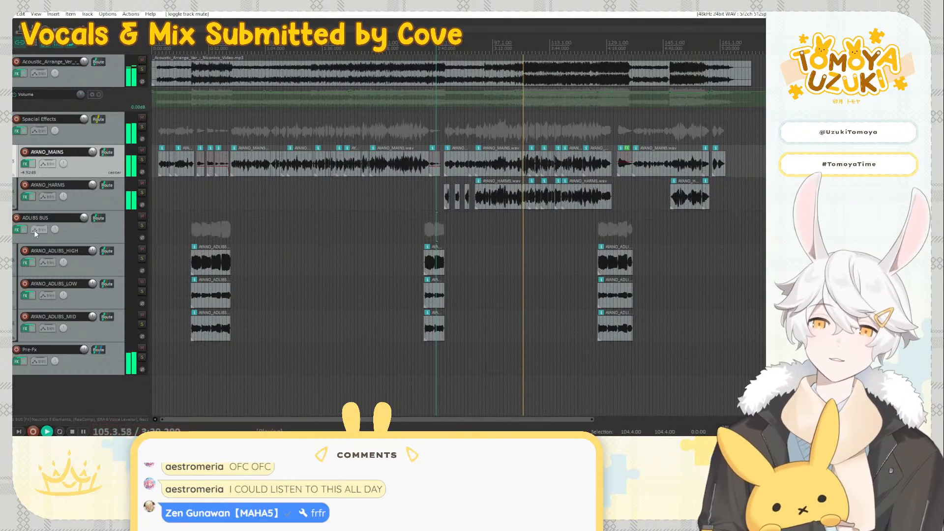
click(17, 229)
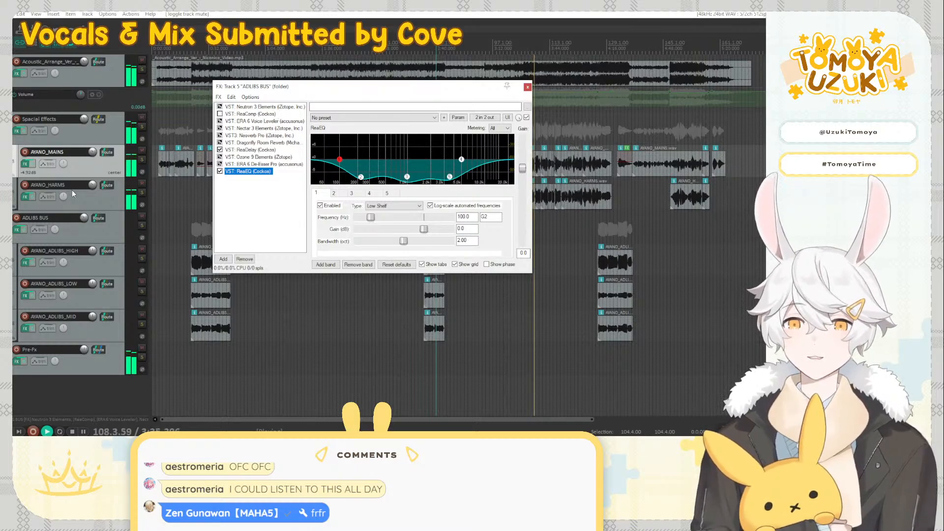
click(24, 262)
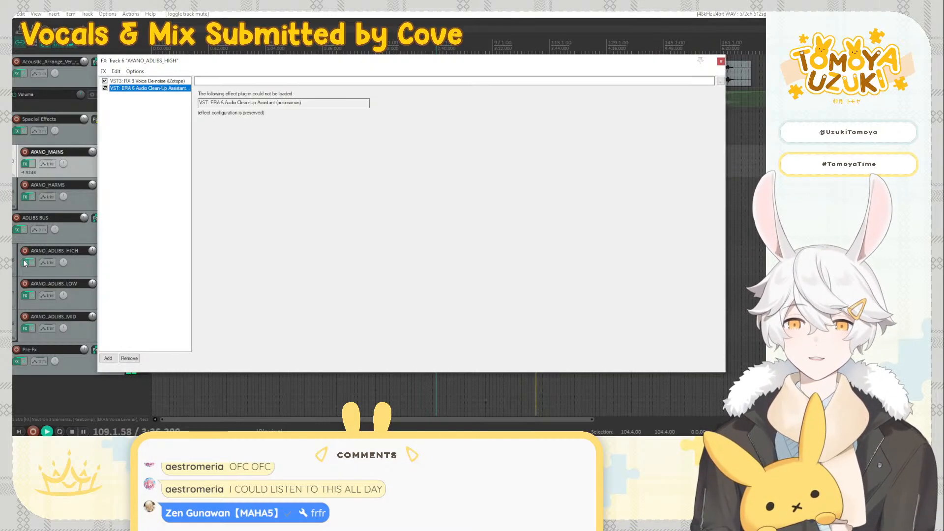
click(153, 81)
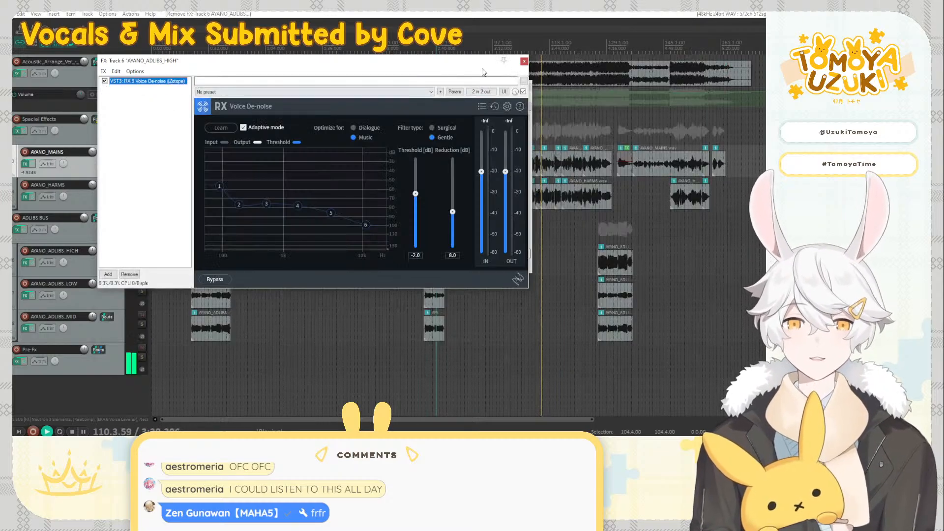
click(524, 62)
Copy the AYANO_MAINS effects from RX 9 De-plosive to Fresh Air into the AYANO_ADLIBS_HIGH chain after Voice De-noise
click(23, 163)
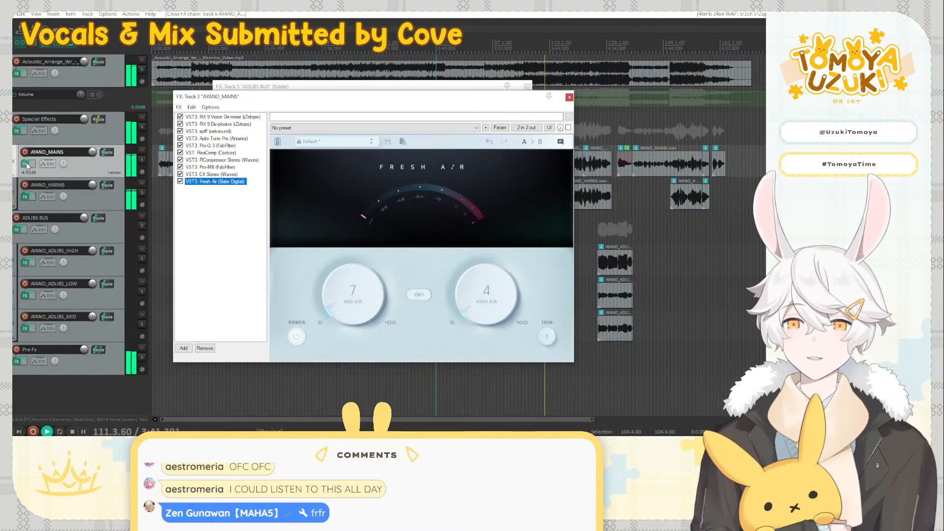
click(212, 124)
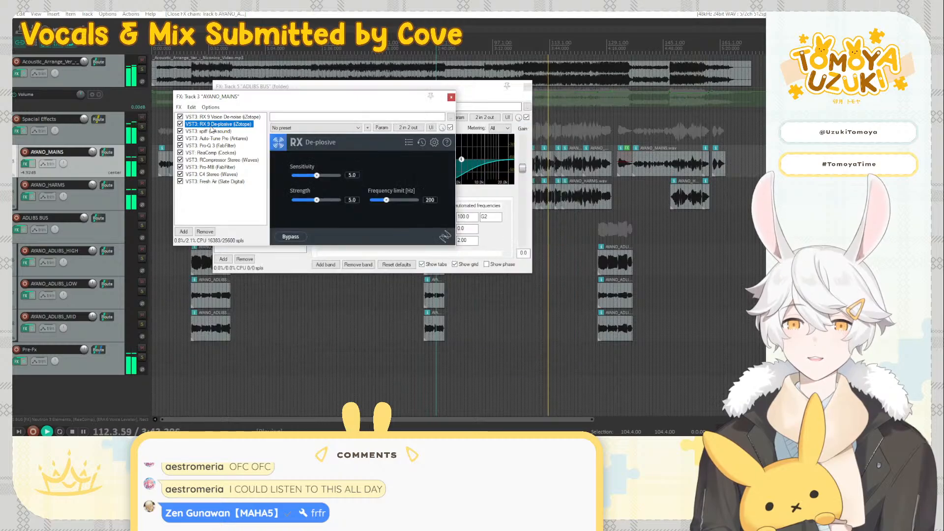
shift+click(210, 183)
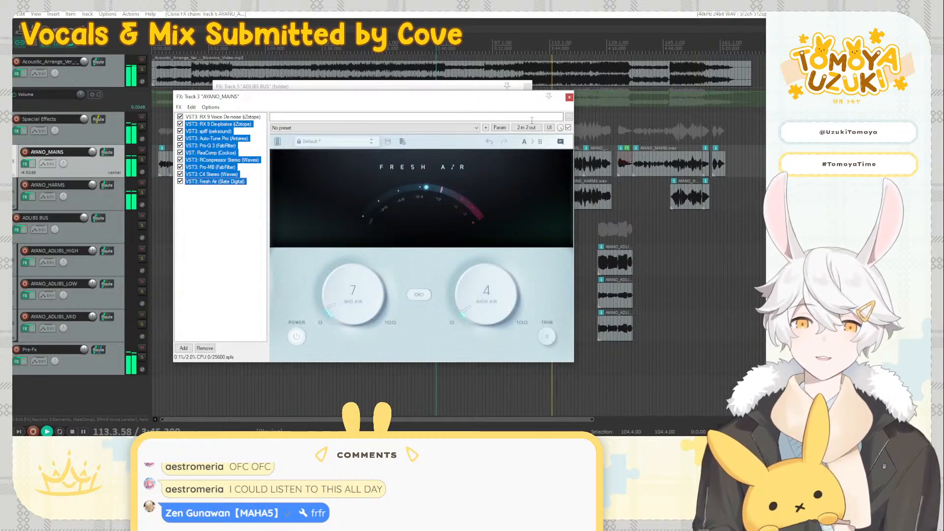
click(569, 97)
click(24, 263)
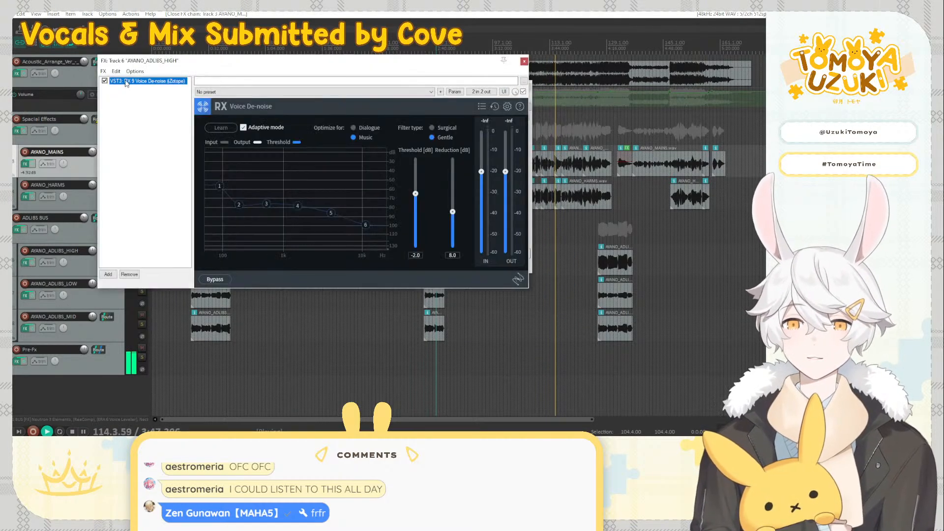
key(ctrl+v)
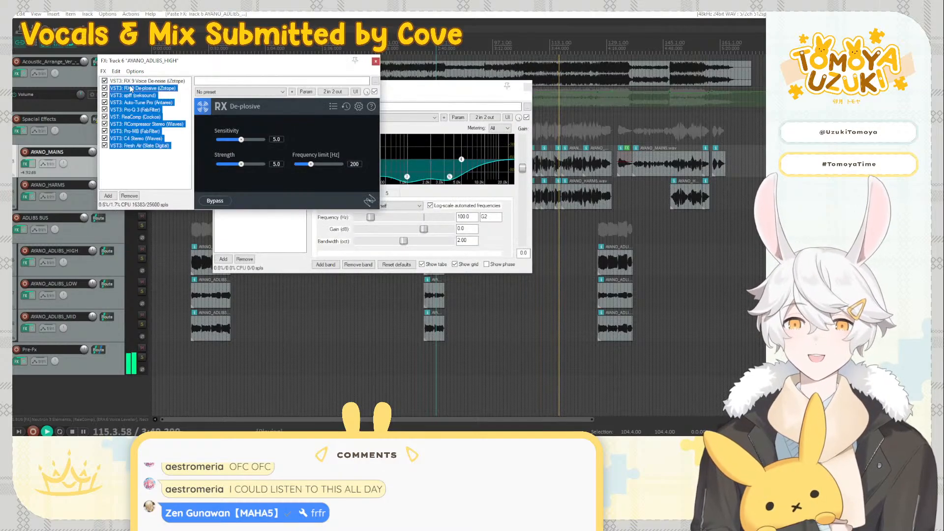
Replace ERA 6 Audio Clean-Up Assistant on AYANO_ADLIBS_LOW with the copied effects, and close the AYANO_ADLIBS_LOW and AYANO_ADLIBS_HIGH chains
click(25, 297)
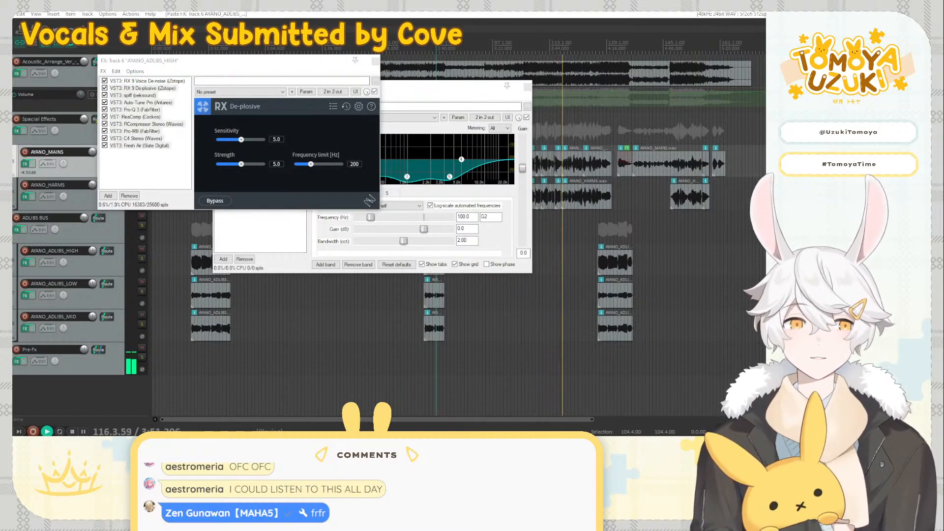
drag(308, 82, 285, 73)
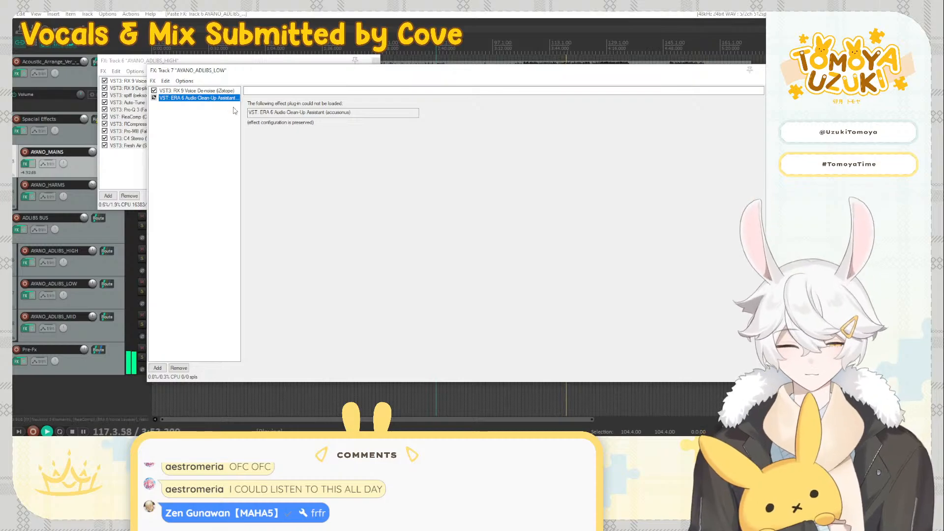
key(Delete)
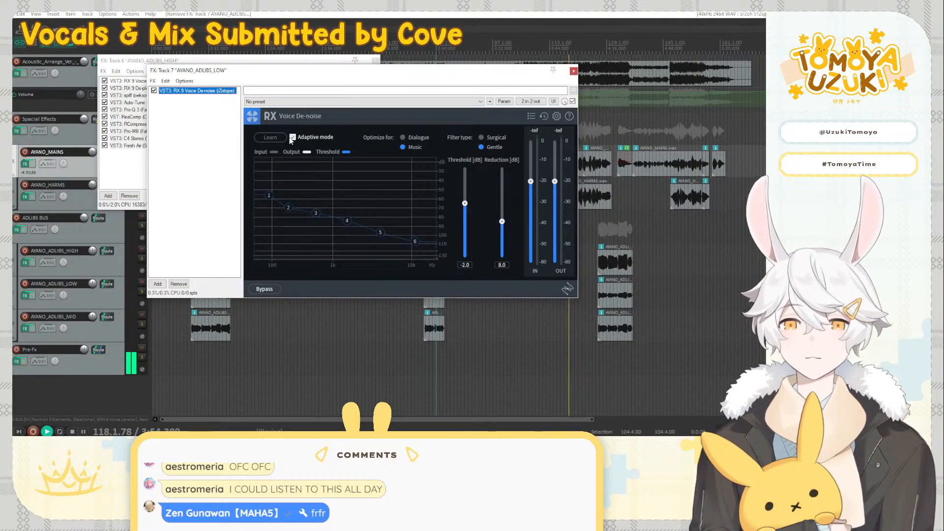
click(425, 71)
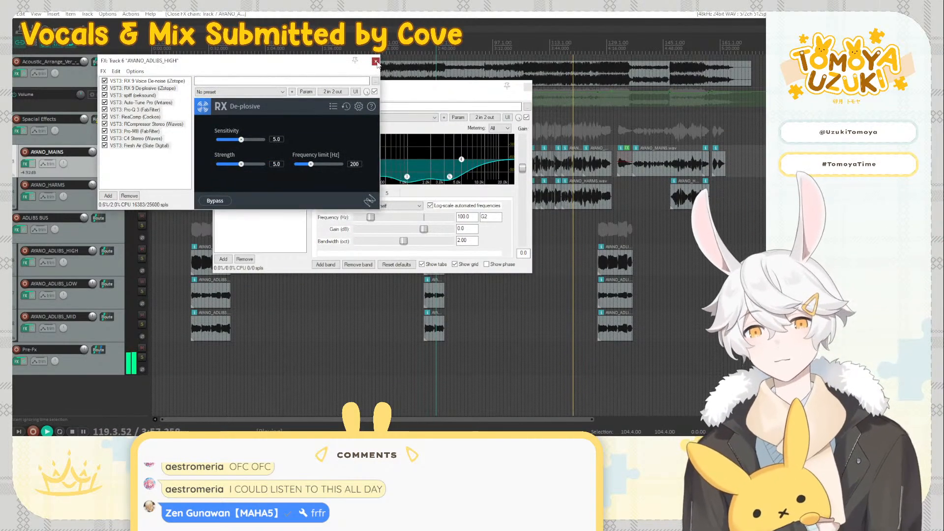
click(375, 62)
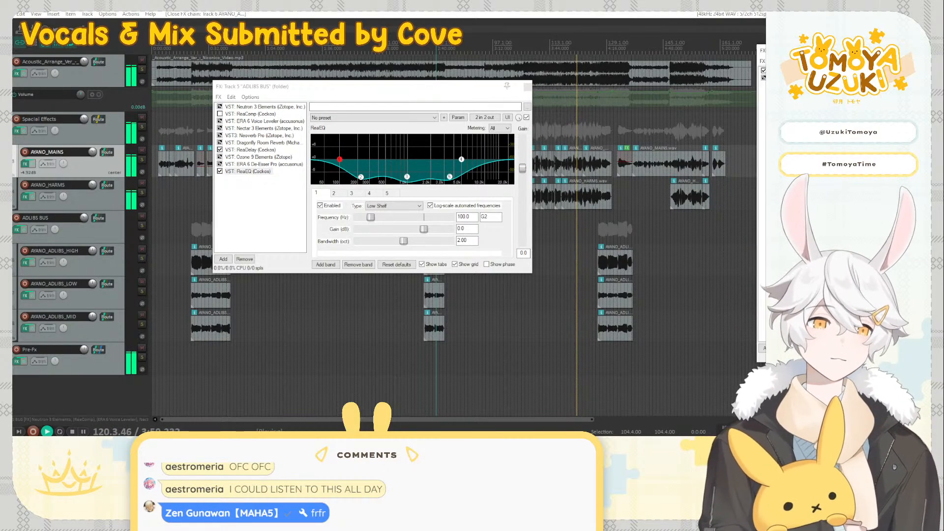
Replace ERA 6 Audio Clean-Up Assistant on AYANO_ADLIBS_MID with the copied De-plosive to Fresh Air effects, and close its chain
click(25, 328)
key(Delete)
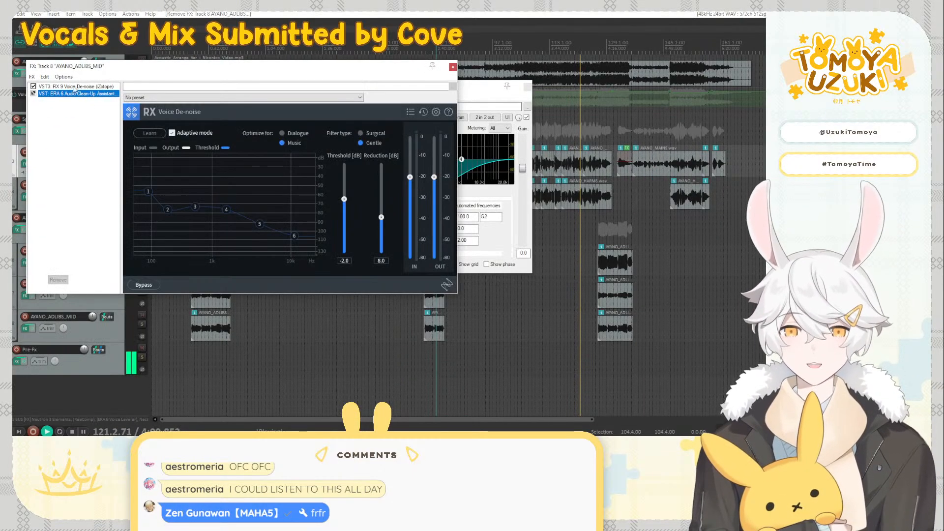
key(ctrl+v)
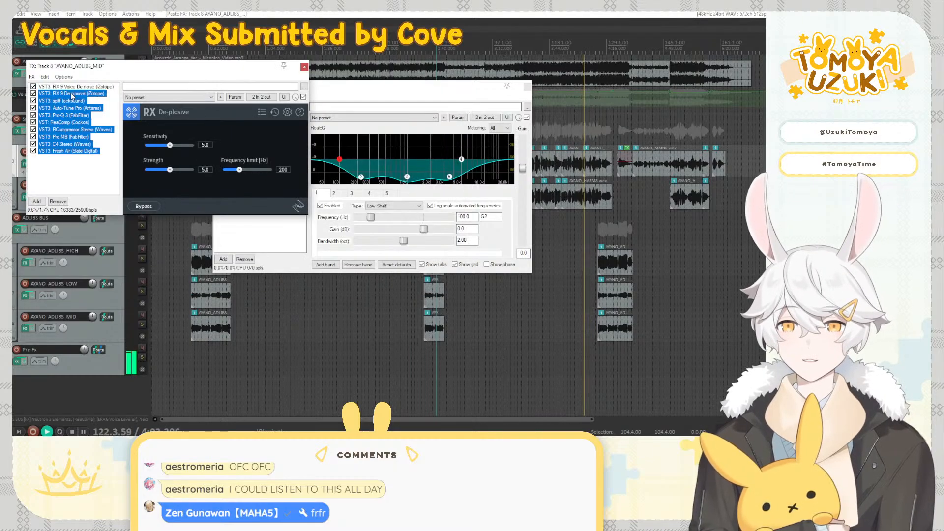
click(304, 66)
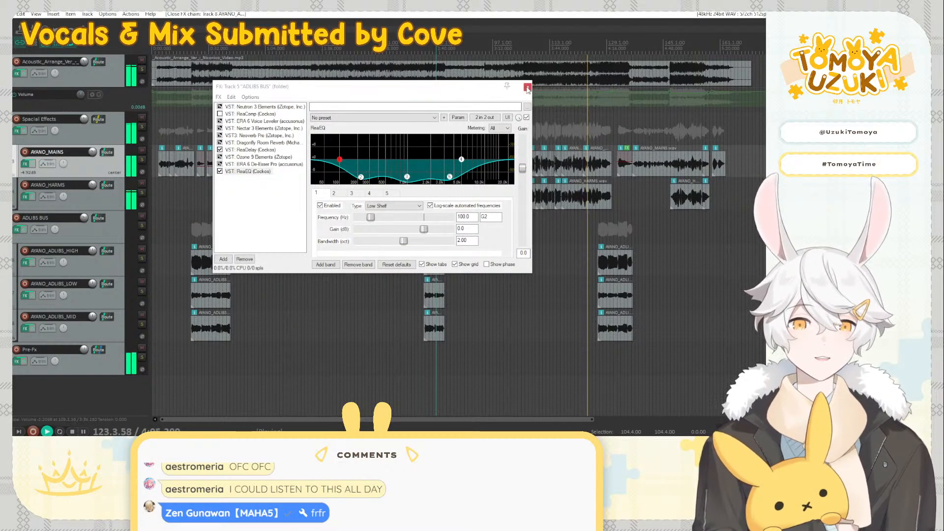
Close and reopen the ADLIBS BUS effects chain
click(526, 87)
click(18, 228)
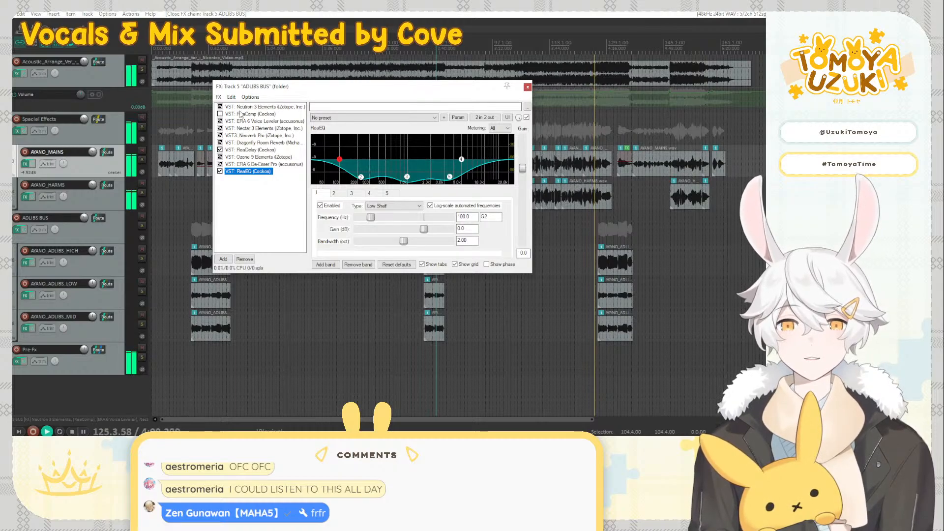
Remove every effect except ReaDelay and ReaEQ from the ADLIBS BUS track's effect chain
drag(246, 106, 253, 172)
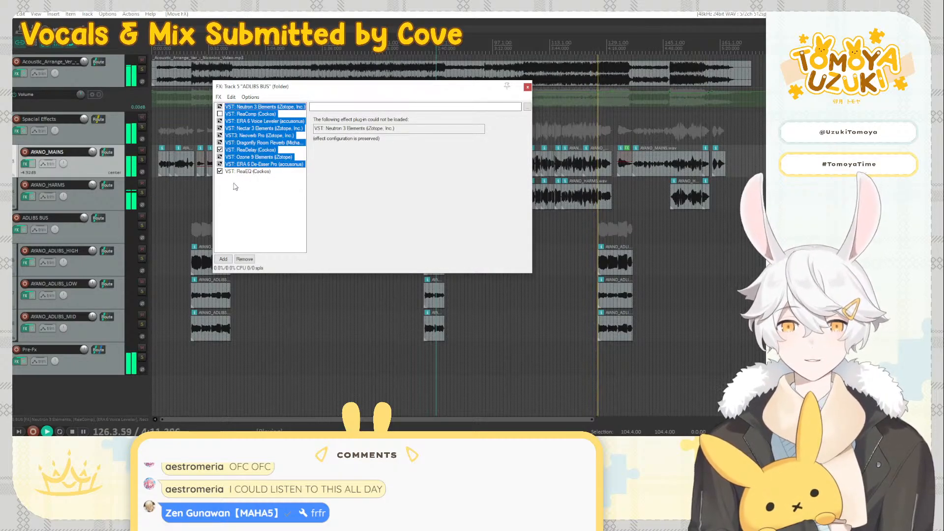
click(254, 204)
drag(233, 157, 236, 164)
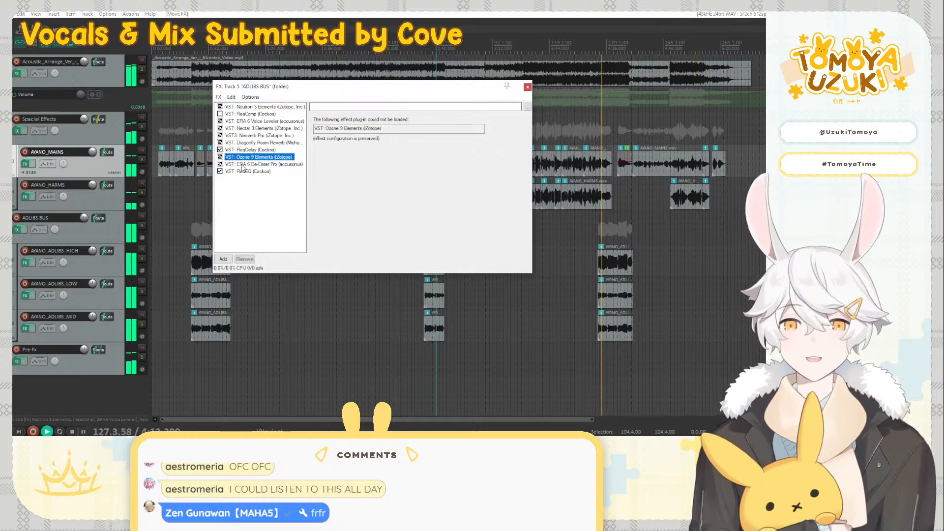
key(Delete)
drag(242, 107, 251, 143)
key(Delete)
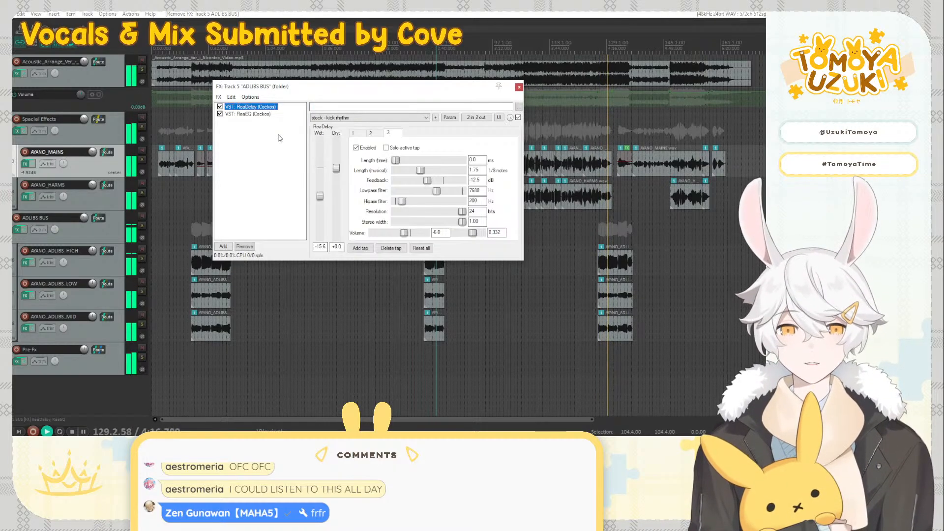
click(518, 88)
Copy the Special Effects track's Doubler4, Saturn 2, Ozone 9 Imager and Azurite to the ADLIBS BUS, placing them above ReaDelay
click(16, 130)
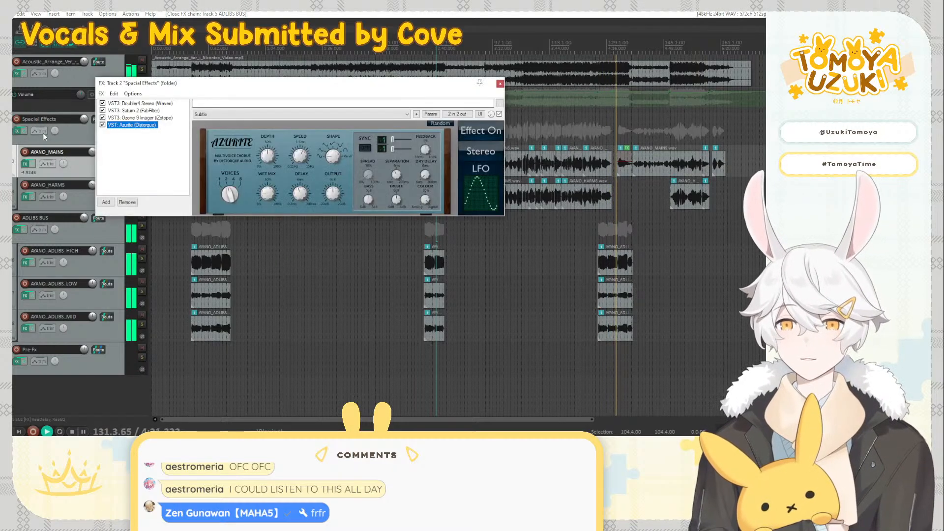
shift+click(145, 104)
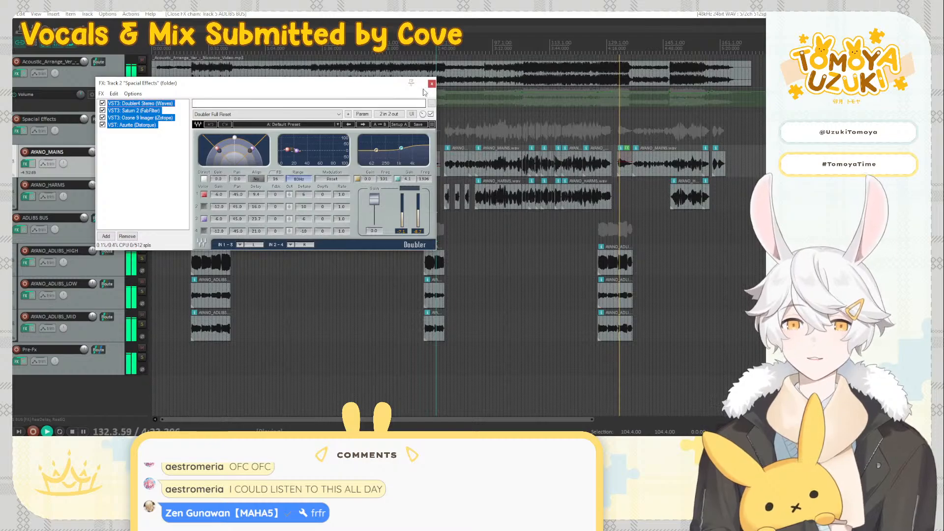
click(432, 83)
click(16, 229)
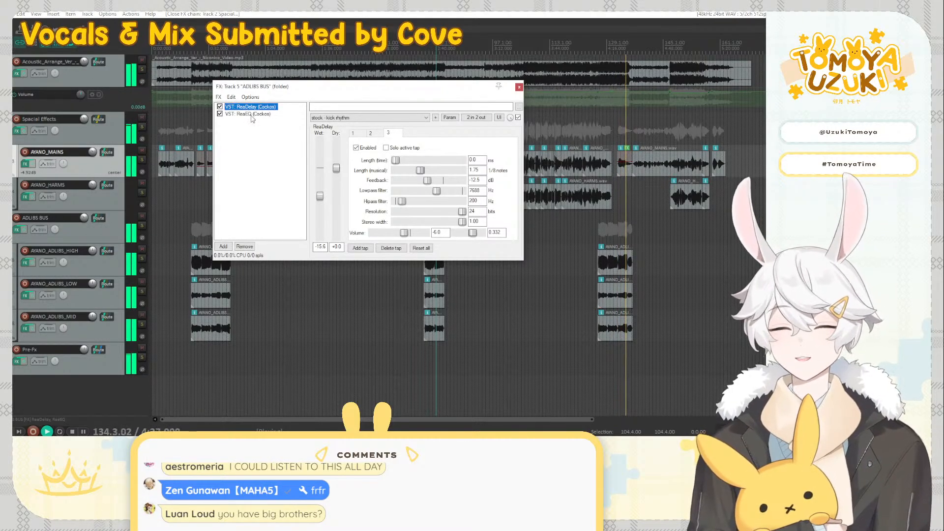
key(ctrl+v)
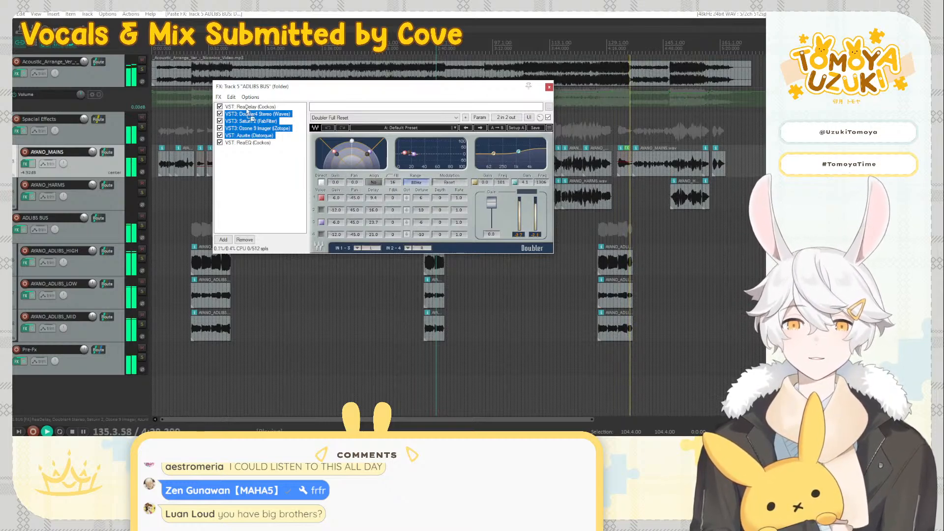
drag(248, 113, 264, 107)
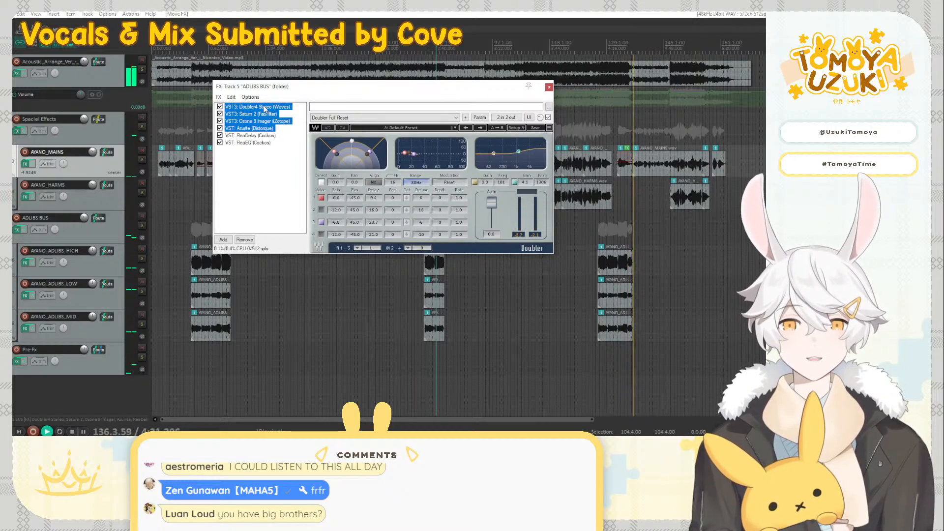
click(549, 87)
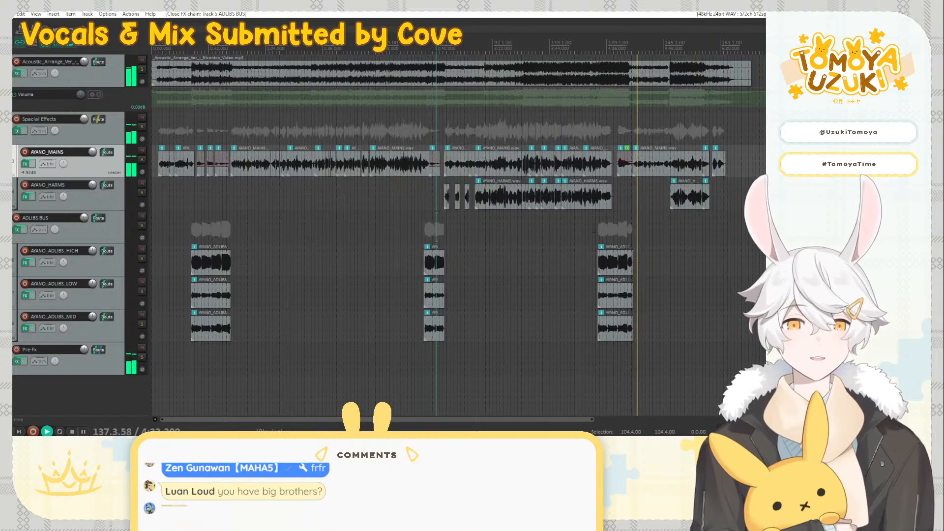
Solo the ADLIBS BUS, play it from bar 127 and slightly lower the drive in its Saturn 2 effect
click(595, 229)
key(space)
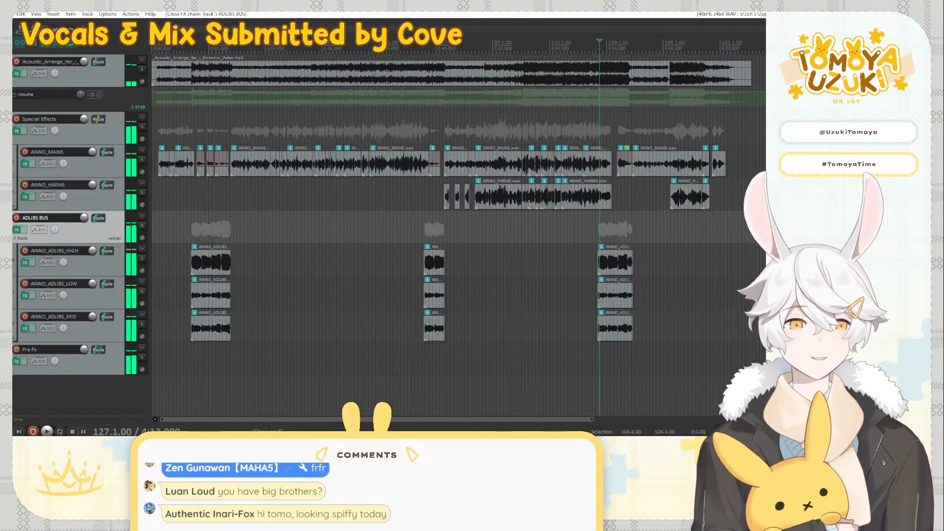
click(142, 225)
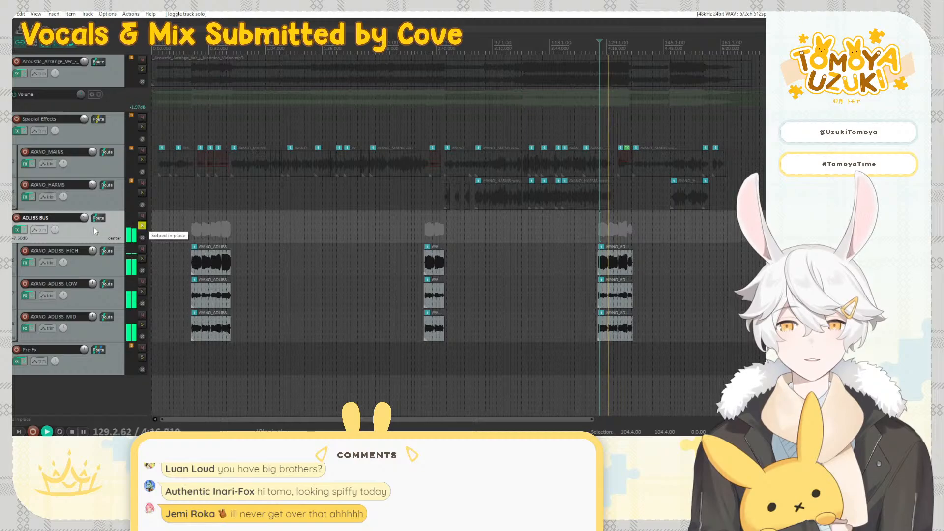
click(17, 229)
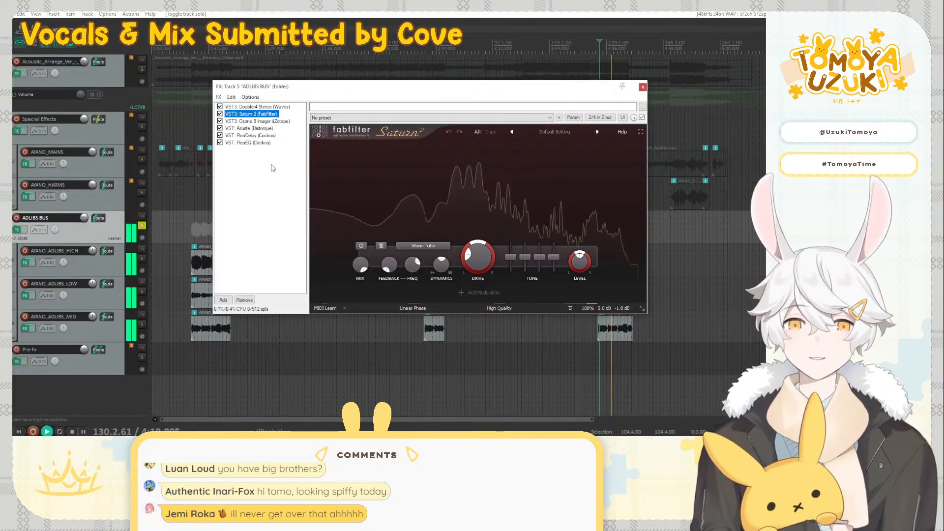
drag(476, 259, 475, 263)
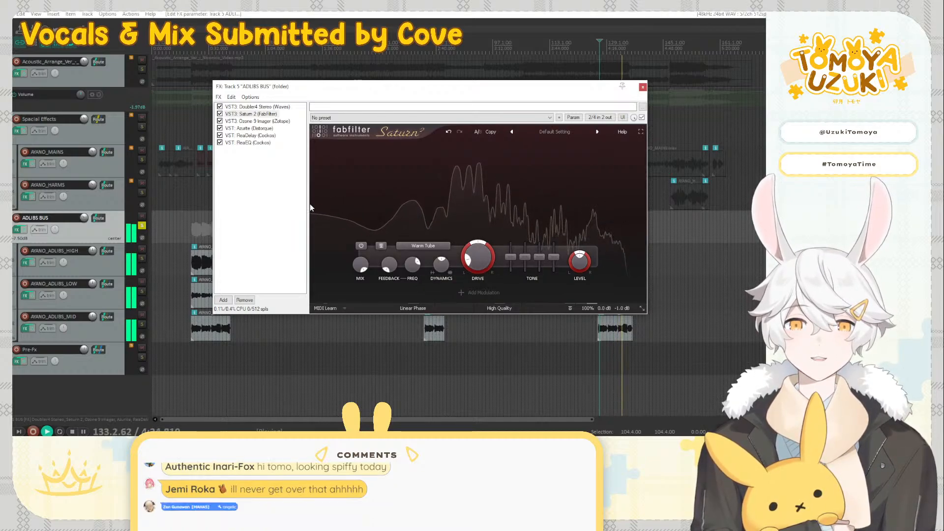
Compare the ADLIBS BUS with ReaDelay bypassed and enabled, leave it enabled, and unsolo the bus
drag(323, 93, 218, 118)
click(150, 144)
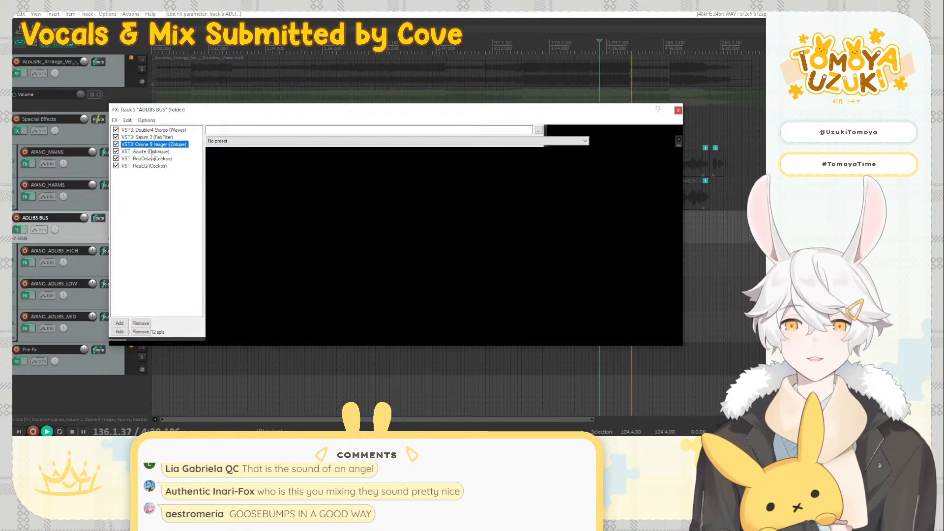
click(152, 152)
click(150, 159)
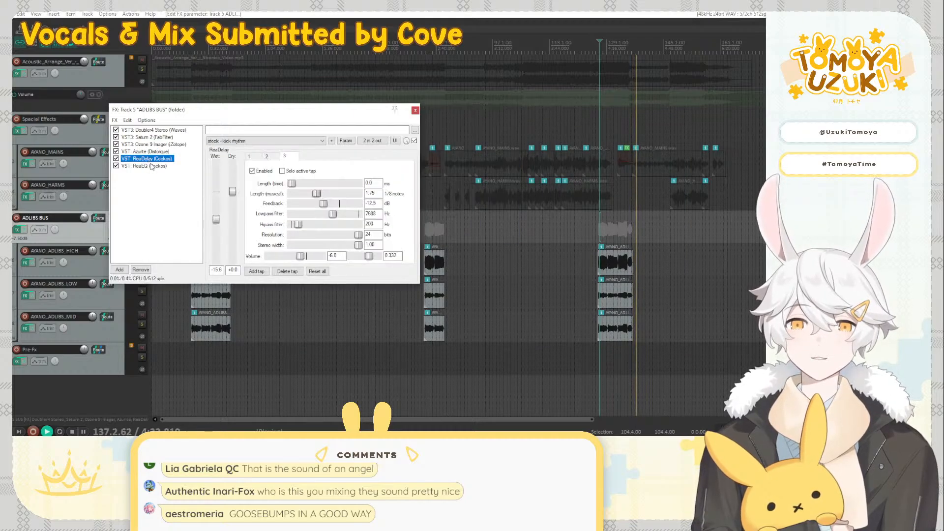
click(116, 159)
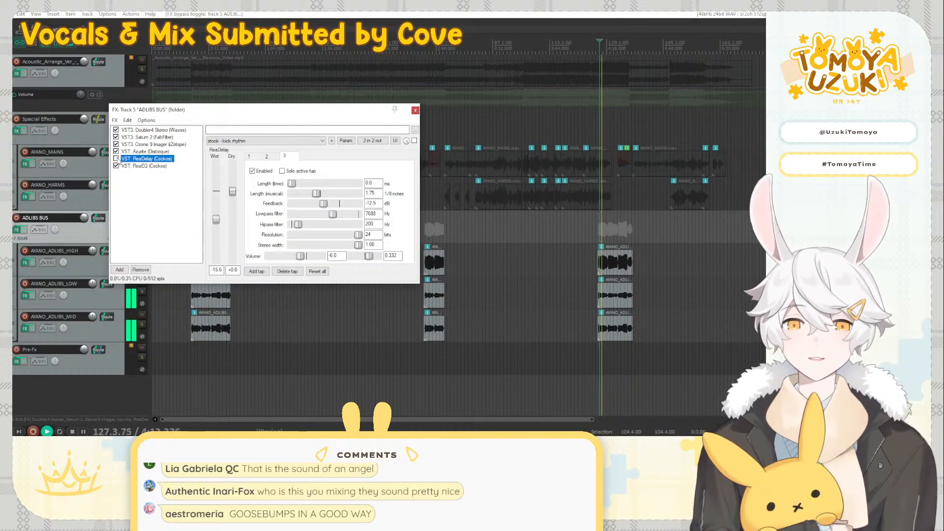
click(116, 159)
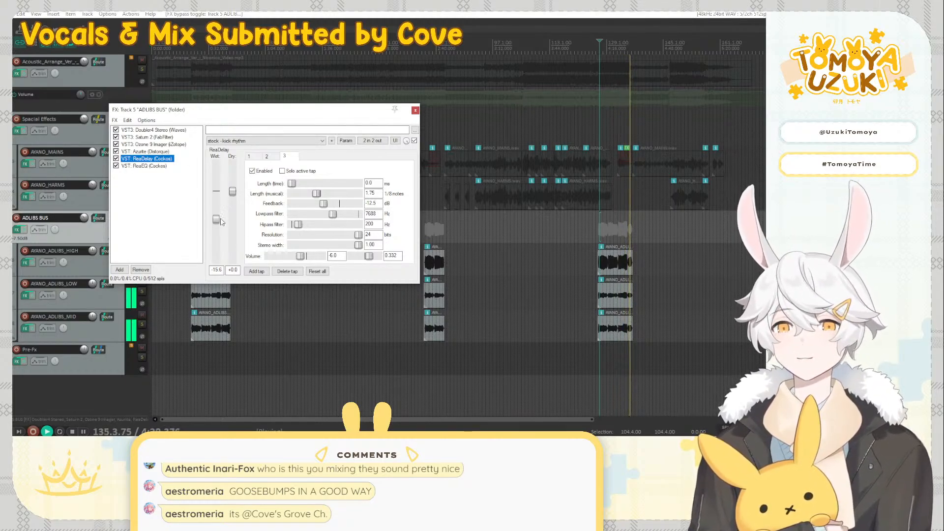
click(414, 110)
click(142, 225)
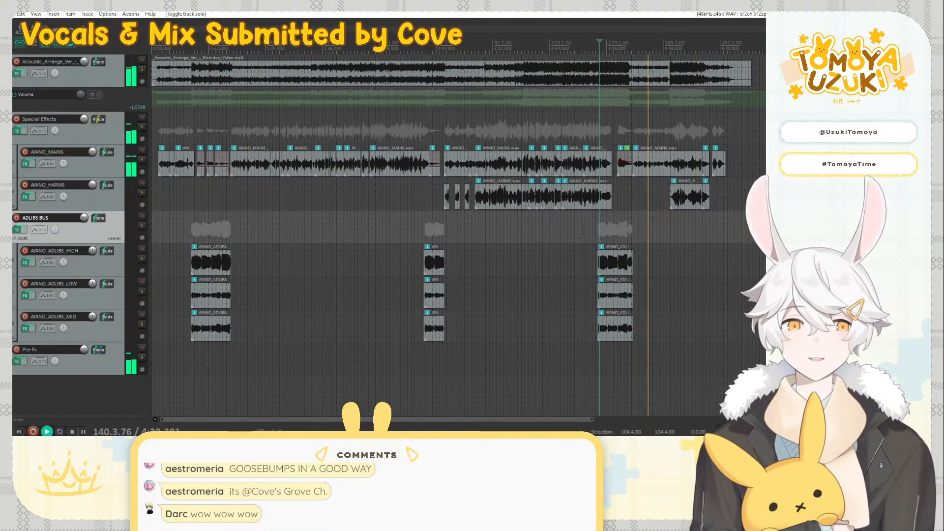
Check the Pro-C 2 compressor on the Pre-Fx track
click(92, 359)
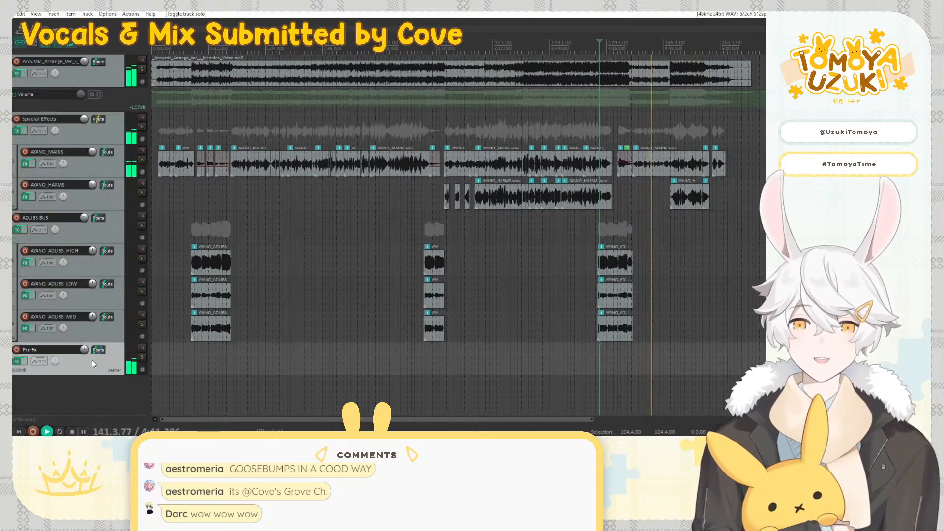
click(17, 361)
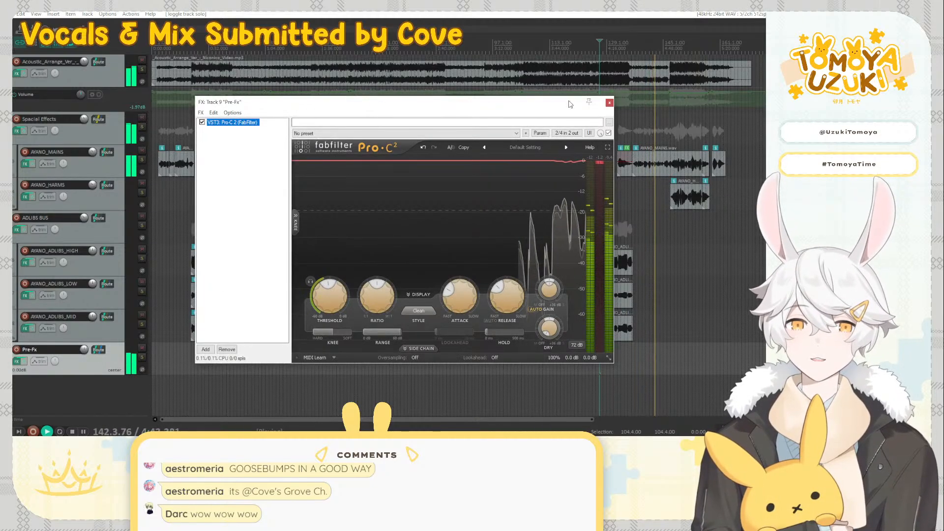
key(Escape)
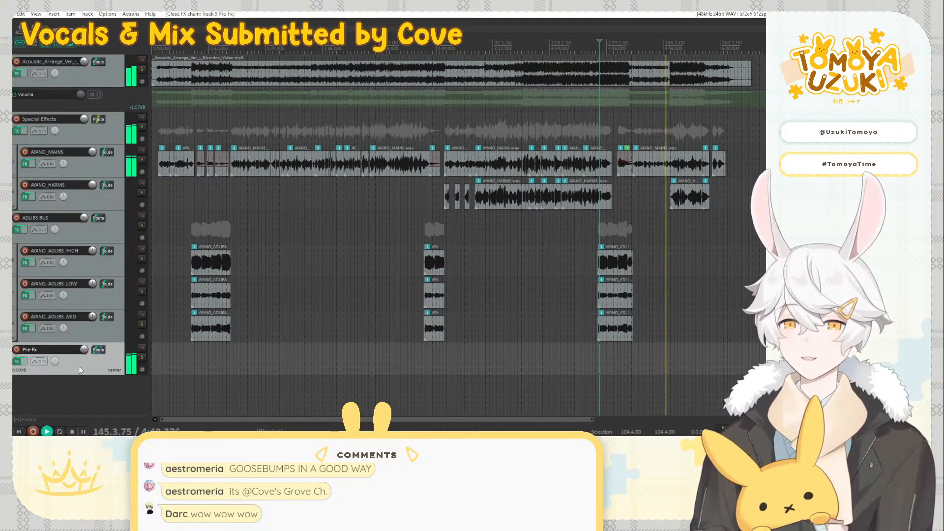
Add a new track below Pre-Fx and name it "Maser Vocals"
double_click(76, 379)
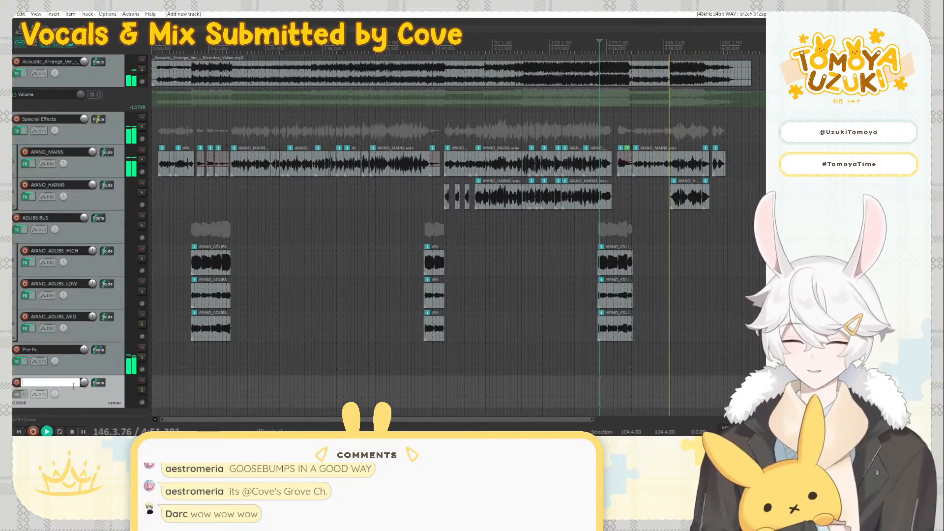
text(Maser Vocals)
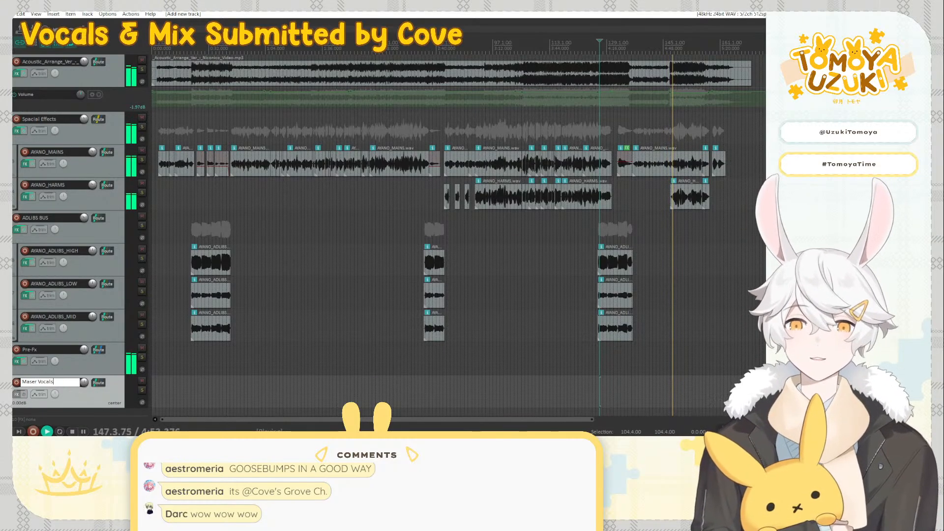
key(Return)
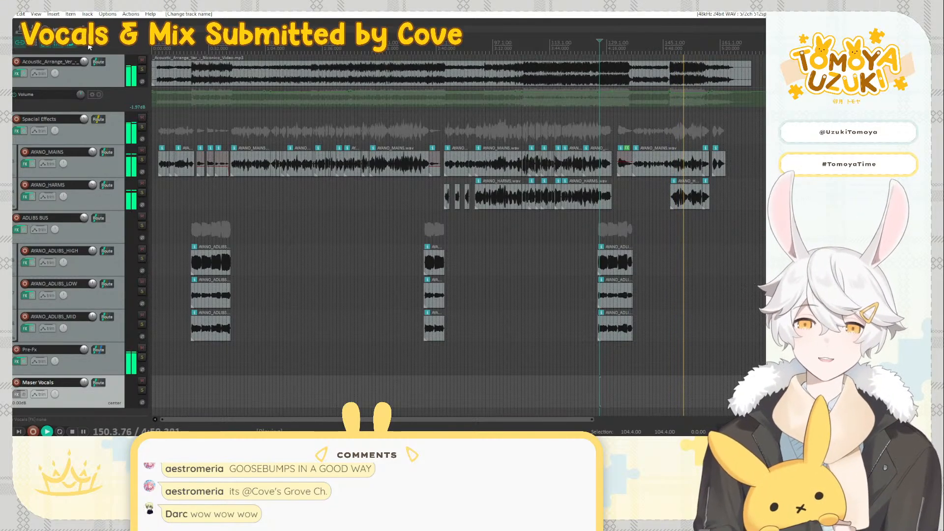
Raise the acoustic backing track's volume to about -4.4 dB and remove Neutron 3 Elements from its effect chain
mouse_move(84, 63)
drag(84, 62, 83, 57)
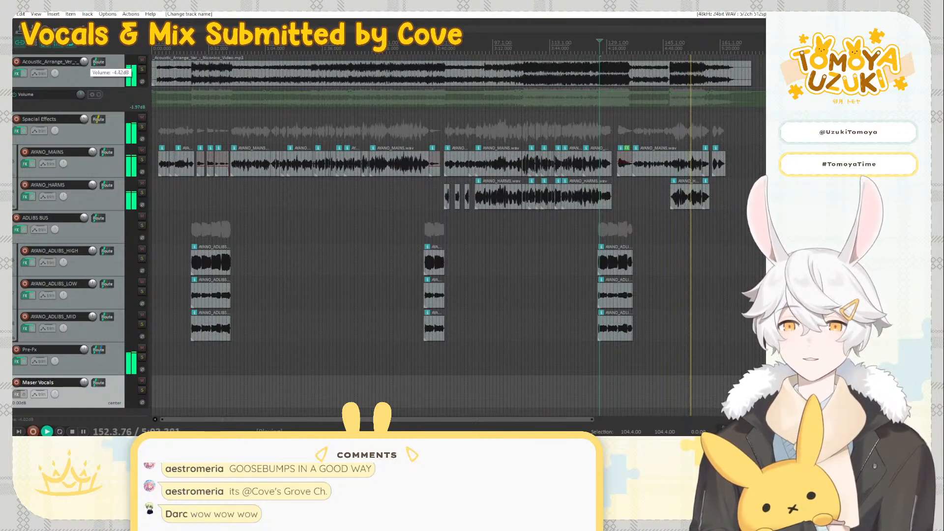
click(17, 74)
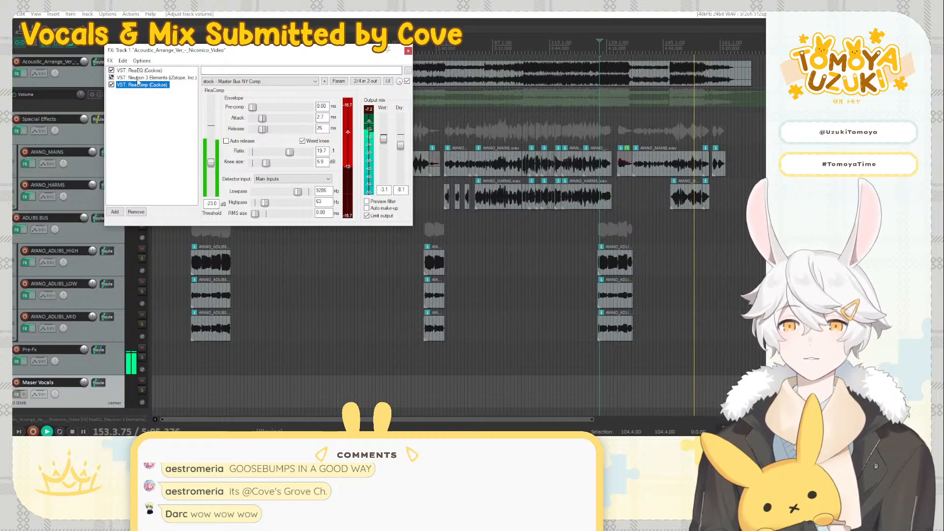
click(135, 77)
key(Delete)
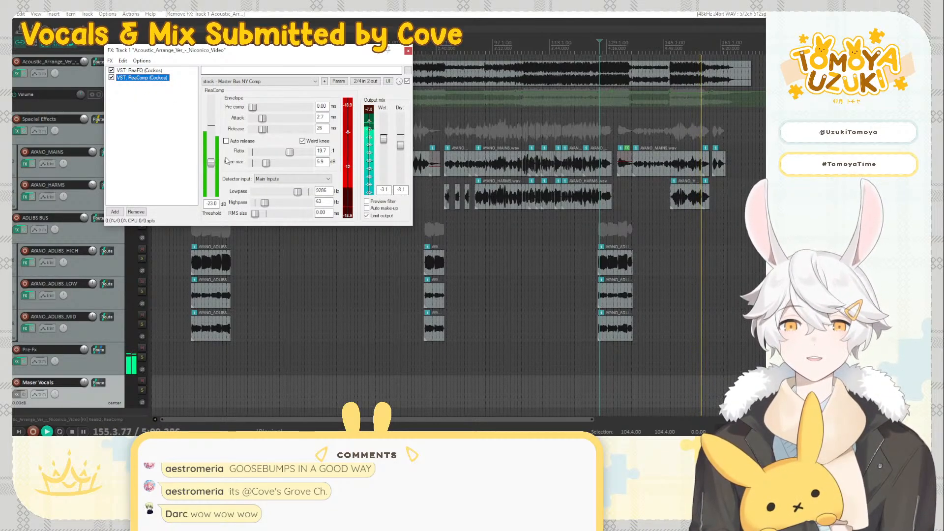
click(407, 51)
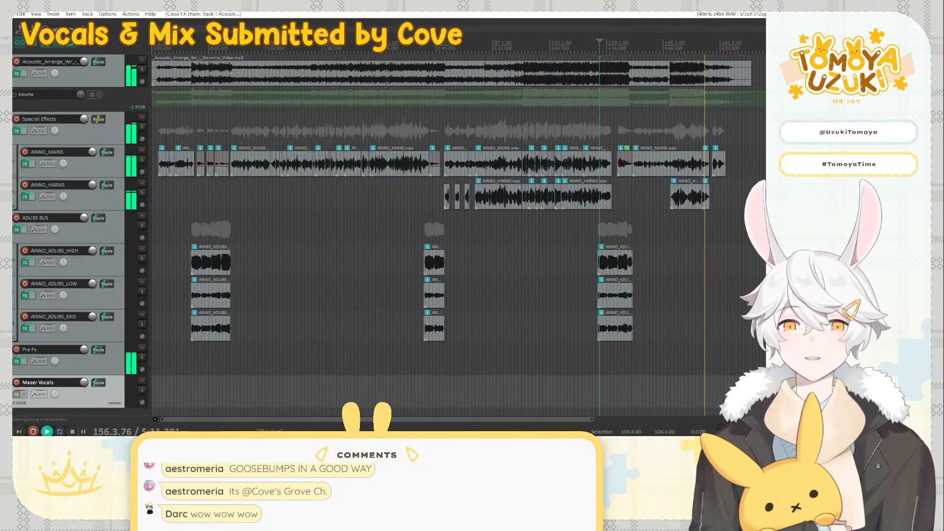
Set the ReaComp threshold on the acoustic backing track to -16.0 dB
click(17, 73)
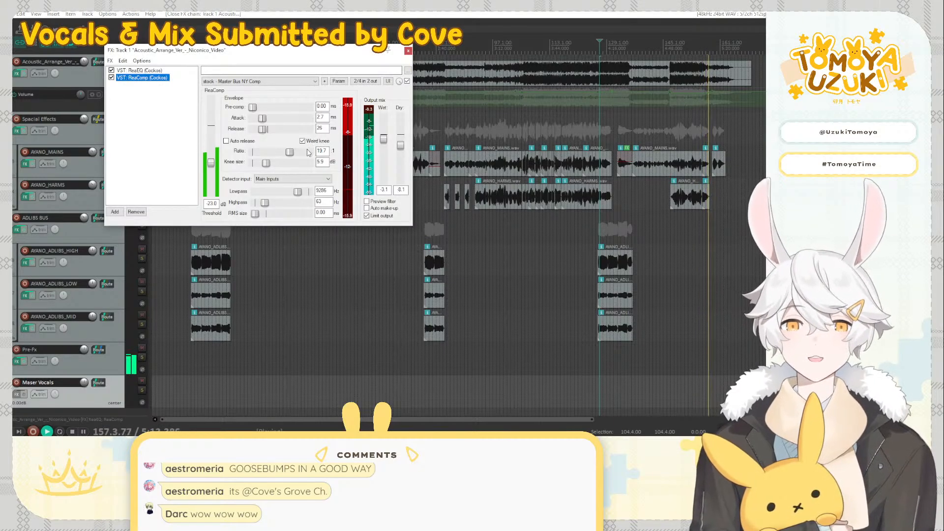
drag(211, 162, 212, 161)
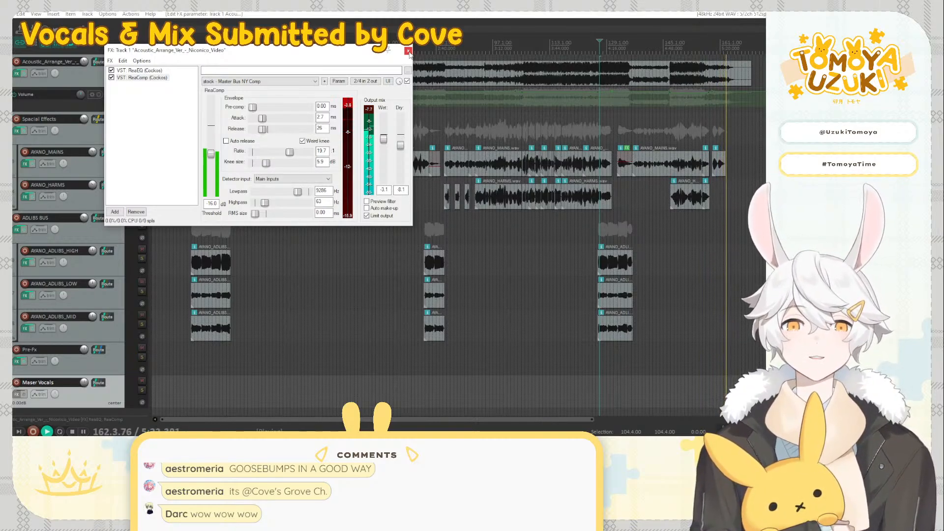
click(408, 51)
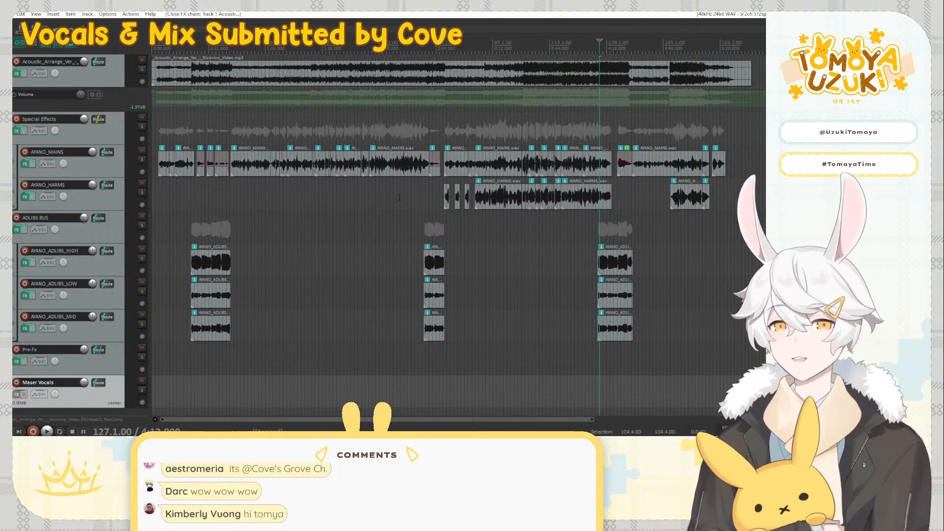
Add the VST3 Ozone 9 Dynamic EQ to the Maser Vocals track while the song plays, finding it with "dynamic eq"
click(16, 394)
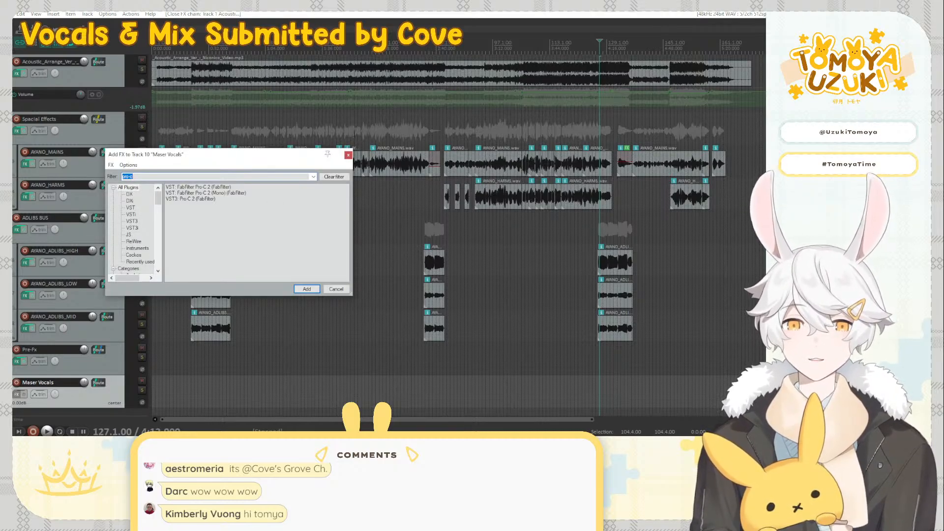
click(354, 135)
double_click(146, 177)
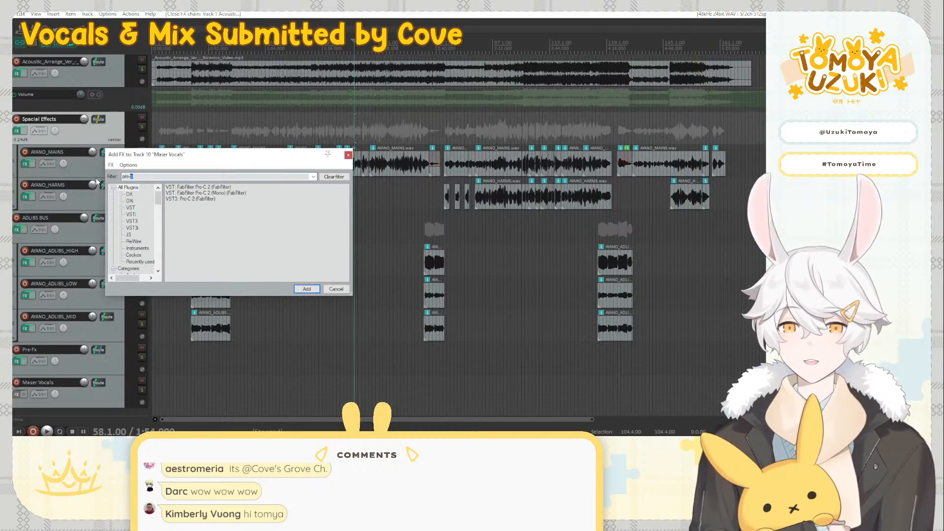
click(290, 130)
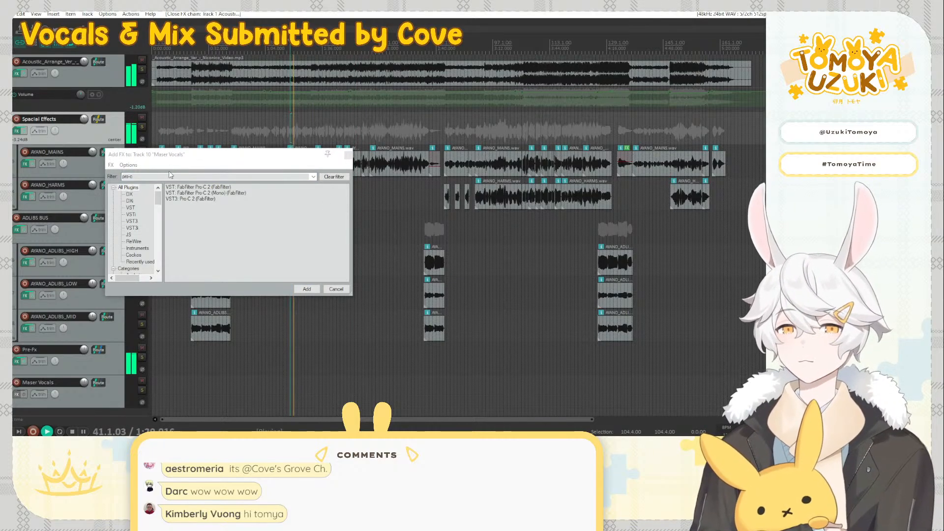
click(126, 157)
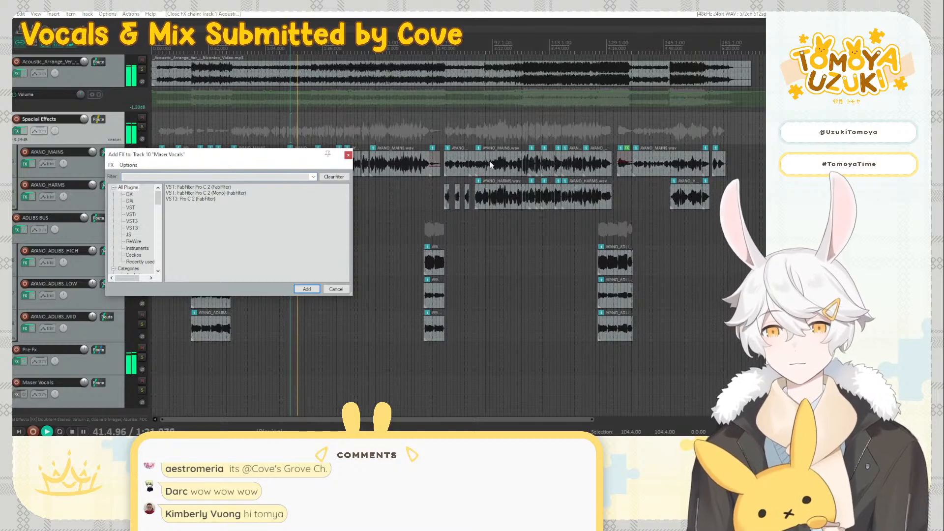
key(BackSpace)
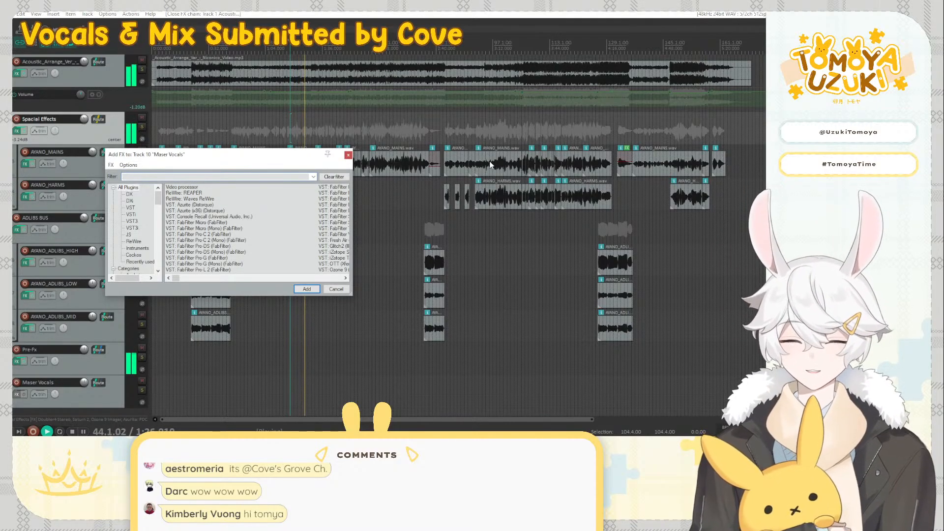
key(BackSpace)
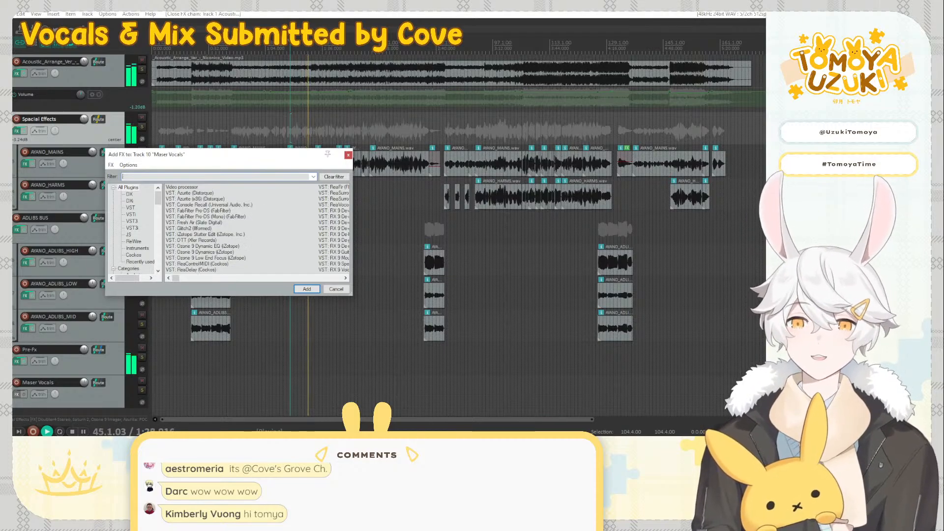
text(dynamic eq)
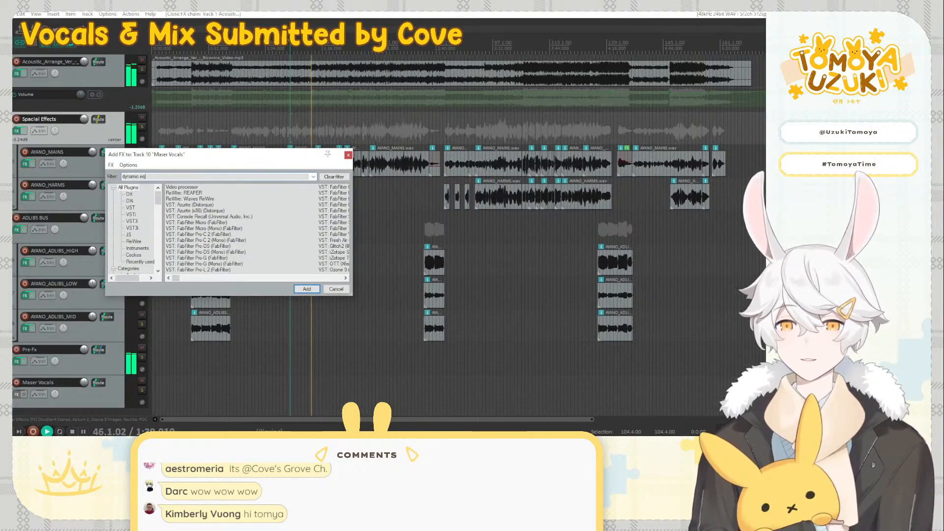
click(206, 211)
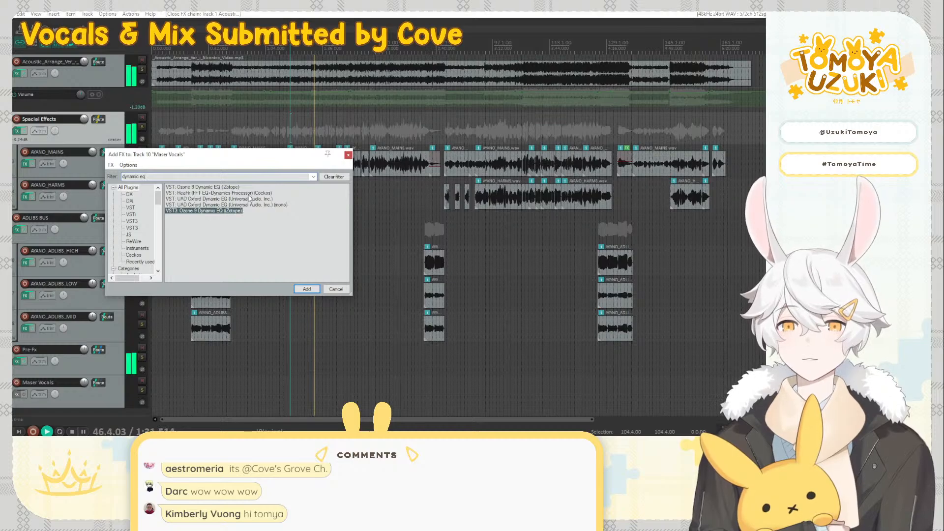
key(Return)
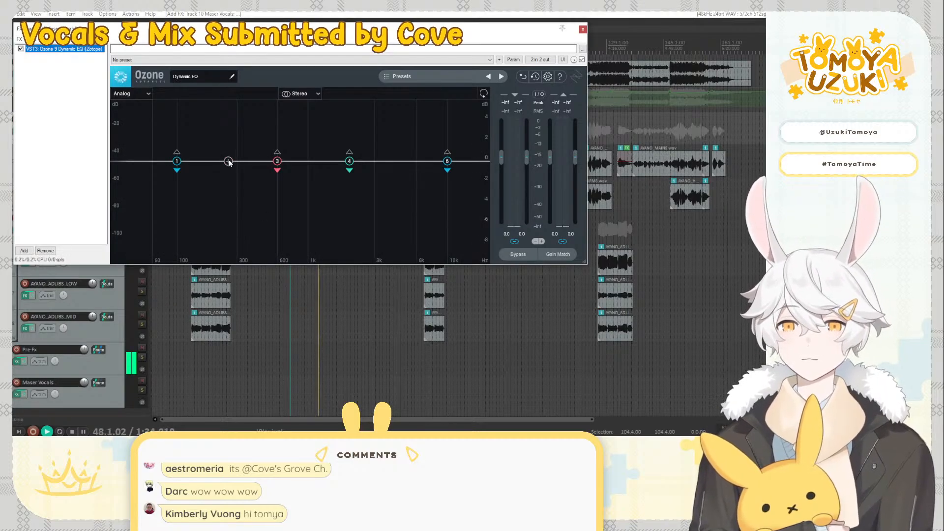
Add EQ bands 2 and 5 at about 248 Hz and 4027 Hz, and set bands 2 and 3 to -2.0 dB gain
click(229, 161)
click(392, 161)
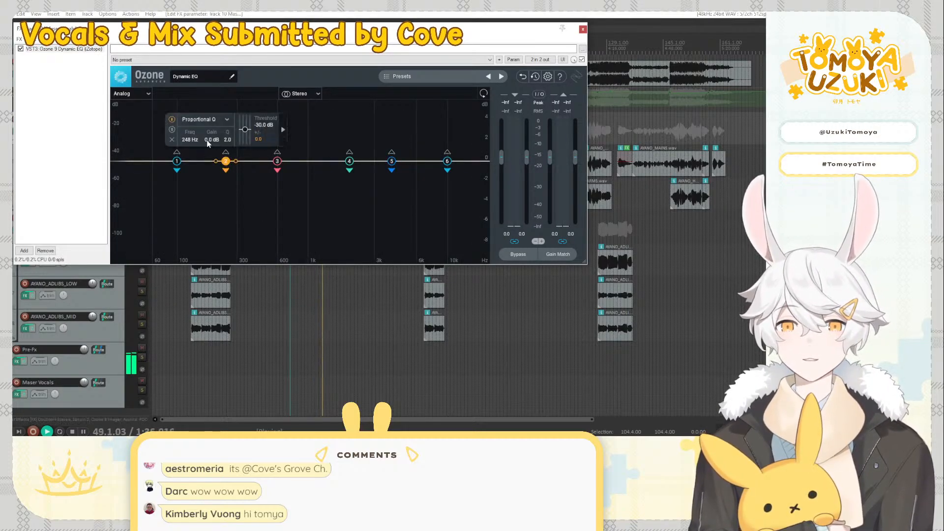
key(Return)
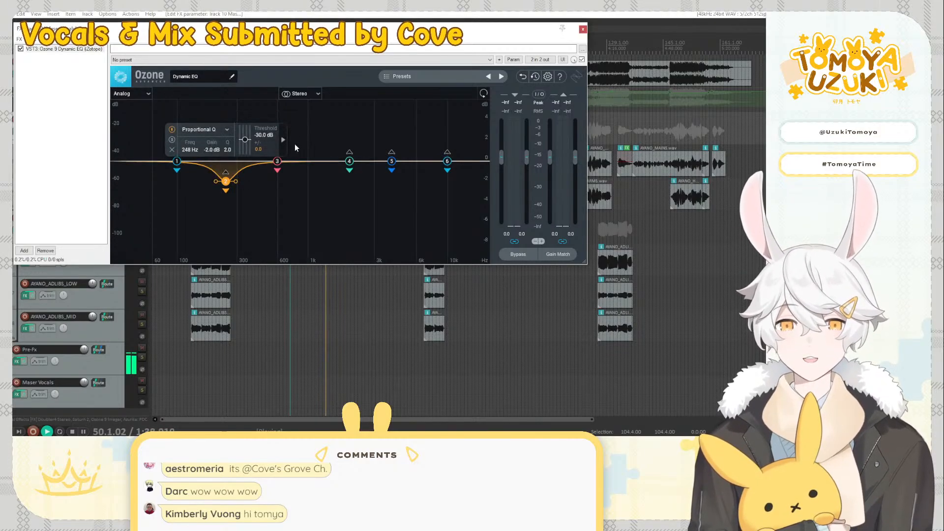
click(278, 159)
click(262, 141)
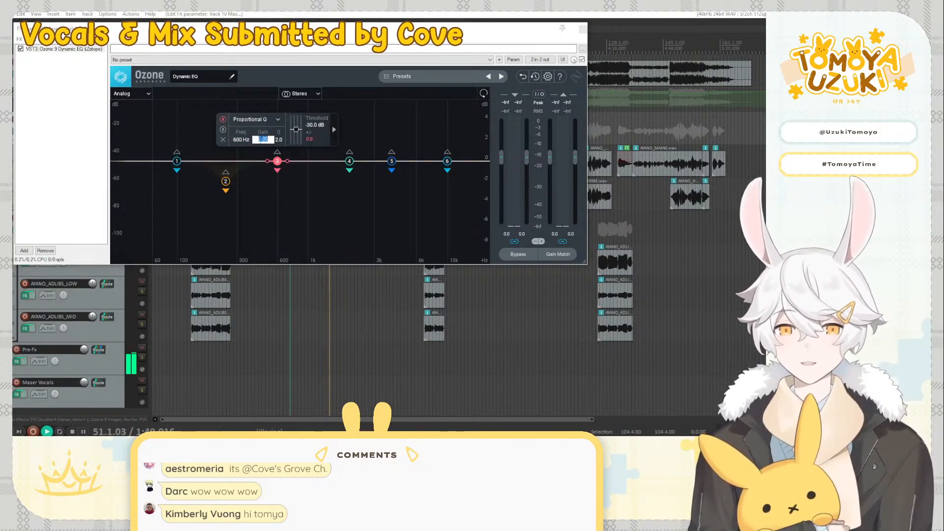
text(-2)
key(Return)
Set the gain of EQ bands 4 and 5 to -2.0 dB and close the effect chain
click(350, 160)
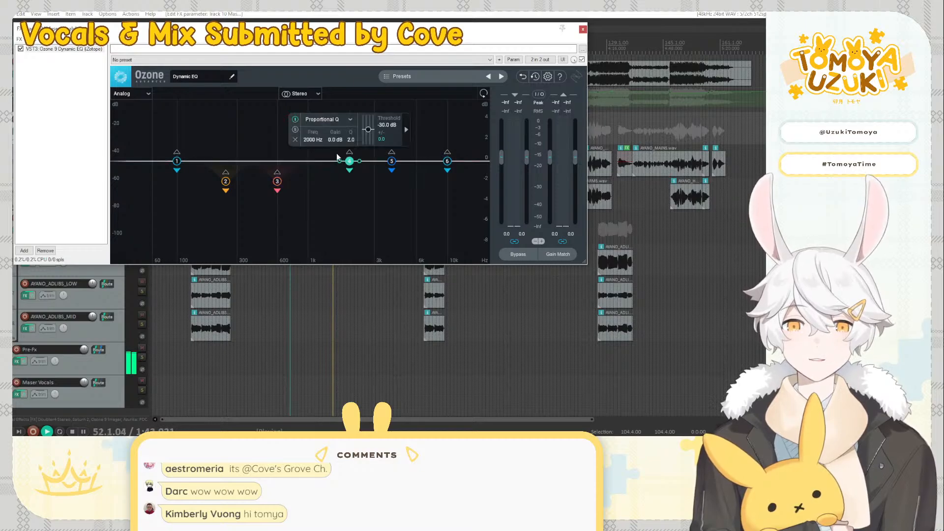
click(335, 139)
text(-2)
key(Return)
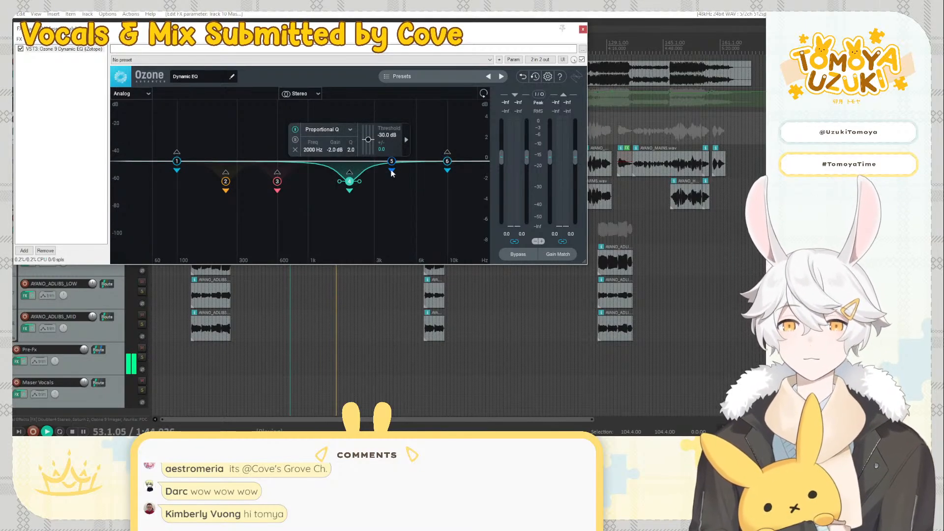
click(392, 161)
click(377, 140)
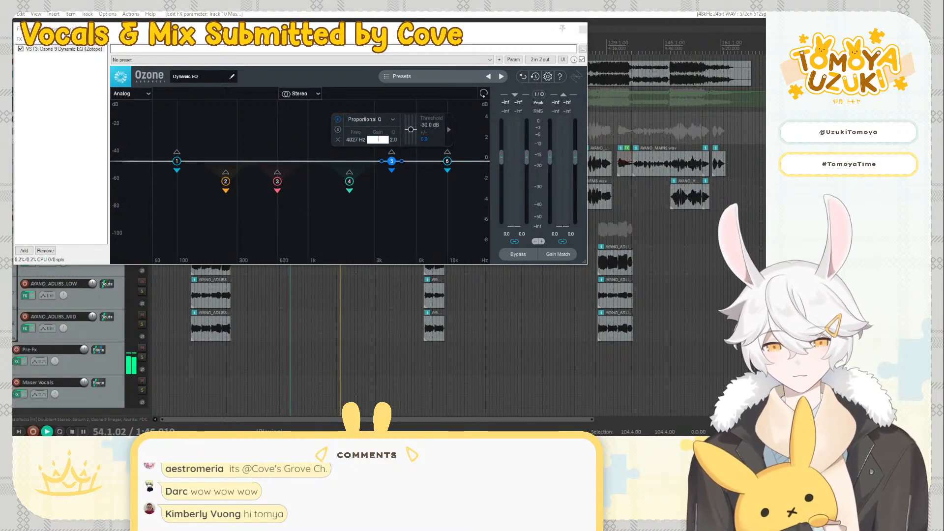
text(-2)
key(Return)
key(Escape)
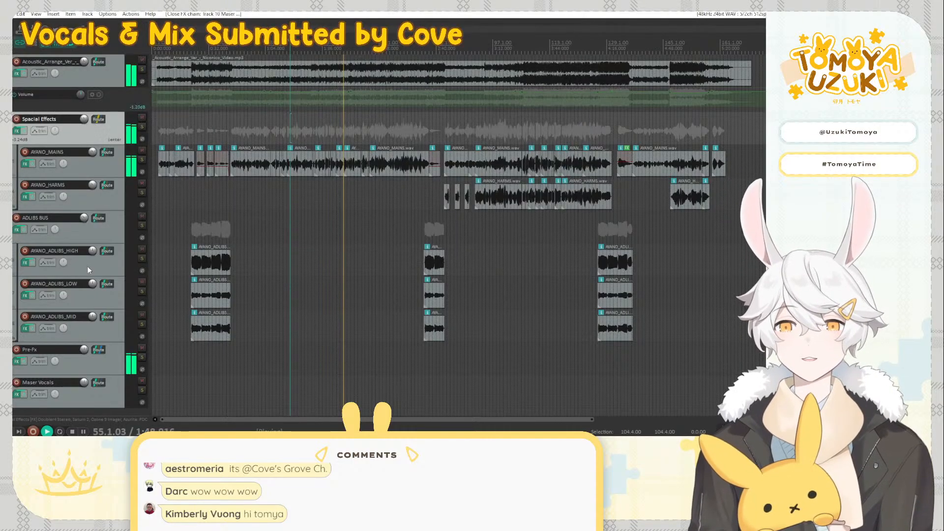
Turn off the ADLIBS BUS master send and route the bus to the Pre-Fx track instead
click(99, 218)
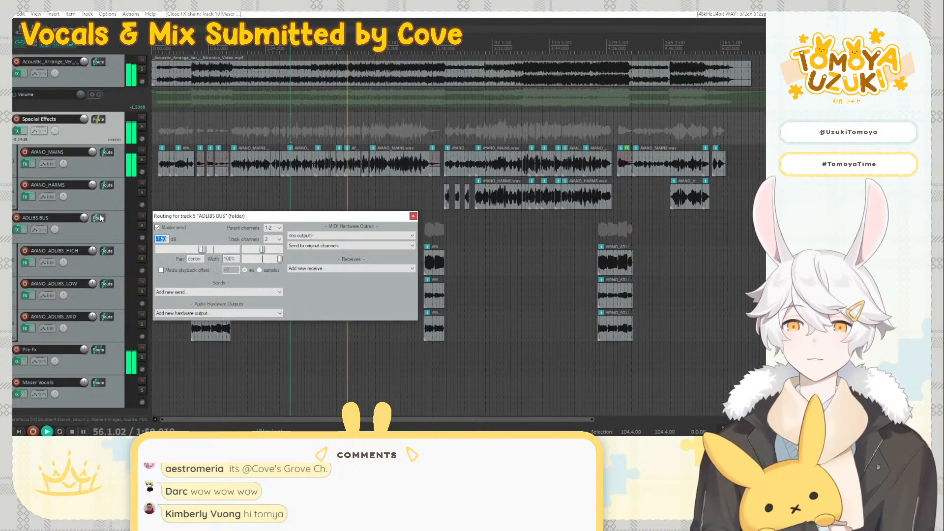
click(162, 227)
click(185, 292)
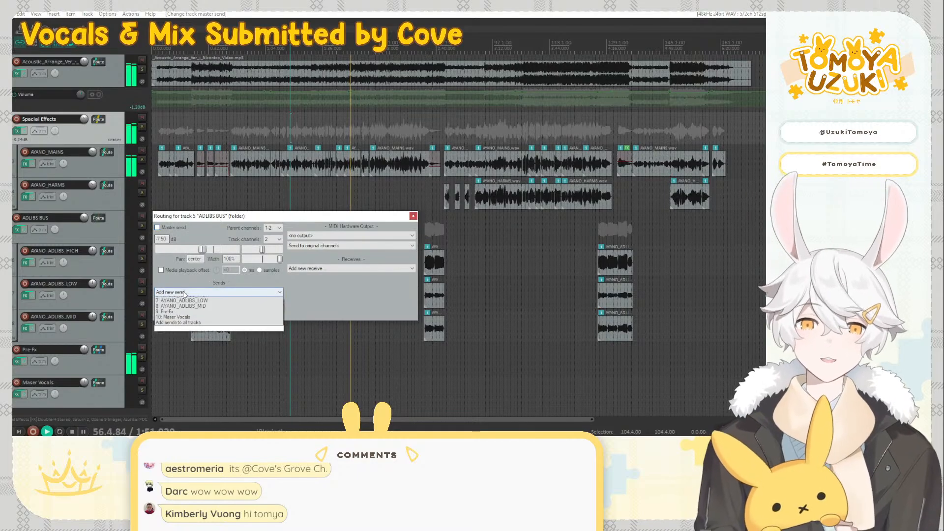
click(178, 338)
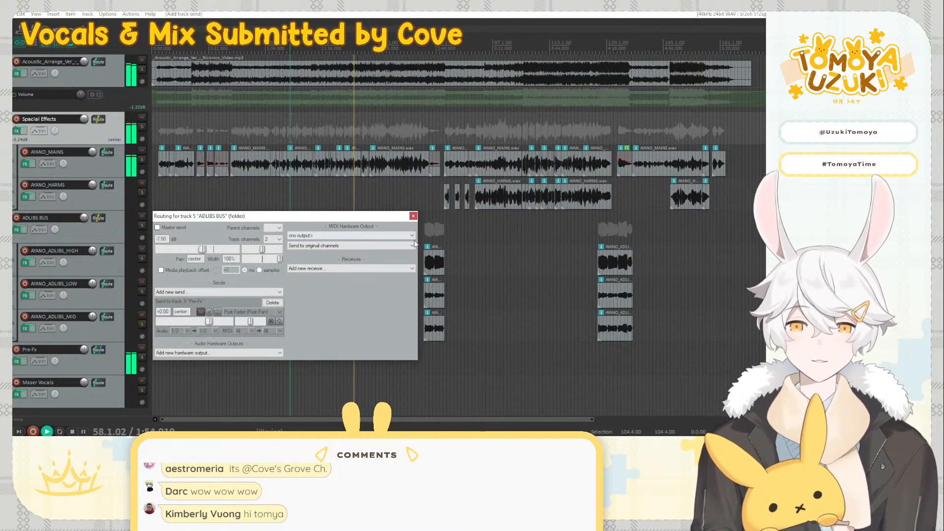
click(413, 215)
Turn off the Pre-Fx master send and route the track to Maser Vocals instead
click(98, 350)
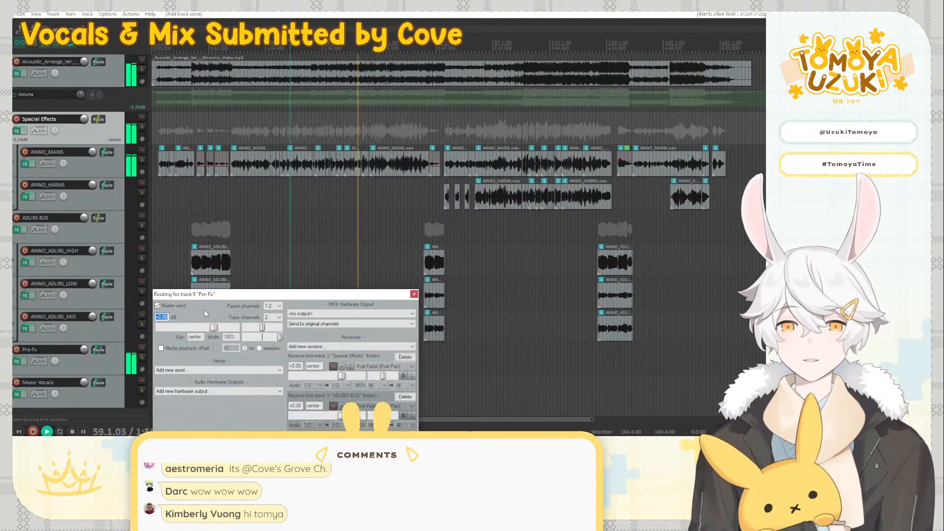
click(193, 369)
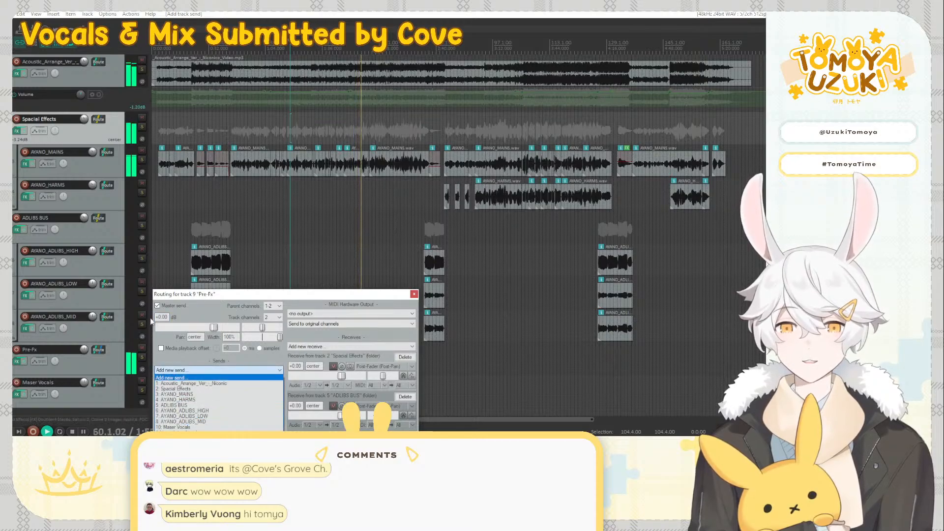
click(176, 326)
click(157, 307)
click(189, 370)
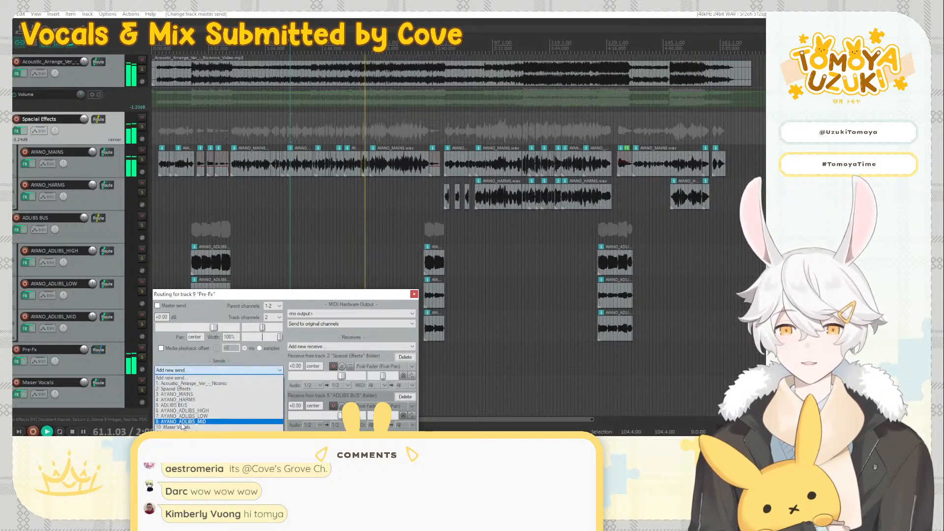
click(184, 421)
click(414, 288)
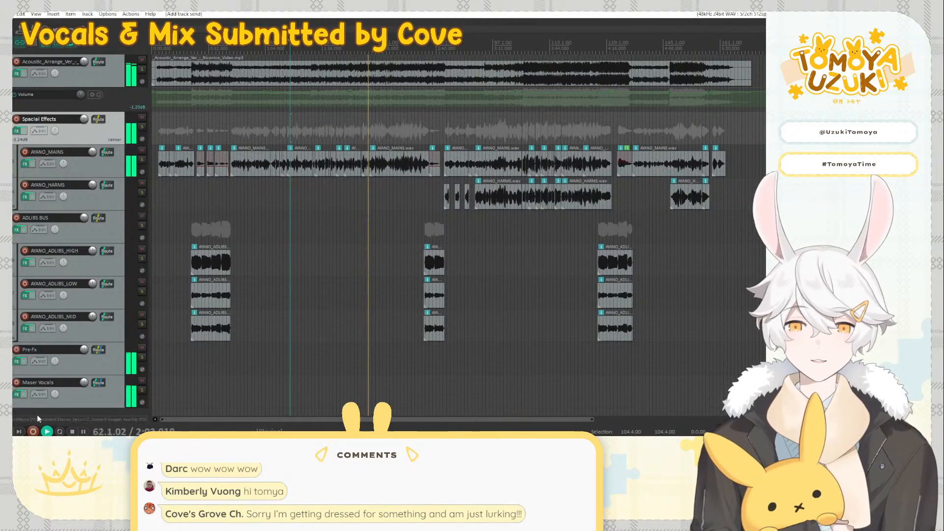
Widen bands 2 to 5 of the Maser Vocals dynamic EQ, with Q about 0.6 for band 3 and 0.5 for bands 4 and 5
click(17, 394)
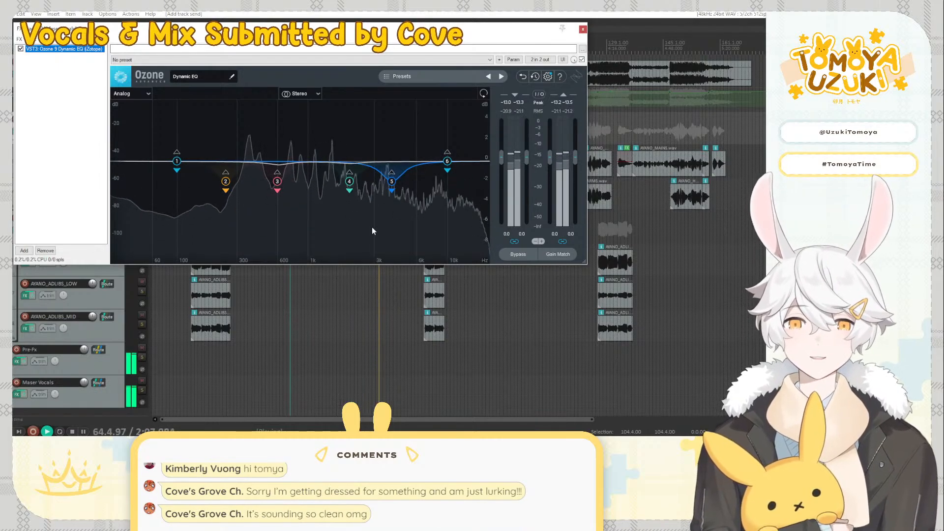
click(350, 181)
click(226, 181)
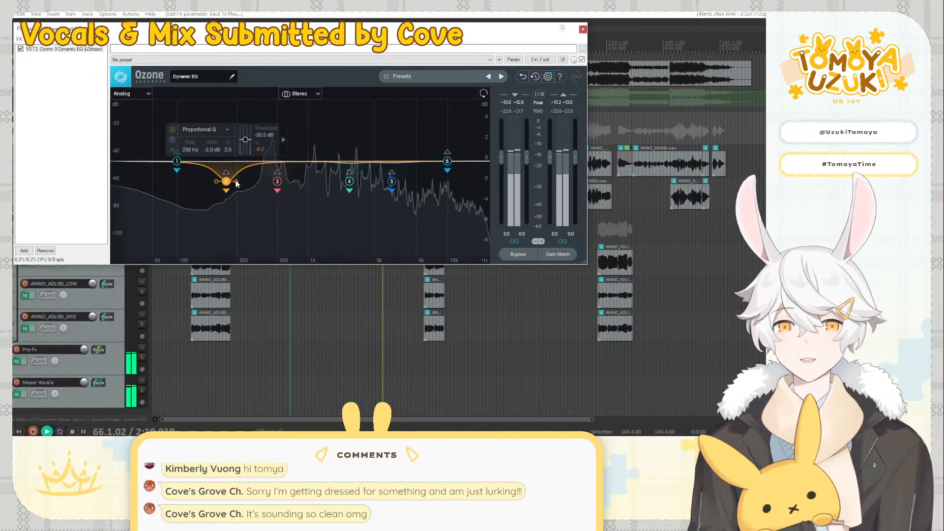
click(278, 181)
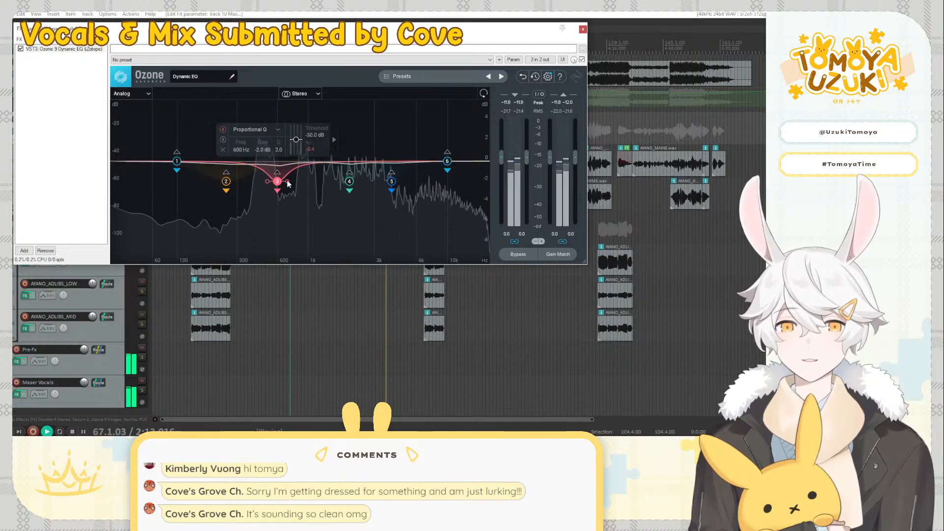
click(348, 182)
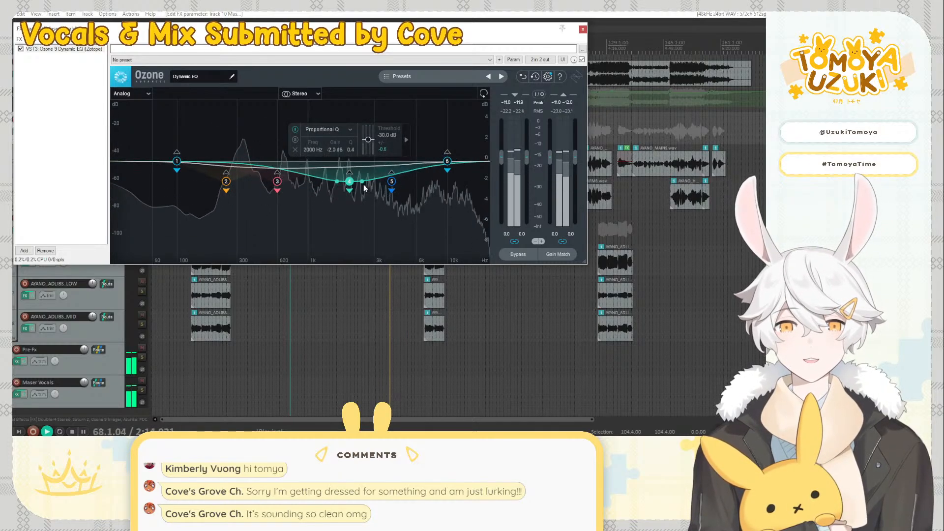
click(392, 181)
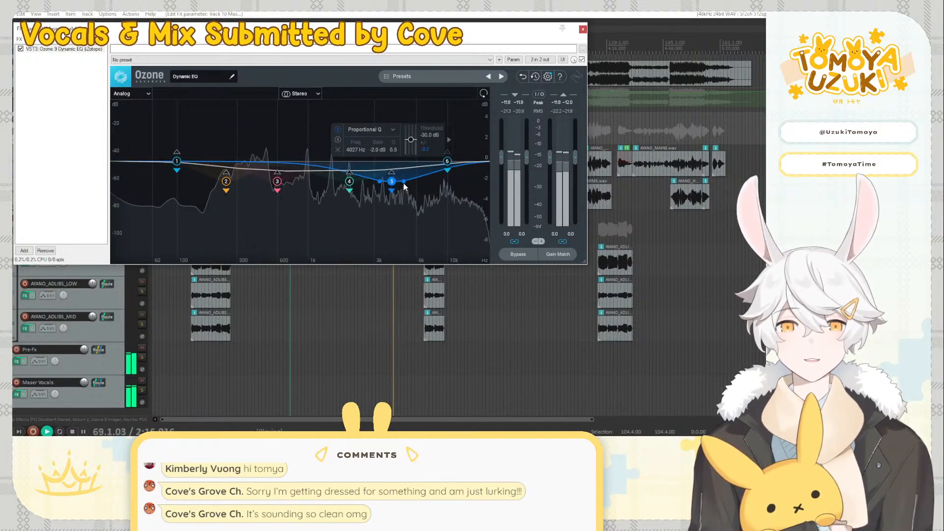
Lower the Baxandall Treble band 6 to about -3.2 dB and adjust band 3's gain to about -2.1 dB
drag(447, 161, 443, 194)
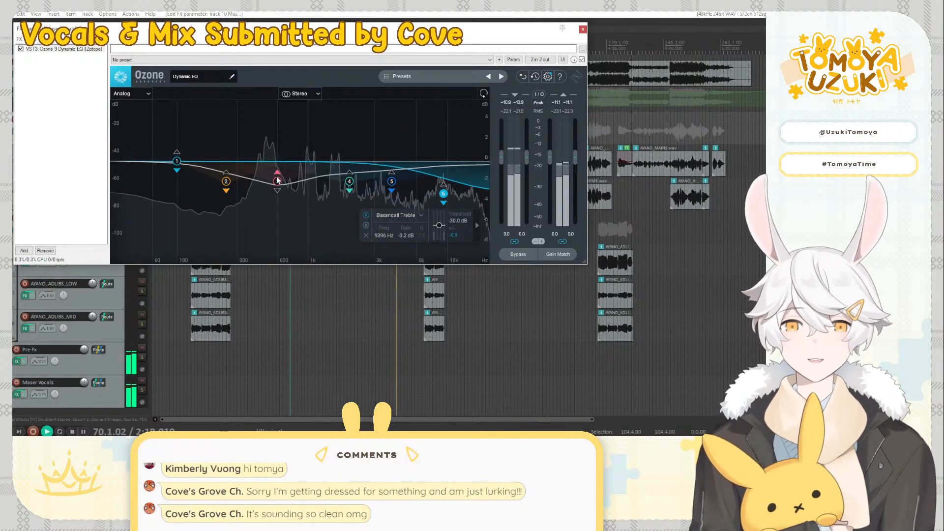
click(277, 191)
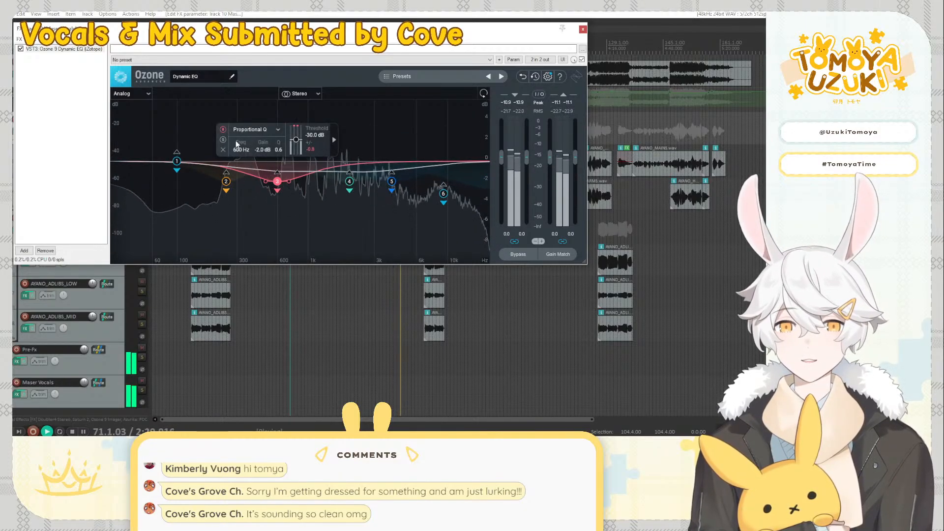
mouse_move(278, 187)
mouse_down()
mouse_move(286, 202)
mouse_move(278, 181)
mouse_up()
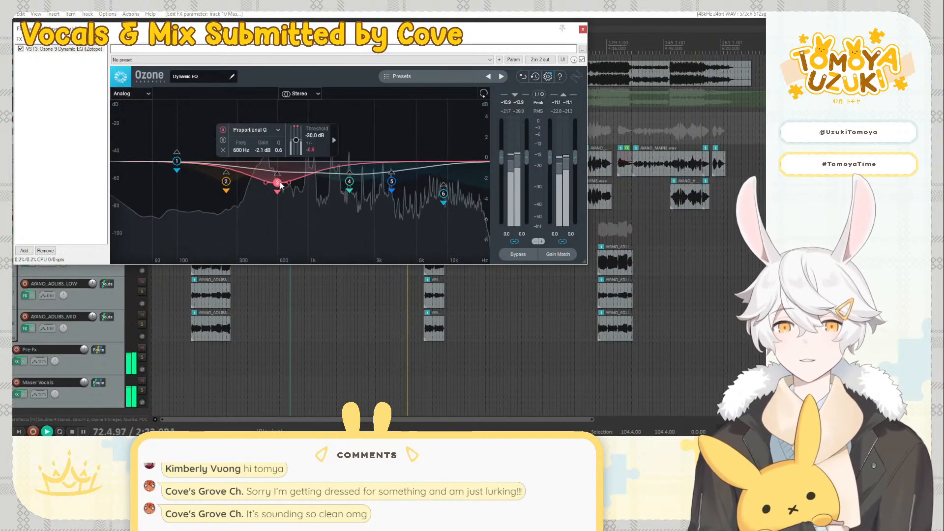
Solo EQ bands 5 and 4 in turn to audition their frequency ranges, and switch the soloing off again
click(391, 181)
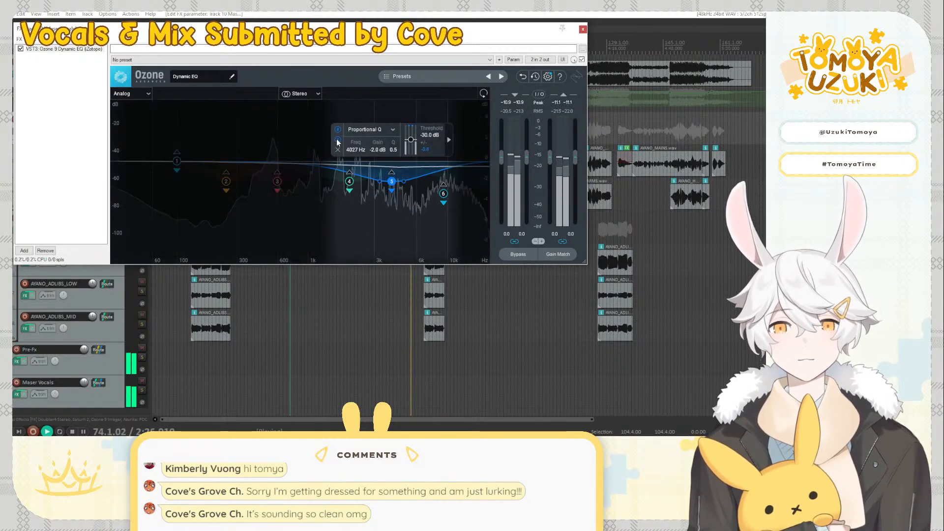
click(350, 183)
click(294, 140)
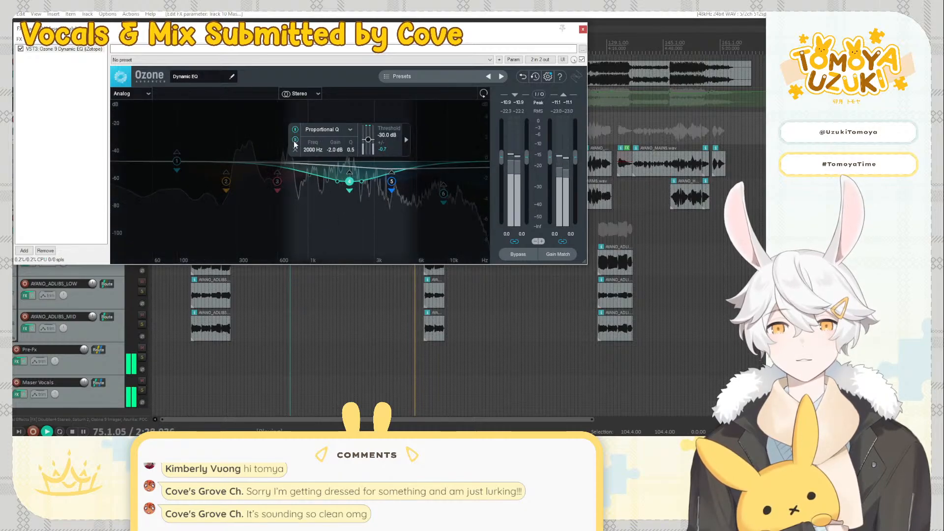
click(295, 140)
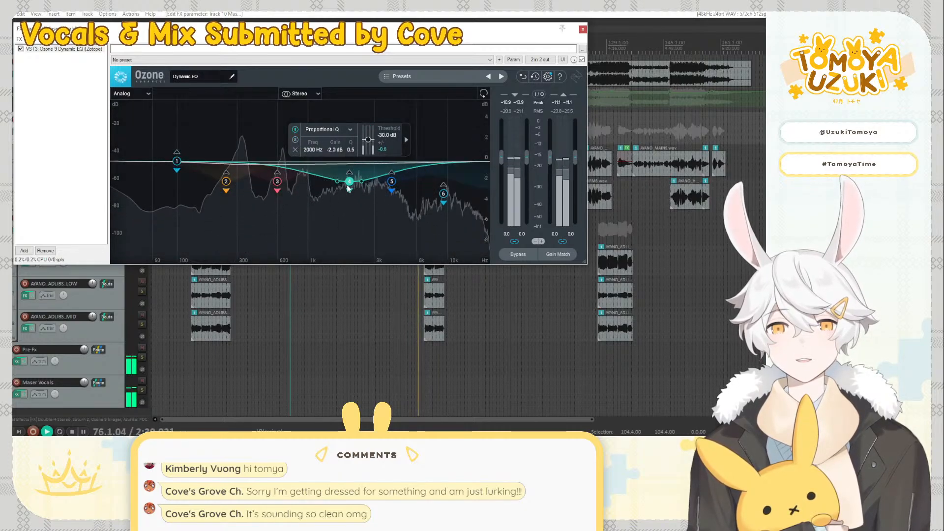
click(72, 51)
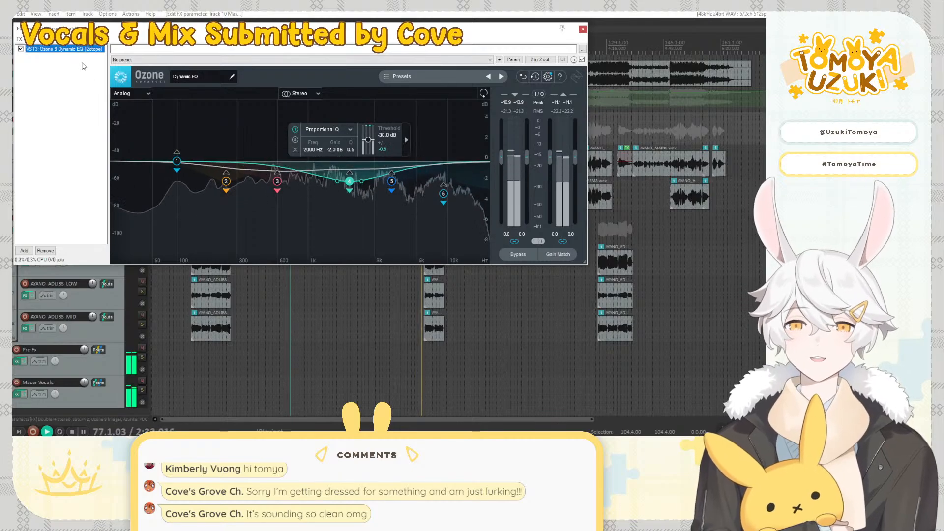
Add the VST3 version of soothe2 after the dynamic EQ on Maser Vocals, close the effects chain and stop playback
double_click(88, 83)
text(sooth)
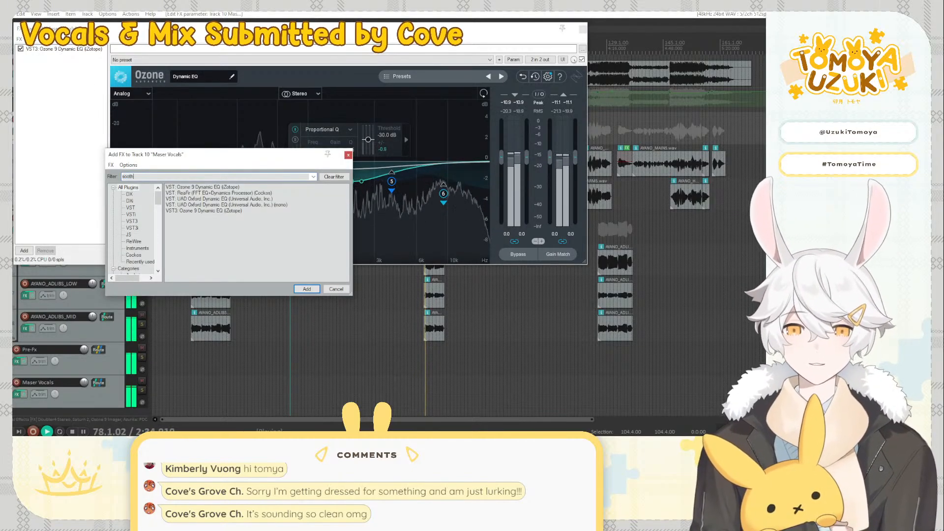
text(e)
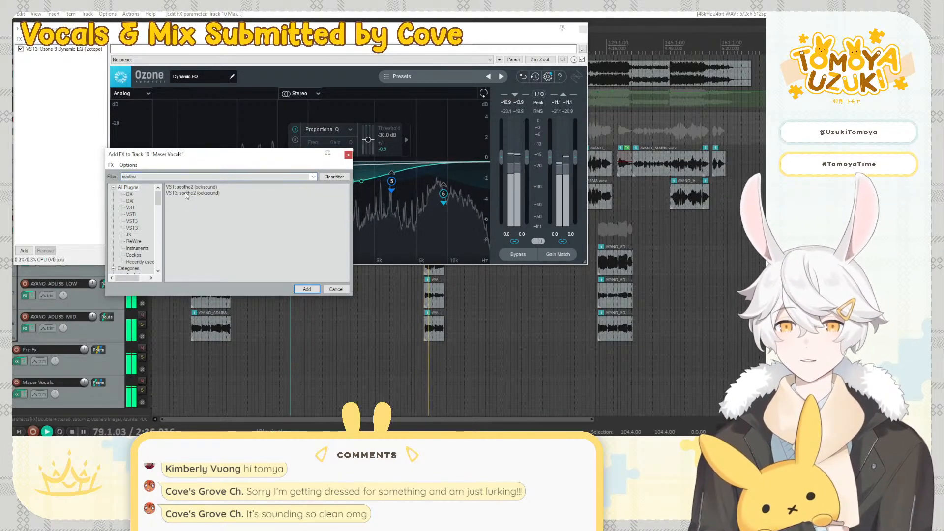
double_click(192, 194)
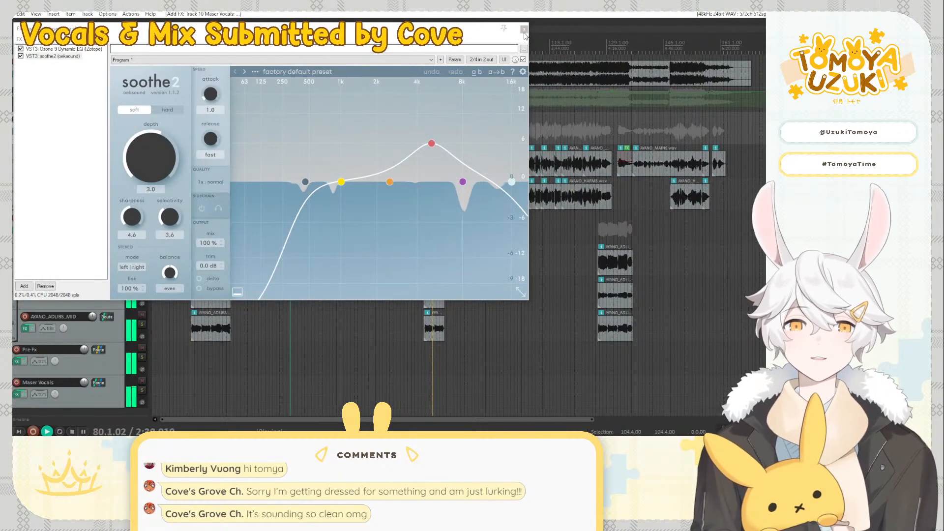
click(523, 29)
key(space)
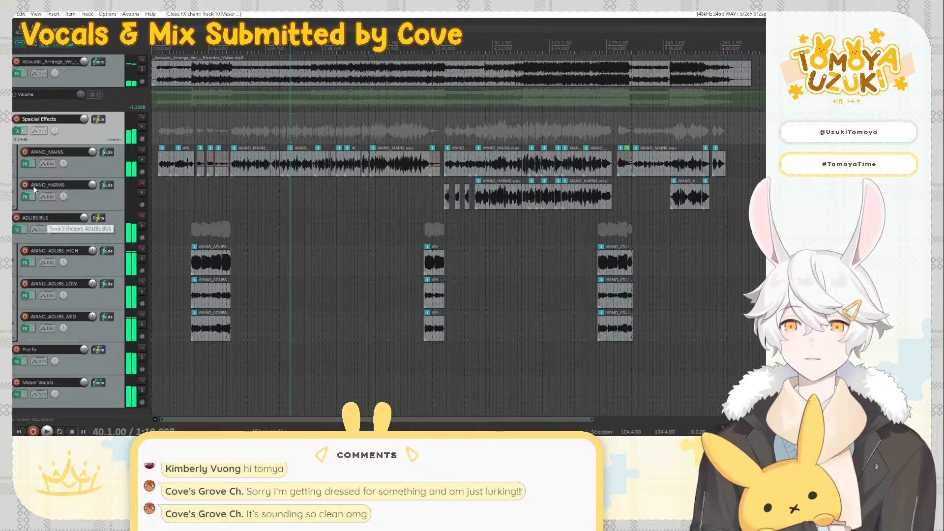
Add VST3 Pro-DS to the AYANO_MAINS effects chain and place it directly after RX 9 De-plosive
click(25, 165)
double_click(213, 237)
text(d)
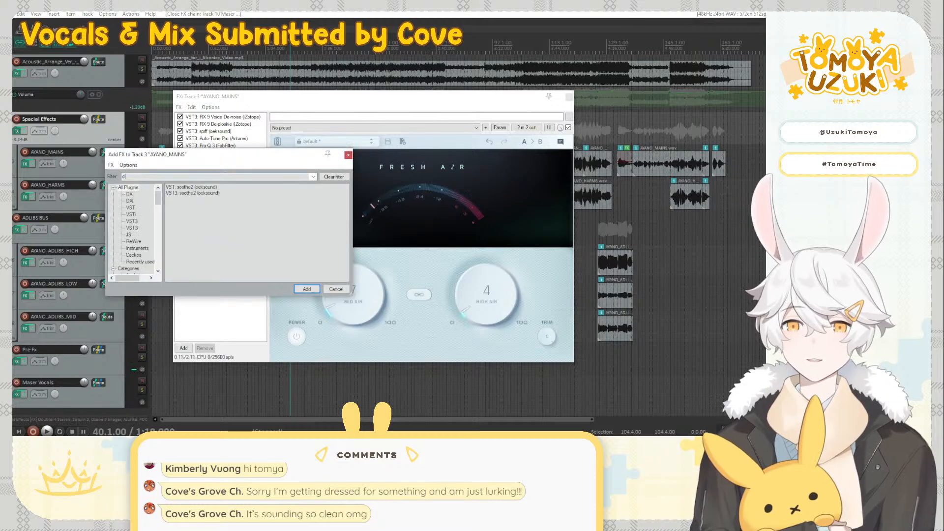
text(s)
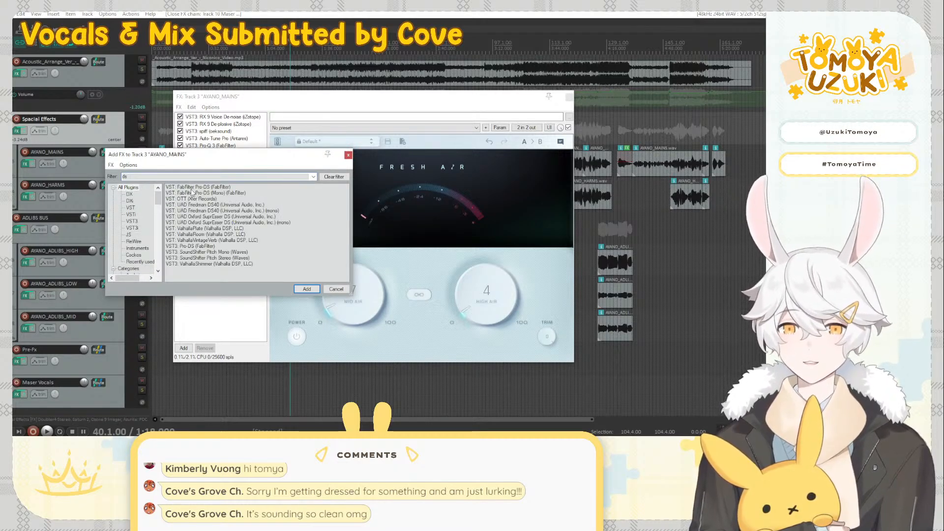
double_click(197, 247)
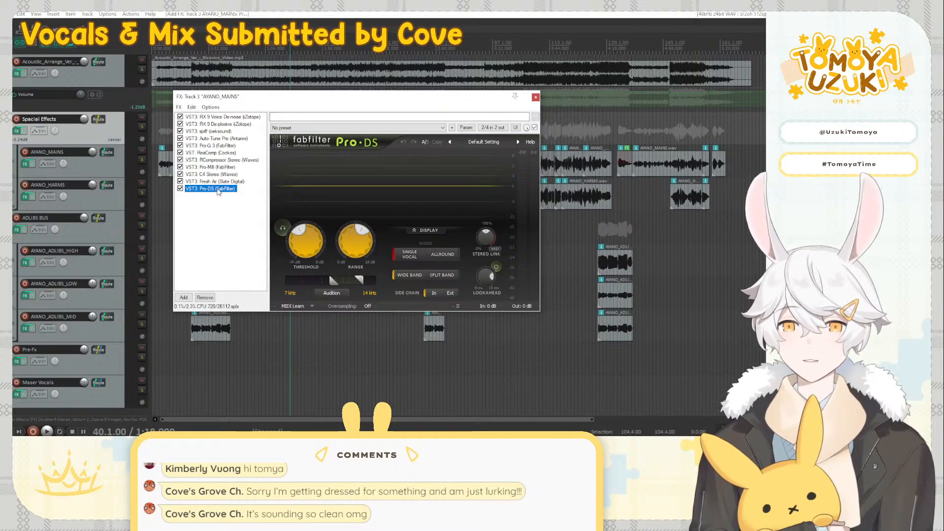
drag(211, 133, 211, 133)
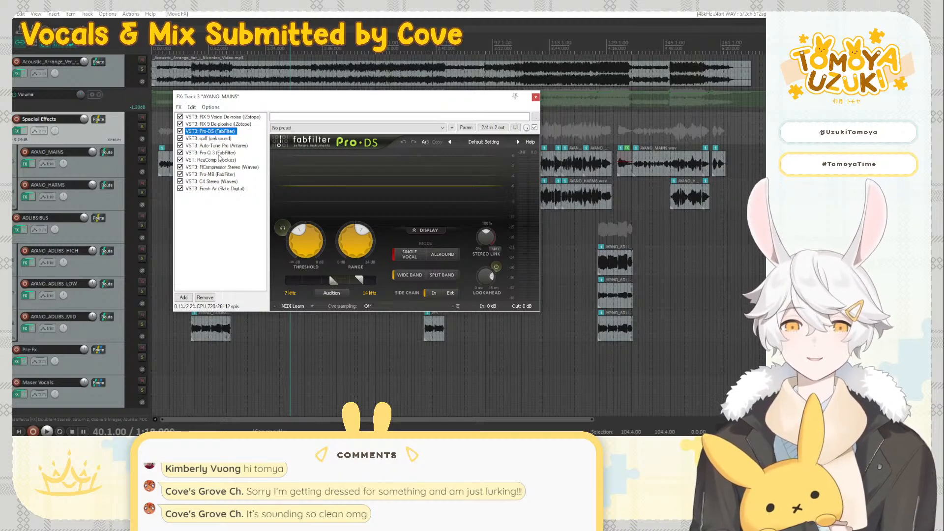
Load the Single Vocal preset Female Split Band in Pro-DS on AYANO_MAINS
click(483, 142)
mouse_move(480, 161)
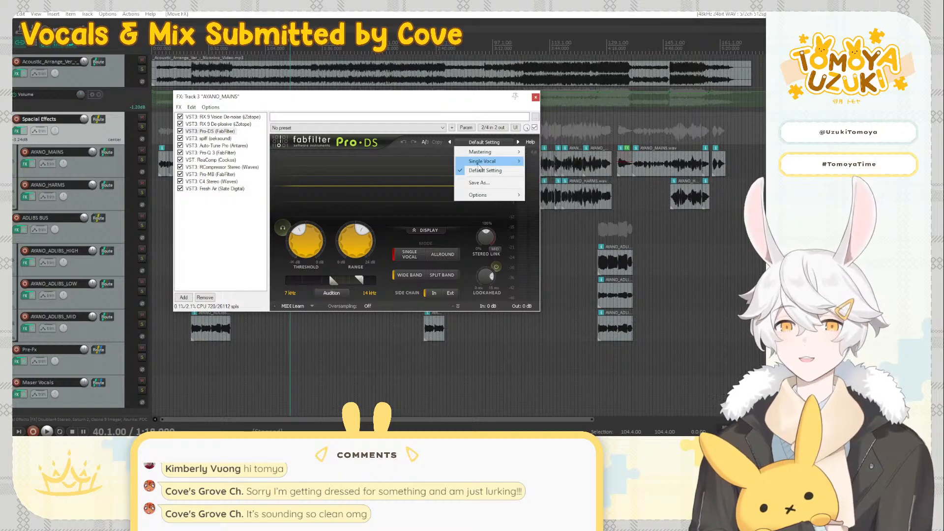
mouse_move(512, 162)
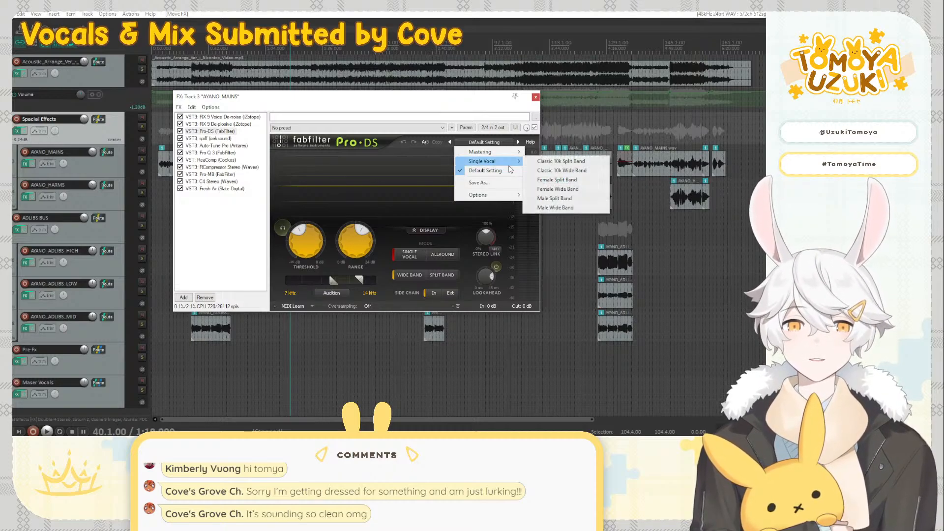
click(548, 180)
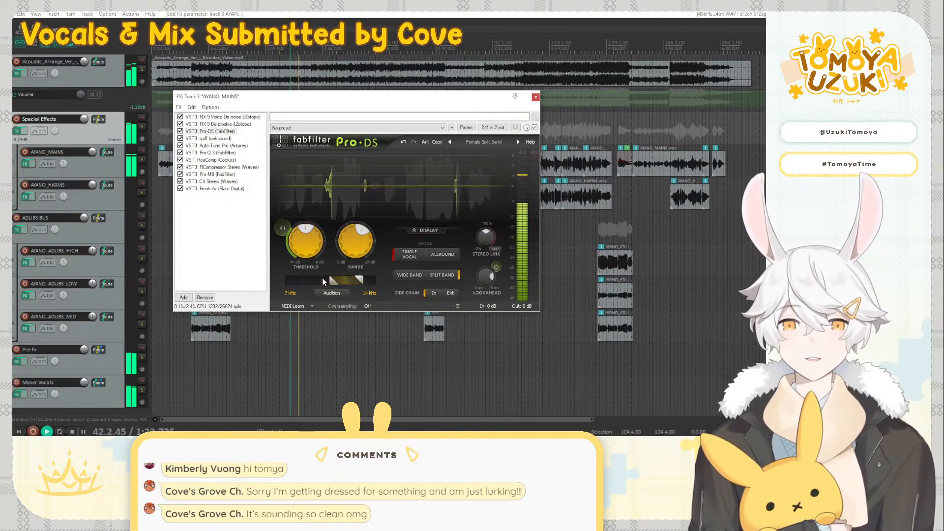
Set Pro-DS on AYANO_MAINS to detect 5.316 to 15.97 kHz with a threshold of about -29.7 dB, and reduce its range
drag(333, 281, 369, 282)
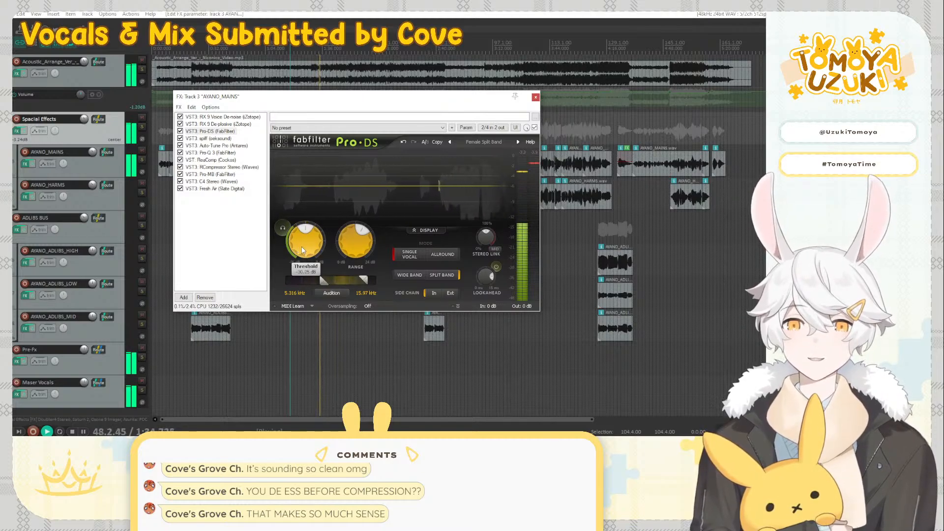
drag(302, 246, 312, 245)
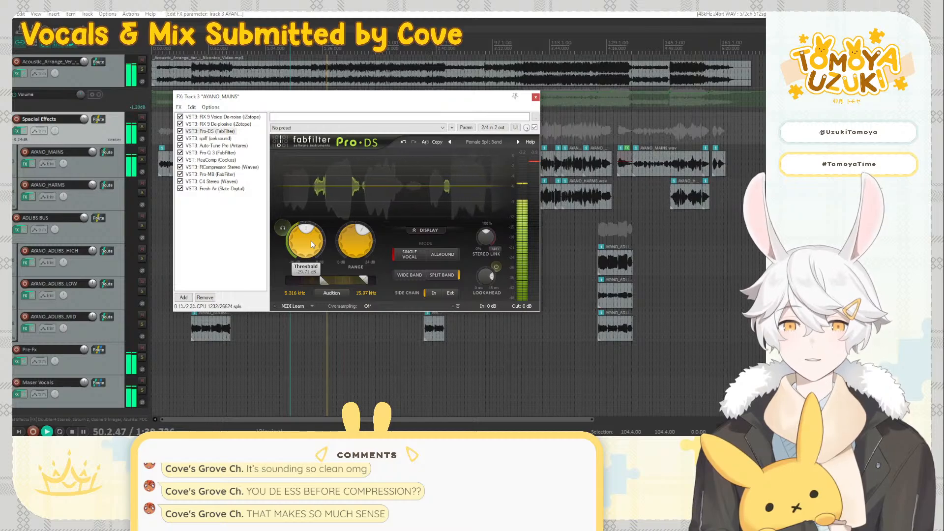
click(212, 131)
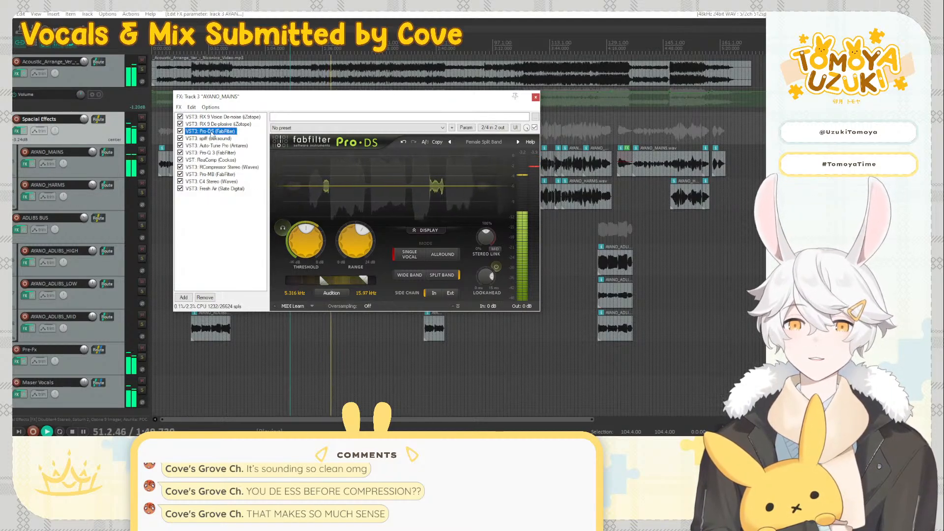
drag(349, 247, 348, 260)
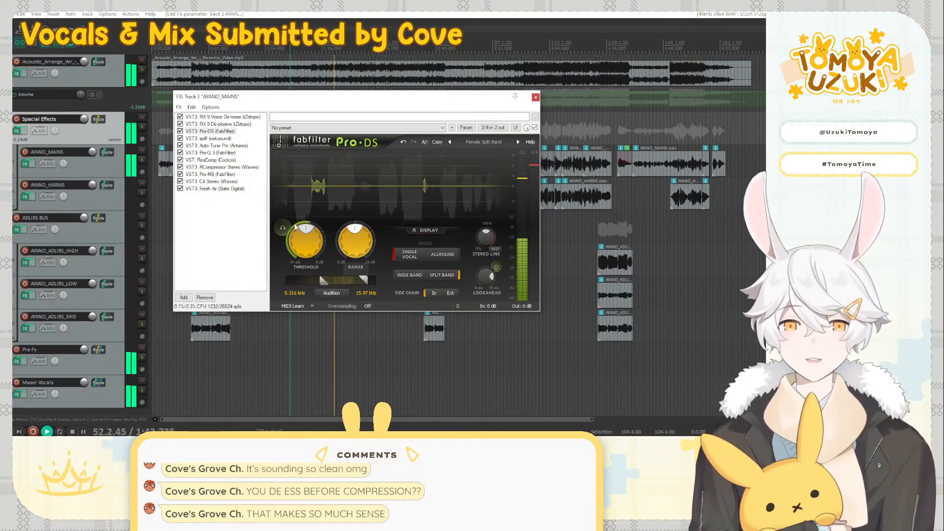
Copy Pro-DS to the AYANO_HARMS effects chain and place it directly after Auto-Tune Pro on both AYANO_HARMS and AYANO_MAINS
click(25, 197)
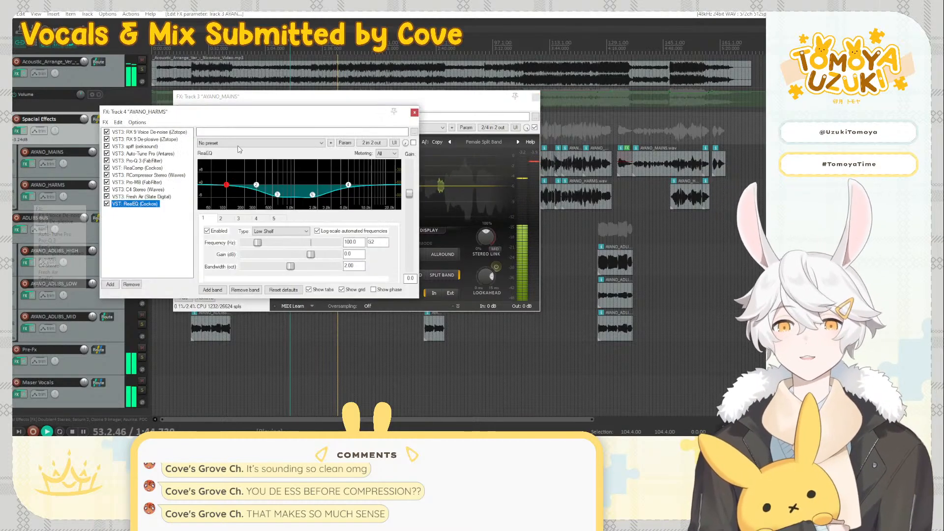
key(ctrl+v)
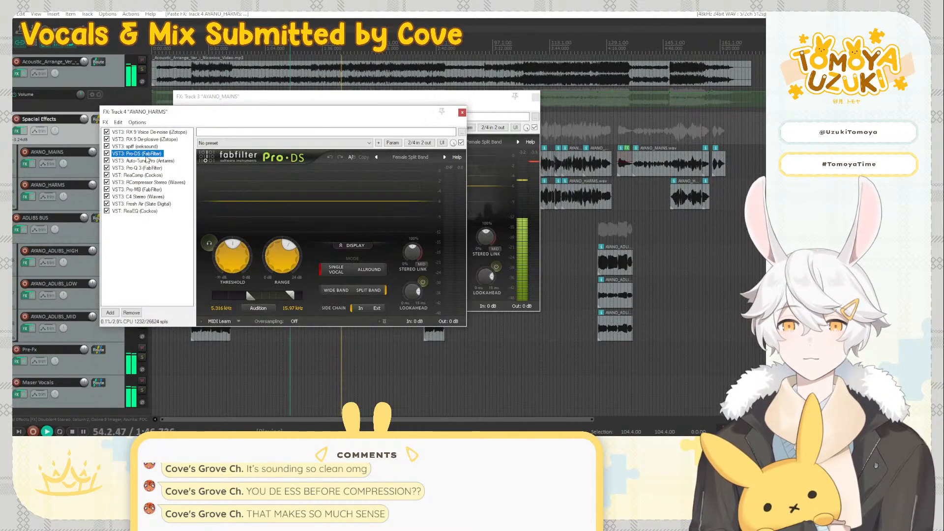
drag(144, 169, 144, 170)
click(144, 154)
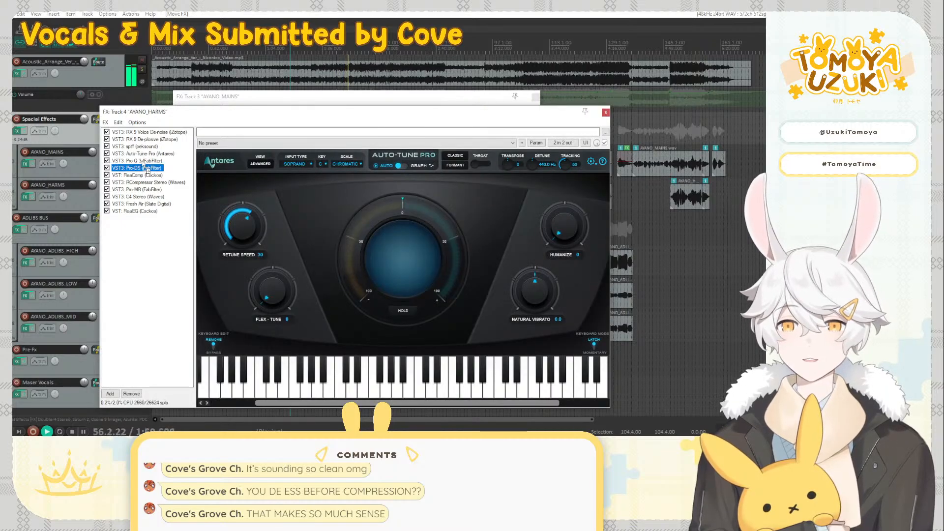
drag(144, 170, 144, 158)
drag(148, 111, 309, 118)
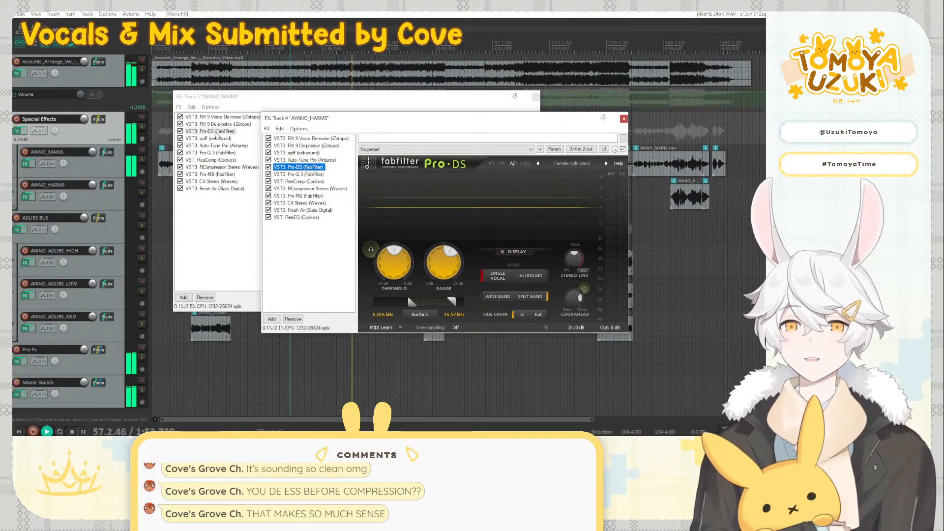
mouse_move(218, 133)
mouse_down()
mouse_move(219, 154)
mouse_move(210, 140)
mouse_up()
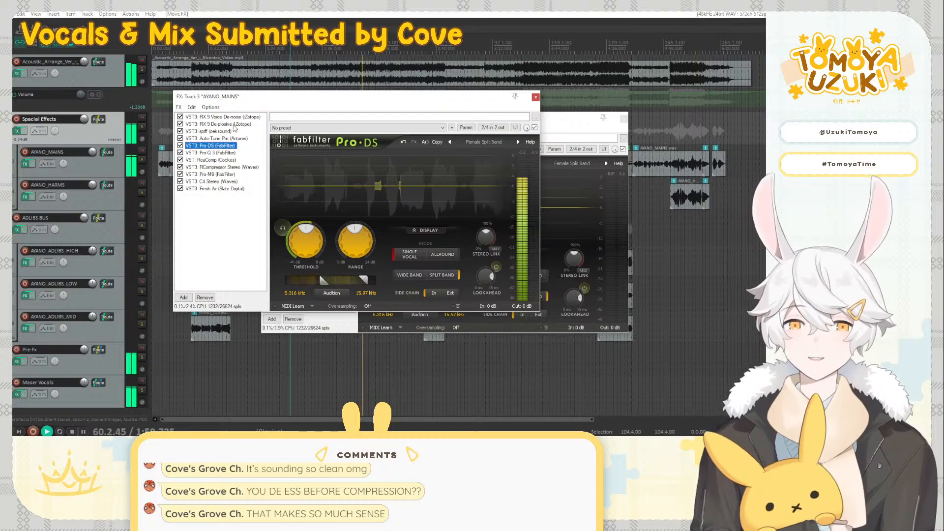
Review the AYANO_MAINS effects from RX 9 Voice De-noise to Fresh Air, and check Fresh Air on AYANO_HARMS
click(212, 117)
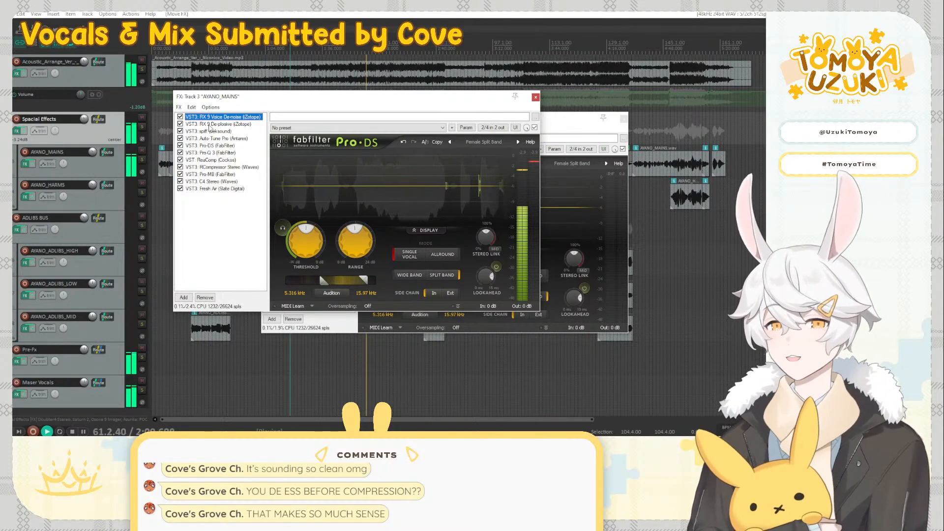
key(Down)
key(Down)
key(Down)
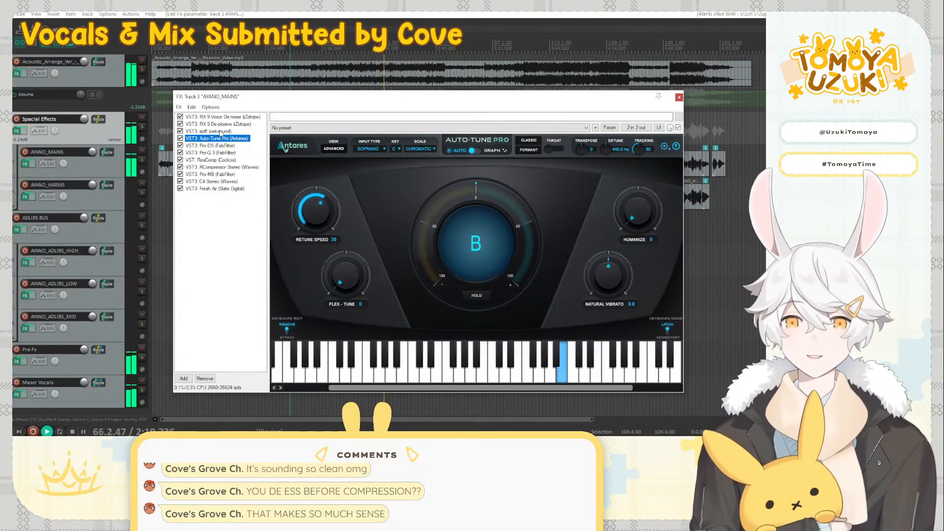
click(216, 188)
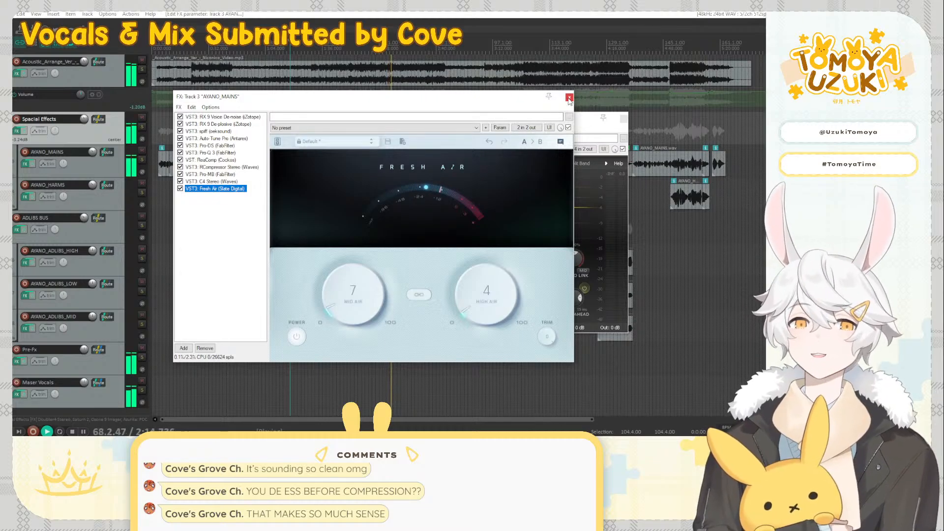
click(569, 98)
click(303, 209)
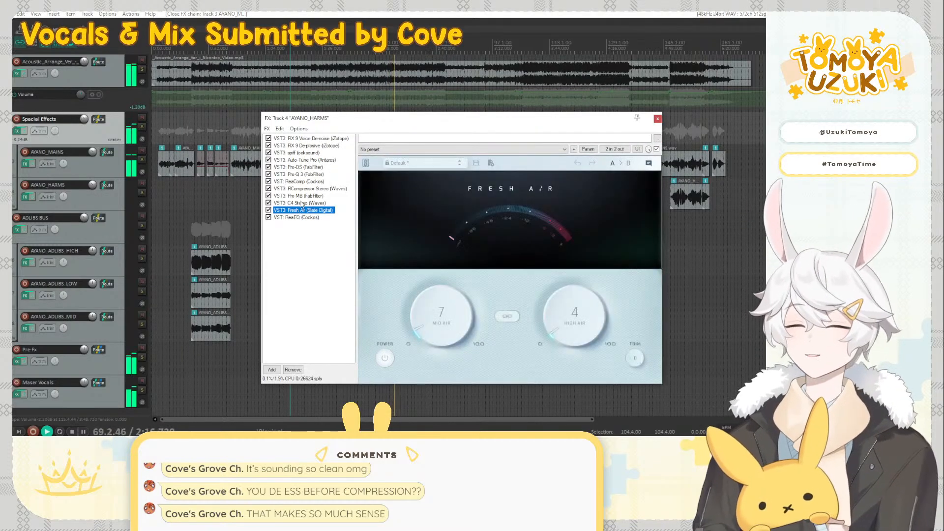
click(657, 119)
Audition soothe2 on Maser Vocals at a depth of 18.0, and bring the depth back down to about 5.0
click(17, 394)
double_click(73, 234)
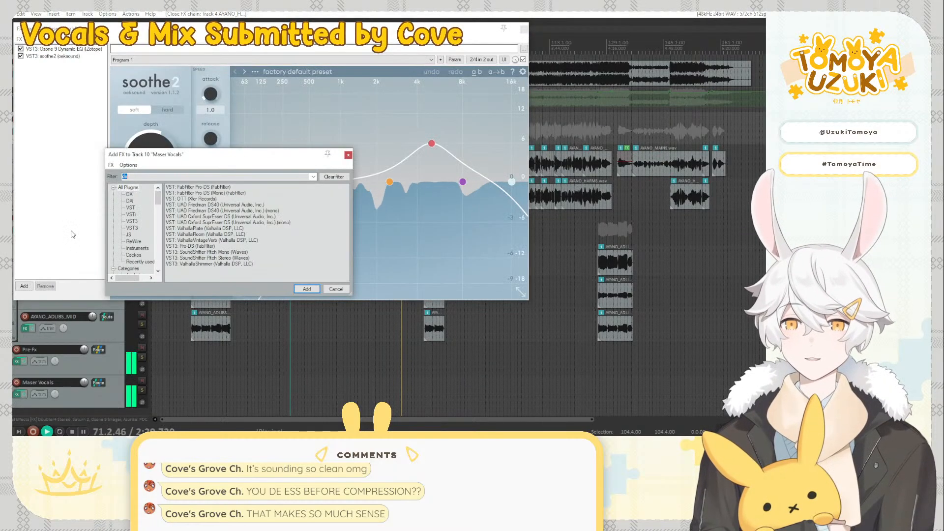
key(Escape)
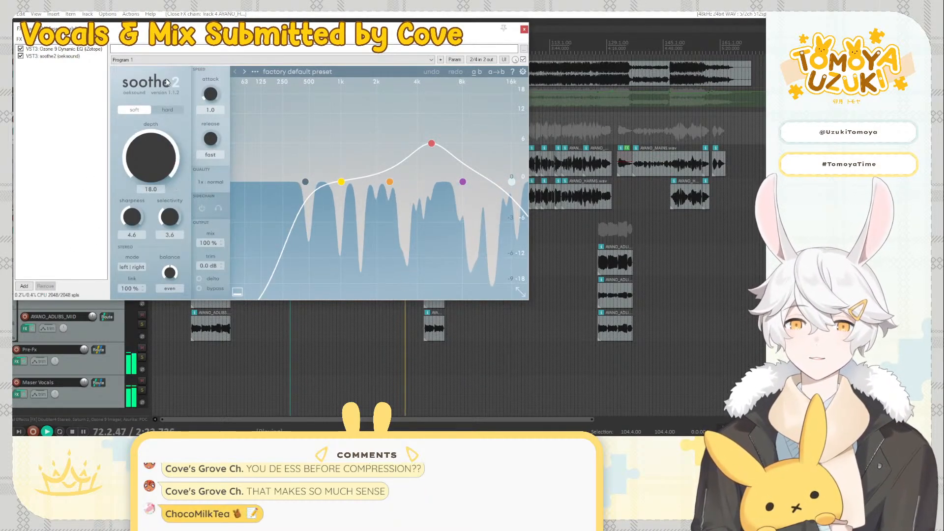
click(509, 203)
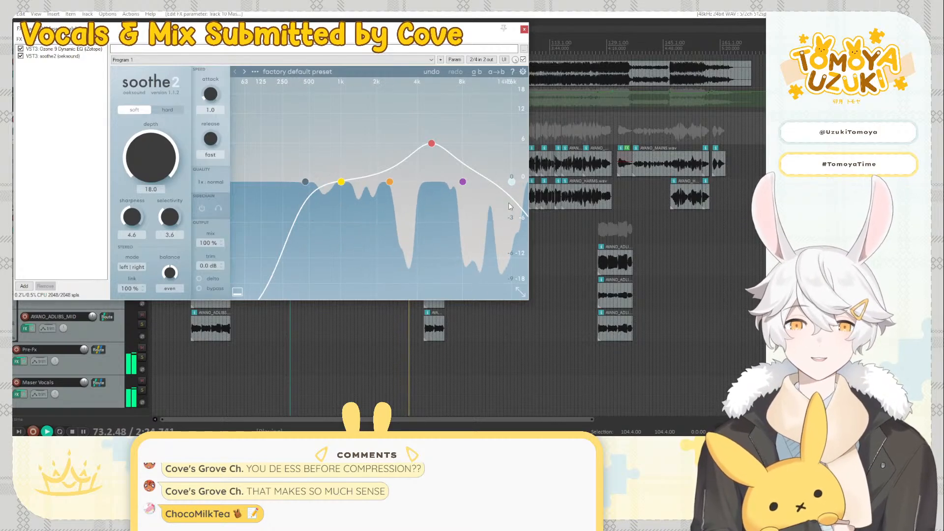
drag(139, 158, 135, 193)
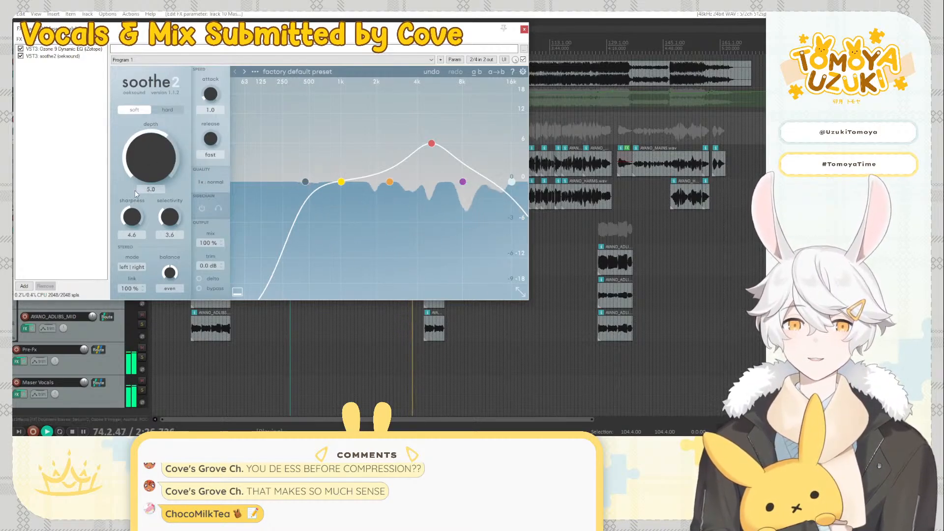
Insert Waves DeEsser Stereo before soothe2 on Maser Vocals and lower its threshold to about -29 dB
double_click(63, 95)
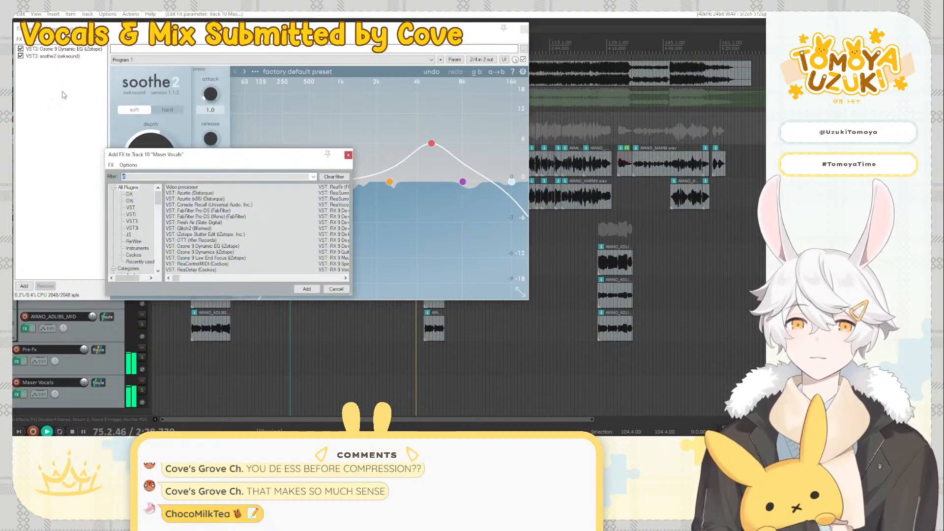
text(deess)
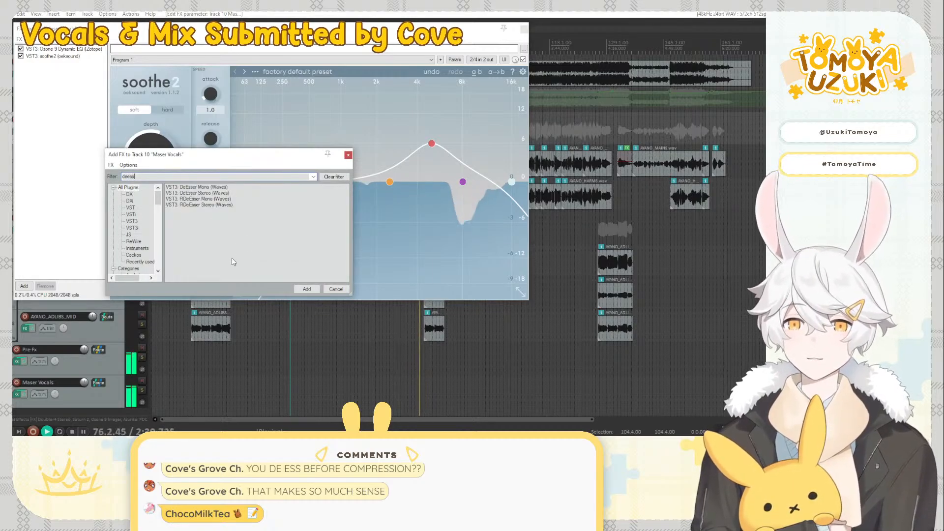
drag(197, 192, 50, 56)
drag(155, 96, 156, 117)
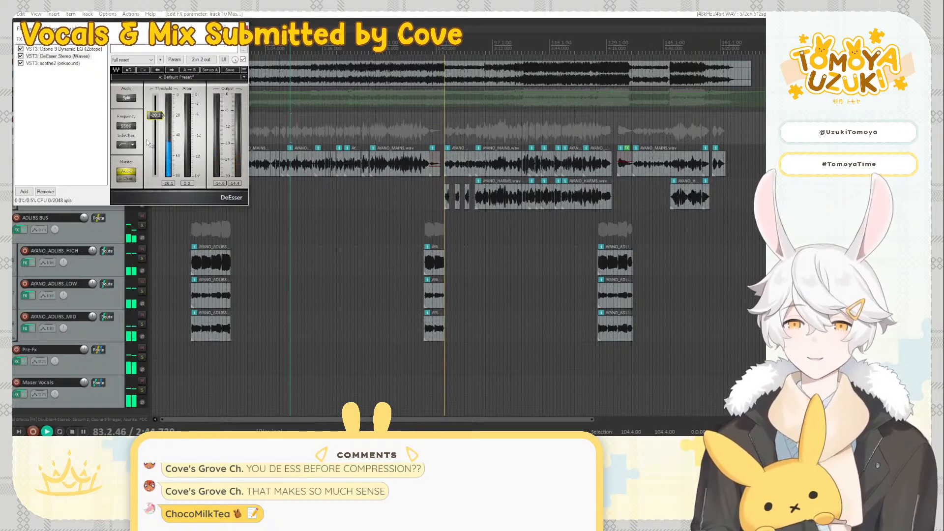
drag(156, 116, 160, 129)
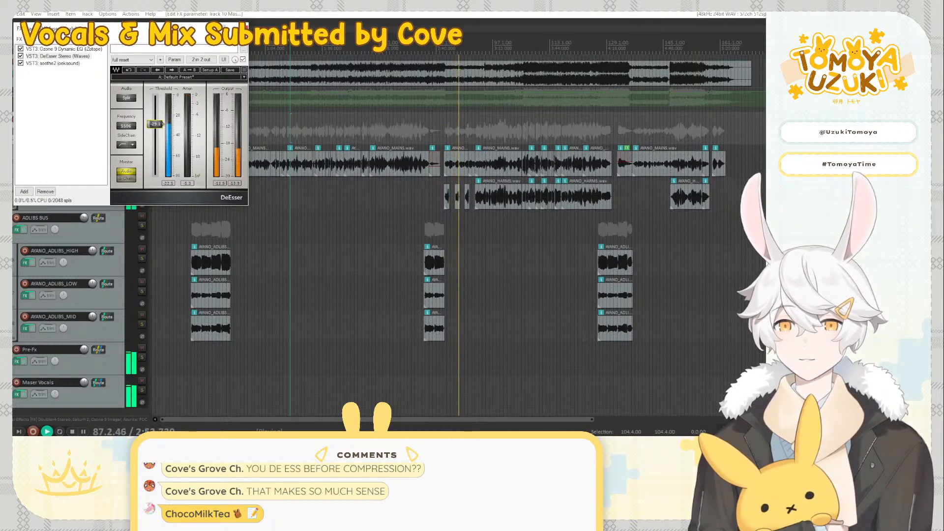
Reduce the soothe2 depth on Maser Vocals to 2.6 and close the effects chain
click(54, 64)
click(68, 89)
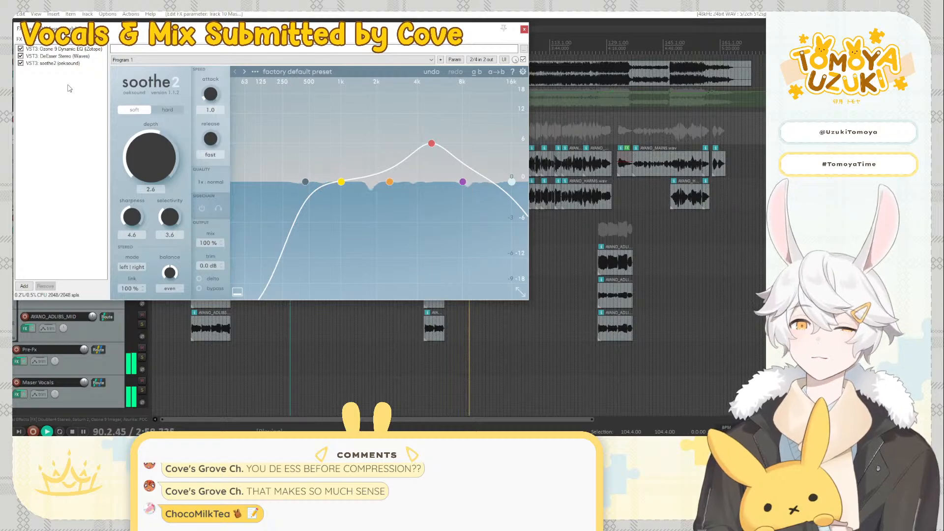
click(524, 30)
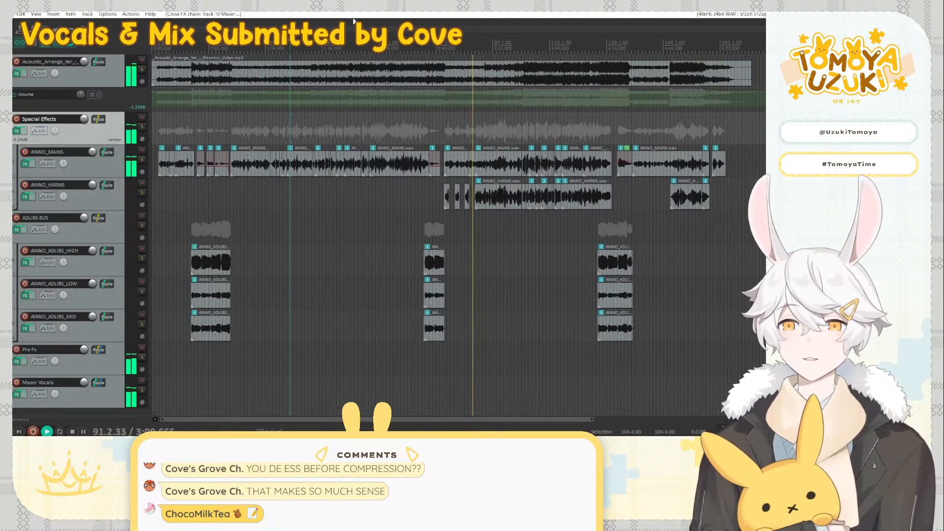
Insert a new track between Pre-Fx and Maser Vocals
click(104, 366)
key(ctrl+t)
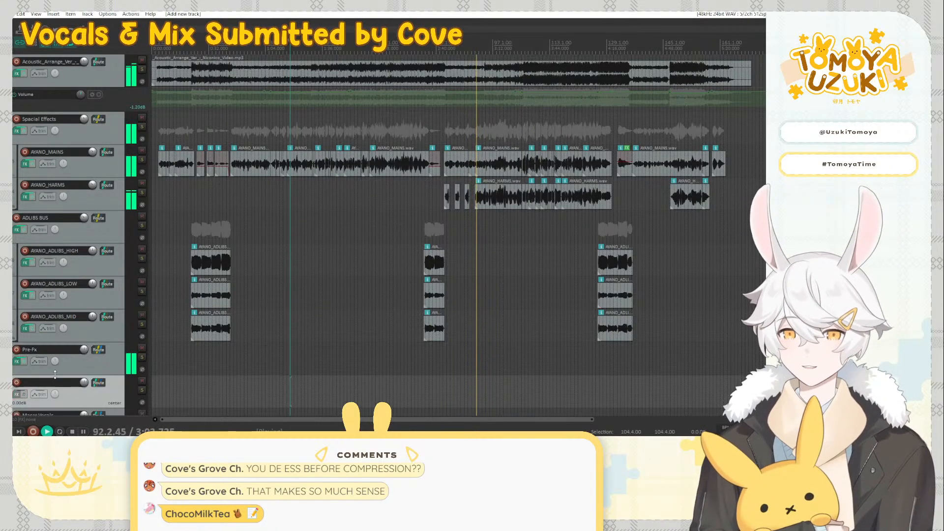
Name the new track "Reverb + Delay" and add four empty tracks below it
double_click(57, 381)
text(Reverb )
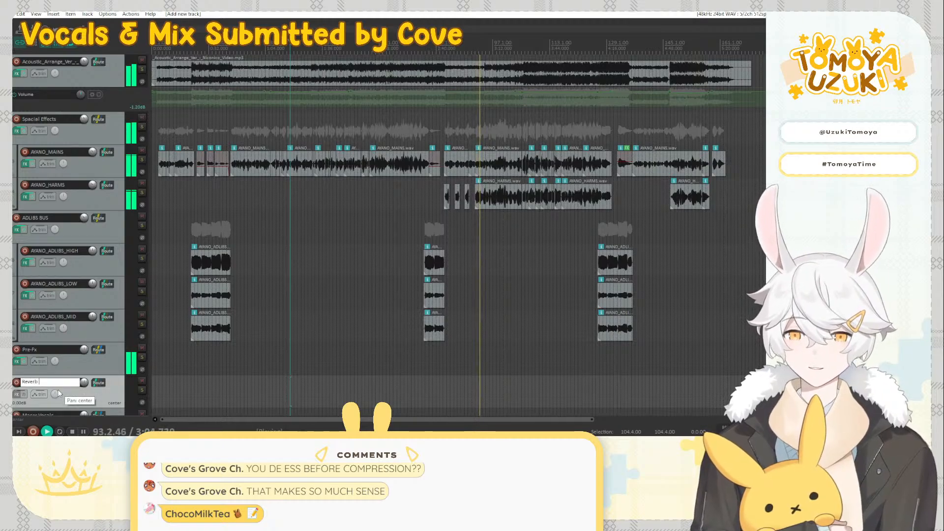
text(+ Delay)
key(Return)
key(ctrl+t)
key(ctrl+t)
key(ctrl+t)
key(ctrl+t)
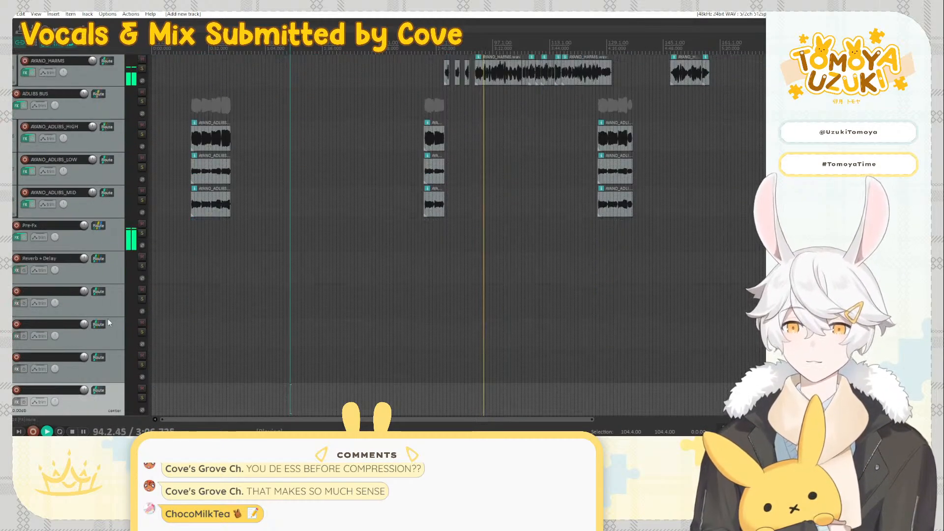
Nest the four empty tracks inside the Reverb + Delay track as its child tracks
shift+click(64, 309)
drag(63, 311, 61, 275)
click(62, 276)
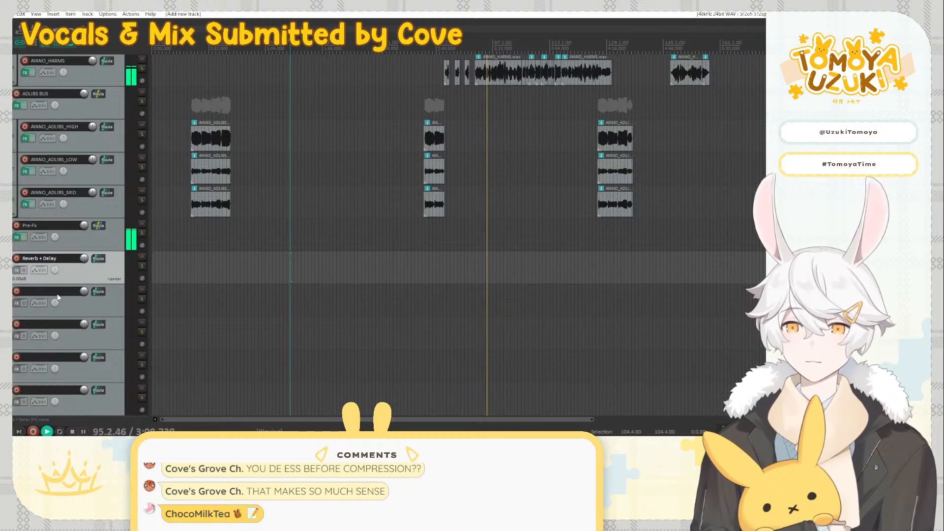
click(68, 309)
shift+click(120, 400)
drag(105, 309, 104, 271)
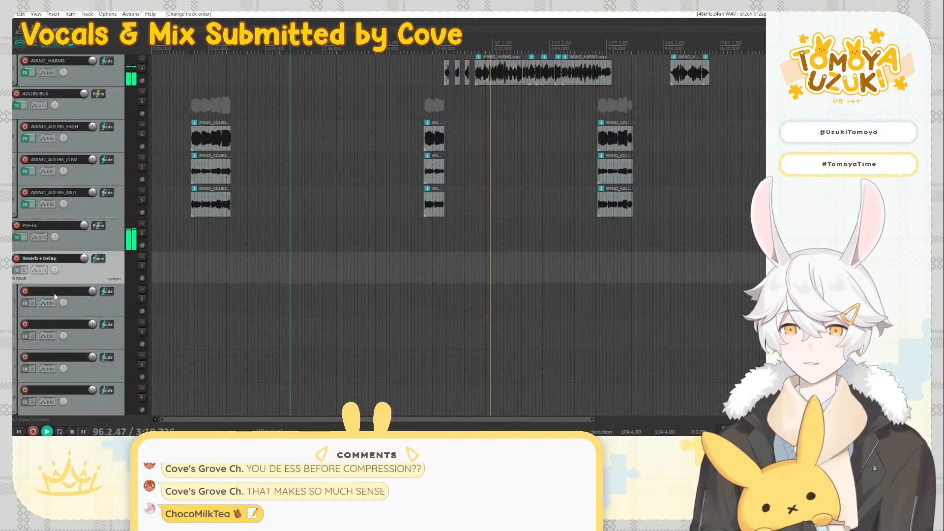
Name the four child tracks of Reverb + Delay in order: ER, Tail, Reverb 2 and Delay
double_click(54, 293)
text(ER)
double_click(55, 320)
text(Tail)
key(Tab)
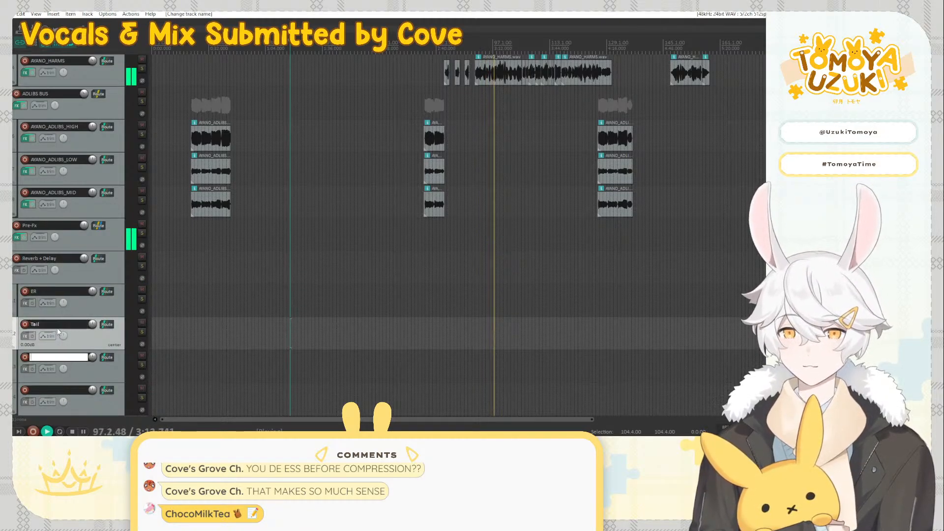
text(DReverb 2)
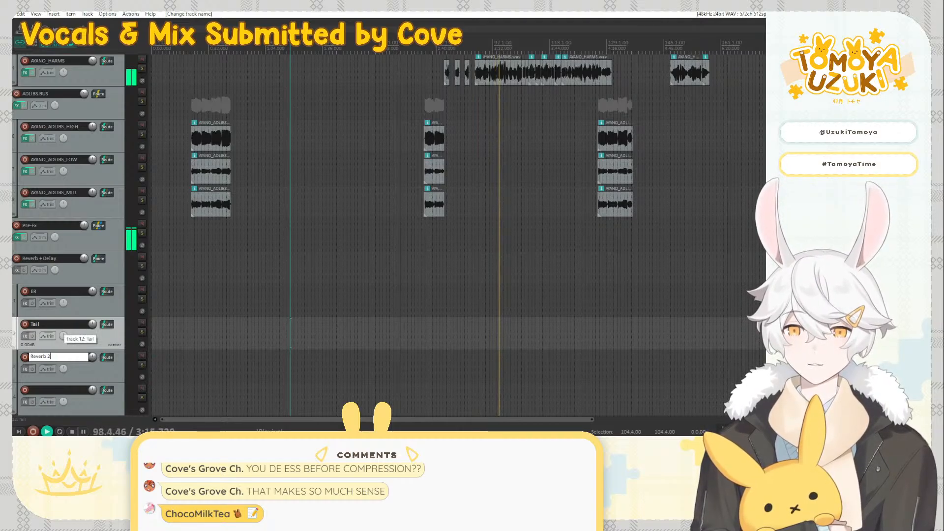
key(Tab)
text(Delay)
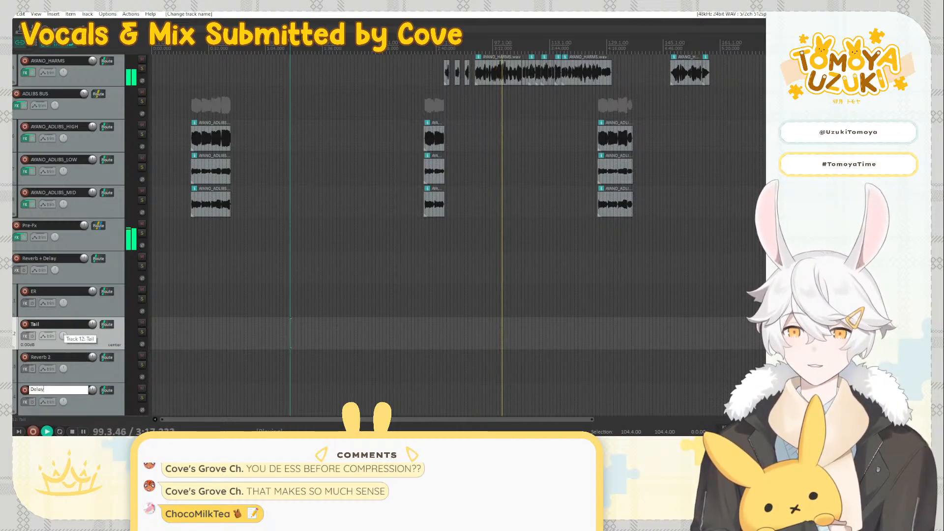
key(Return)
Insert the Waves RVerb Stereo plugin on the ER track
click(29, 305)
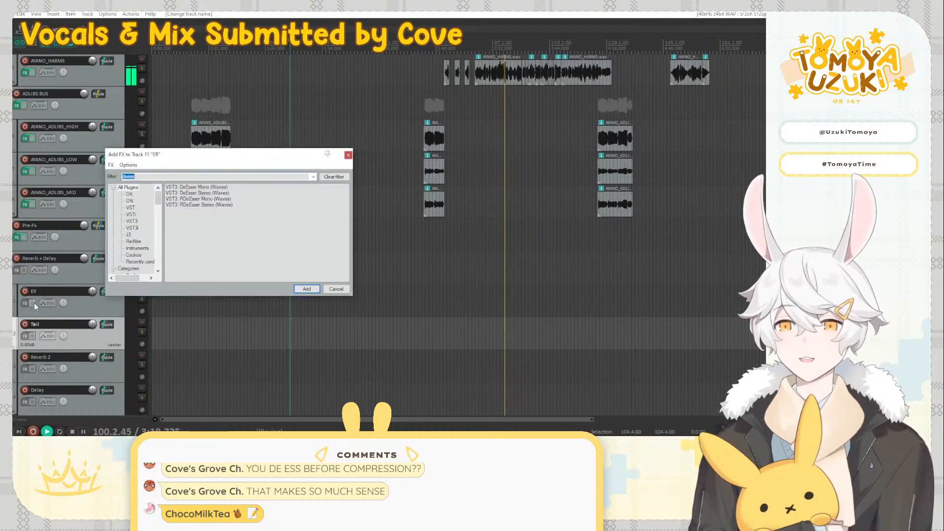
text(rverb)
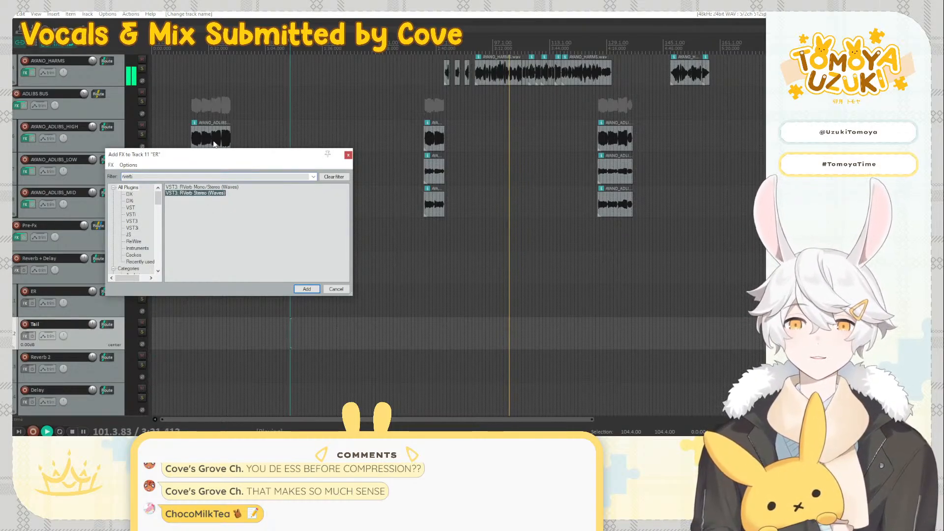
key(Return)
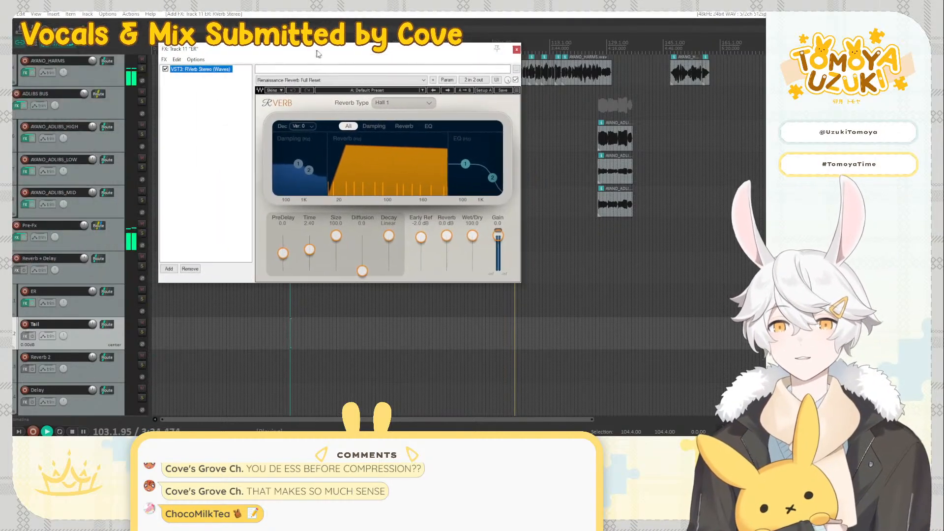
Set the ER track's channel count to 4 in its routing
click(107, 291)
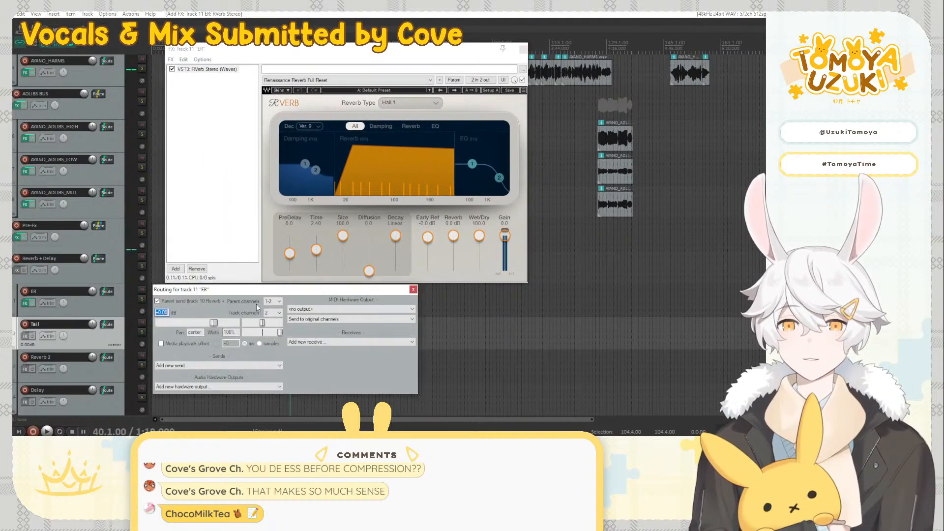
click(279, 313)
click(267, 150)
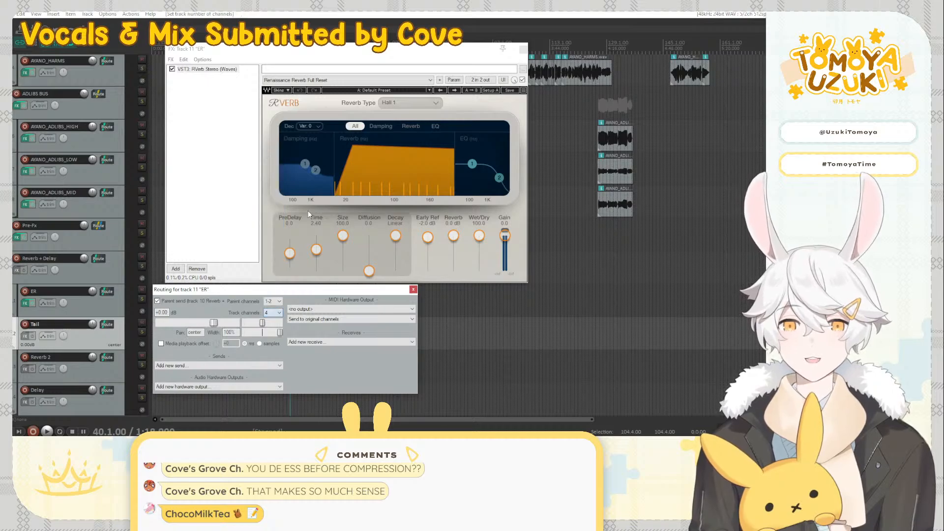
Add a receive from Pre-Fx to the ER track, feeding audio channels 3/4
click(331, 343)
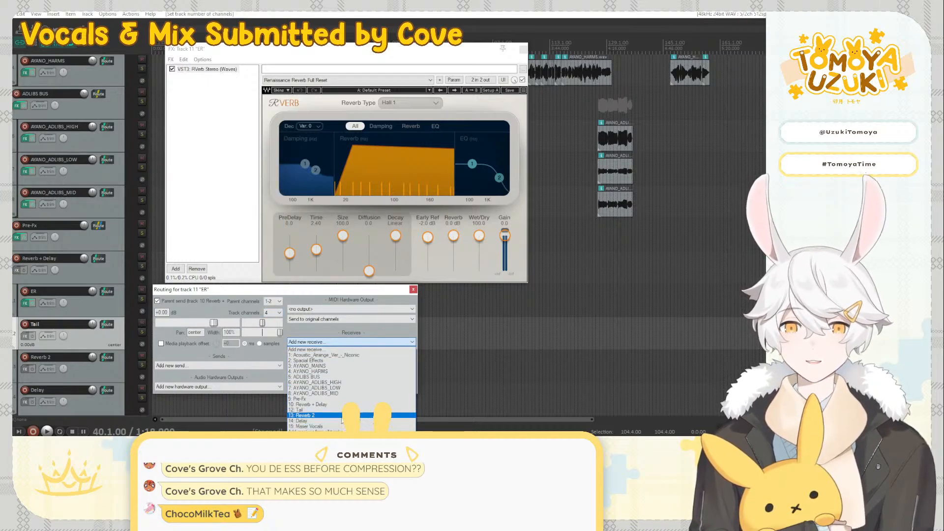
click(305, 411)
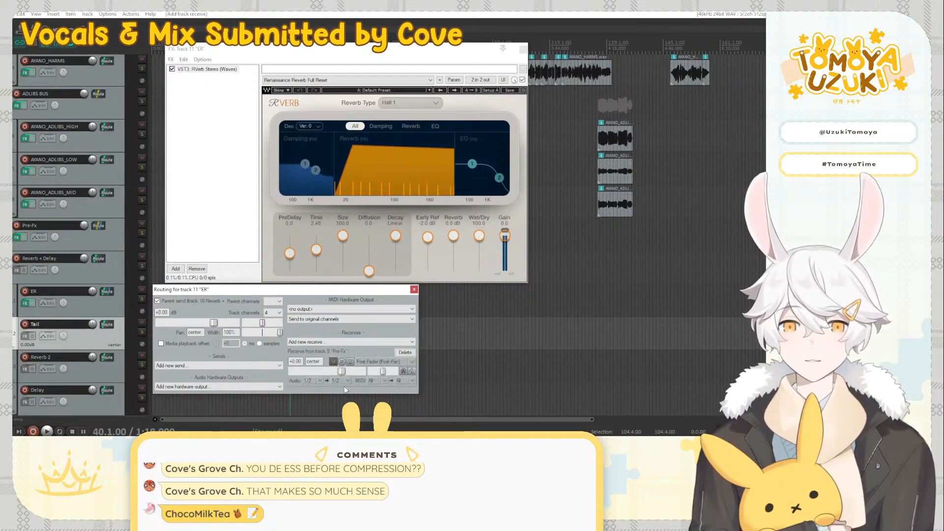
click(339, 380)
click(349, 332)
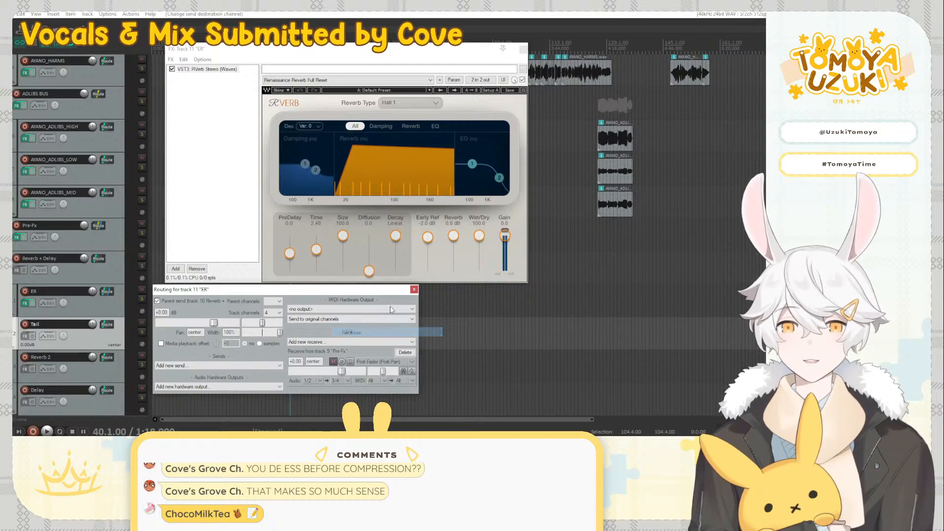
click(414, 290)
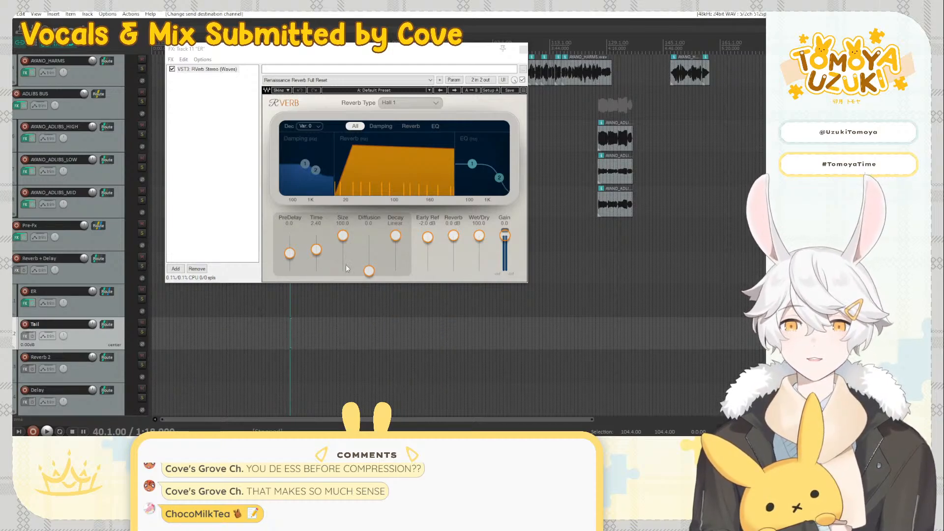
Audition the ER track in solo and delete its receive from Pre-Fx
key(space)
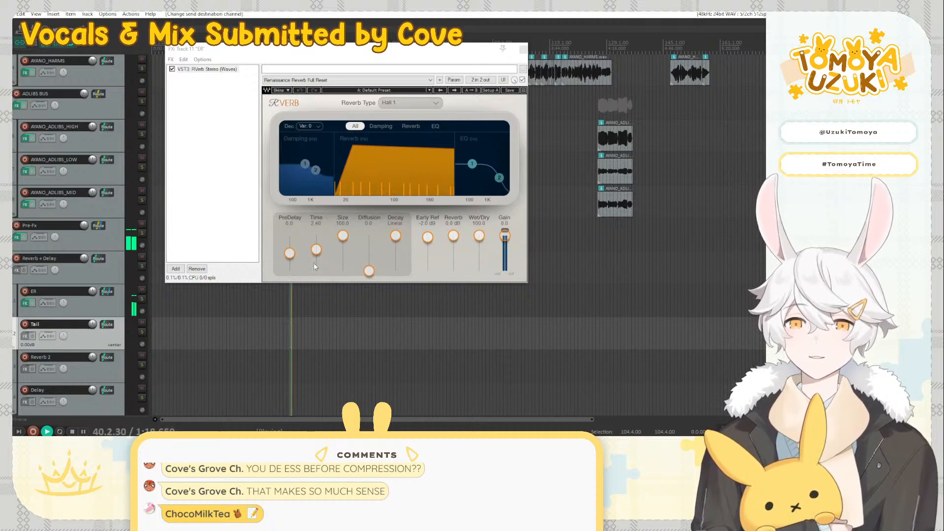
click(107, 291)
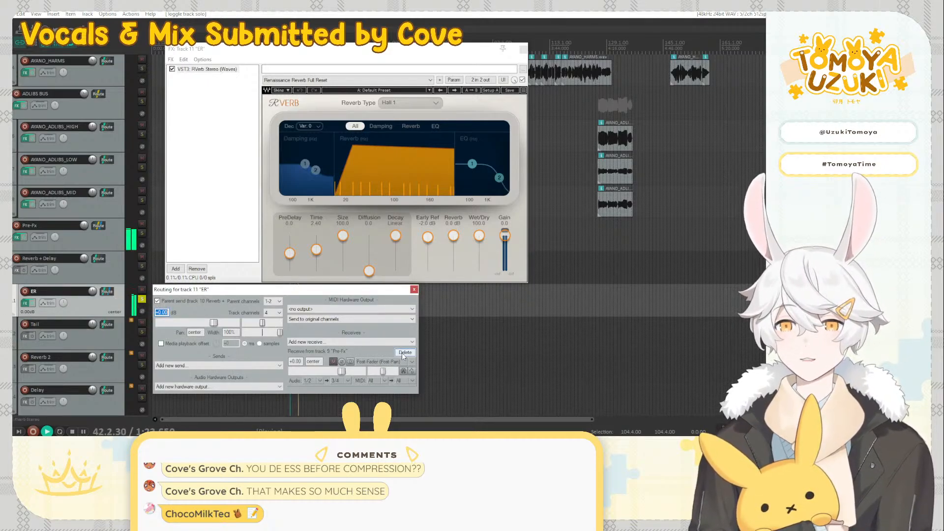
click(404, 353)
key(space)
Add a send from Pre-Fx to the ER track on default channels and audition the reverb
click(98, 226)
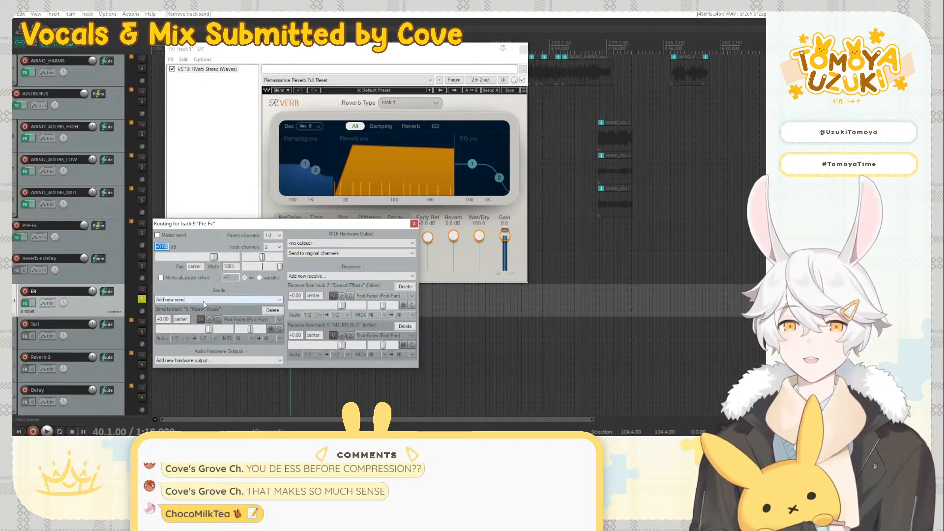
click(204, 300)
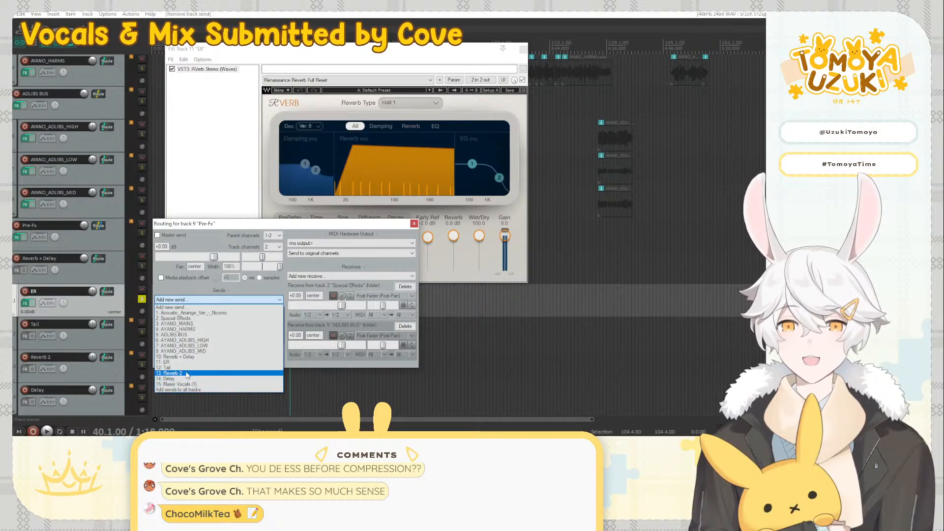
click(169, 362)
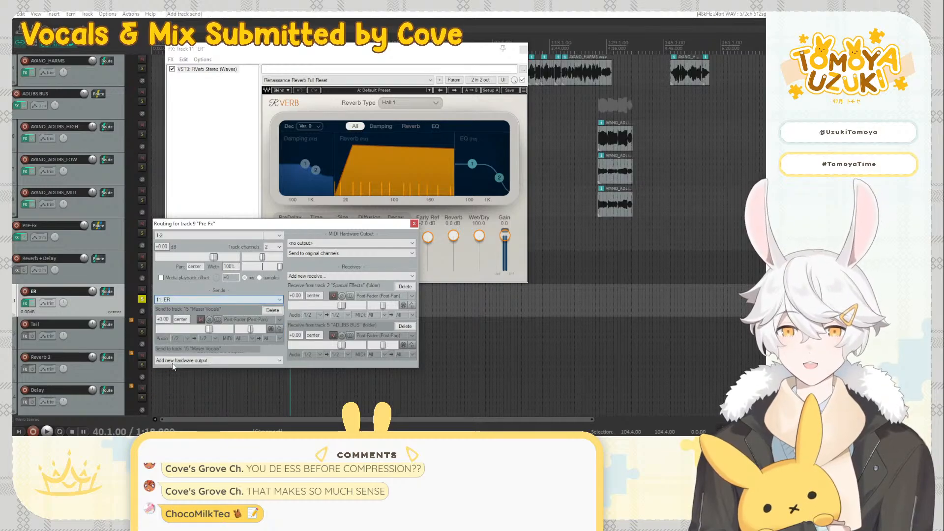
click(106, 292)
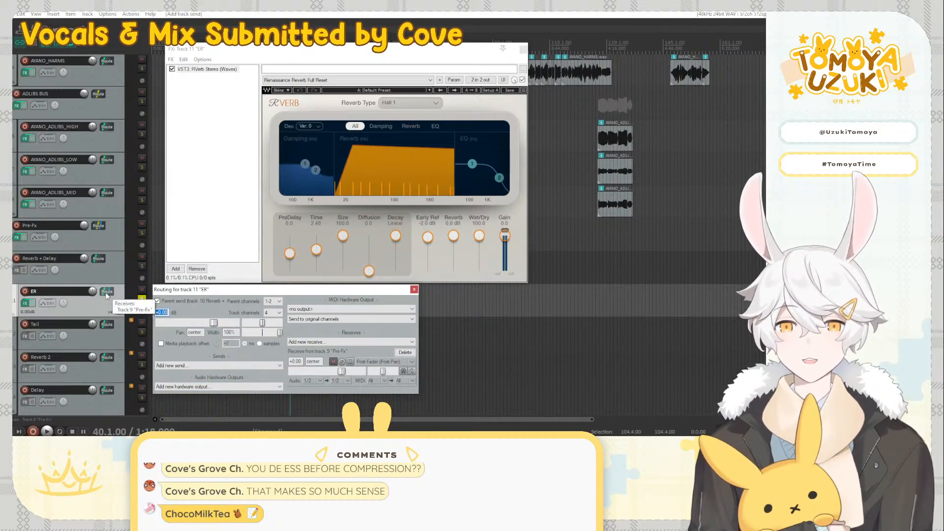
click(414, 289)
key(space)
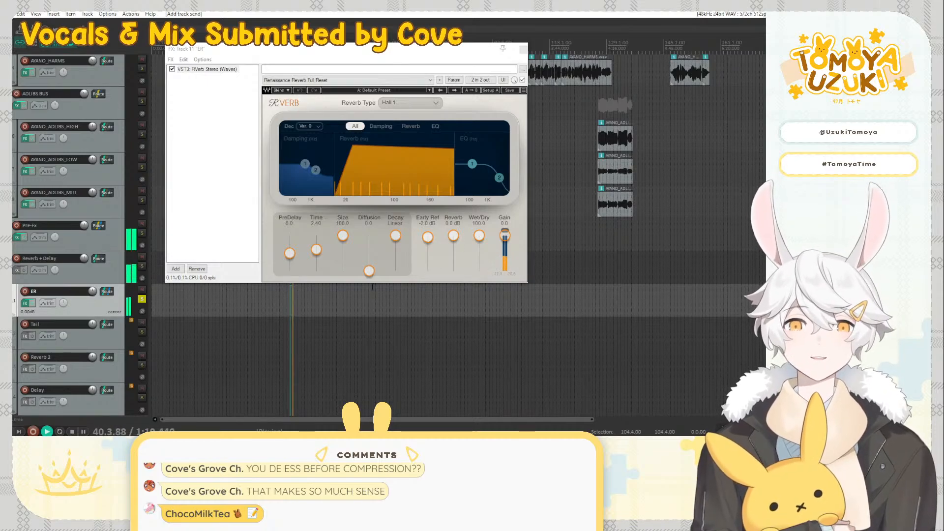
key(space)
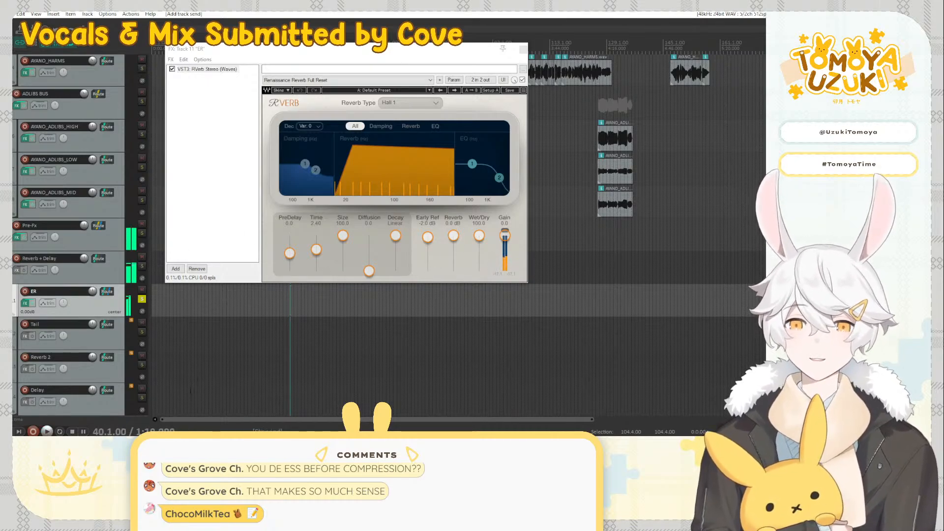
Close the ER effects chain and move the edit cursor to the start of measure 13
click(204, 428)
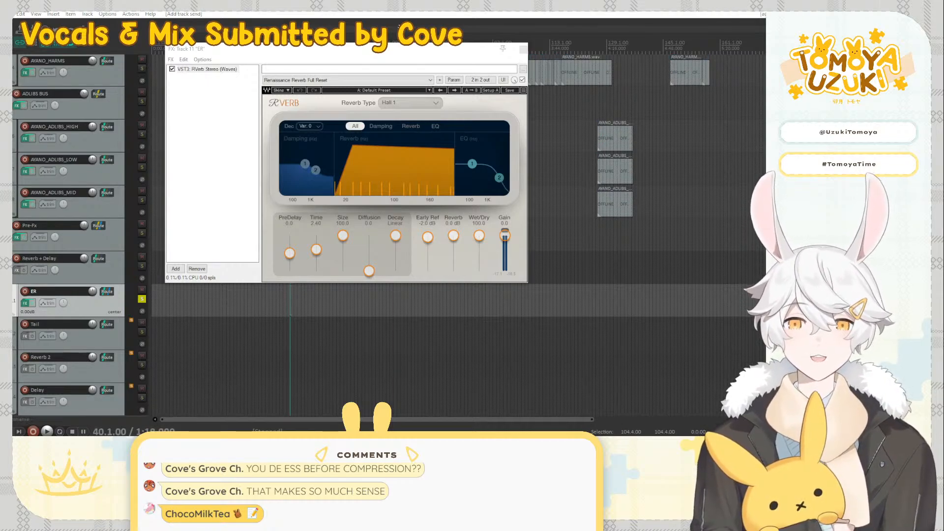
click(523, 49)
scroll(273, 180, up, 3)
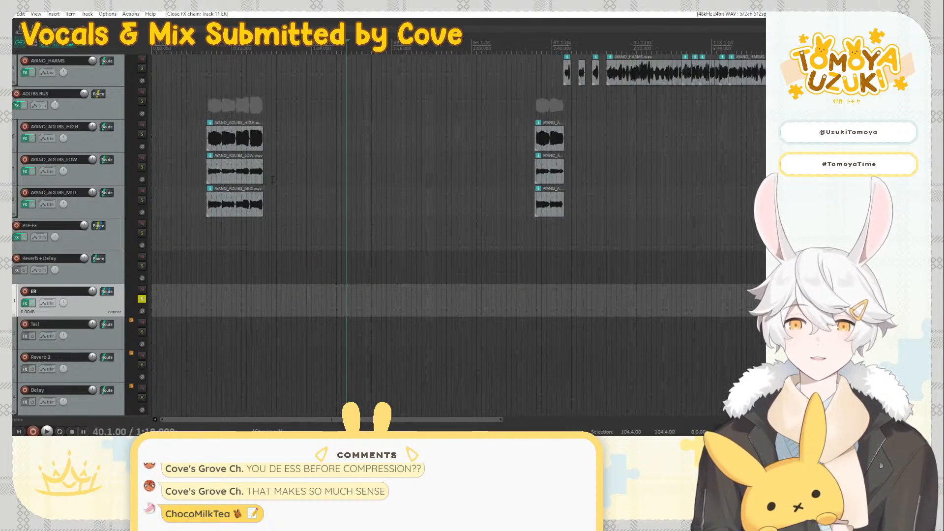
scroll(273, 179, down, 5)
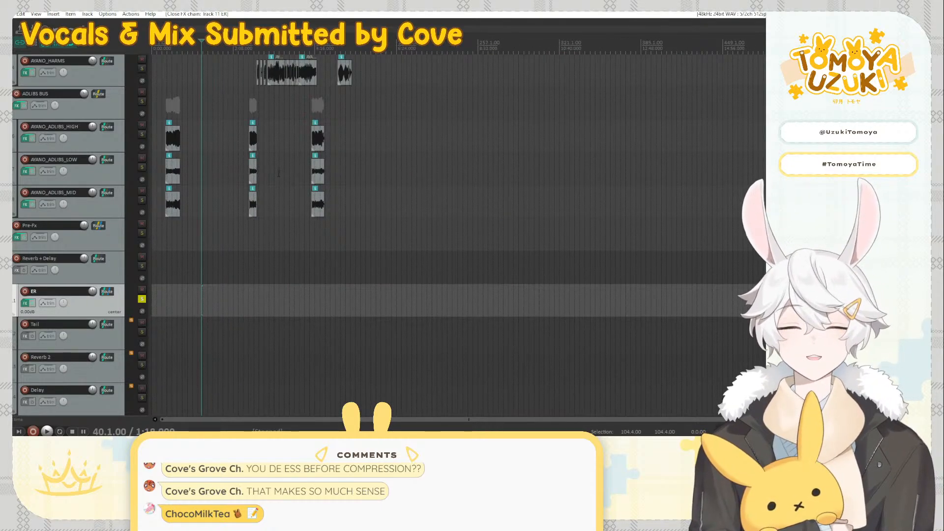
scroll(14, 193, up, 3)
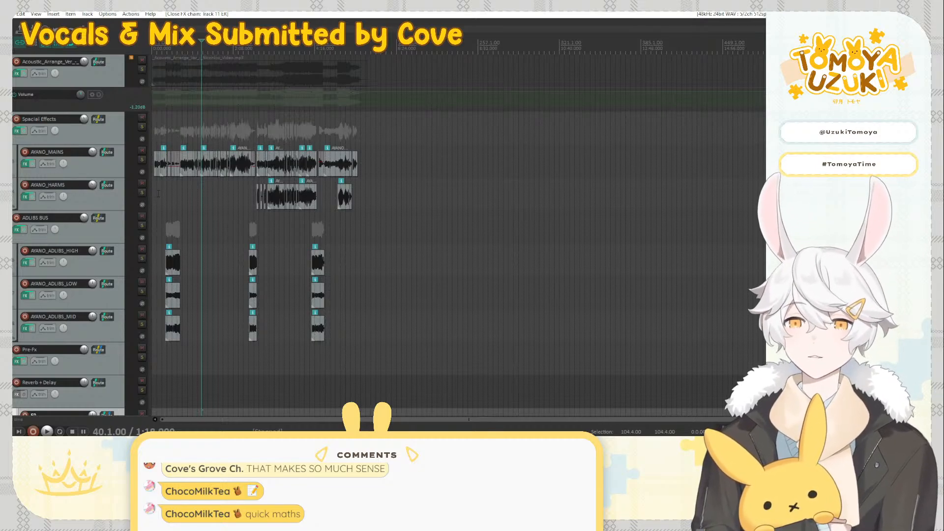
click(167, 114)
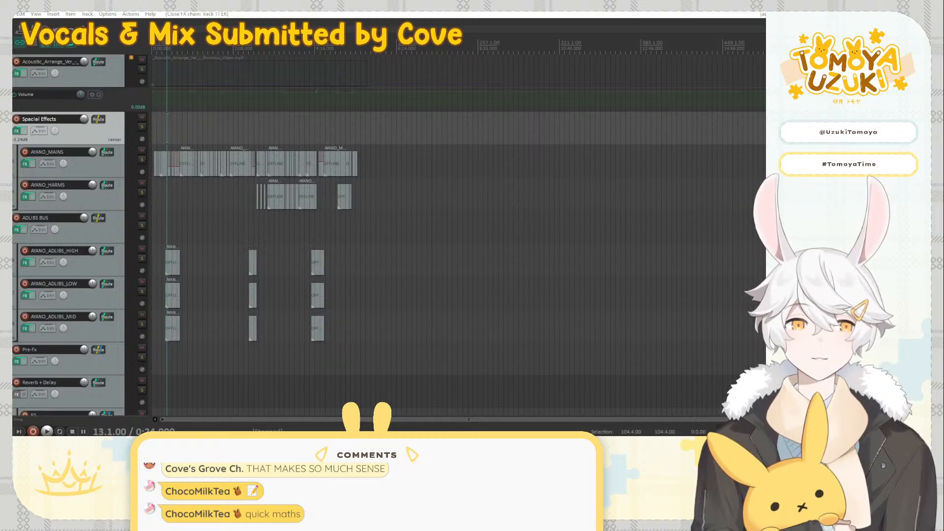
click(406, 14)
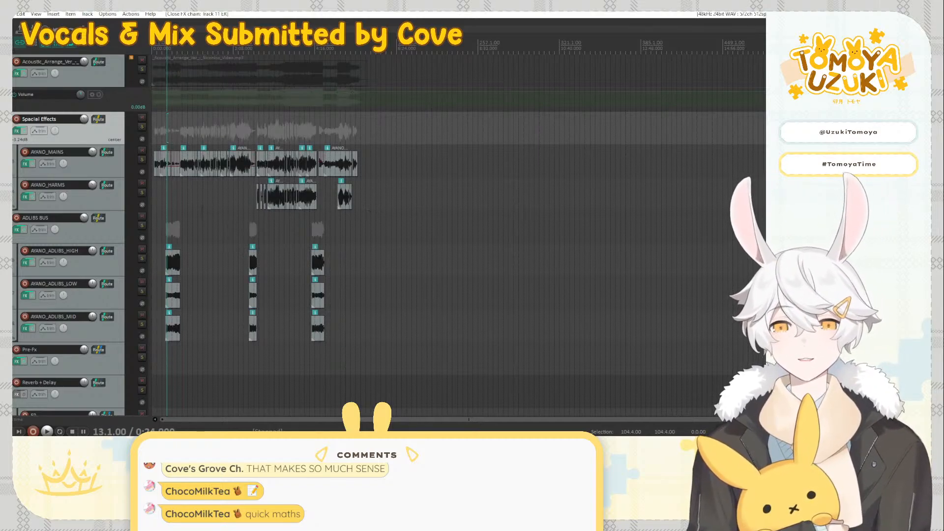
Play the song from measure 5 with ER taken out of solo and muted
click(157, 197)
key(space)
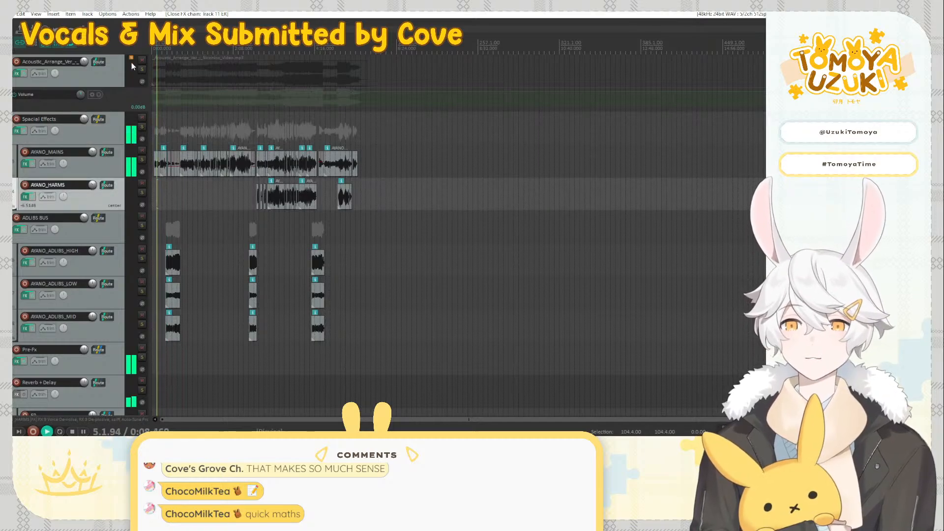
scroll(133, 196, down, 3)
click(142, 281)
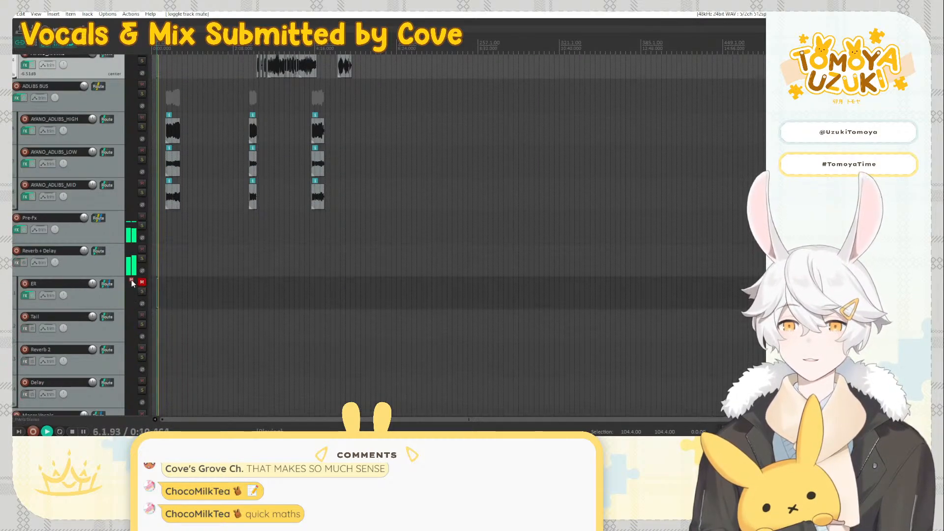
scroll(131, 282, up, 3)
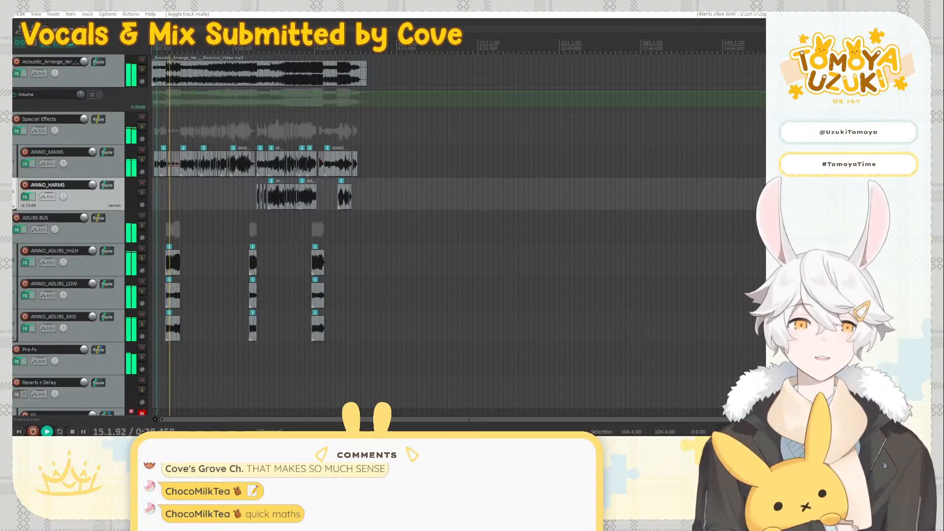
key(space)
Try to insert an 86 BPM tempo marker at position 2.2.00, and undo it
scroll(295, 78, up, 11)
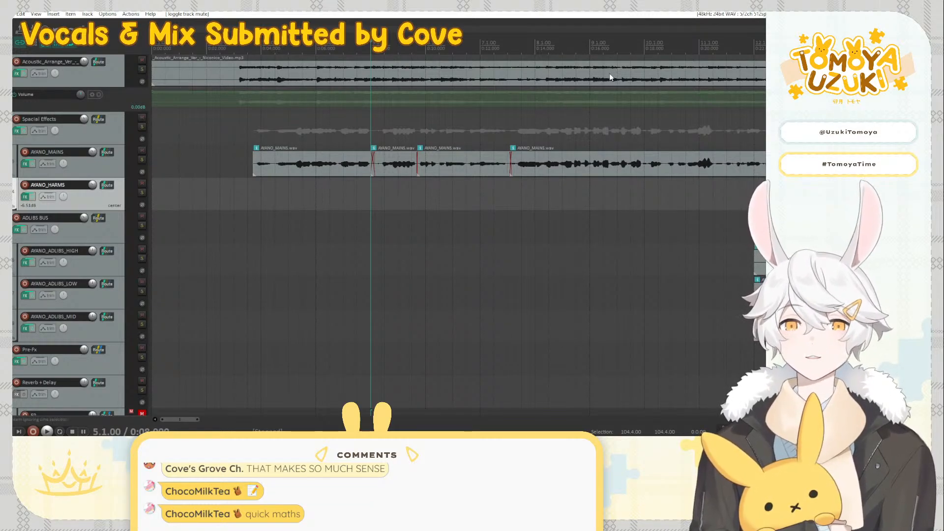
click(220, 45)
right_click(219, 45)
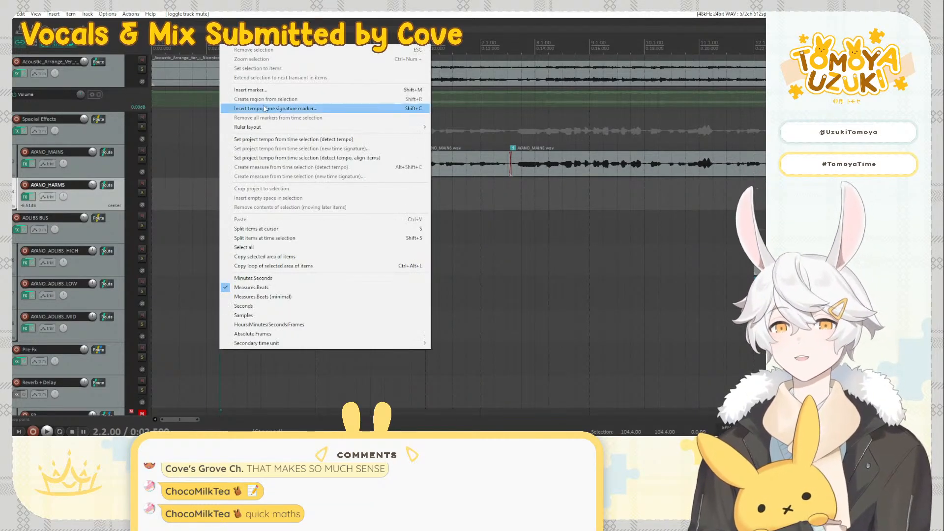
click(295, 109)
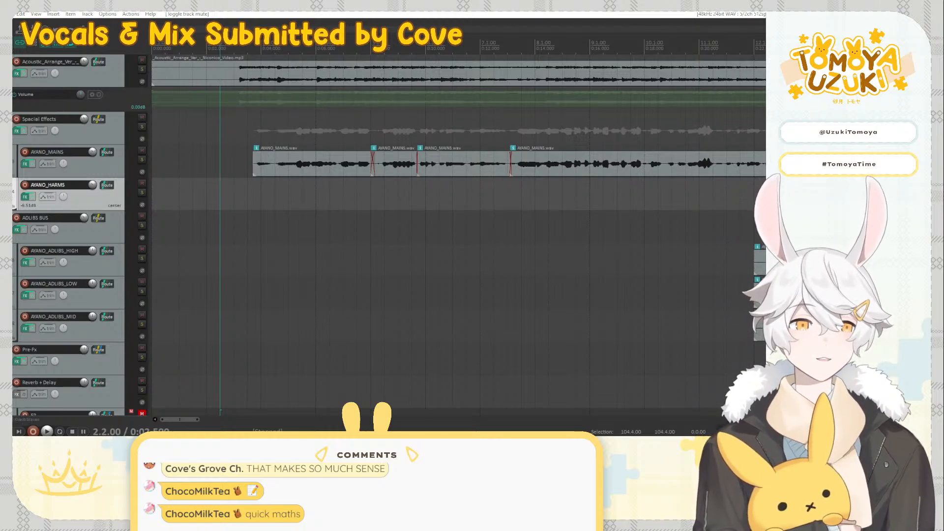
text(1)
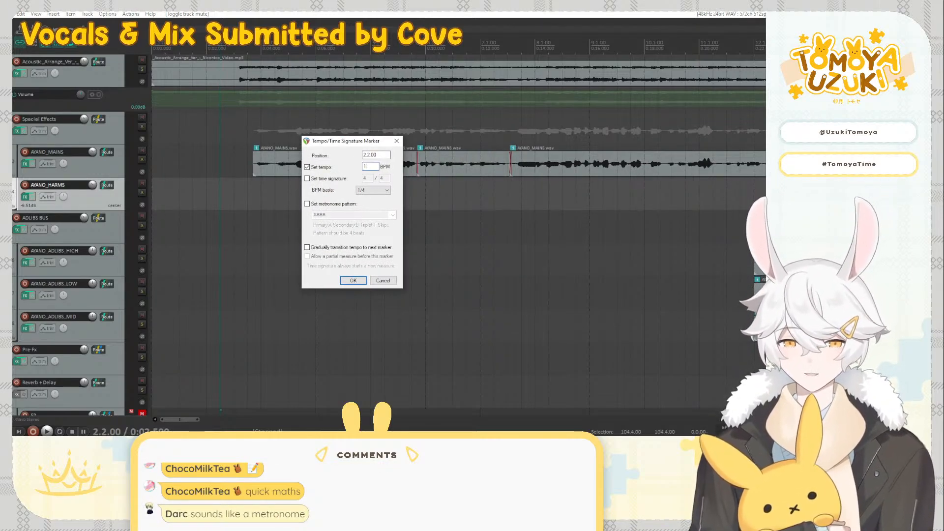
text(86)
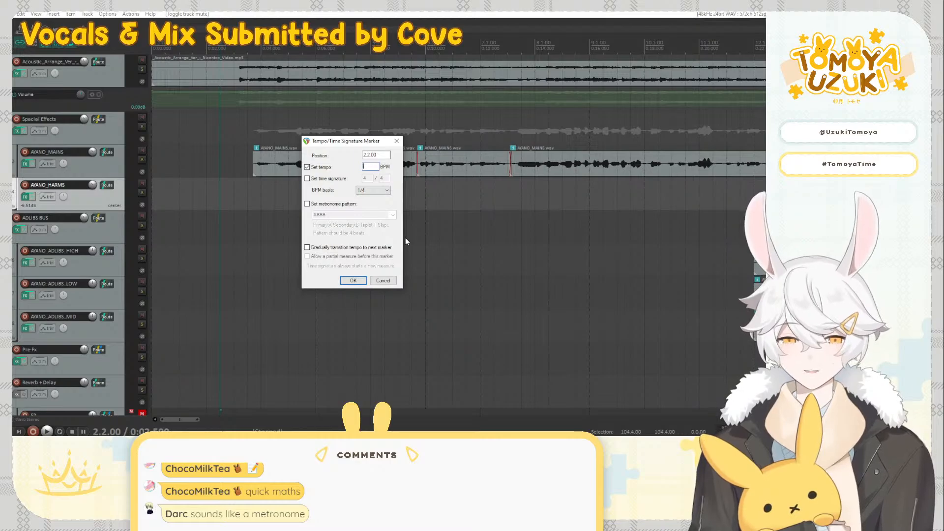
key(Return)
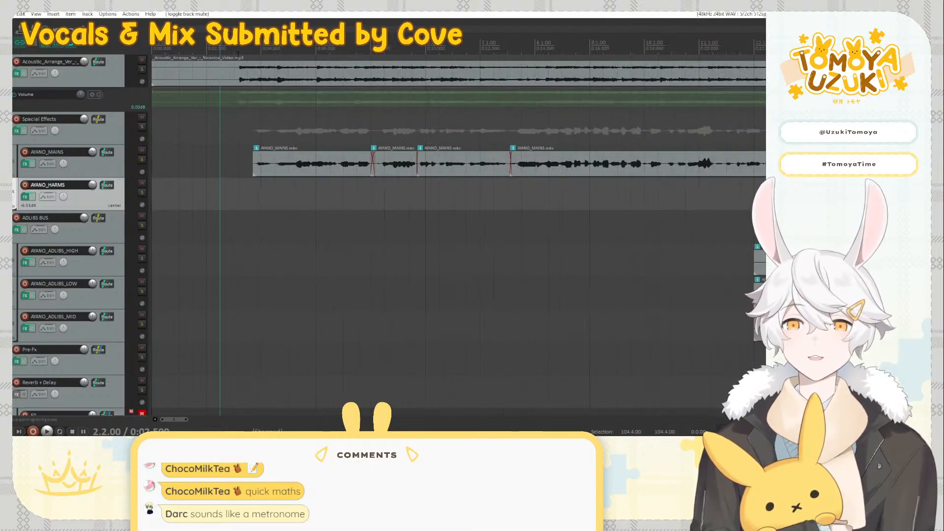
key(ctrl+z)
Try to insert an 86 BPM tempo marker at the start of measure 2, and undo it
click(207, 51)
right_click(208, 51)
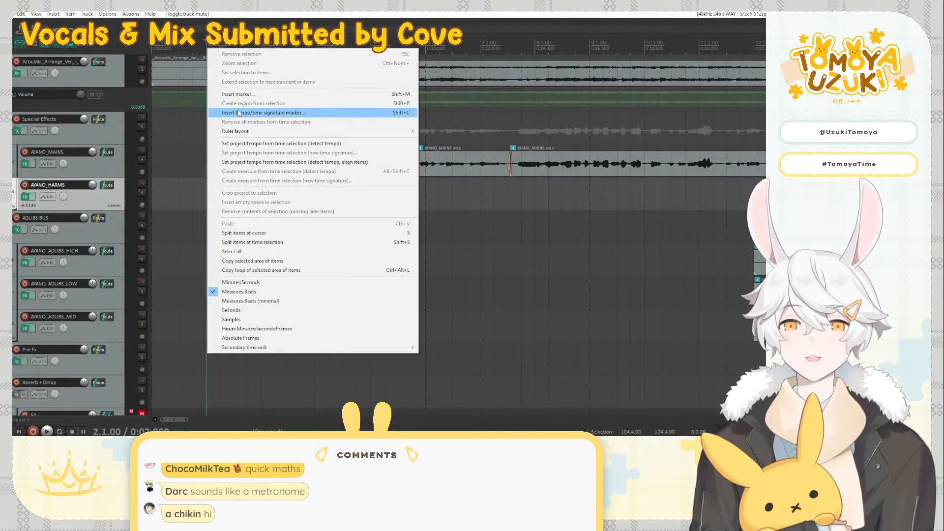
click(239, 112)
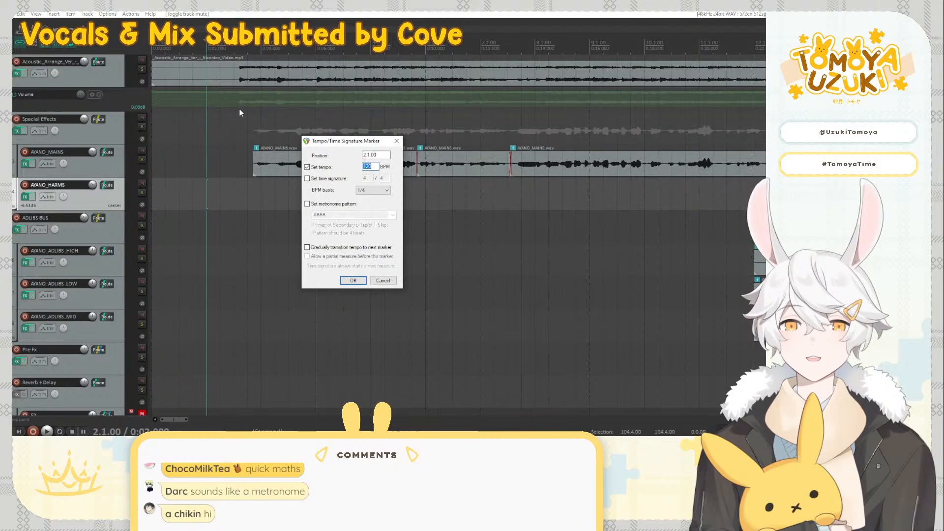
click(307, 167)
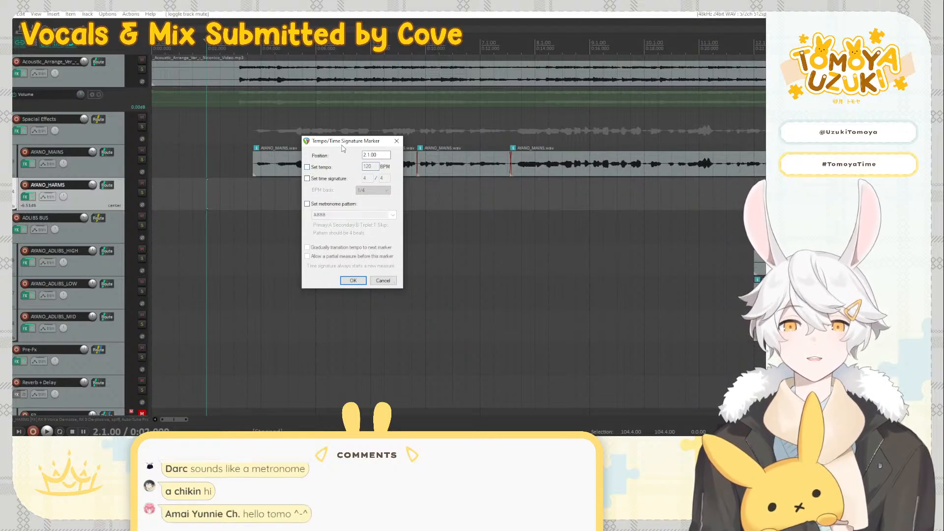
click(310, 168)
drag(375, 167, 333, 161)
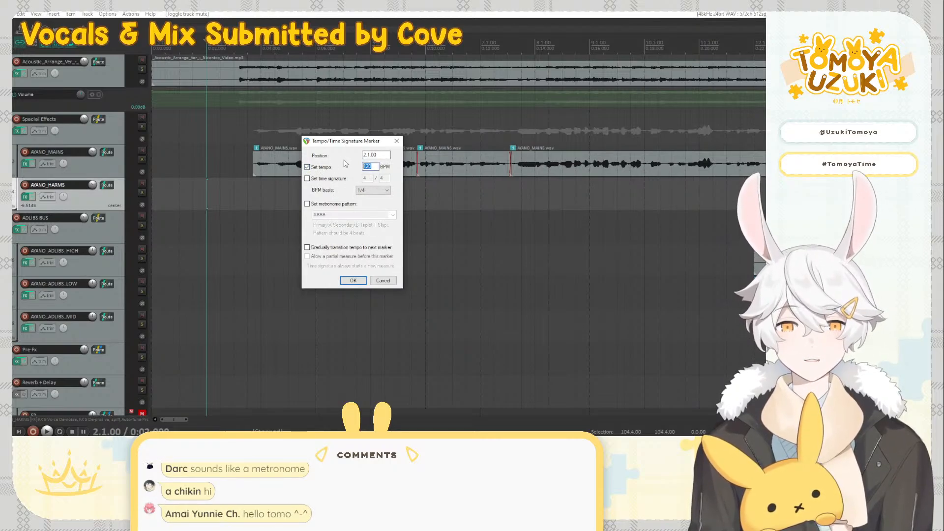
text(86)
key(Return)
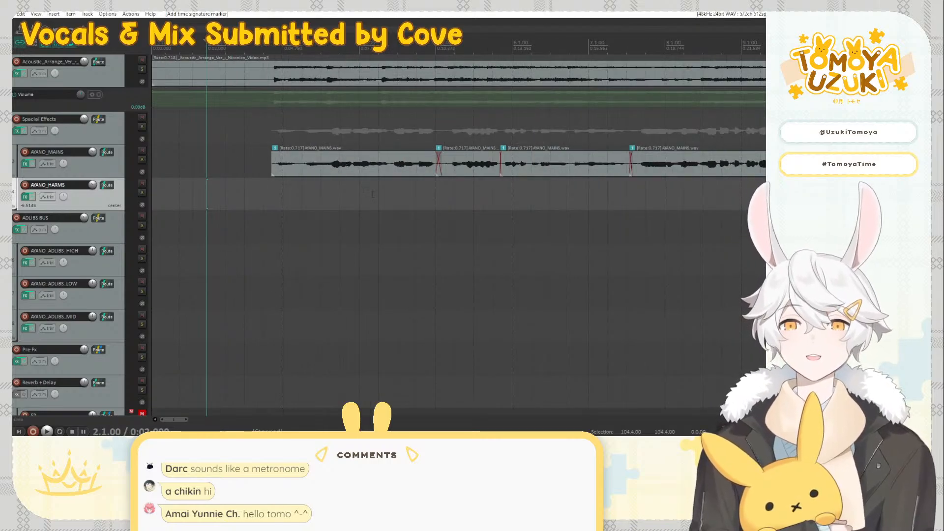
key(ctrl+z)
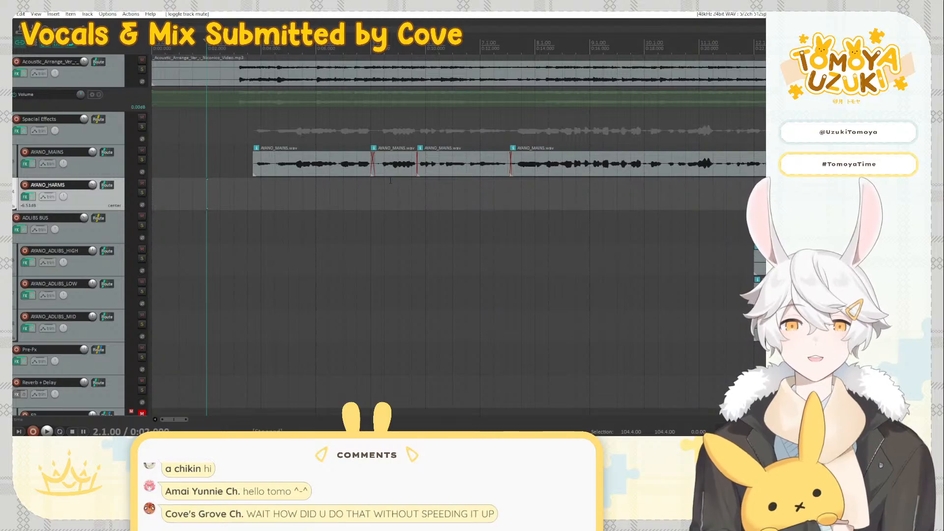
Set the project timebase for items, envelopes and markers and for the tempo/time signature envelope to Time
key(alt+Tab)
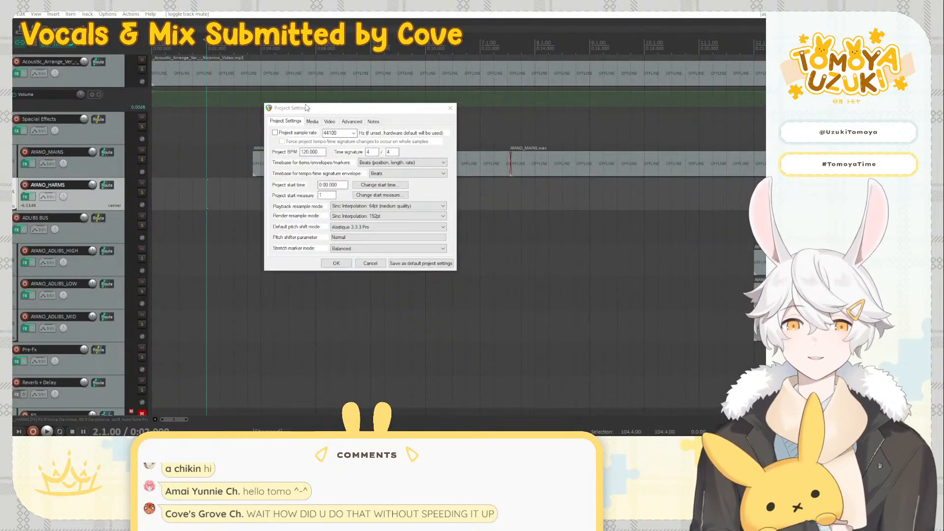
drag(299, 107, 208, 115)
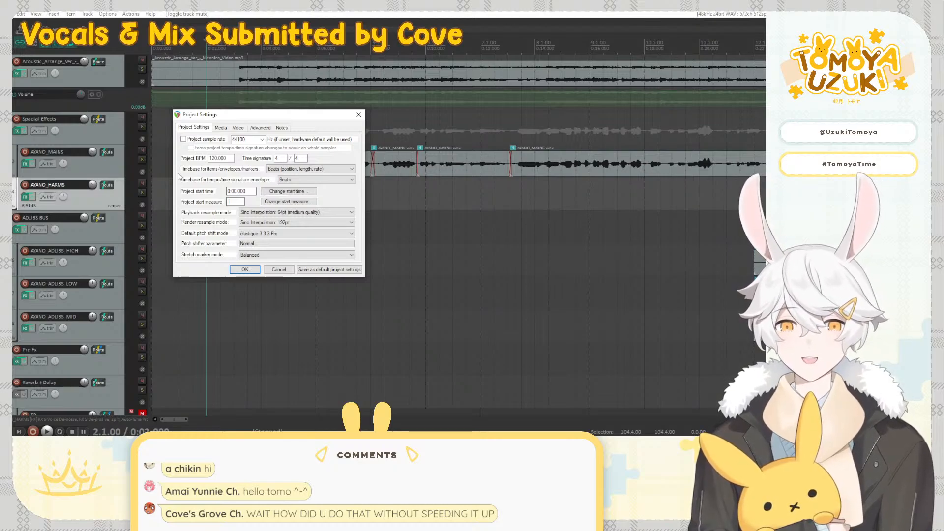
click(279, 179)
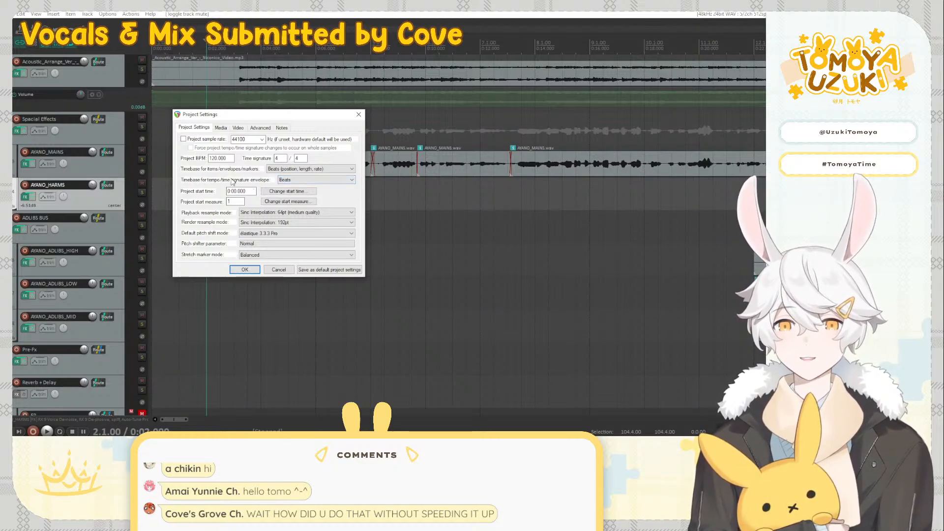
click(288, 168)
click(289, 182)
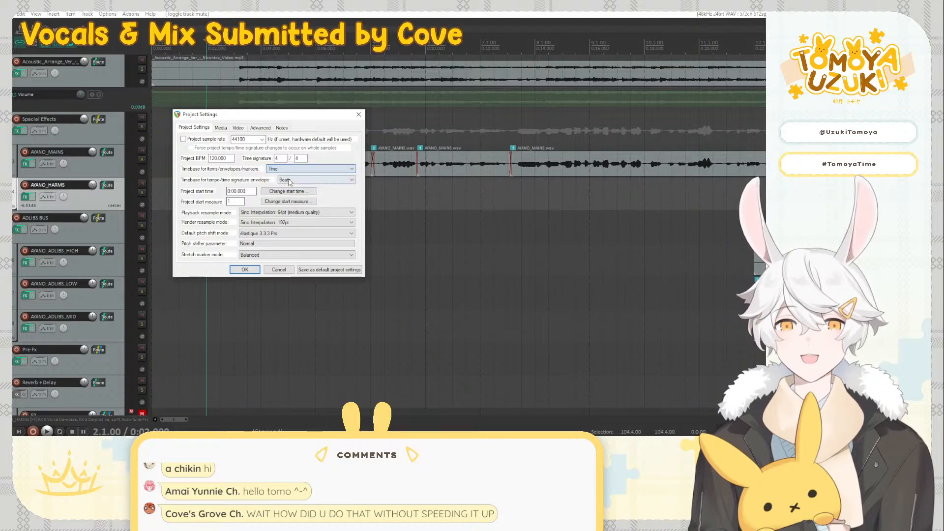
click(289, 180)
click(290, 186)
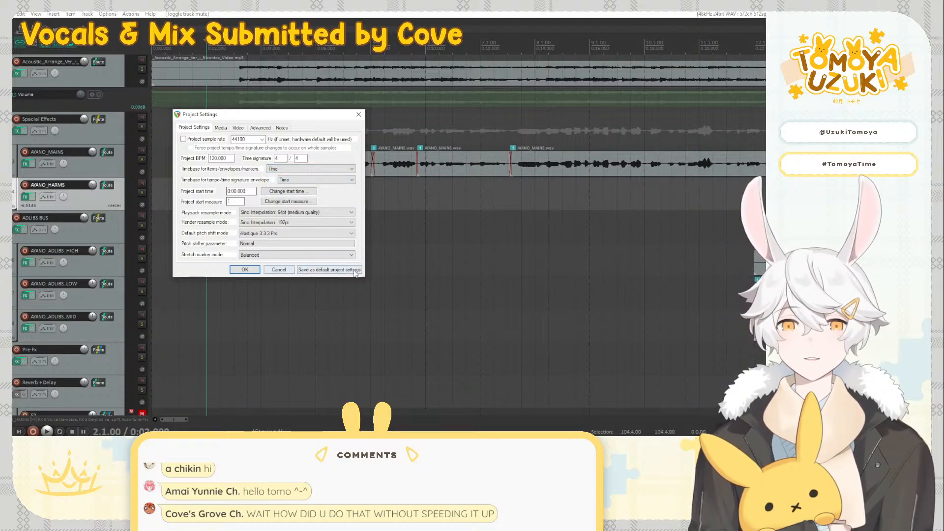
click(245, 269)
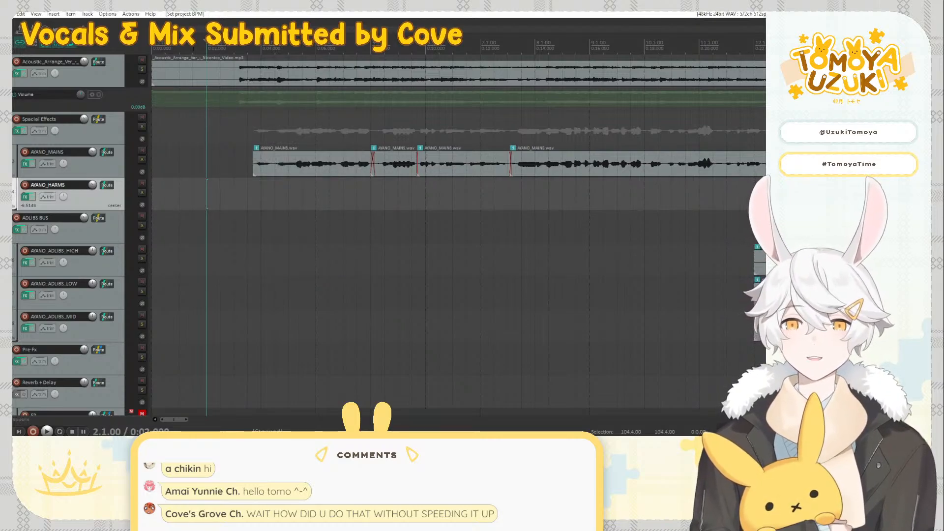
Insert an 87 BPM tempo marker at position 2.1.00 and shift it slightly earlier on the timeline
right_click(193, 47)
click(225, 110)
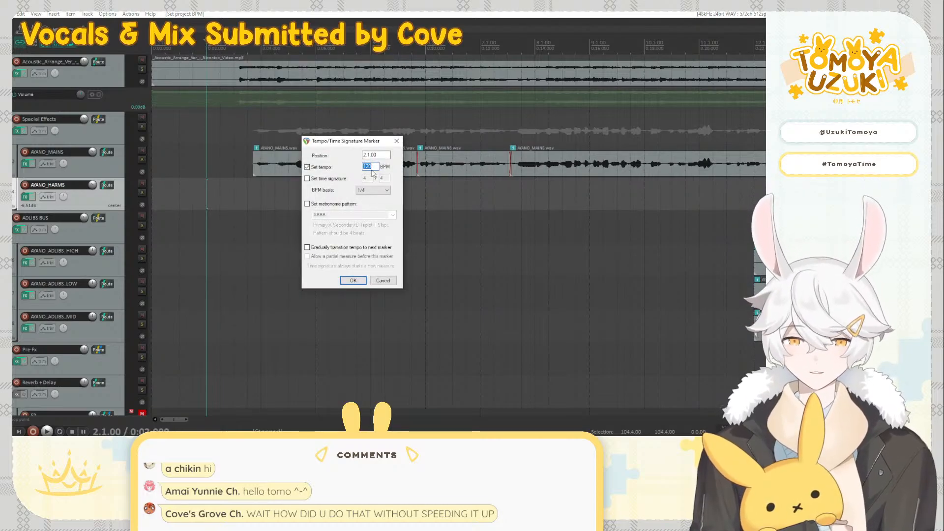
text(87)
key(Return)
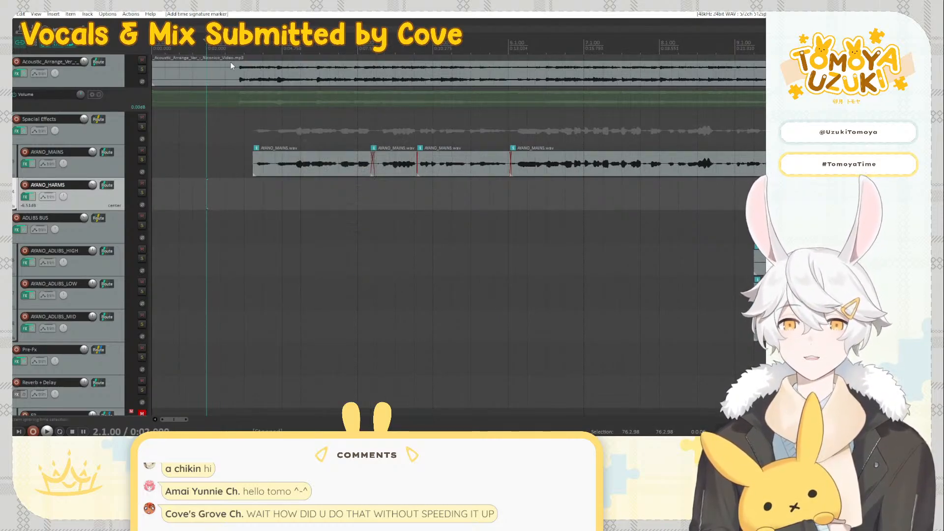
drag(209, 41, 205, 42)
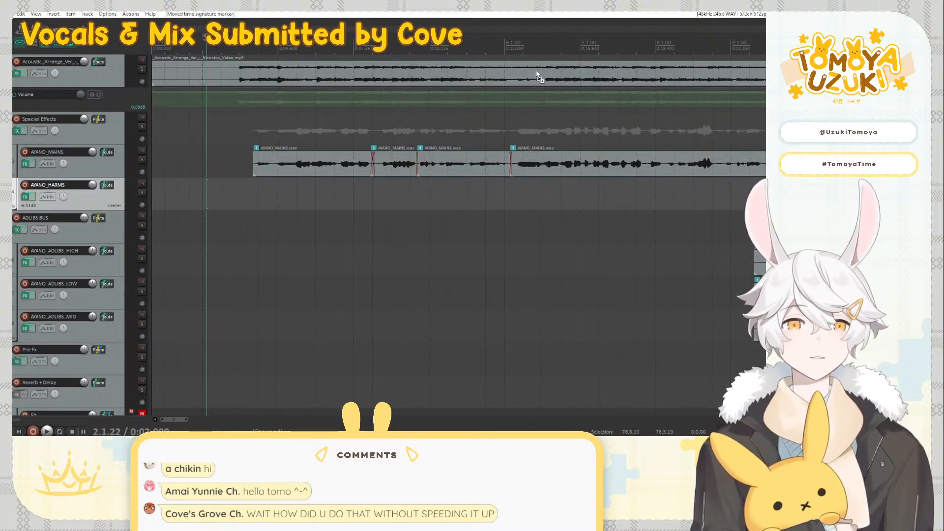
Change the tempo marker at measure 2 to 86 BPM and fine-tune its position on the timeline
right_click(210, 36)
right_click(203, 36)
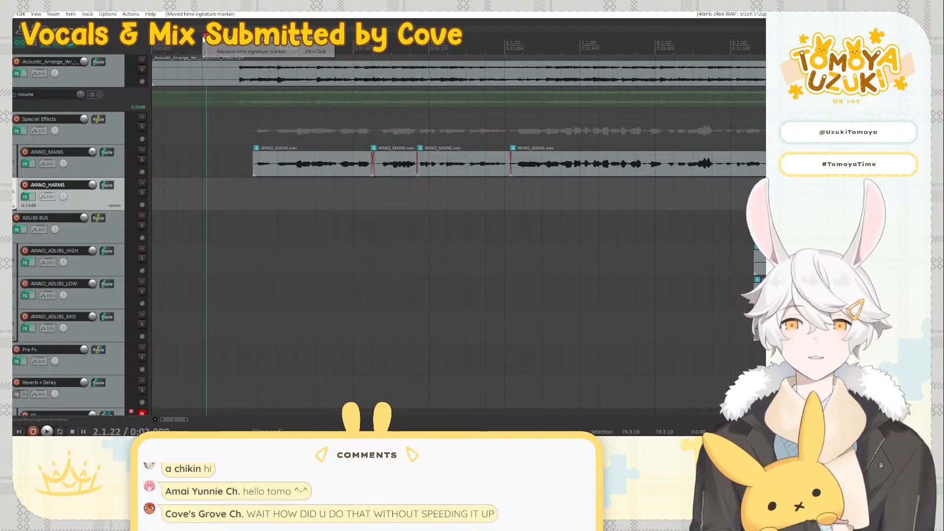
click(214, 44)
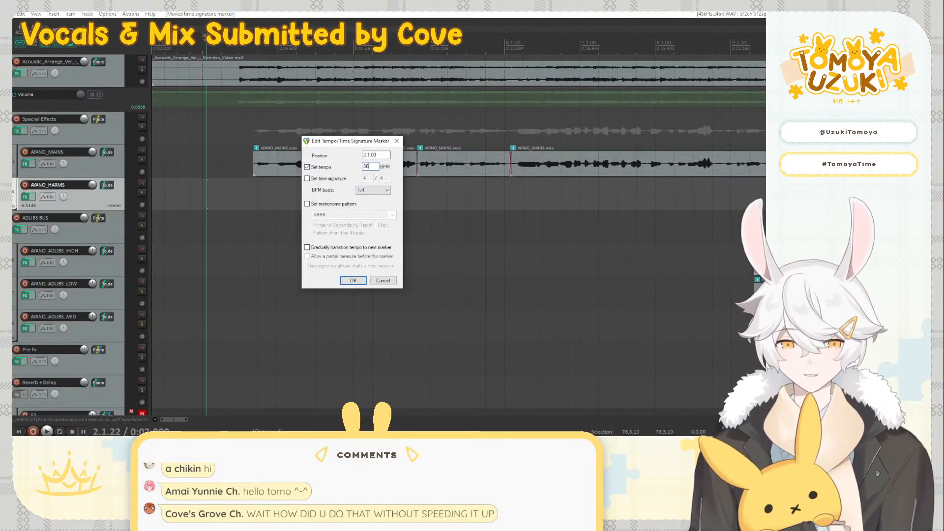
key(Return)
drag(205, 38, 204, 39)
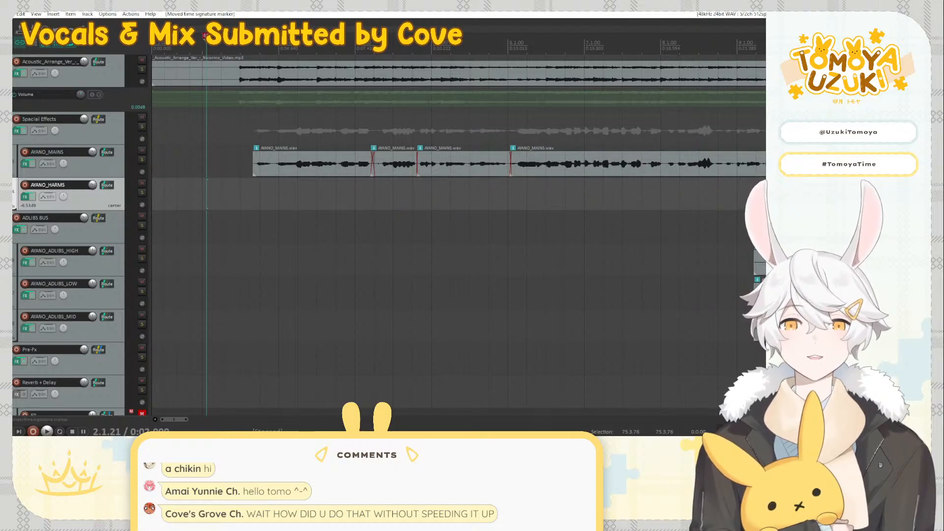
drag(205, 38, 204, 39)
Check how the tempo grid lines up with the audio around measure 61 and near the song's start
scroll(344, 86, down, 8)
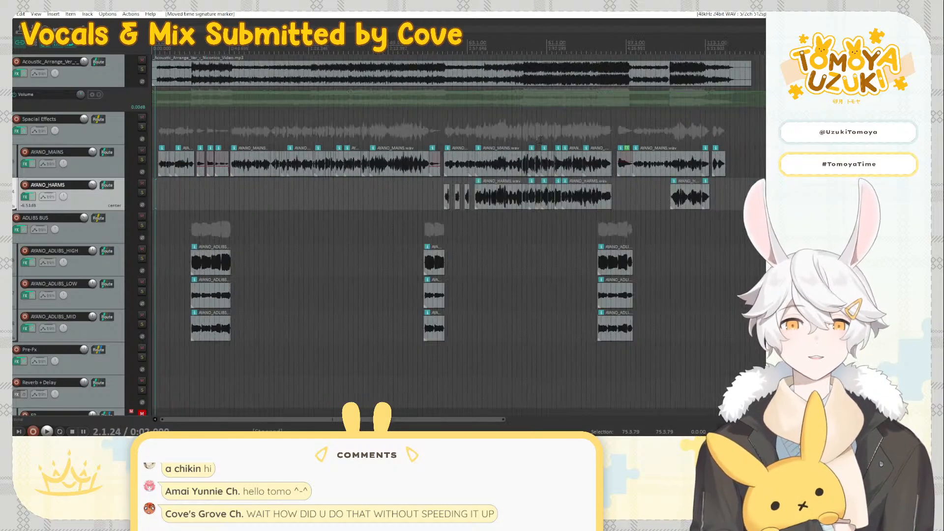
click(445, 129)
scroll(445, 129, up, 13)
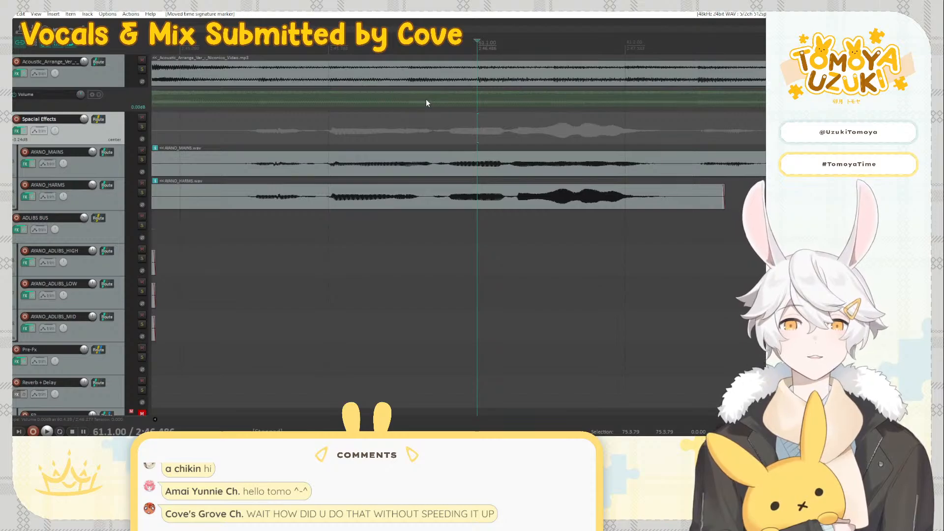
scroll(359, 80, down, 8)
scroll(334, 131, down, 4)
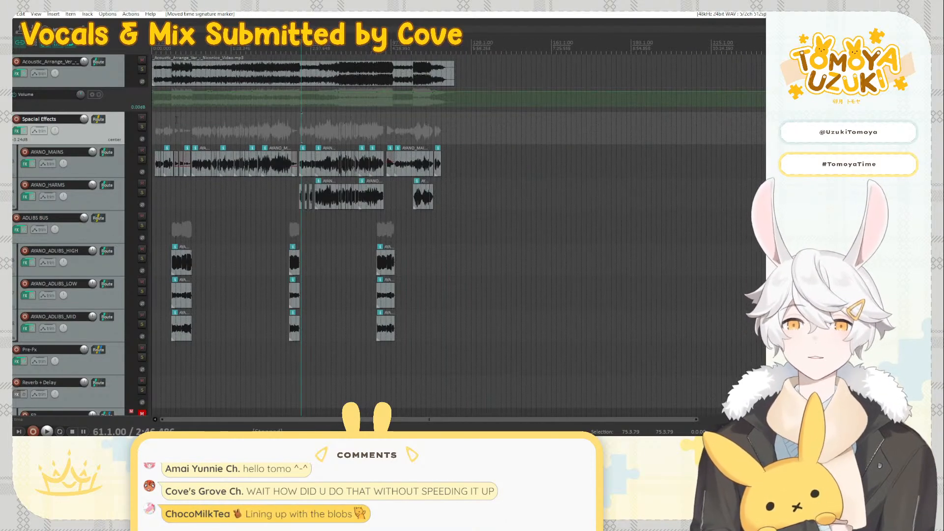
click(156, 129)
scroll(156, 130, up, 5)
click(165, 129)
scroll(165, 128, up, 9)
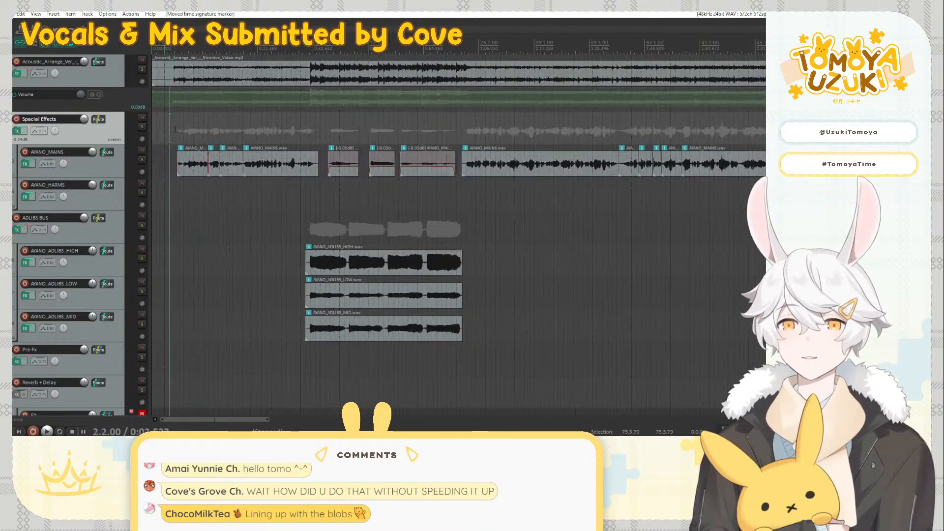
Review the settings of the tempo marker at measure 2 and close them without changes
right_click(355, 37)
click(401, 43)
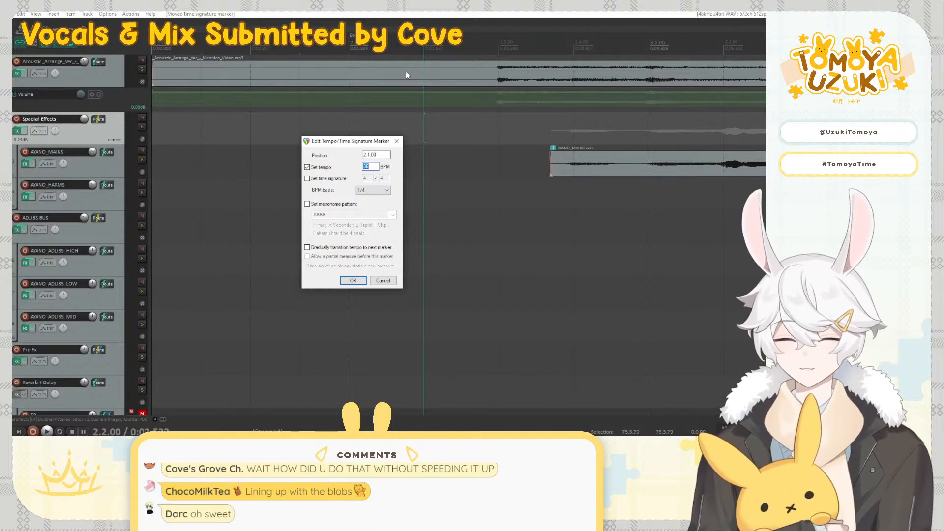
click(396, 141)
scroll(509, 163, down, 10)
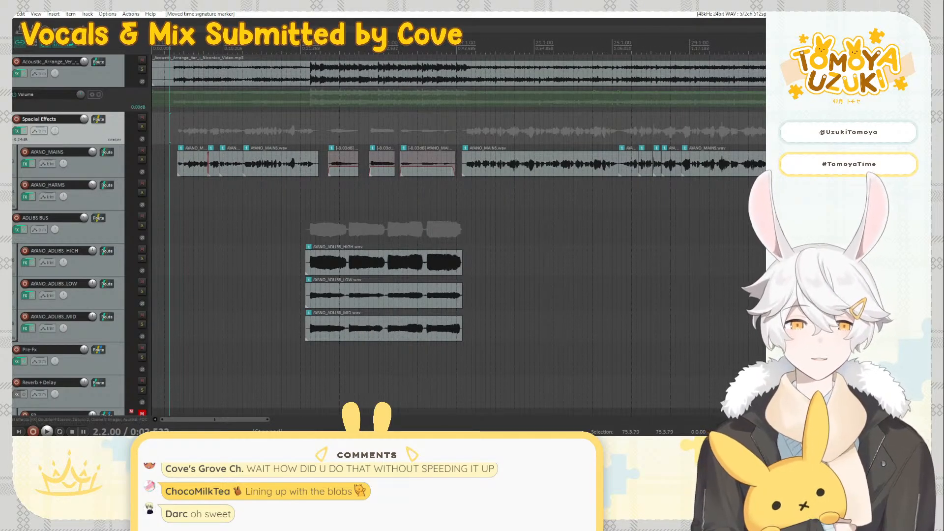
key(alt+Tab)
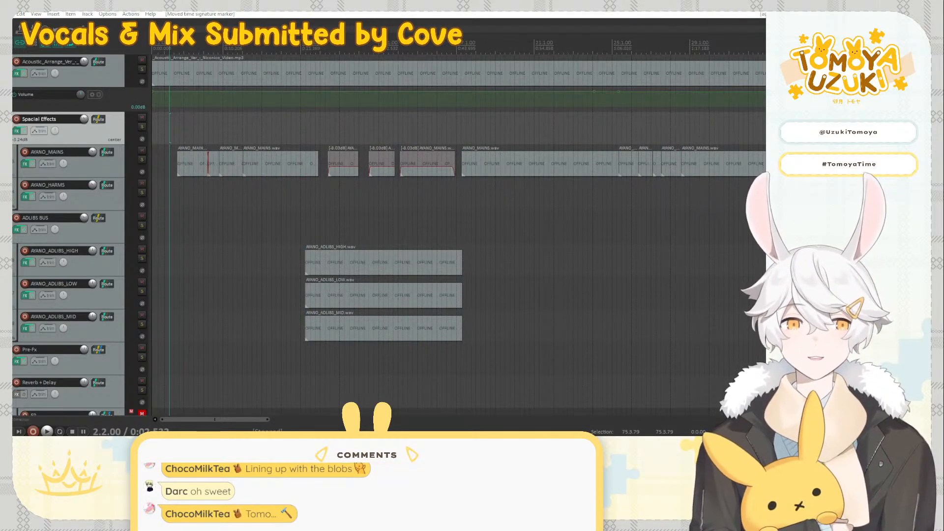
key(alt+Tab)
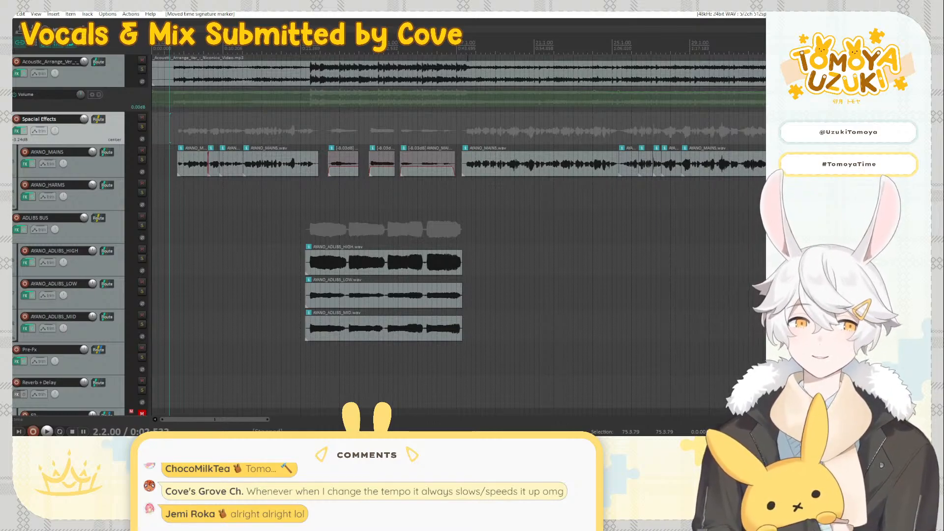
Open the project settings to review the timebase for items and for the tempo/time signature envelope
click(8, 14)
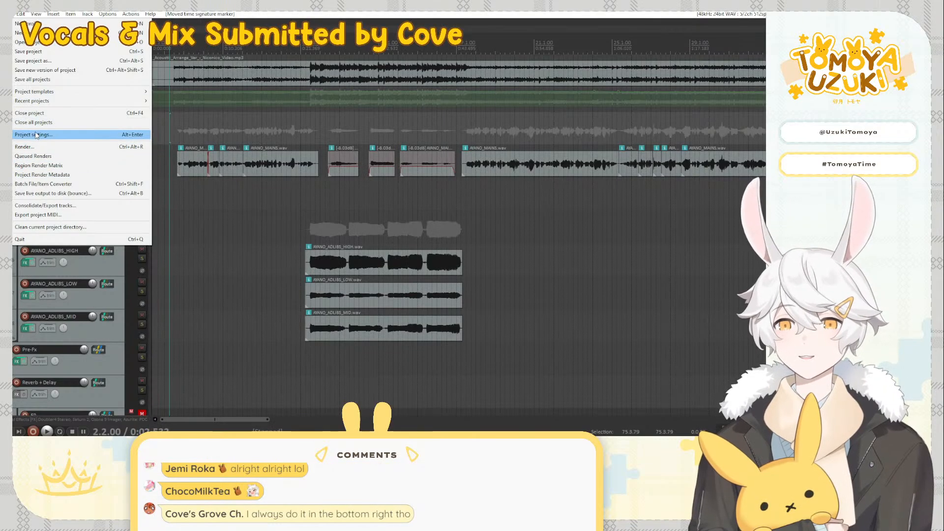
click(233, 147)
key(alt+Return)
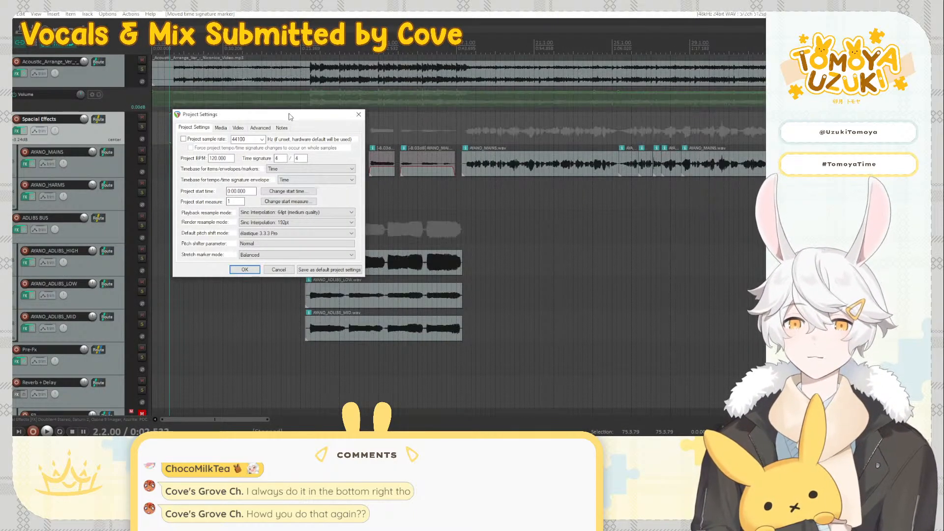
drag(291, 115, 296, 112)
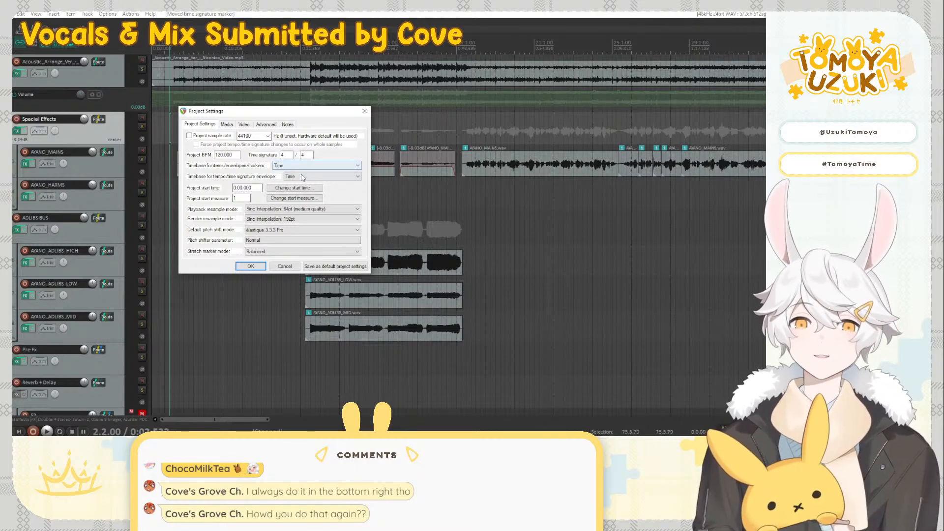
Review the timebase options for items, envelopes and markers, keep Time selected, and close the project settings
click(285, 166)
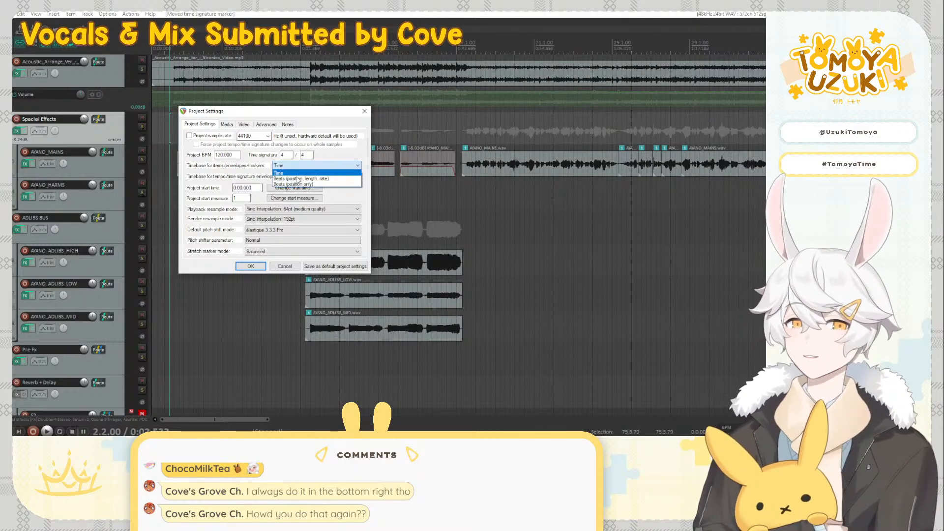
click(299, 173)
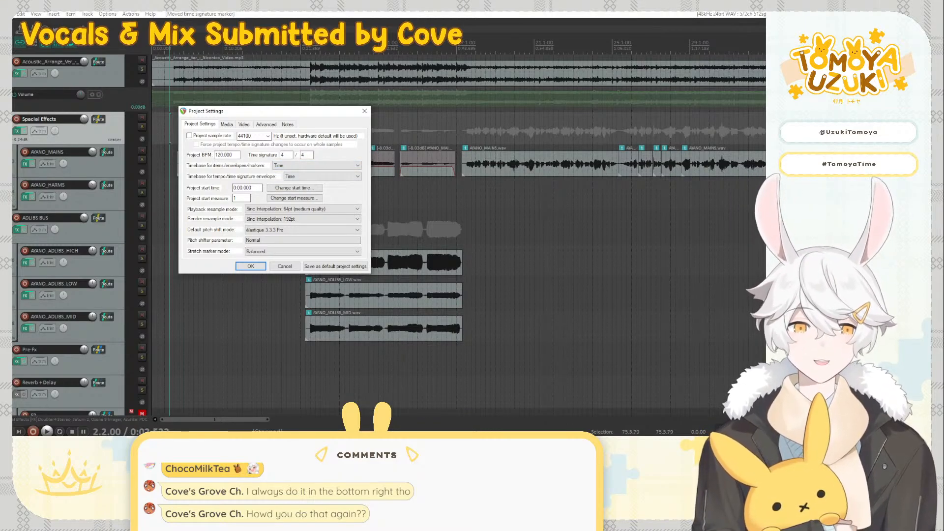
key(alt+Tab)
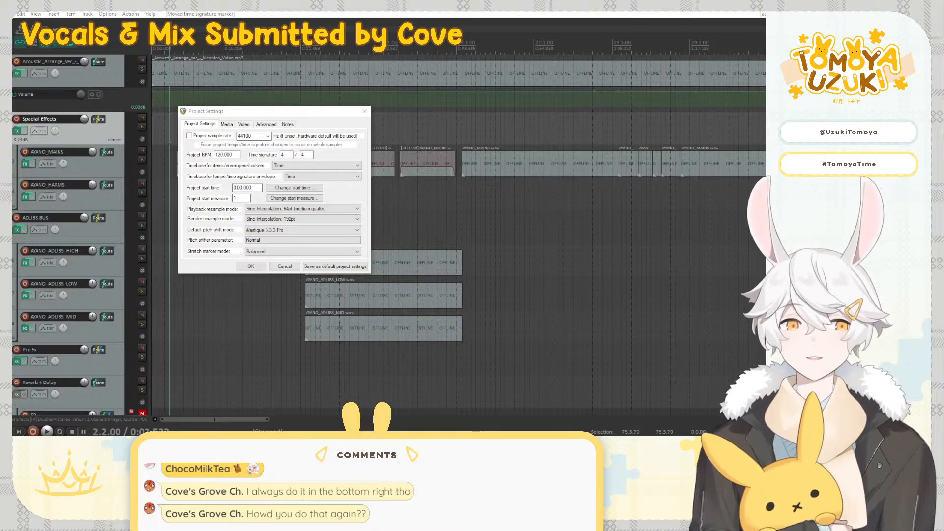
click(351, 9)
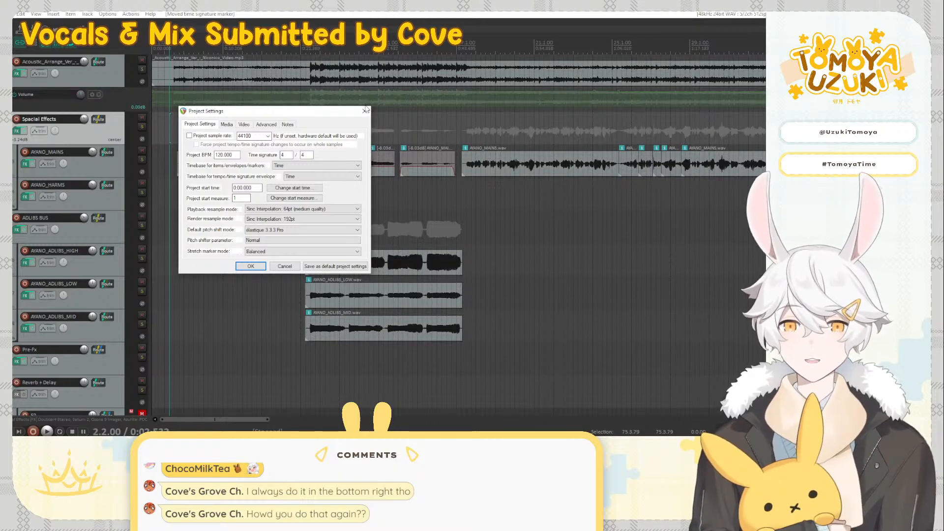
click(364, 111)
key(alt+Return)
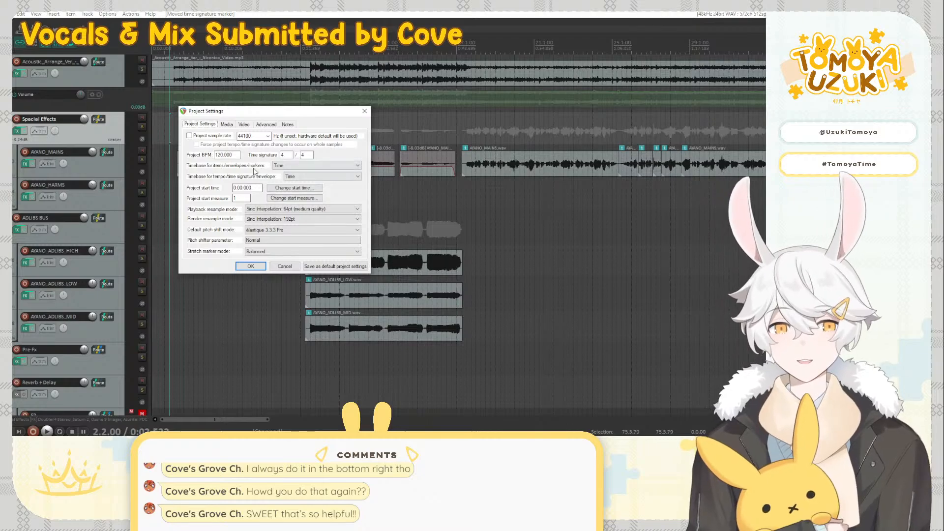
click(364, 111)
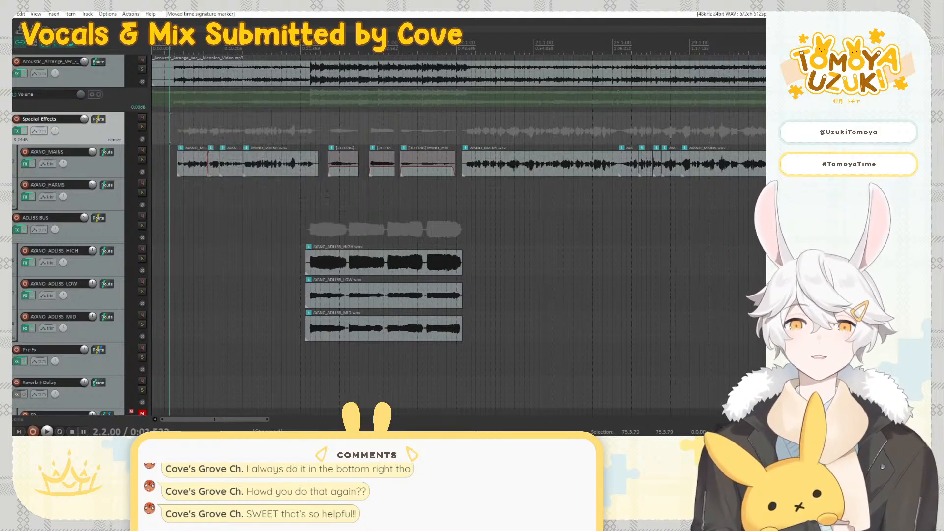
Place the edit cursor just before the ad-lib clips and toggle the ER track's mute on and off
click(189, 214)
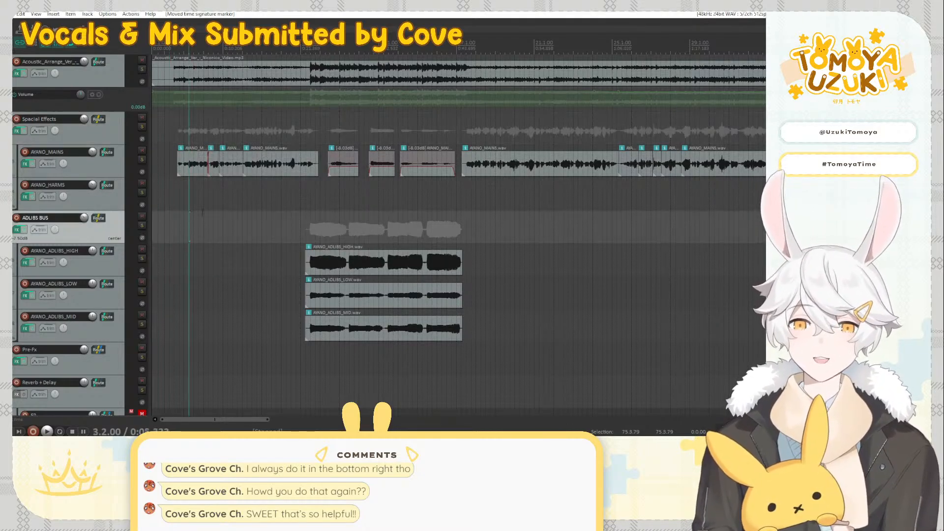
click(295, 221)
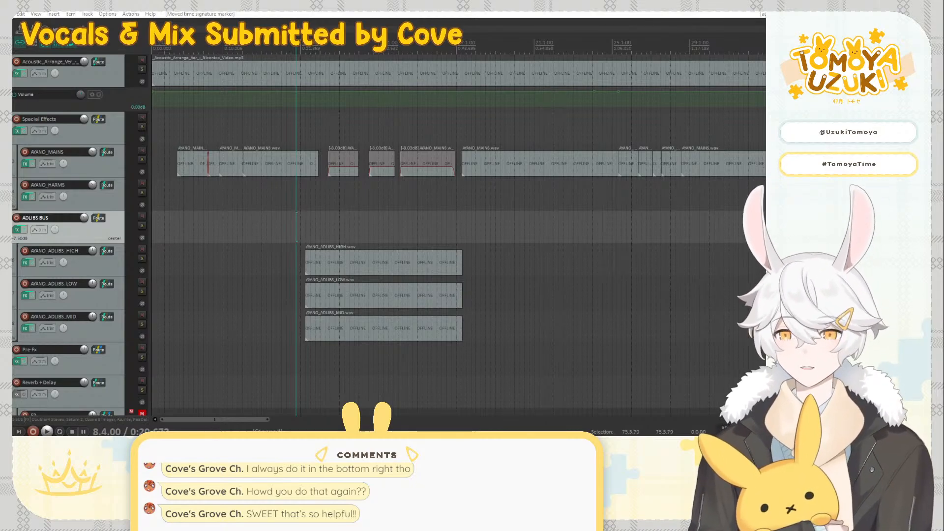
scroll(142, 344, down, 4)
click(142, 282)
click(142, 282)
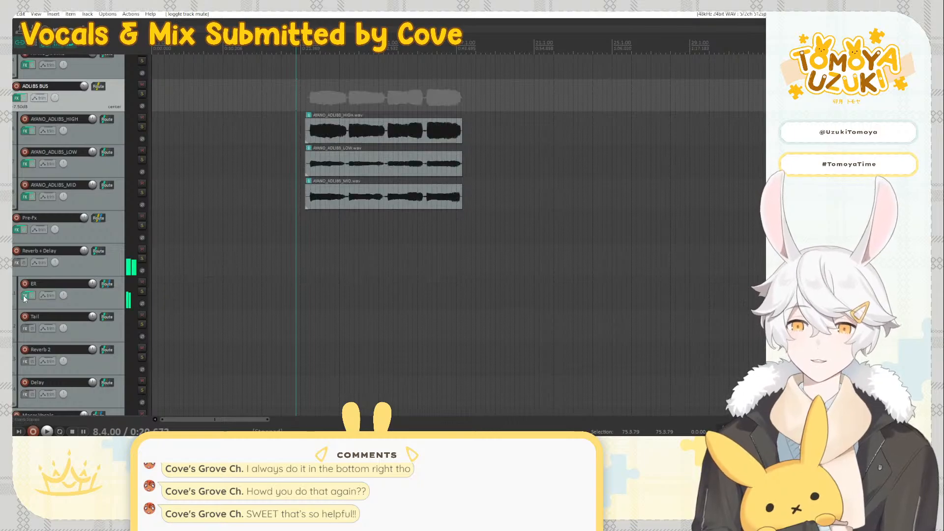
In the ER track's RVerb plugin, set PreDelay to 21.8 and Time to 1.373
click(25, 295)
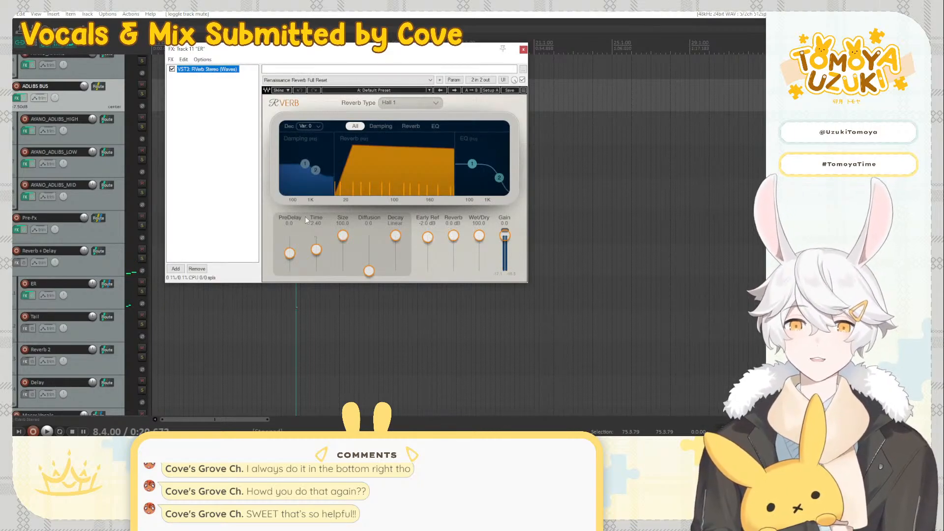
click(279, 220)
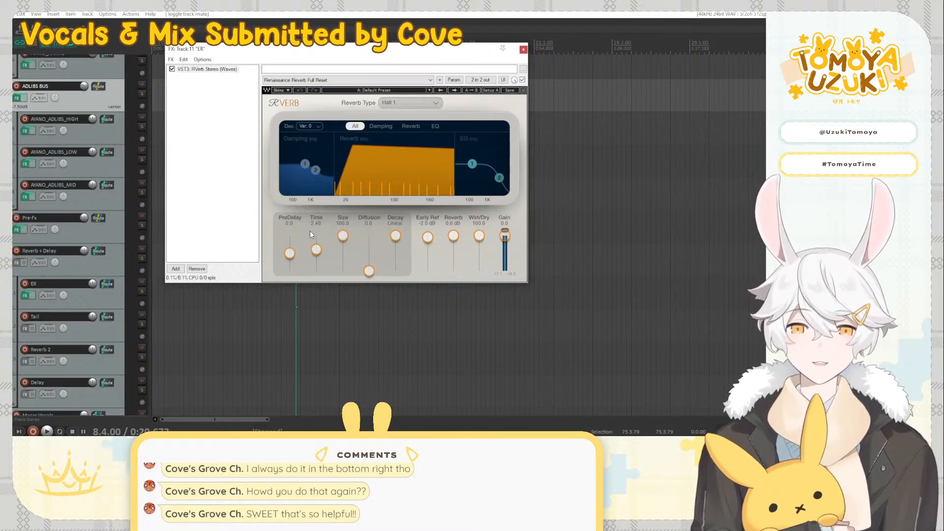
click(290, 253)
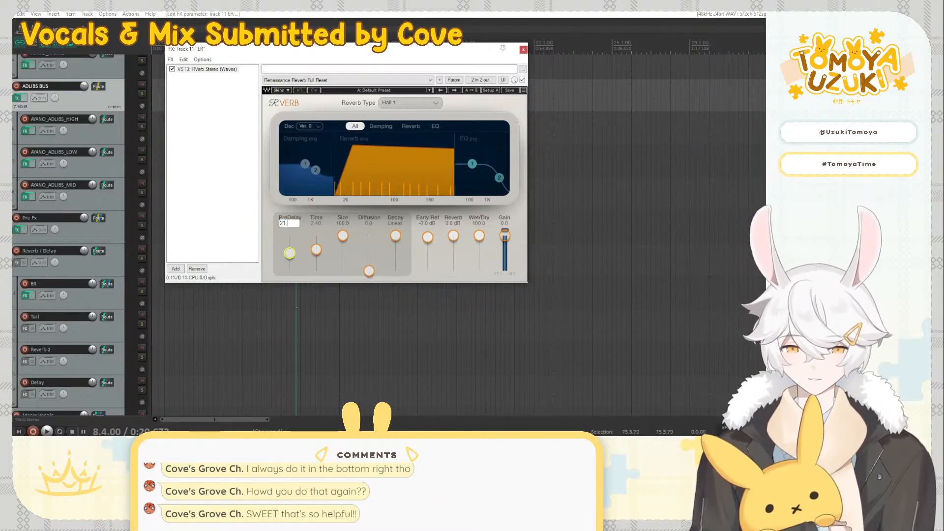
key(Return)
click(320, 249)
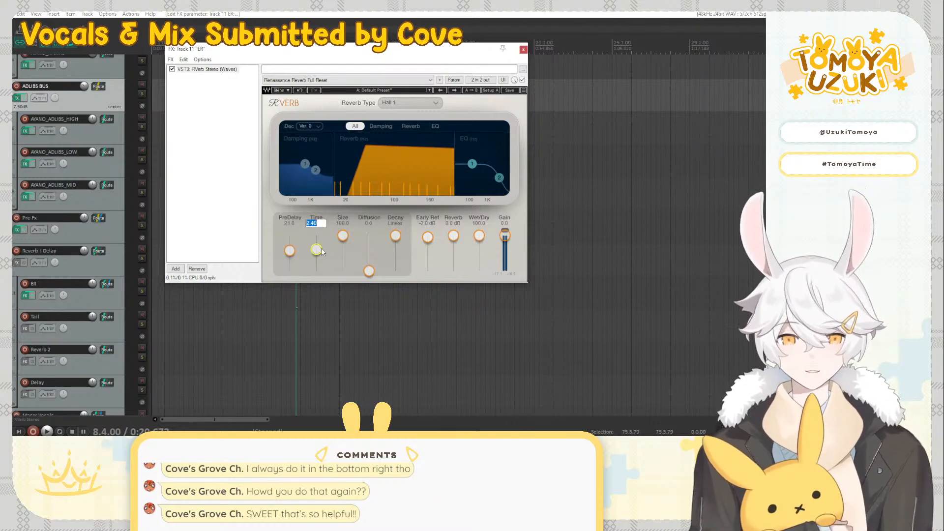
text(1.)
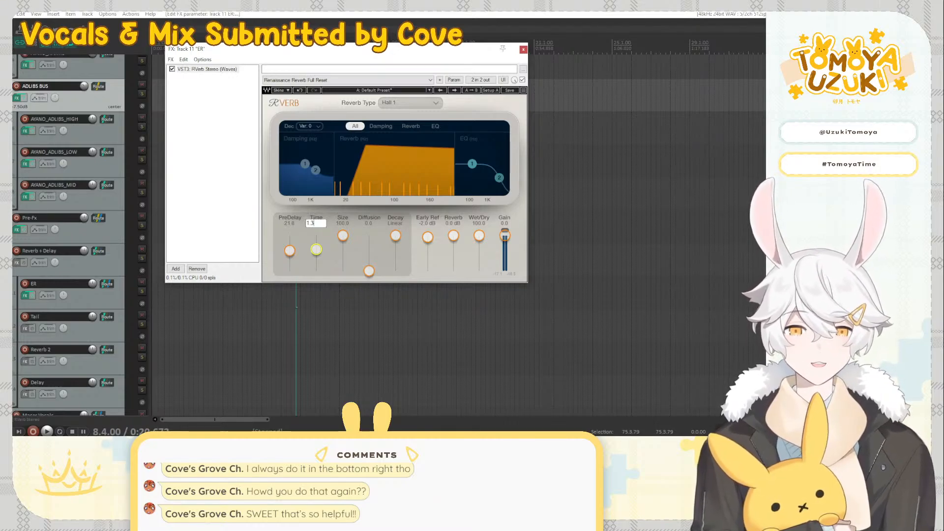
text(373)
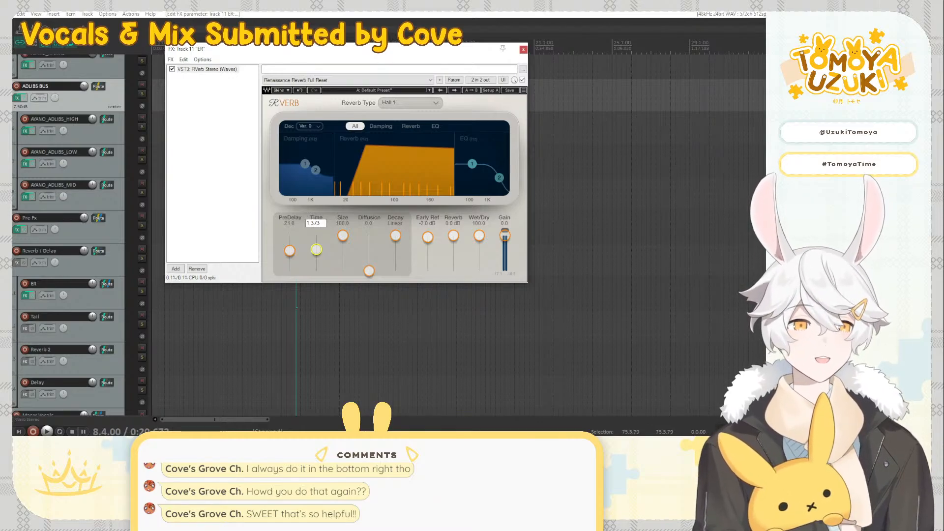
key(Return)
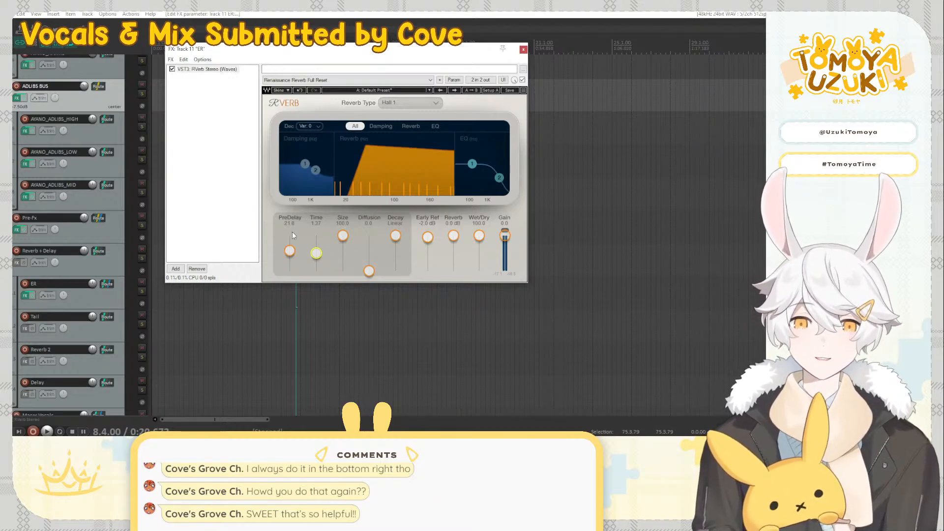
Try other reverb types for the ER track's RVerb and settle on Plate 2
click(403, 105)
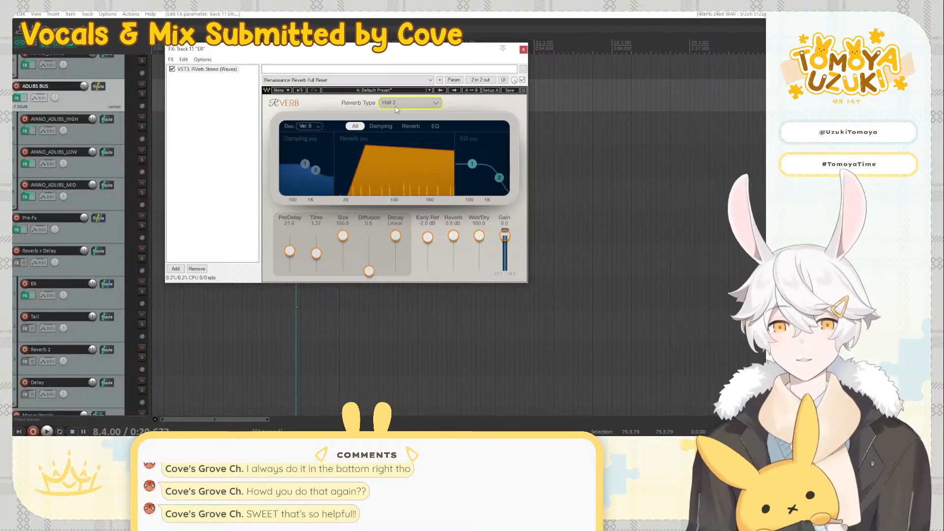
click(395, 118)
click(399, 105)
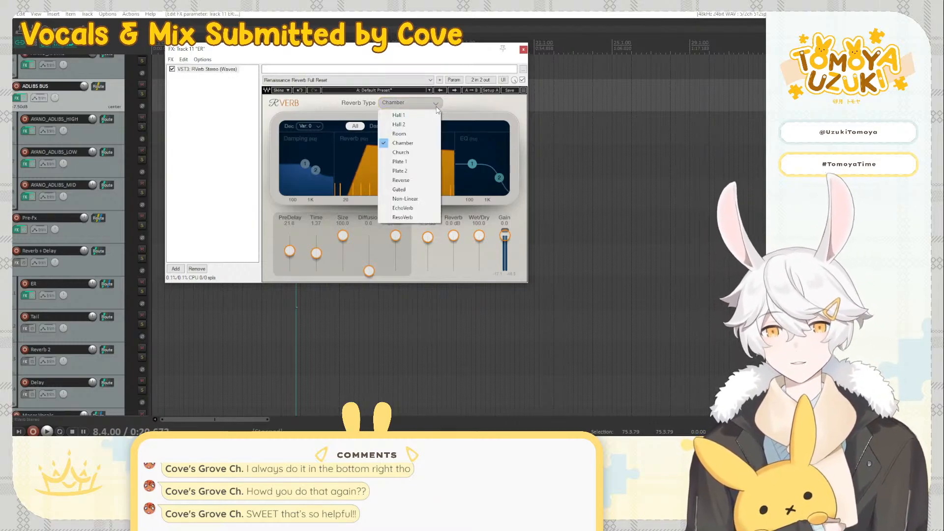
click(404, 170)
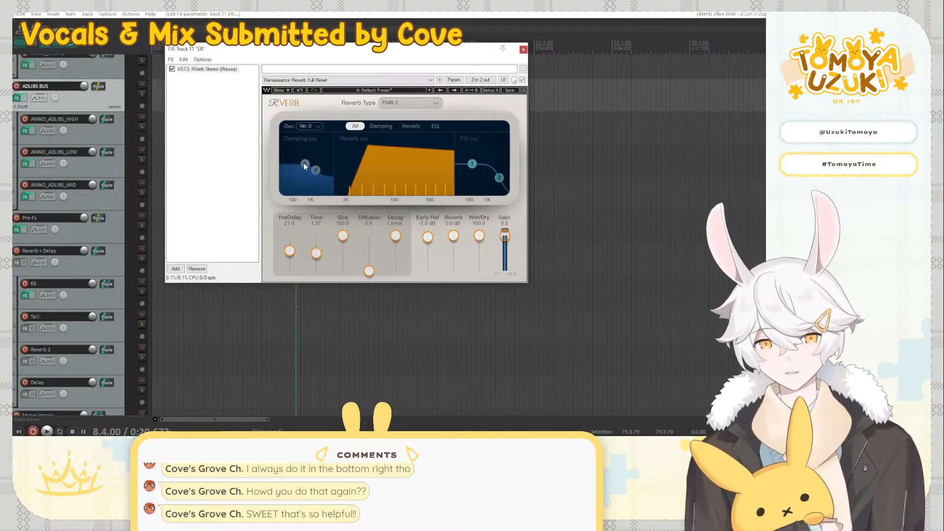
Lower the first damping band of the ER reverb and shape its EQ with a cut in the low band
drag(304, 166, 305, 171)
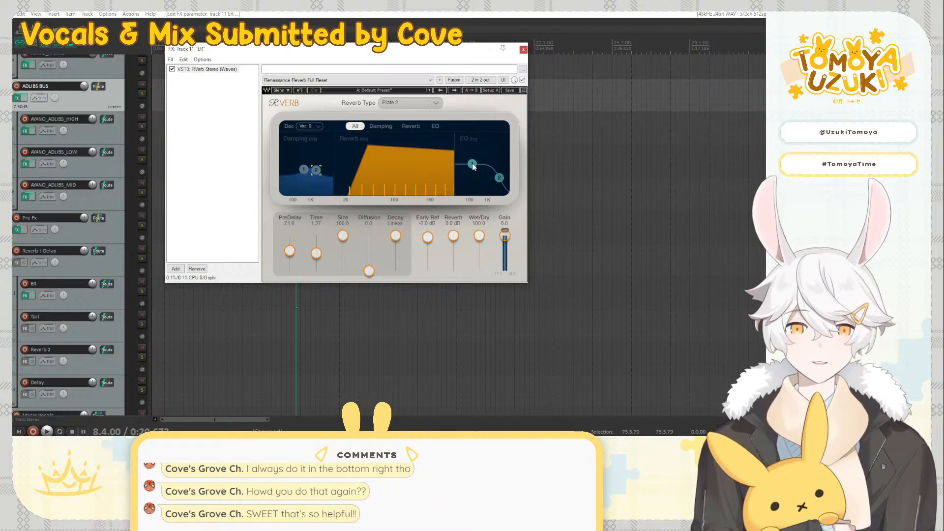
drag(472, 163, 498, 173)
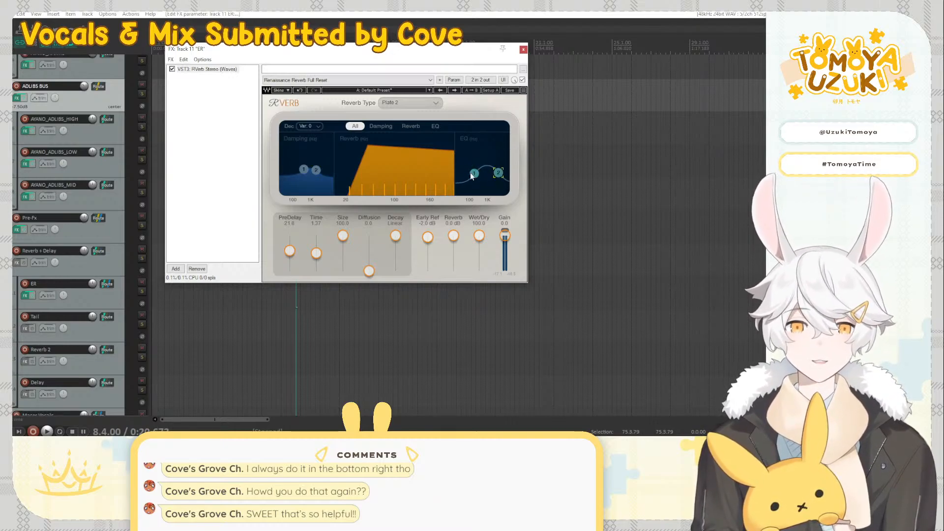
click(472, 175)
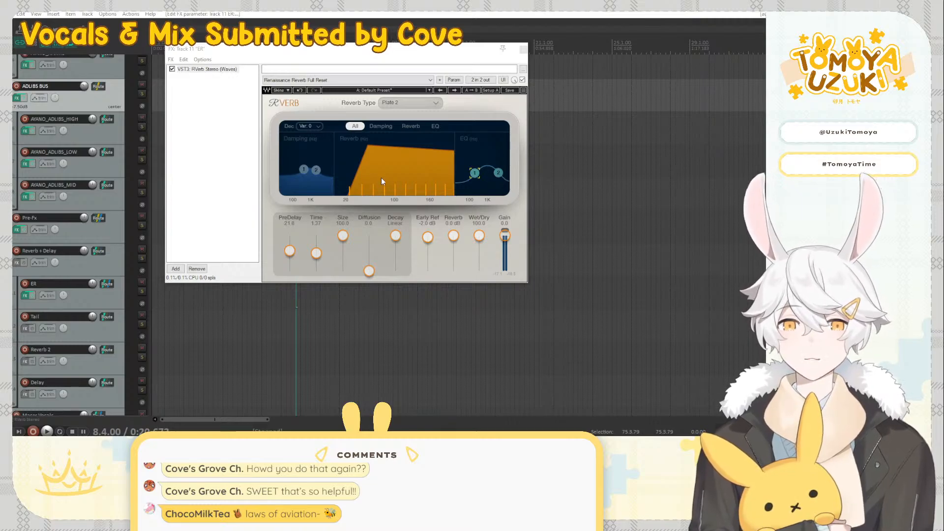
Turn the RVerb's Reverb level Off and raise Early Ref to 0.0 dB
drag(453, 235, 453, 271)
drag(428, 241, 429, 239)
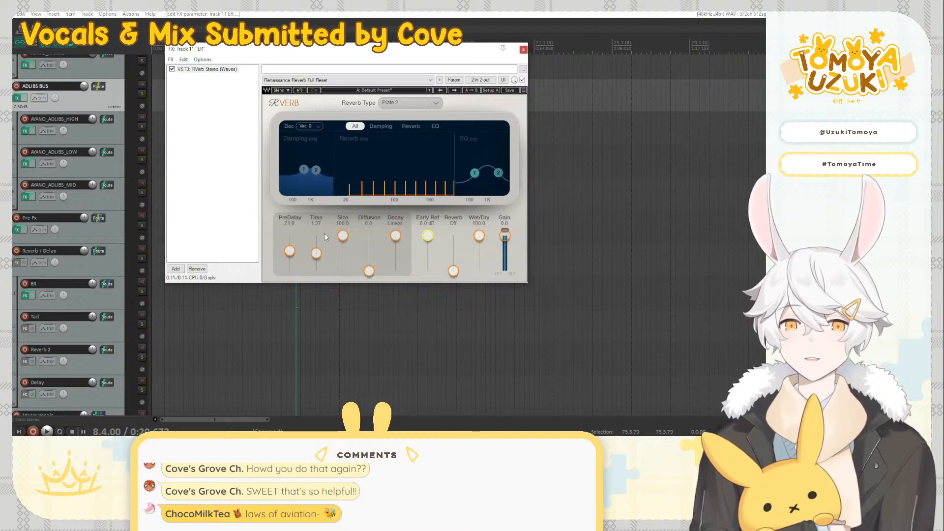
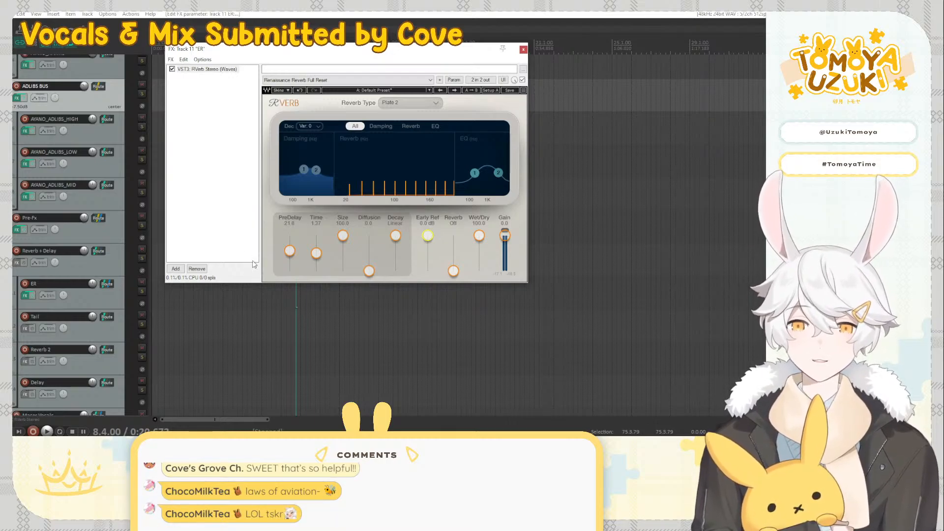
Play the ad-libs with the ER track soloed and reduce the reverb Size to about 61.3
key(space)
click(142, 292)
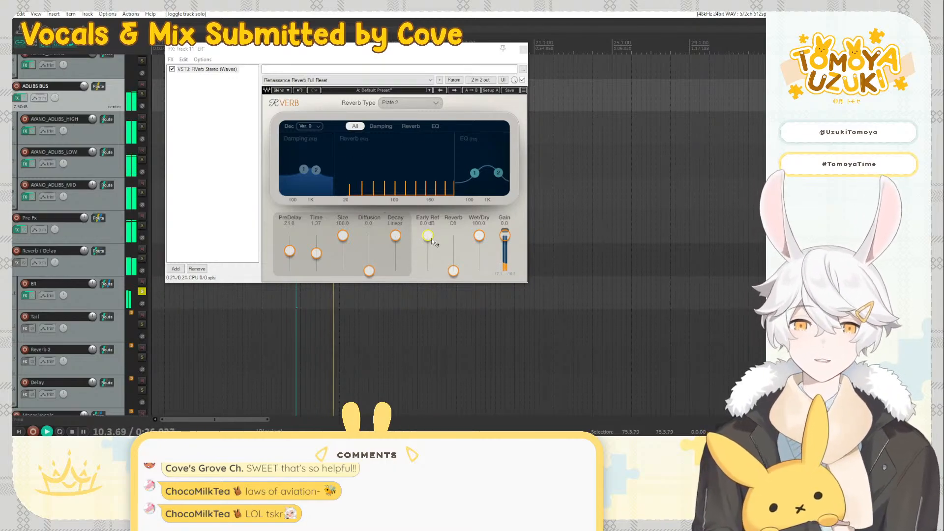
drag(344, 236, 343, 248)
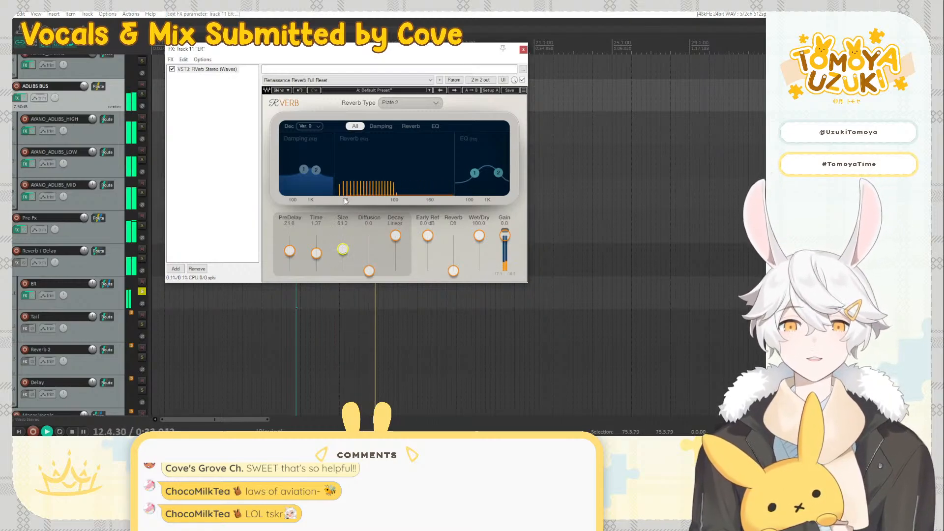
Solo the acoustic backing track alongside ER and lower its volume, with the reverb Size reduced to about 58.4
scroll(101, 221, up, 3)
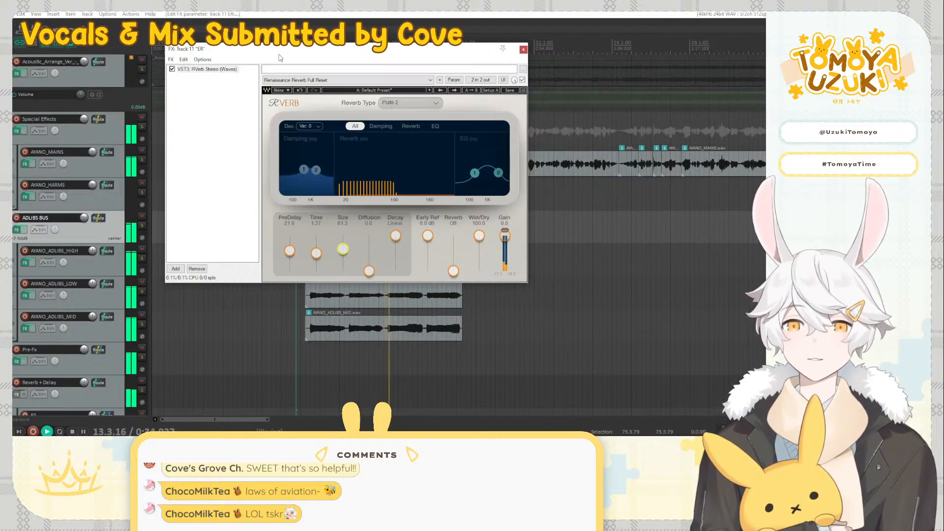
drag(278, 55, 339, 153)
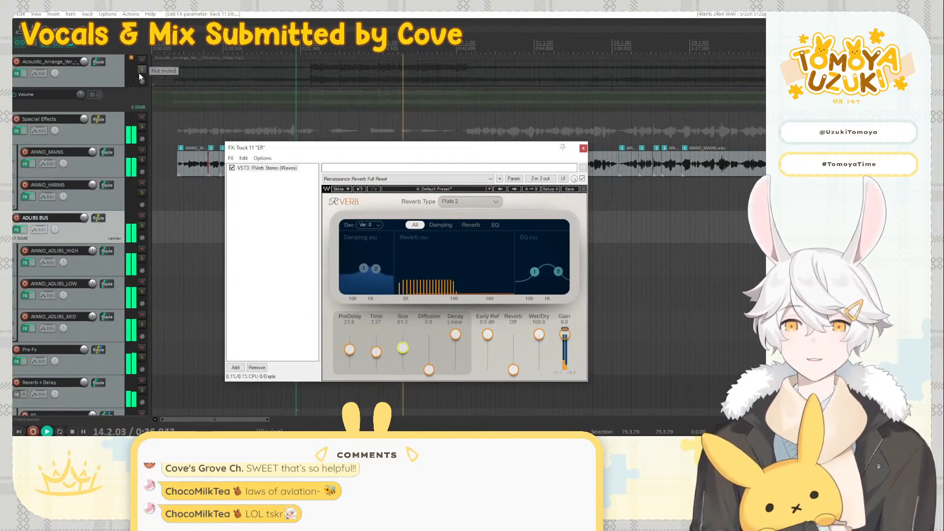
click(141, 70)
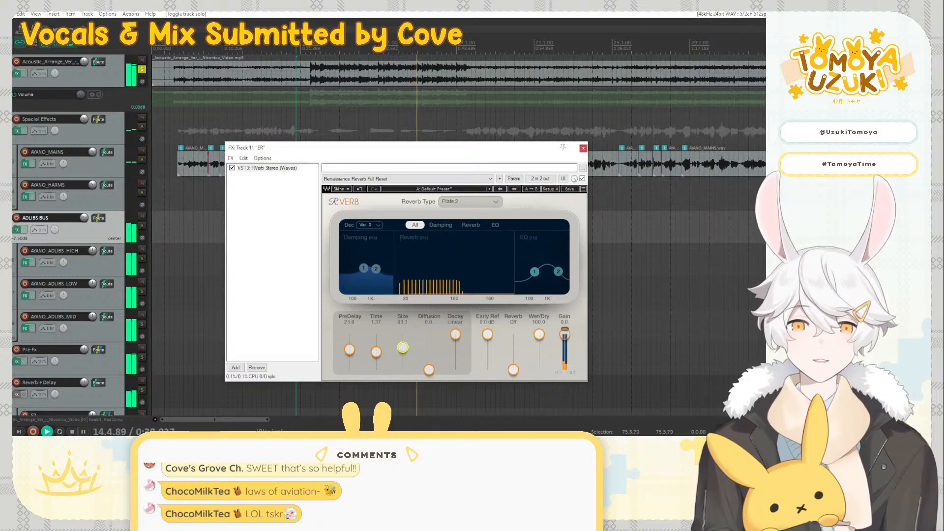
drag(403, 347, 403, 349)
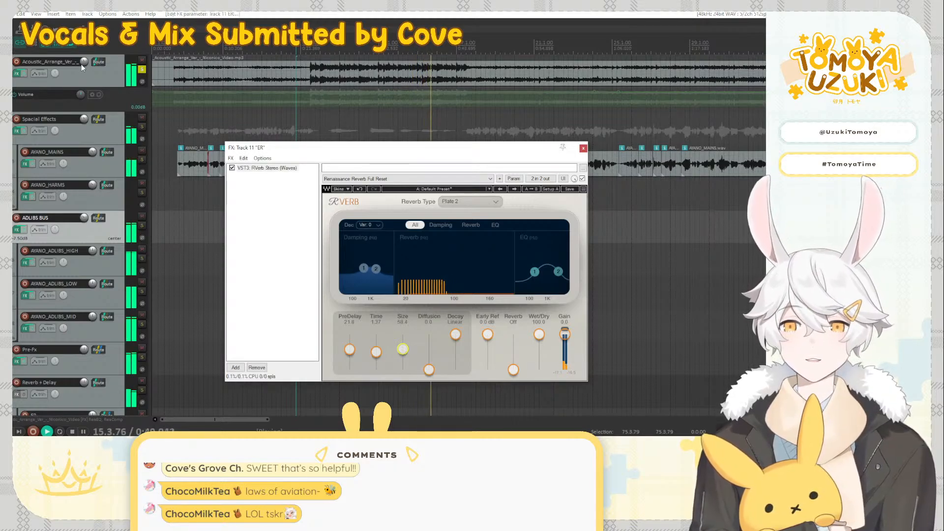
drag(82, 61, 83, 65)
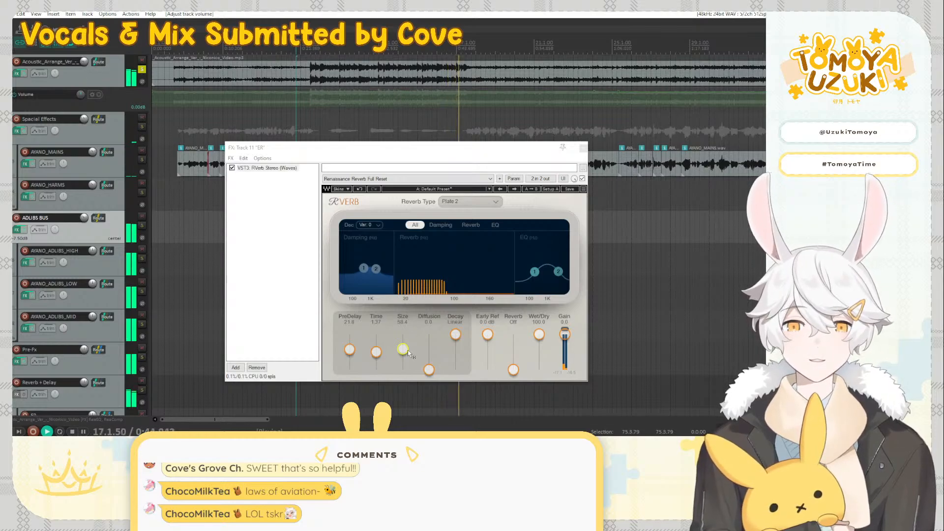
Fine-tune the ER reverb's Size to about 51.2 while listening to it against the backing track
scroll(153, 348, down, 3)
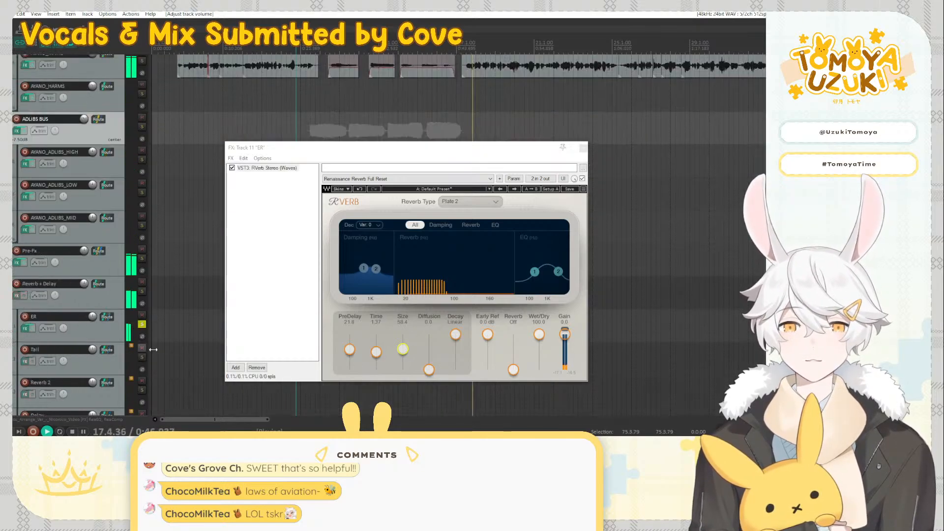
drag(403, 349, 402, 350)
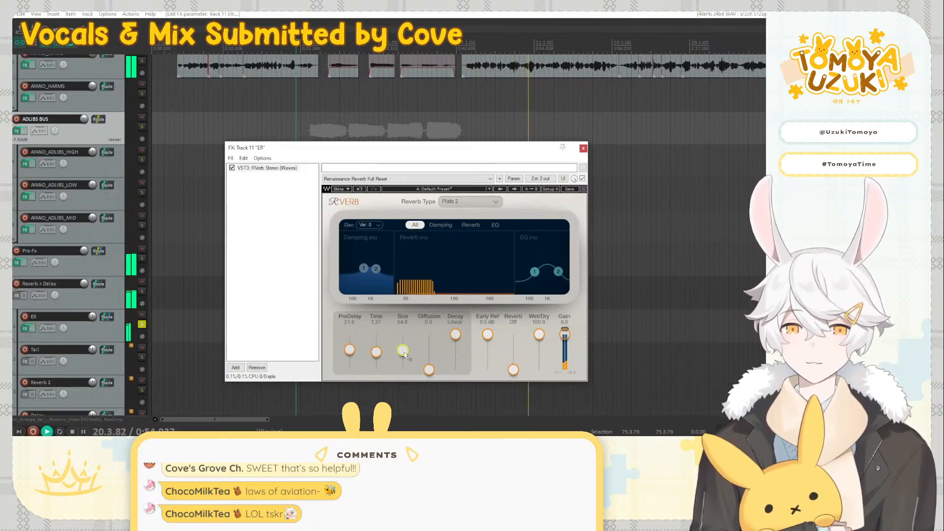
drag(404, 355, 404, 357)
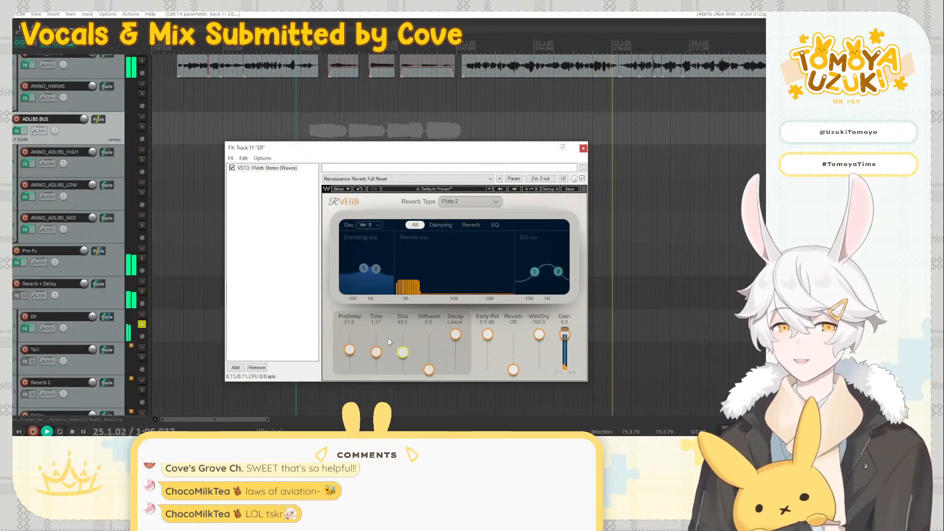
drag(403, 352, 403, 351)
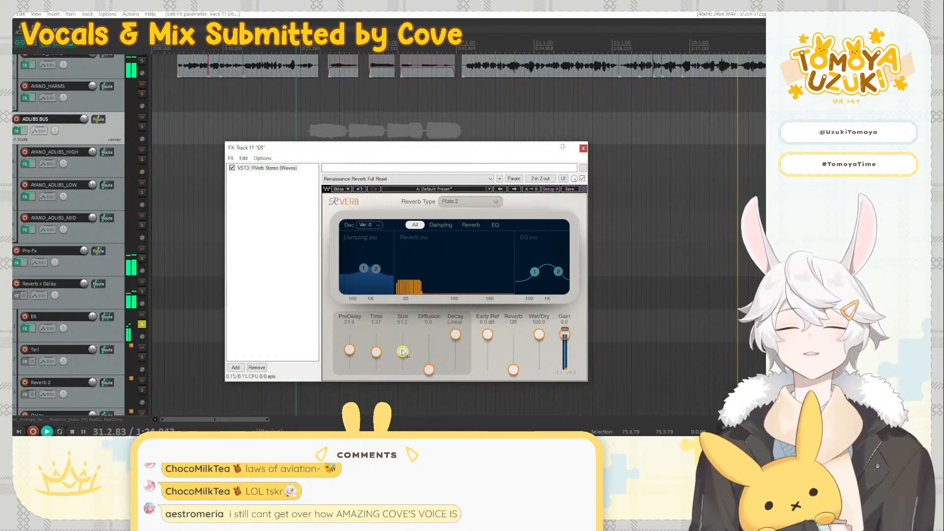
Add Pro-Q 3 after the RVerb on the ER track and cut about 3.1 dB around 1 kHz with Q about 1.33
double_click(253, 288)
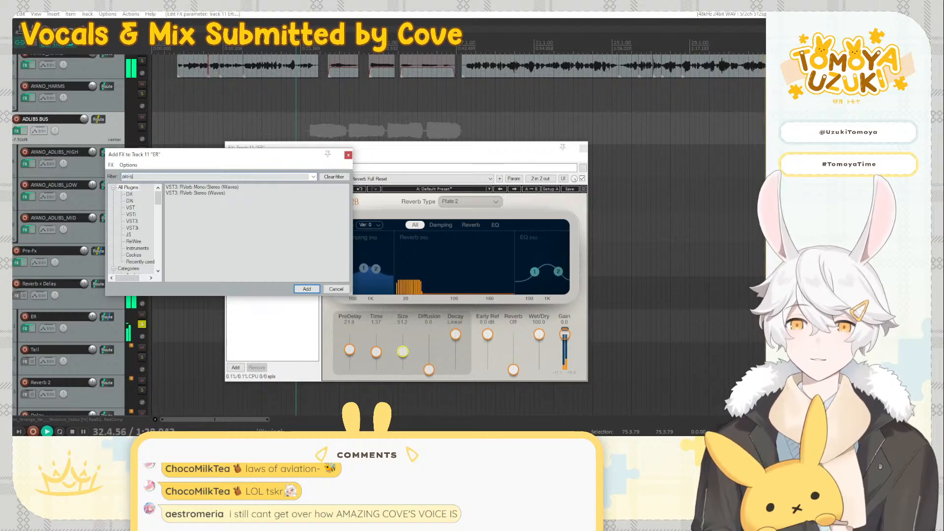
double_click(207, 193)
drag(493, 270, 525, 291)
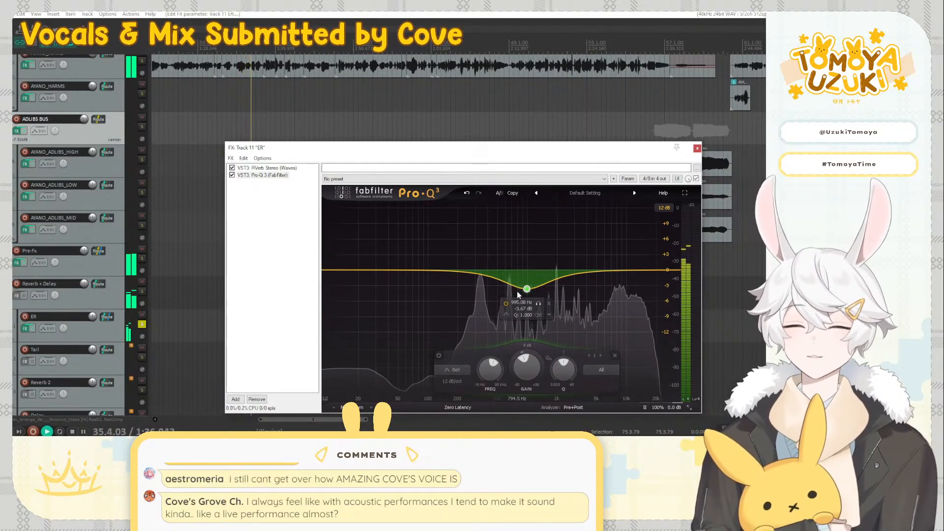
drag(562, 373, 560, 366)
drag(526, 289, 543, 304)
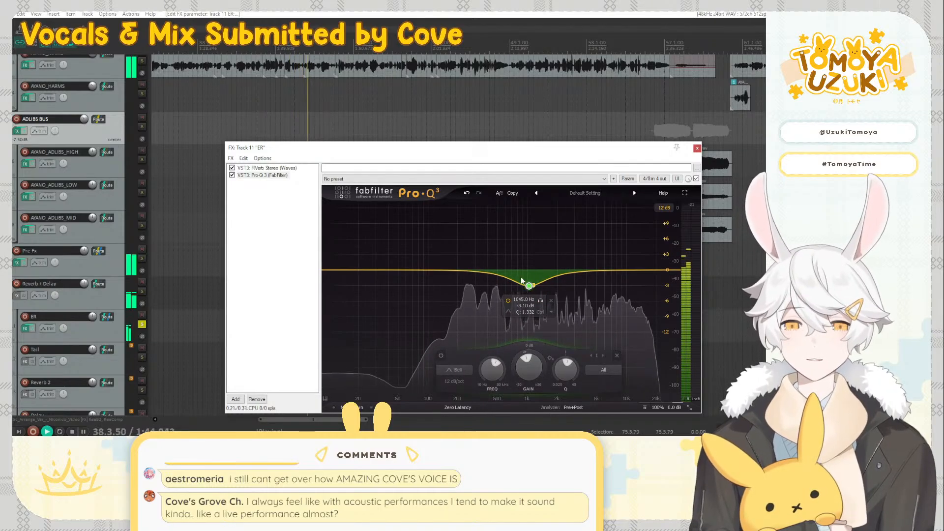
click(270, 168)
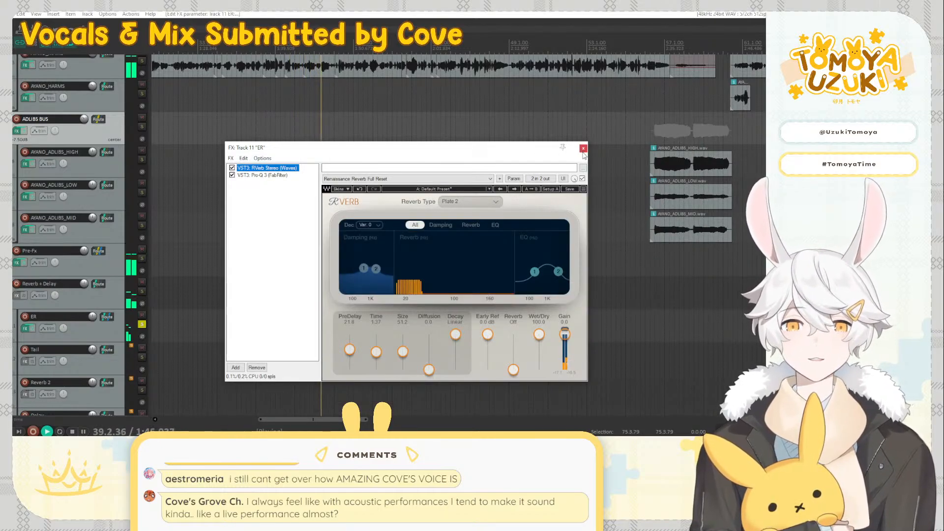
click(583, 148)
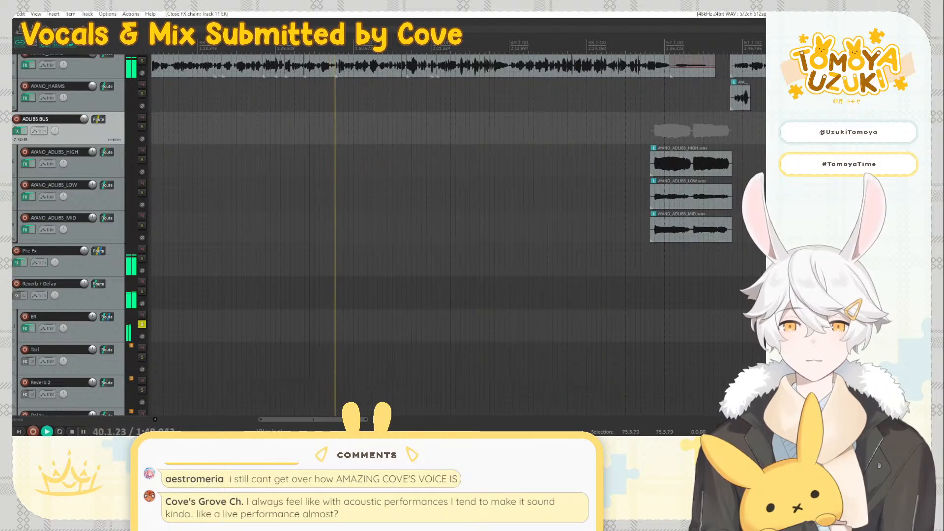
Unsolo the ER track and rebalance the volumes of the acoustic backing track and the ER track in the full mix
click(142, 324)
scroll(128, 323, up, 3)
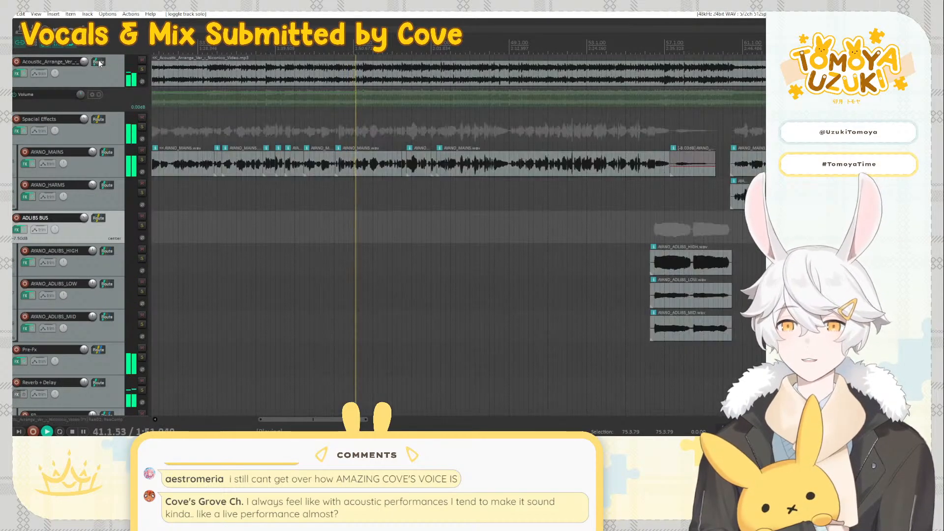
click(99, 62)
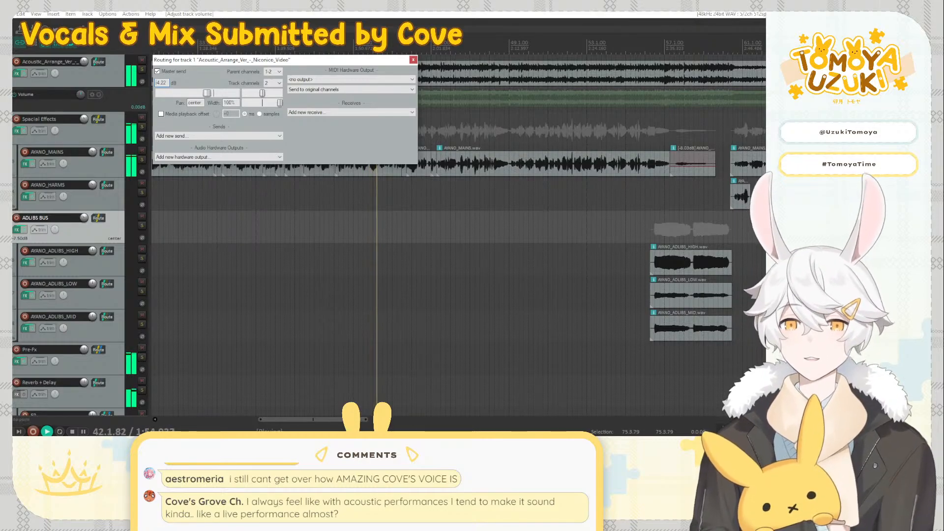
click(413, 59)
scroll(126, 289, down, 5)
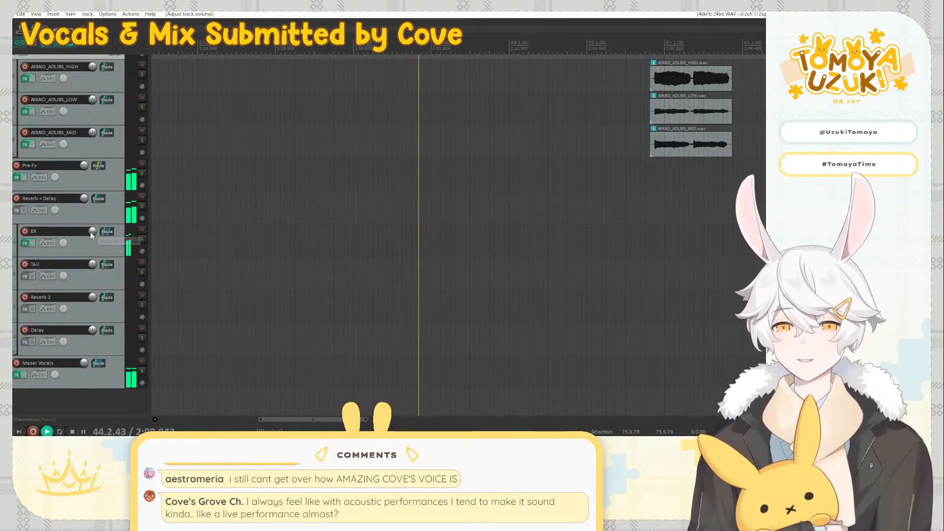
drag(93, 232, 93, 235)
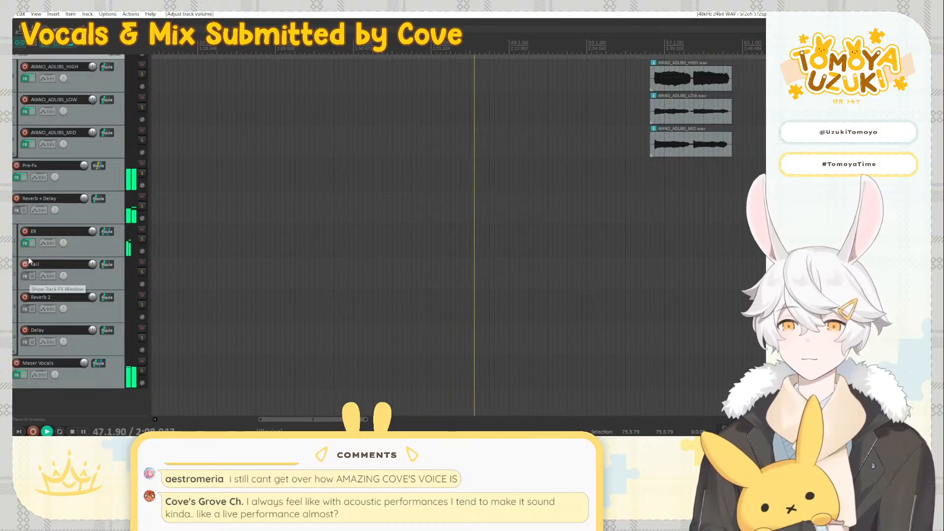
Copy the RVerb and Pro-Q 3 from the ER track into the Tail track's effects chain
click(25, 243)
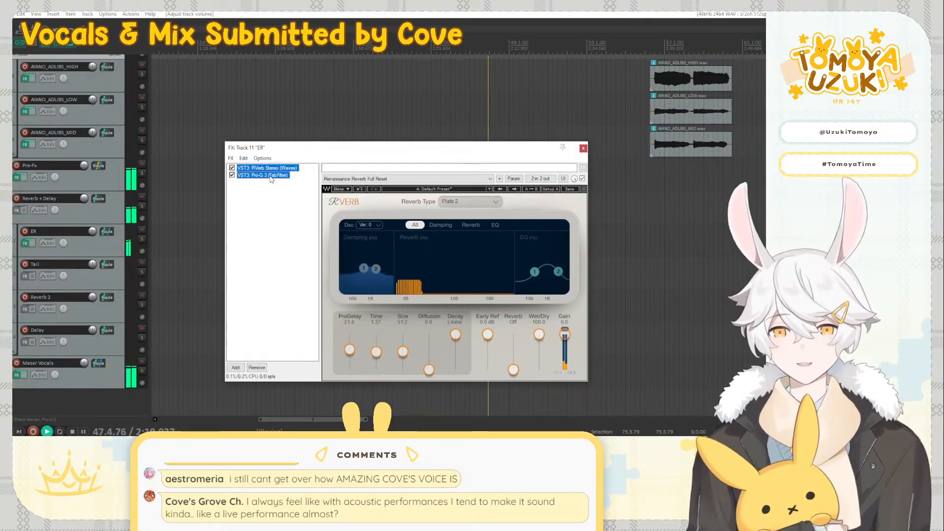
click(270, 175)
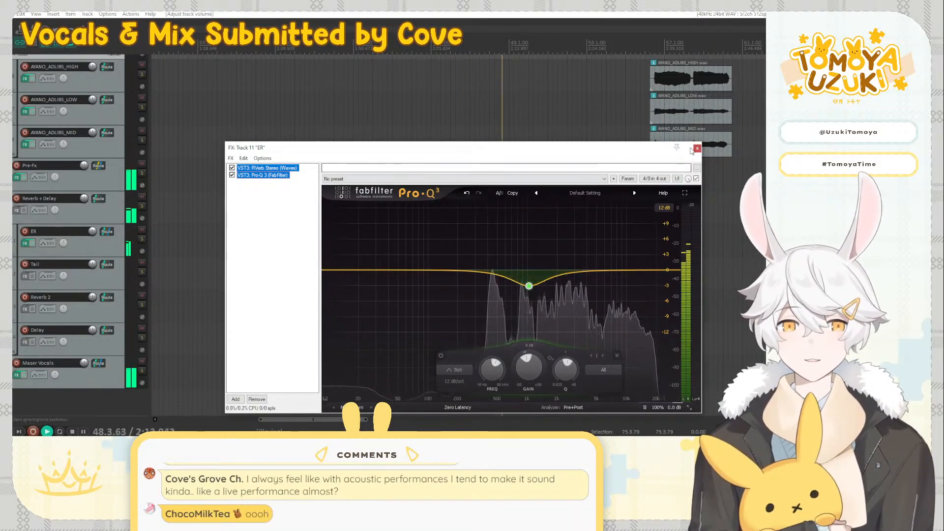
click(696, 149)
click(25, 275)
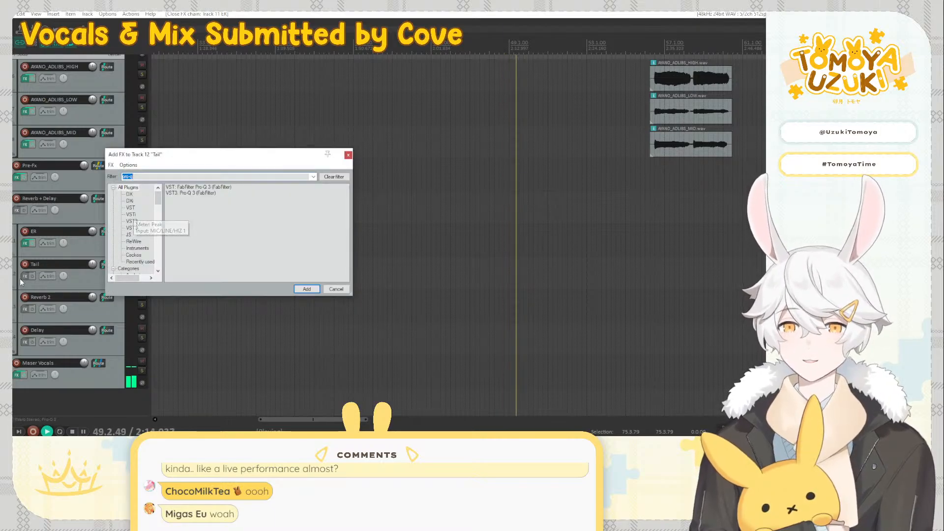
key(ctrl+v)
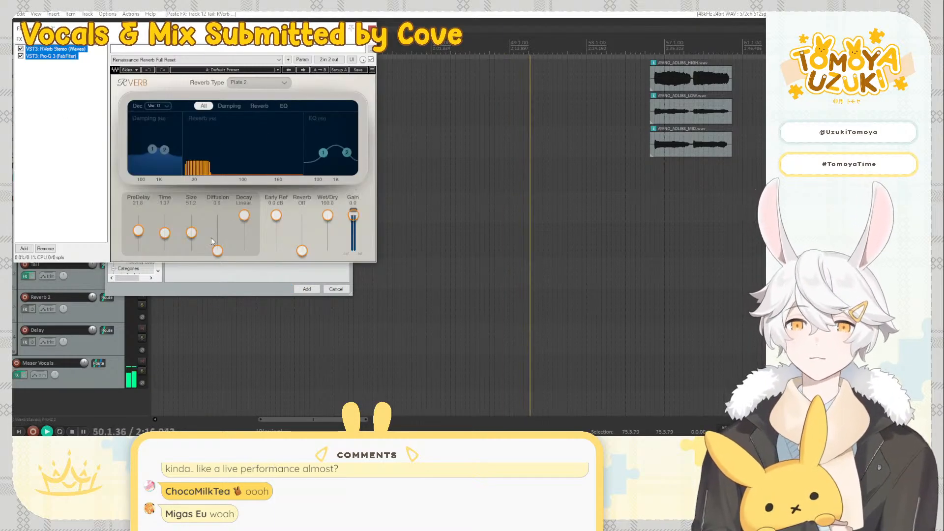
On the Tail track's RVerb, turn Early Ref Off and raise the Reverb level to 0.0 dB
drag(275, 215, 276, 251)
drag(302, 251, 301, 214)
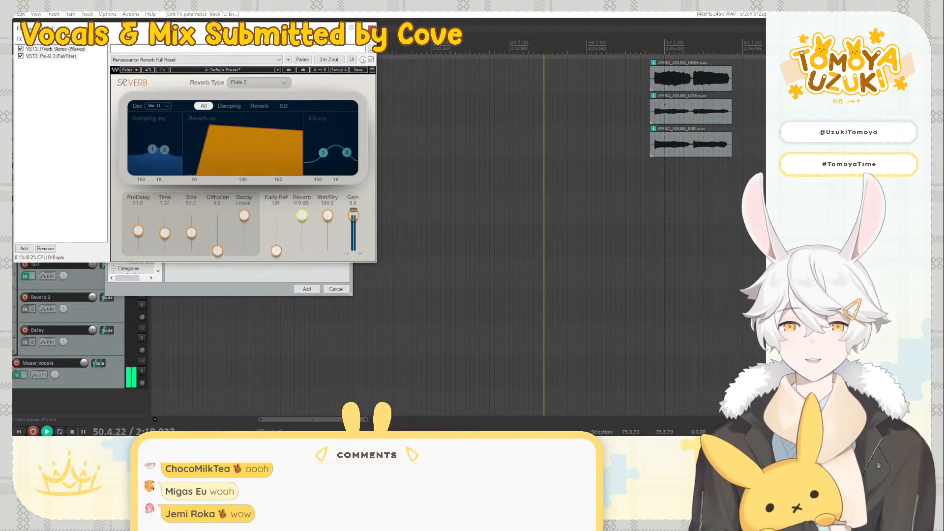
drag(196, 28, 483, 73)
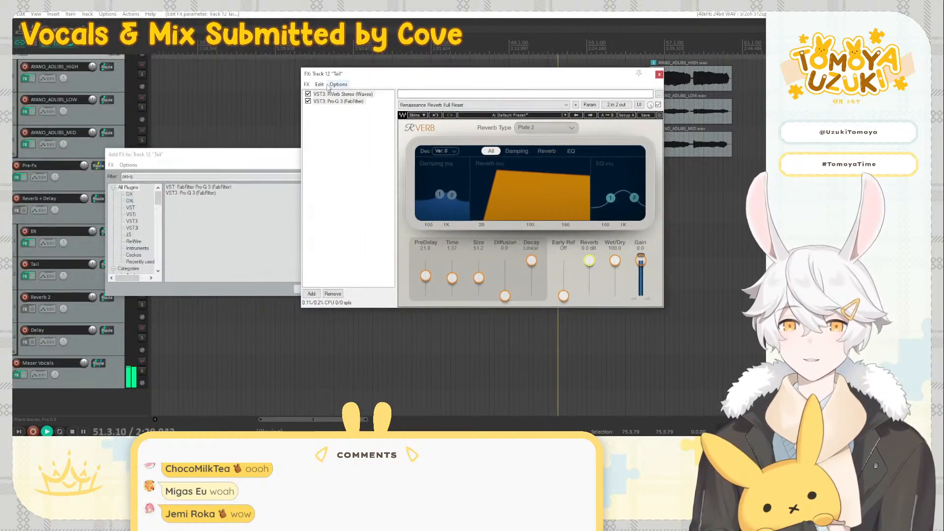
click(260, 155)
click(349, 156)
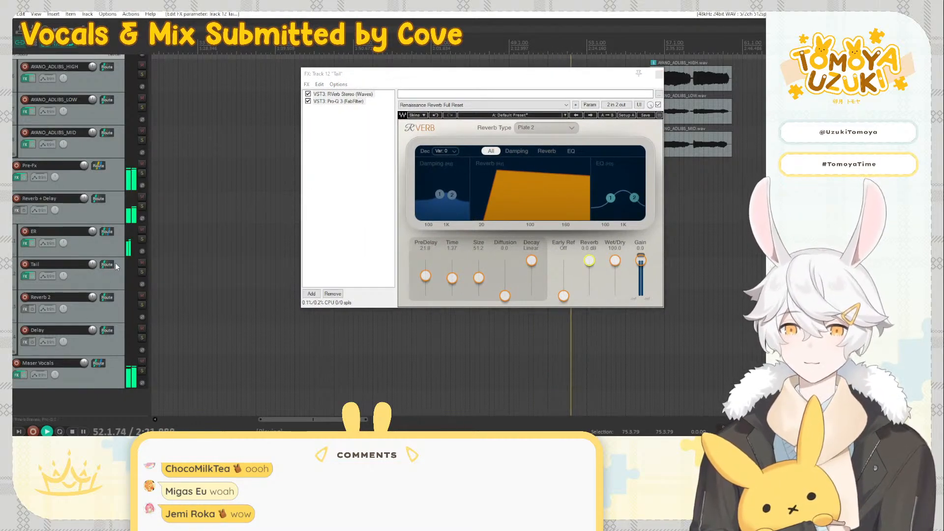
Add a receive from the Pre-Fx track to the Tail track
click(113, 264)
click(317, 315)
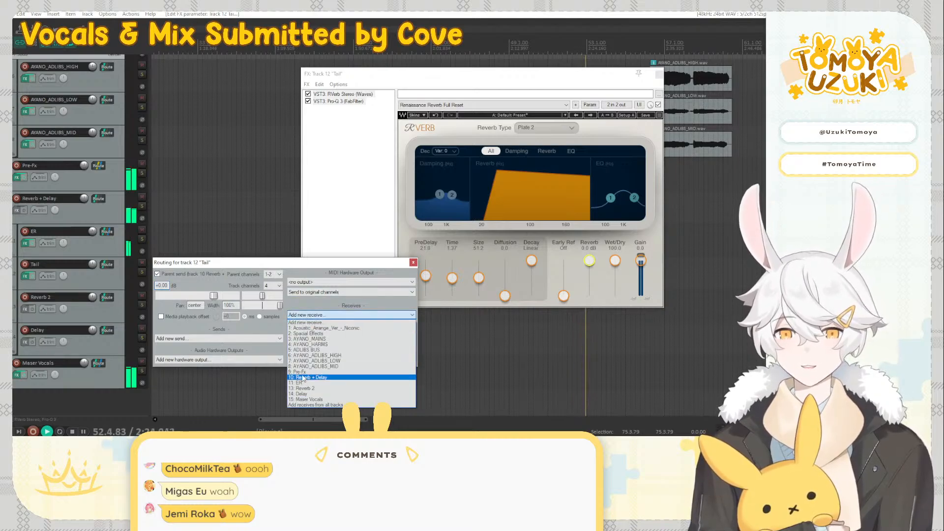
click(303, 377)
click(413, 261)
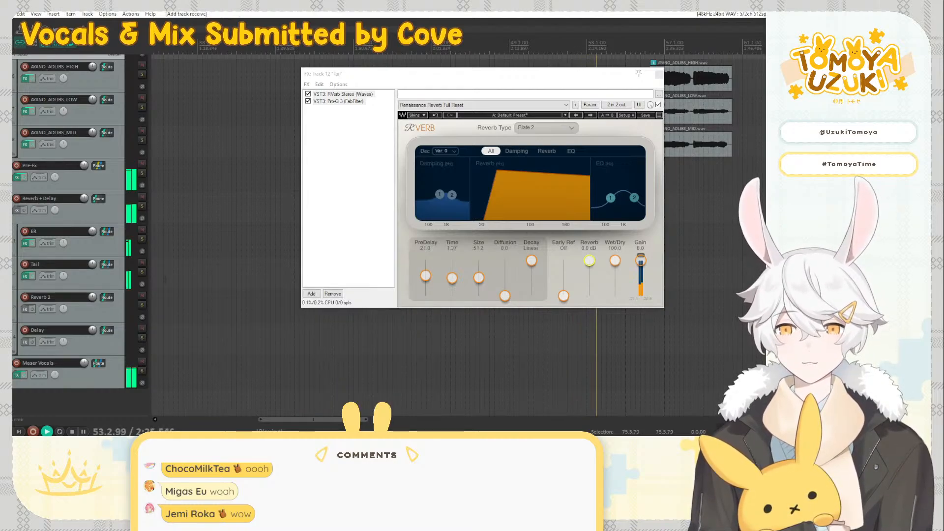
Solo the Tail track together with the acoustic backing track to audition the reverb tail
click(142, 272)
drag(639, 74, 495, 71)
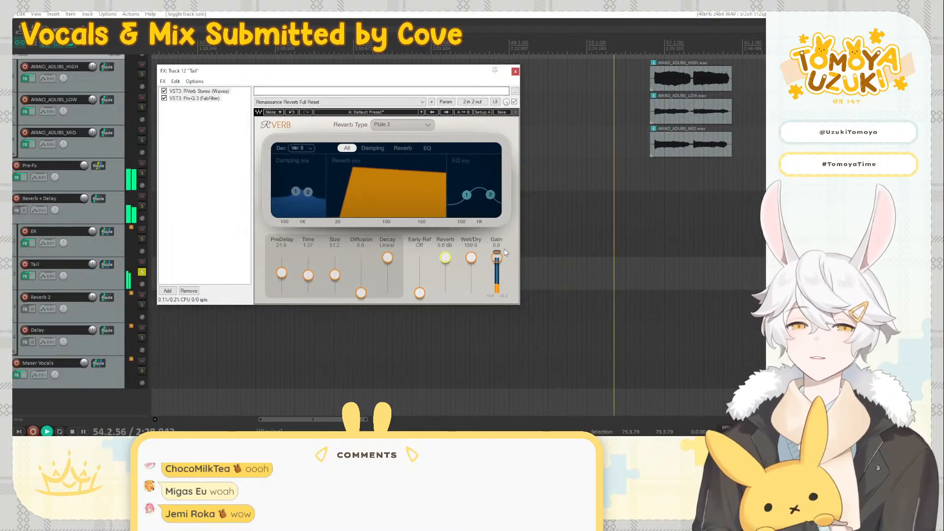
scroll(115, 194, up, 4)
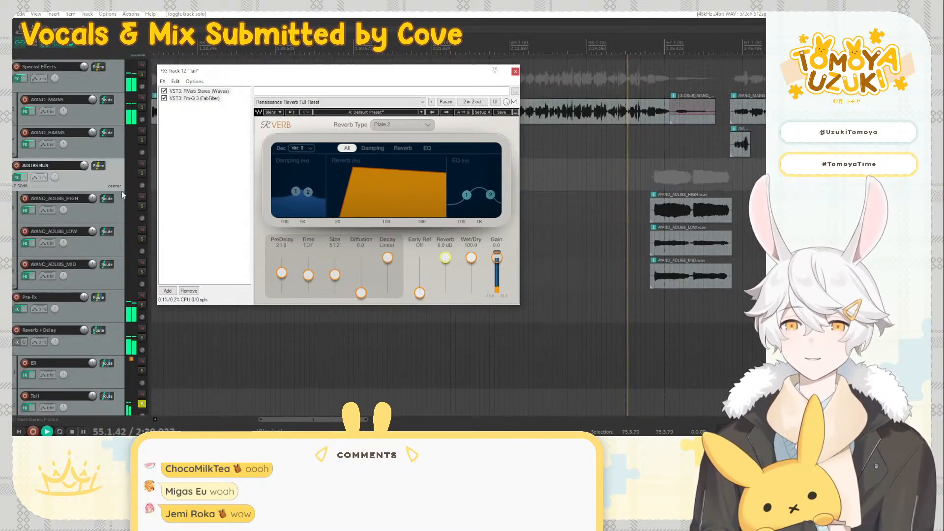
scroll(122, 195, up, 1)
click(142, 68)
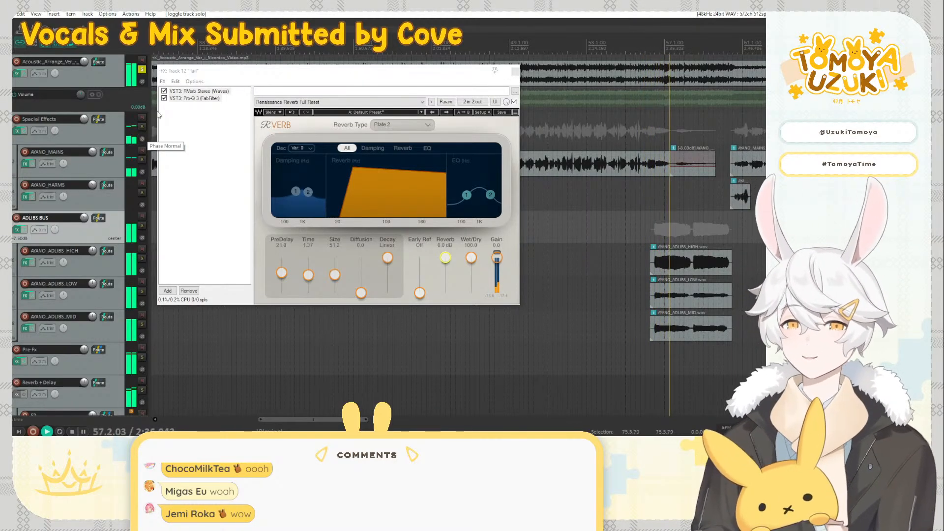
scroll(119, 297, down, 5)
Unsolo the Tail track and adjust its volume to about -7.5 dB in the full mix
click(142, 291)
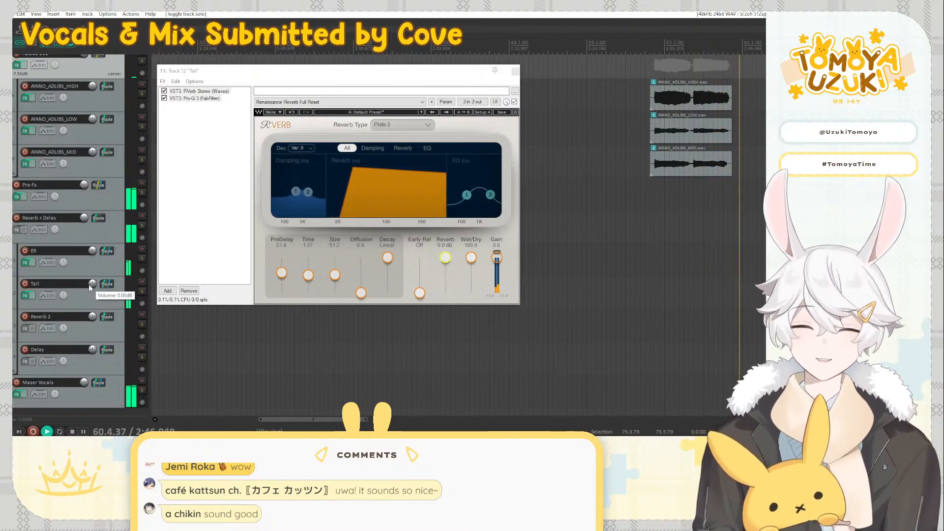
drag(91, 284, 92, 279)
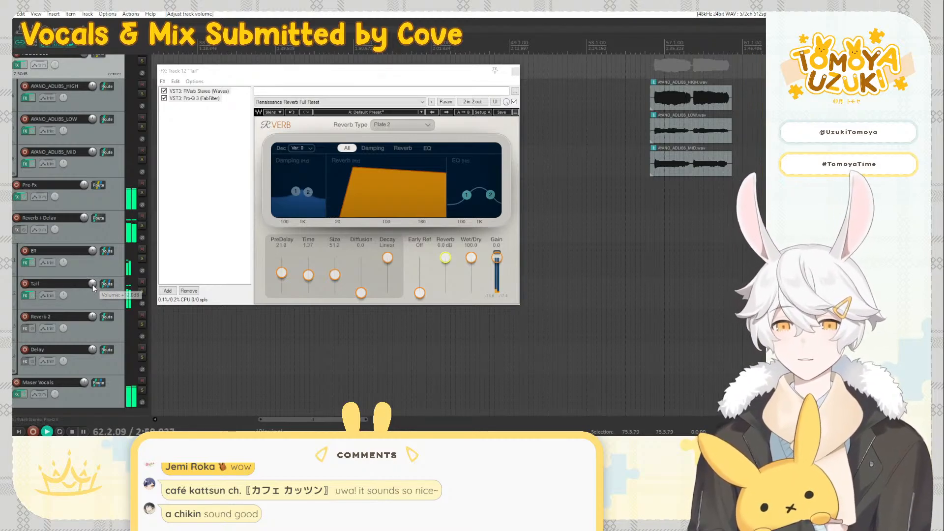
drag(92, 284, 92, 278)
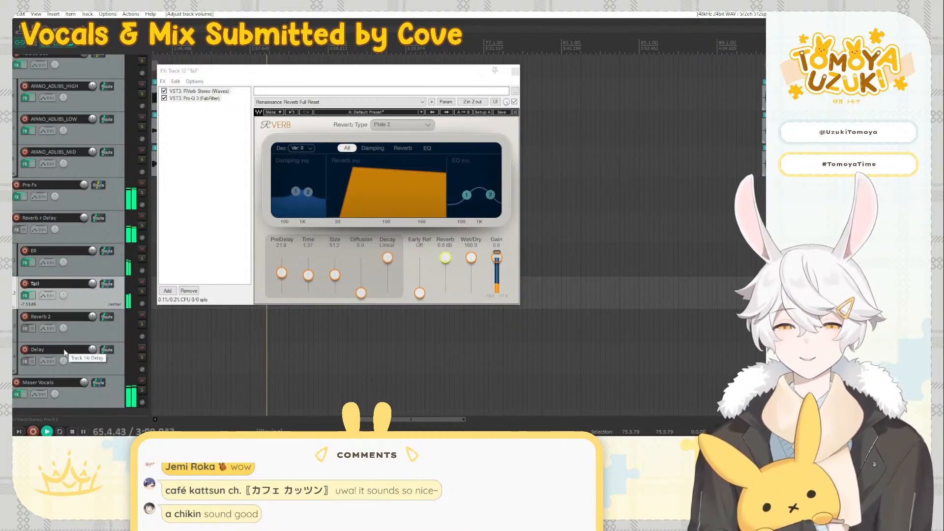
Add H-Delay Stereo to the Delay track, change its Analog setting, and open the track's routing
click(26, 362)
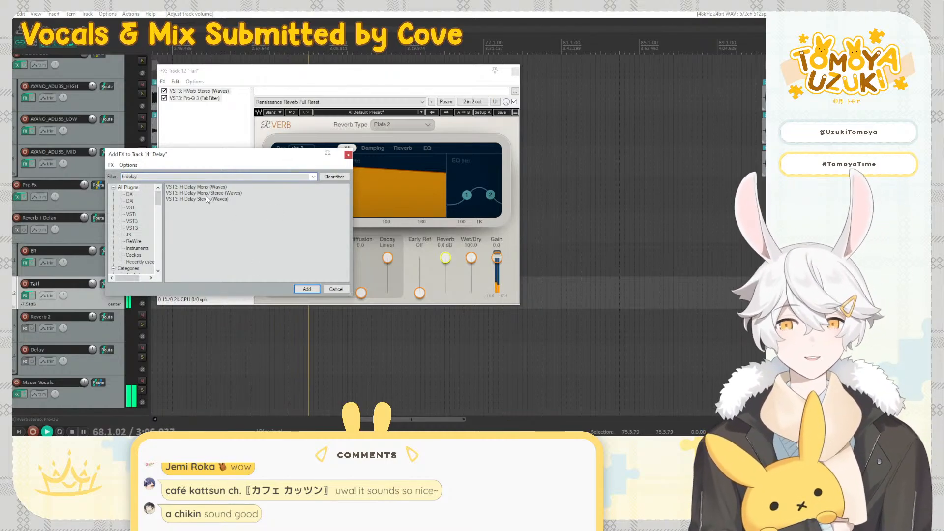
double_click(208, 203)
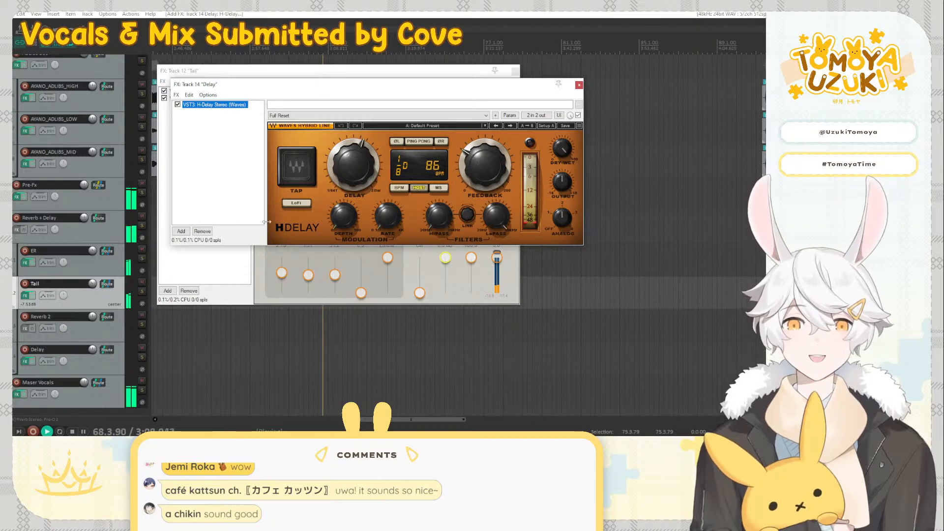
click(561, 216)
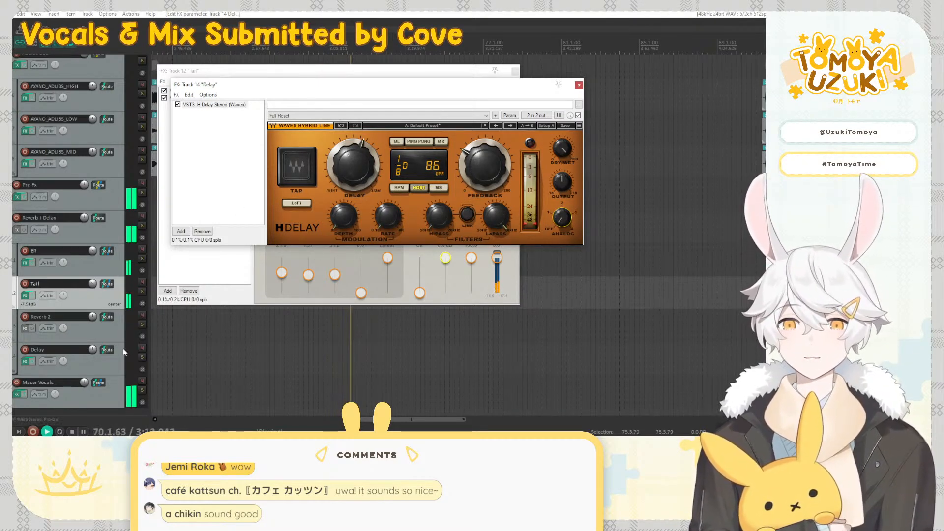
click(108, 349)
click(273, 352)
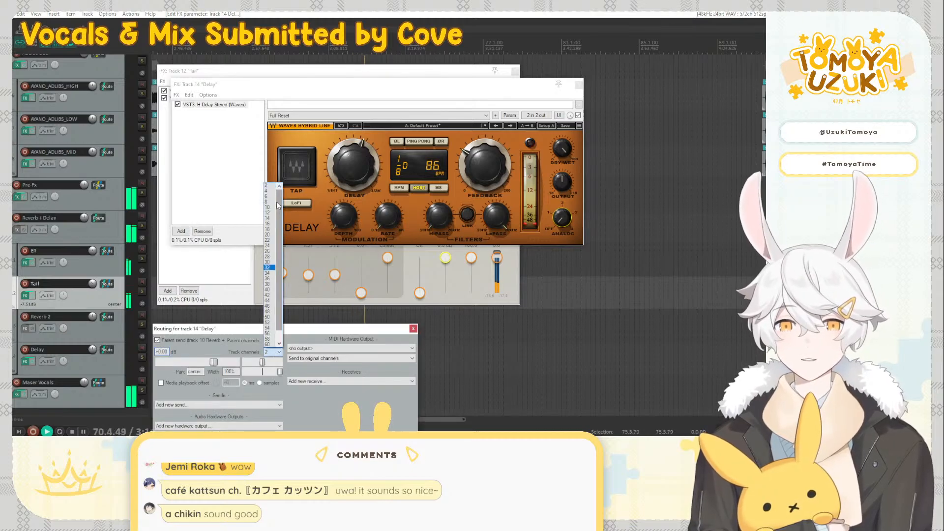
click(270, 191)
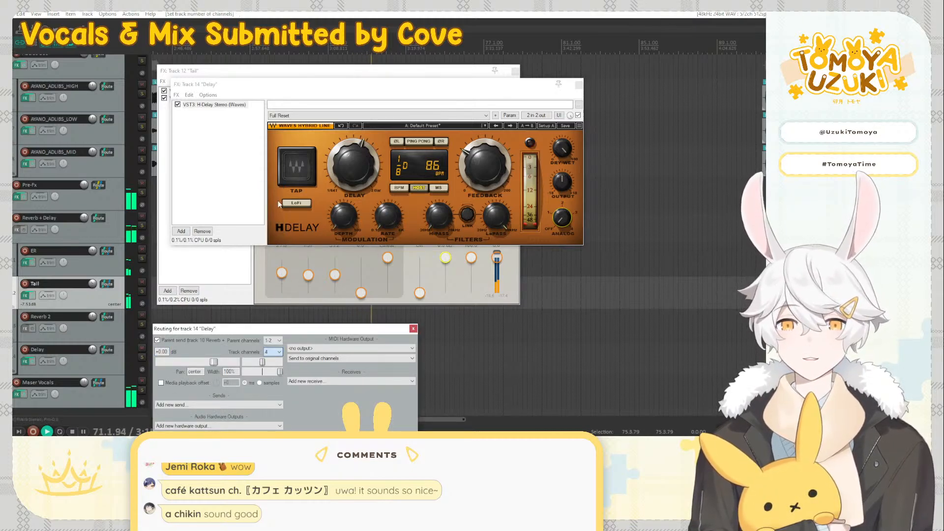
click(276, 354)
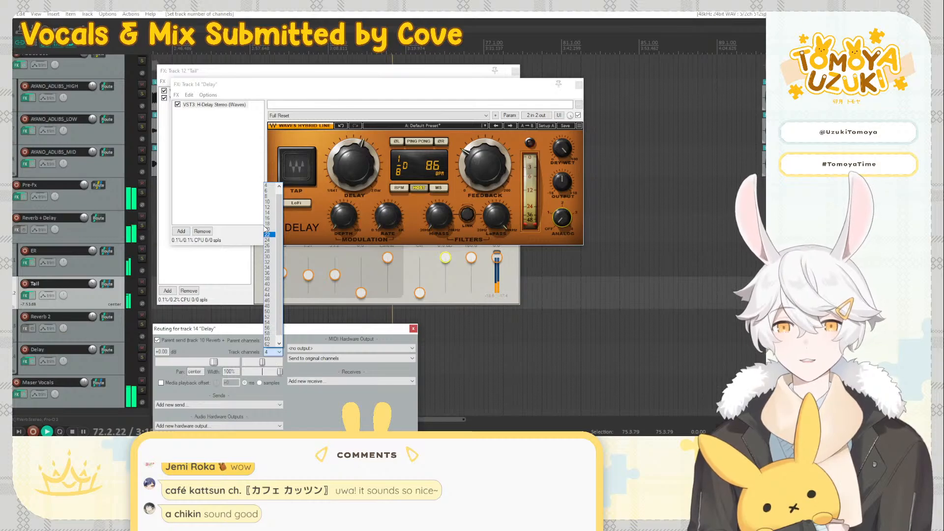
click(268, 187)
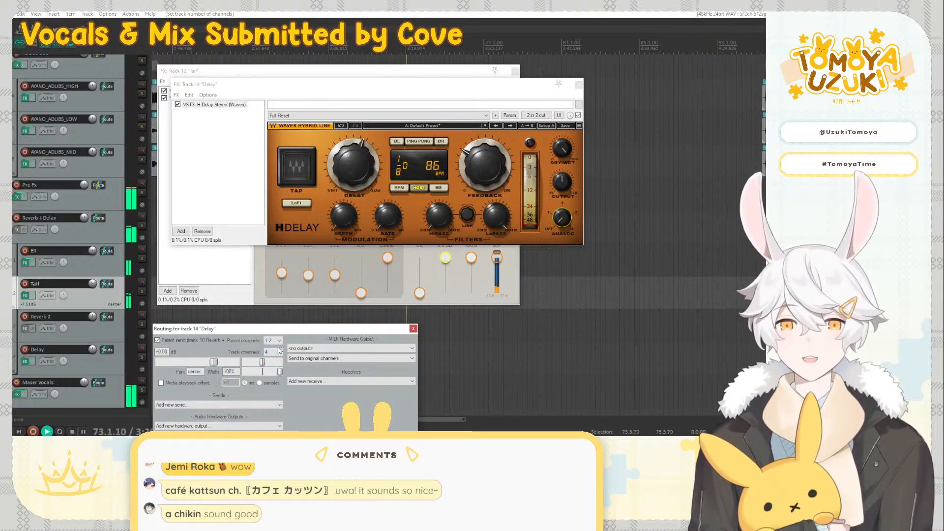
drag(281, 220, 280, 193)
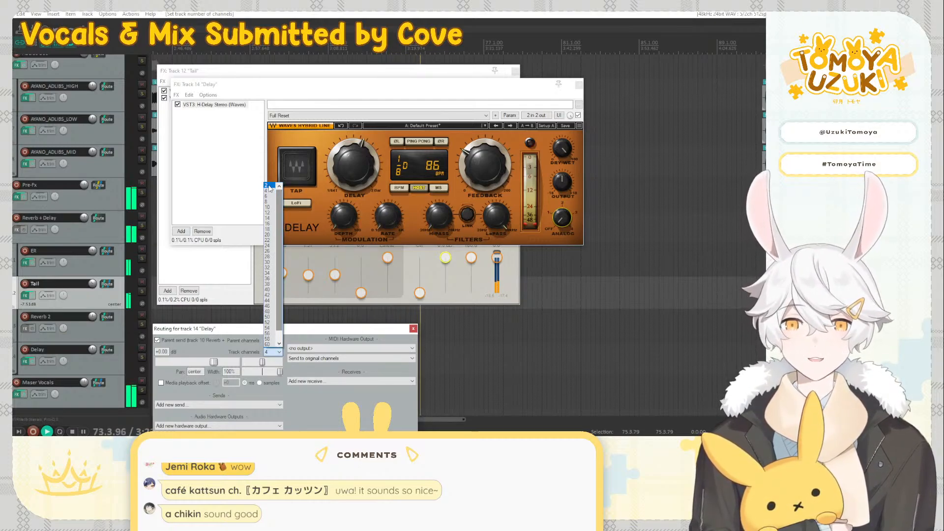
click(271, 185)
Add a receive from Pre-Fx to the Delay track and solo the Delay track
click(303, 381)
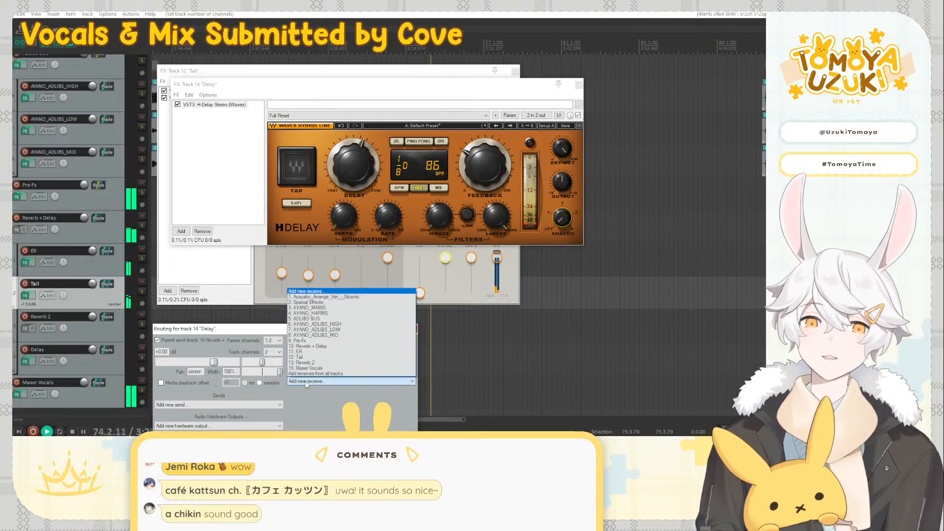
click(299, 341)
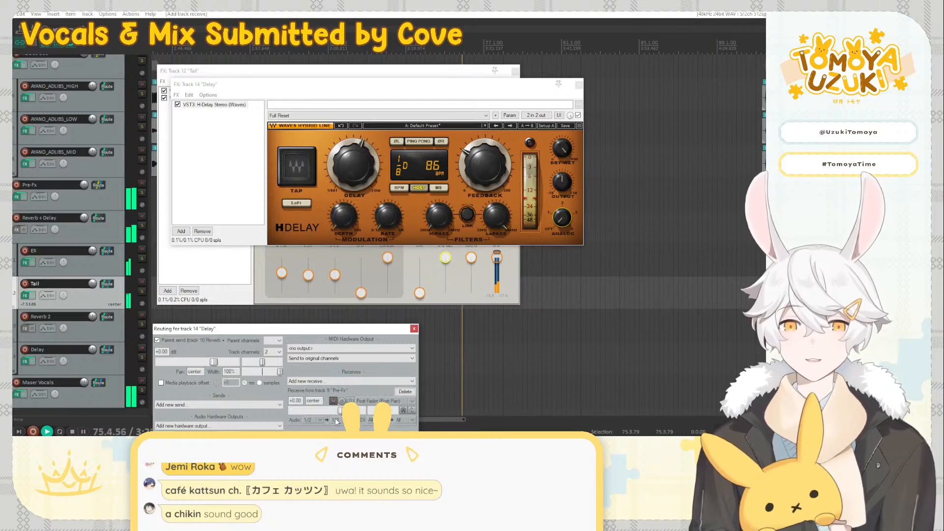
click(142, 357)
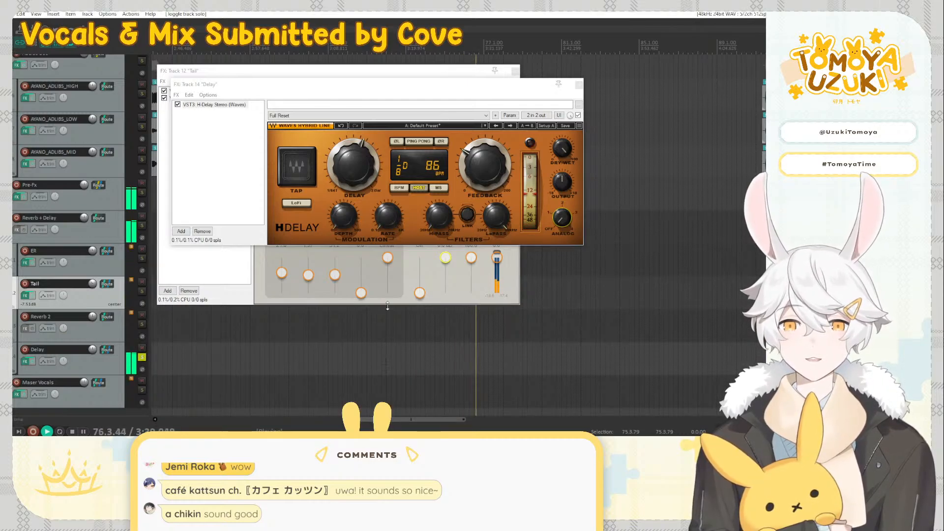
Turn on Ping Pong in the Delay track's H-Delay and adjust its high-pass and low-pass filters
click(426, 142)
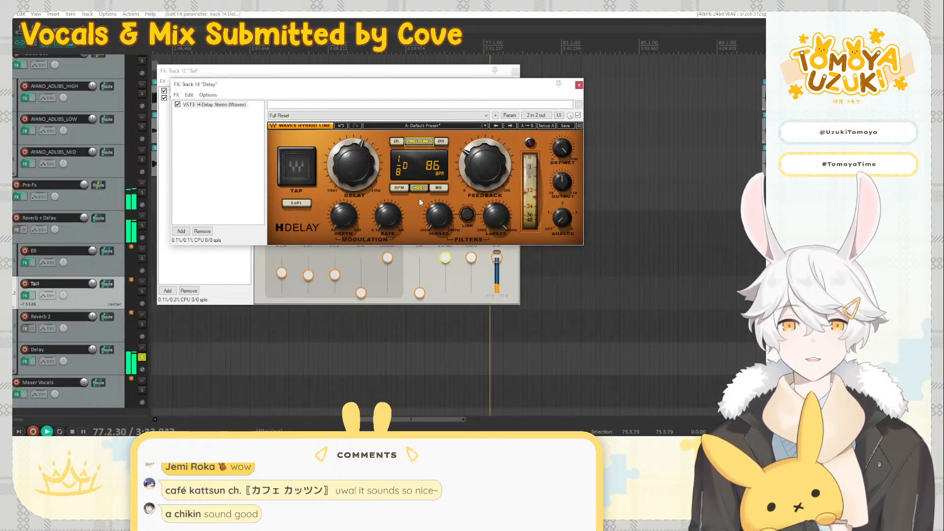
drag(434, 211, 433, 209)
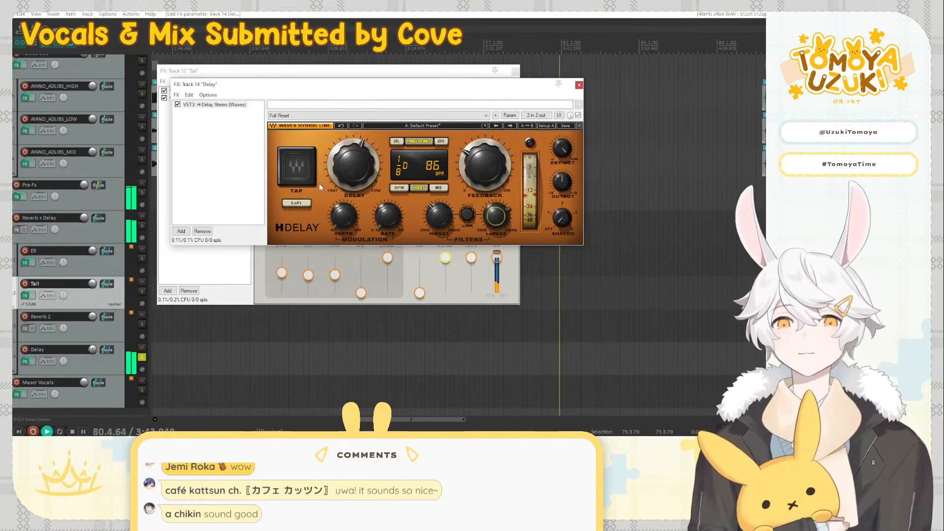
Add FabFilter Pro-Q 3 after H-Delay on the Delay track and pull a midrange EQ band down
double_click(217, 171)
text(pro-)
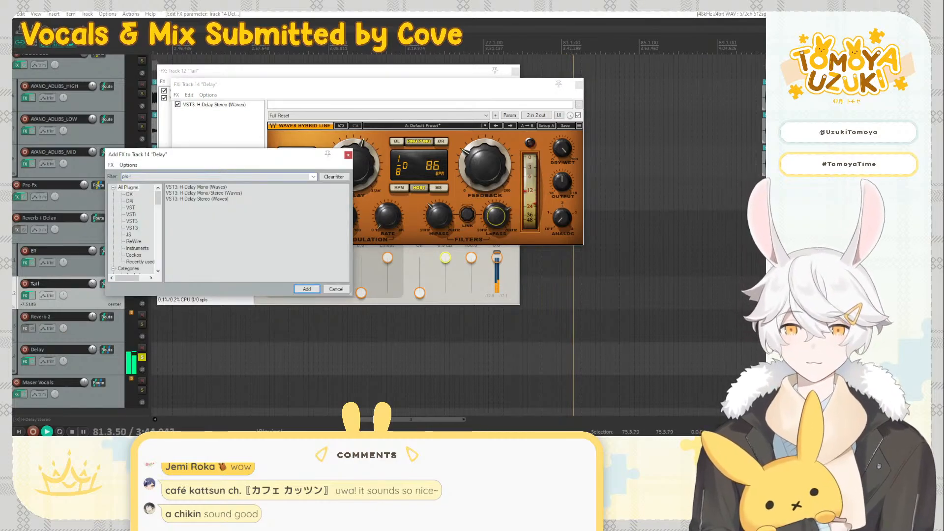
text(q)
double_click(198, 193)
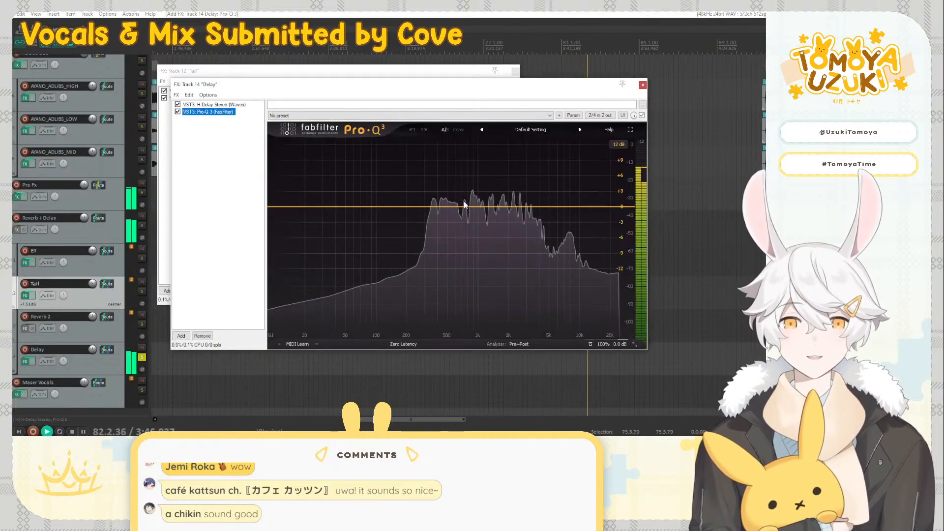
drag(464, 205, 482, 223)
Solo the acoustic backing track together with the Delay track and adjust H-Delay's high-pass filter
click(214, 104)
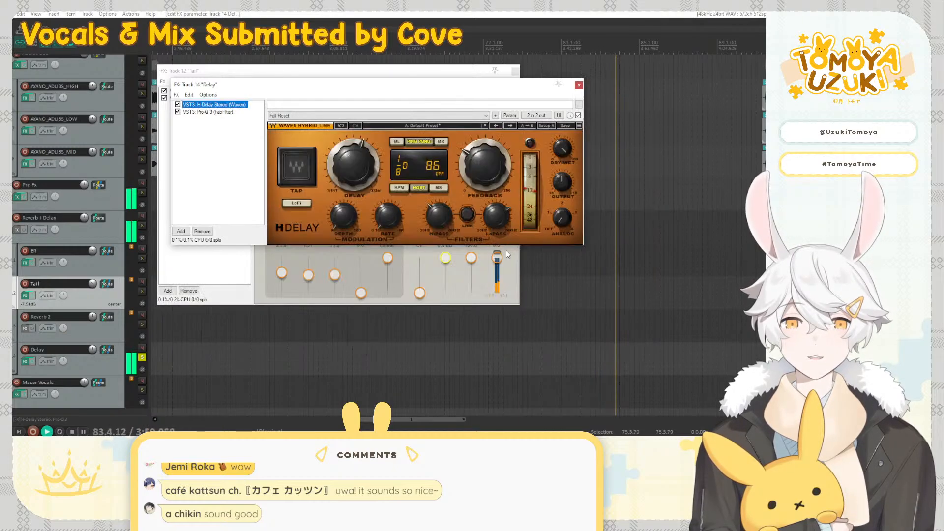
scroll(99, 245, up, 4)
click(142, 69)
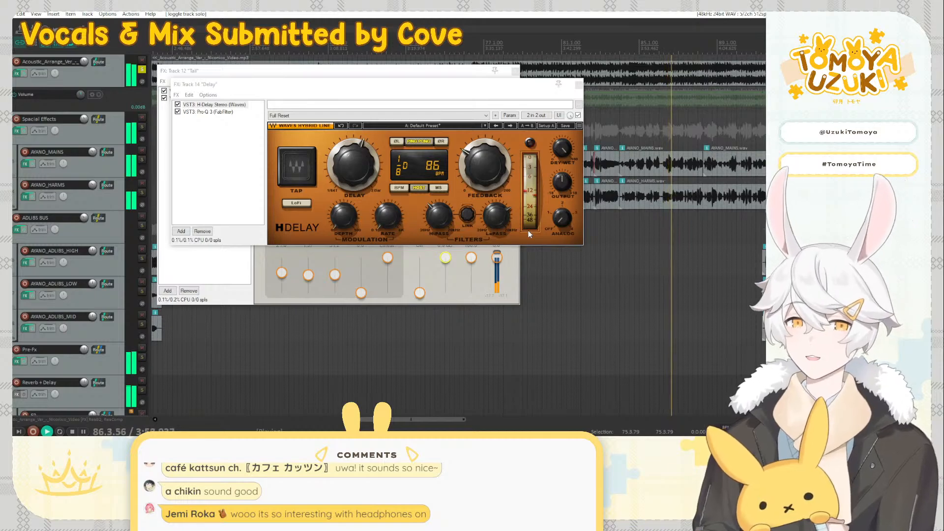
click(441, 220)
drag(440, 220, 441, 205)
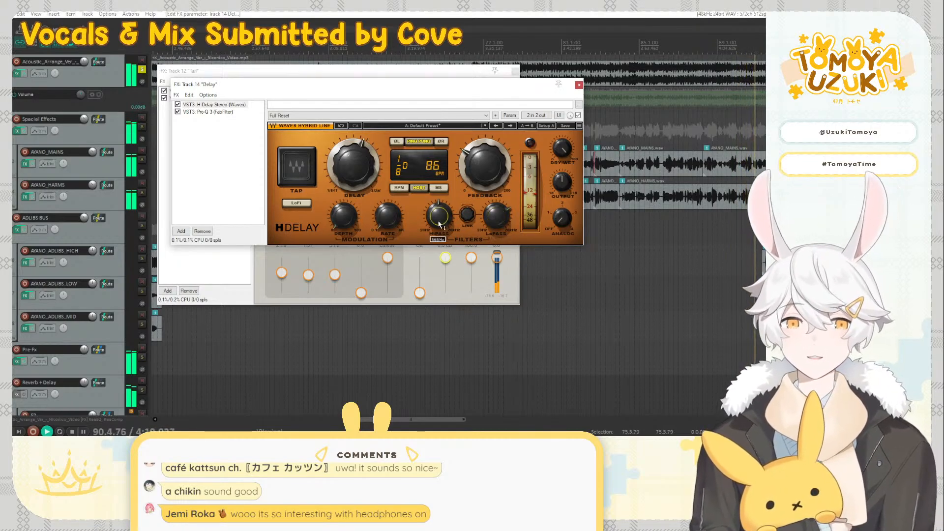
Unsolo the Delay and acoustic backing tracks and close the Delay and Tail effect windows
scroll(115, 367, down, 5)
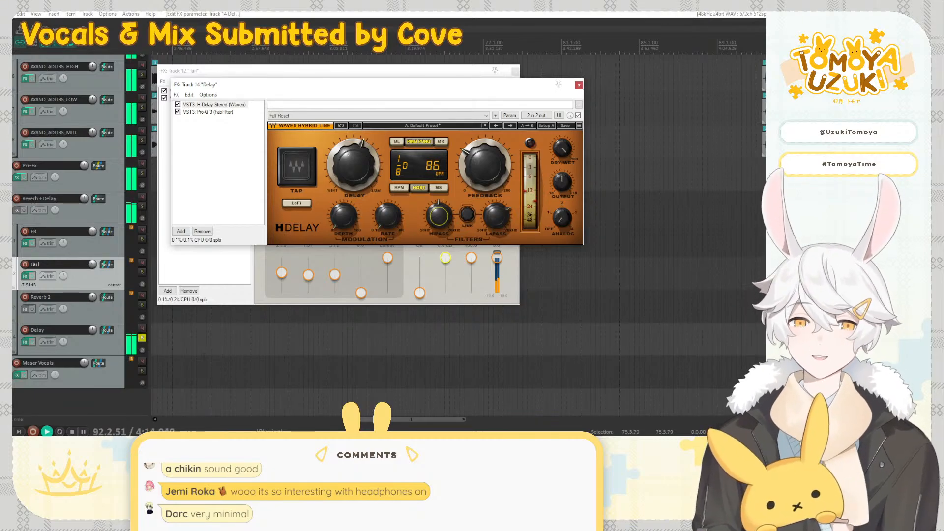
click(143, 339)
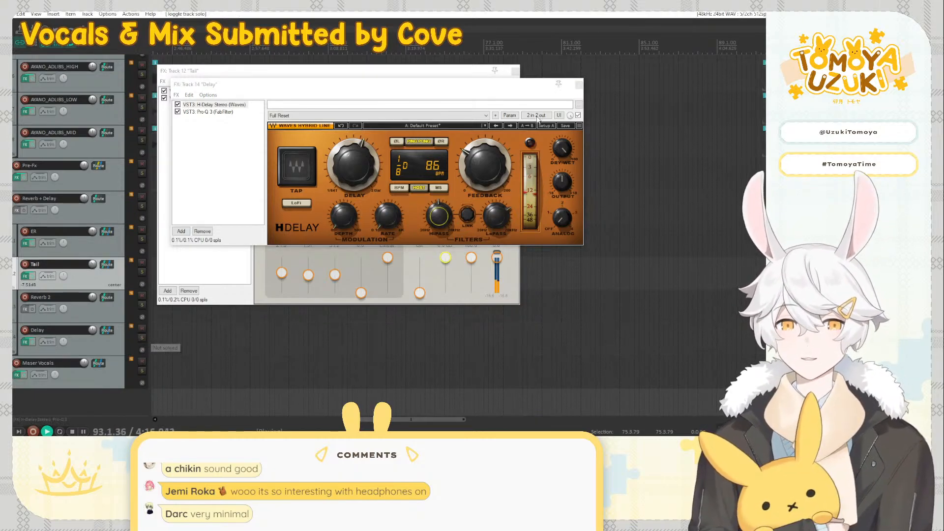
click(578, 87)
click(514, 70)
scroll(146, 52, up, 8)
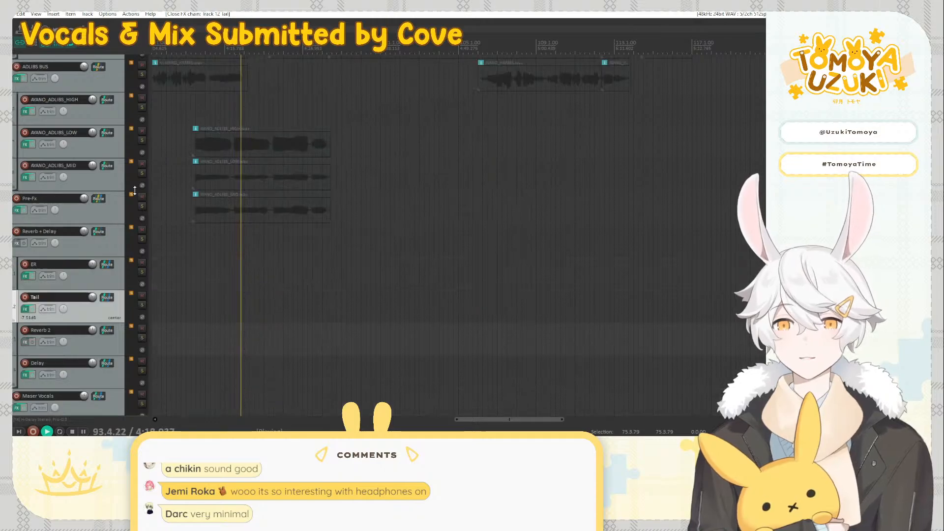
scroll(126, 306, down, 5)
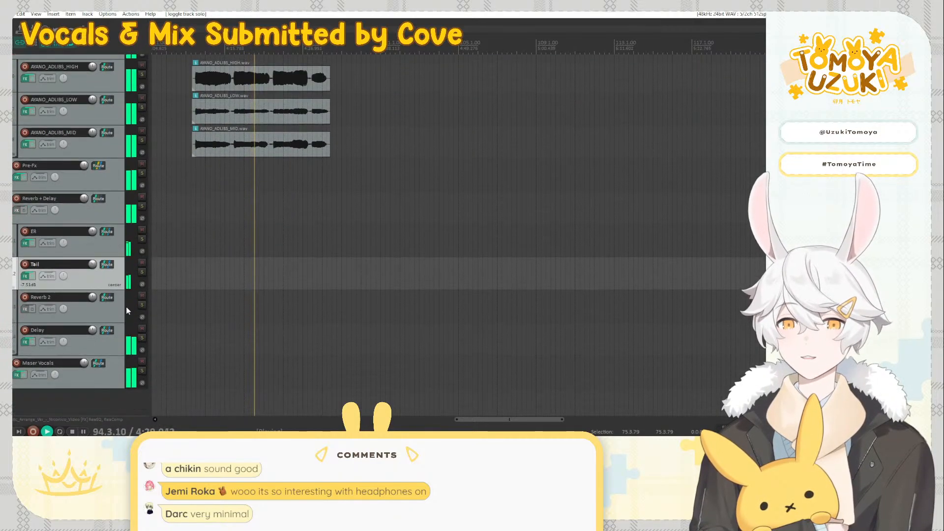
Restart playback from about measure 72 and lower the Delay track's volume to about -15.7 dB
scroll(221, 209, down, 3)
click(323, 209)
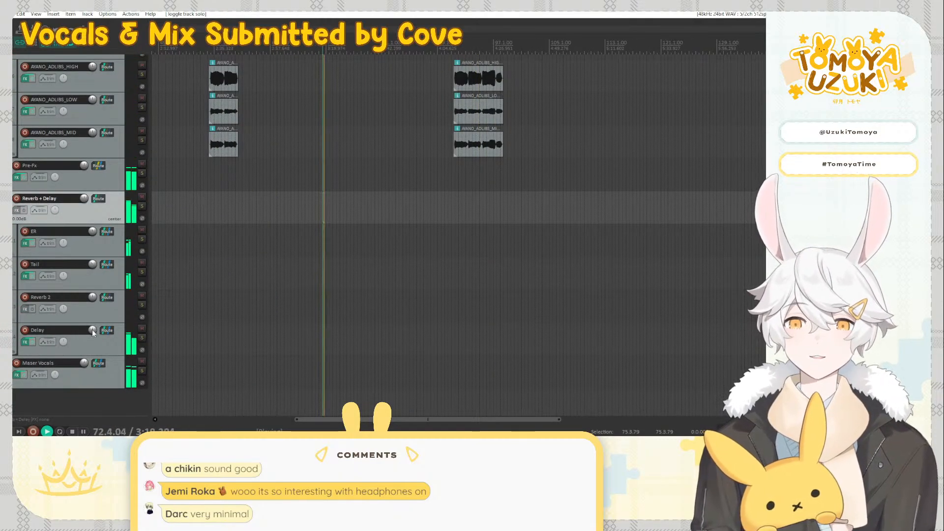
drag(92, 330, 92, 337)
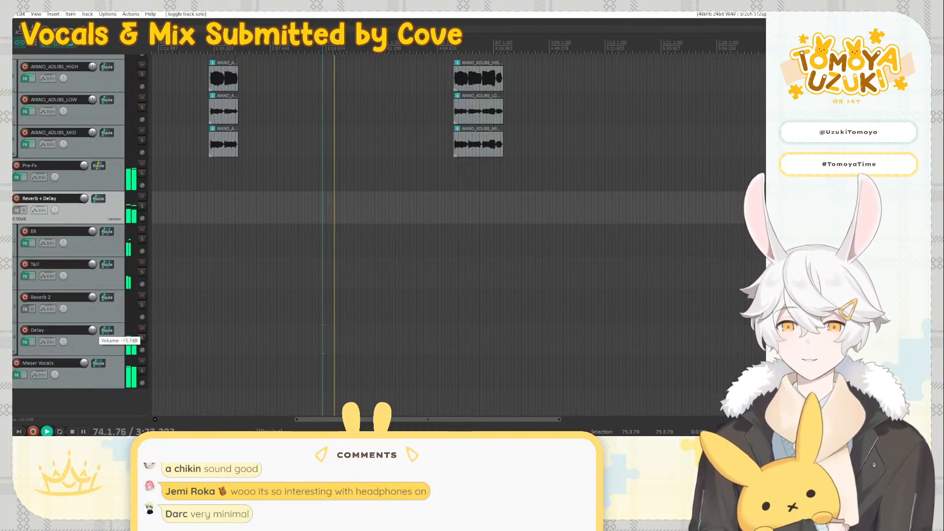
Compare the mix with the Delay track muted and unmuted, and lower its volume to about -17.5 dB
scroll(118, 311, up, 6)
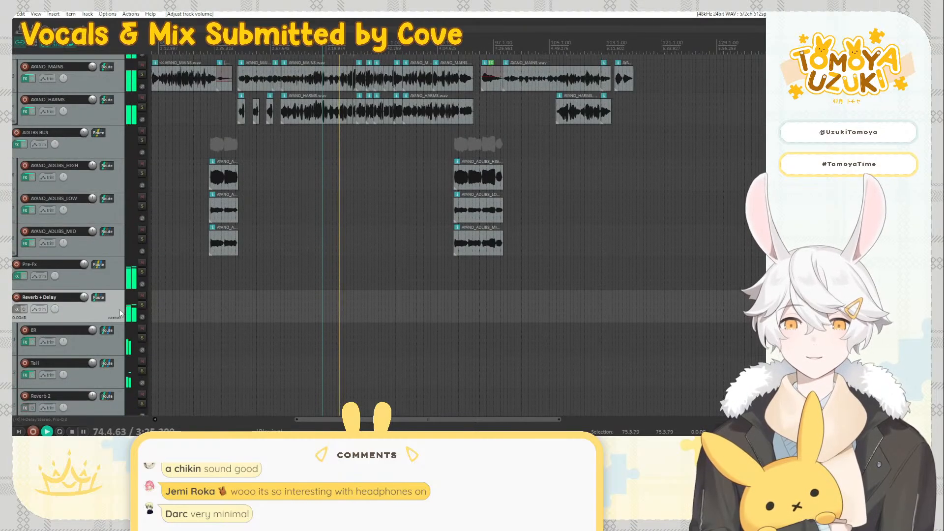
scroll(120, 310, down, 4)
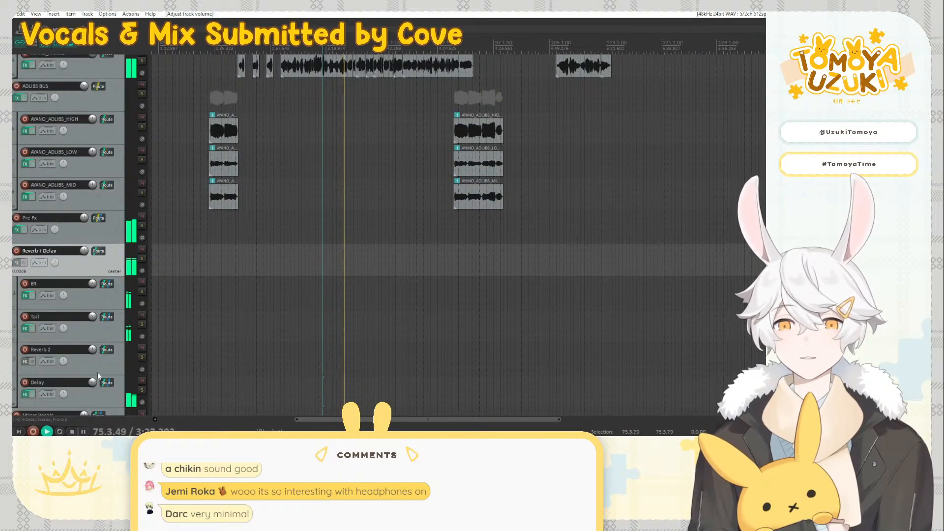
click(141, 380)
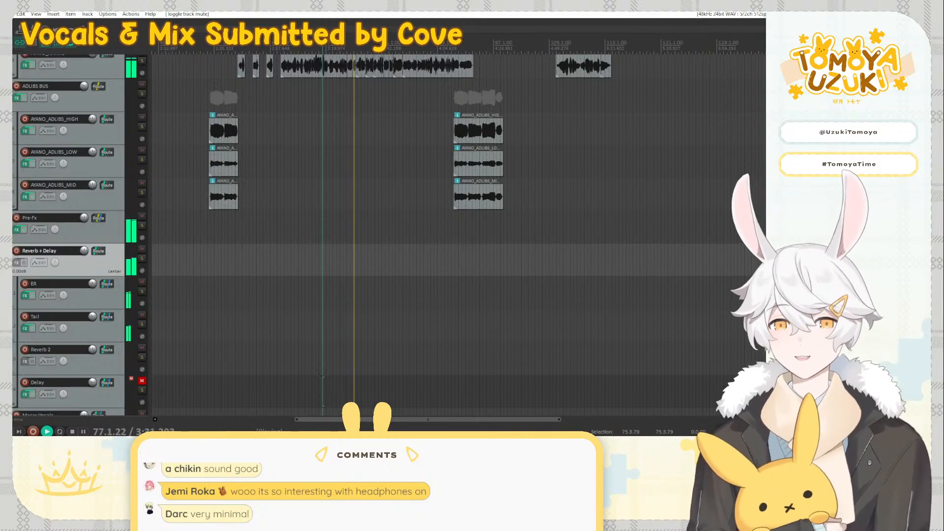
click(141, 381)
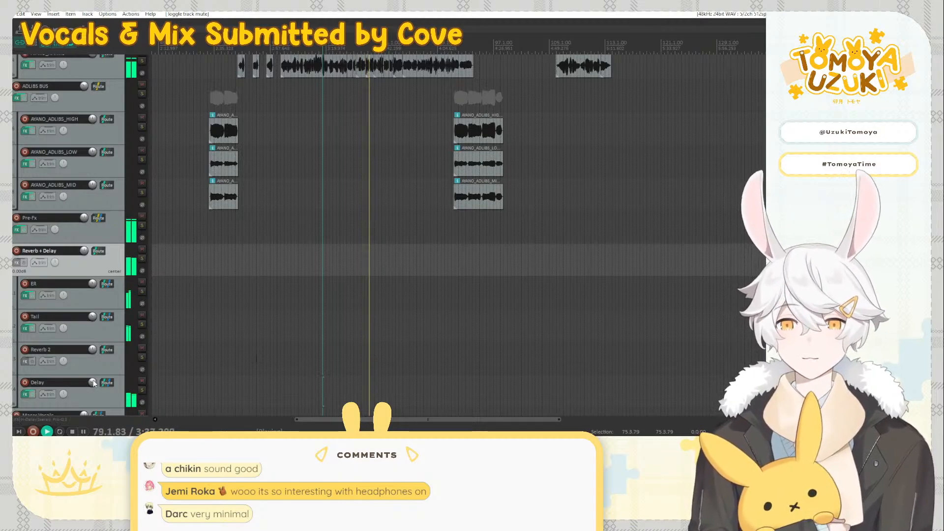
drag(92, 382, 93, 384)
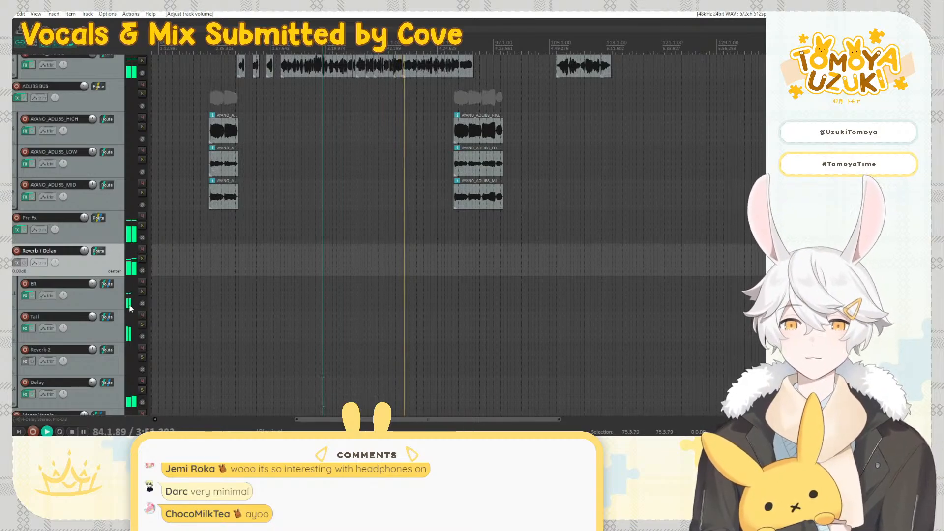
Mute the Delay track and delete the unused Reverb 2 track from the Reverb + Delay folder
scroll(124, 307, up, 1)
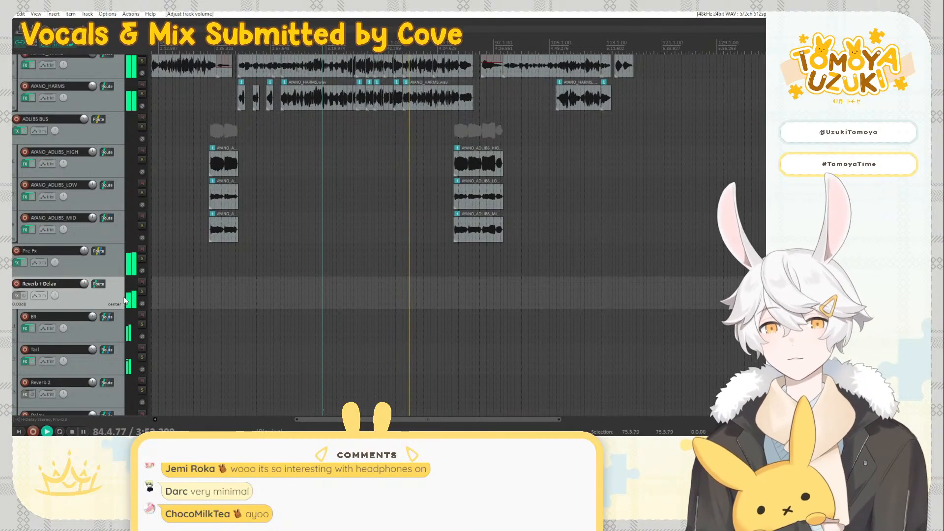
scroll(124, 307, down, 2)
scroll(124, 307, down, 1)
click(142, 328)
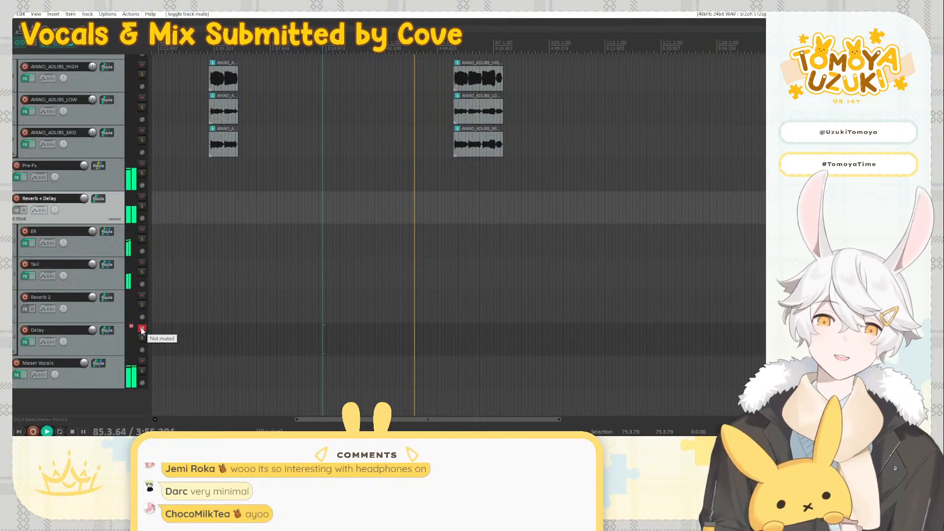
click(108, 313)
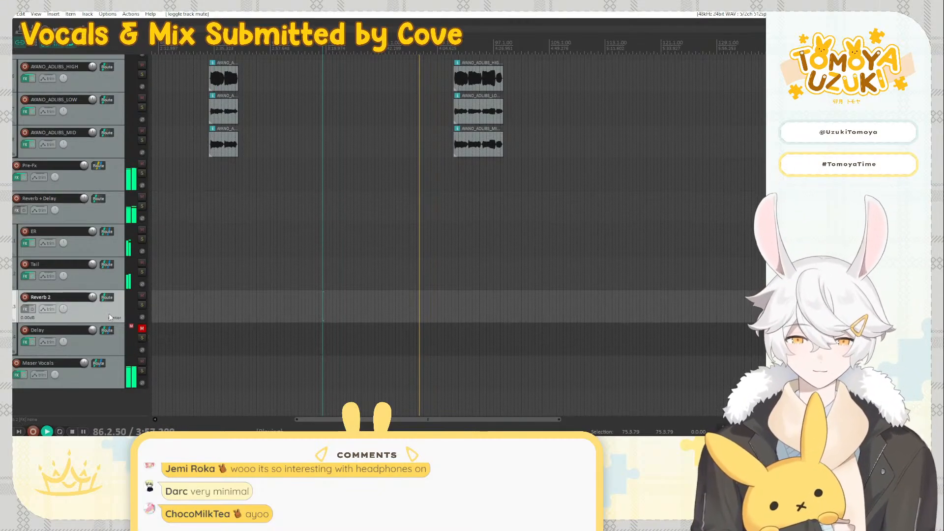
key(Delete)
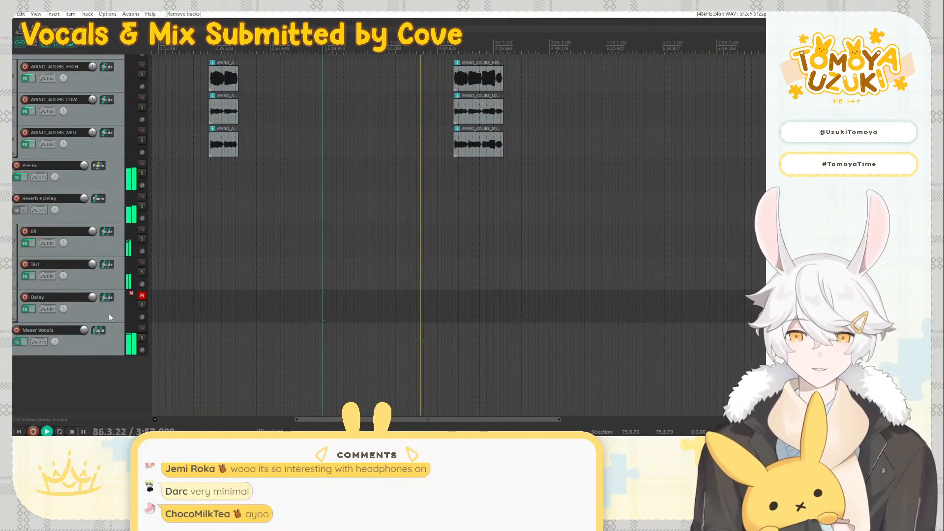
Toggle the Delay track's mute to compare, leave it unmuted, and lower its volume to about -24.8 dB
click(142, 295)
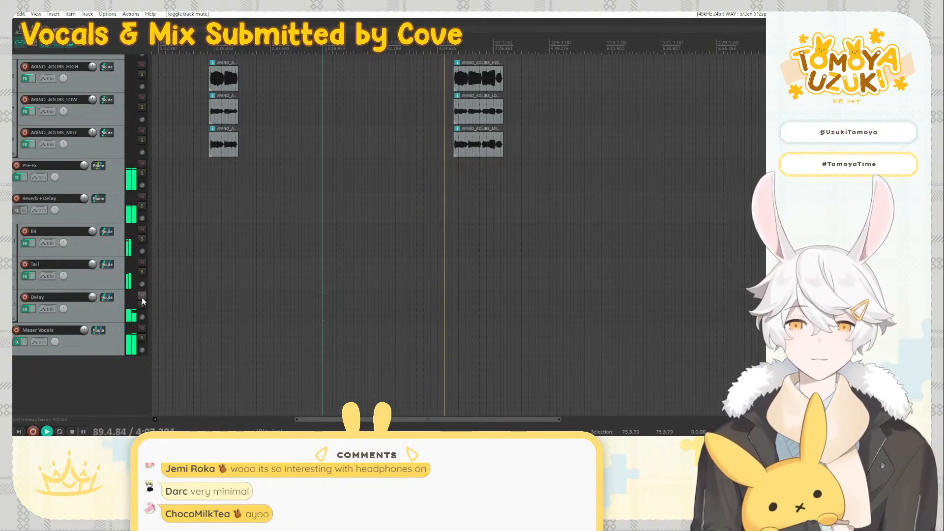
click(142, 296)
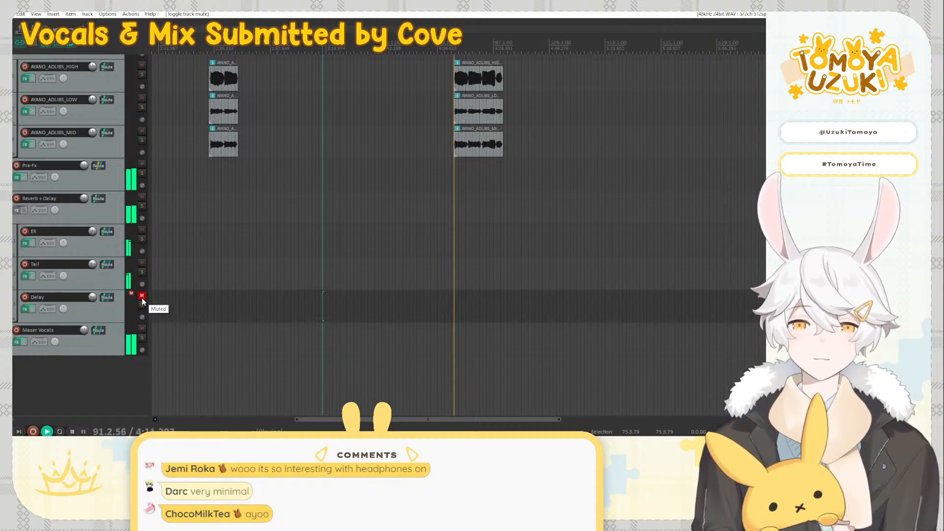
click(142, 297)
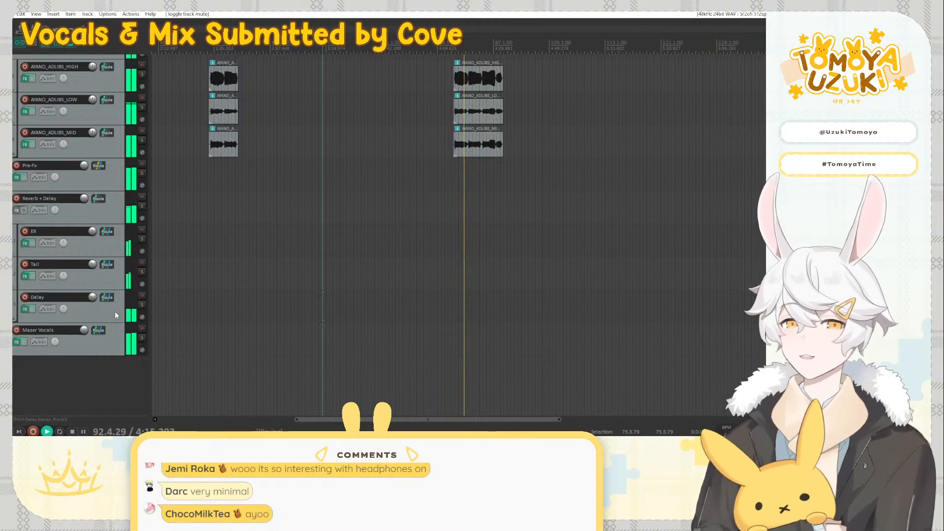
click(122, 309)
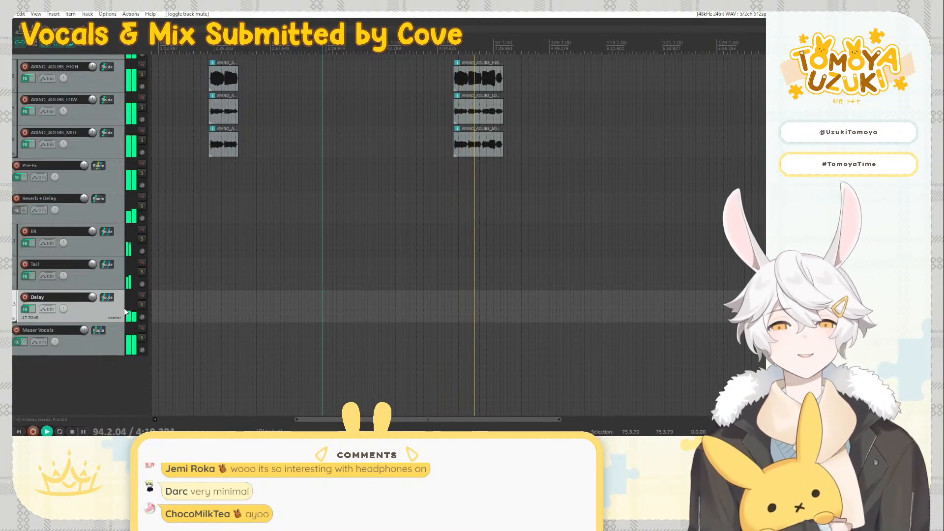
drag(93, 297, 93, 310)
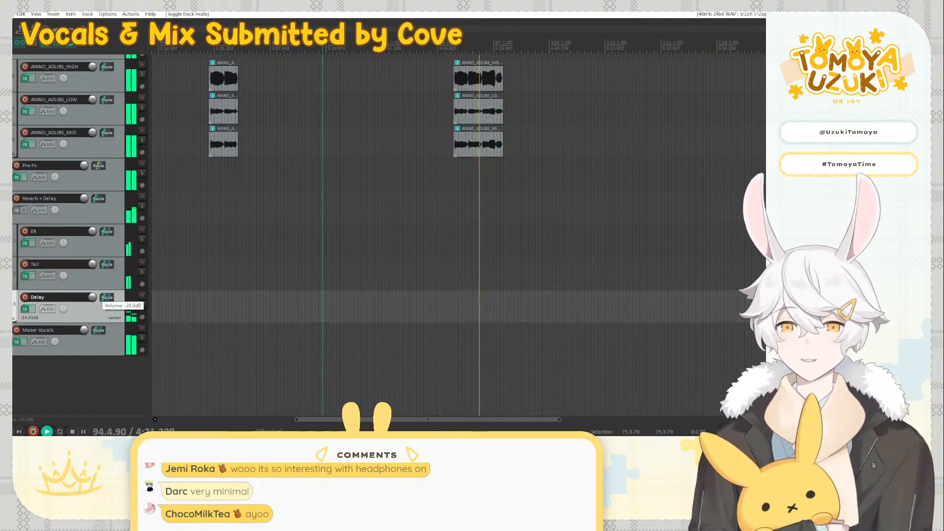
Add FabFilter Pro-Q 3 after soothe2 in the Maser Vocals track's effects chain
scroll(108, 280, up, 4)
scroll(120, 288, up, 1)
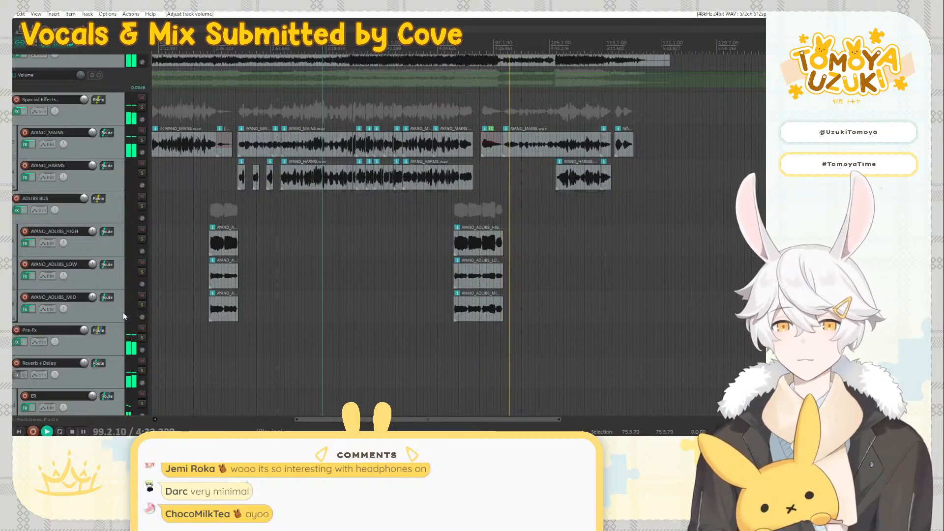
scroll(123, 316, down, 4)
click(18, 375)
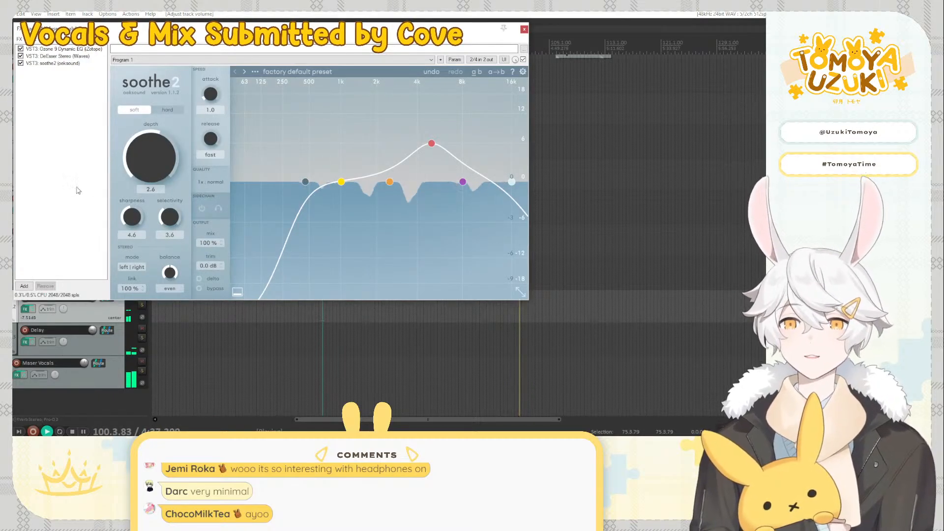
double_click(77, 190)
text(p)
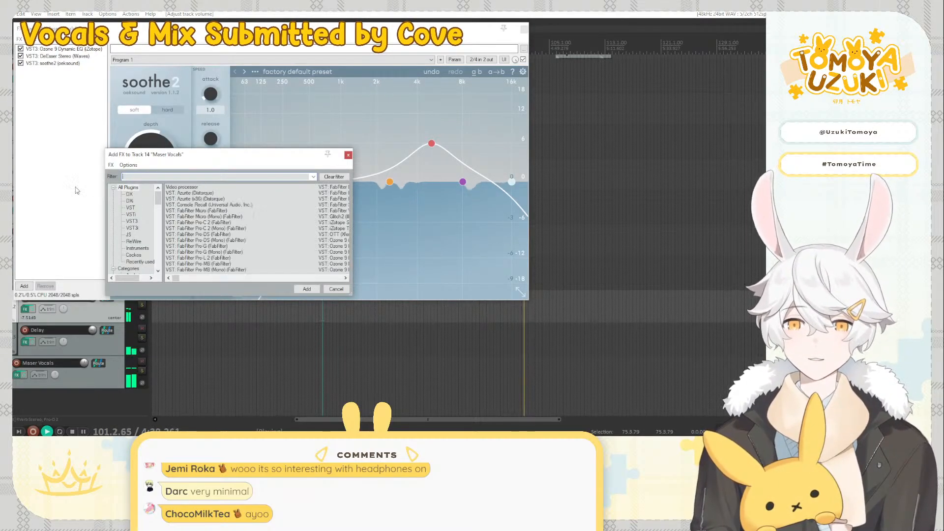
text(ro-q)
double_click(198, 194)
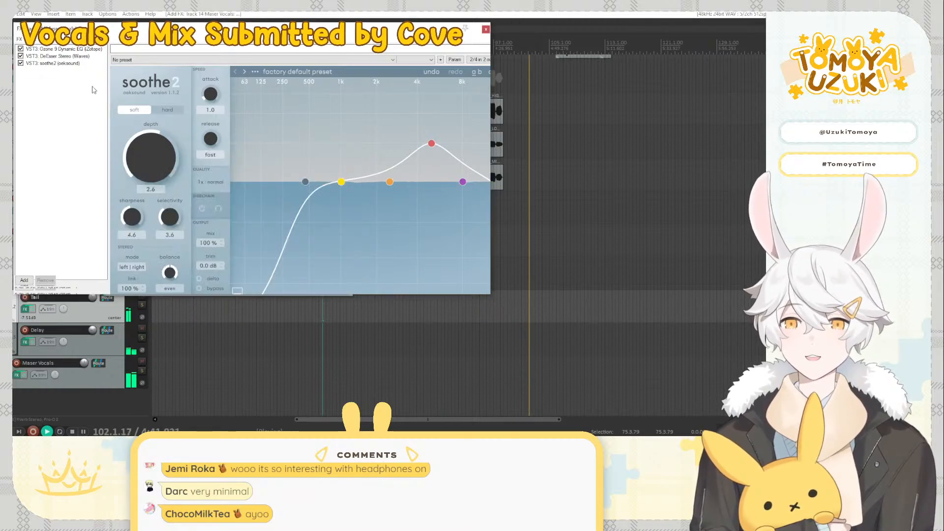
Boost a bell band by about 1.3 dB just below 3 kHz in Pro-Q 3 and close the effects window
click(346, 147)
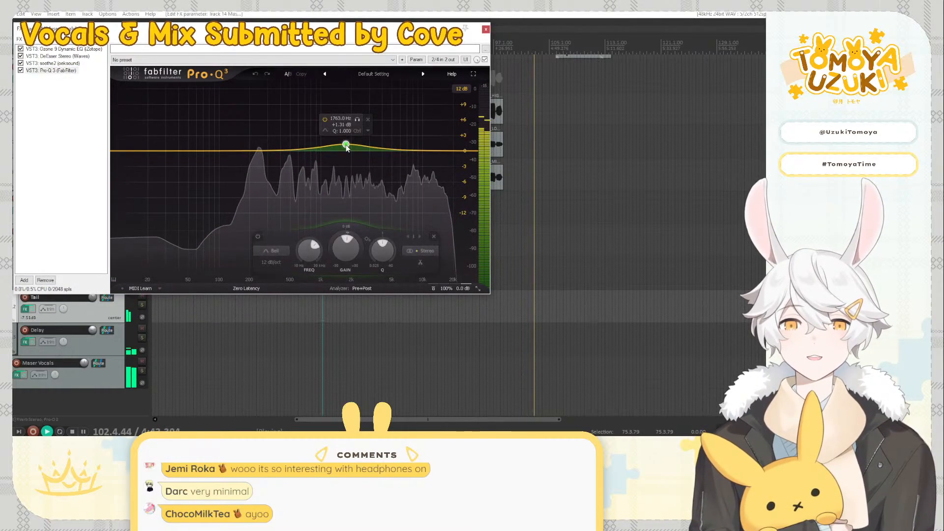
drag(358, 123, 369, 144)
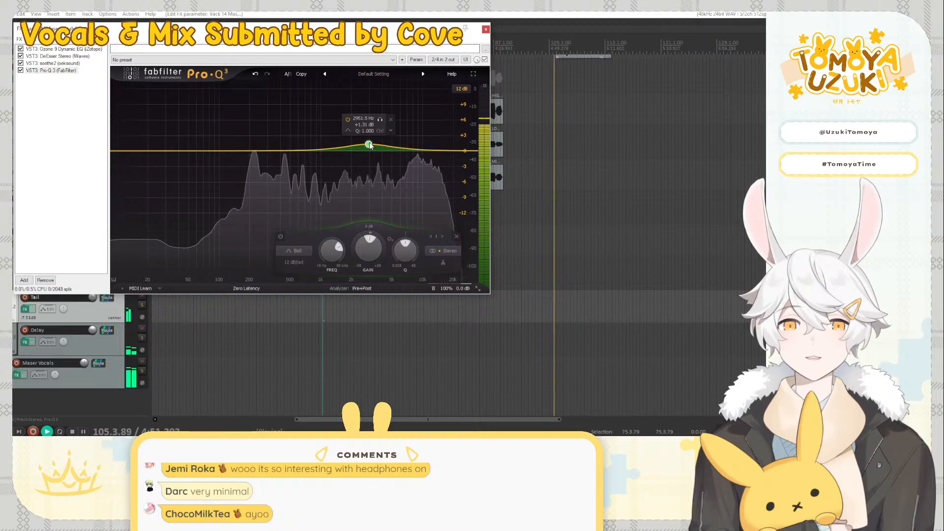
drag(369, 144, 365, 144)
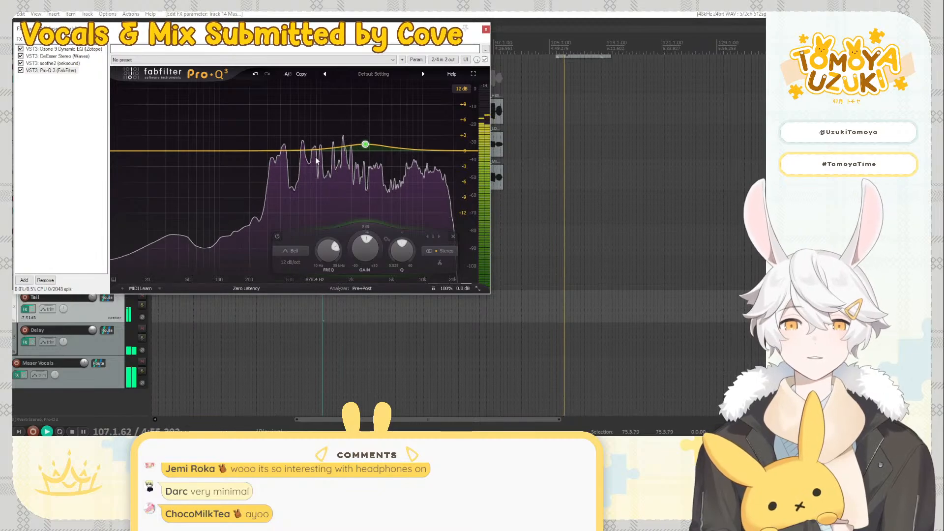
click(486, 30)
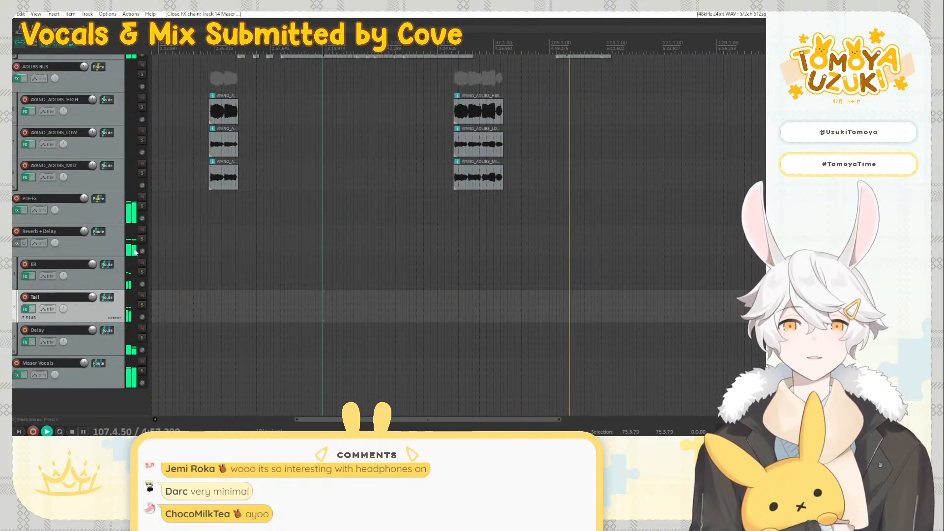
scroll(120, 260, up, 3)
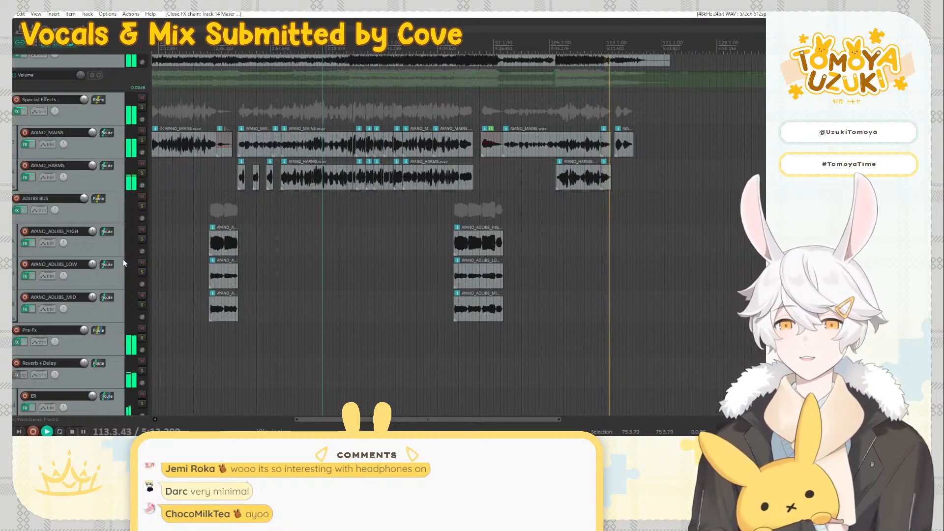
Give the acoustic arrangement track 4 channels and add a receive from Maser Vocals into its channels 3/4
scroll(124, 258, up, 1)
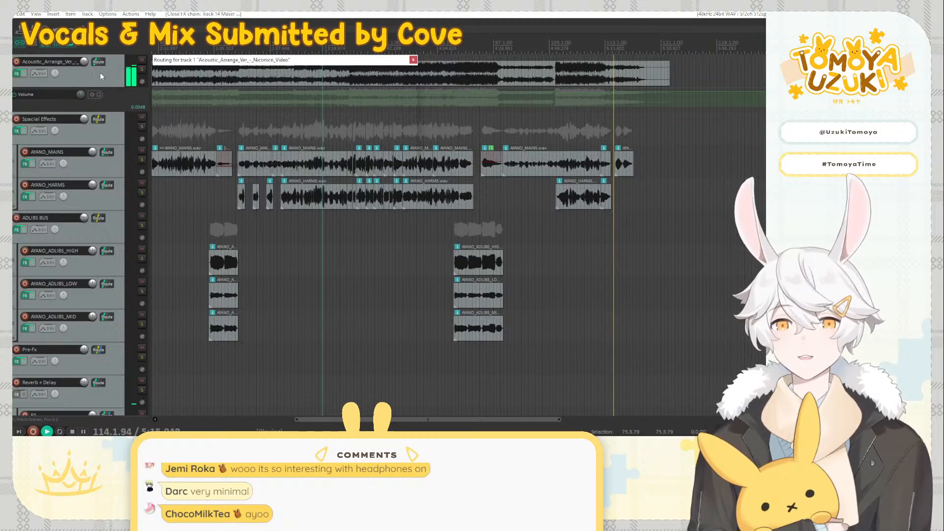
click(272, 82)
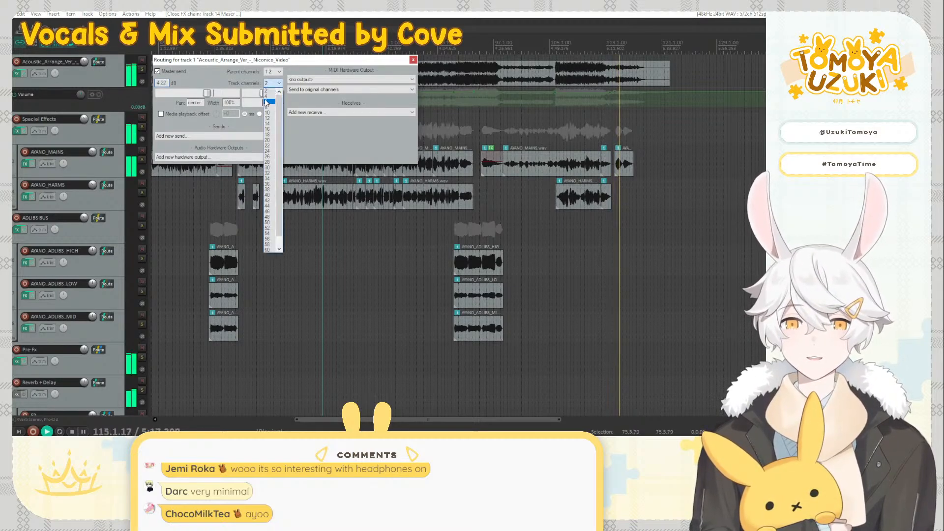
click(266, 96)
click(324, 112)
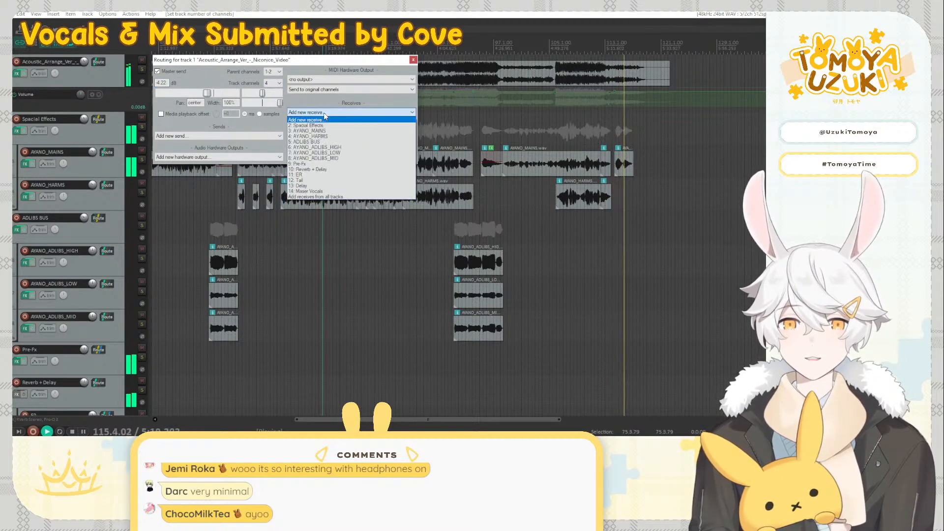
click(295, 191)
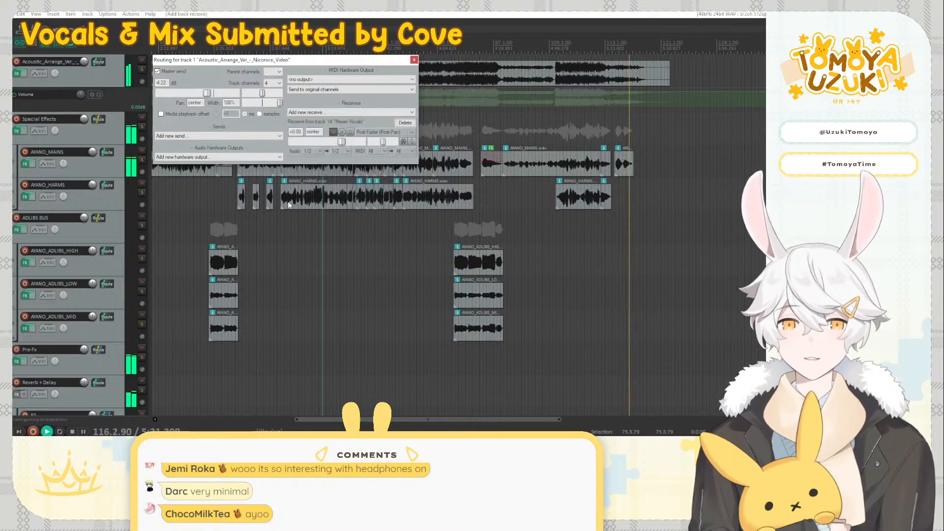
click(339, 151)
click(339, 165)
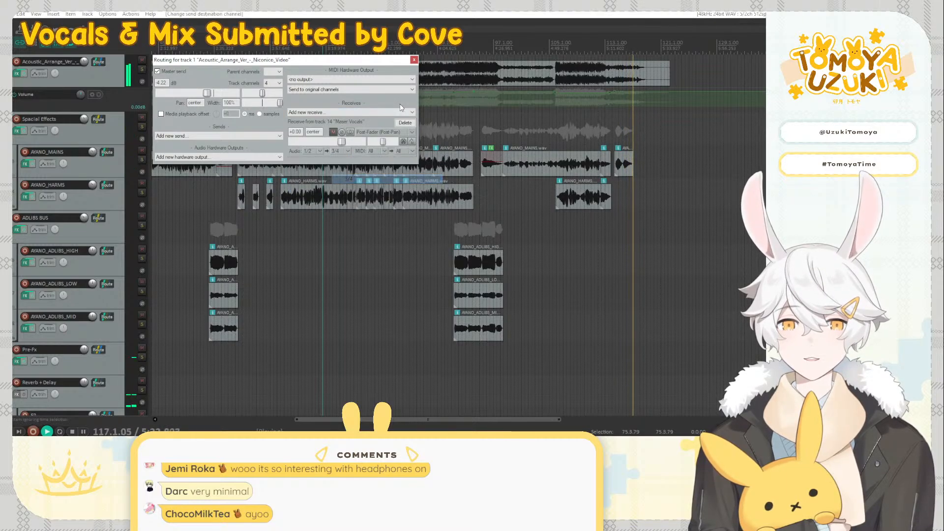
click(414, 60)
Add the VST3 Trackspacer 2.5 plugin to the acoustic arrangement track's effects chain
click(17, 73)
click(115, 211)
text(t)
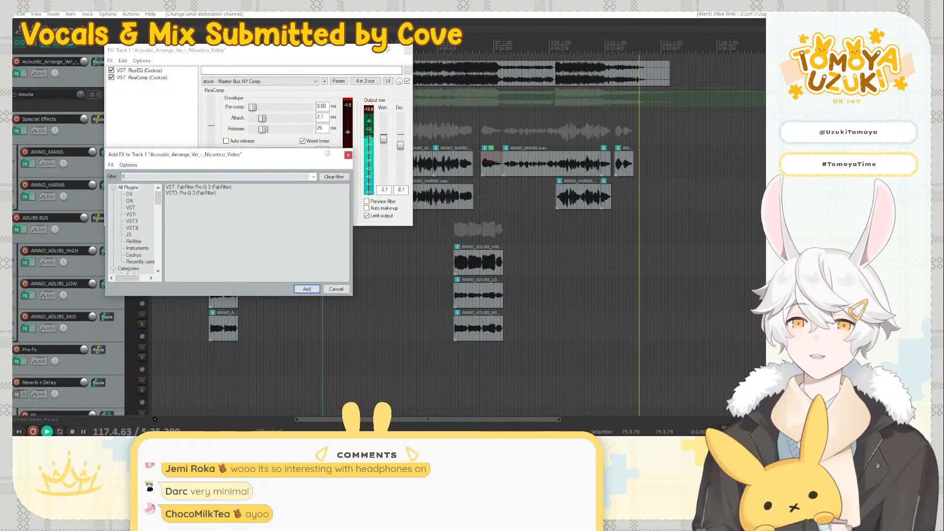
text(rac)
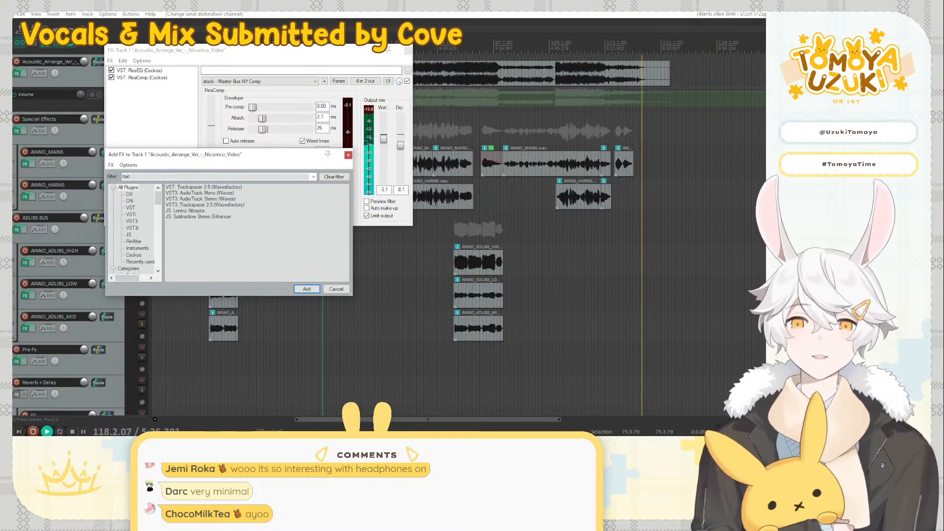
double_click(187, 205)
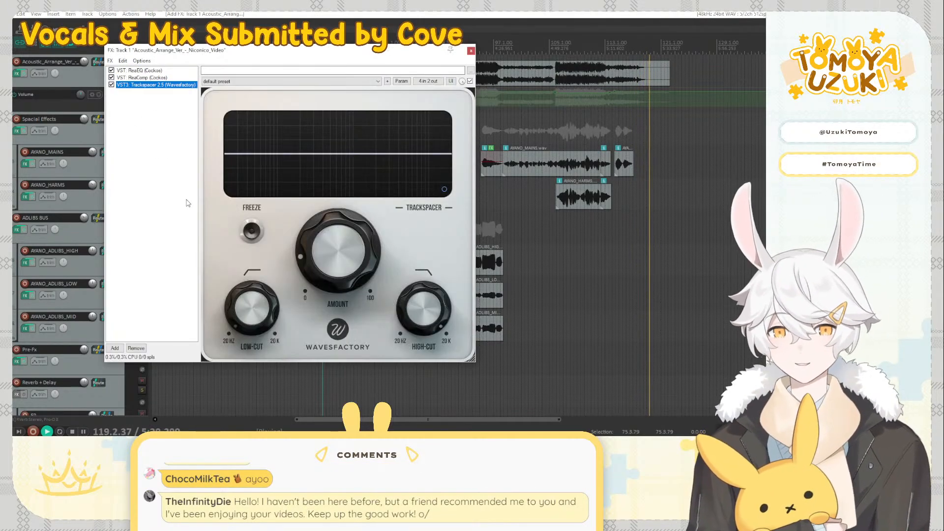
Play the song while narrowing Trackspacer's low-cut and high-cut to the midrange and raising the amount to 100%
drag(250, 298, 251, 263)
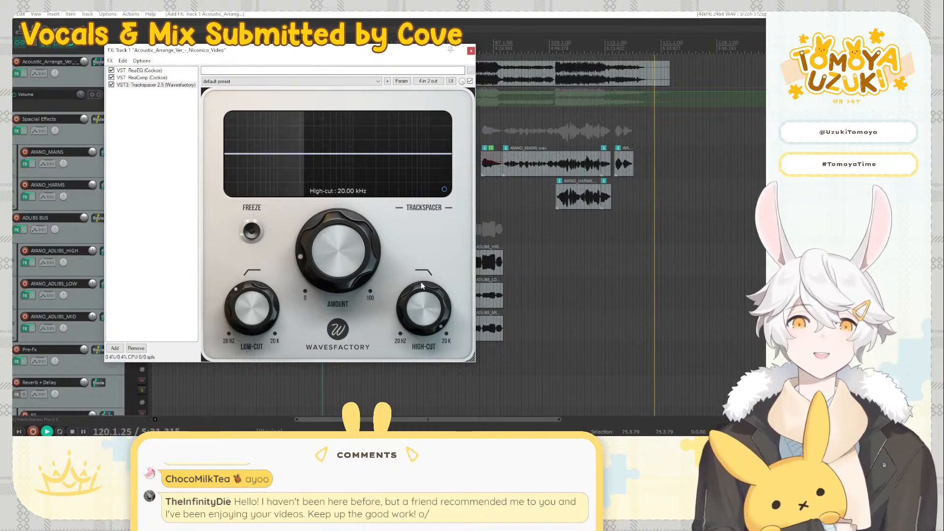
drag(421, 286, 438, 349)
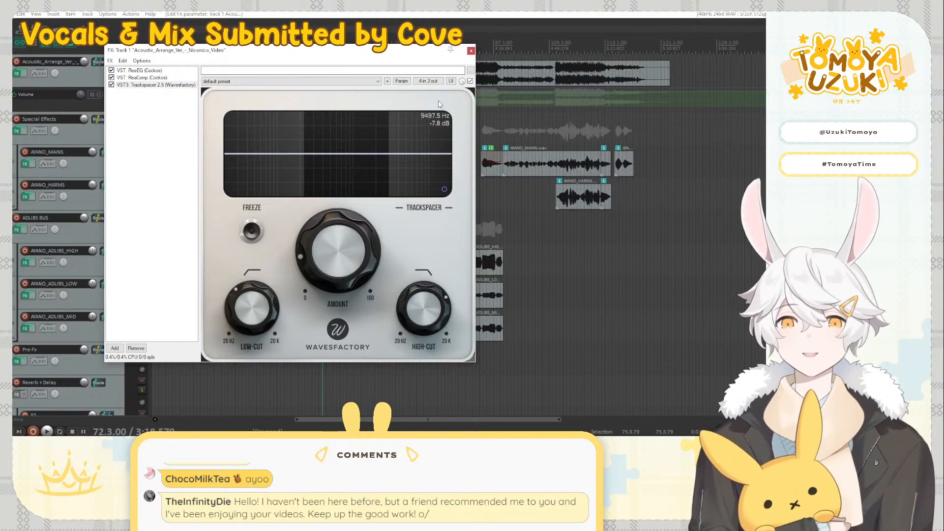
drag(349, 54, 444, 130)
key(space)
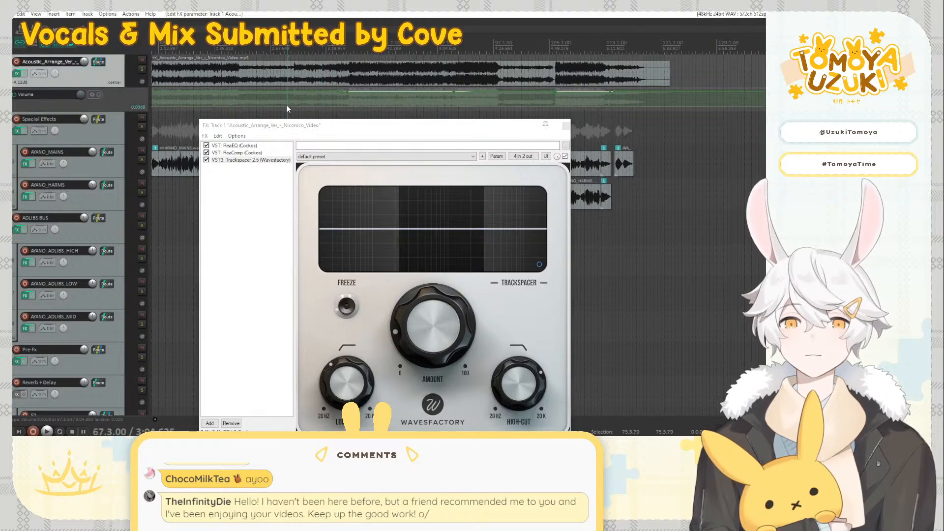
drag(339, 373, 337, 347)
drag(517, 358, 506, 385)
drag(426, 325, 438, 87)
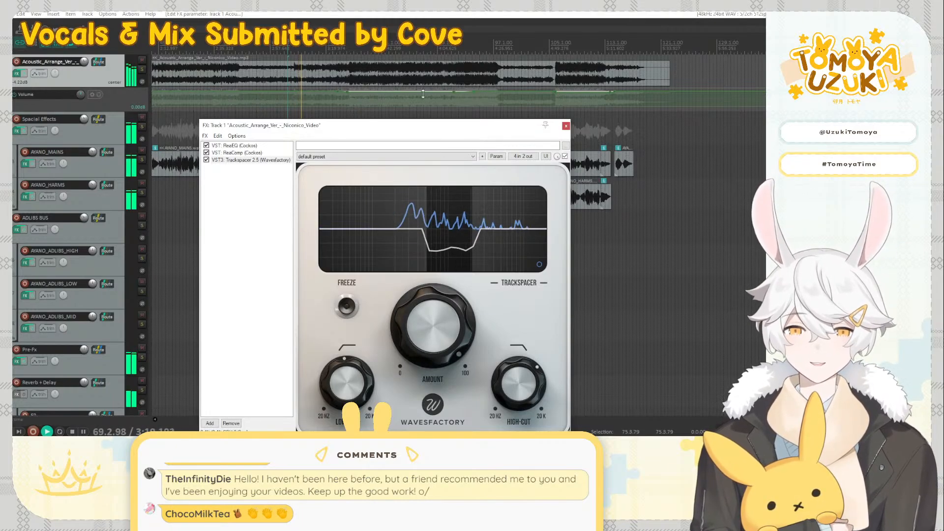
Raise Trackspacer's low-cut to about 622 Hz and lower its high-cut slightly
mouse_move(349, 380)
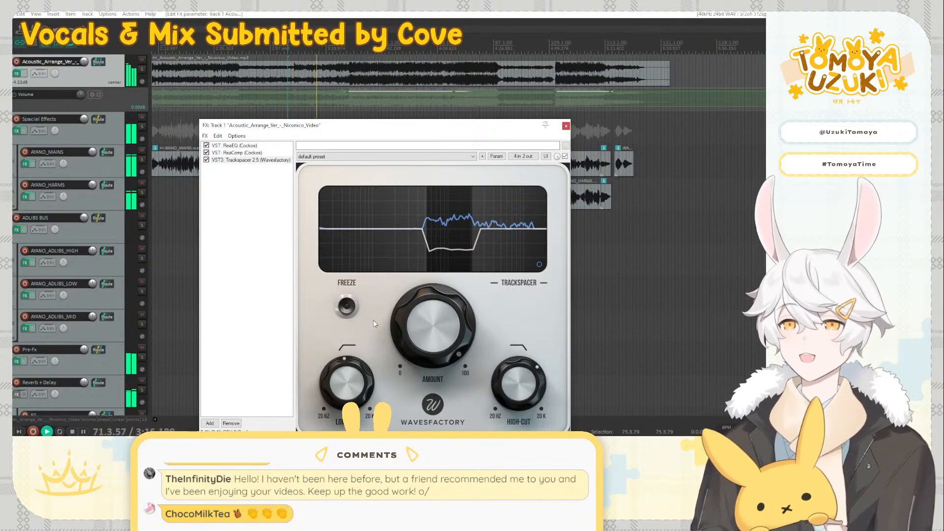
drag(351, 369, 351, 365)
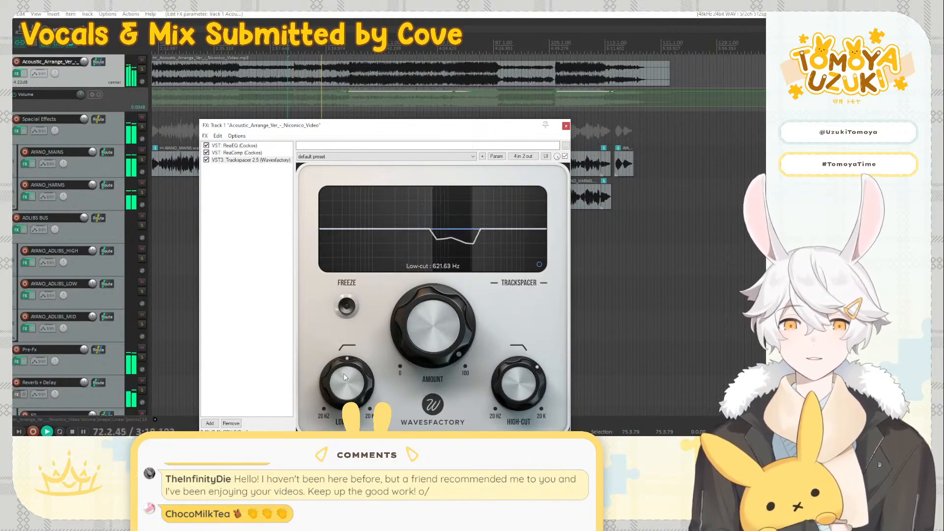
drag(518, 377, 518, 380)
Switch Trackspacer's advanced settings to M/S, lengthen the attack and set the pan to 72% mid
click(539, 264)
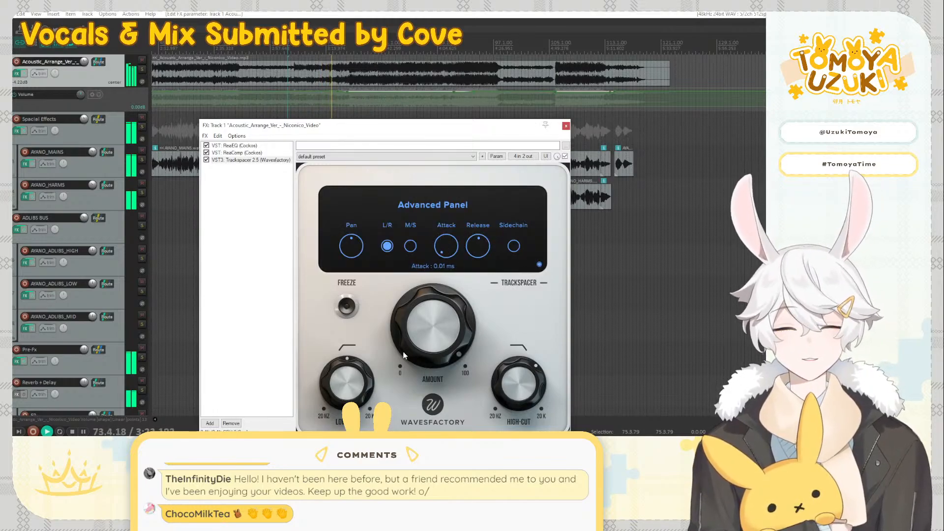
drag(393, 286, 397, 266)
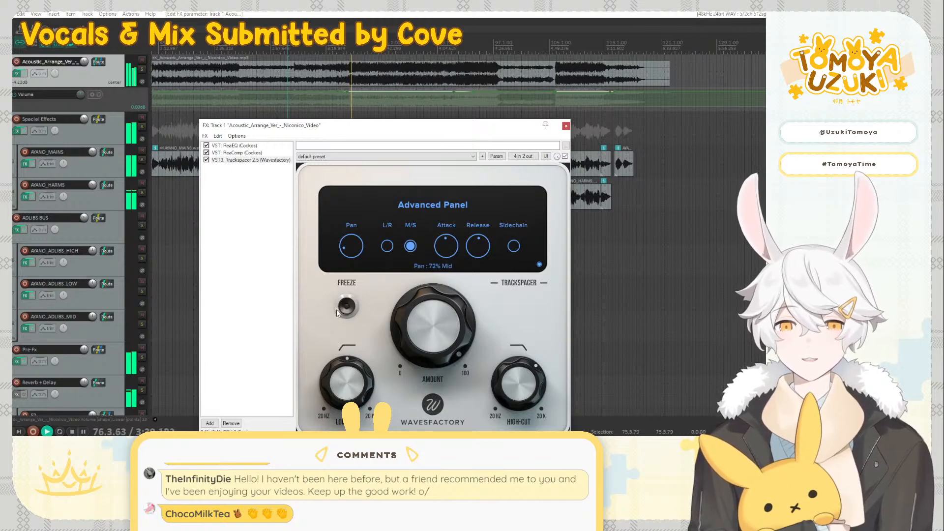
click(539, 265)
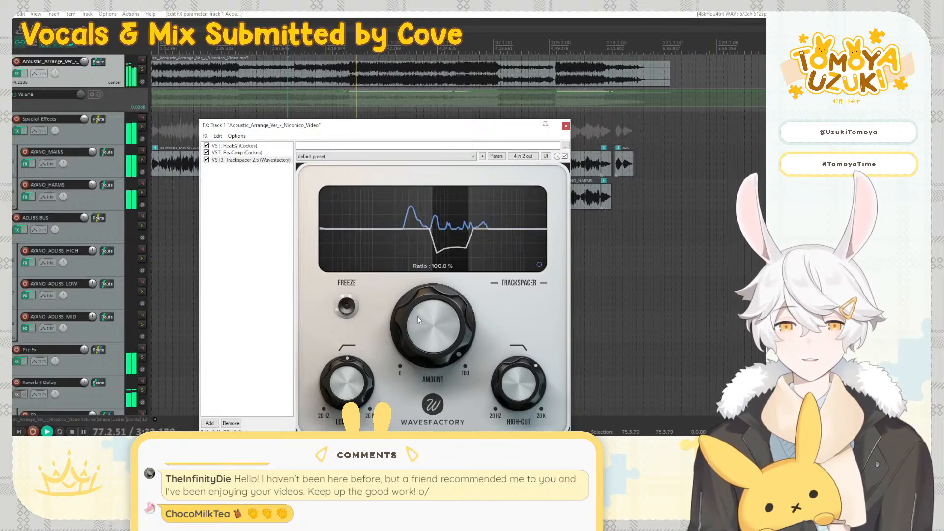
Compare the mix with Trackspacer bypassed and re-enabled on the acoustic arrangement track
drag(417, 315, 438, 275)
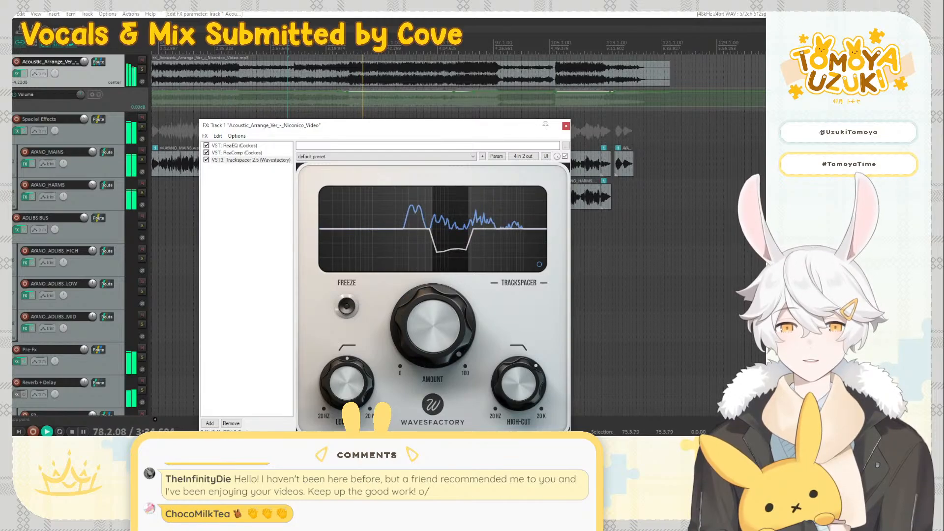
click(206, 160)
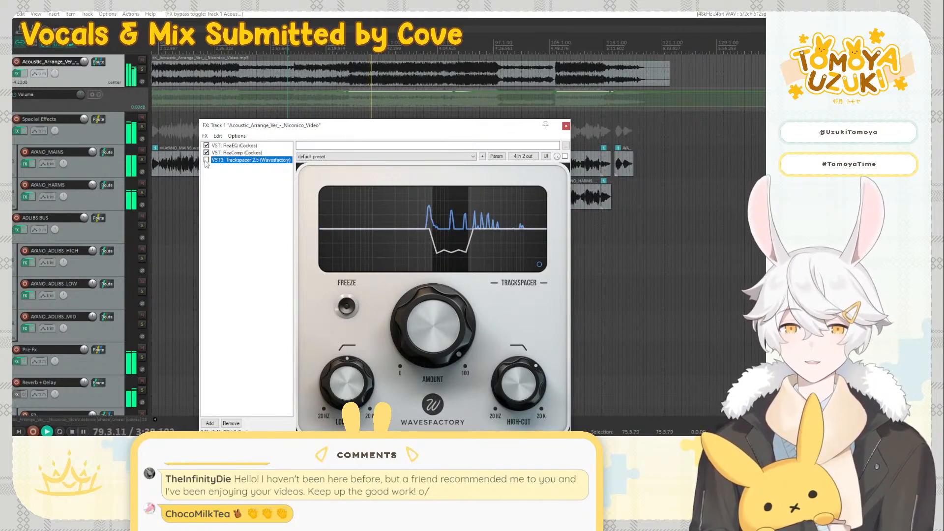
click(207, 160)
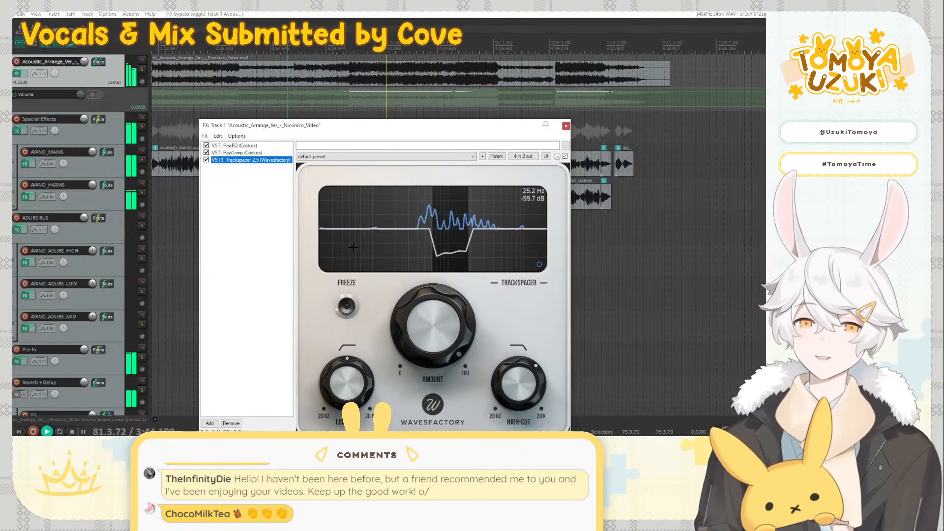
Reduce Trackspacer's amount to just above its minimum, raise the low-cut slightly and close the effects window
drag(450, 321, 414, 309)
drag(350, 383, 347, 371)
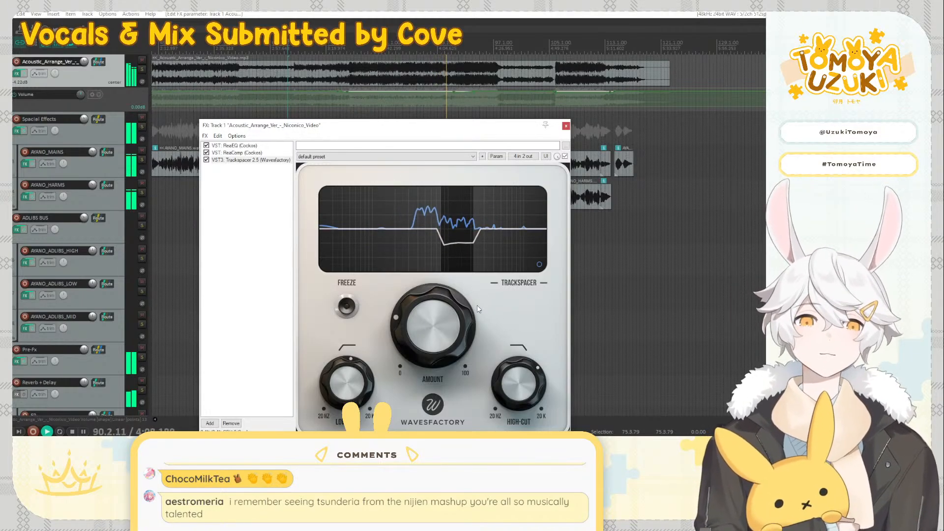
mouse_move(434, 329)
mouse_down()
mouse_move(431, 341)
mouse_move(427, 317)
mouse_up()
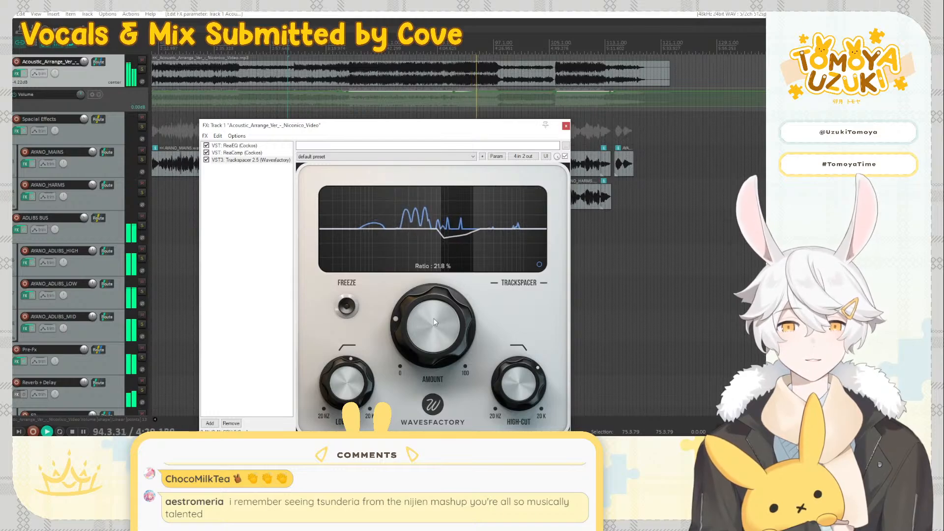
drag(434, 322, 423, 362)
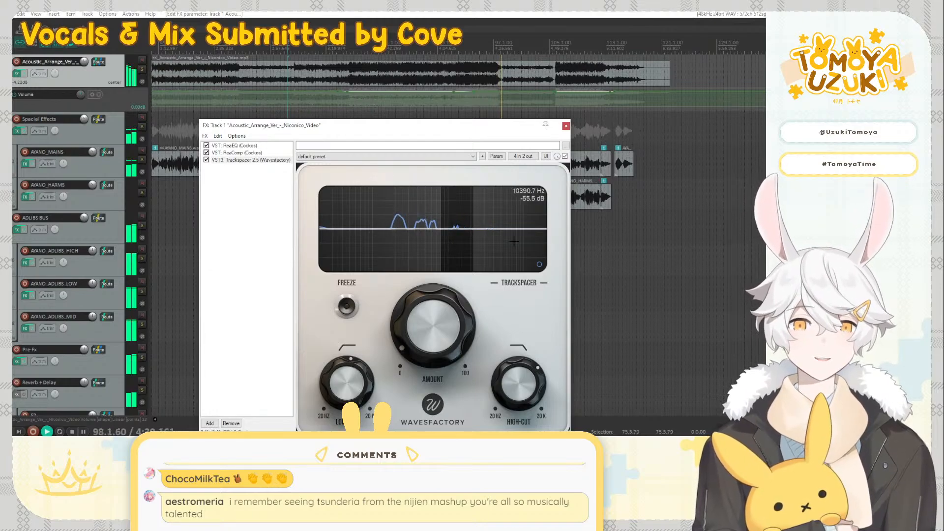
click(566, 125)
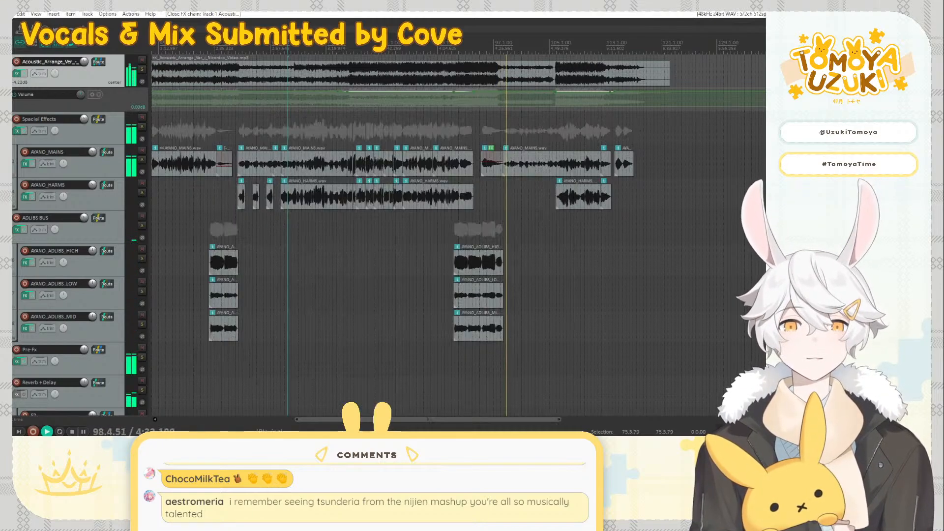
Add the VST3 Trackspacer 2.5 plugin to the Reverb + Delay folder track
scroll(118, 299, down, 5)
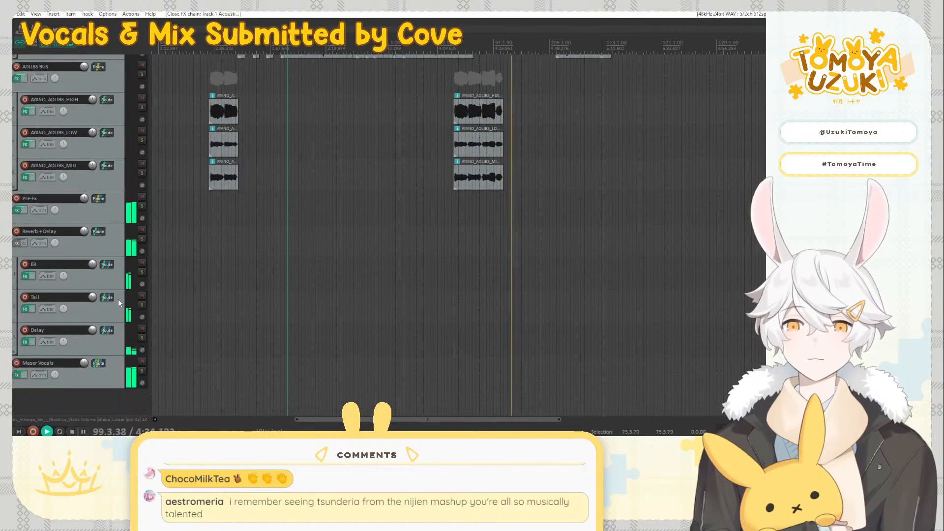
mouse_move(19, 376)
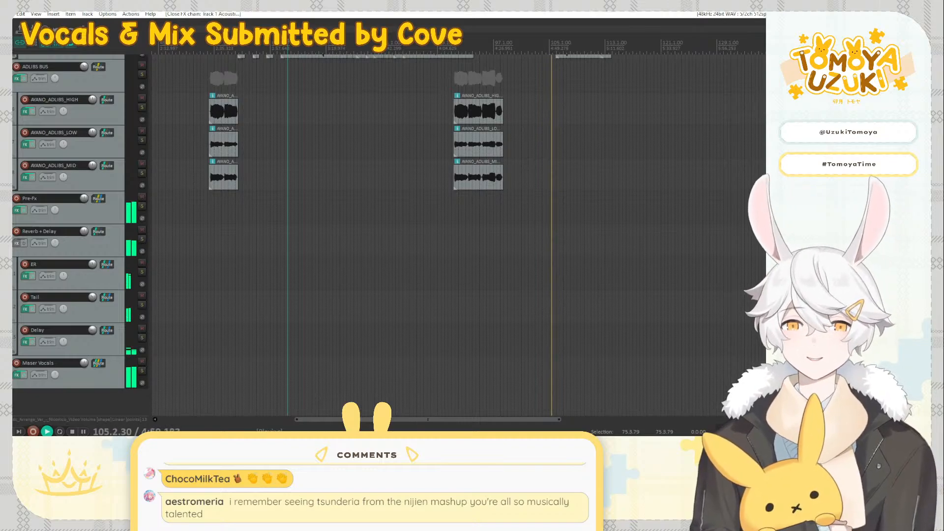
click(17, 243)
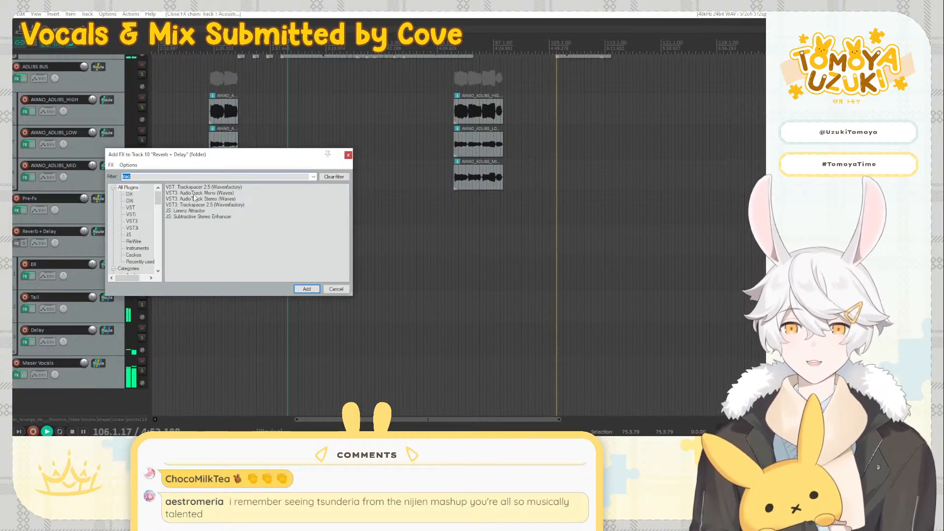
double_click(206, 205)
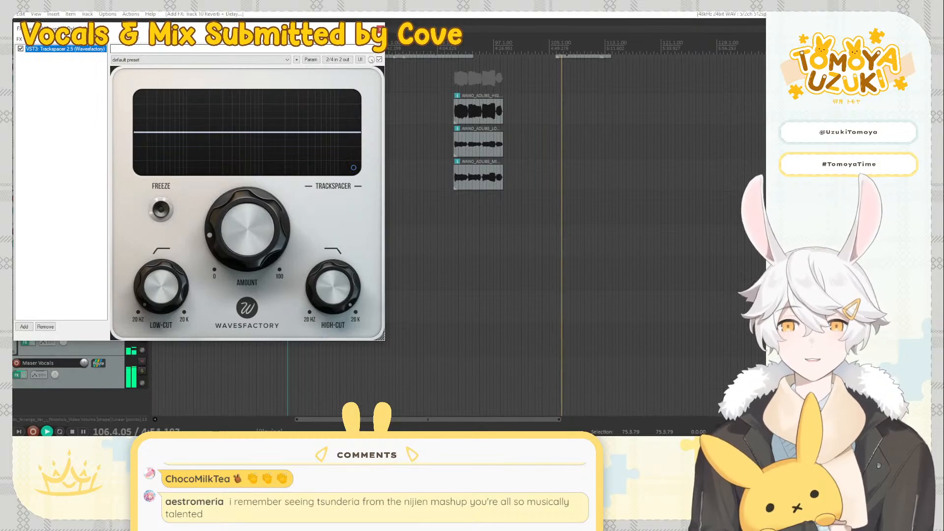
drag(139, 29, 377, 60)
Give the Reverb + Delay track 4 channels and add a receive from Pre-Fx into its sidechain channels
click(98, 233)
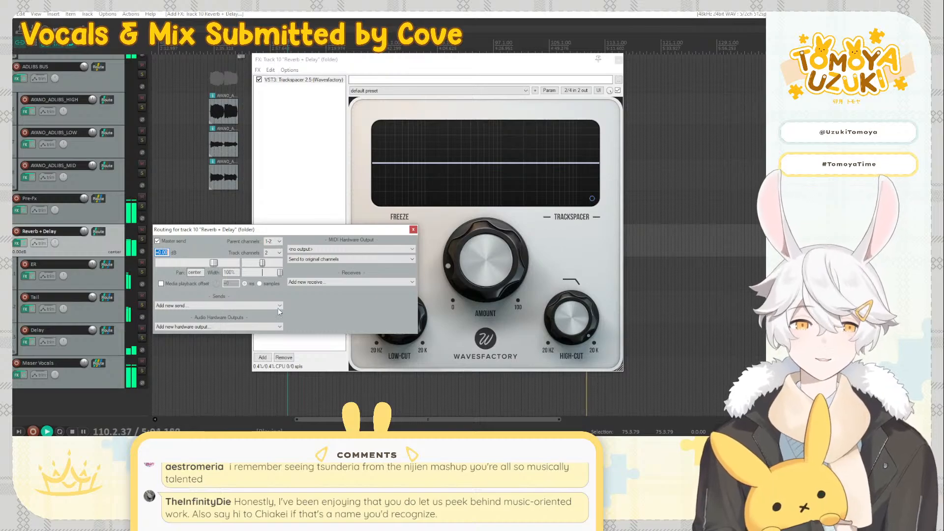
click(351, 281)
click(269, 251)
click(268, 251)
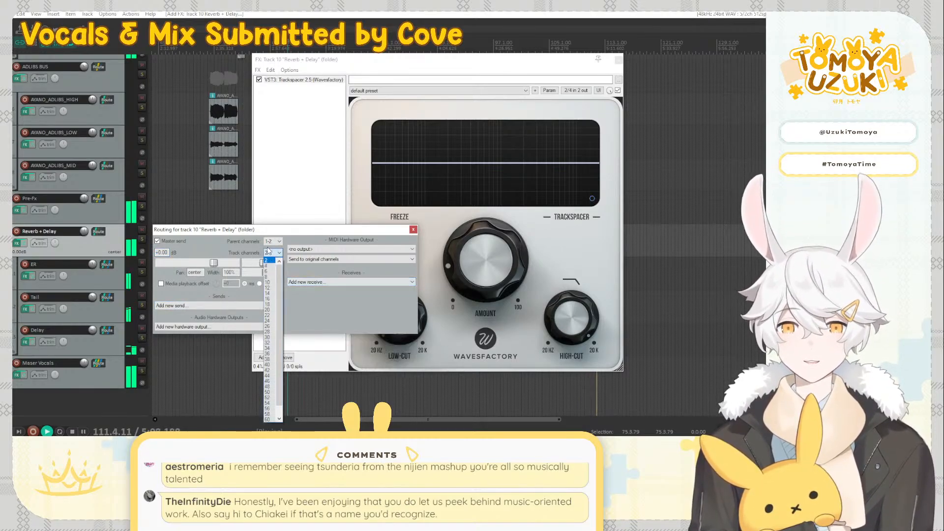
click(268, 266)
click(320, 282)
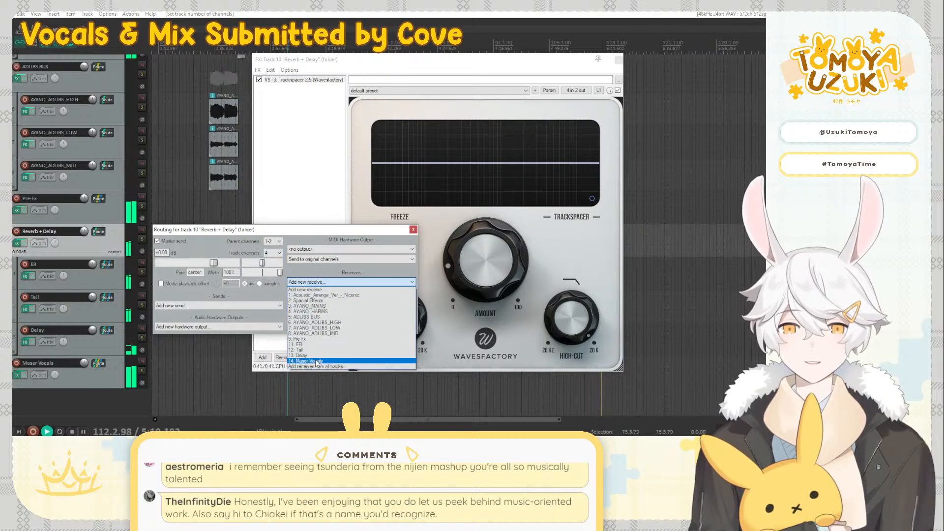
click(304, 340)
click(349, 320)
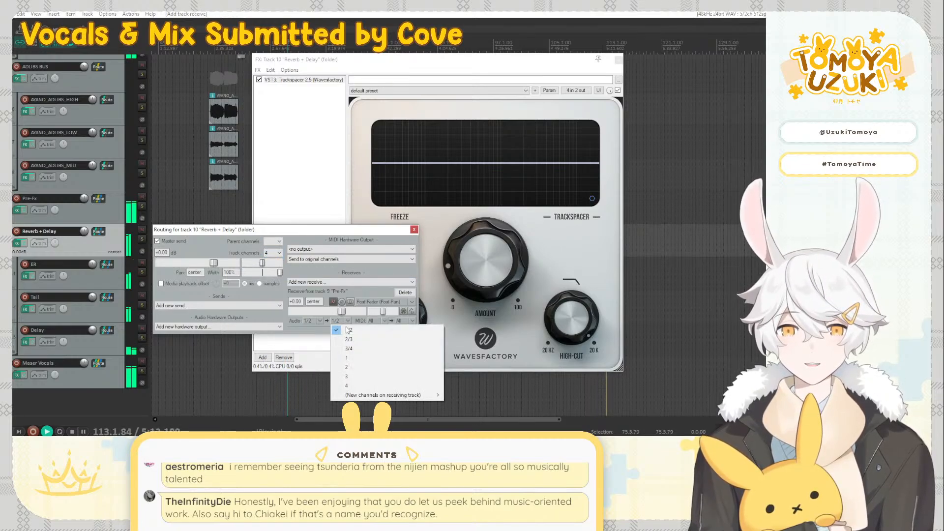
click(359, 339)
click(423, 329)
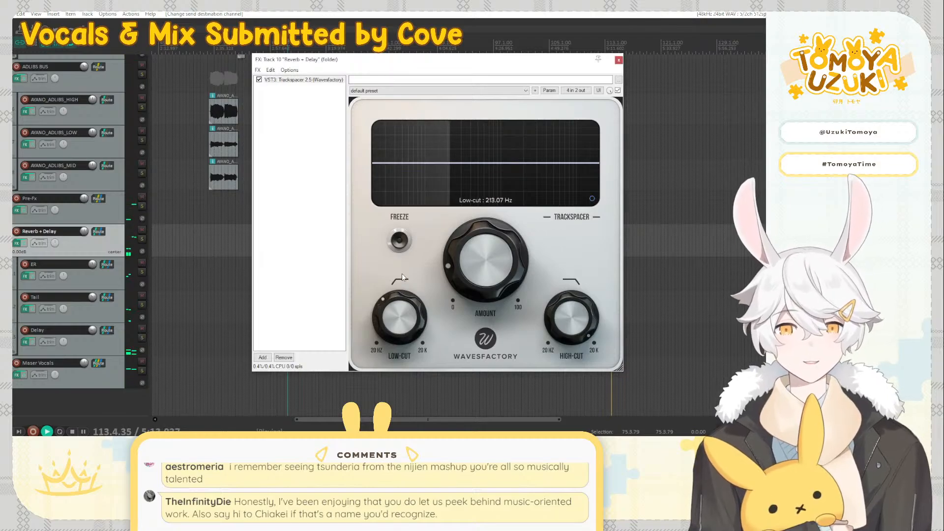
Open Trackspacer's advanced panel, solo the Reverb + Delay track, and play from bar 91, briefly soloing Pre-Fx alongside it
click(591, 198)
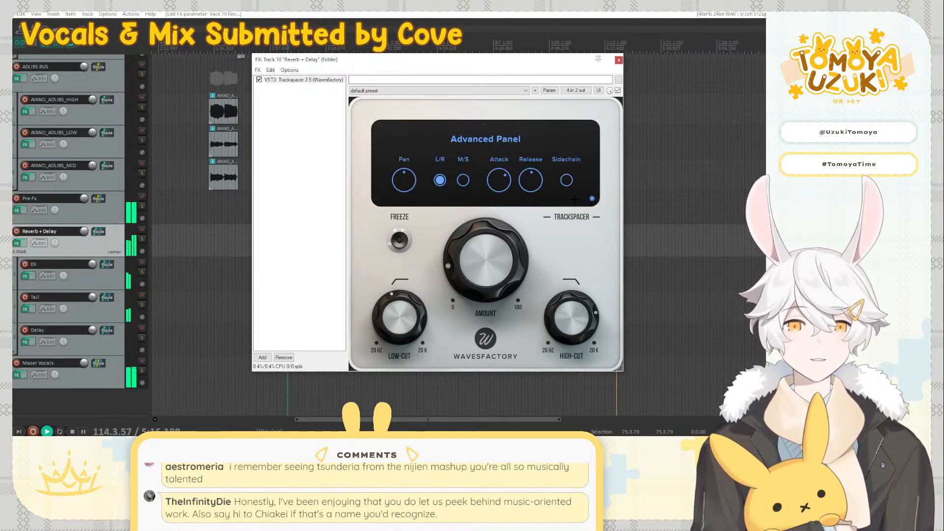
click(142, 238)
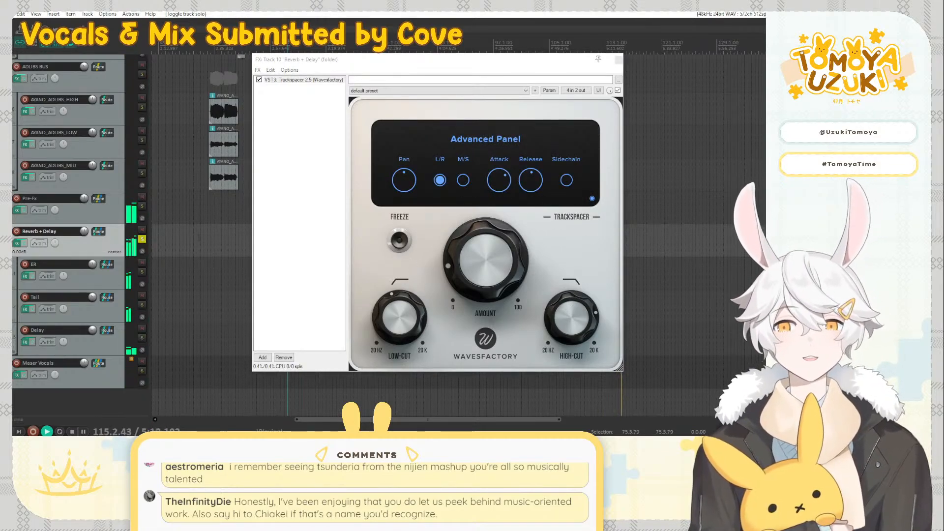
drag(365, 58, 286, 177)
click(229, 183)
click(455, 75)
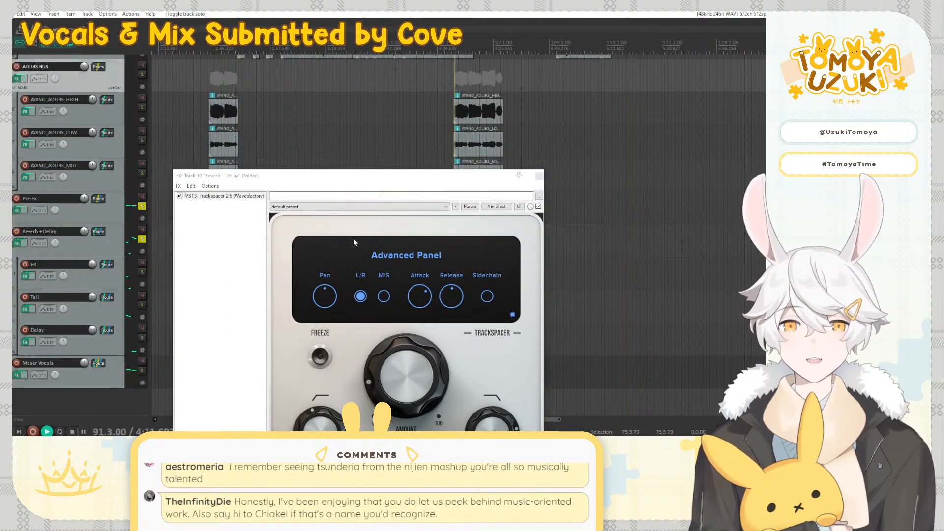
click(374, 181)
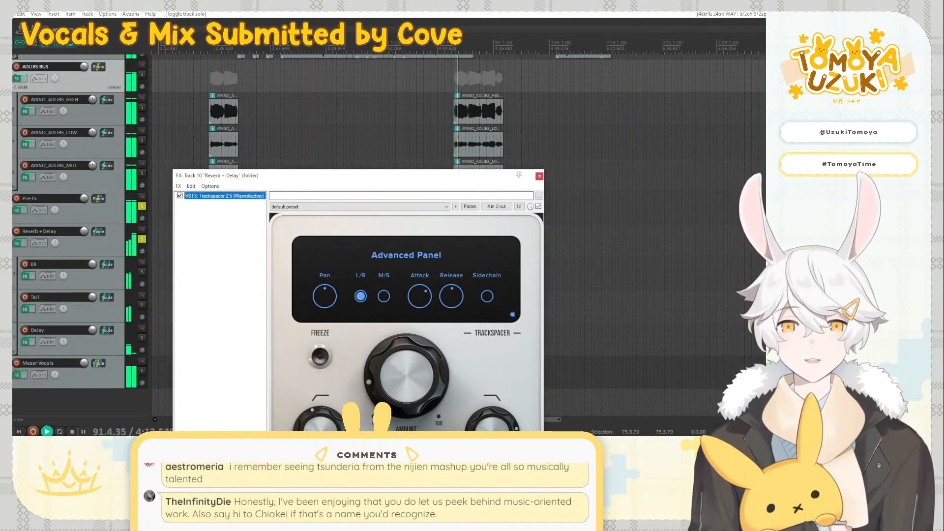
click(142, 206)
drag(288, 177, 249, 72)
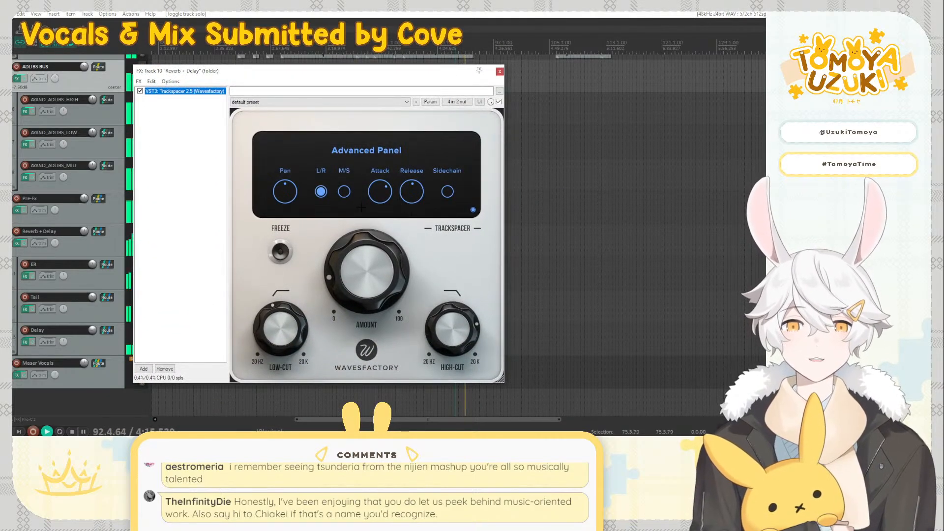
Switch Trackspacer to M/S with pan and attack at minimum and amount at maximum, then return to the spectrum display
drag(379, 192, 379, 237)
drag(355, 285, 356, 236)
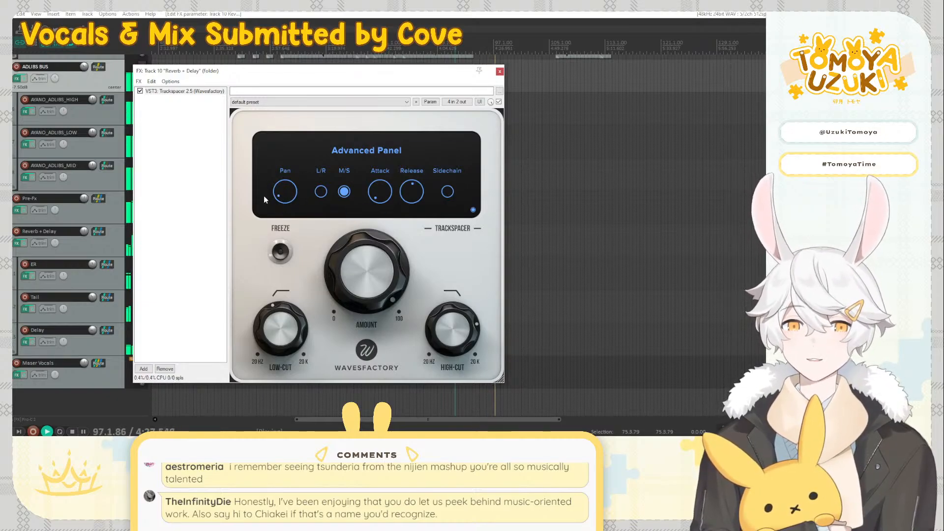
click(472, 210)
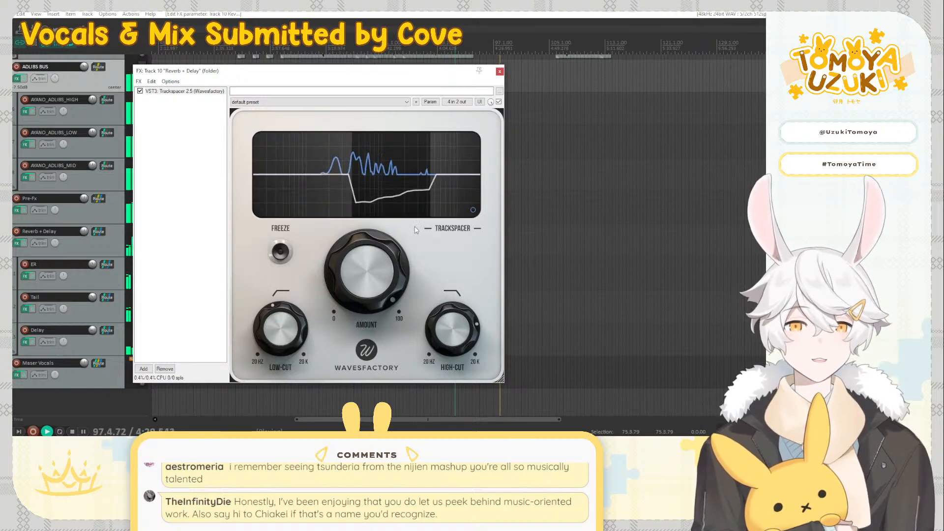
Narrow Trackspacer's range to a low-cut of about 700 Hz and a high-cut of 2.19 kHz, and lower the amount well below half
mouse_move(451, 330)
mouse_down()
mouse_move(446, 350)
mouse_move(447, 340)
mouse_up()
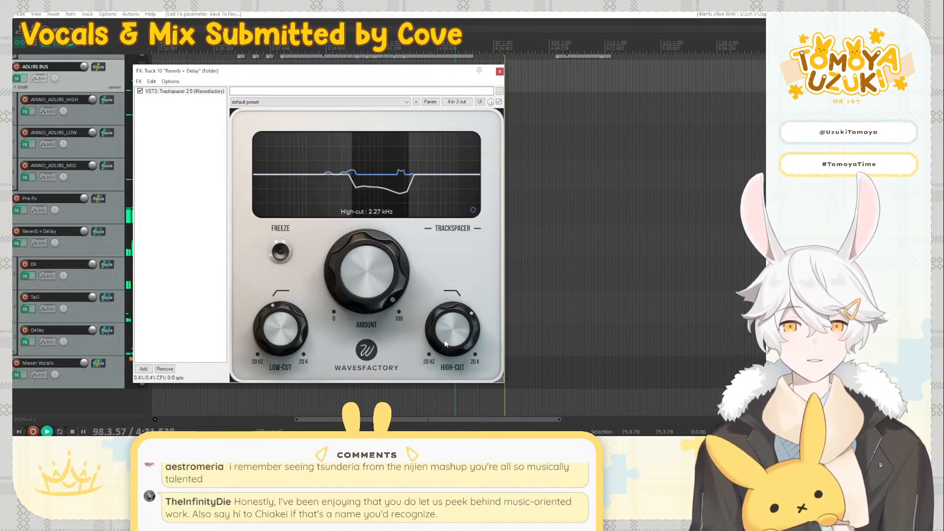
drag(279, 332, 278, 320)
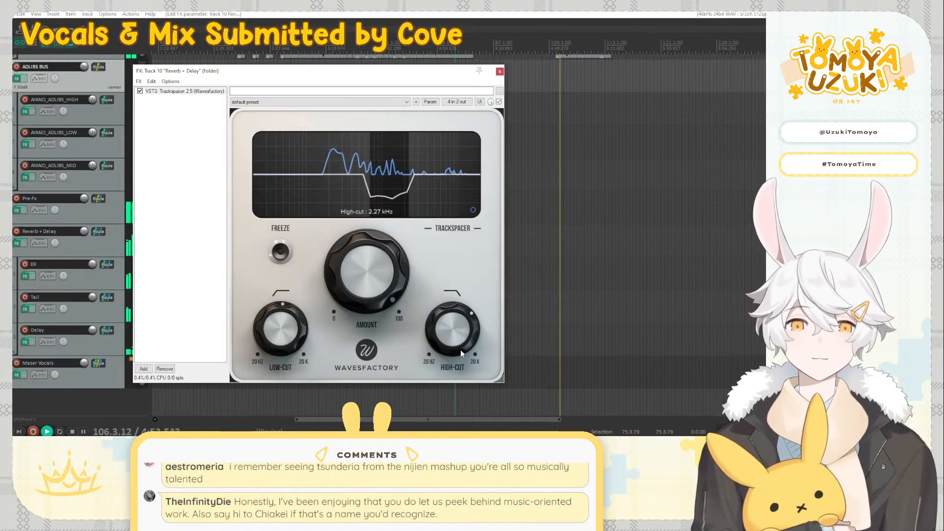
drag(459, 348, 453, 346)
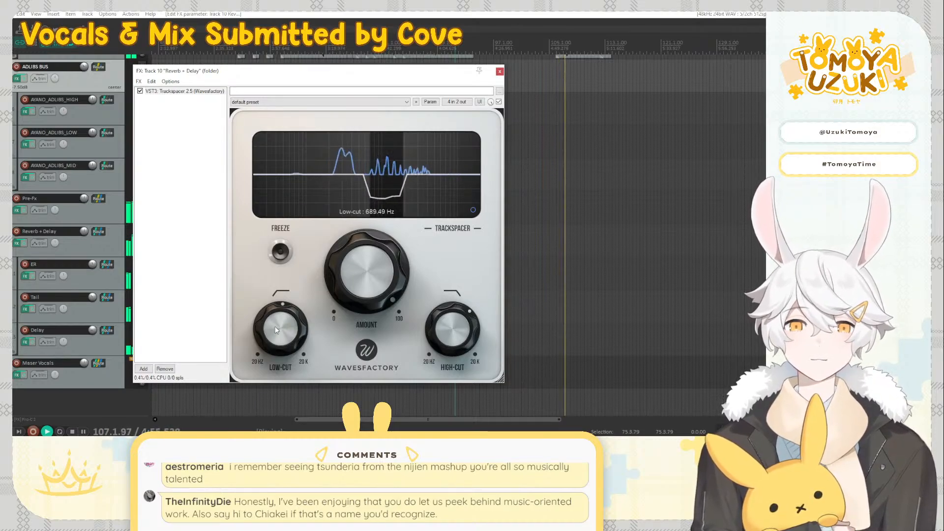
drag(429, 325, 430, 322)
drag(366, 276, 350, 312)
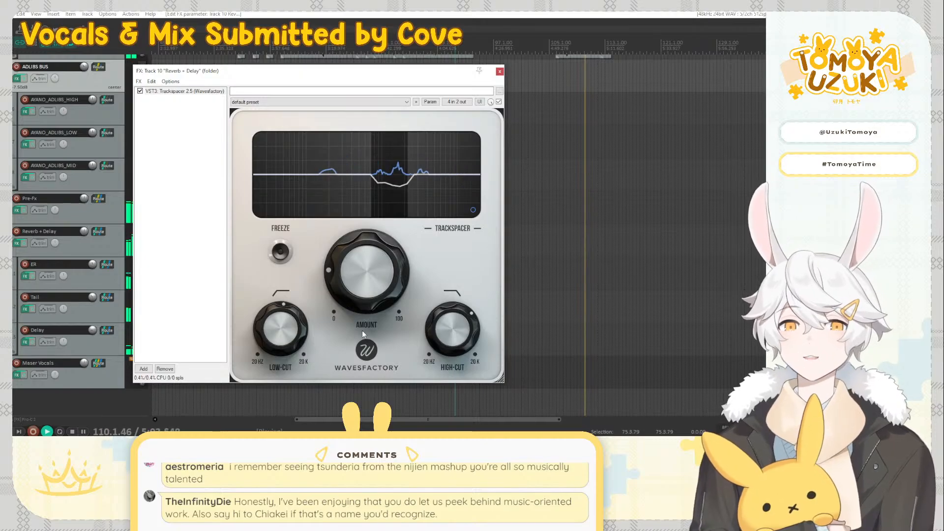
Solo Pre-Fx together with Reverb + Delay, replay from an earlier section, and compare the sound with Trackspacer bypassed and re-enabled
click(141, 91)
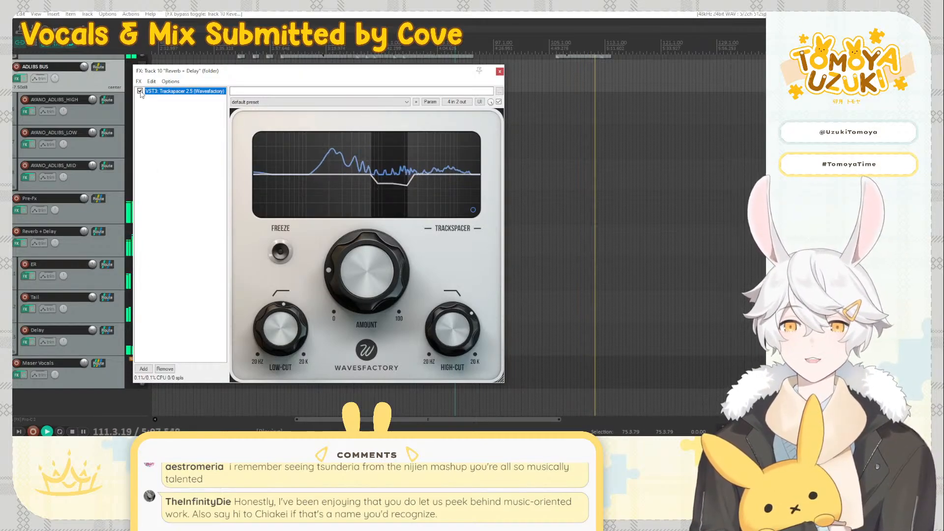
drag(237, 71, 314, 69)
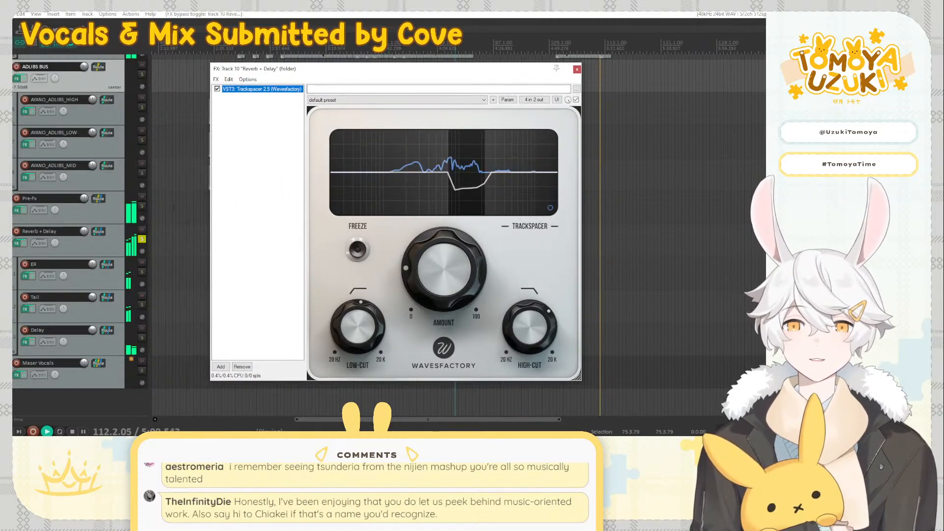
click(141, 206)
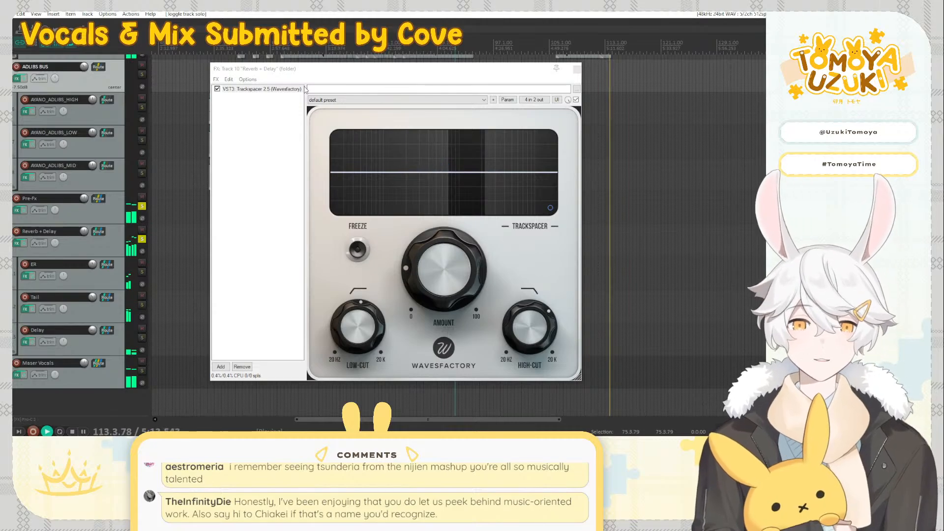
mouse_move(333, 79)
mouse_down()
mouse_move(319, 193)
mouse_move(339, 96)
mouse_up()
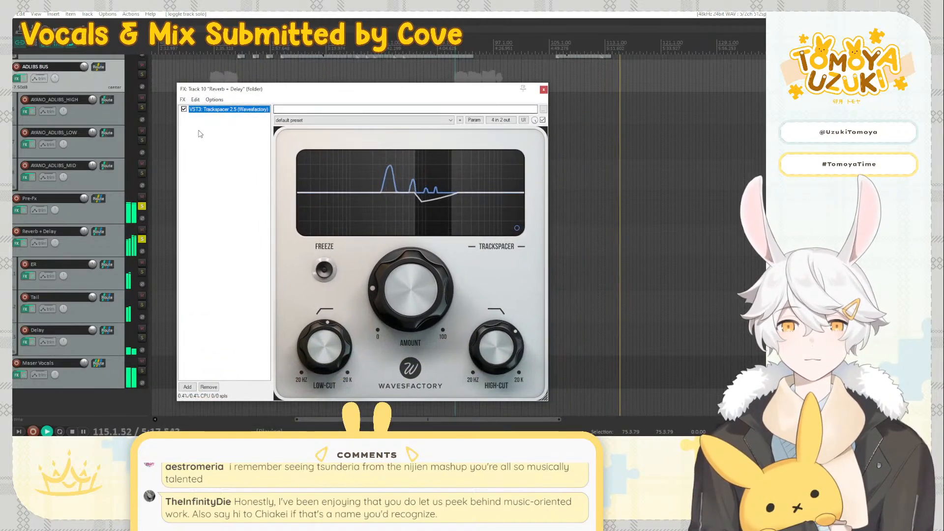
click(185, 110)
click(312, 69)
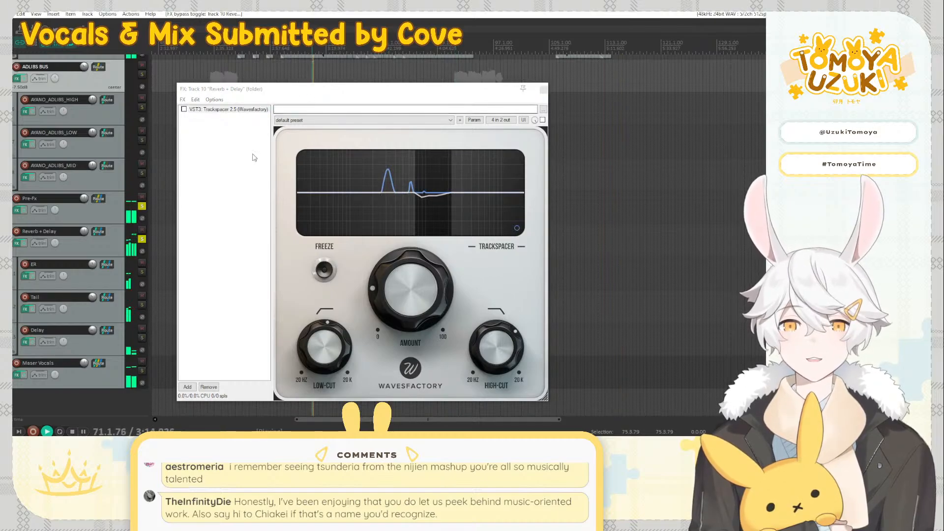
click(185, 110)
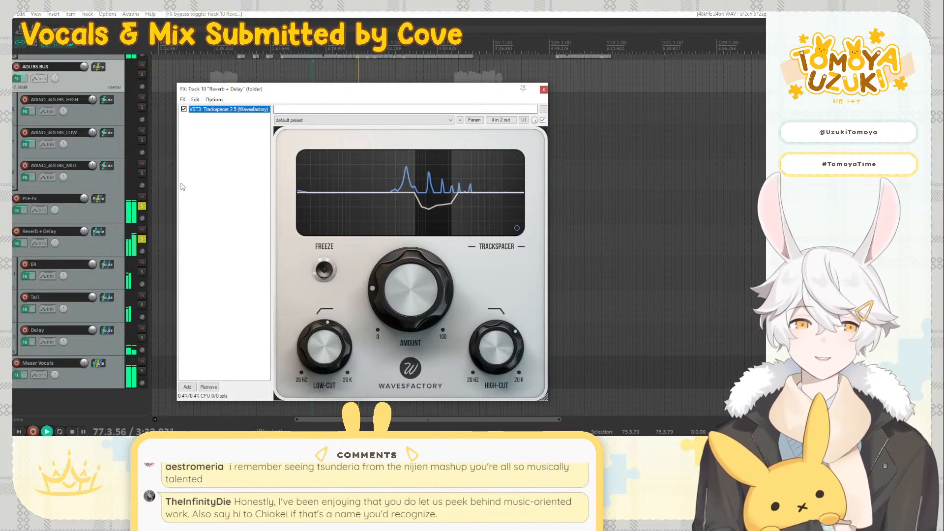
click(184, 109)
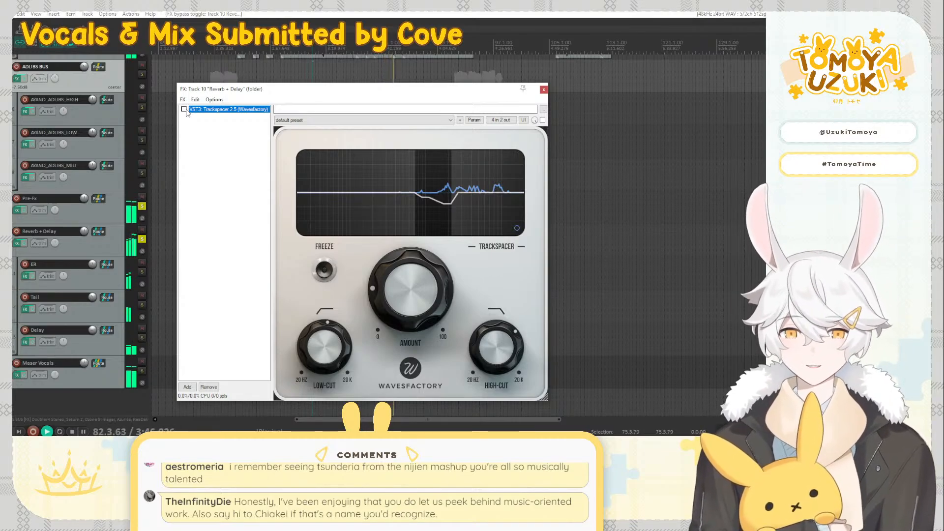
click(183, 109)
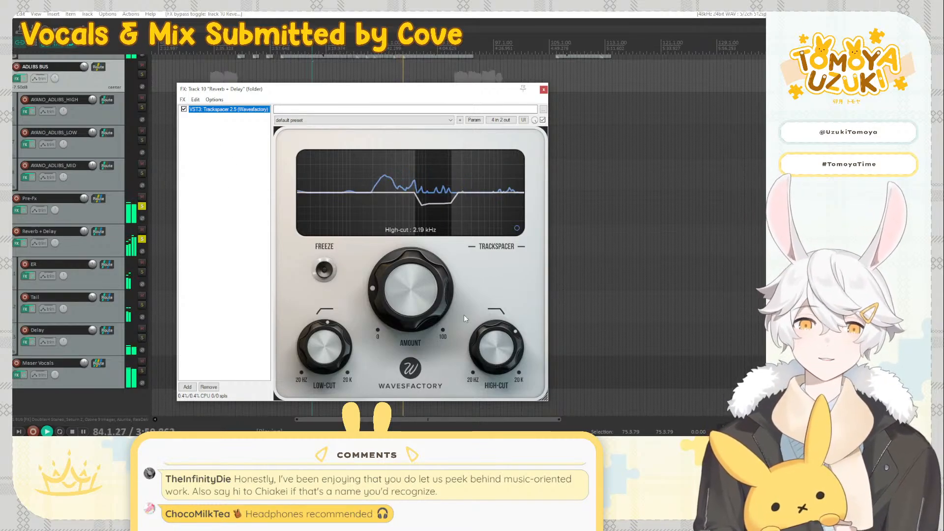
Push Trackspacer's amount to 100 %, then settle it at about 30 % and close the effects window
drag(423, 286, 425, 68)
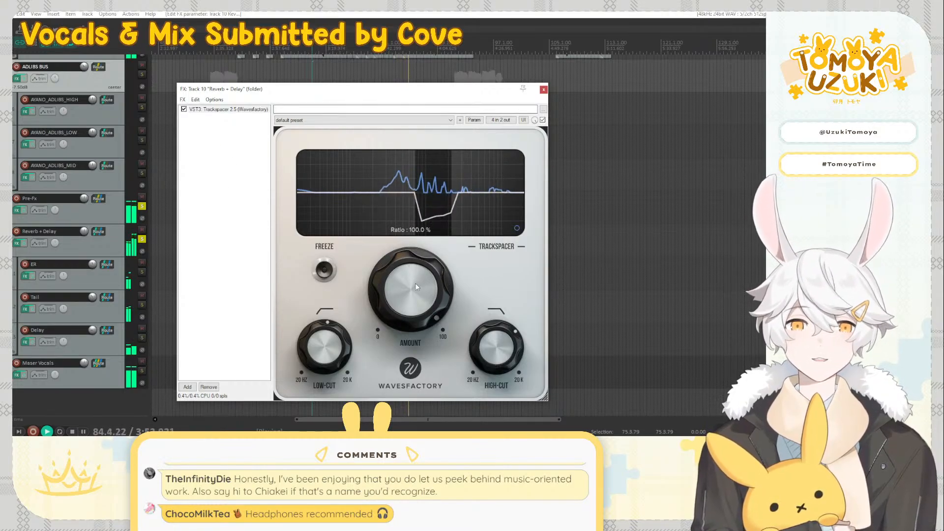
drag(414, 282, 403, 303)
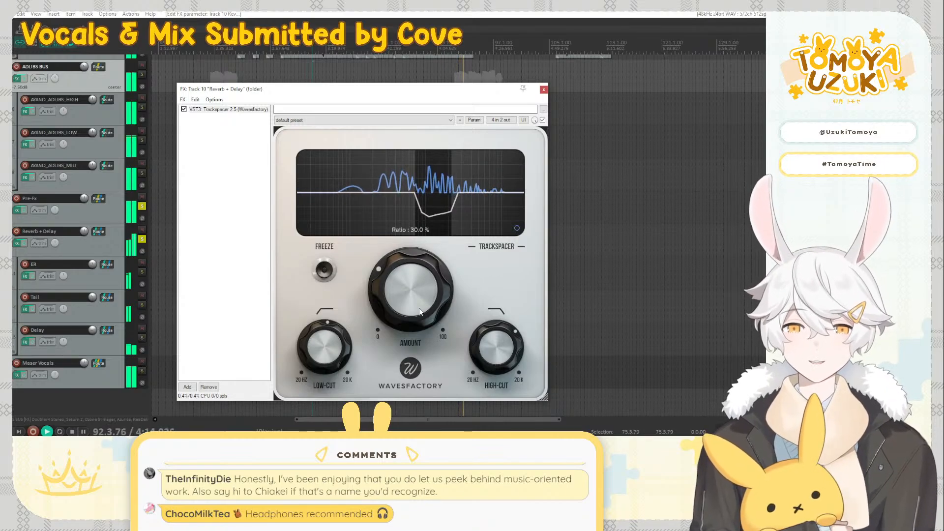
drag(420, 311, 416, 275)
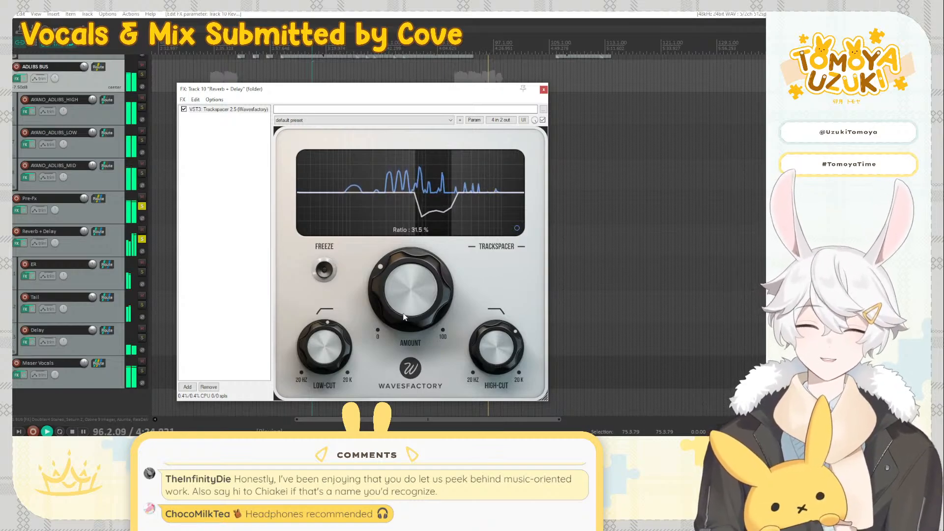
drag(414, 294, 408, 296)
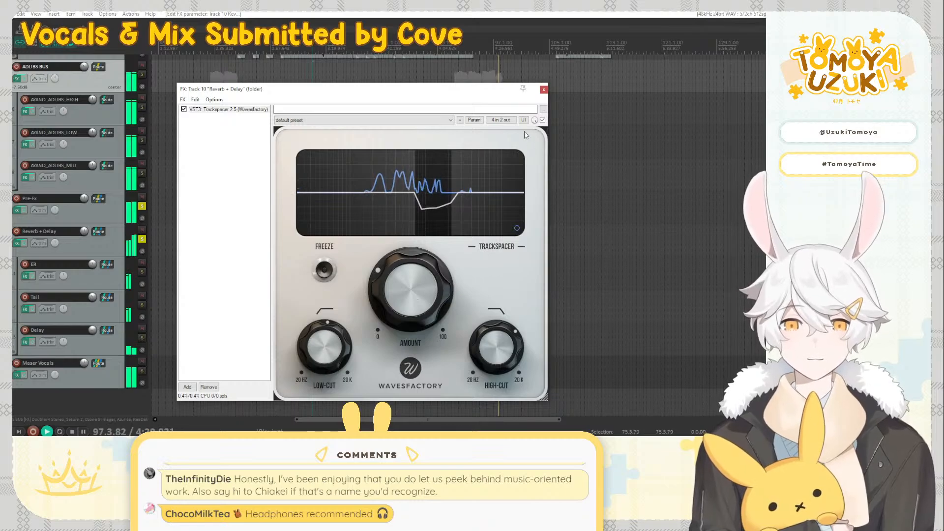
click(545, 90)
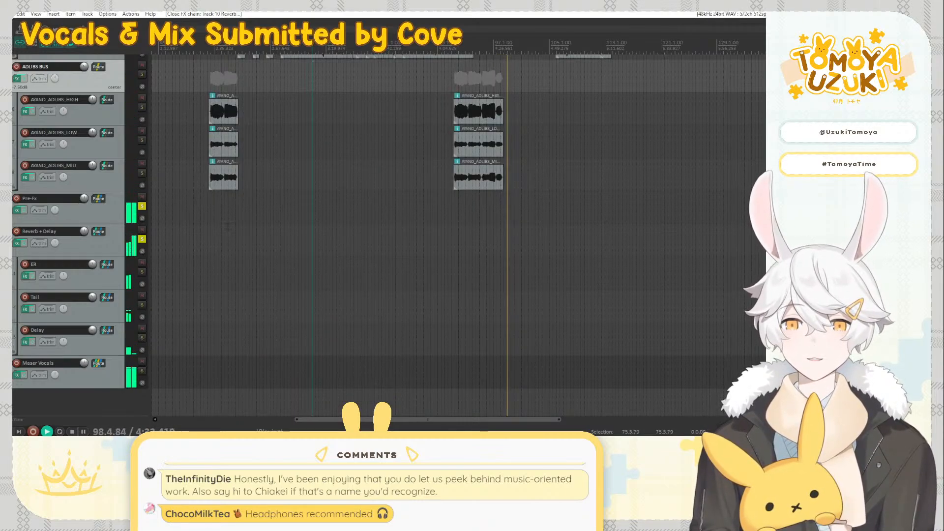
Unsolo the Reverb + Delay and Pre-Fx tracks to hear the full mix, and select the Reverb + Delay track
click(142, 239)
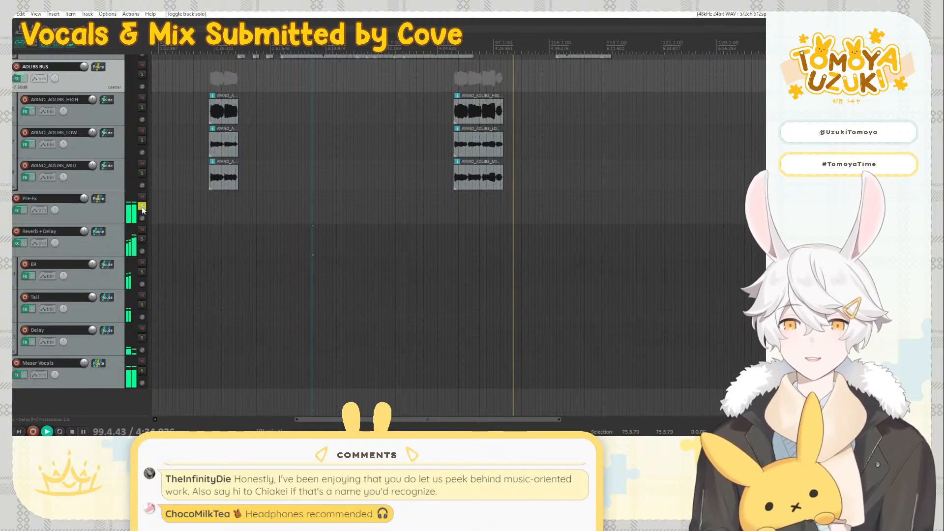
click(142, 207)
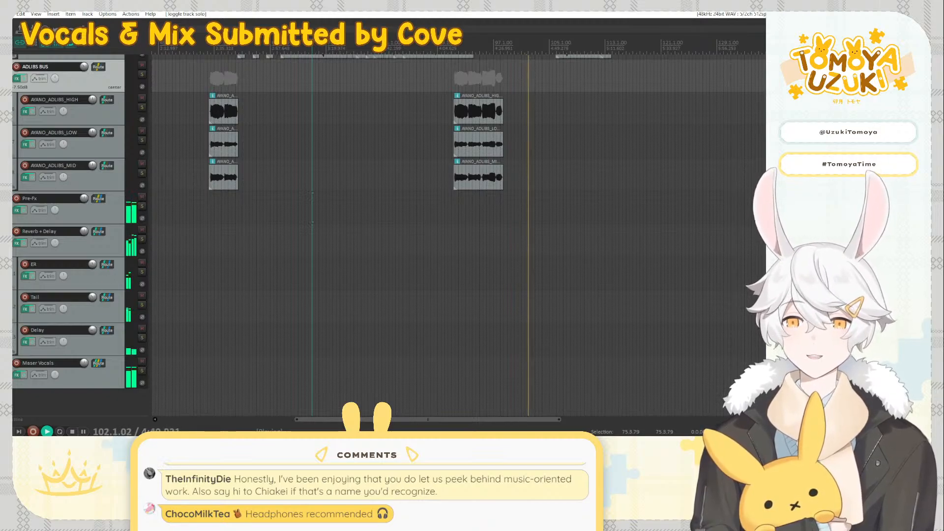
click(109, 250)
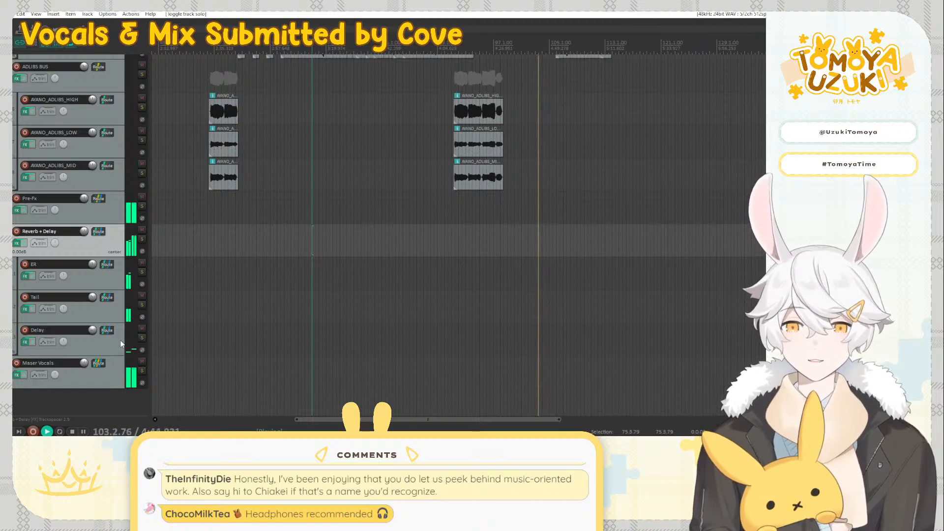
Show the mixer, open the master track's effects chain and add the VST3 Ozone 9 (iZotope) plugin
key(ctrl+m)
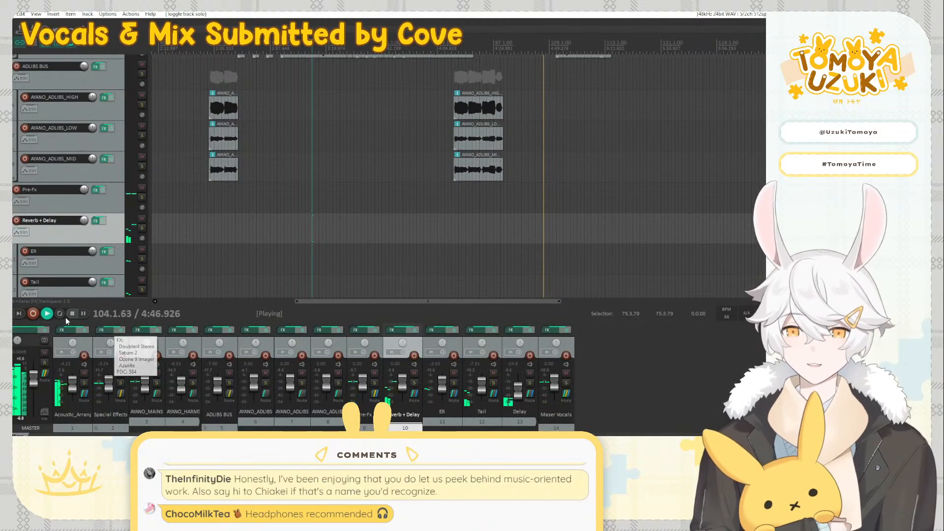
click(36, 329)
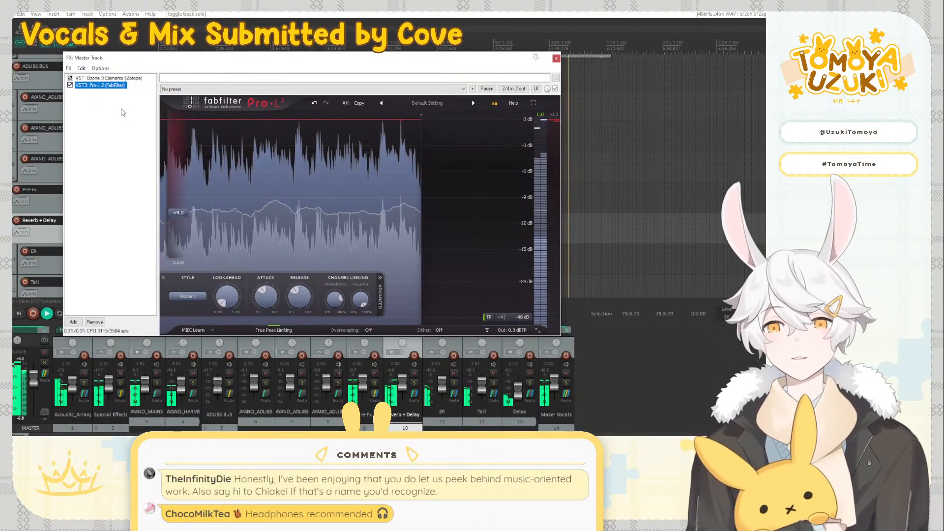
double_click(121, 118)
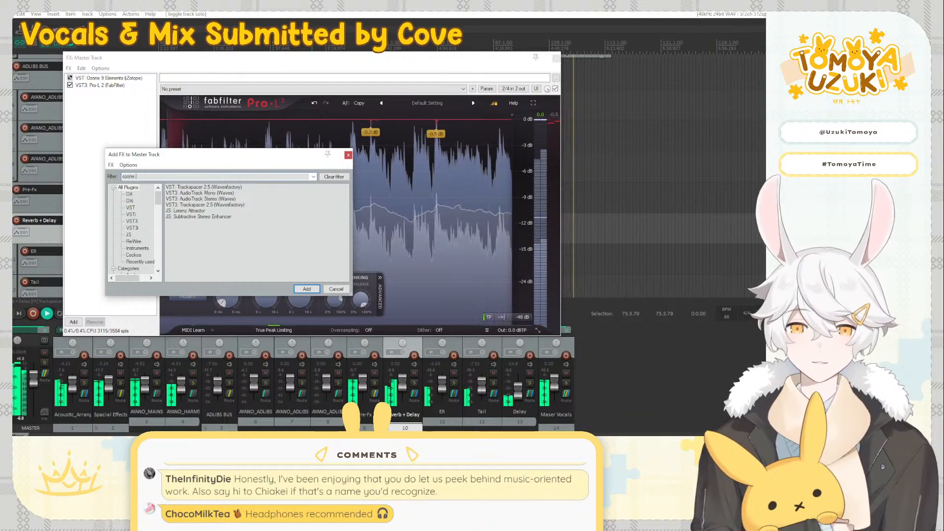
text(ozone 9)
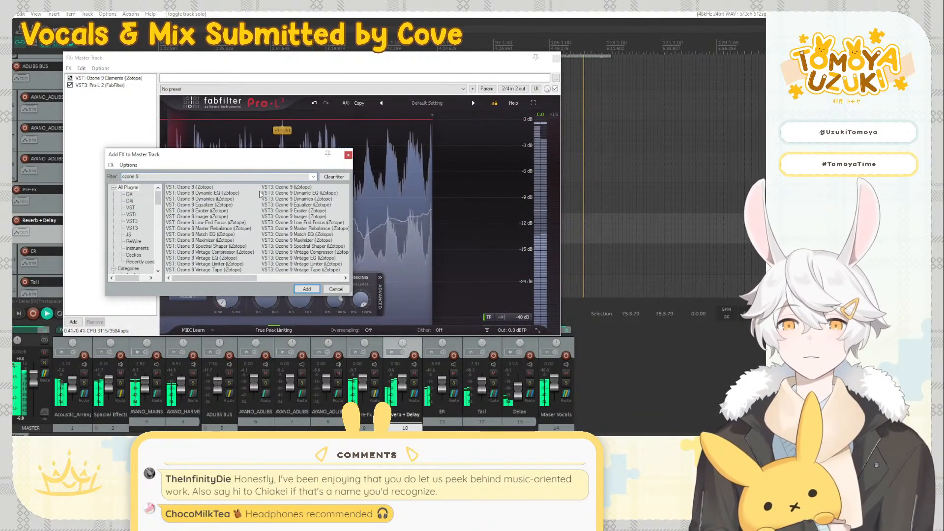
double_click(287, 187)
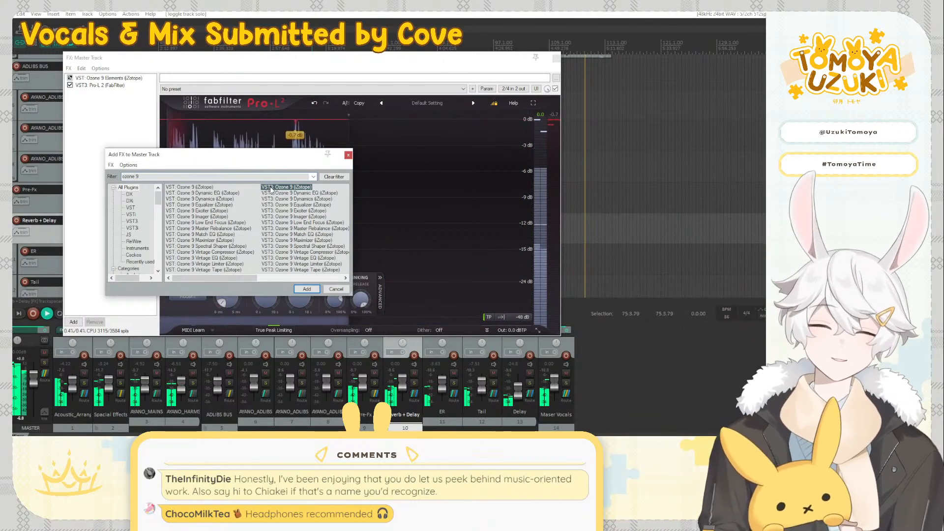
double_click(271, 187)
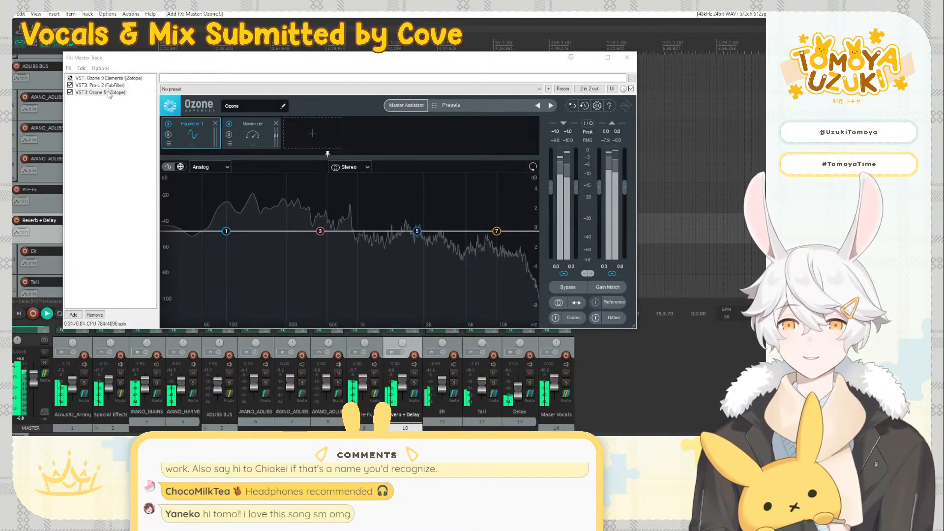
Move Ozone 9 ahead of Pro-L 2 in the master chain and turn off its Maximizer module
drag(102, 86, 102, 85)
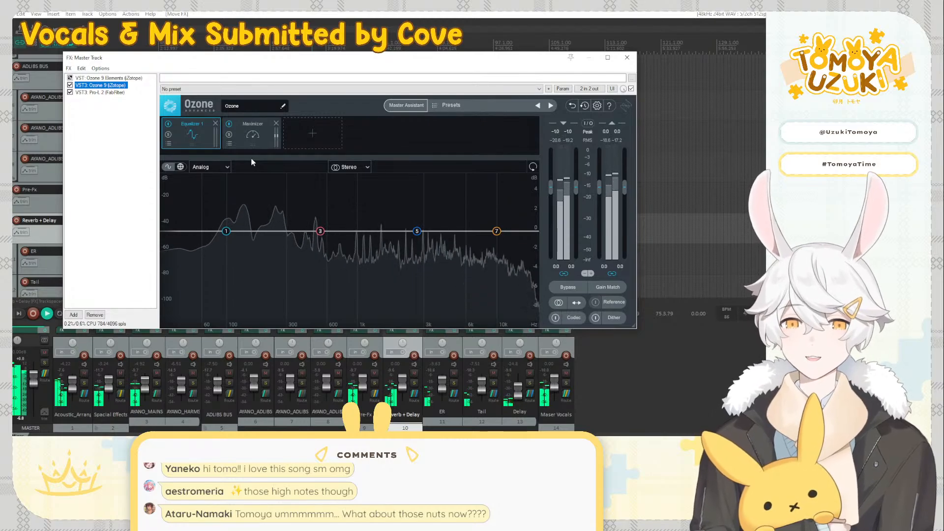
click(228, 124)
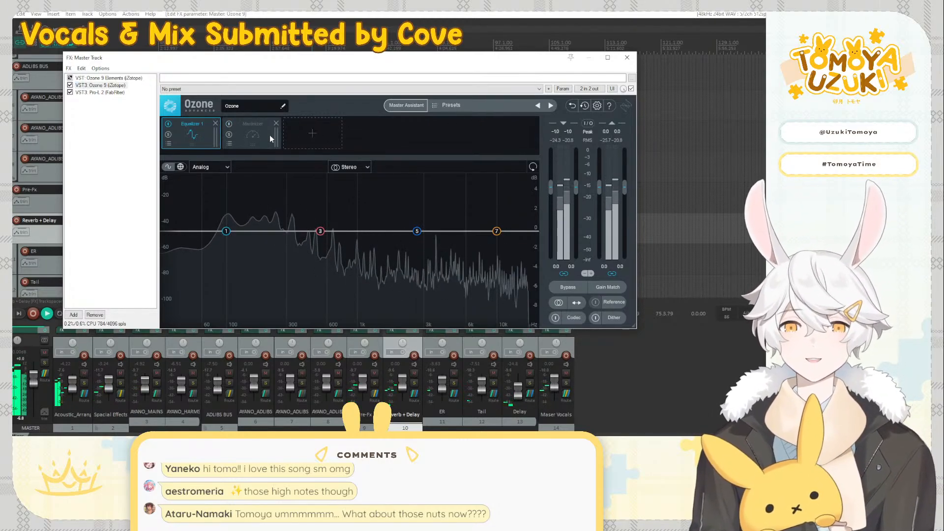
Add the VST3 The God Particle (Cradle) to the master chain ahead of Pro-L 2 and bypass Ozone 9
click(109, 92)
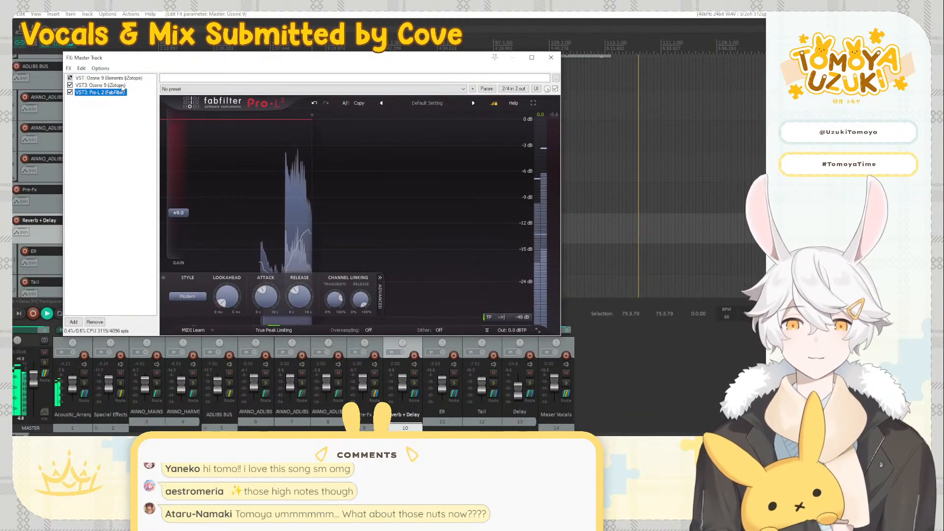
click(121, 86)
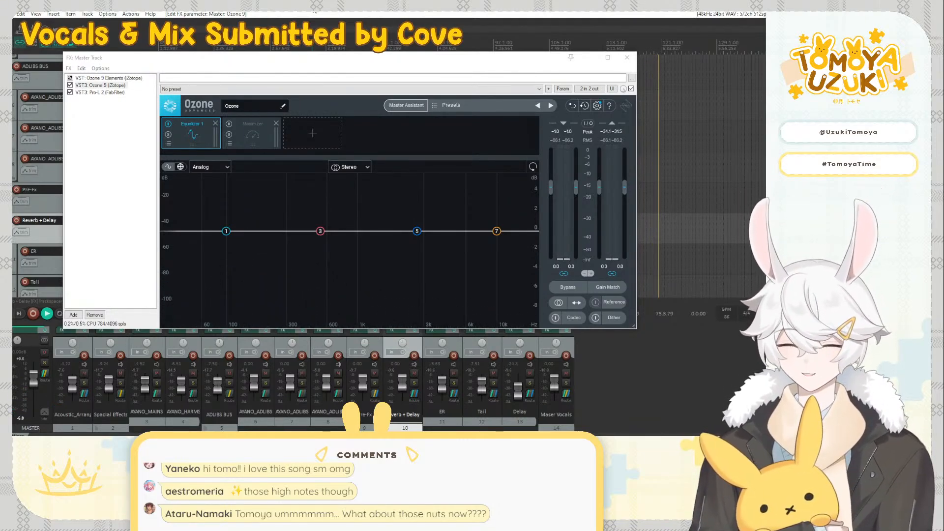
double_click(127, 127)
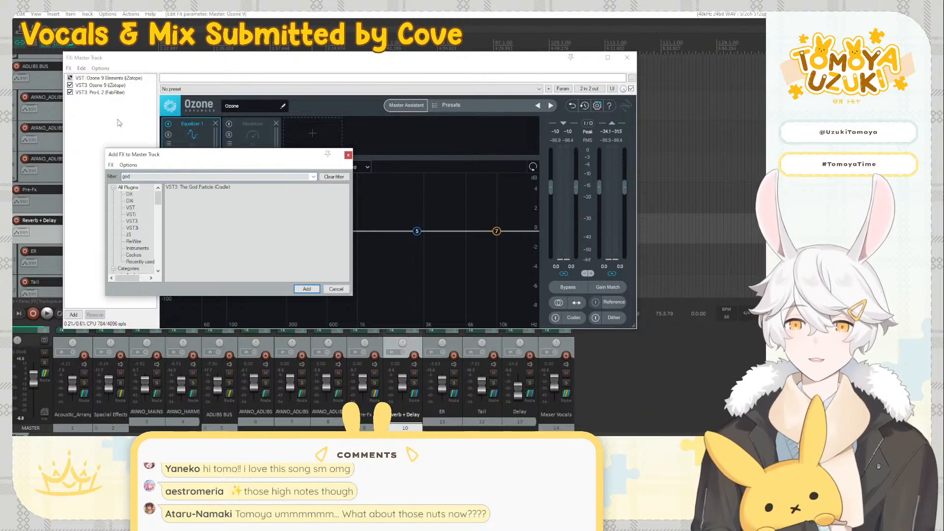
double_click(194, 189)
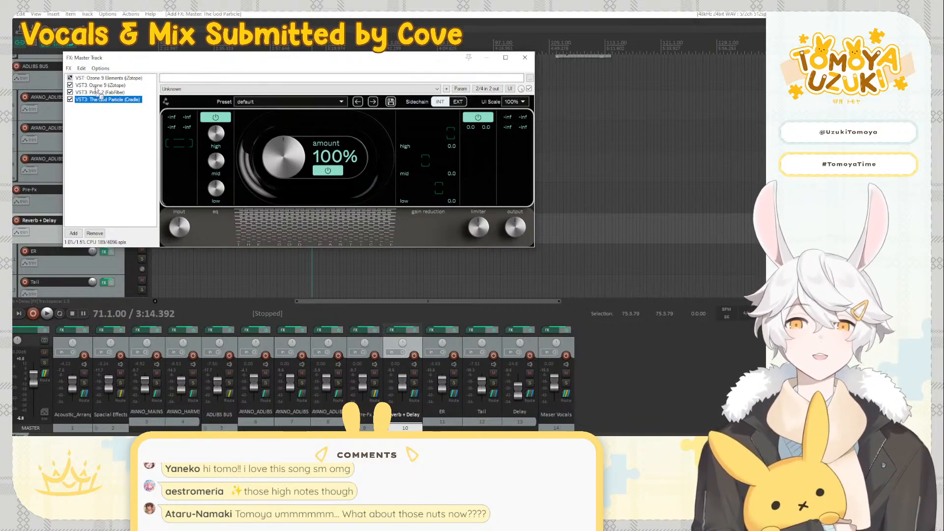
drag(96, 90, 59, 87)
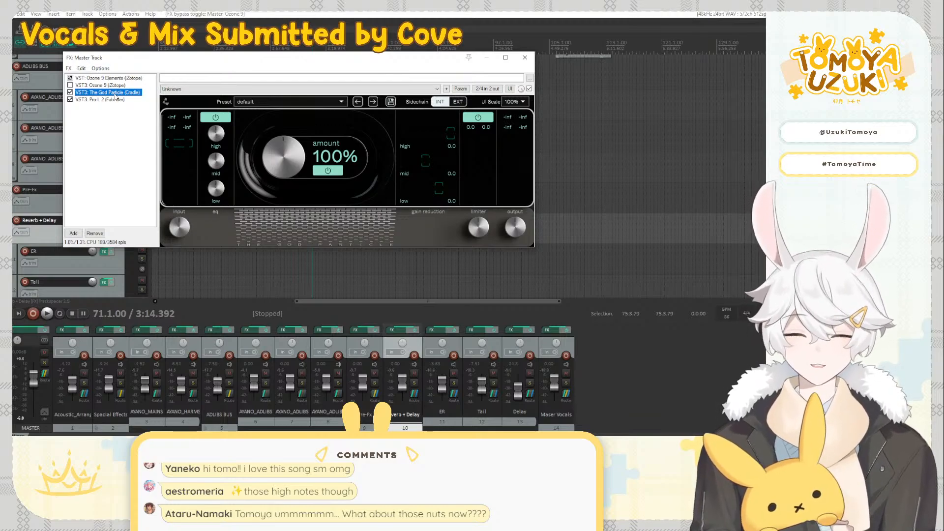
Replace The God Particle with soothe2 in the master chain and load its Mastering preset "Balance to the grammy awards"
double_click(115, 93)
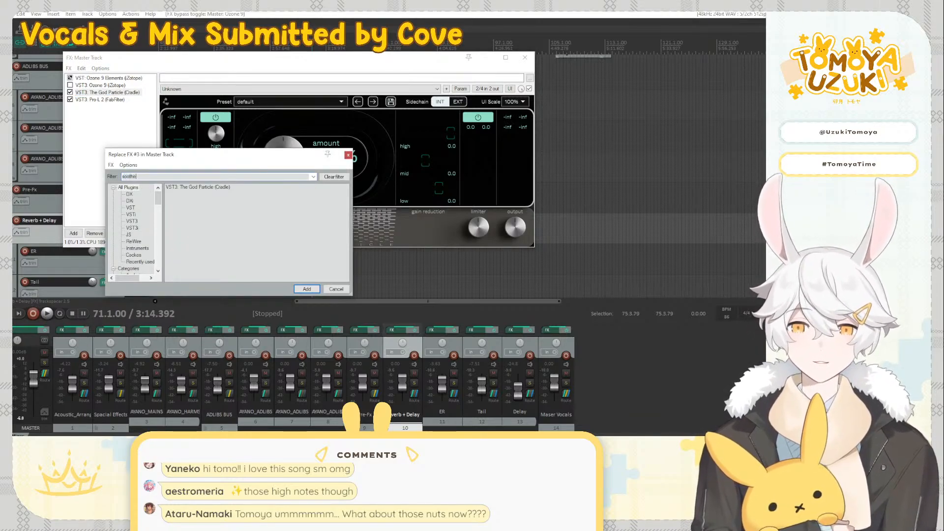
key(Return)
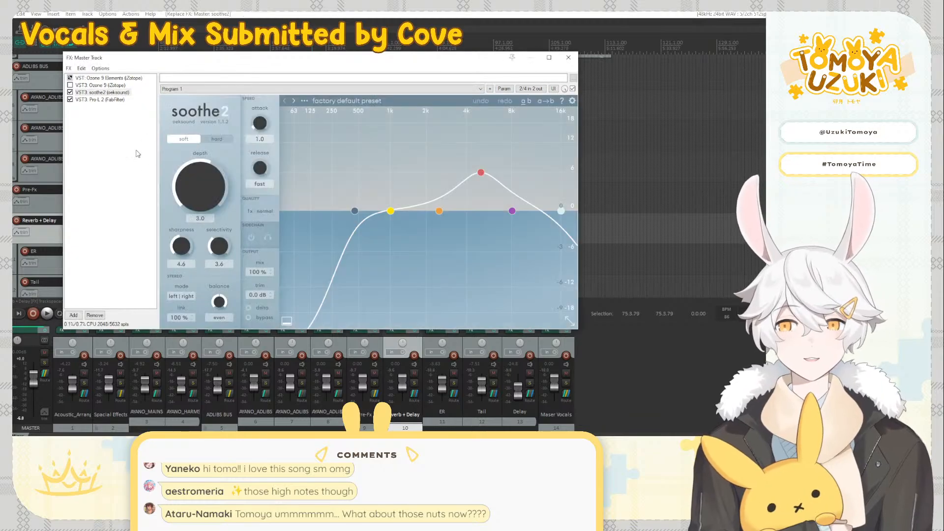
click(347, 101)
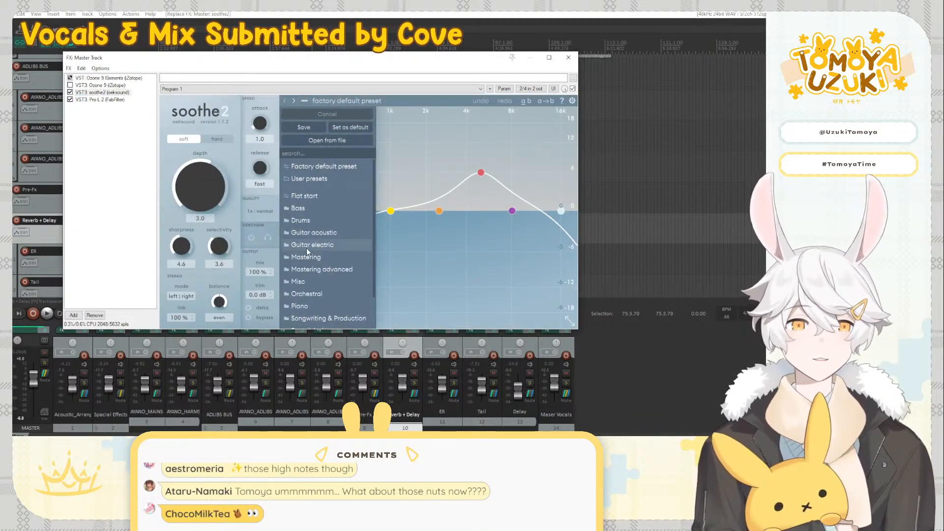
mouse_move(303, 257)
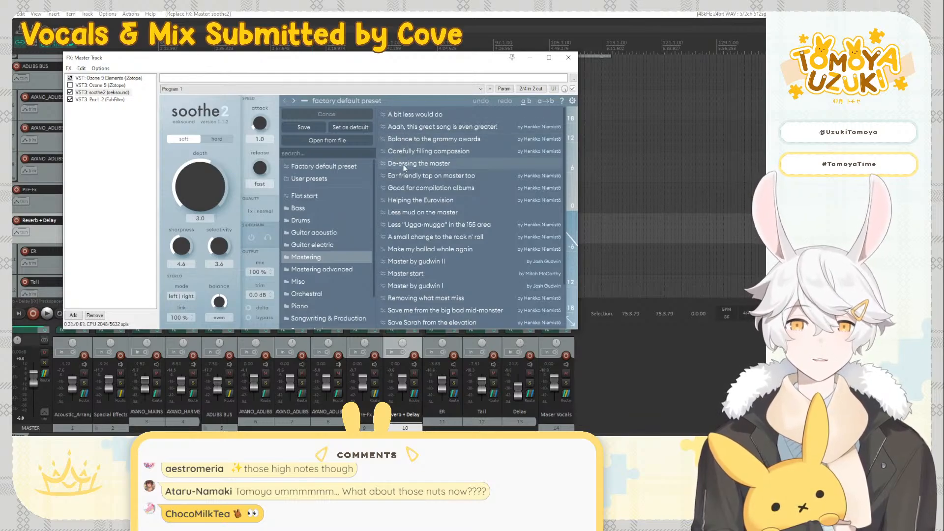
click(400, 139)
click(305, 100)
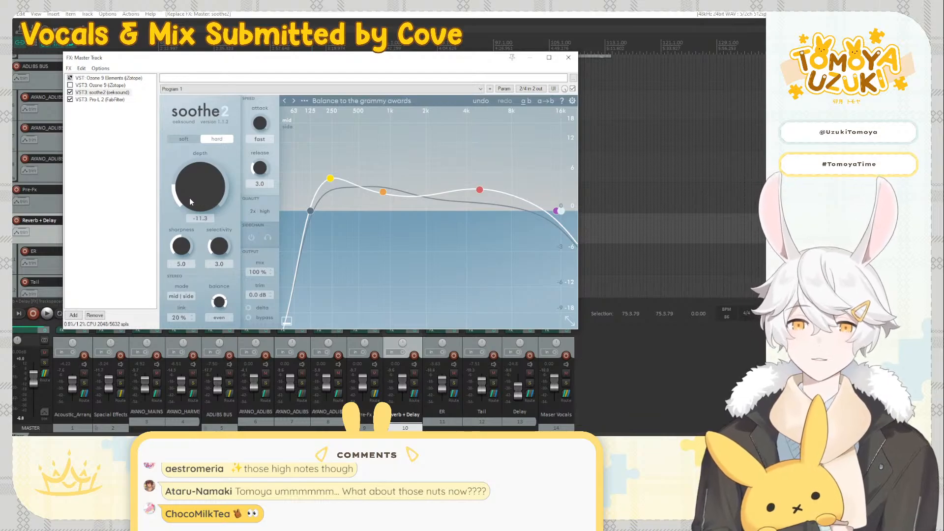
Play the song and set soothe2's depth to about -7.2
key(space)
drag(199, 188, 192, 142)
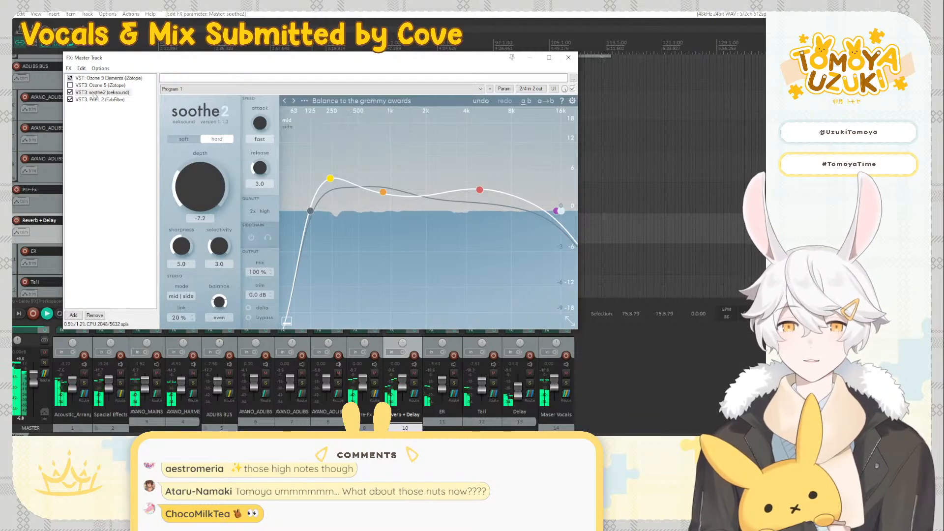
Add OTT (Xfer Records) to the master chain ahead of Pro-L 2, and load its saved OTT Master preset
double_click(122, 153)
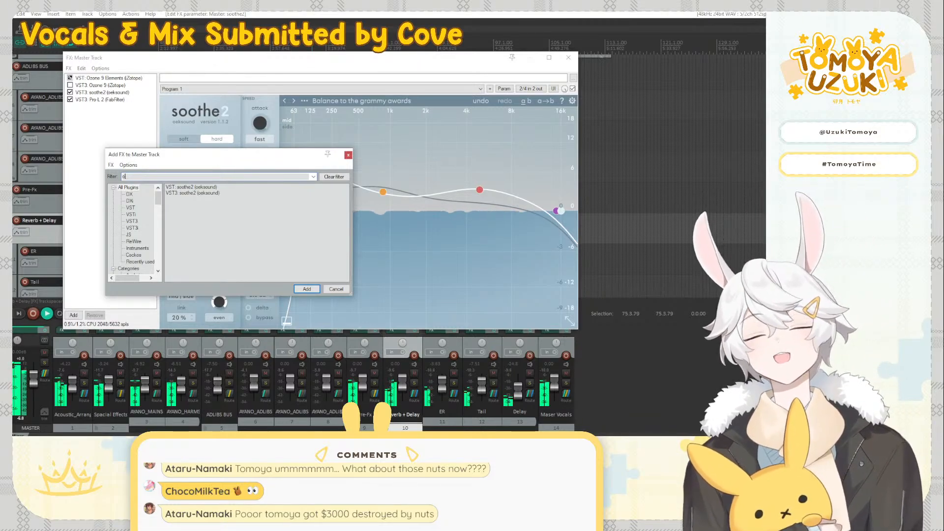
double_click(196, 189)
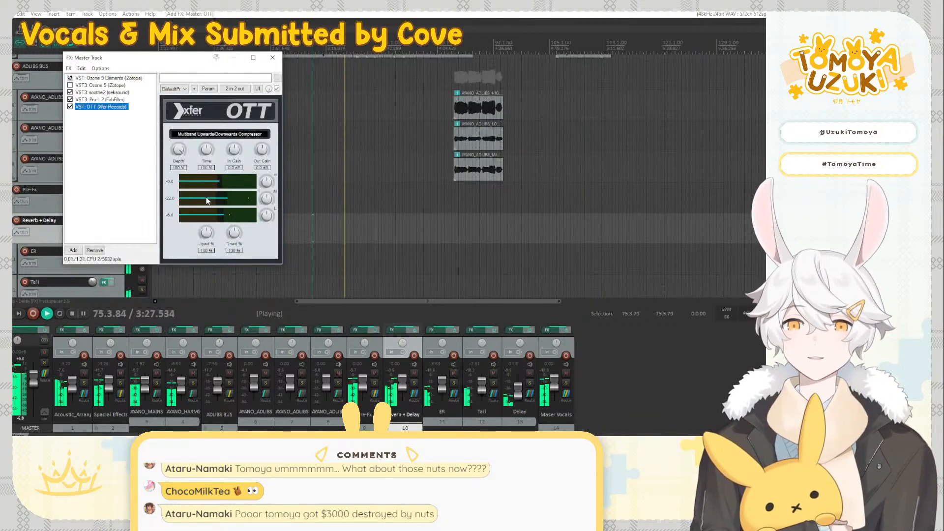
click(173, 89)
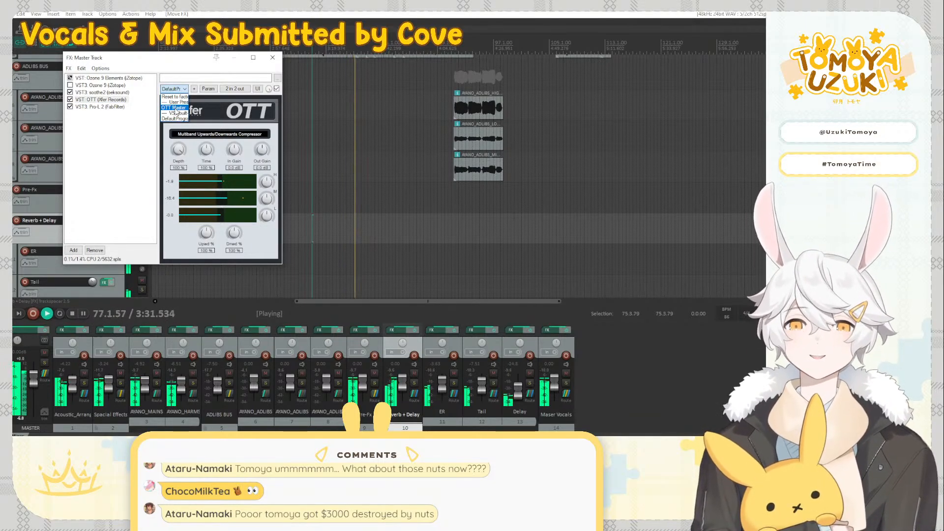
click(175, 107)
click(71, 99)
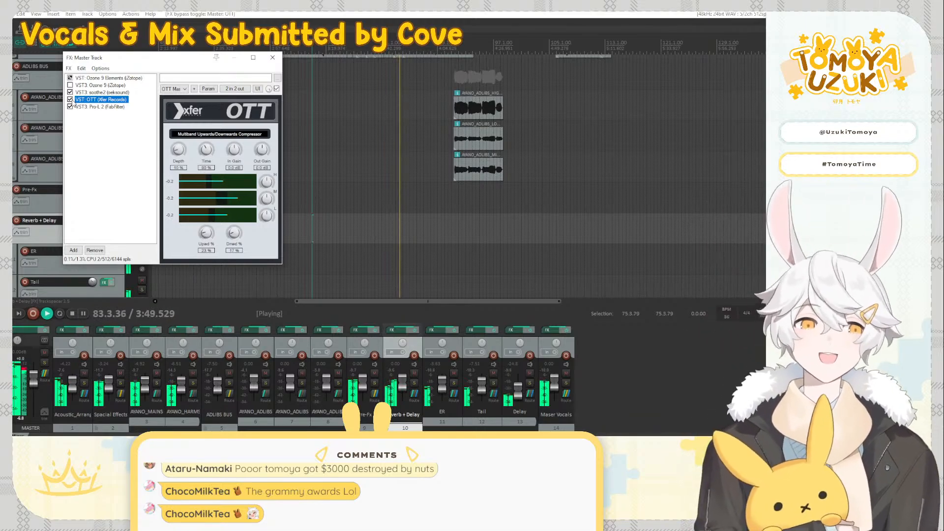
Add The God Particle between OTT and Pro-L 2 with its limiter off and its input at about 2.1 dB
double_click(97, 176)
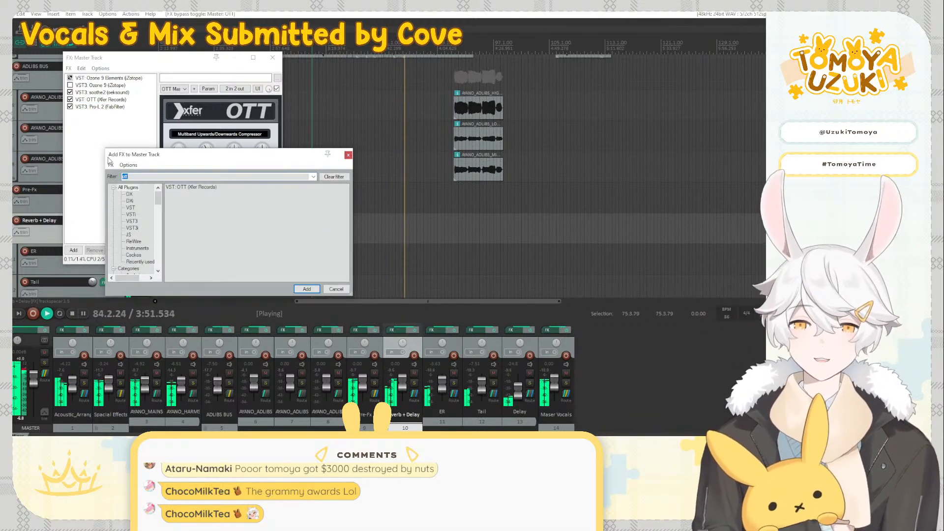
double_click(203, 189)
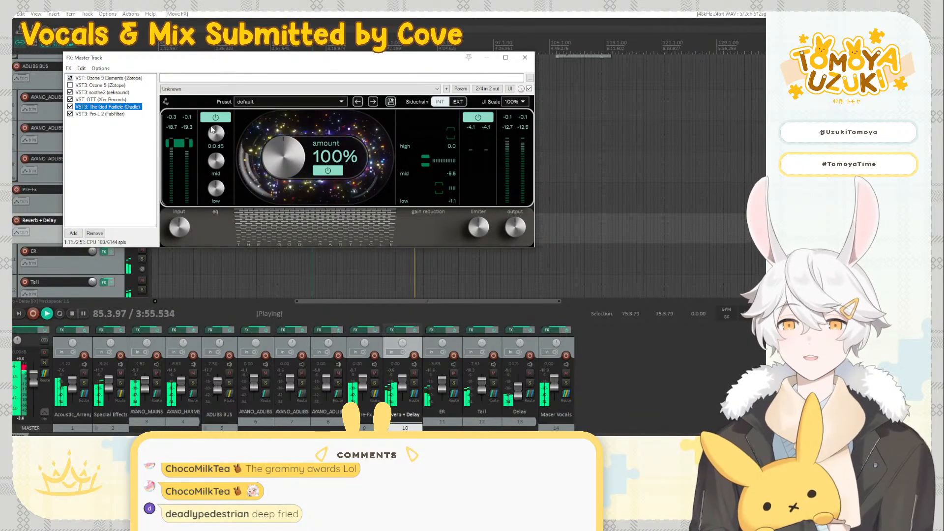
click(477, 119)
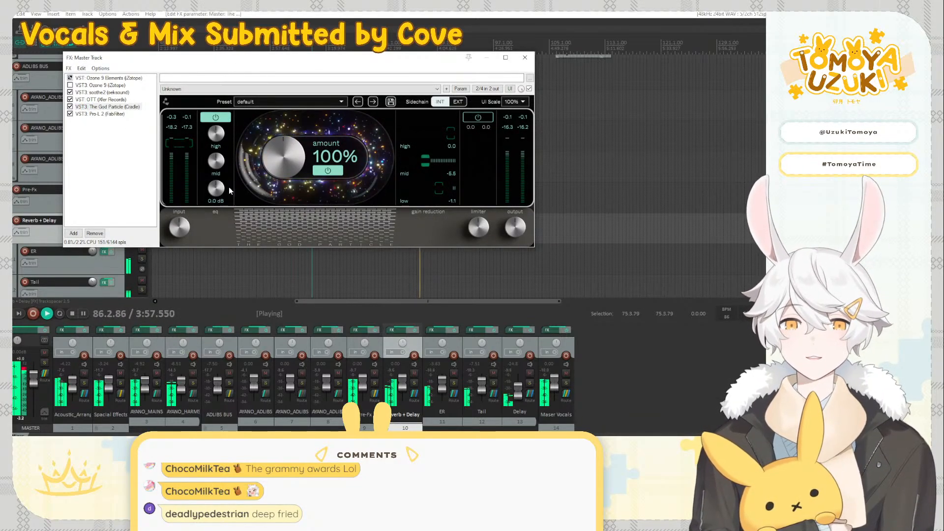
click(215, 117)
click(215, 117)
drag(180, 237, 180, 227)
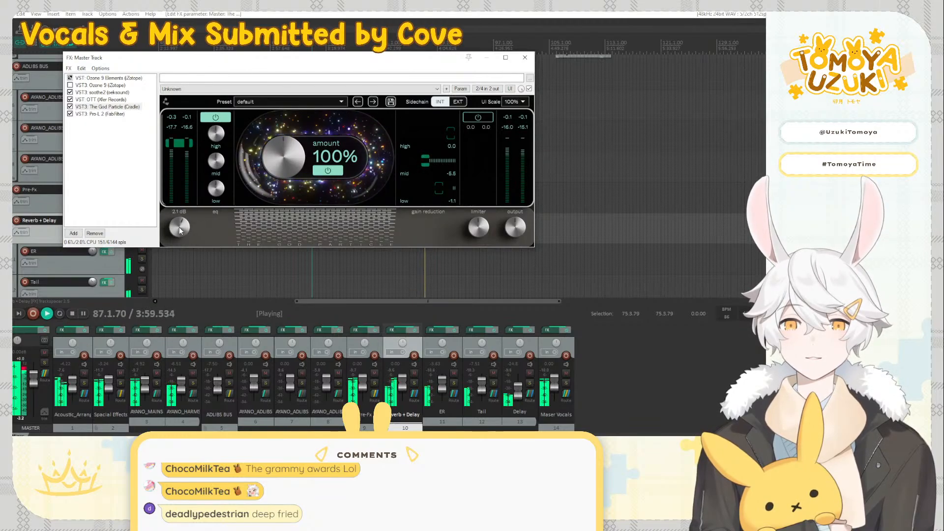
Lower Pro-L 2's gain to about +2.9 and bring up OTT's settings
click(100, 113)
drag(184, 235, 184, 241)
click(105, 99)
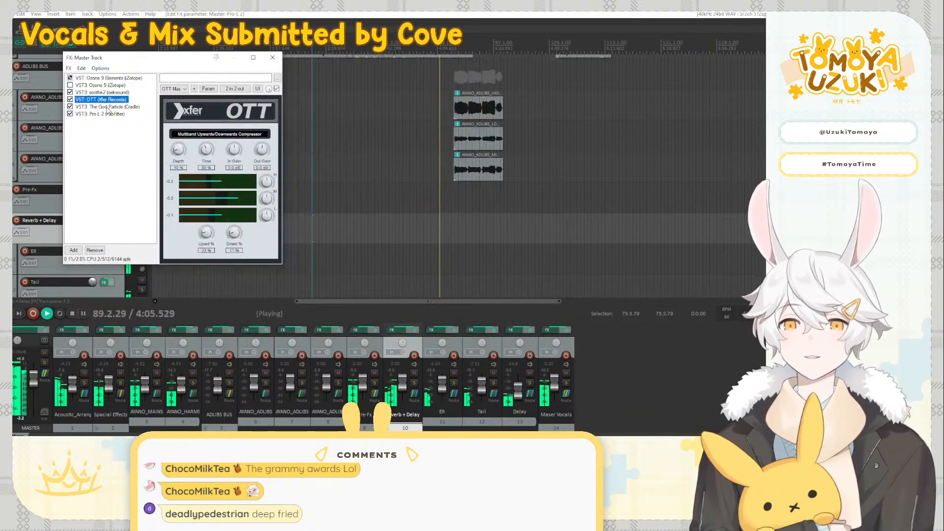
Try The God Particle's amount at 0 %, then raise it to 142 %
click(108, 107)
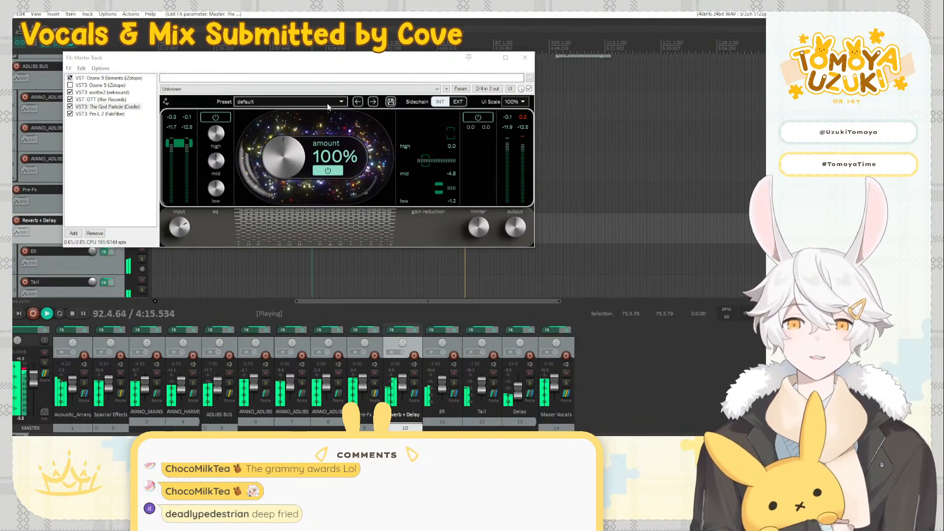
mouse_move(286, 173)
mouse_down()
mouse_move(288, 140)
mouse_move(278, 172)
mouse_up()
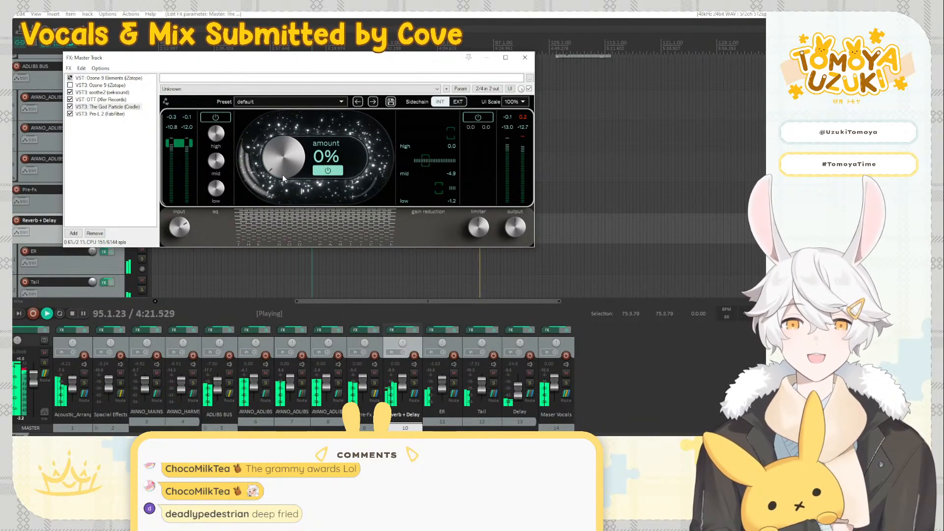
drag(276, 169, 270, 135)
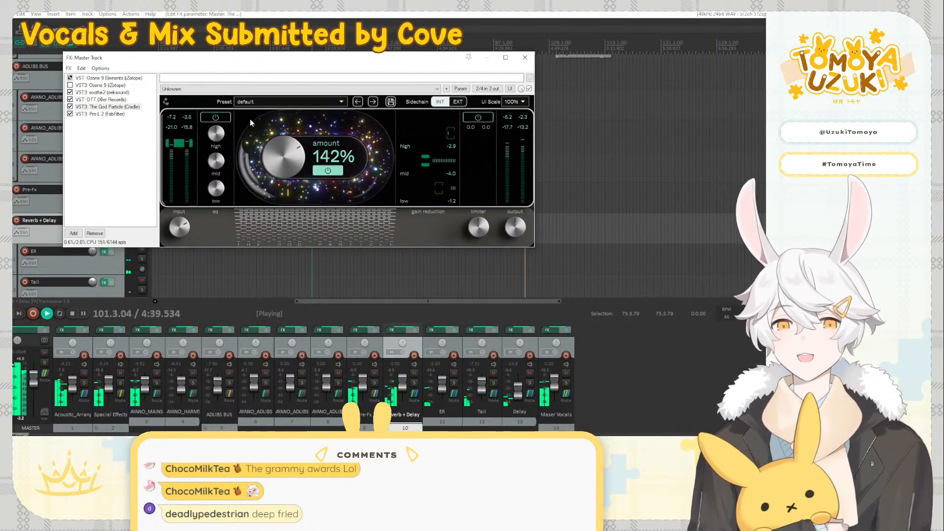
click(93, 100)
click(95, 106)
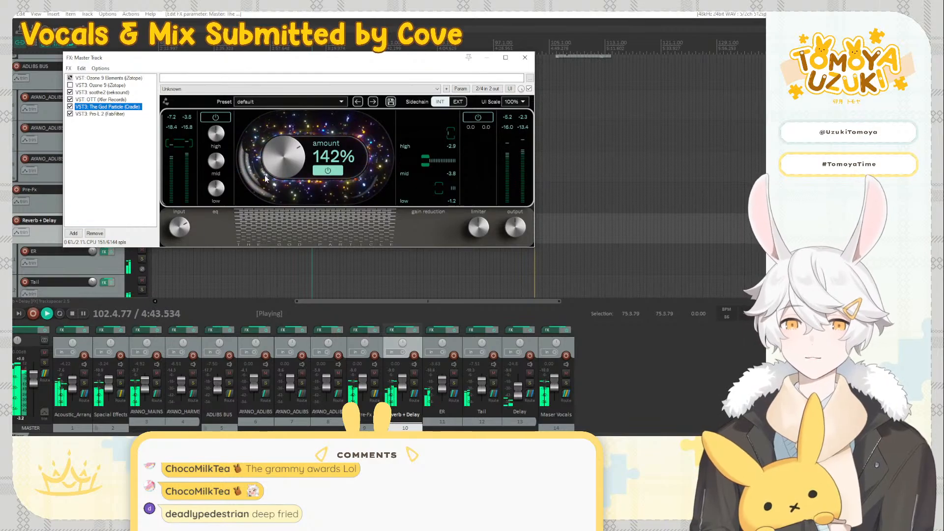
Watch Pro-L 2's limiting while bypassing and re-enabling OTT and The God Particle to compare the master
click(105, 115)
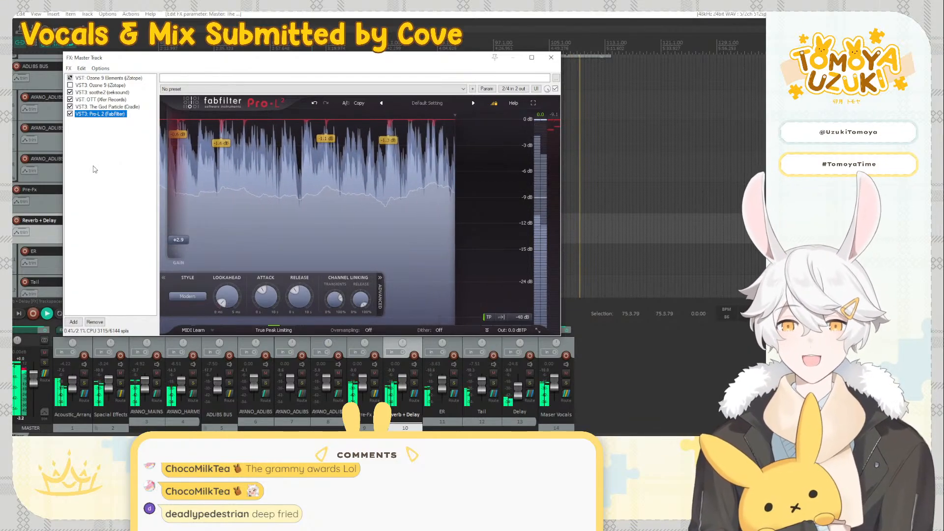
click(70, 99)
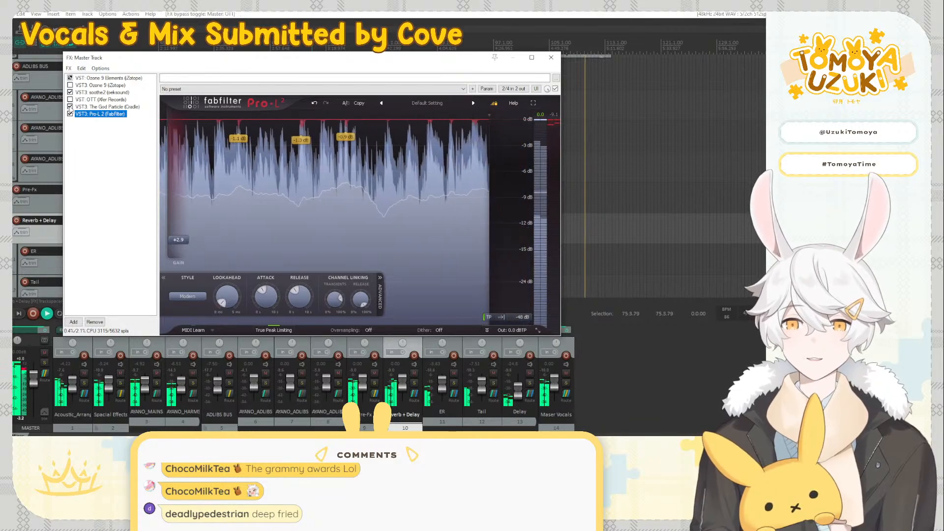
click(69, 106)
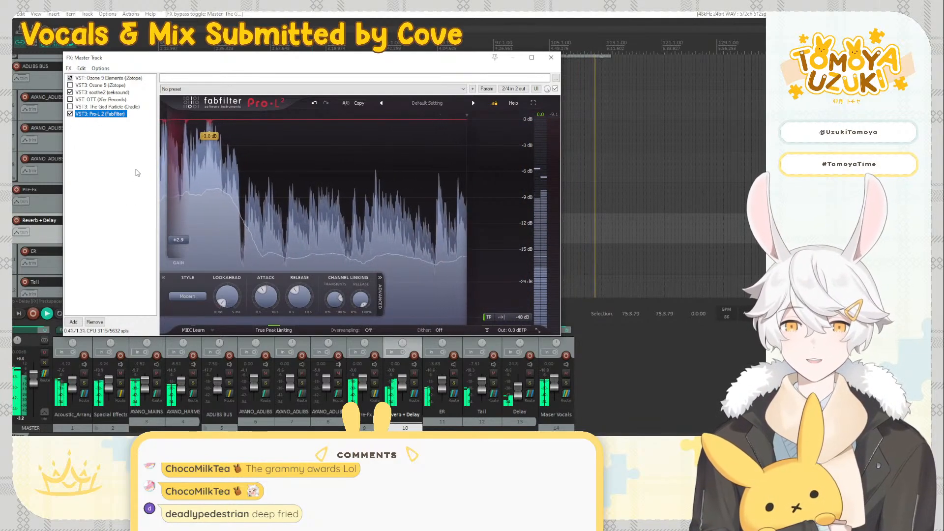
click(69, 99)
click(70, 107)
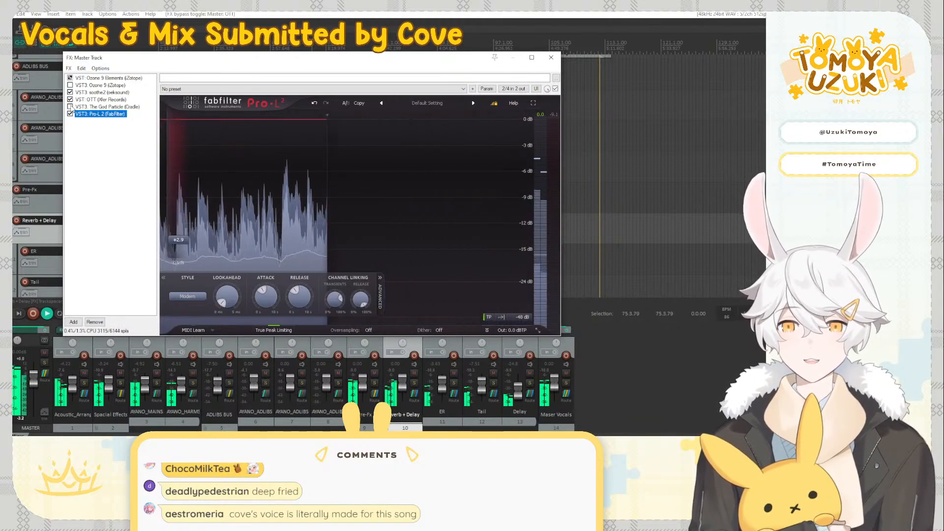
Lower The God Particle's output to about -6.1 dB, checking the level against its bypassed state
click(81, 106)
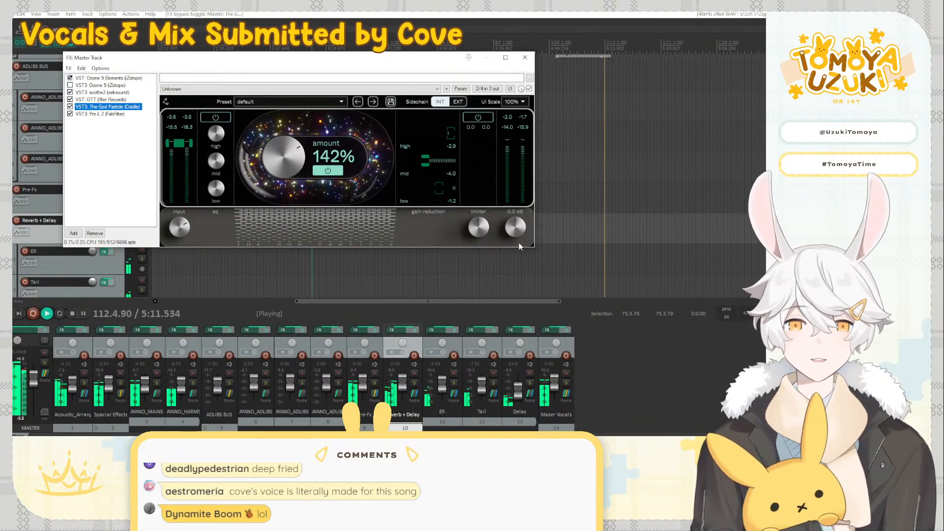
drag(515, 226, 513, 238)
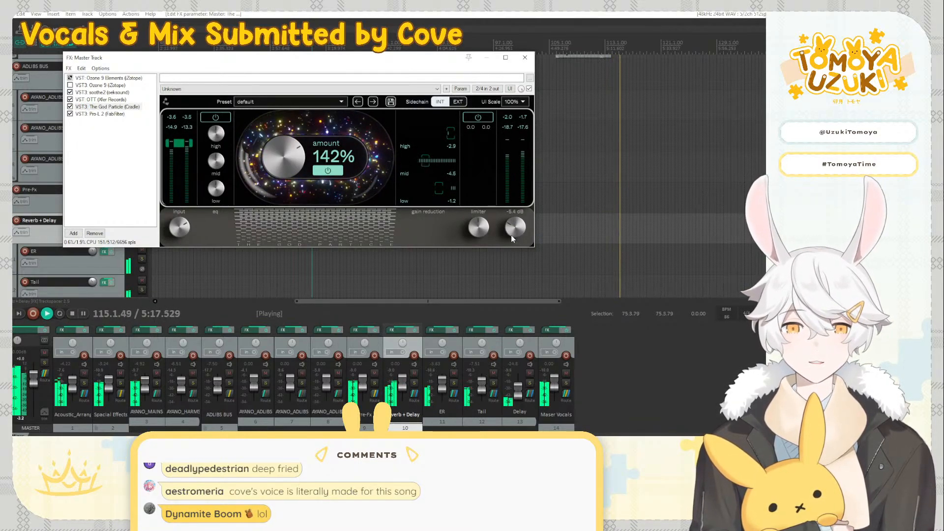
click(69, 107)
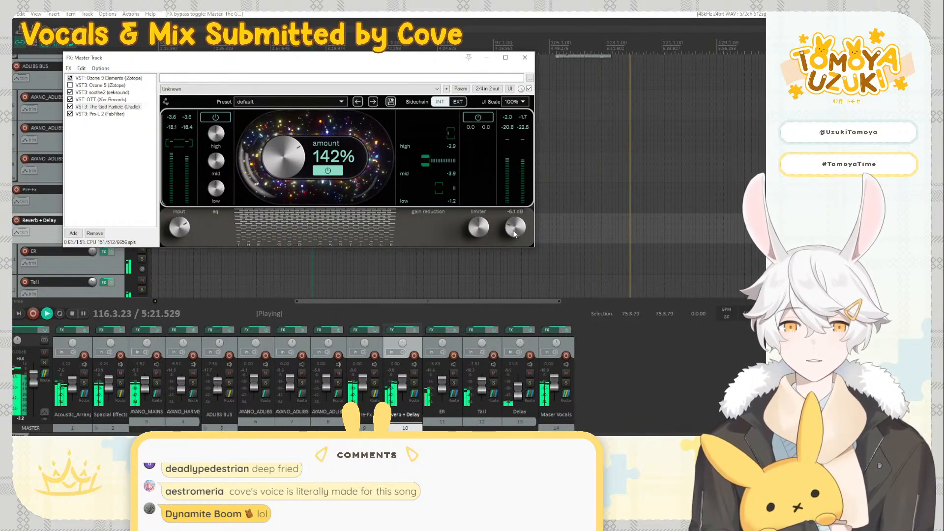
drag(515, 232, 514, 235)
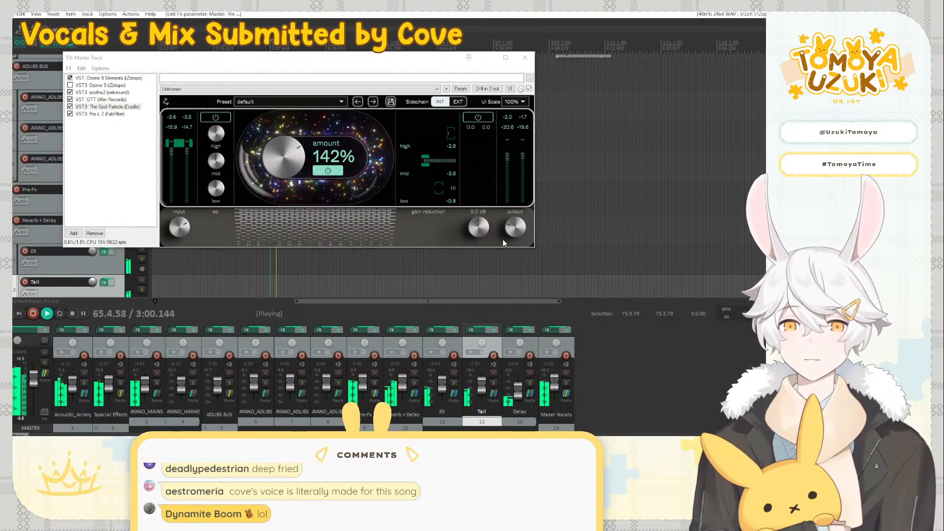
Bypass and re-enable The God Particle during playback to compare the mix with and without it
click(70, 106)
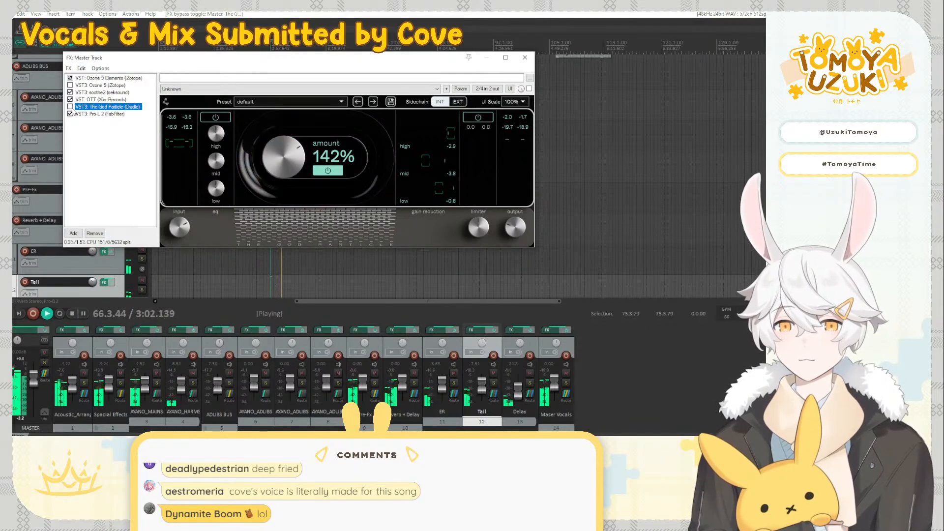
click(70, 107)
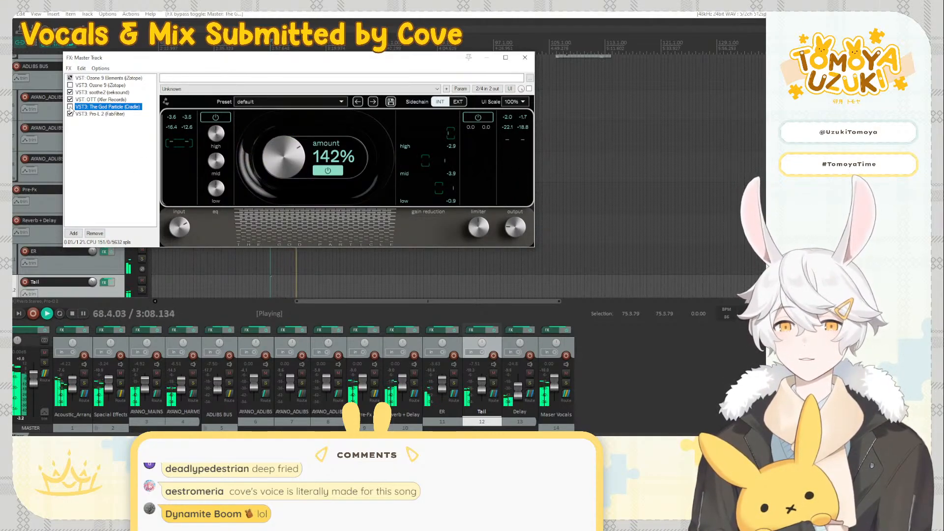
click(70, 107)
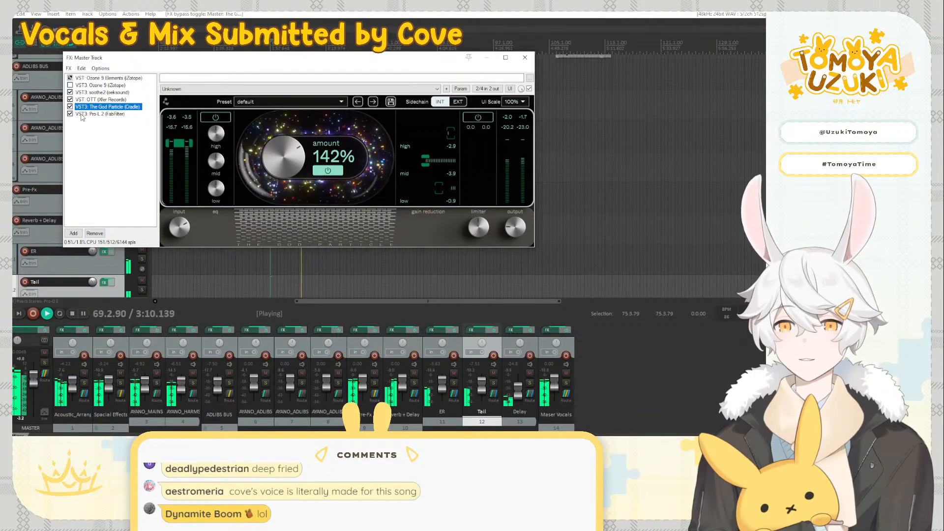
Raise Pro-L 2's gain to about +9.2 dB and compare the master with The God Particle bypassed and enabled
click(86, 114)
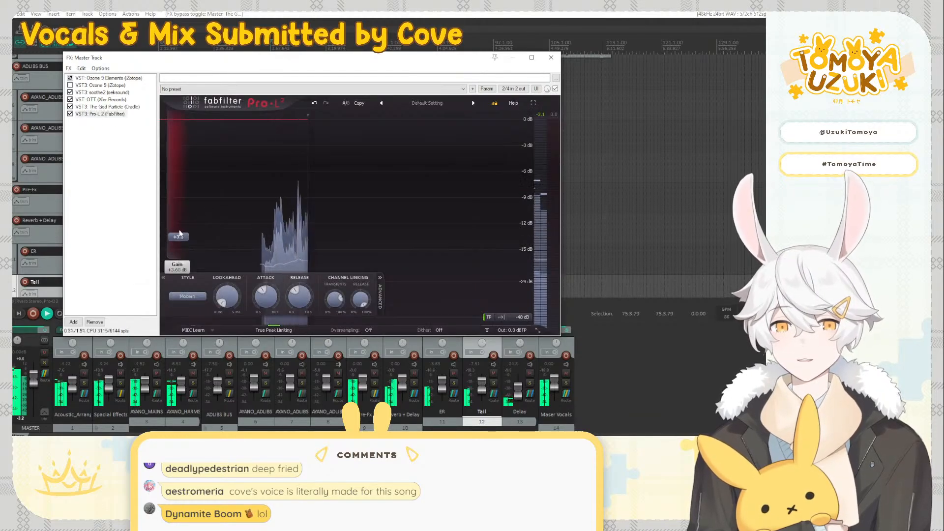
drag(180, 234, 175, 206)
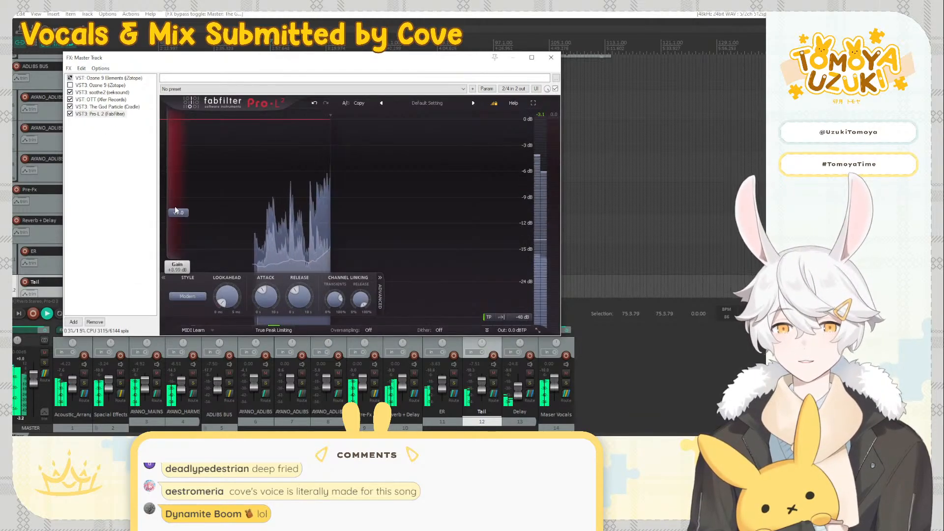
click(70, 106)
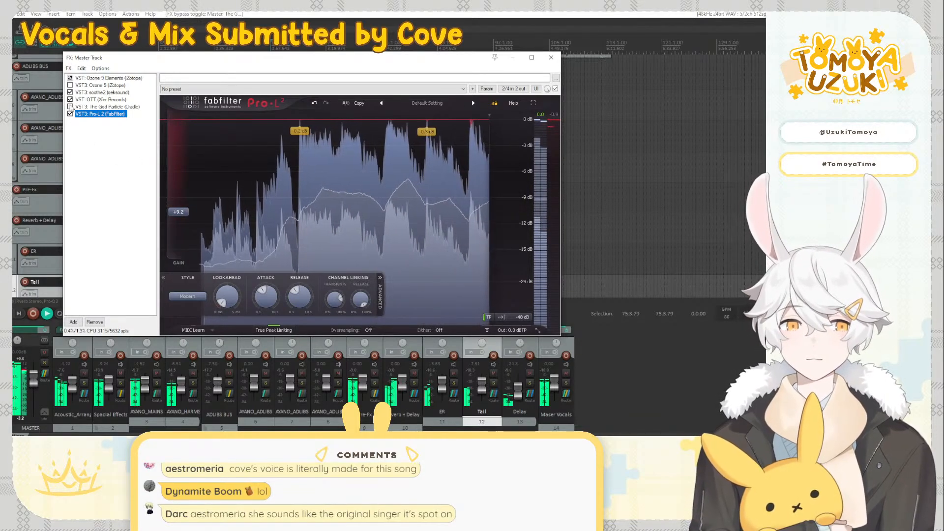
click(71, 106)
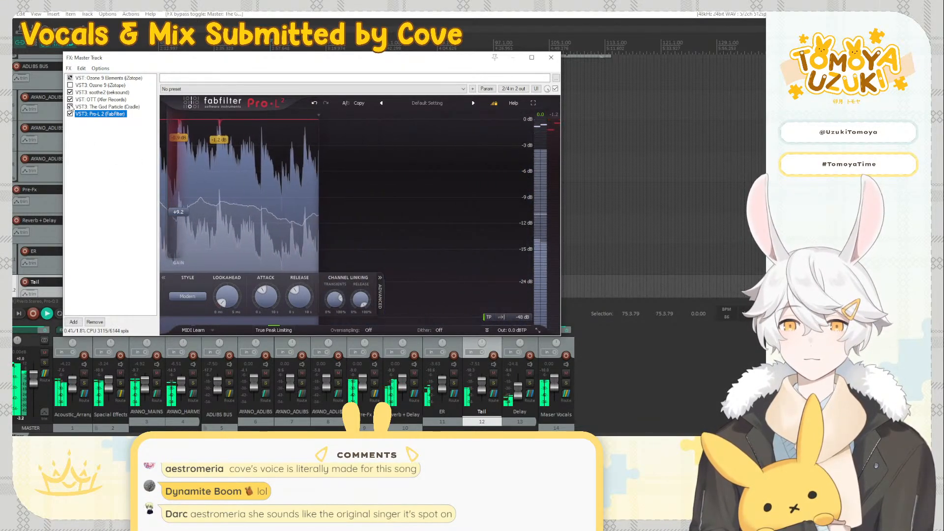
click(70, 106)
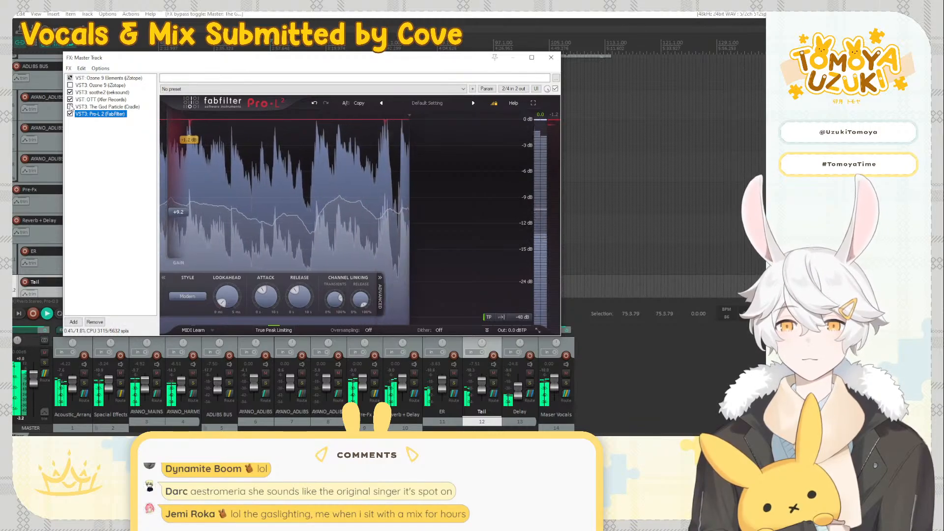
click(71, 106)
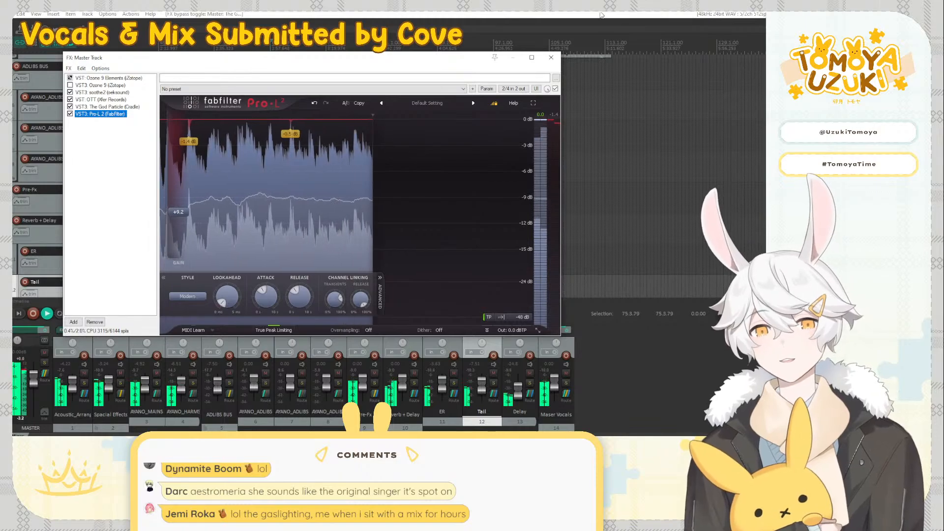
Switch the master output to mono and set Trackspacer's amount on the Acoustic_Arrange track to 29.8 %
key(Escape)
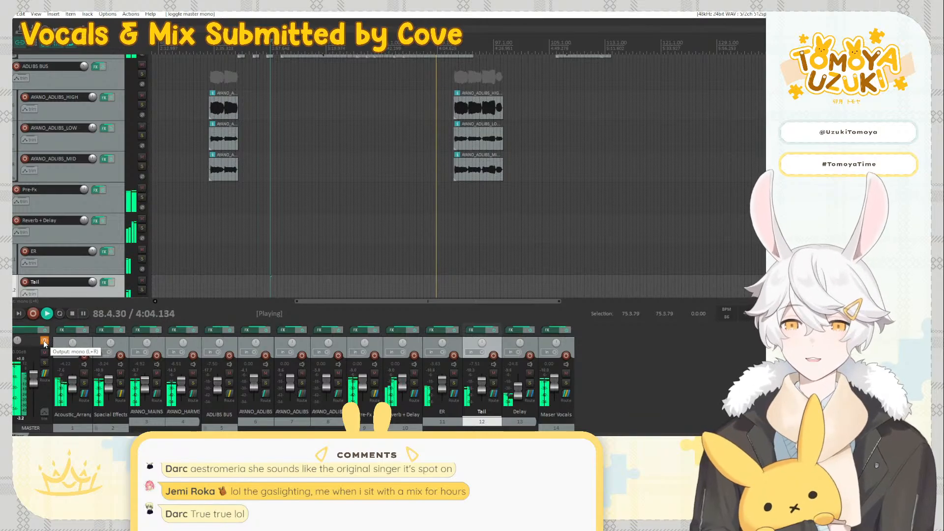
key(ctrl+m)
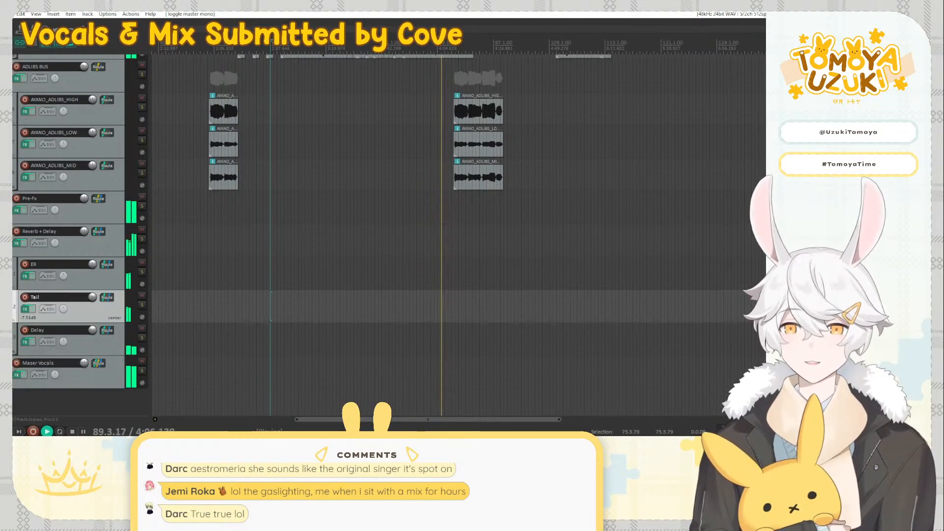
scroll(457, 236, up, 5)
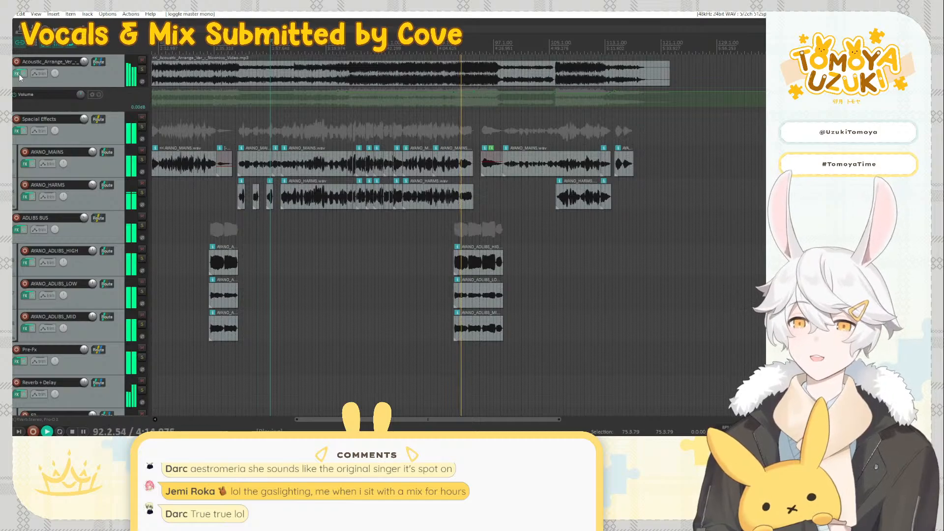
click(352, 377)
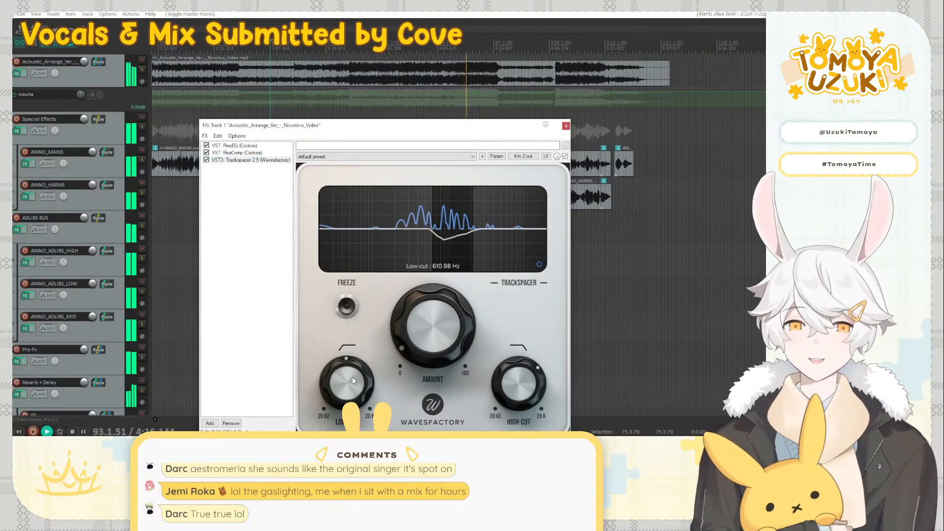
drag(398, 358, 430, 303)
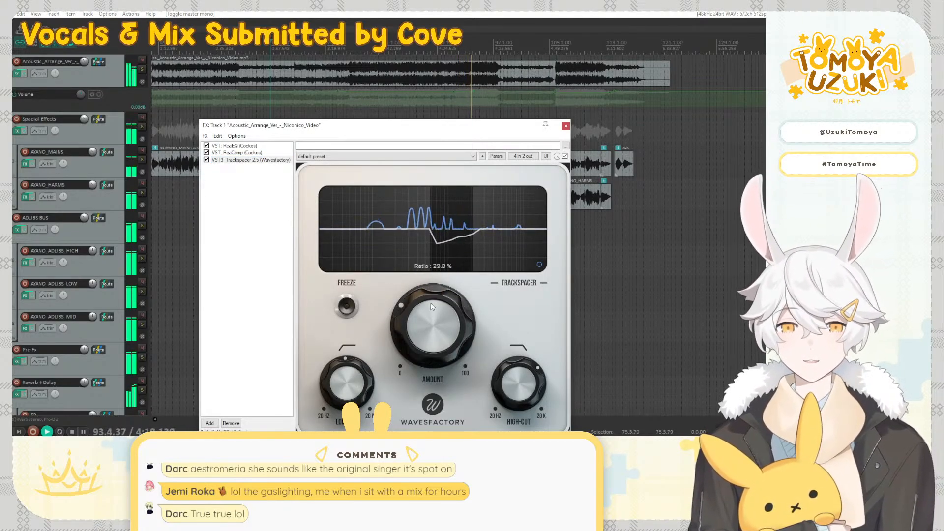
Lower the Acoustic_Arrange track's volume to about -7.3 dB during playback, closing its effects window
drag(84, 62, 84, 64)
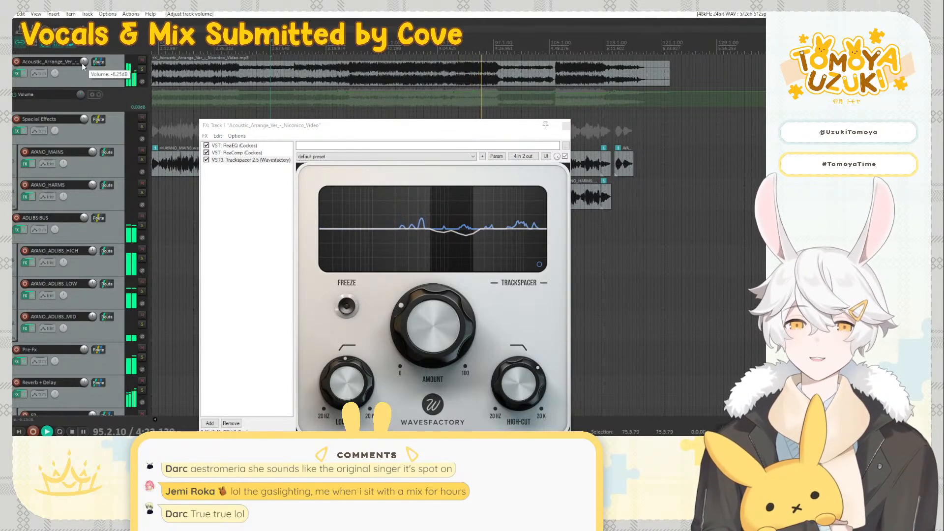
drag(82, 64, 82, 66)
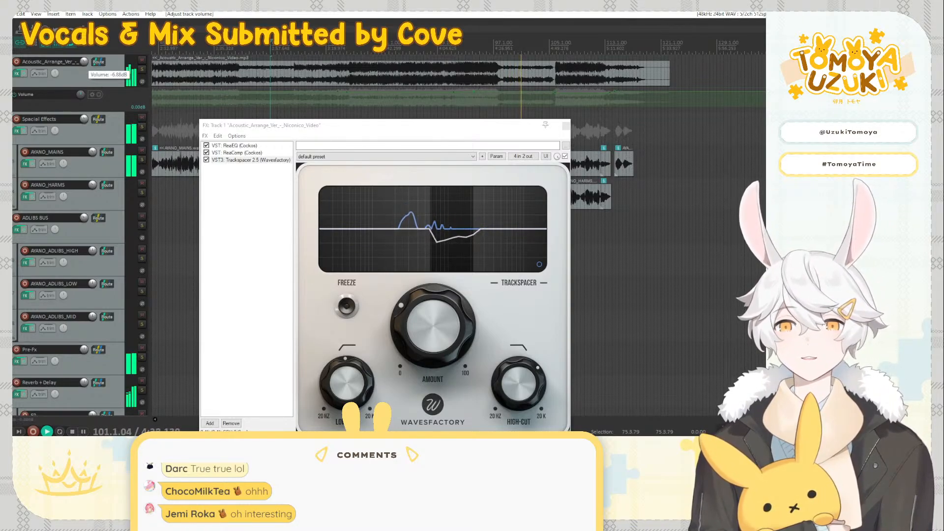
click(566, 125)
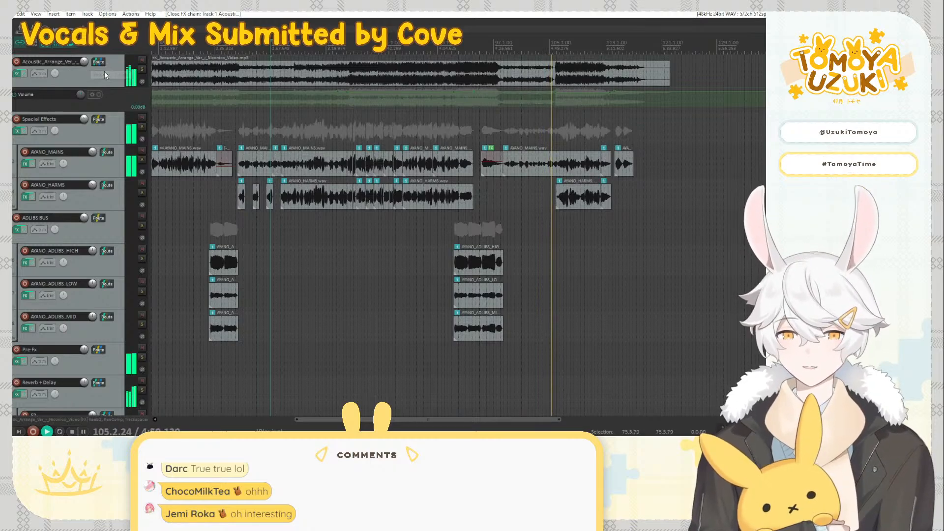
key(ctrl+m)
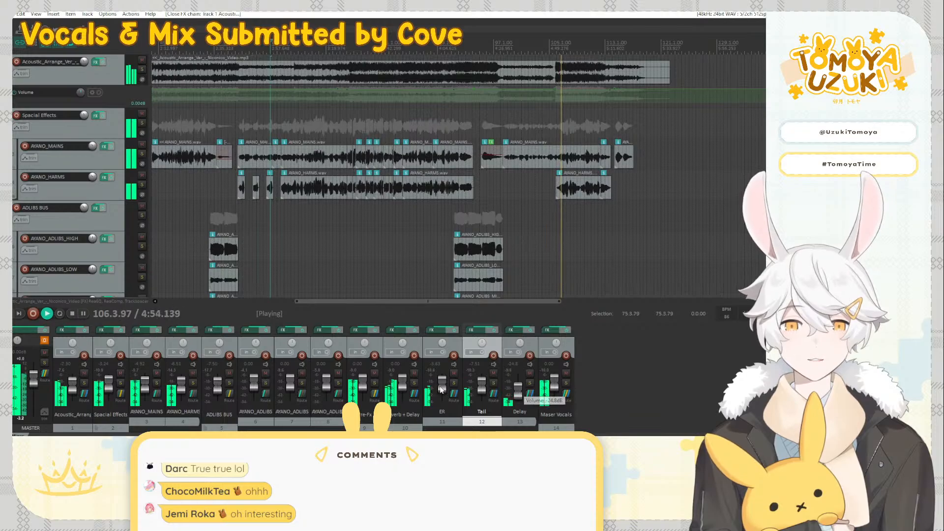
key(ctrl+m)
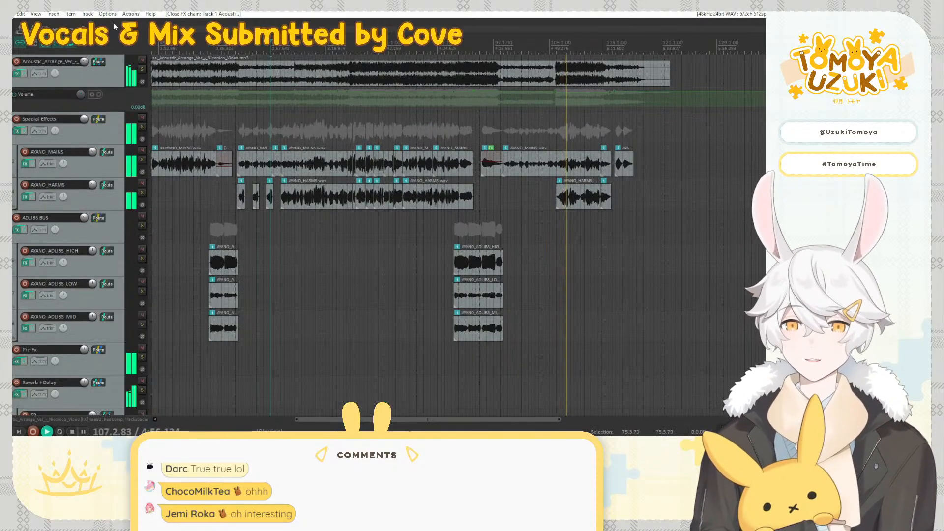
Raise the Acoustic_Arrange track's volume to about -6 dB and replay the chorus vocals to check the balance
mouse_move(82, 64)
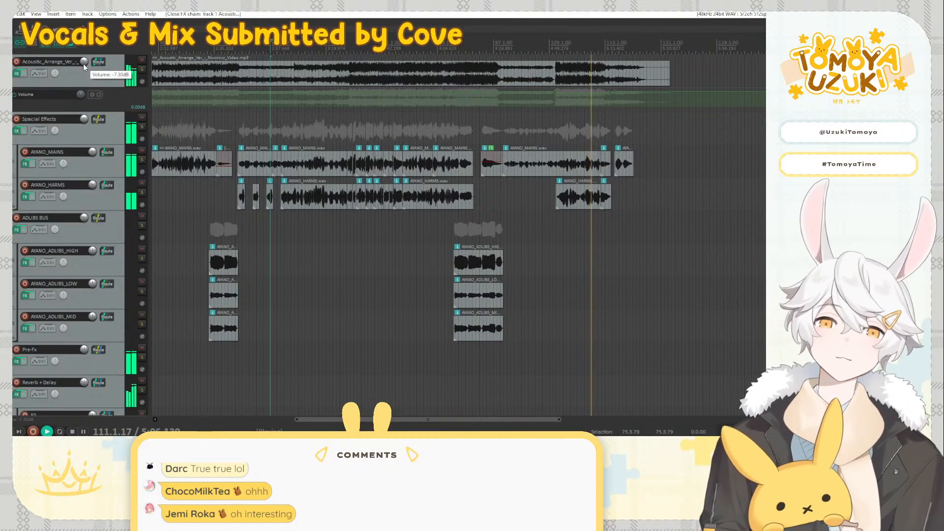
drag(83, 63, 82, 64)
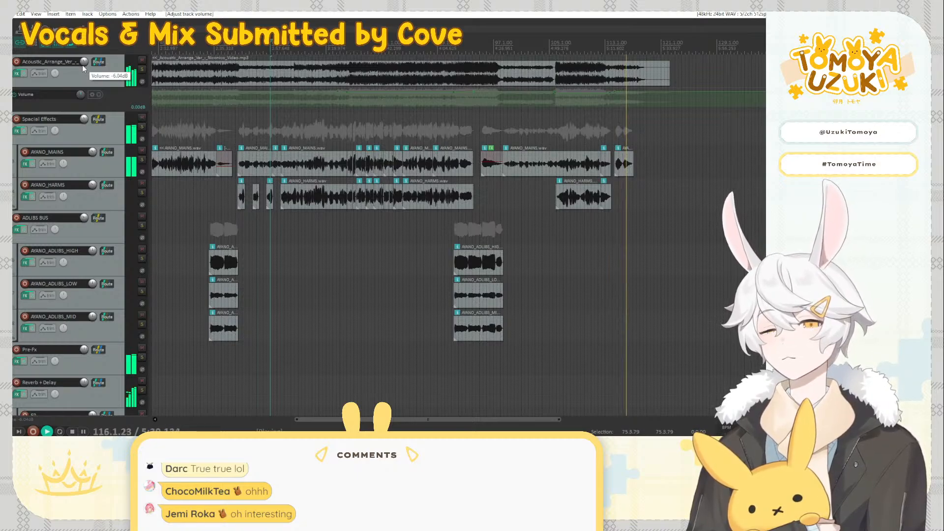
drag(82, 62, 82, 64)
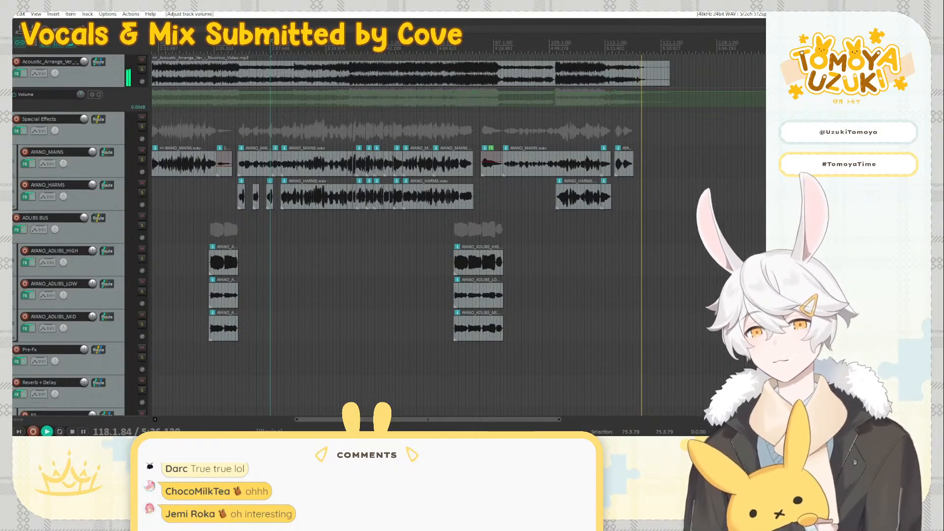
click(344, 131)
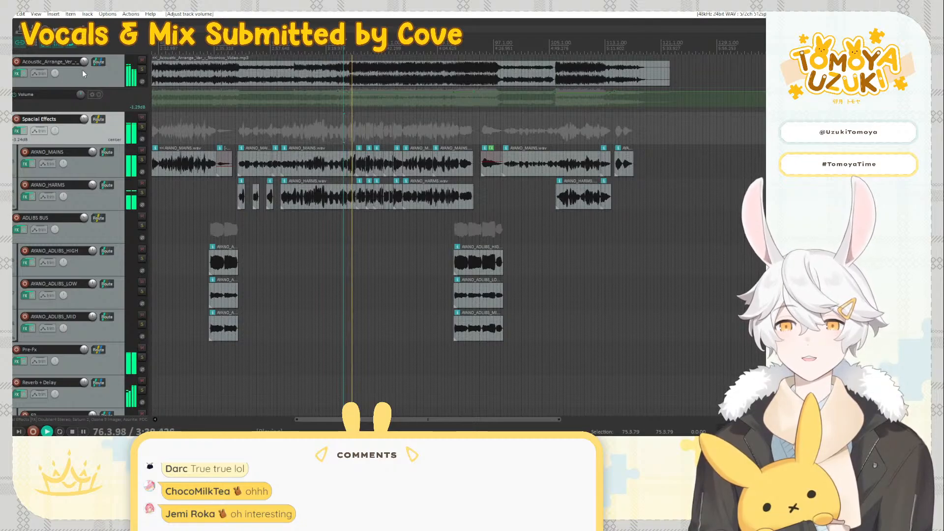
mouse_move(84, 62)
scroll(84, 63, up, 1)
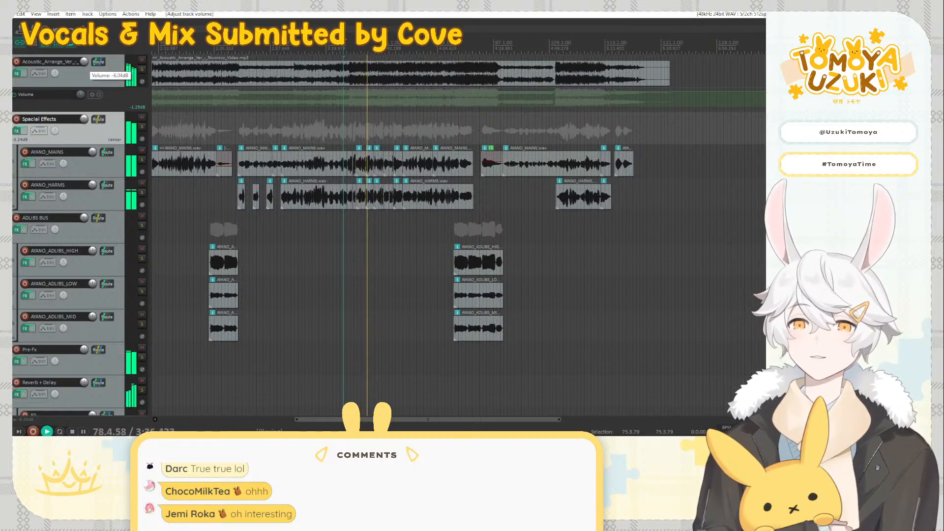
scroll(84, 63, up, 1)
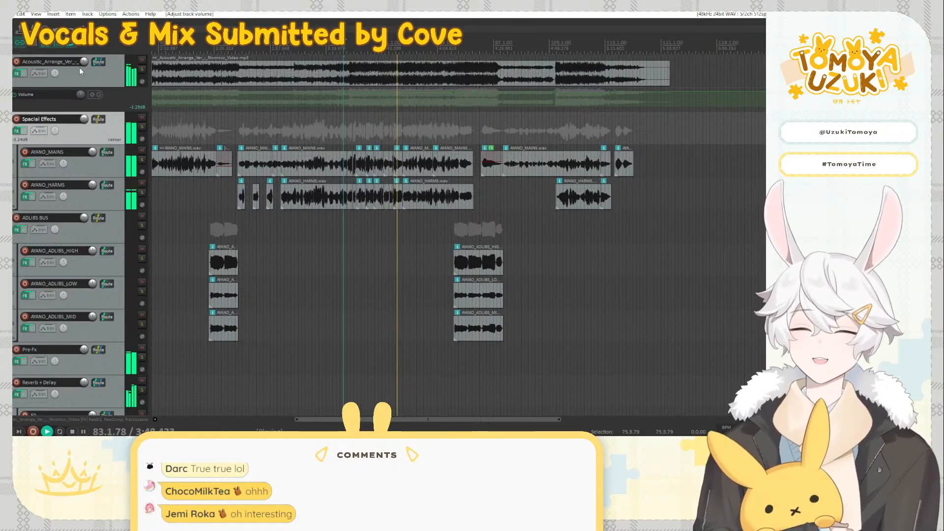
Switch the master output back from mono to stereo and hide the mixer to return to the track list
key(ctrl+m)
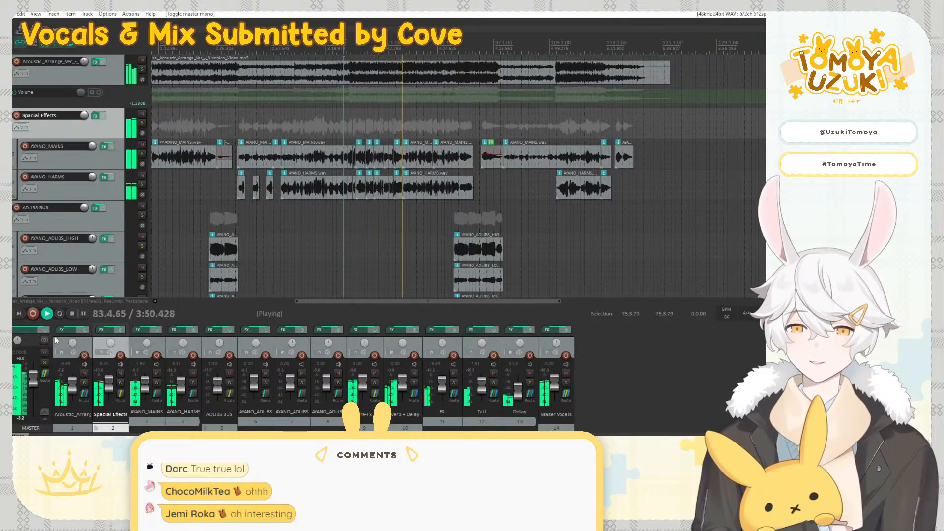
key(ctrl+m)
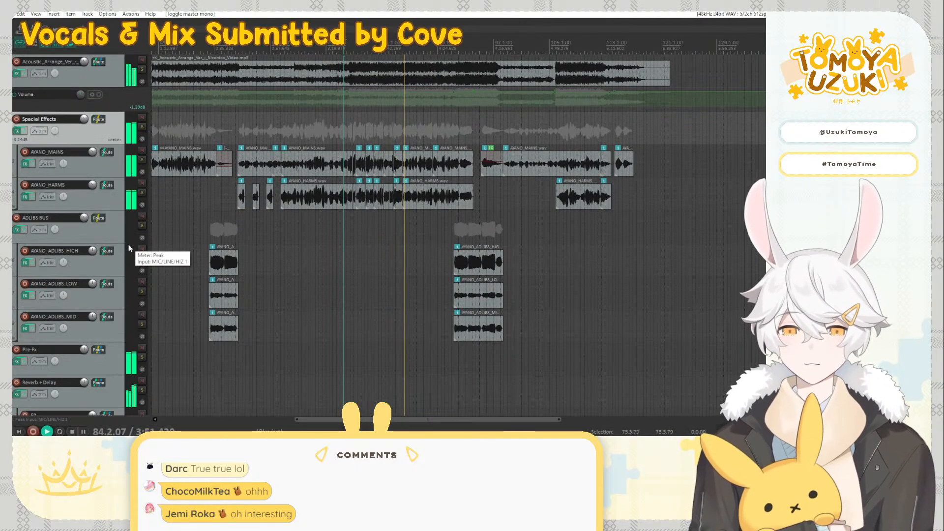
click(117, 195)
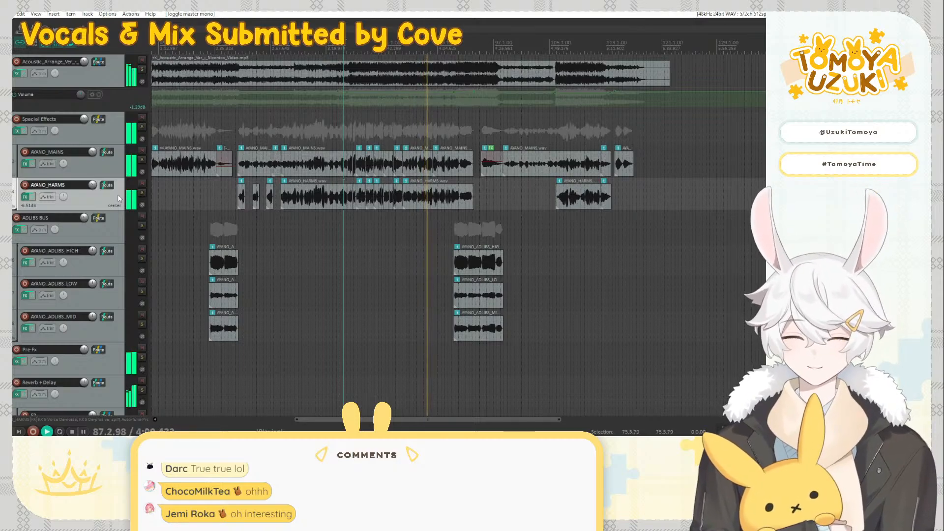
scroll(117, 195, down, 3)
scroll(117, 195, down, 2)
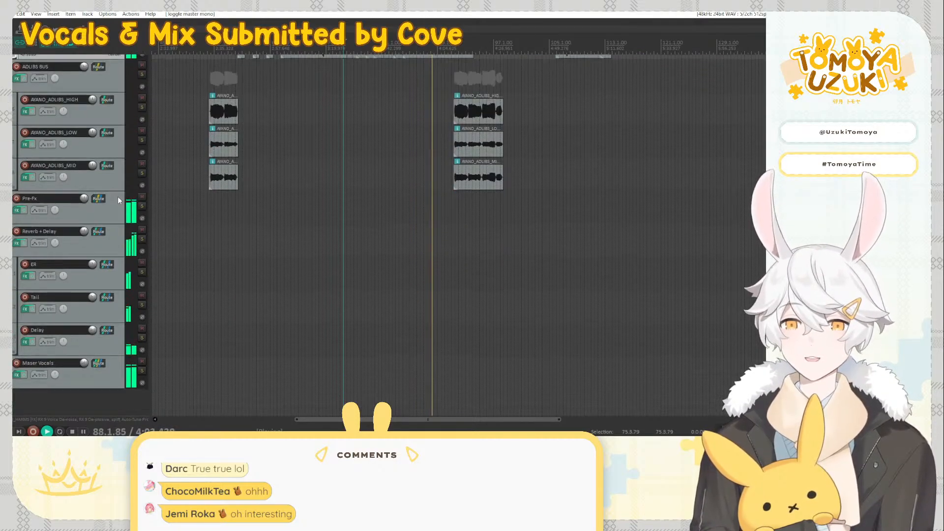
key(ctrl+m)
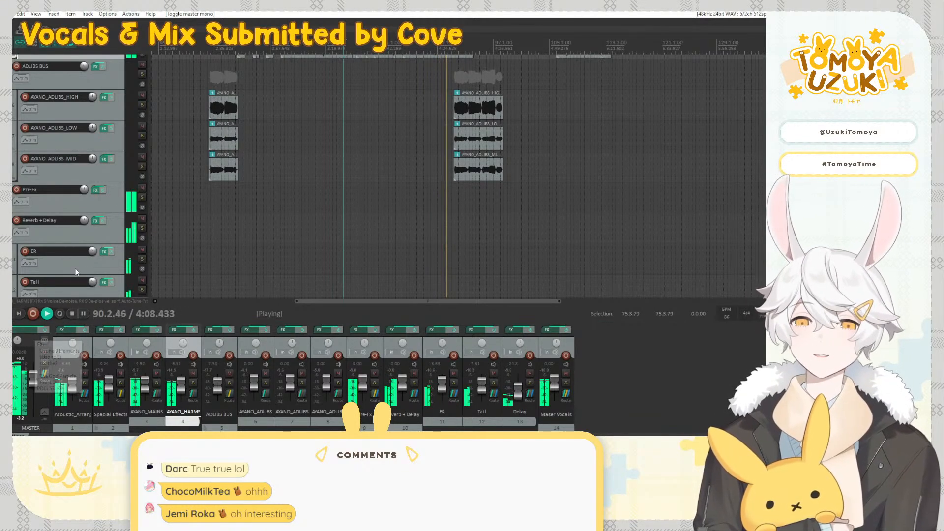
click(123, 271)
key(ctrl+m)
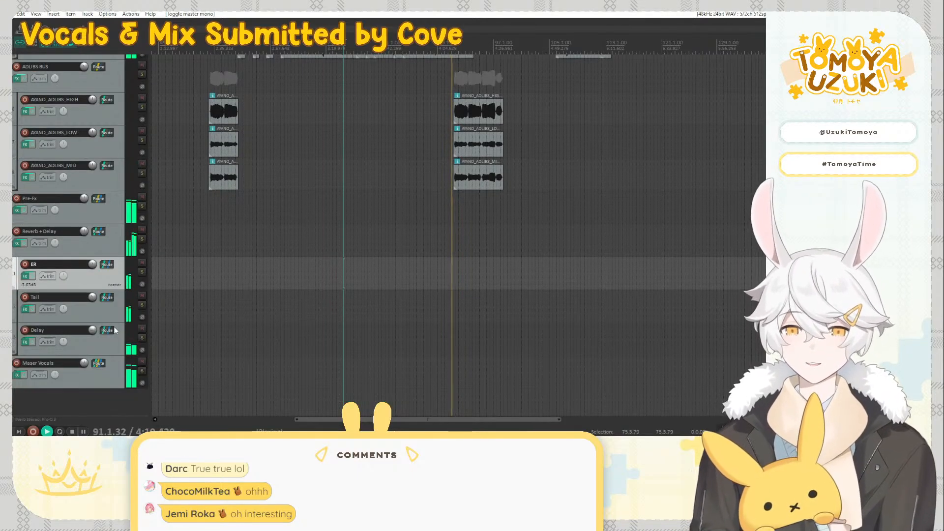
Mute the Delay track after comparing the mix with and without it during playback
click(143, 328)
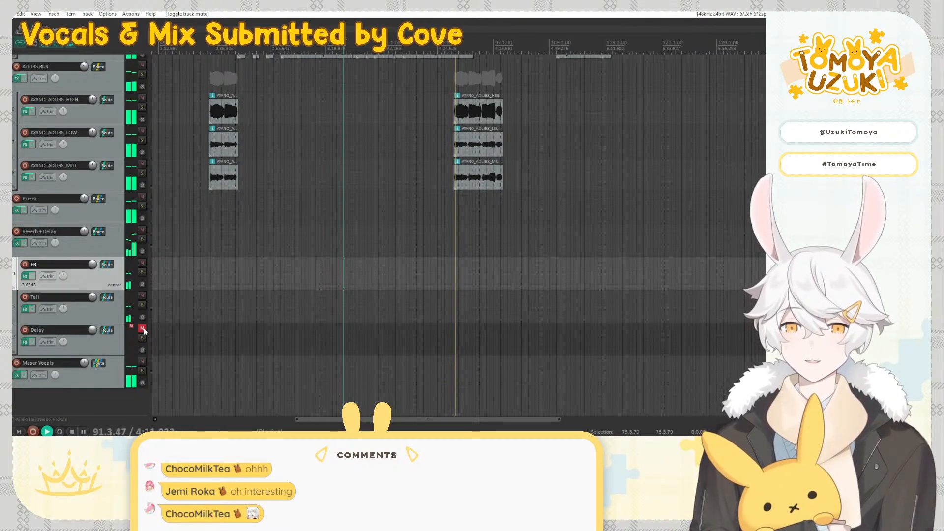
click(114, 340)
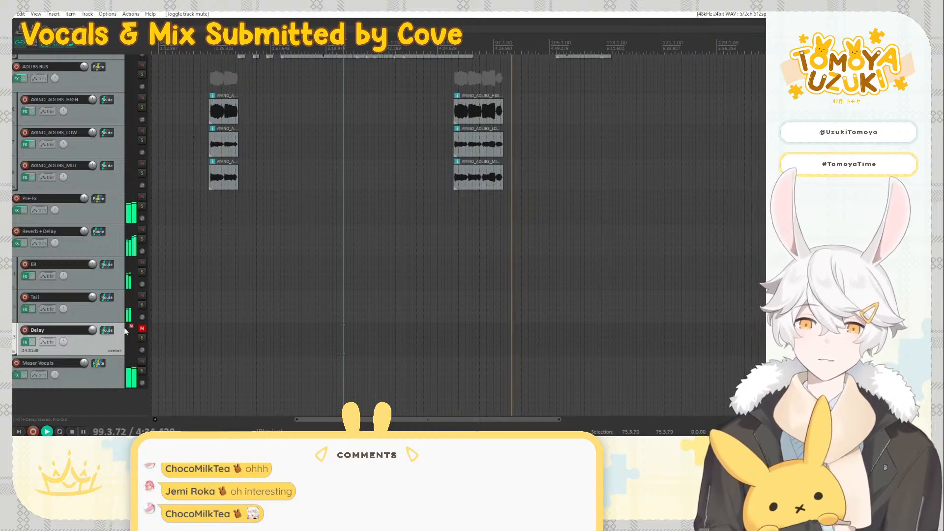
click(142, 328)
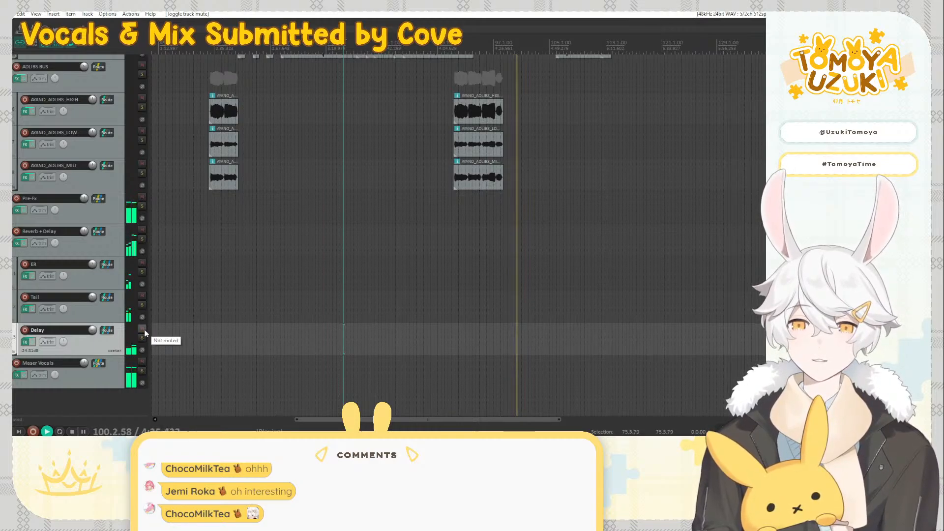
click(142, 329)
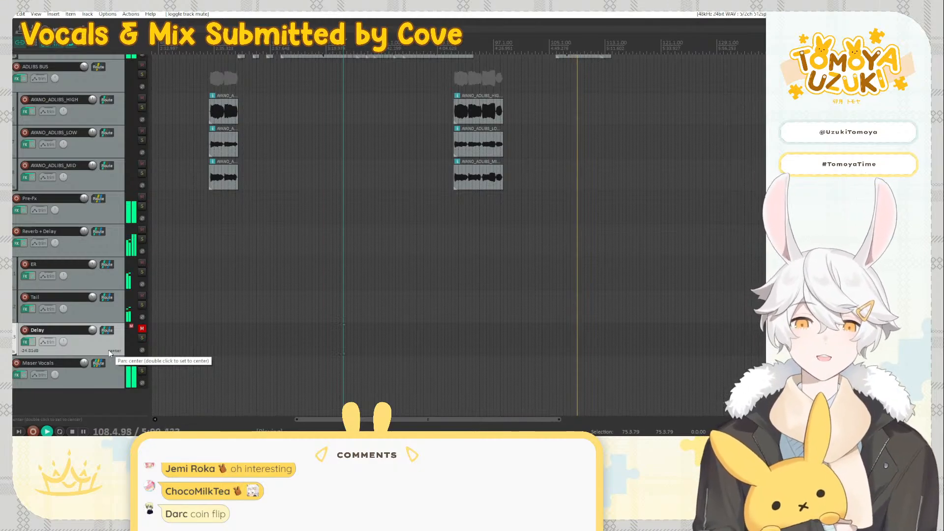
scroll(118, 315, up, 5)
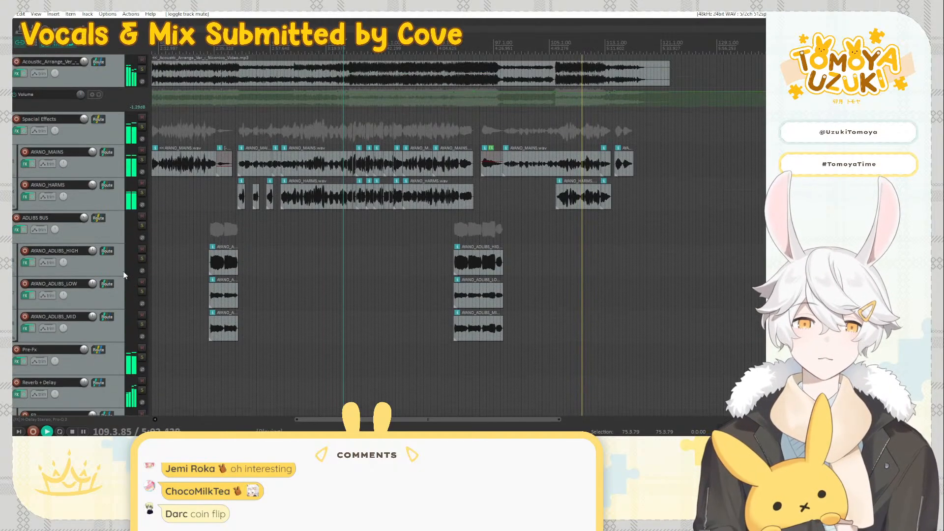
click(114, 235)
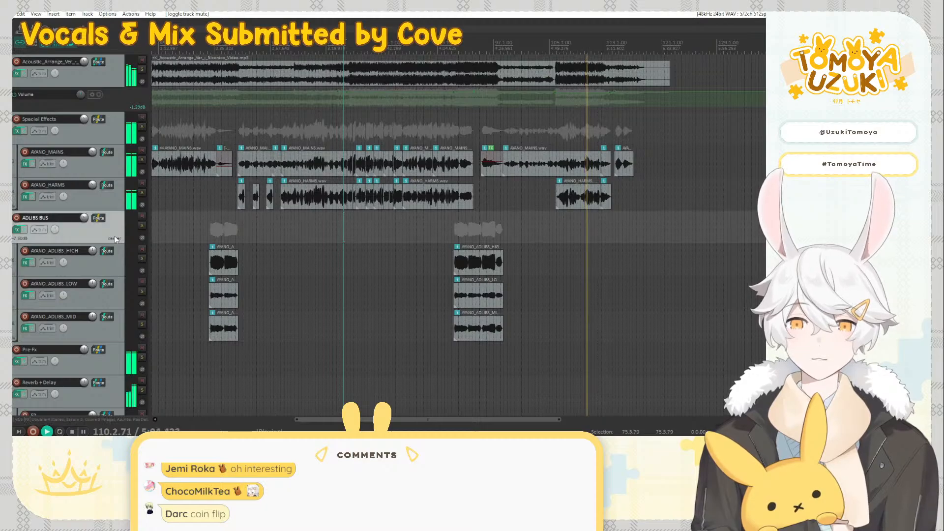
scroll(116, 316, down, 5)
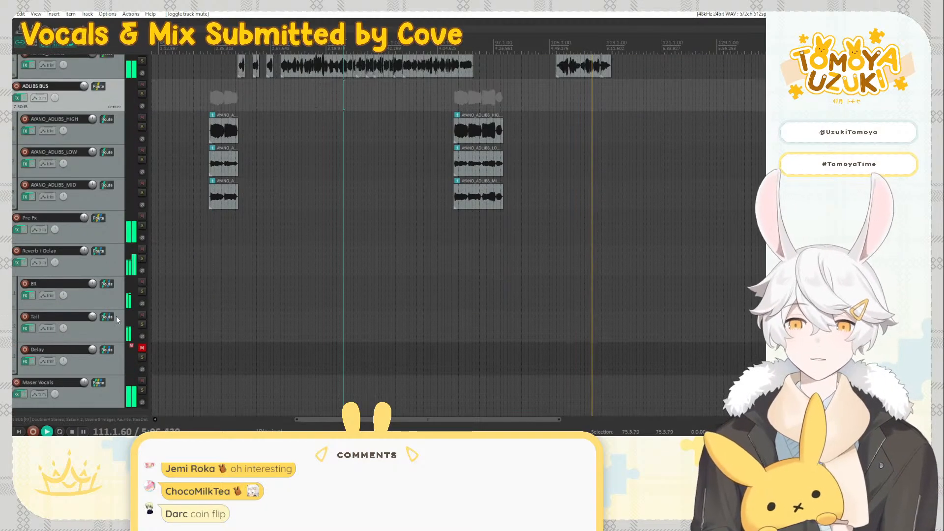
Compare the mix with the Delay track muted and unmuted during playback, replaying earlier vocal sections of the song
click(130, 342)
click(143, 328)
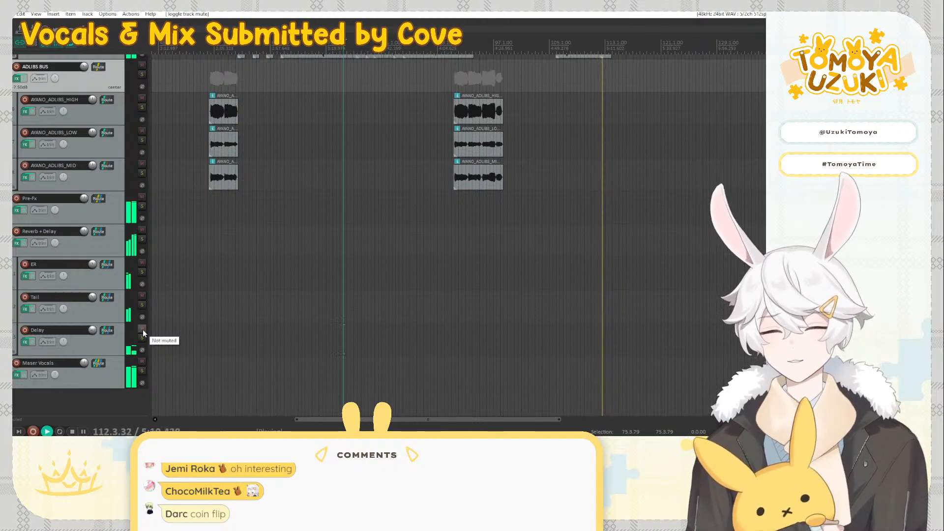
scroll(117, 330, up, 4)
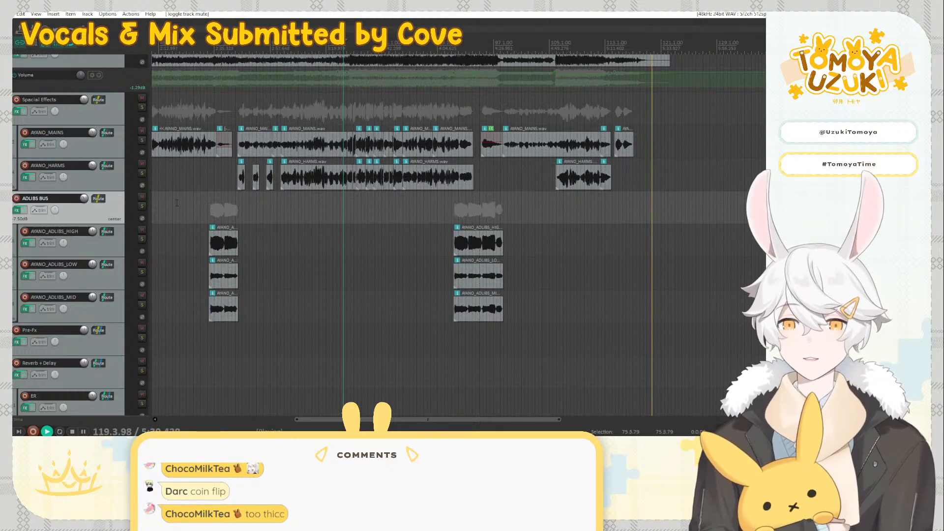
click(172, 177)
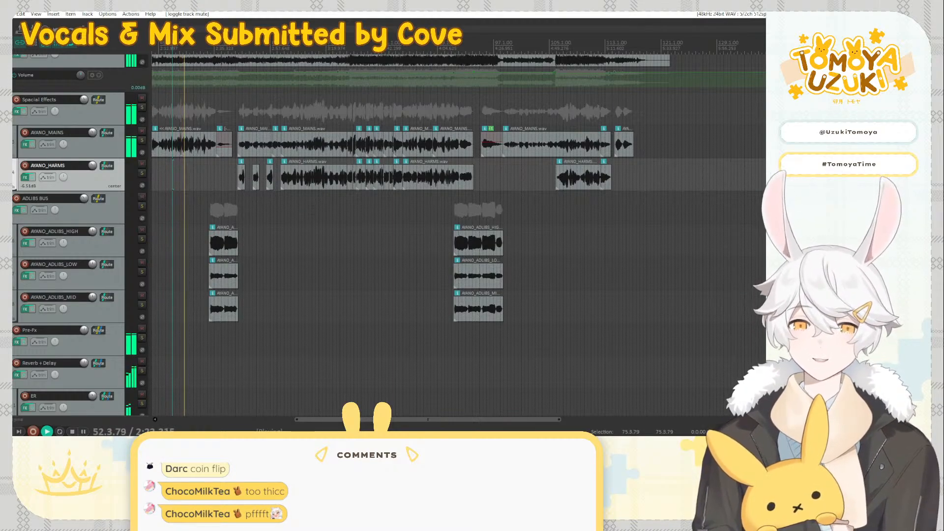
click(348, 213)
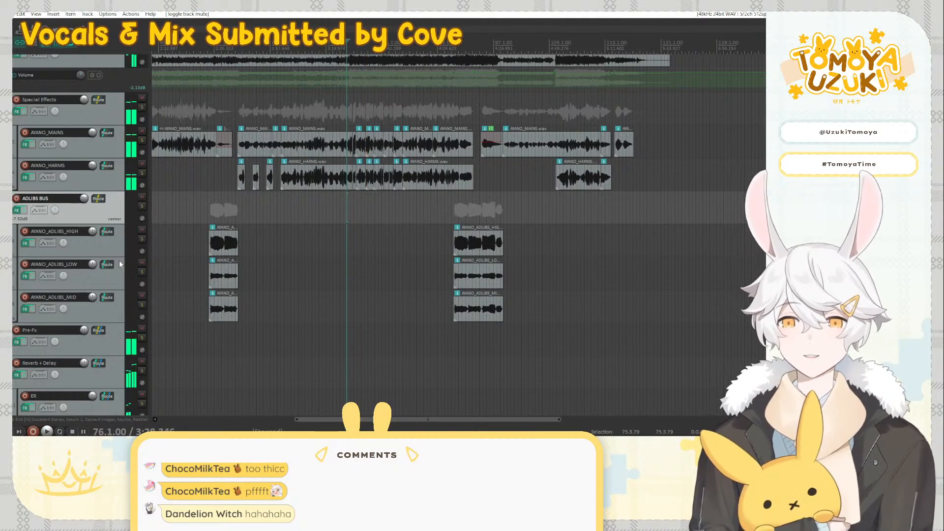
Return to the beginning of the song and play the mix from there
click(7, 432)
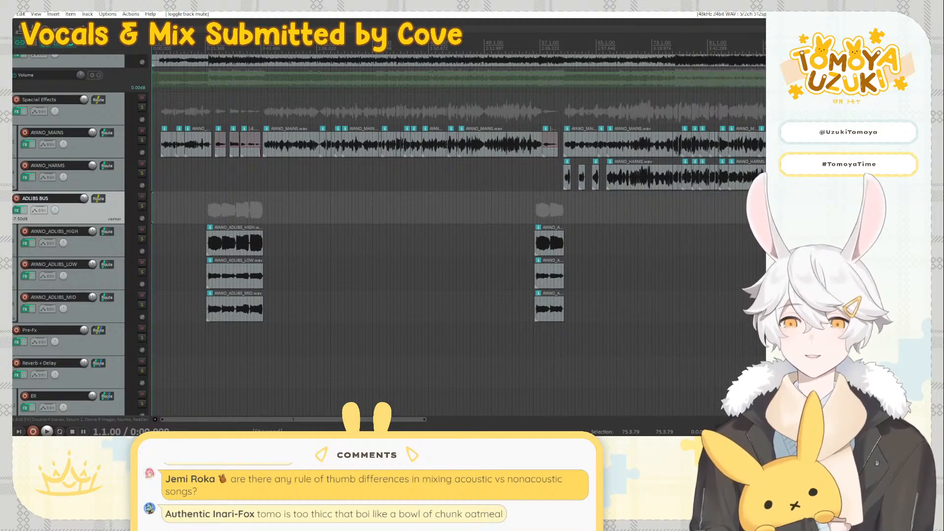
scroll(15, 222, up, 1)
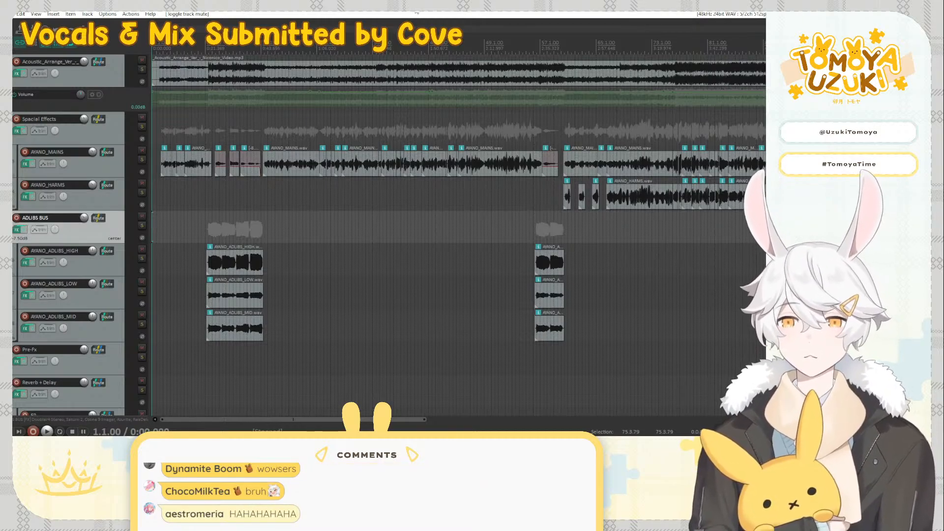
key(space)
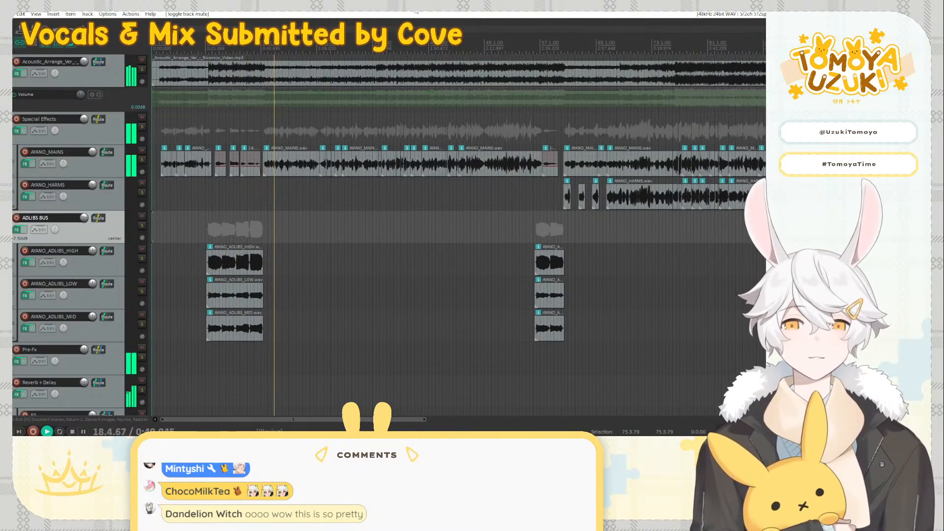
On the AYANO_MAINS track, set RX 9 Voice De-noise to a threshold of -9.0 dB and a reduction of 3.0 dB
click(25, 163)
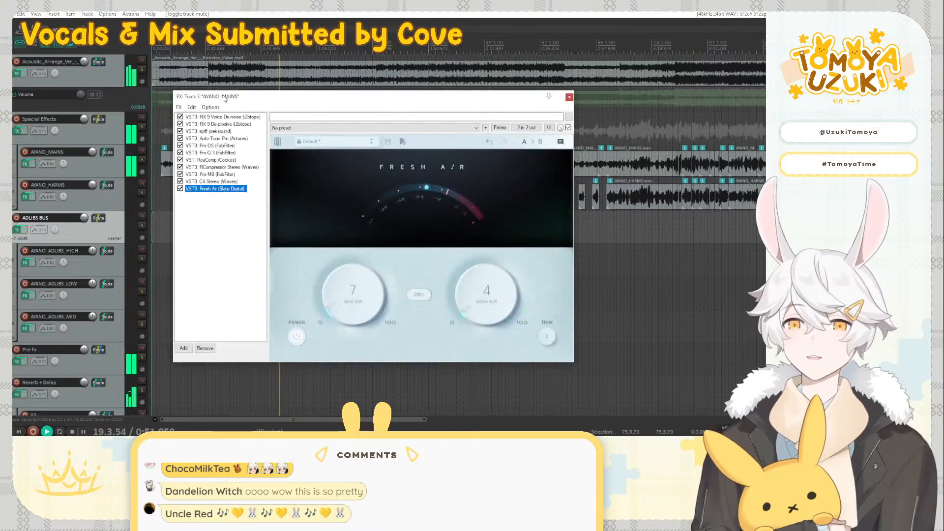
click(214, 117)
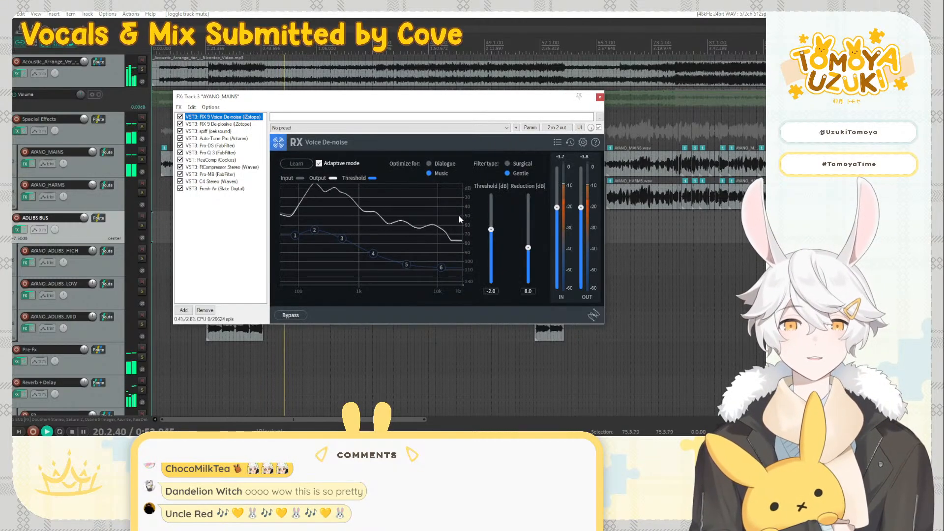
click(494, 231)
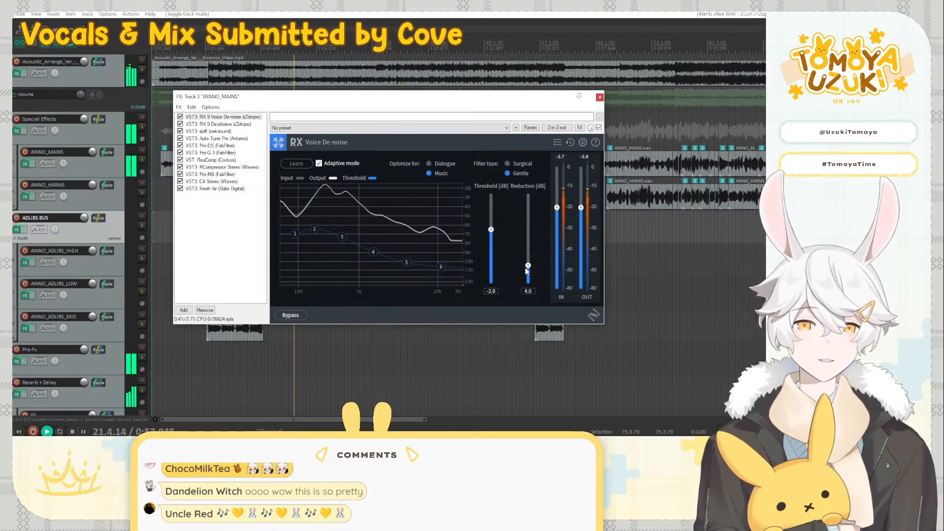
drag(528, 247, 528, 271)
drag(491, 229, 494, 257)
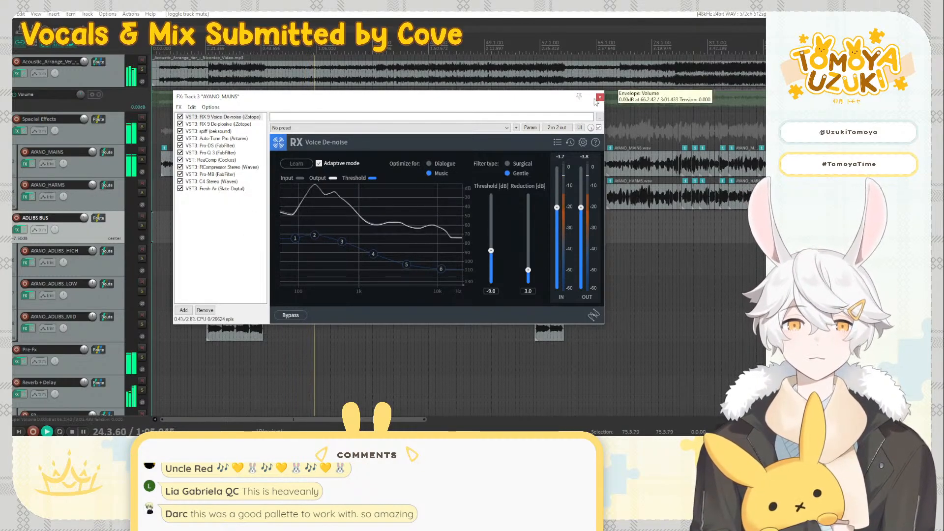
click(599, 97)
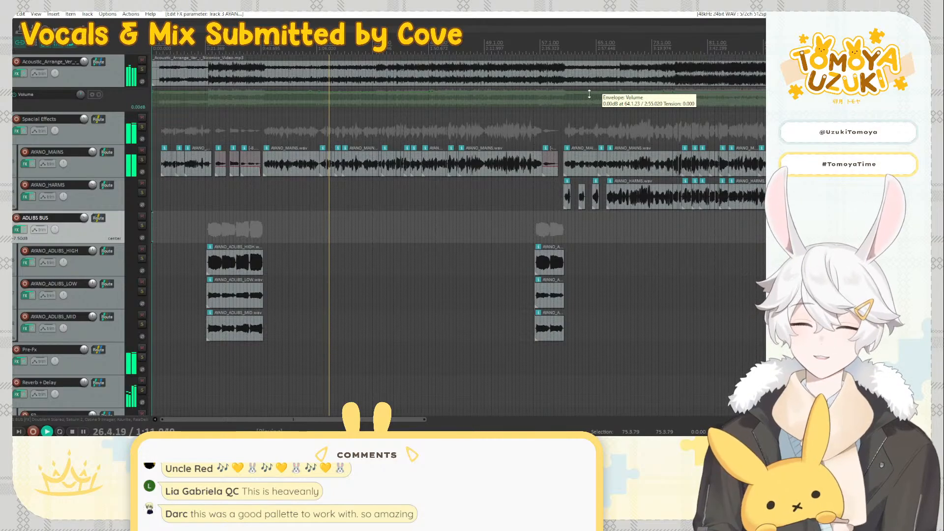
Compare the Spacial Effects folder's sound with its Ozone 9 Imager bypassed and enabled during playback
click(17, 131)
click(150, 118)
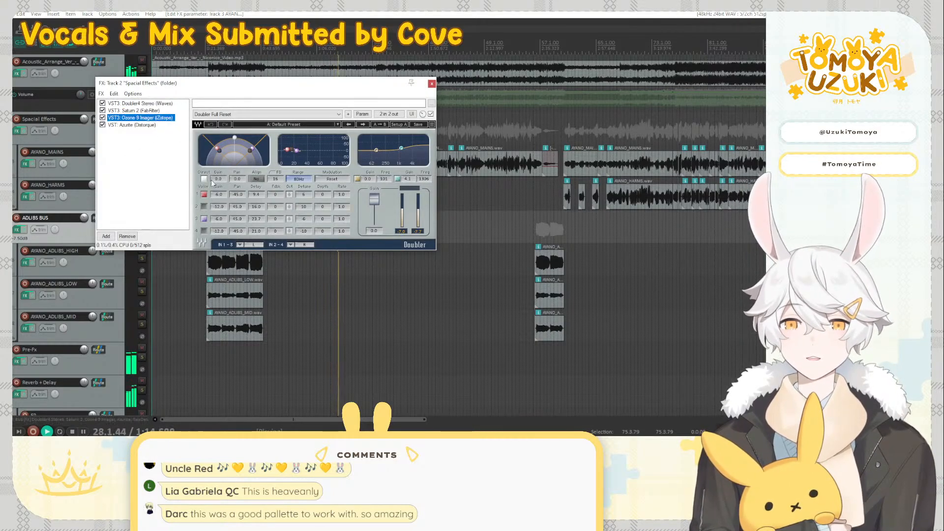
click(102, 117)
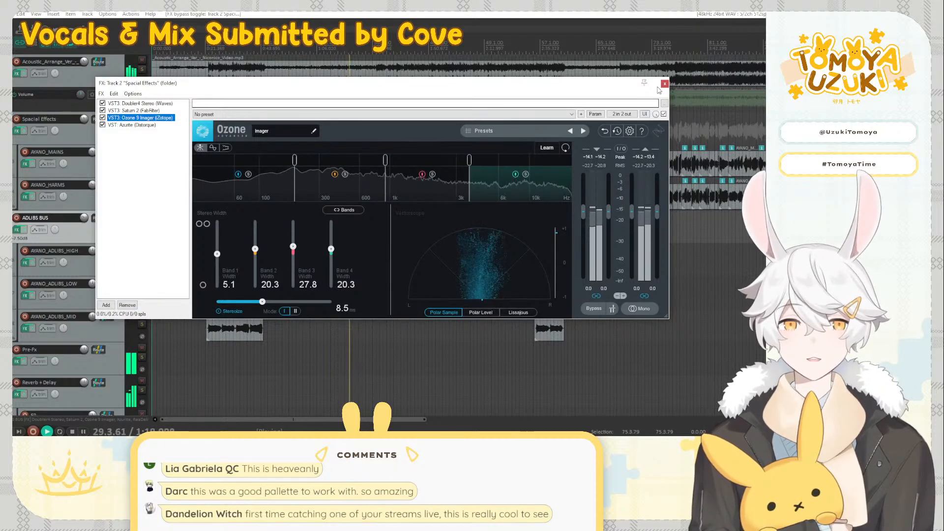
key(Escape)
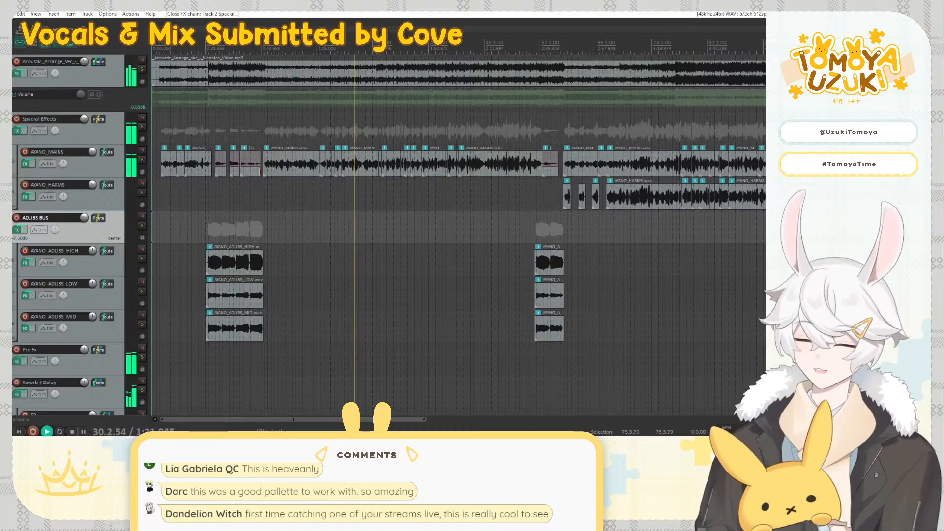
Copy the Ozone 9 Imager from the Spacial Effects folder into the master effects chain and place it between soothe2 and OTT
key(ctrl+m)
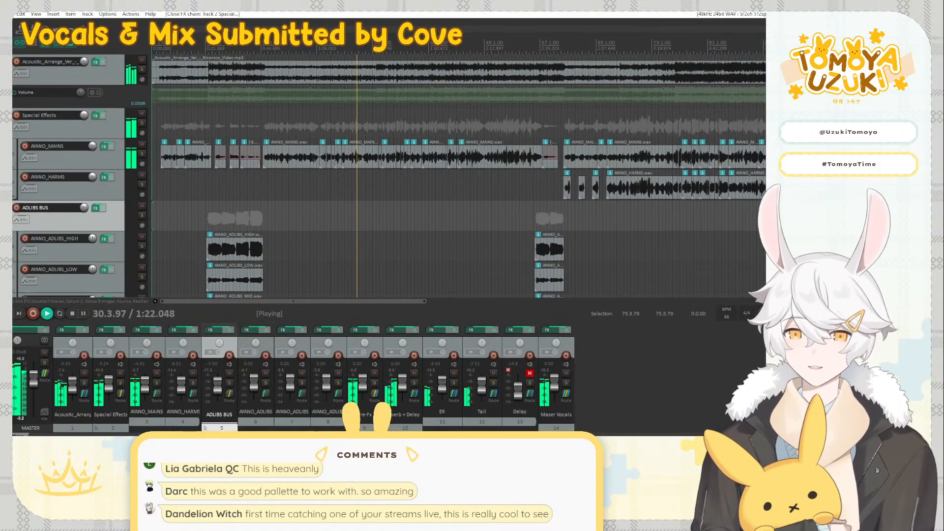
click(95, 115)
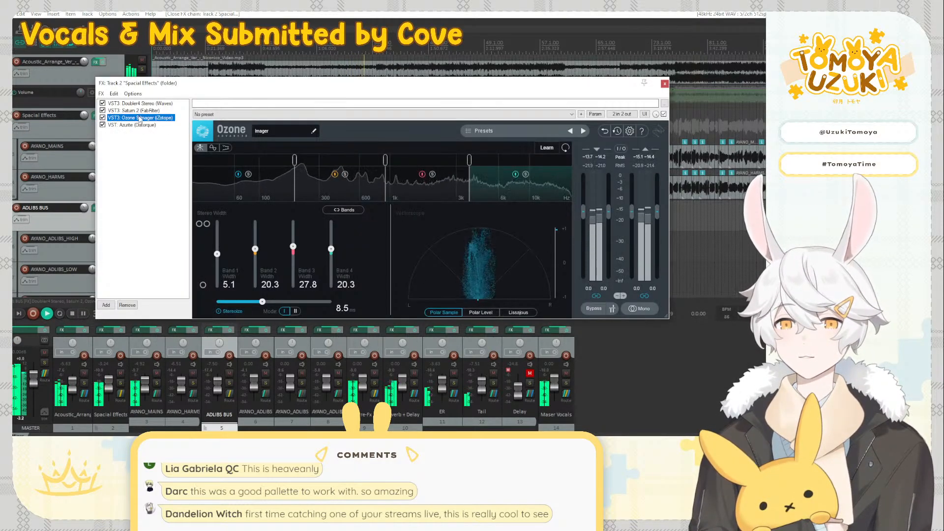
click(28, 331)
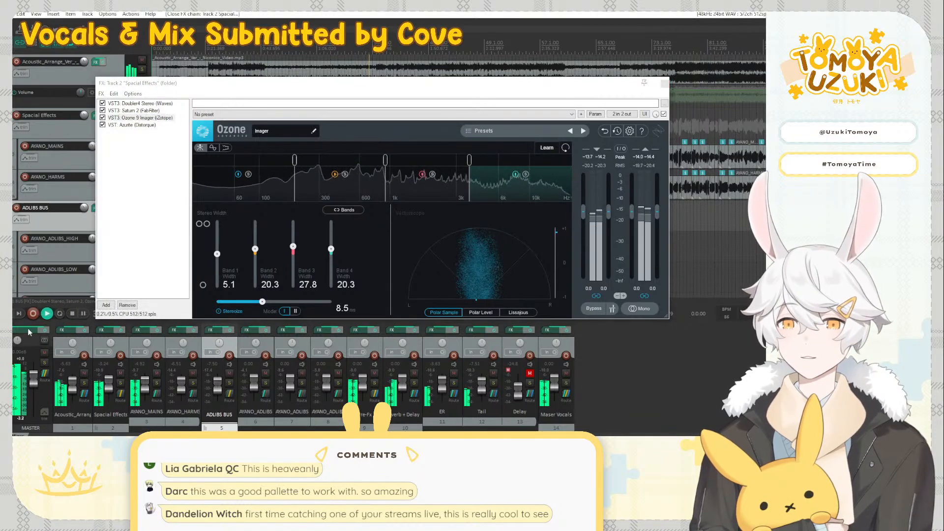
click(96, 100)
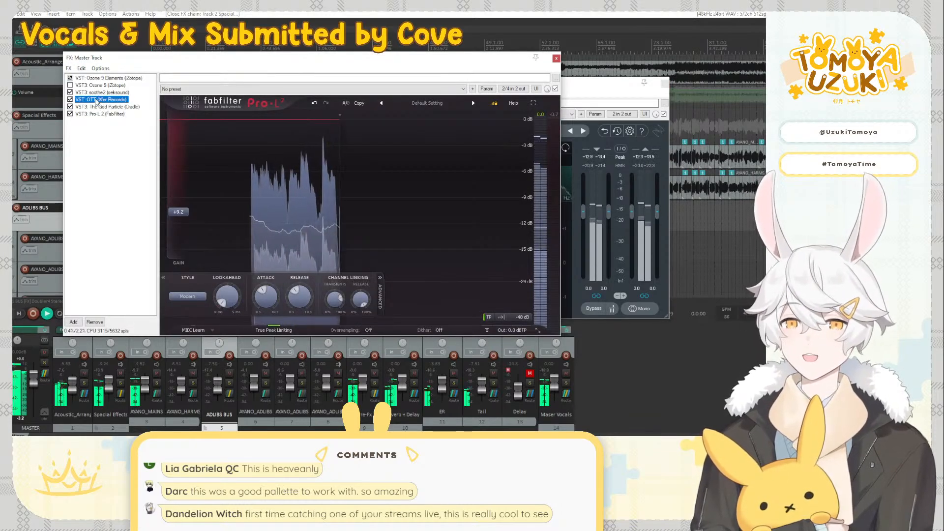
key(ctrl+v)
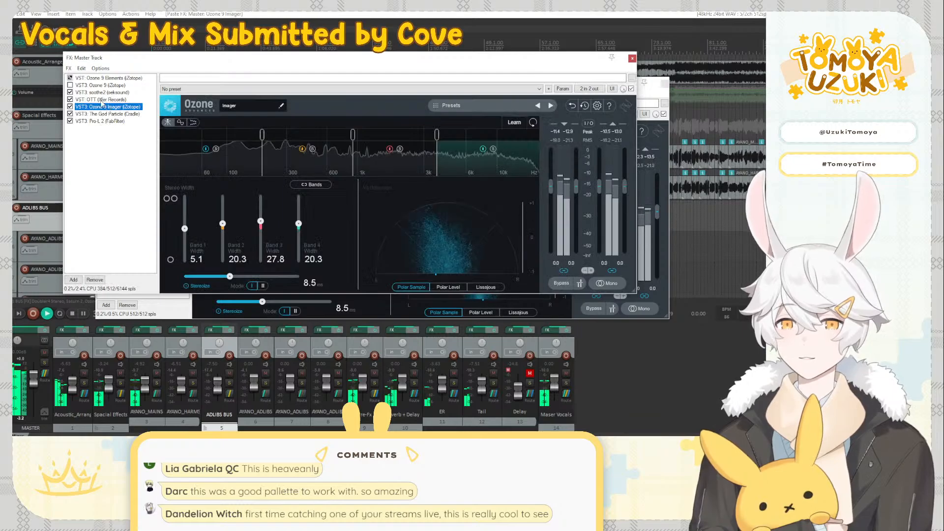
drag(101, 104, 100, 100)
drag(158, 60, 380, 95)
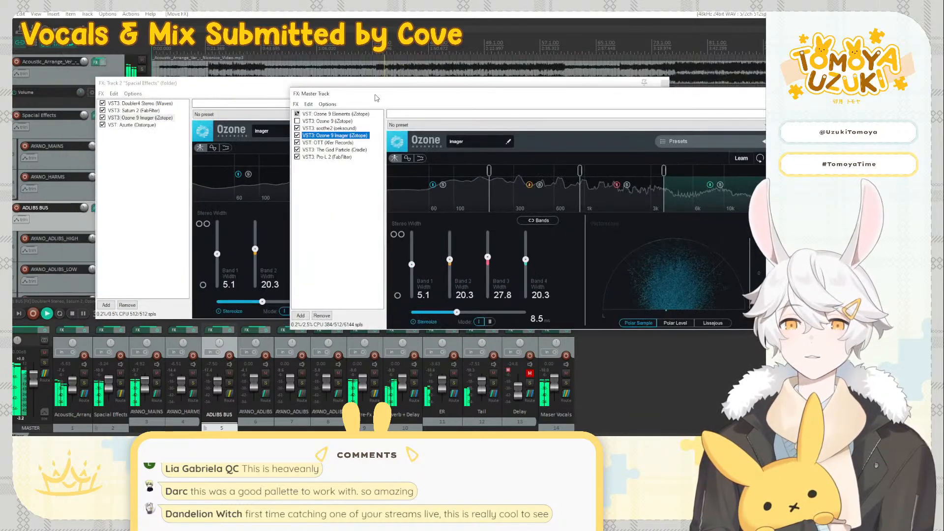
Bypass the Ozone 9 Imager on the Spacial Effects folder and rearrange the two effects windows for access to the master chain
click(103, 118)
drag(242, 95, 116, 77)
click(451, 100)
drag(451, 99, 255, 95)
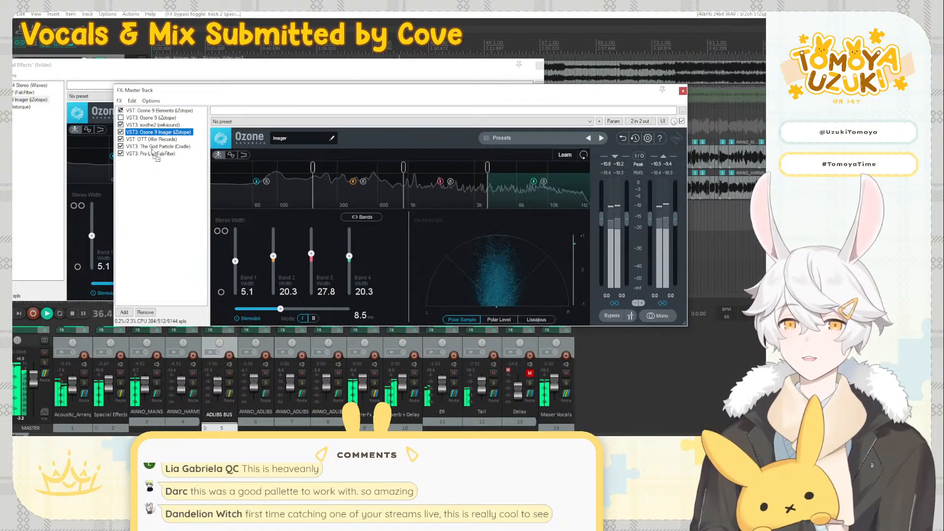
Try the Ozone 9 Imager after The God Particle in the master chain, moving it back above OTT
drag(152, 152, 153, 153)
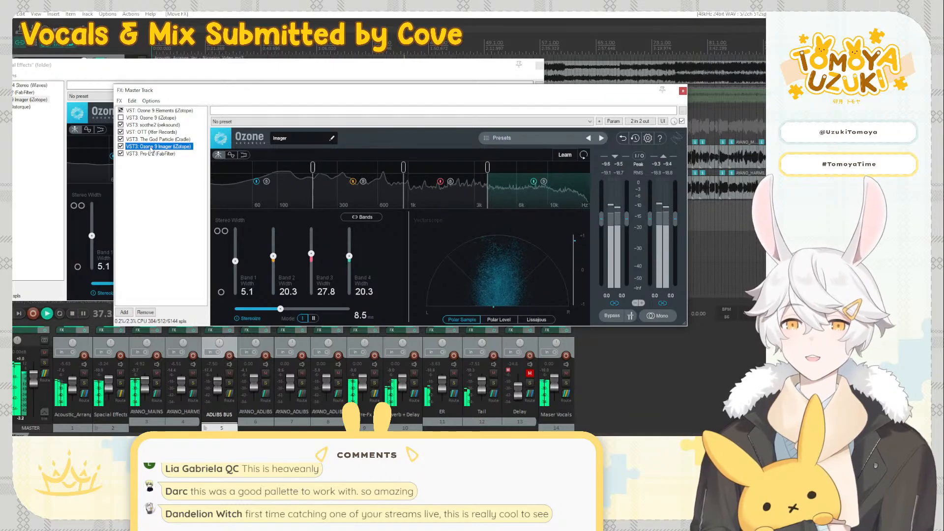
drag(149, 135, 149, 131)
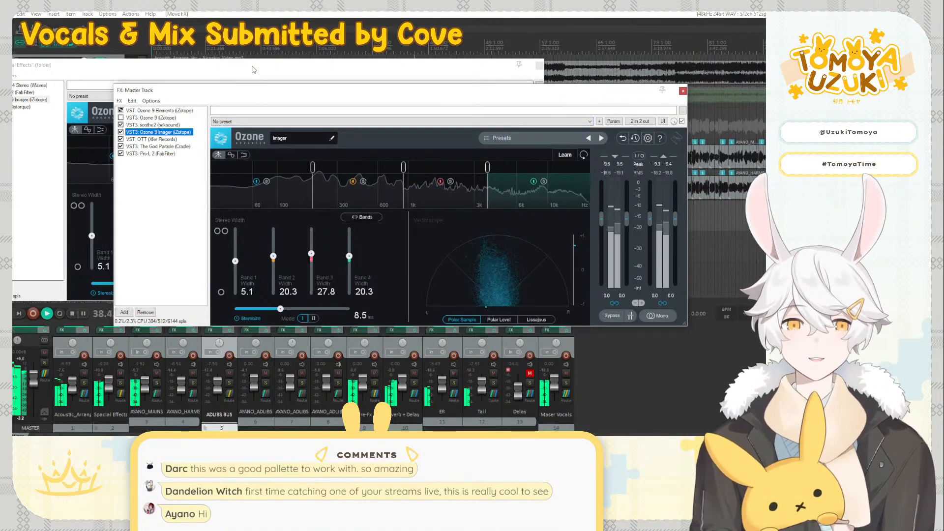
Compare the master with its Ozone 9 Imager bypassed and enabled, closing the Spacial Effects and master effects windows
drag(261, 68, 302, 60)
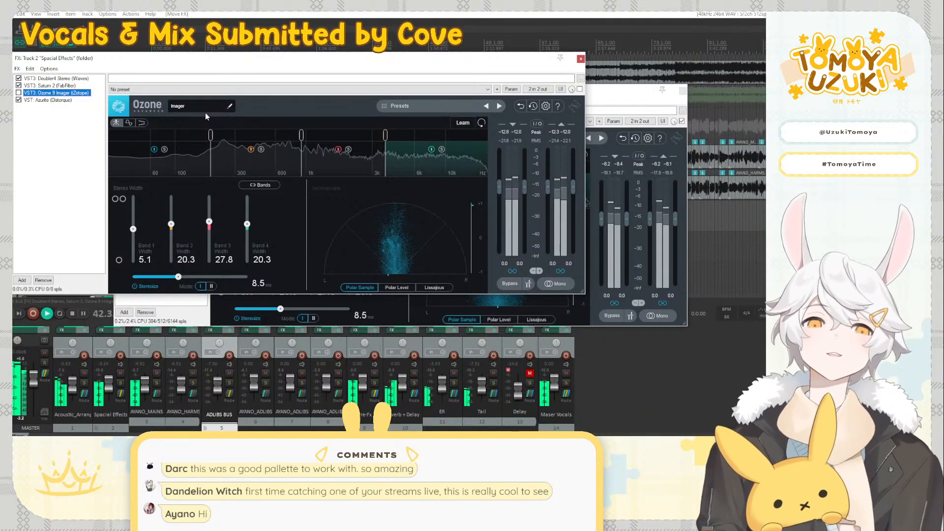
click(579, 60)
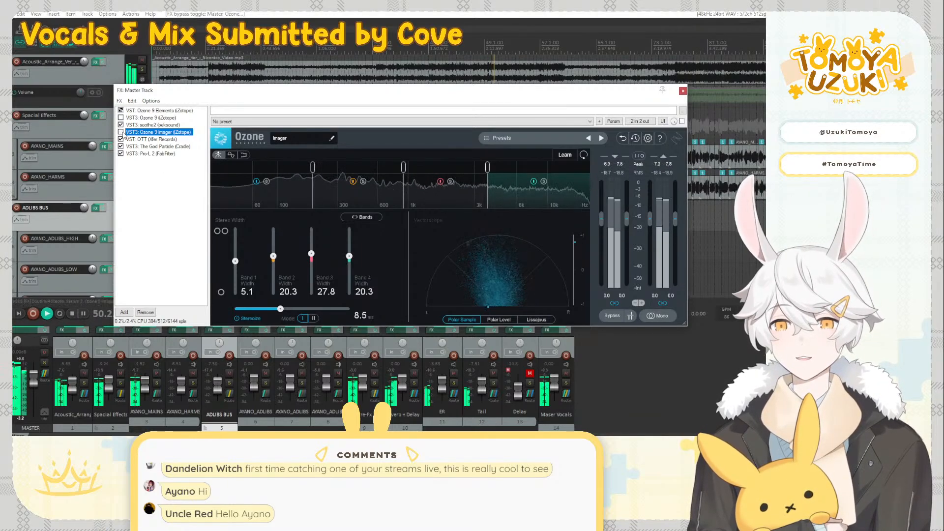
click(120, 132)
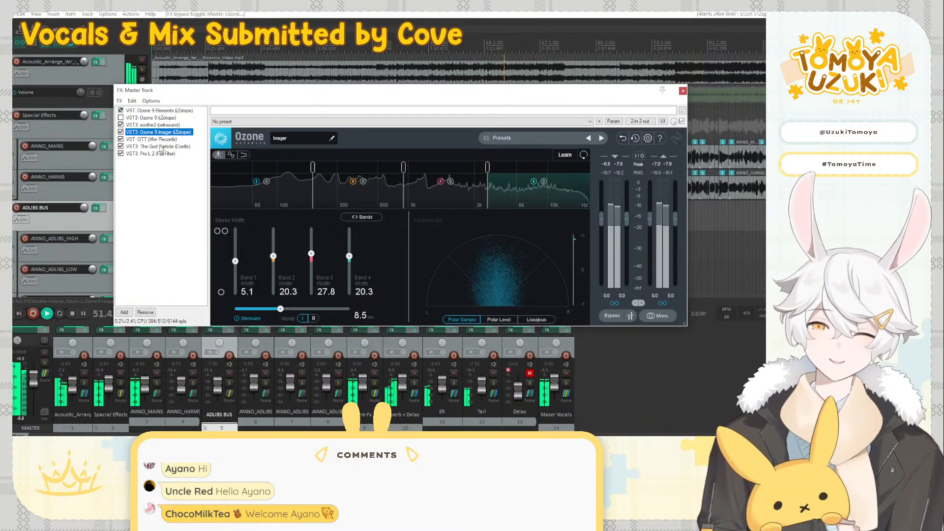
click(682, 91)
Check the ADLIBS BUS effects chain during playback, toggling its Ozone 9 Imager to compare the adlibs' stereo width
click(97, 208)
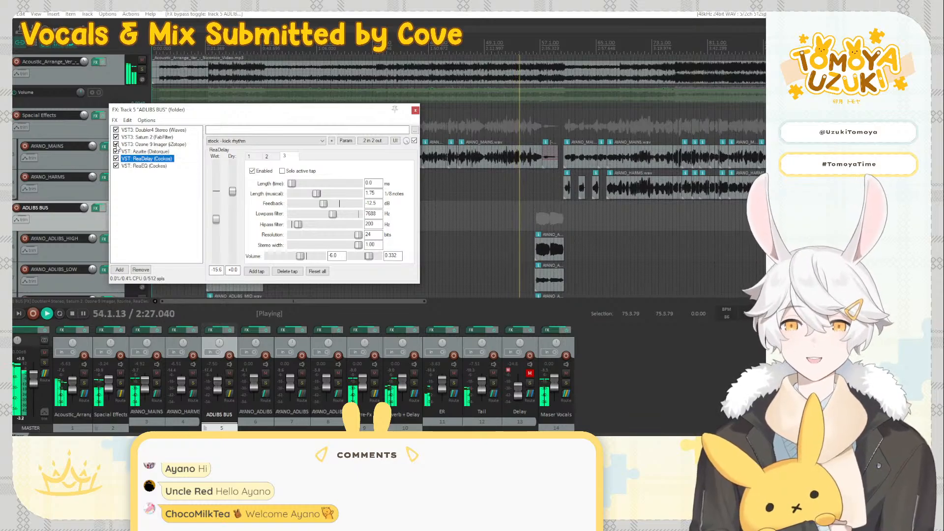
click(415, 110)
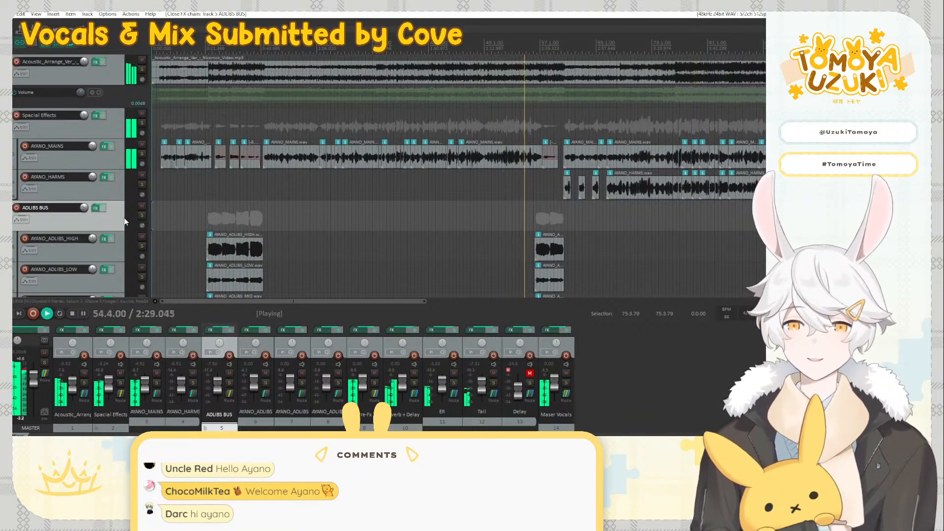
scroll(123, 216, down, 2)
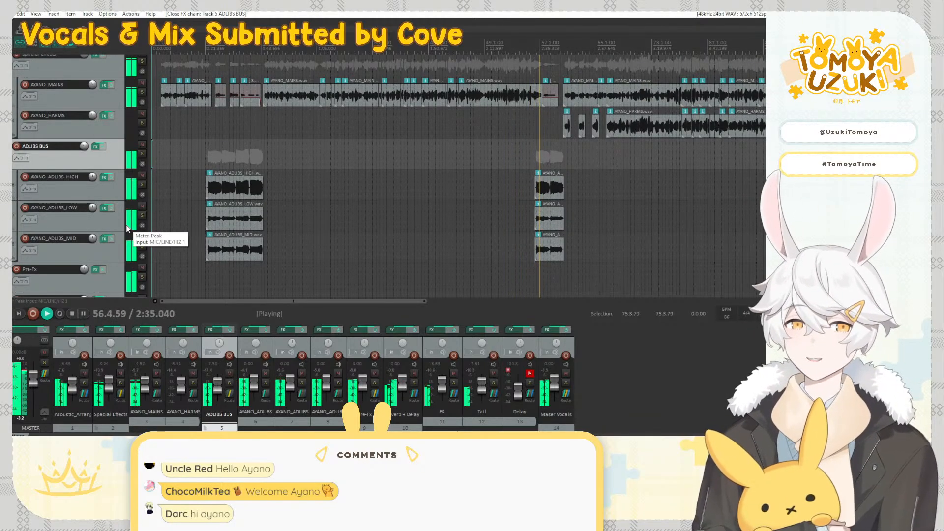
click(98, 147)
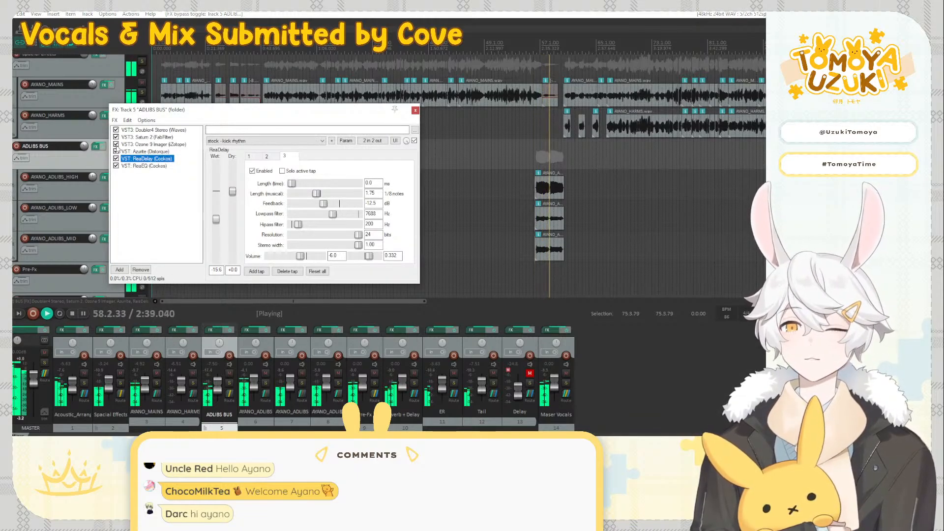
click(415, 110)
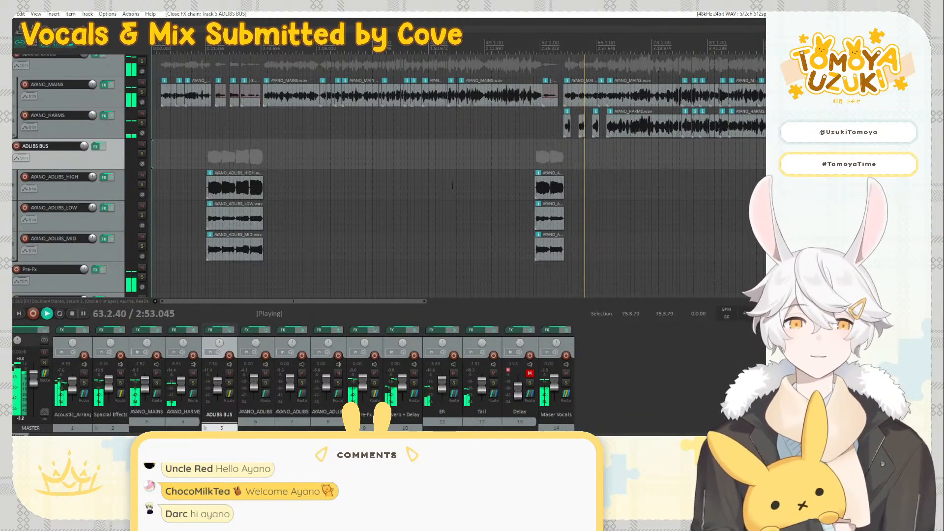
Review the AYANO_MAINS effects chain during playback, checking each plugin from RX 9 Voice De-noise through Fresh Air
scroll(453, 186, down, 3)
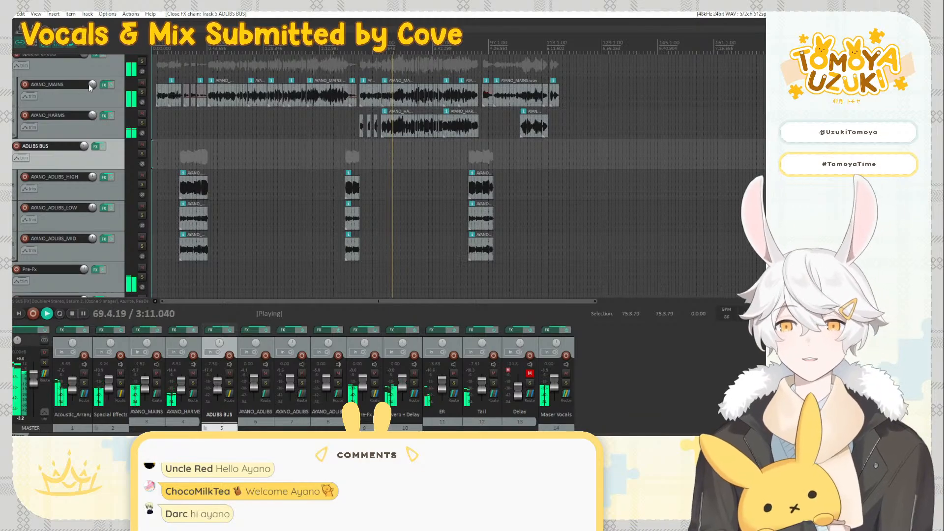
click(104, 85)
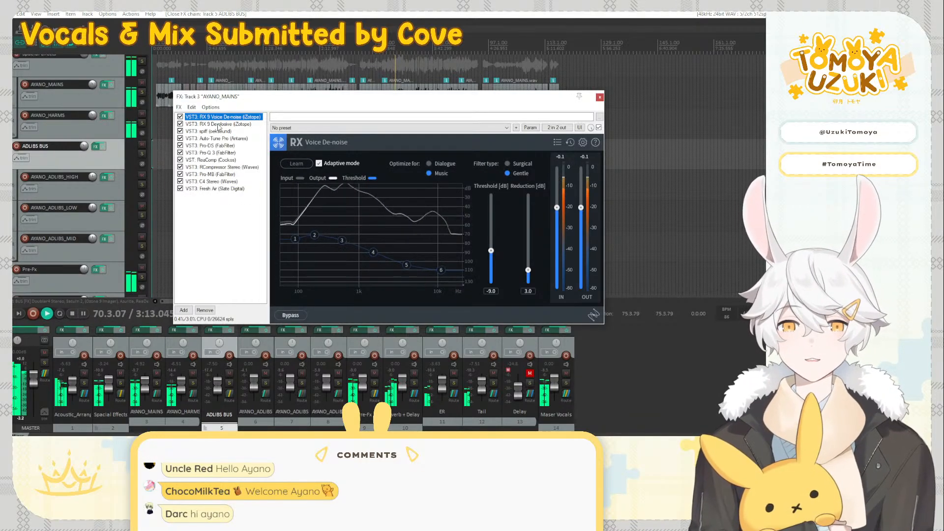
click(220, 124)
click(217, 131)
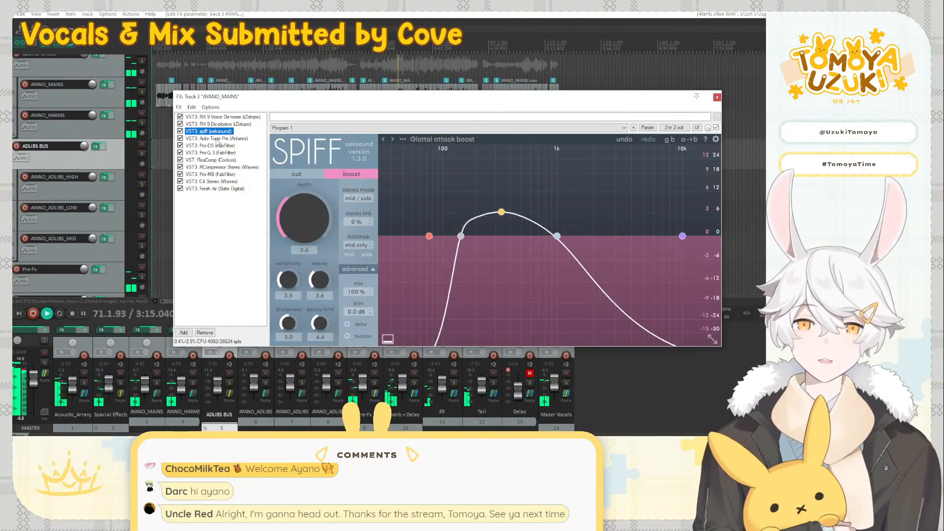
click(217, 140)
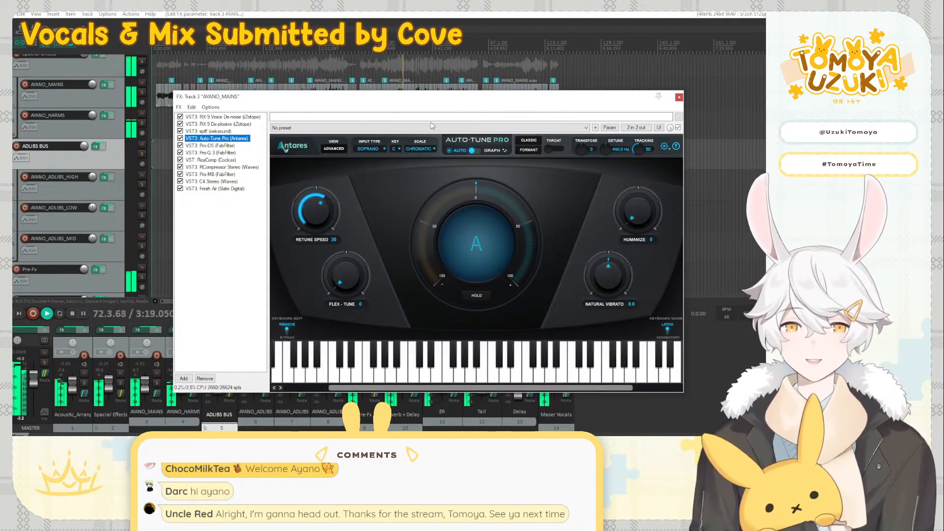
click(211, 145)
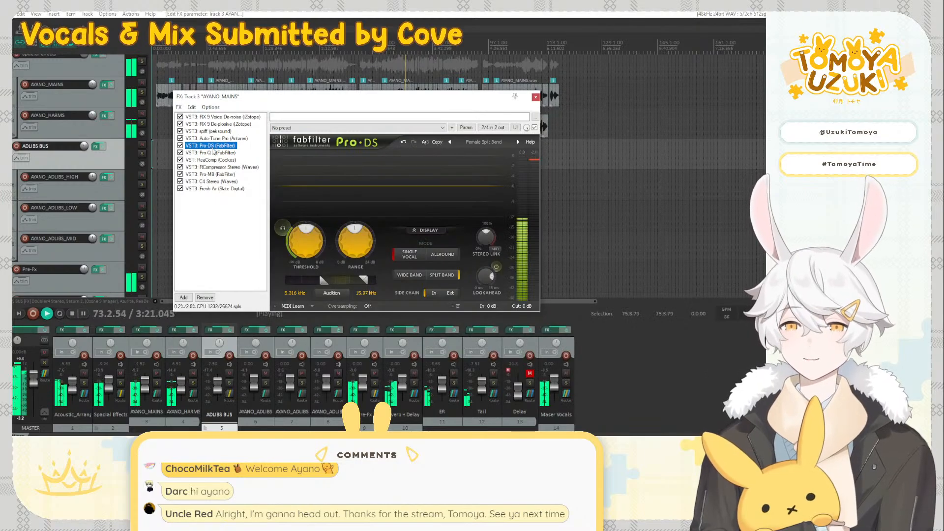
click(213, 153)
click(215, 167)
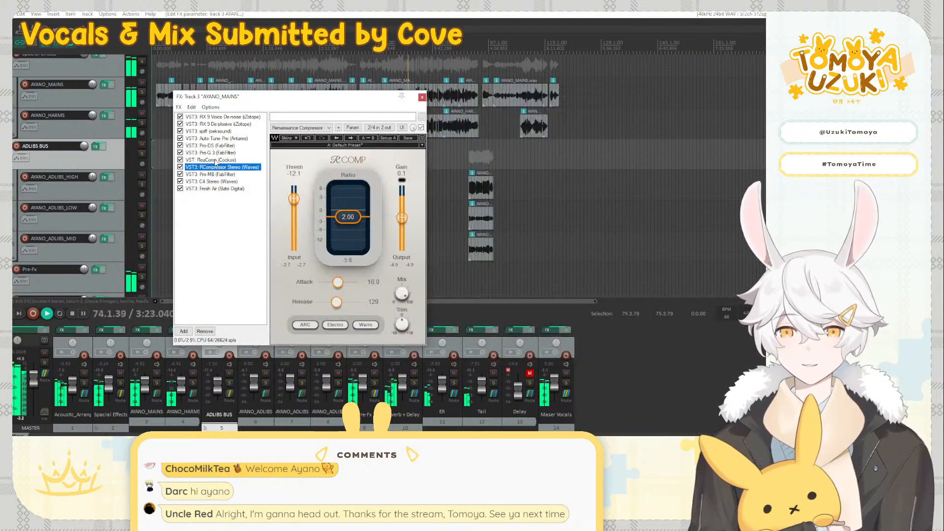
click(219, 160)
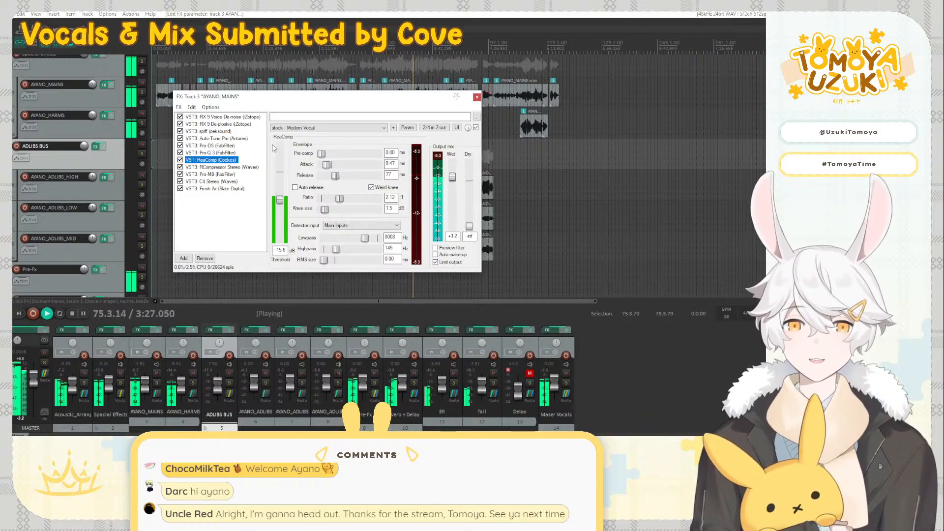
click(195, 167)
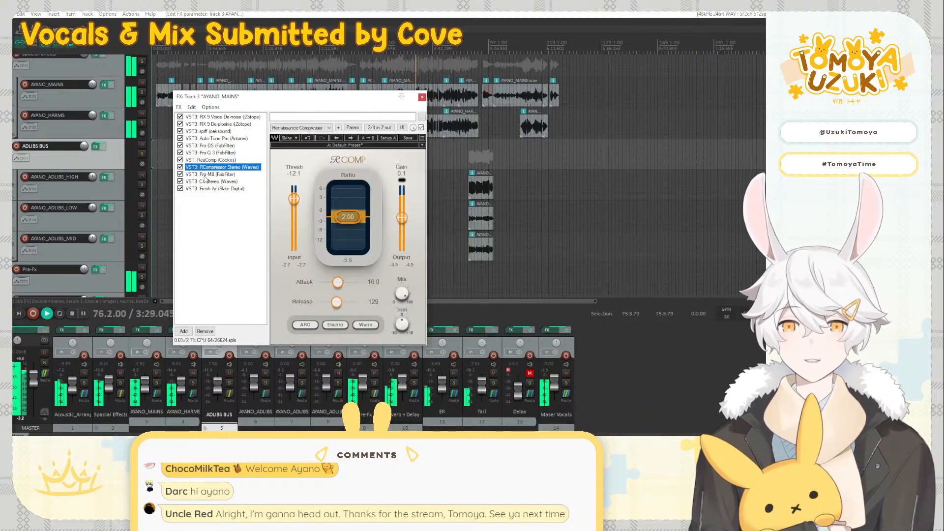
click(201, 174)
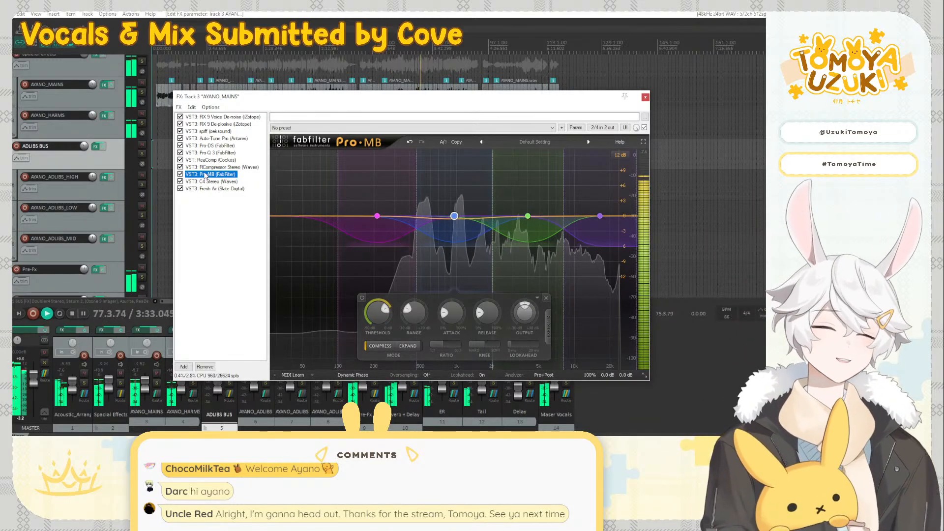
click(217, 182)
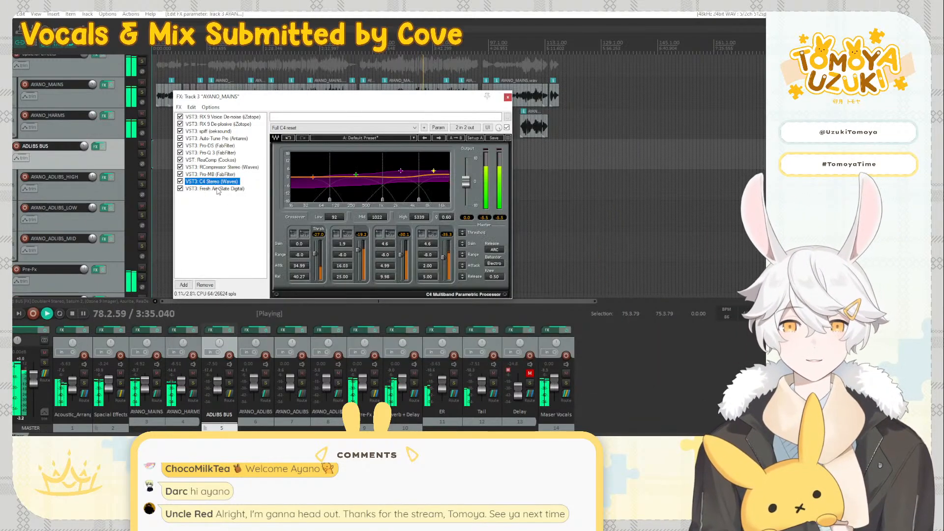
click(221, 189)
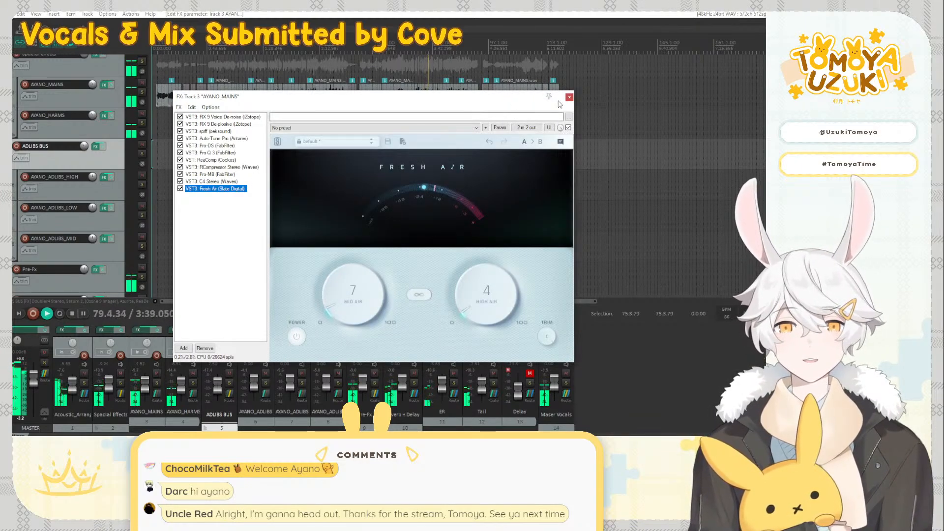
click(569, 98)
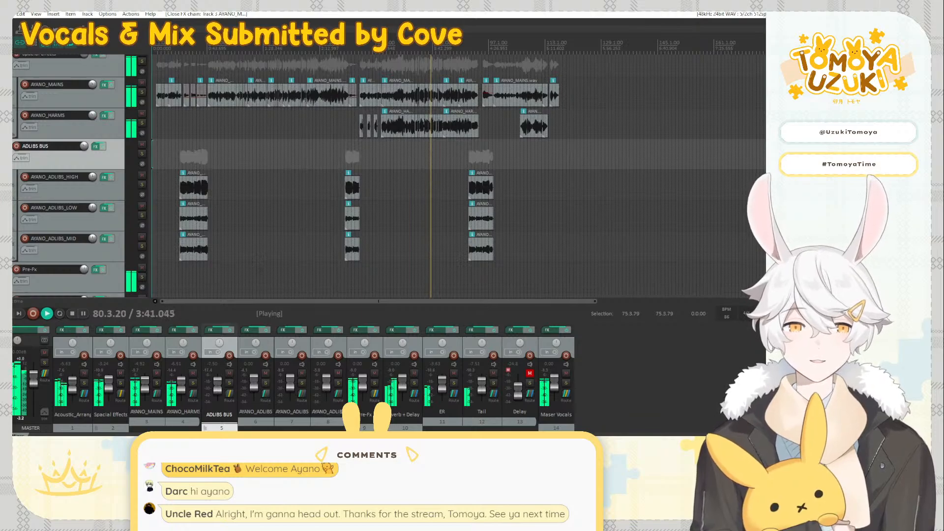
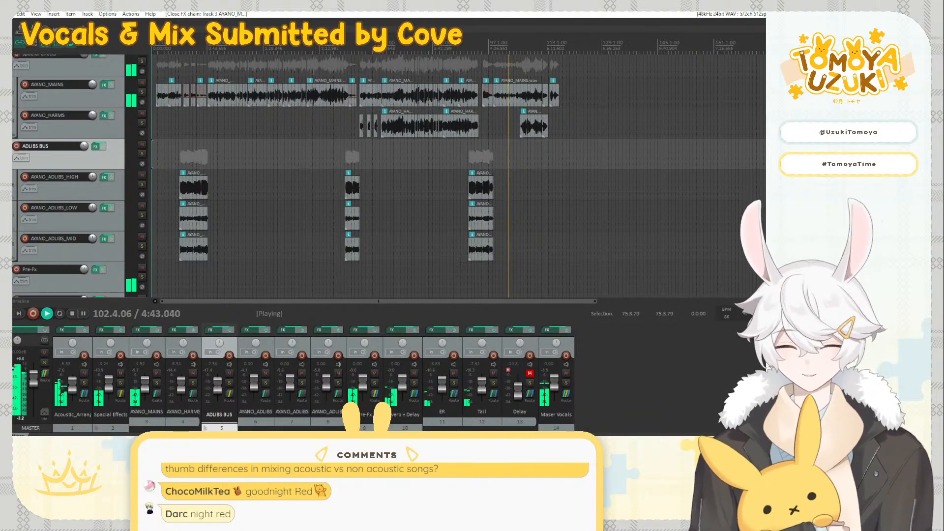
Hide the mixer and append the Waves RDeEsser Stereo to the AYANO_HARMS effects chain
key(ctrl+m)
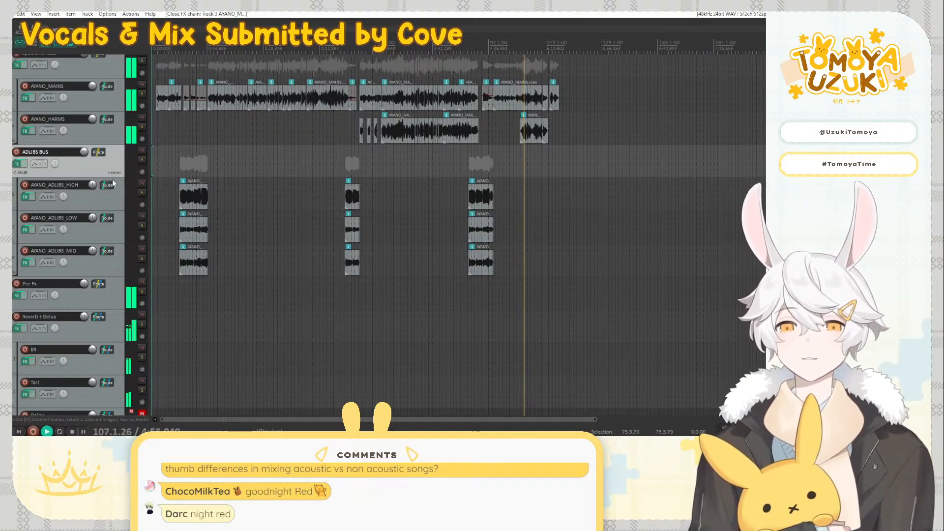
scroll(136, 177, up, 1)
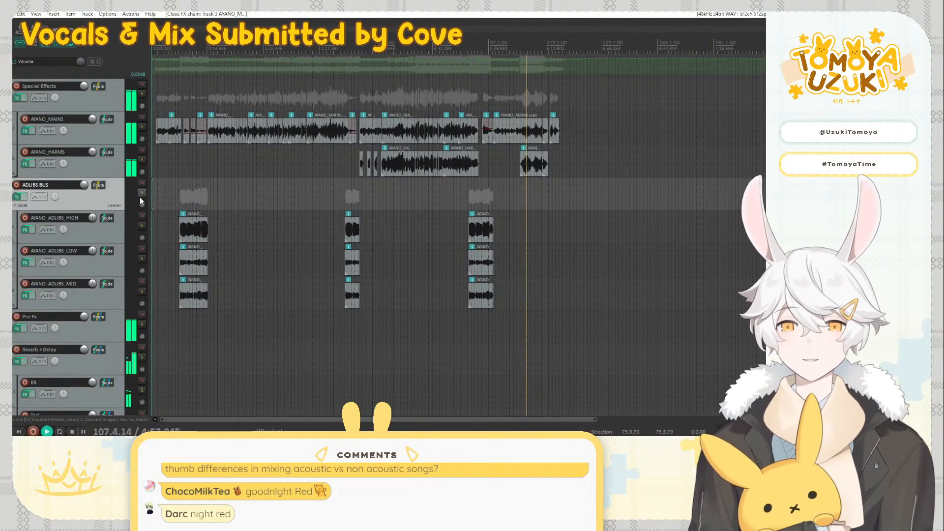
scroll(128, 198, up, 1)
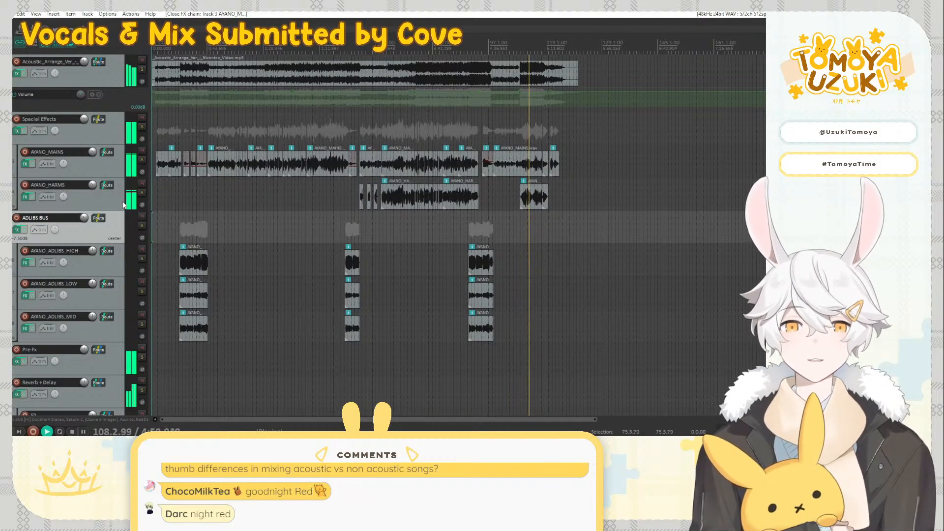
click(25, 197)
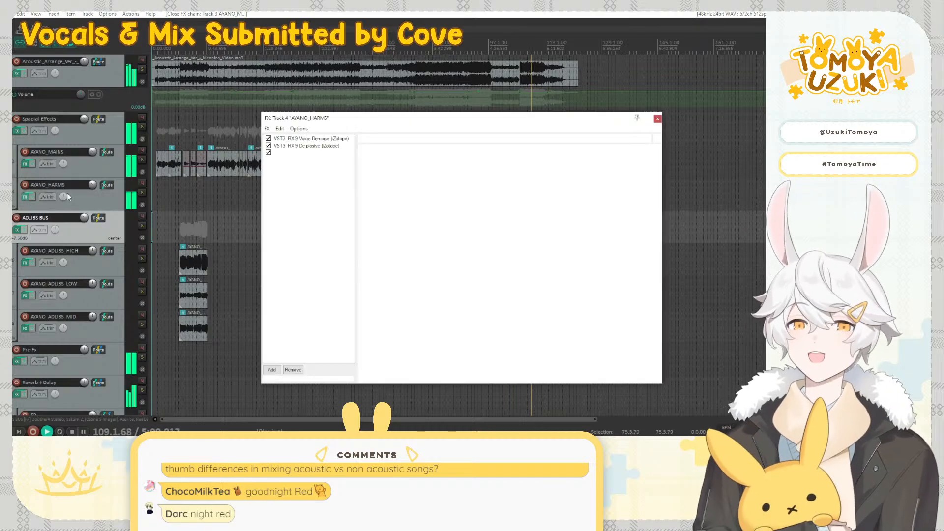
double_click(328, 295)
text(deess)
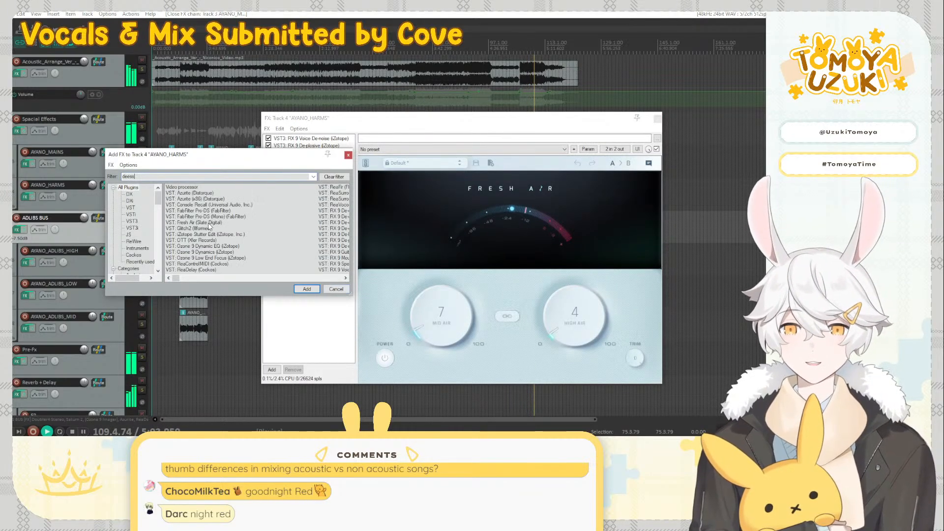
click(203, 205)
double_click(203, 205)
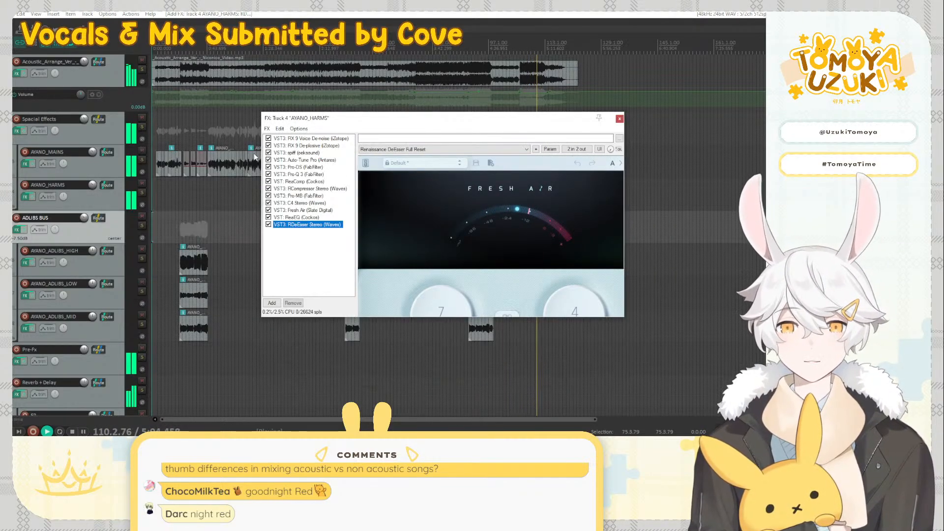
Replace the RDeEsser on AYANO_HARMS with the Waves DeEsser Stereo and lower its threshold
double_click(308, 224)
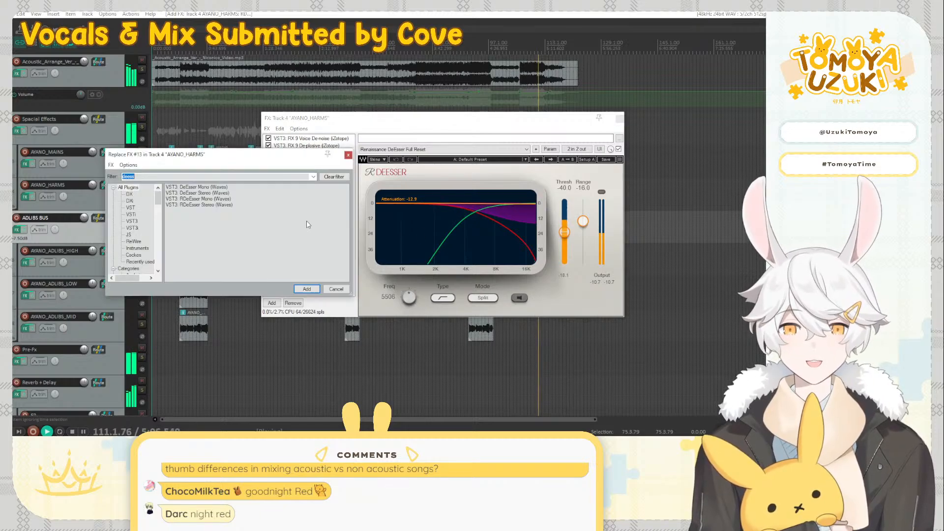
click(197, 193)
double_click(196, 192)
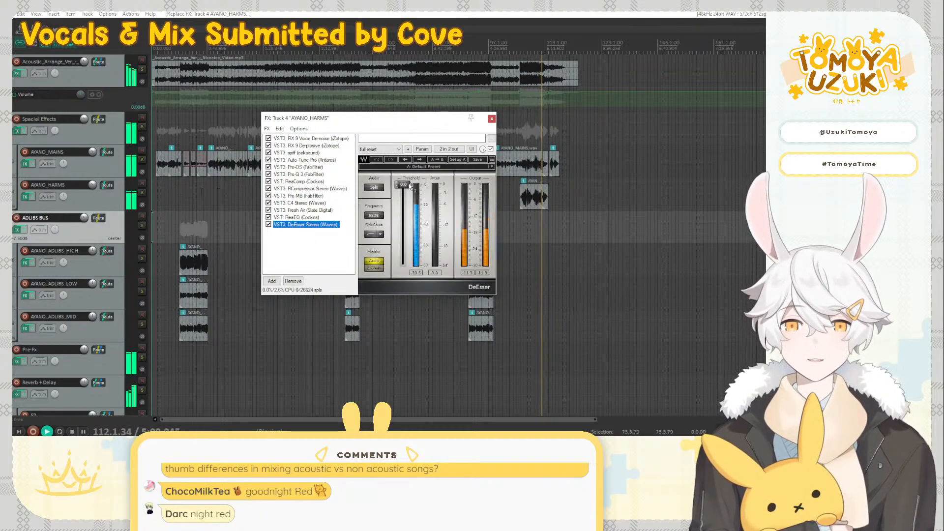
drag(403, 184, 411, 220)
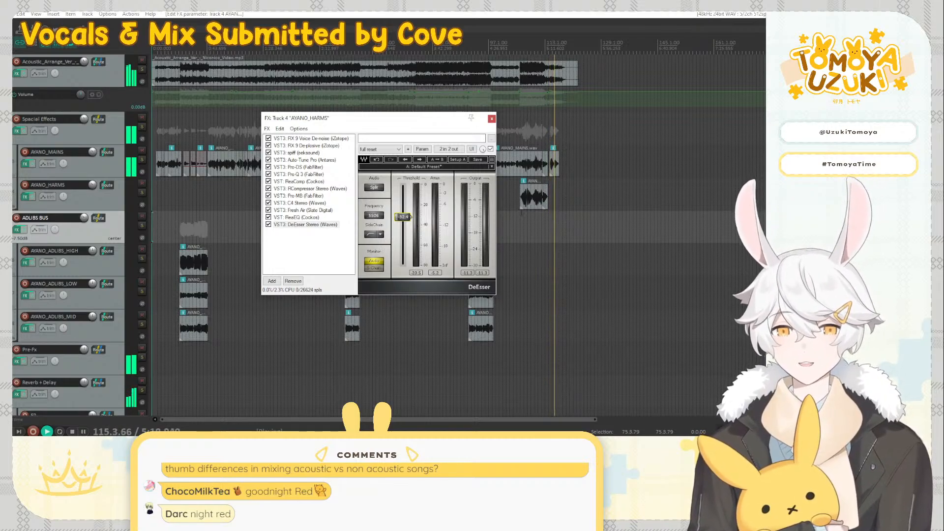
Replay the last harmony section to check the de-essing, closing the AYANO_HARMS effects window and stopping playback
click(522, 213)
click(521, 213)
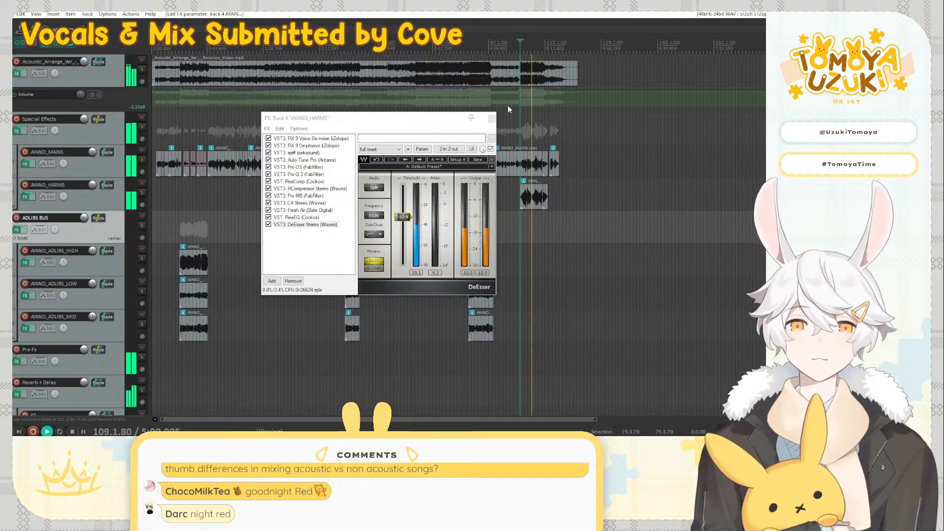
click(491, 118)
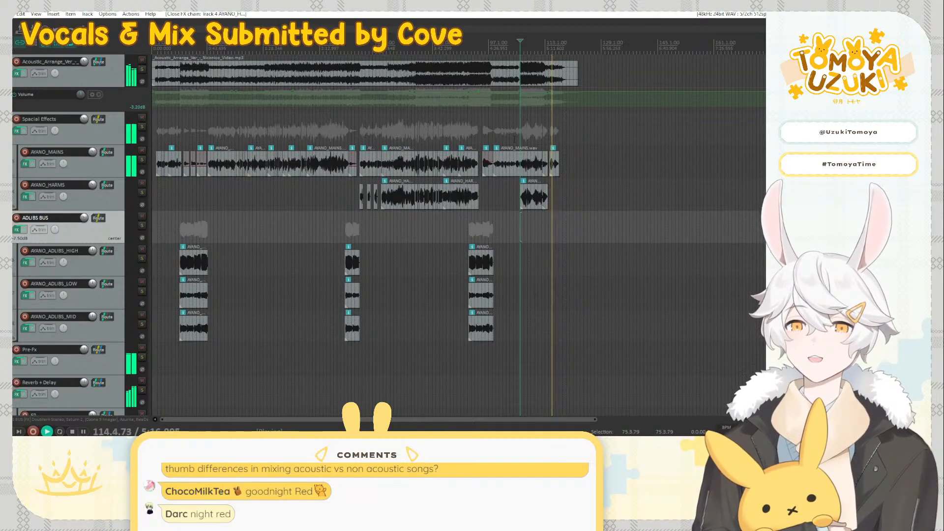
key(space)
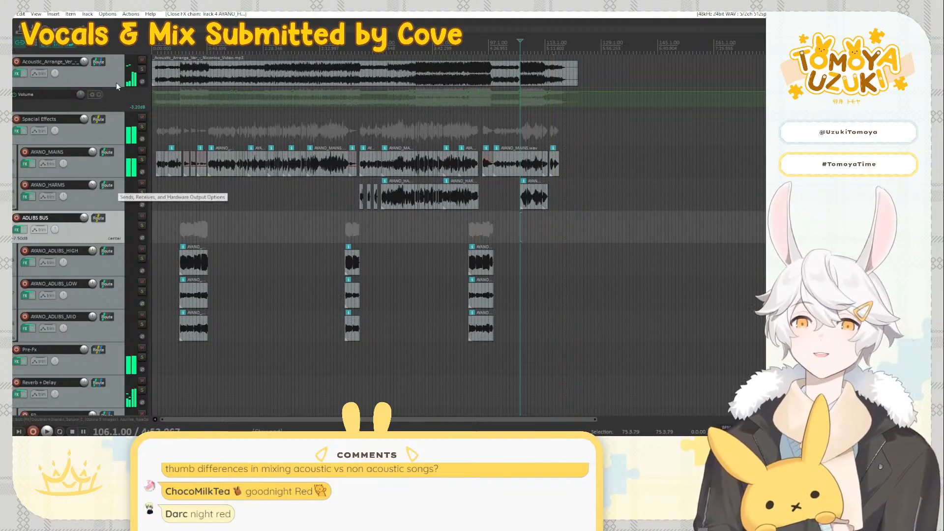
Add sends from the acoustic arrangement track to the ER and Tail reverb tracks, each at -10 dB
click(98, 62)
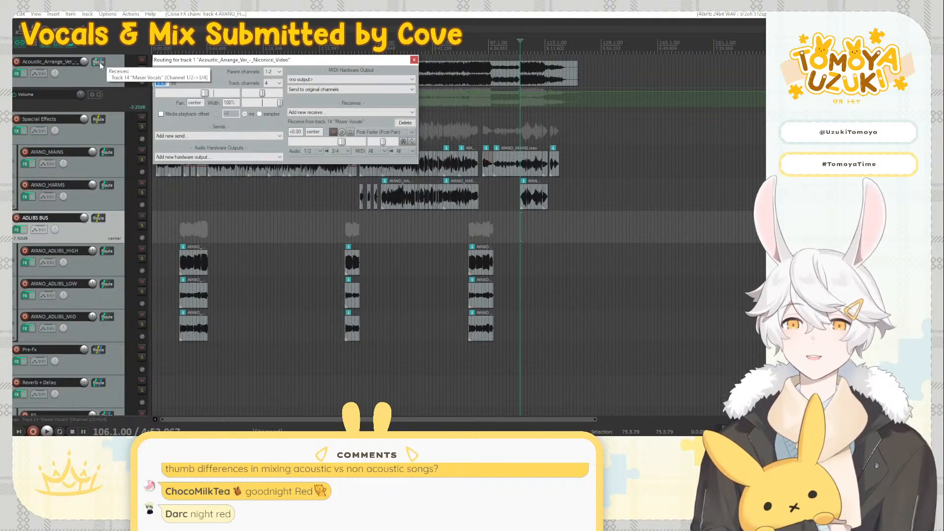
click(190, 136)
click(167, 198)
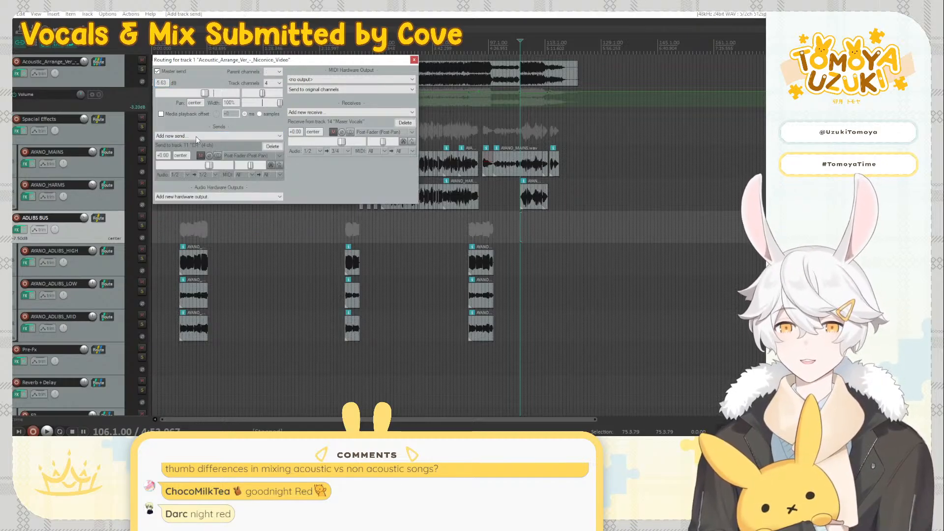
click(172, 137)
click(167, 203)
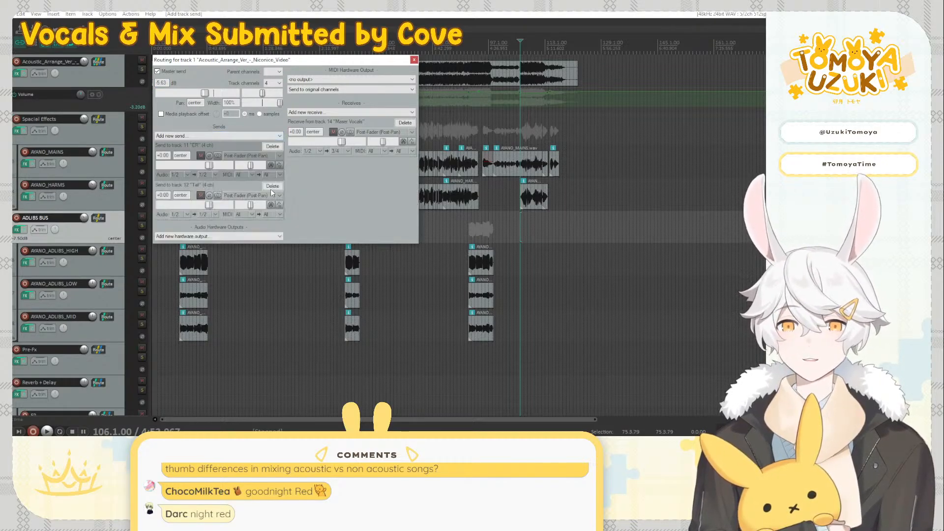
drag(207, 165, 201, 168)
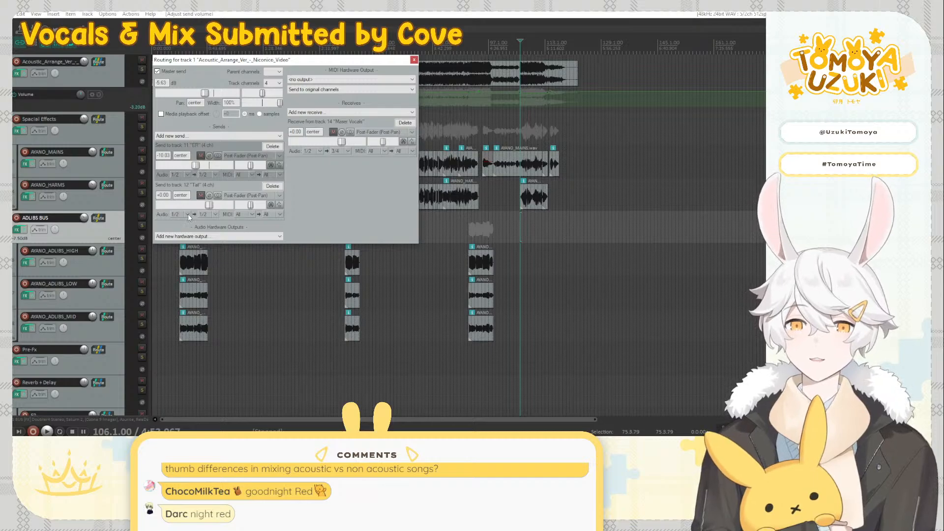
drag(189, 204, 194, 205)
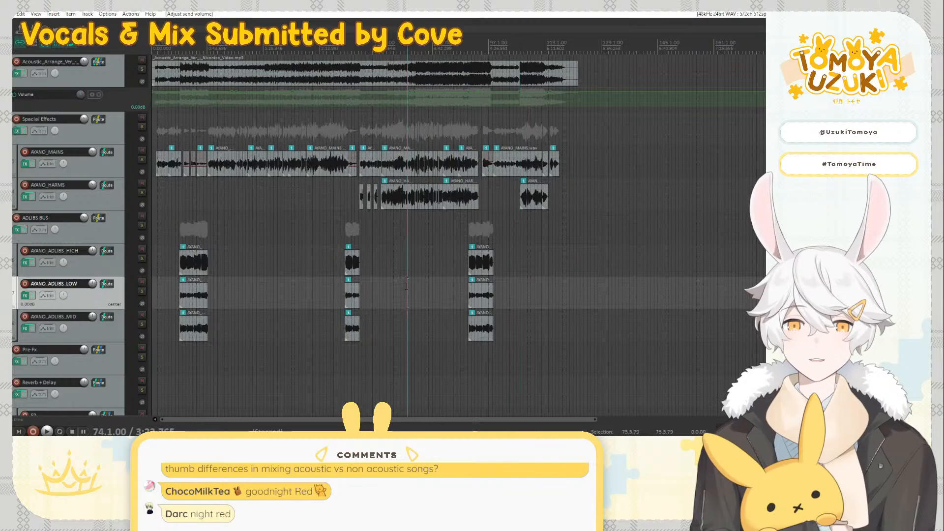
During playback, readjust the acoustic arrangement's reverb sends, setting Tail to -16.88 dB and ER to -6.72 dB
key(space)
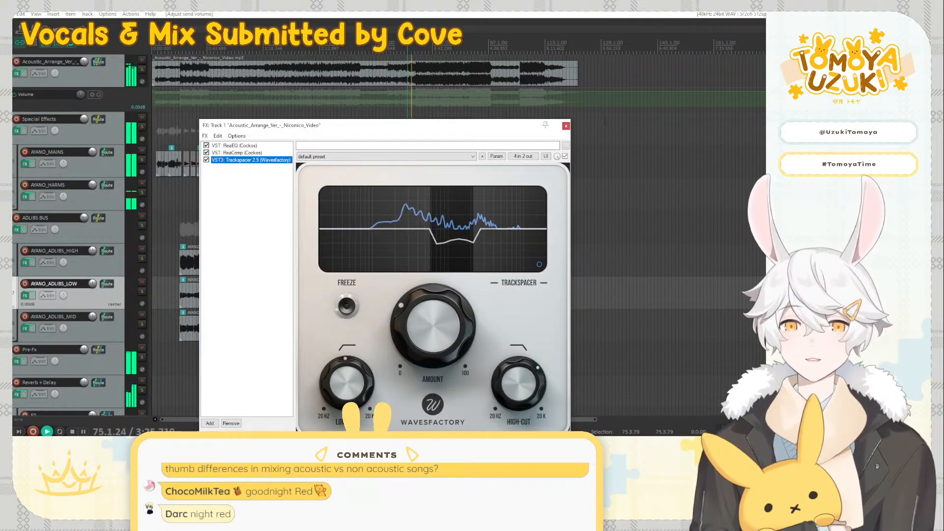
click(564, 124)
click(100, 62)
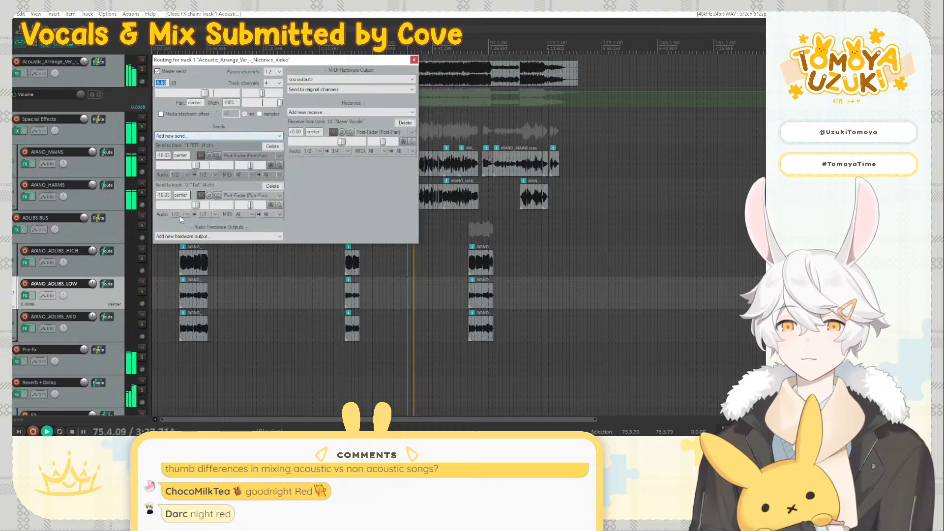
double_click(196, 205)
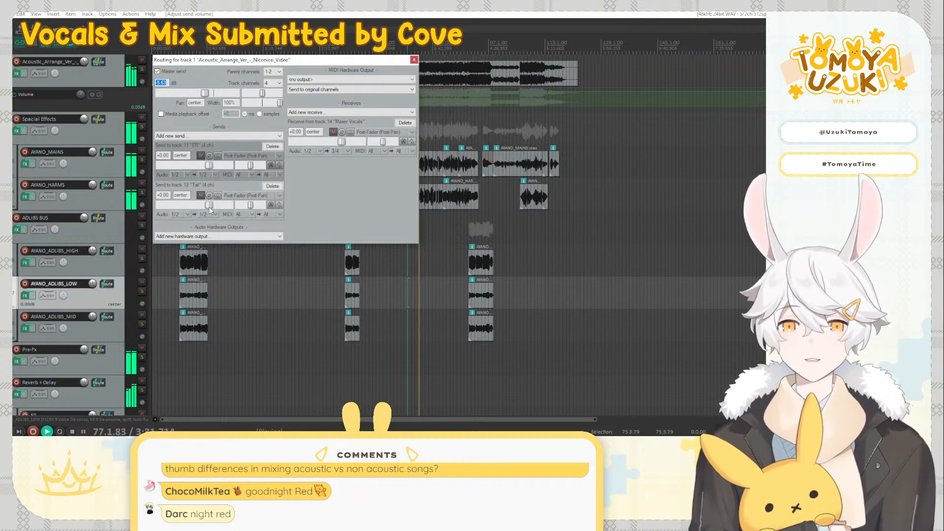
drag(209, 206, 187, 207)
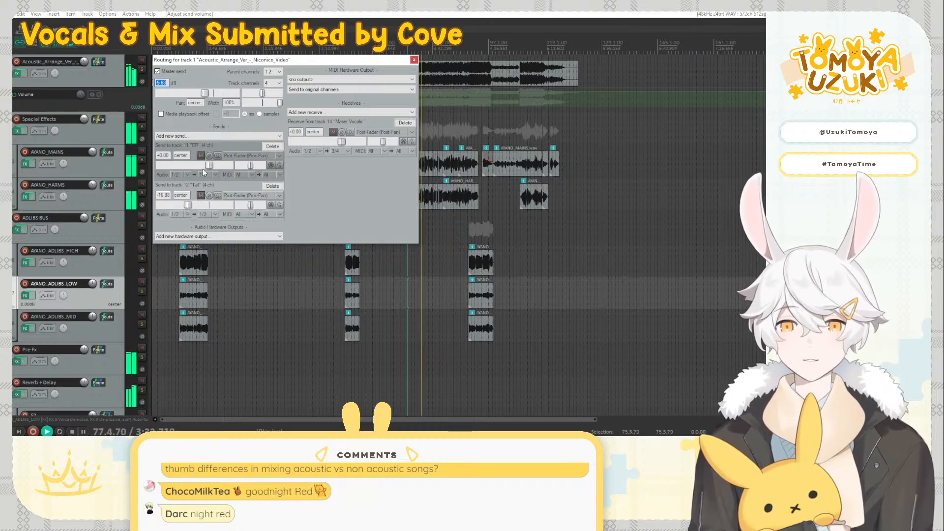
mouse_move(208, 165)
mouse_down()
mouse_move(195, 167)
mouse_move(255, 169)
mouse_move(193, 166)
mouse_move(201, 169)
mouse_up()
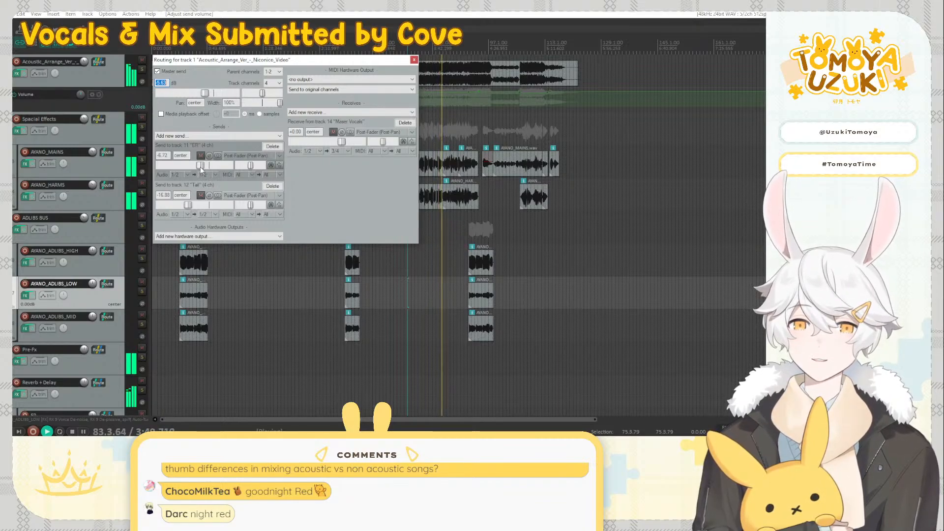
During playback, set the acoustic arrangement's Tail send to -16.07 dB and ER send to -11.88 dB, briefly muting the ER send
mouse_move(187, 205)
mouse_down()
mouse_move(228, 205)
mouse_move(189, 204)
mouse_up()
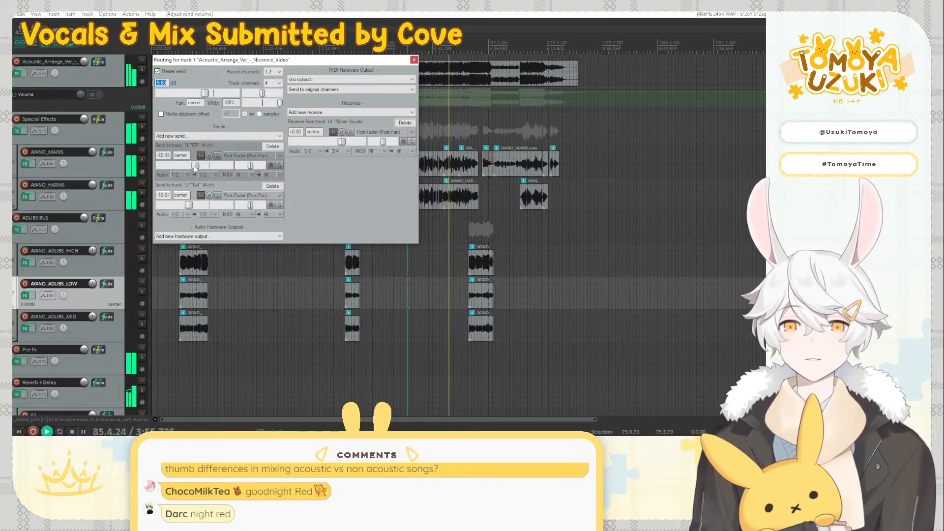
drag(201, 165, 193, 170)
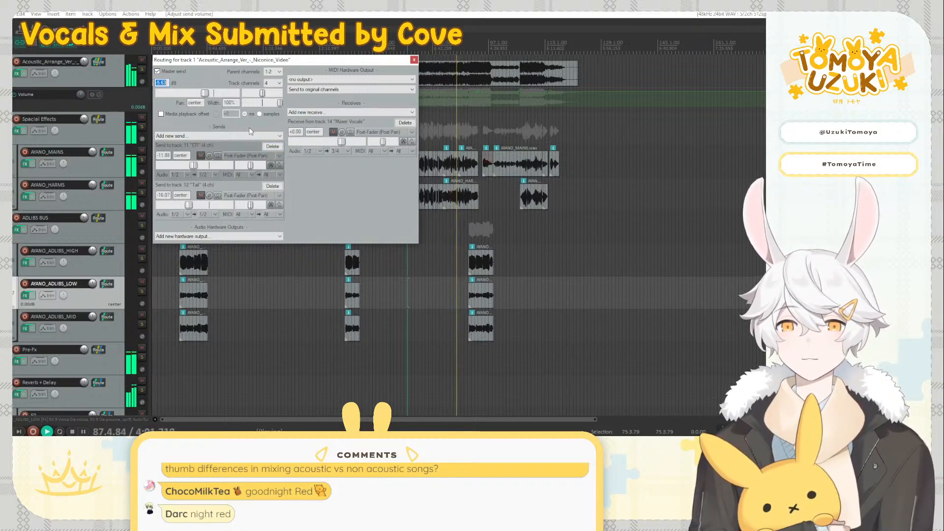
click(200, 155)
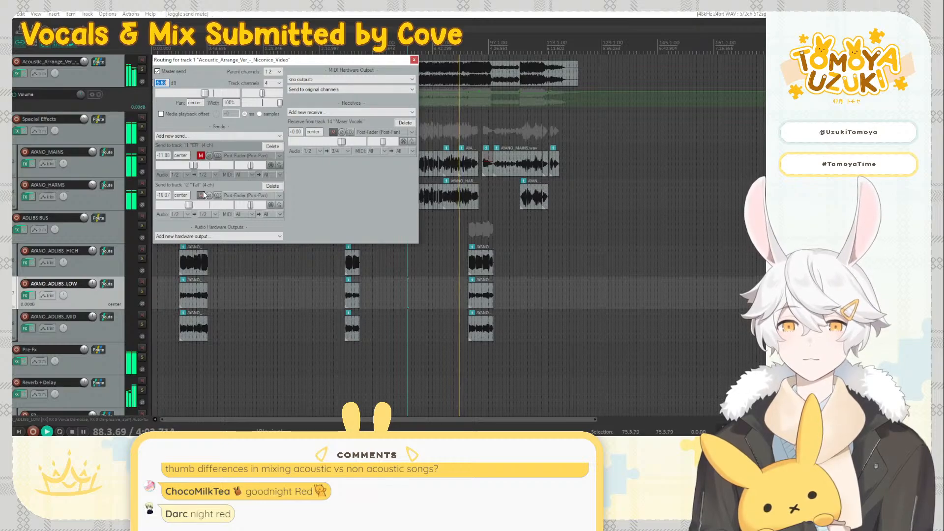
click(200, 156)
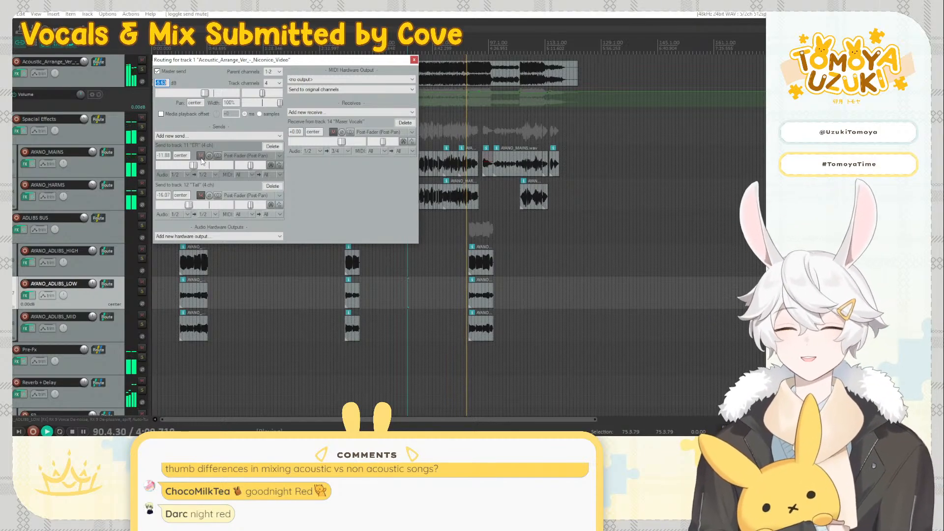
Try stronger arrangement reverb sends, ER at -4.92 dB and Tail at -7.35 dB, comparing the sound with both muted and unmuted
drag(193, 165, 203, 172)
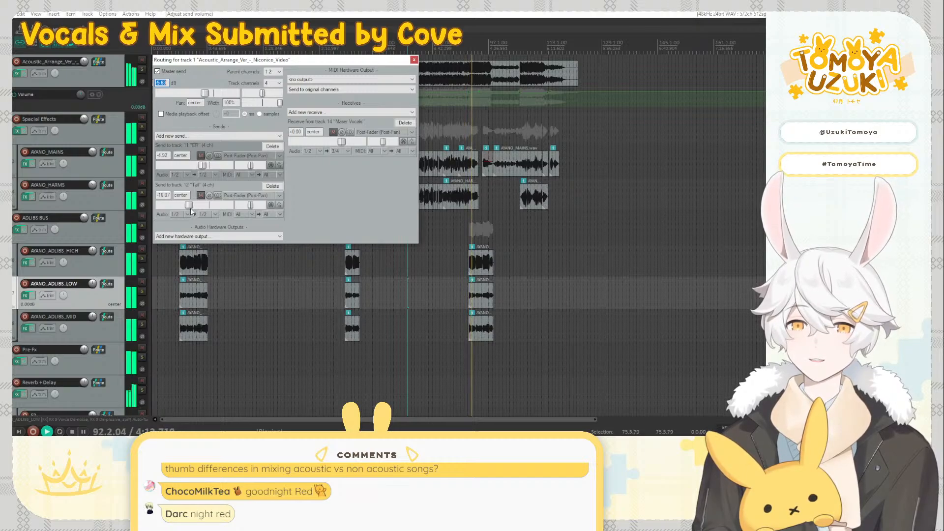
drag(191, 211, 199, 204)
click(200, 195)
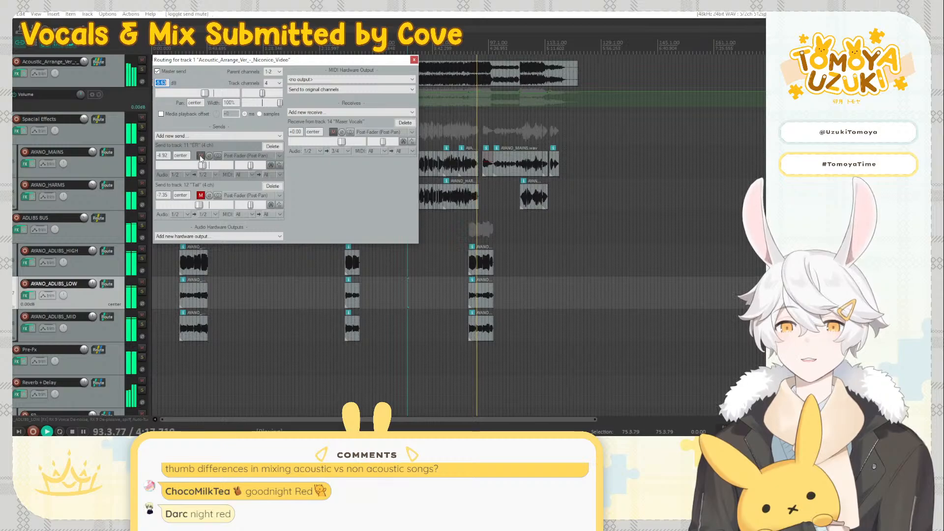
click(200, 155)
click(201, 156)
click(201, 195)
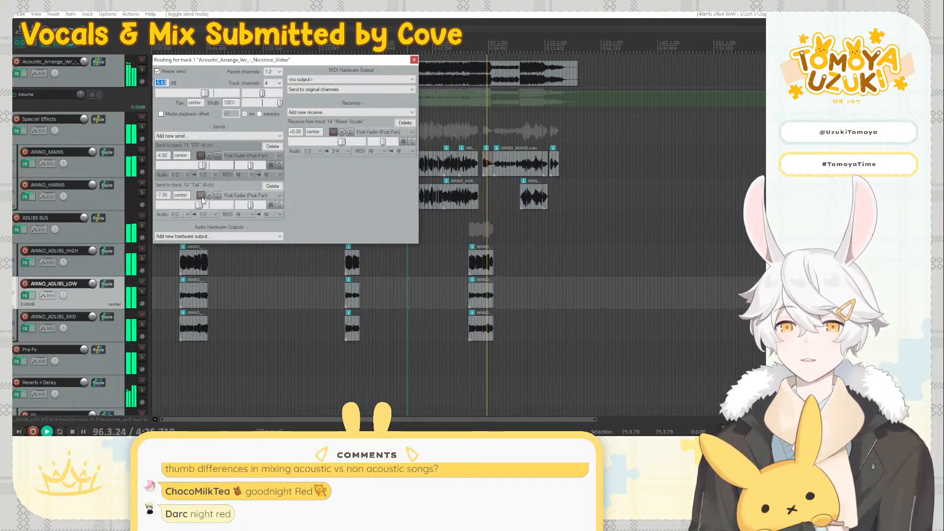
Lower the arrangement's reverb sends, setting ER to -11.35 dB and Tail to -14.51 dB
drag(202, 165, 197, 165)
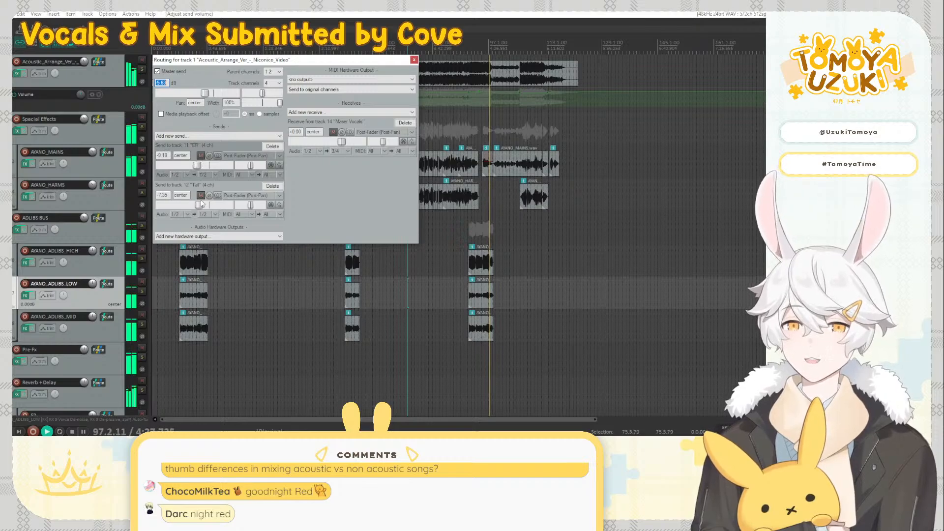
drag(201, 204, 192, 205)
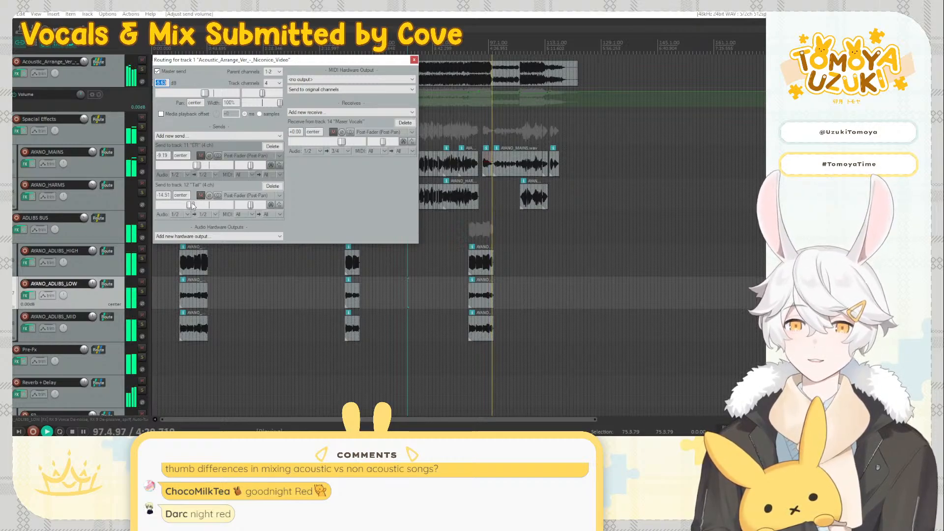
drag(197, 166, 195, 169)
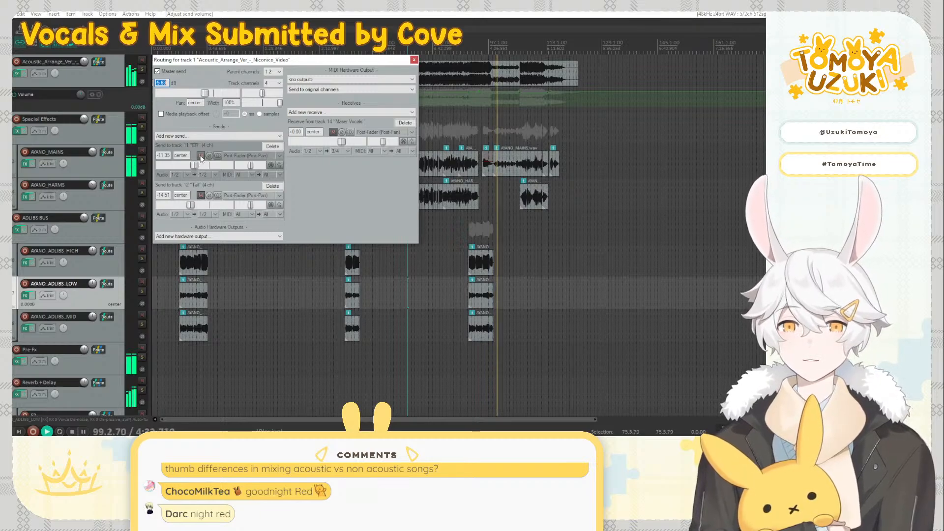
Mute and unmute the arrangement's ER and Tail sends repeatedly during playback to compare the track with and without reverb
click(201, 156)
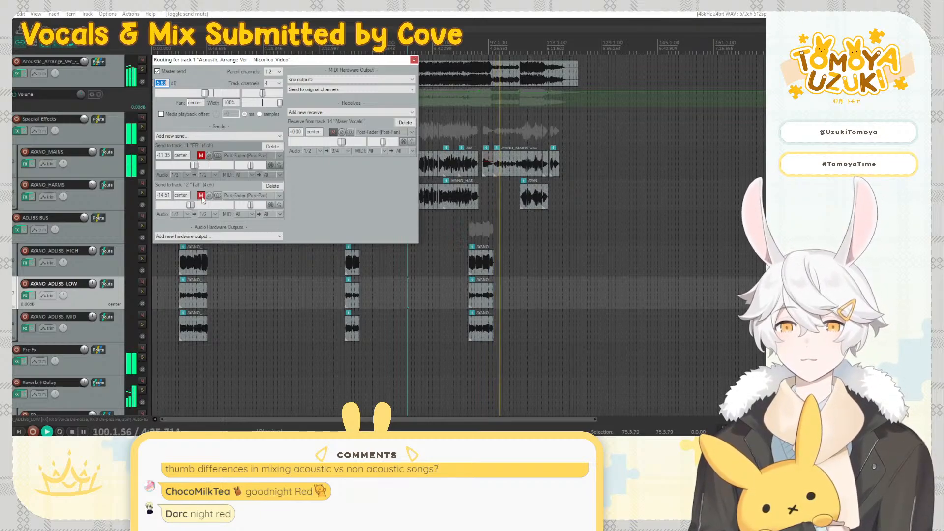
click(200, 195)
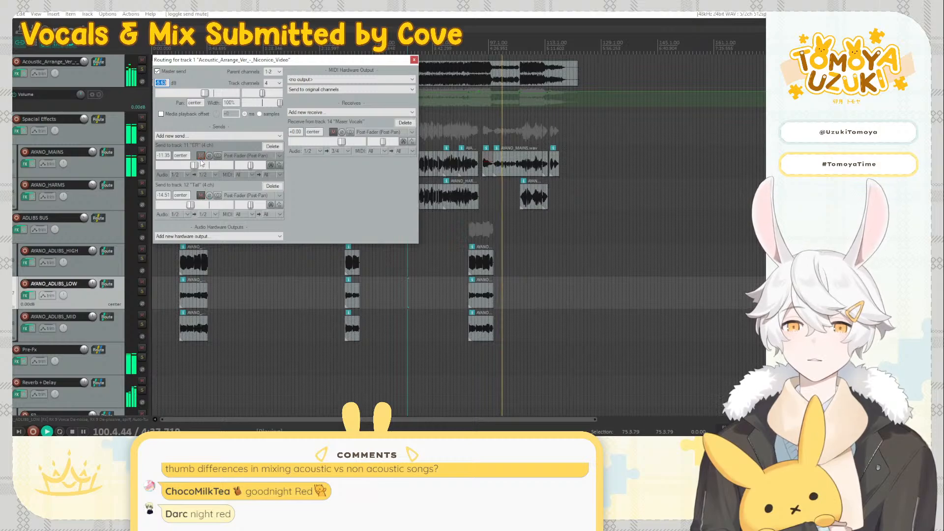
click(200, 156)
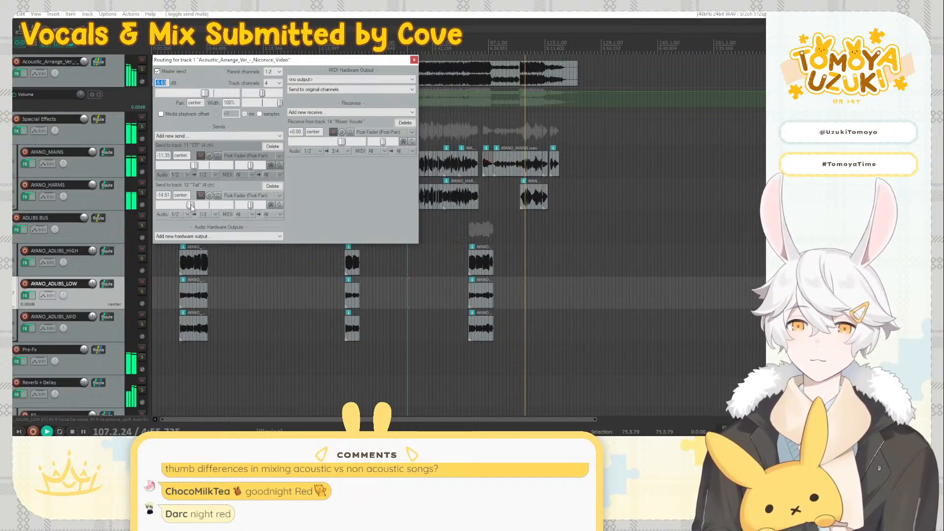
click(200, 195)
click(201, 155)
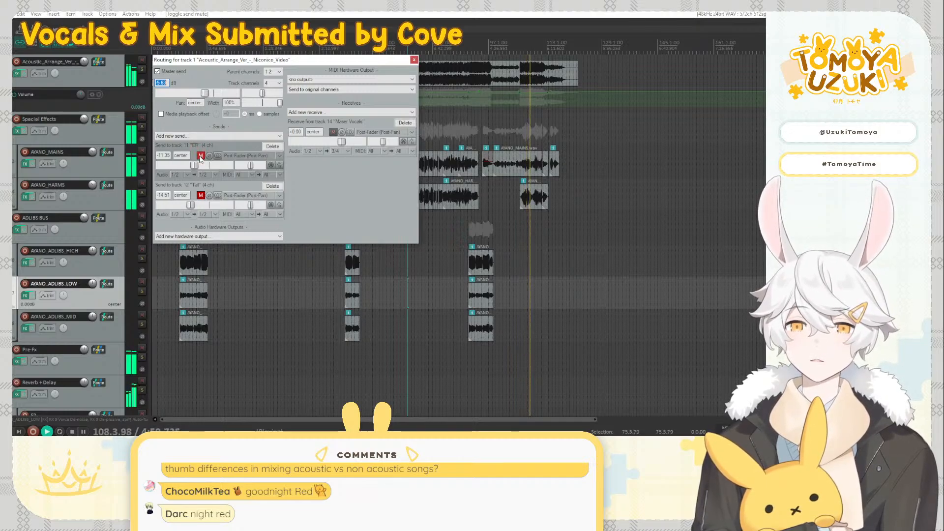
click(201, 155)
click(200, 195)
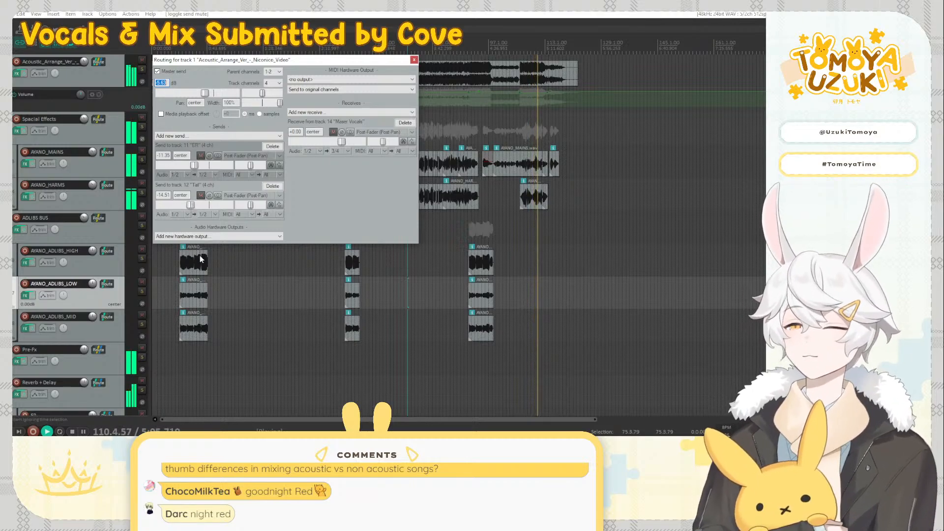
Set the acoustic arrangement's ER send to -14.77 dB and Tail send to -17.01 dB, close its routing window and stop playback
click(414, 59)
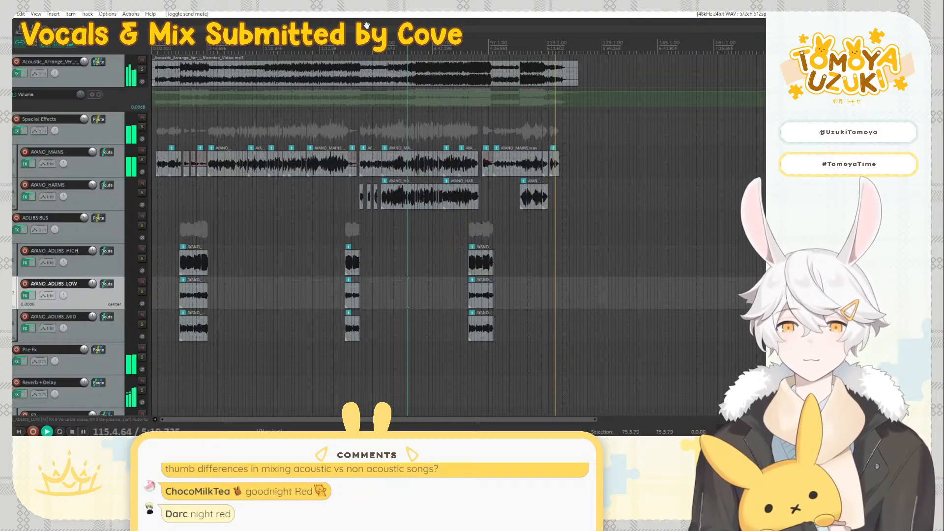
click(96, 62)
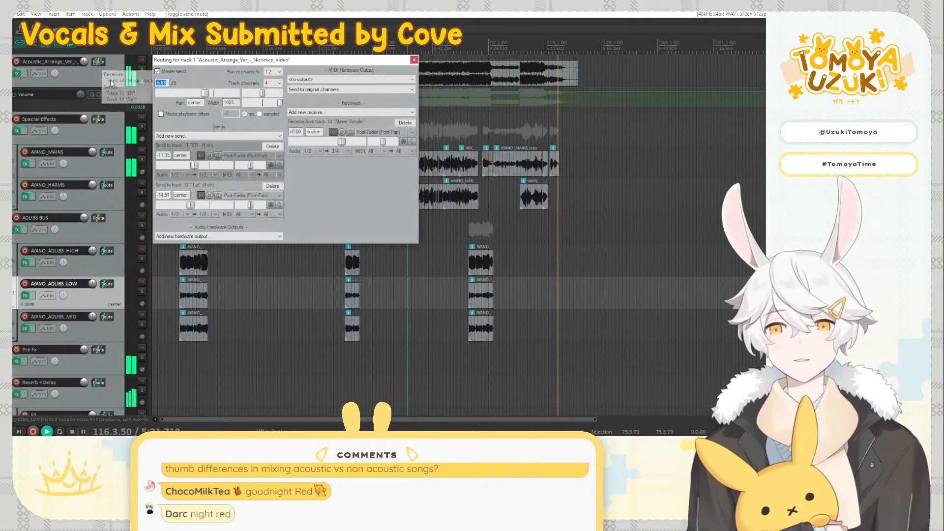
drag(194, 167, 190, 167)
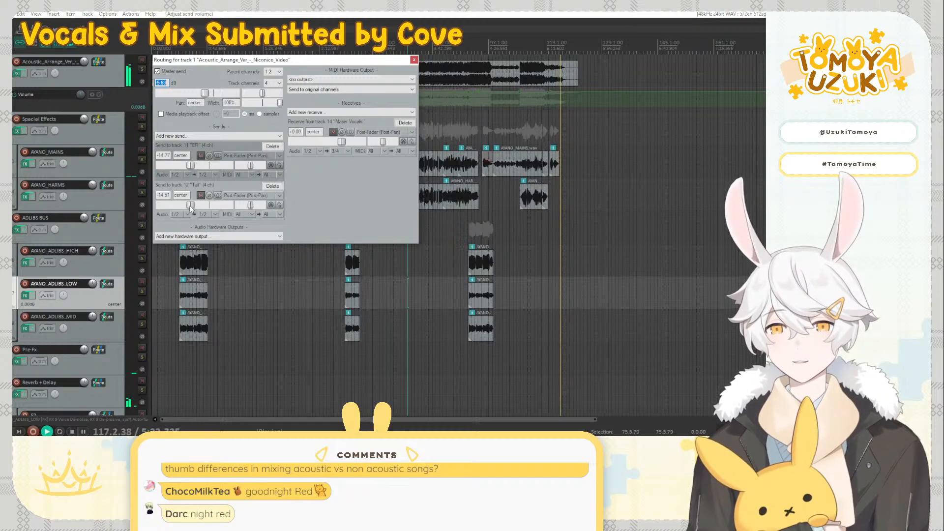
drag(190, 205, 187, 205)
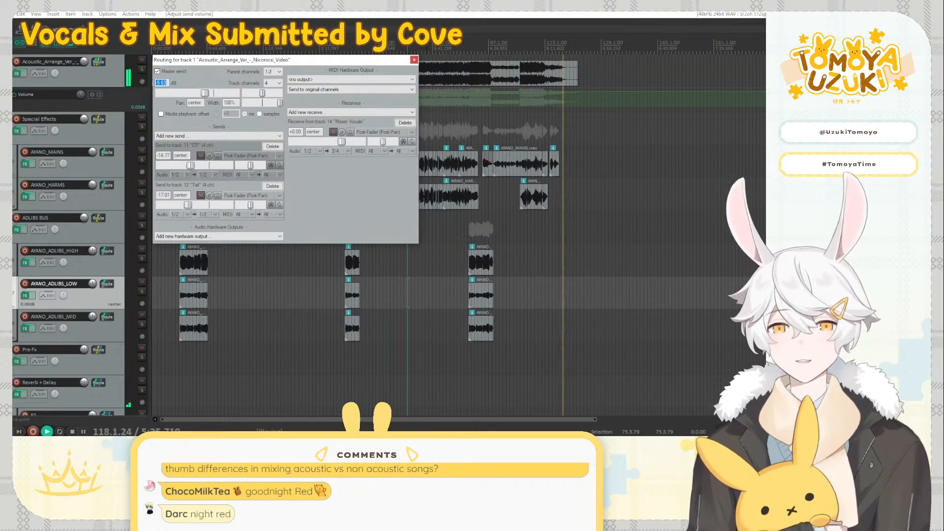
click(415, 60)
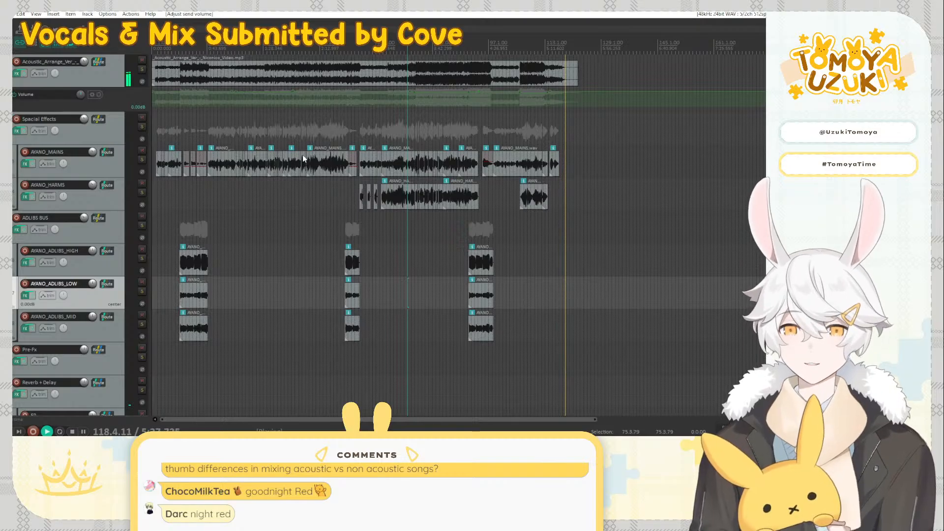
key(space)
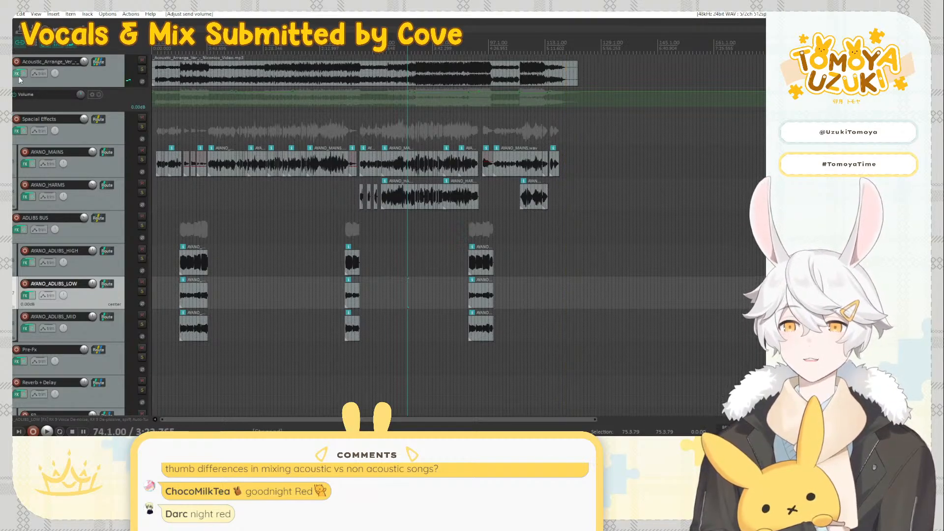
Bypass Trackspacer on the acoustic arrangement, mute its ER and Tail sends, and close both windows
click(17, 73)
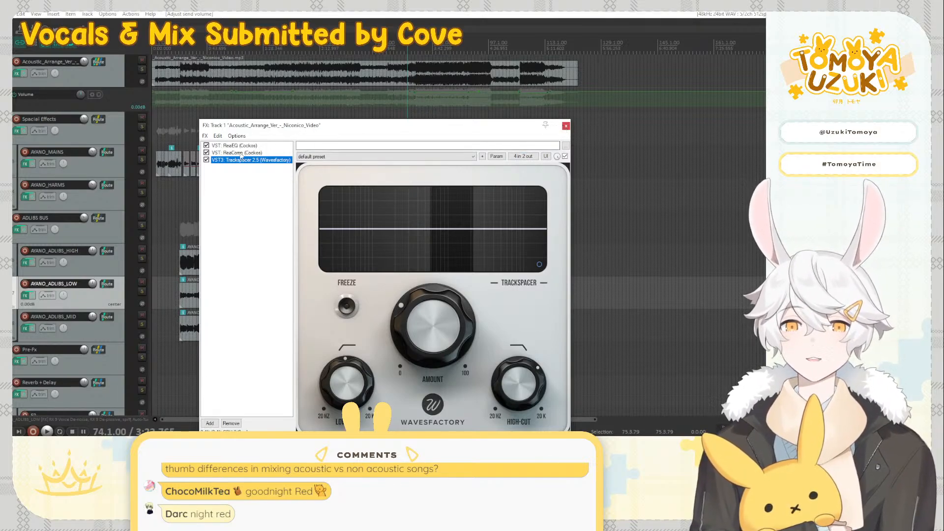
click(98, 63)
click(200, 156)
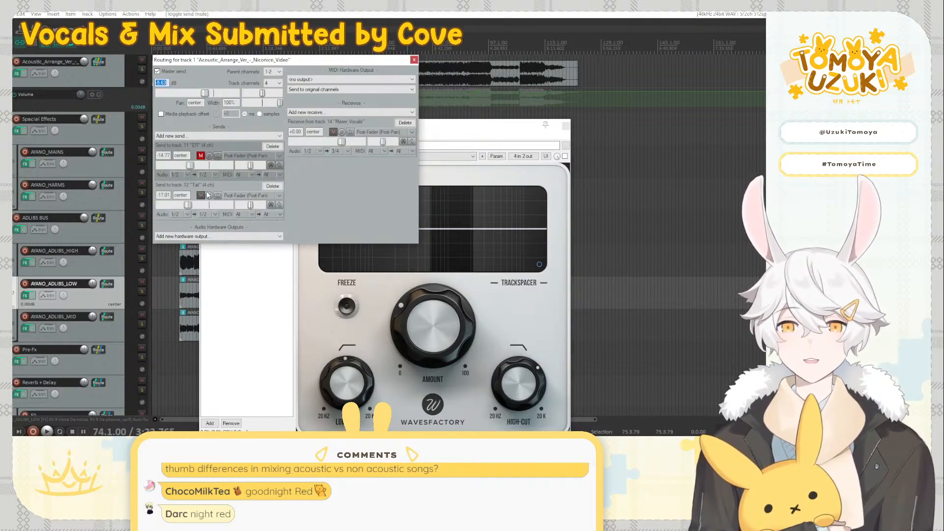
click(201, 195)
click(566, 126)
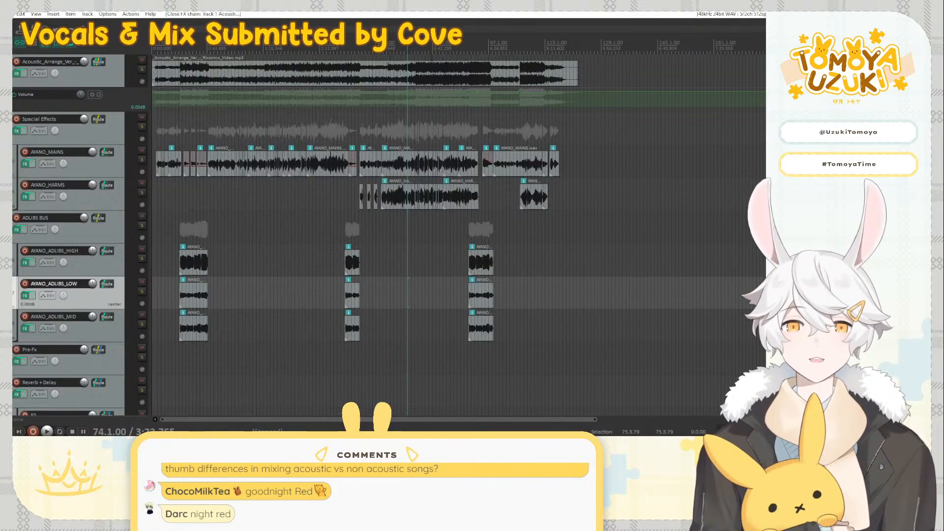
Bypass the effects on the Special Effects, ADLIBS BUS, Pre-Fx and Maser Vocals tracks, and mute the Reverb + Delay track
click(23, 131)
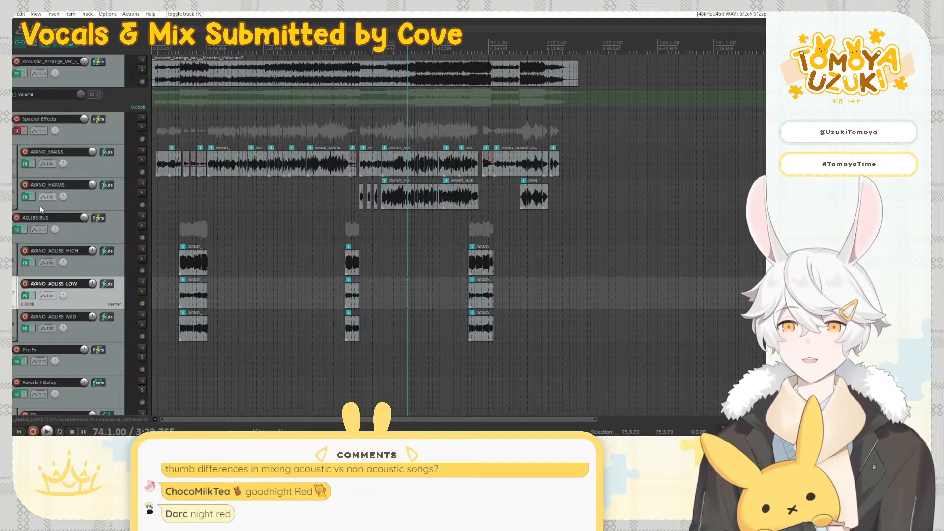
click(25, 228)
scroll(31, 366, down, 1)
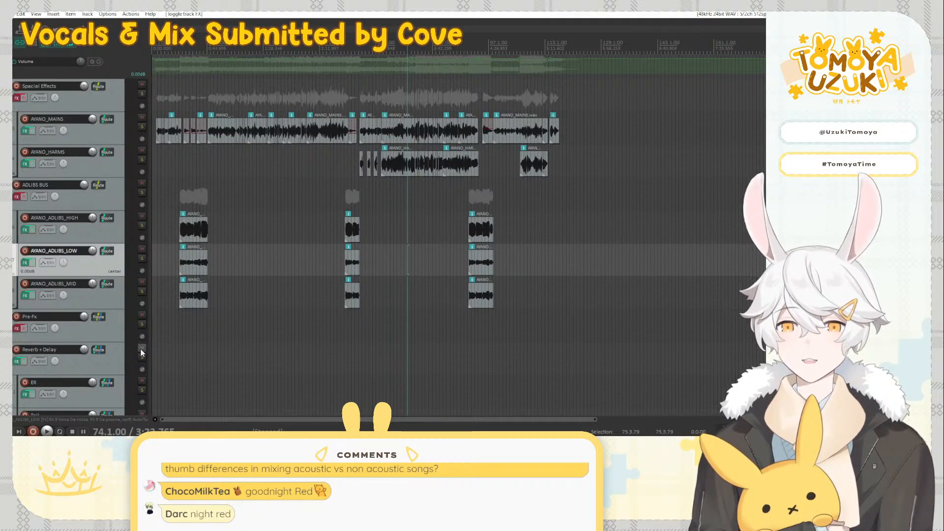
click(142, 349)
scroll(118, 329, down, 4)
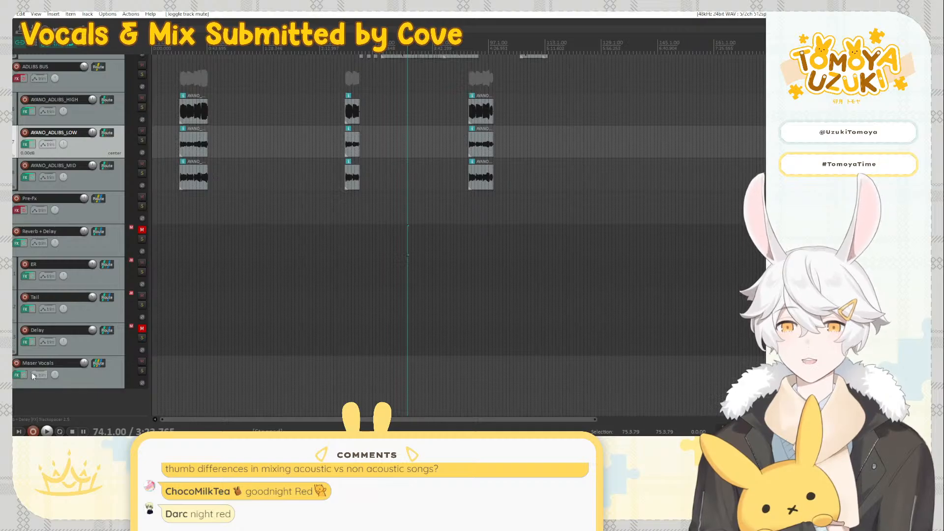
scroll(128, 324, up, 5)
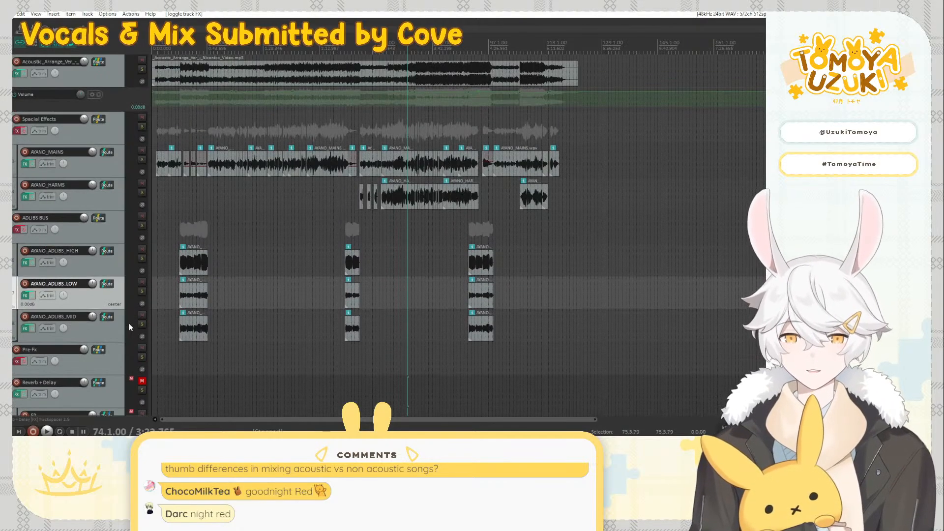
In the master track's effects chain, bypass soothe2, Ozone 9 Imager, OTT and The God Particle, then close the chain and the mixer
key(ctrl+m)
click(27, 330)
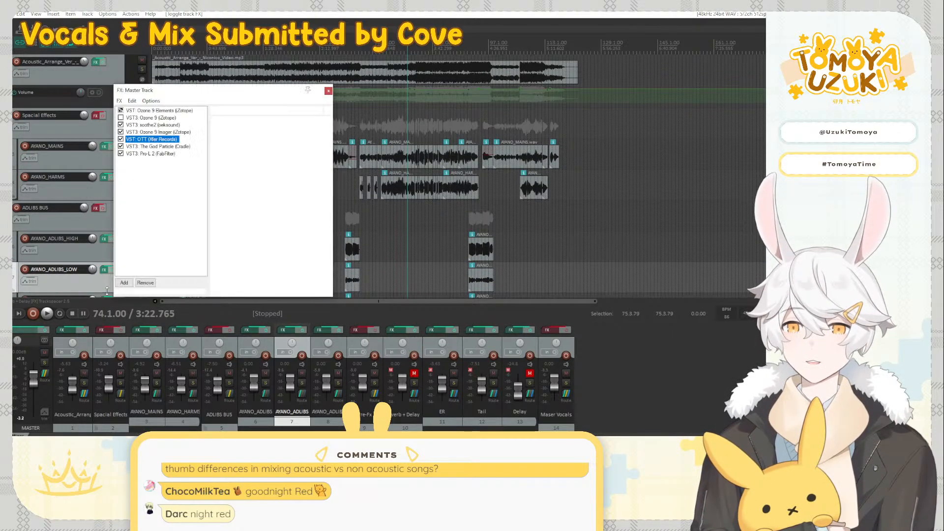
click(120, 124)
click(120, 131)
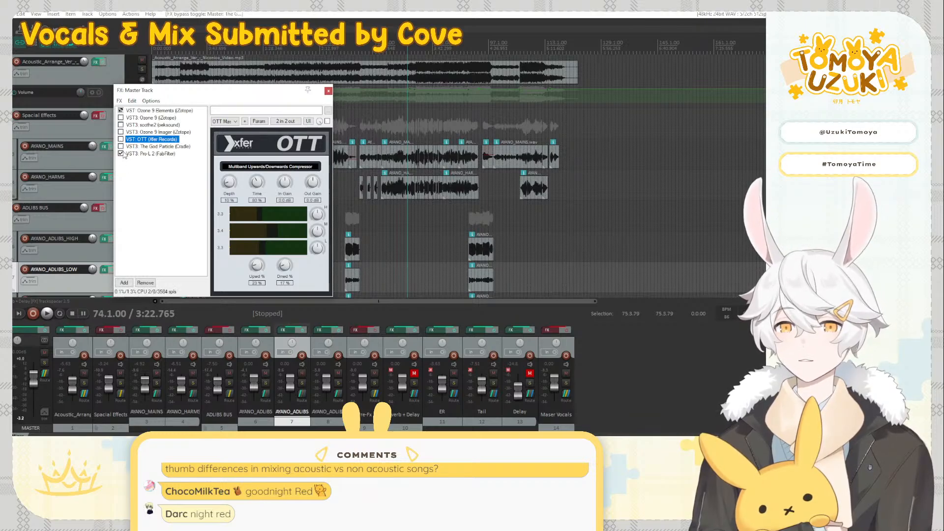
click(327, 91)
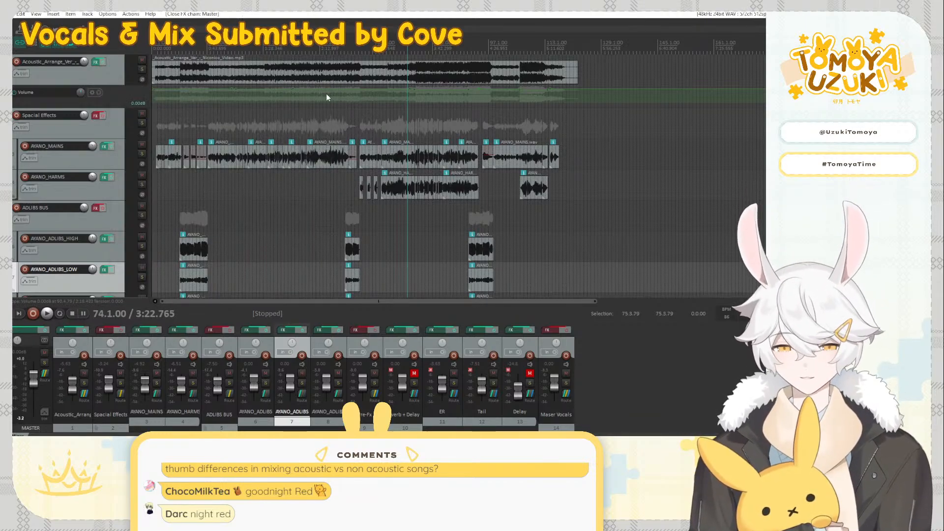
key(ctrl+m)
In the AYANO_MAINS effects chain, bypass every plugin except RX 9 Voice De-noise and ReaComp
click(25, 164)
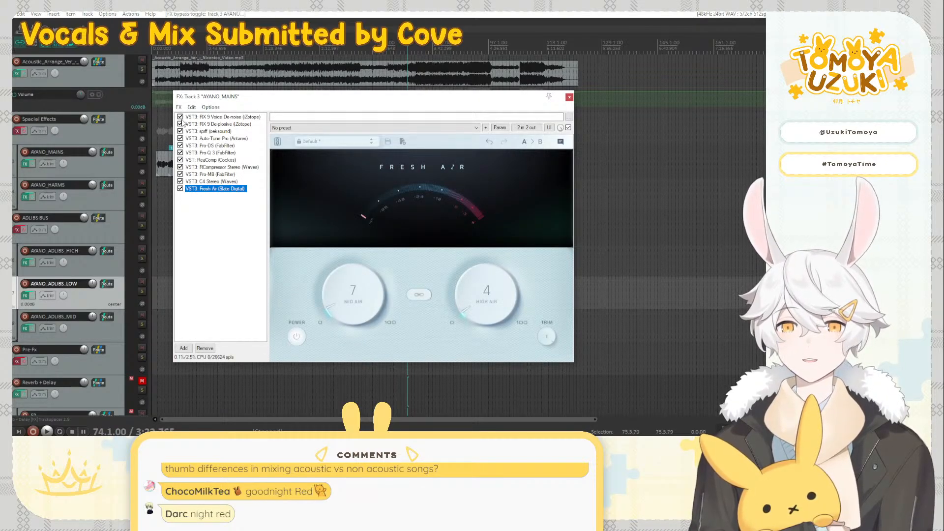
click(187, 139)
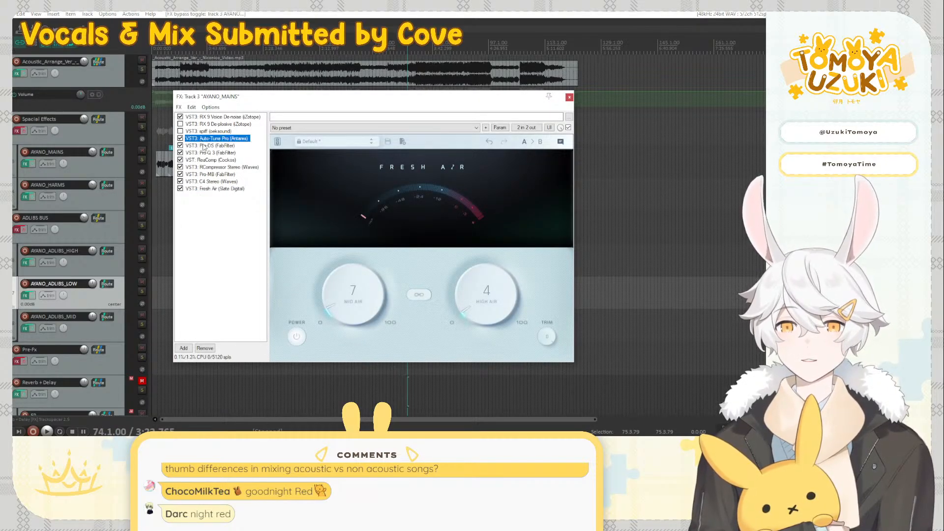
shift+click(197, 181)
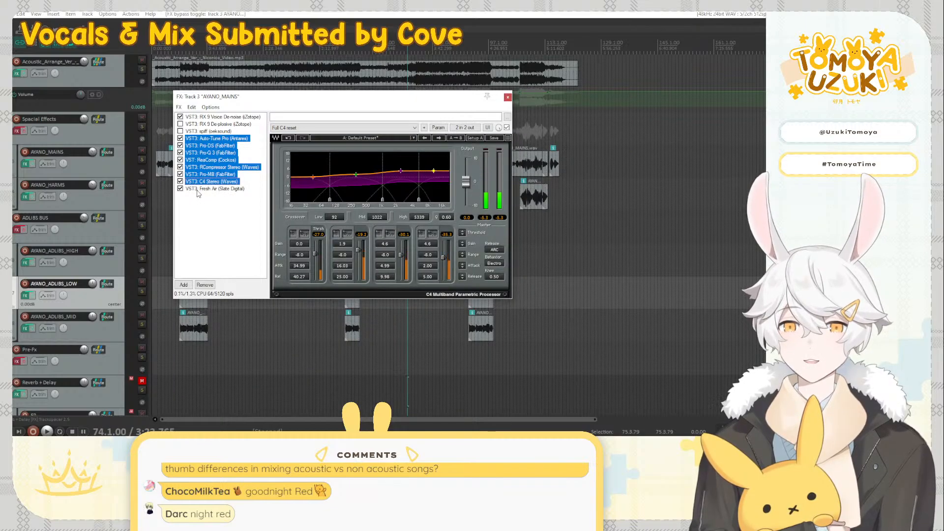
shift+click(192, 189)
click(181, 189)
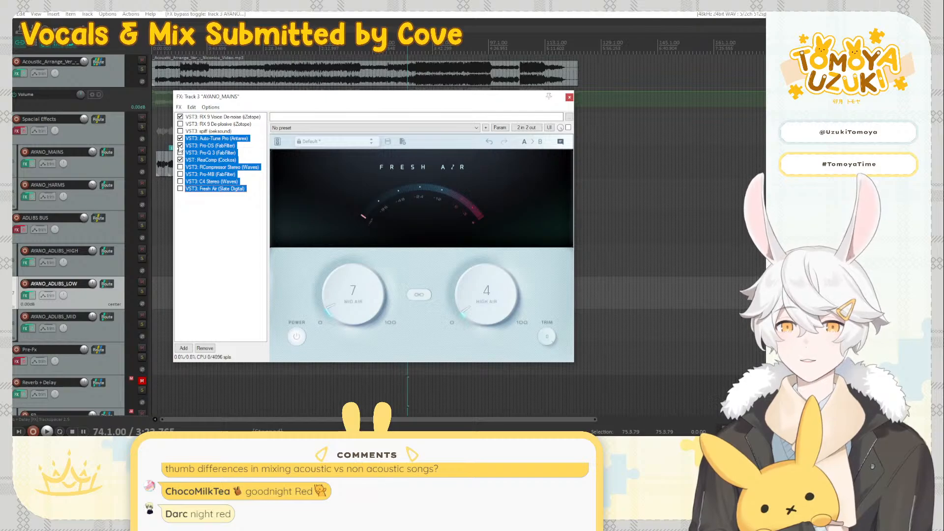
click(180, 139)
click(205, 208)
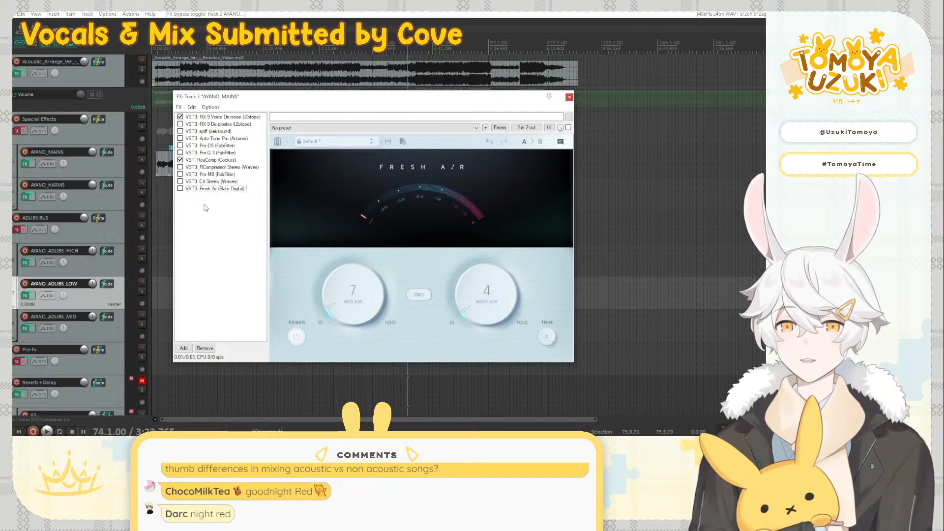
Bypass all AYANO_HARMS effects, including ReaEQ and DeEsser Stereo, leaving only RX 9 Voice De-noise and ReaComp enabled
click(26, 197)
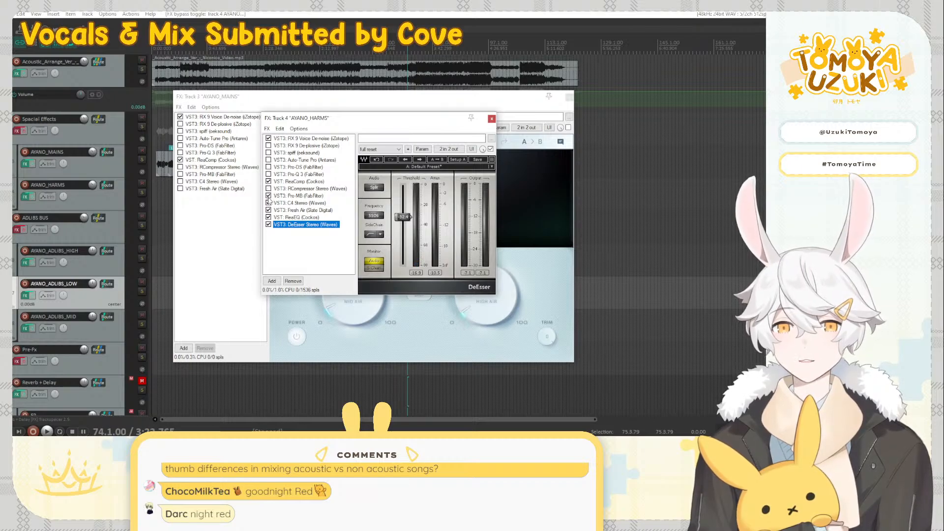
click(269, 217)
click(268, 225)
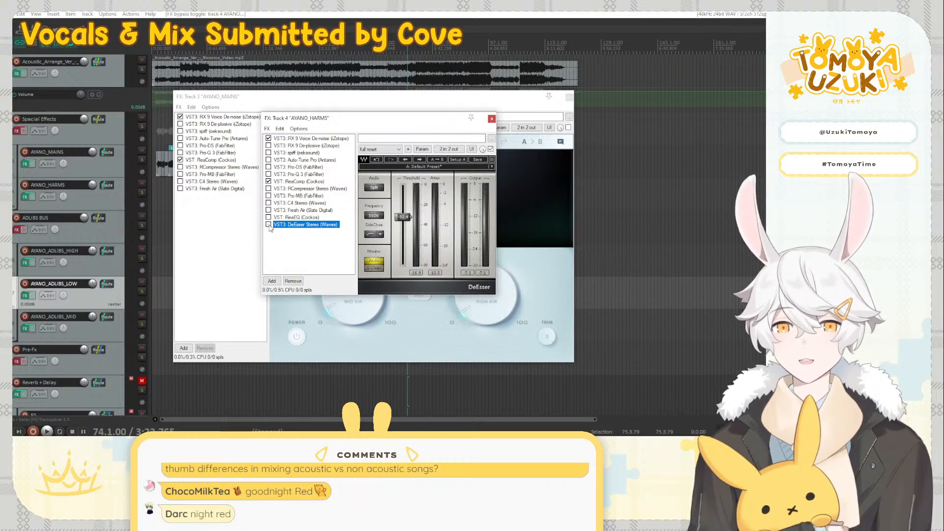
Bypass the AYANO_ADLIBS_HIGH effects, including Pro-MB, C4 Stereo and Fresh Air, except RX 9 Voice De-noise and ReaComp
click(27, 264)
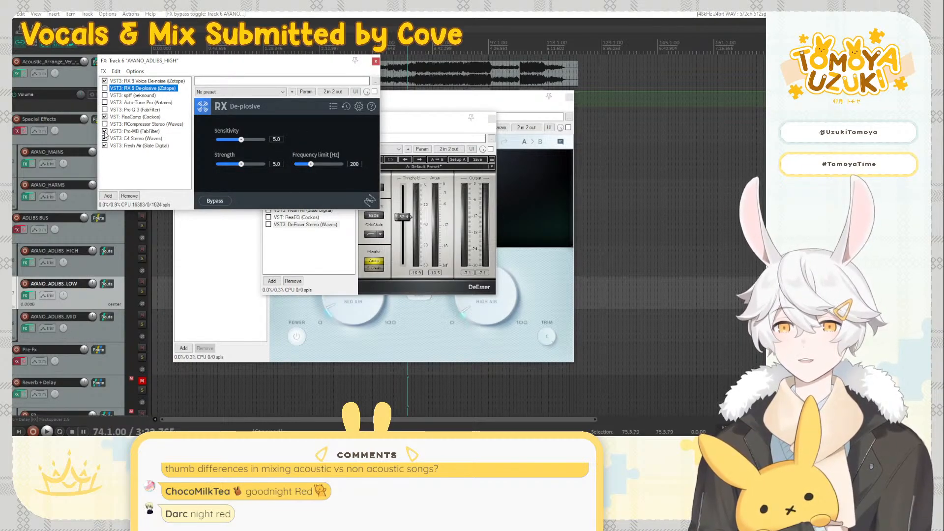
click(105, 131)
click(104, 138)
click(105, 145)
In the AYANO_ADLIBS_MID chain, bypass everything except RX 9 Voice De-noise and ReaComp, and close the chain
click(25, 328)
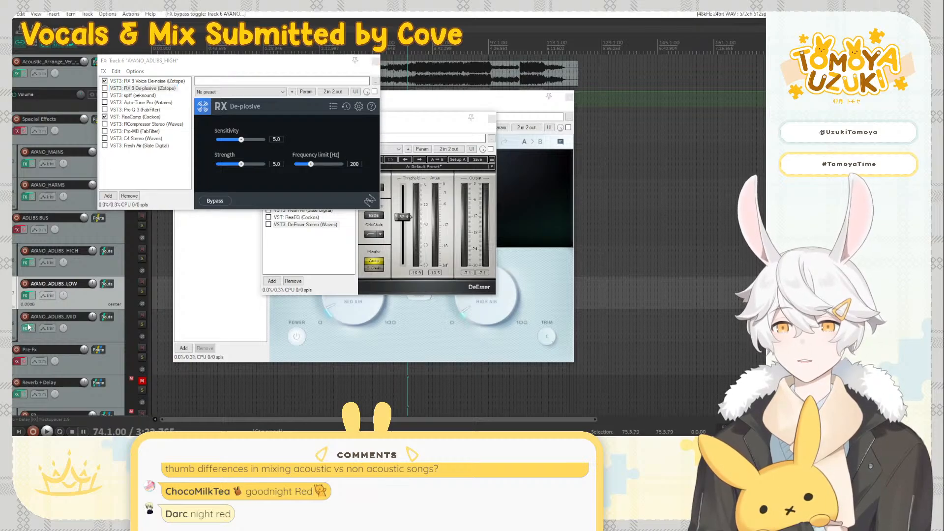
click(34, 93)
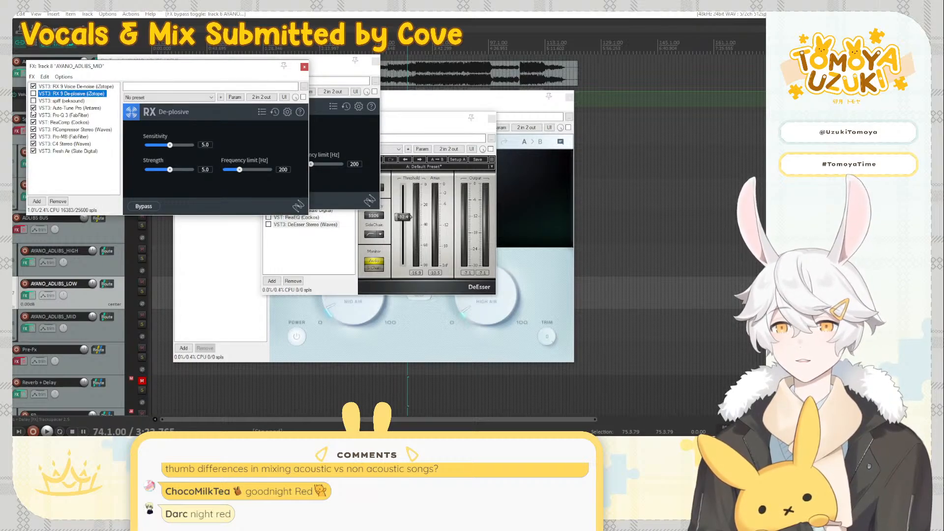
click(38, 132)
click(34, 130)
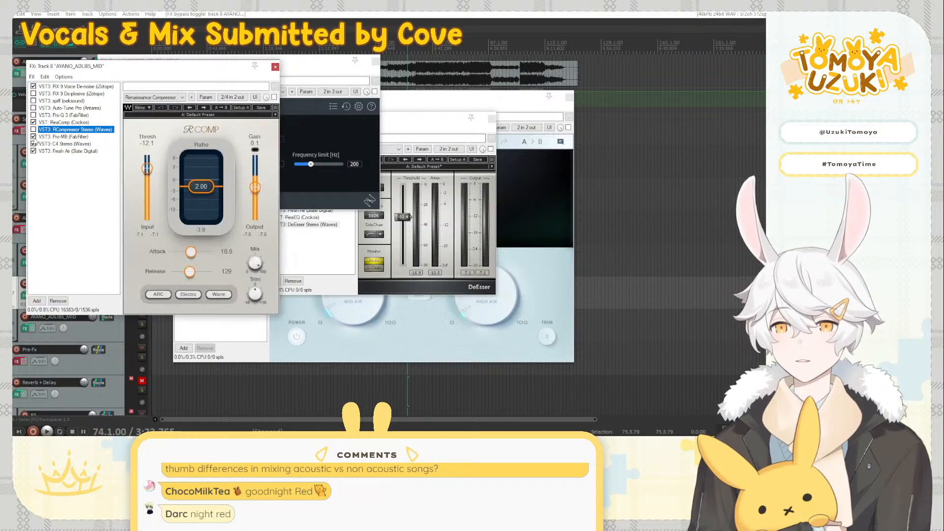
click(33, 136)
click(34, 144)
click(274, 67)
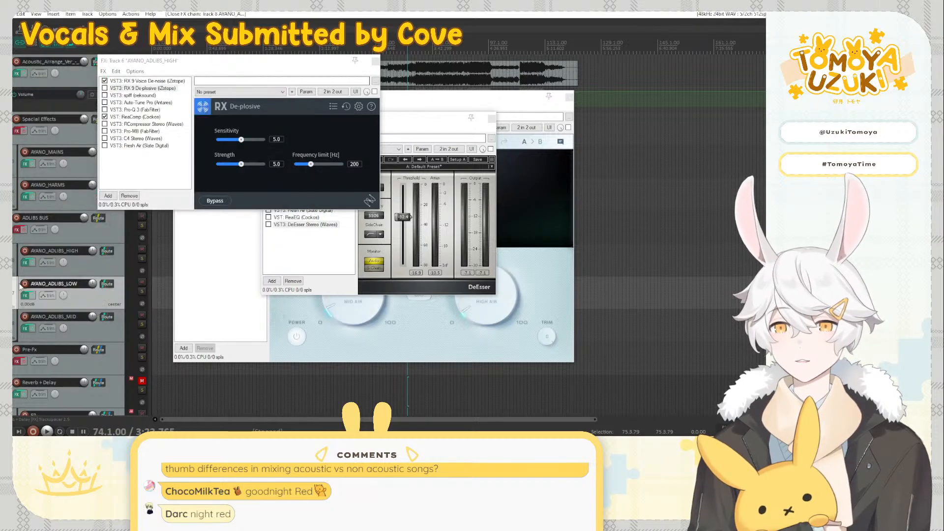
Recheck the AYANO_ADLIBS_MID effects chain and close all the open vocal effects windows
click(27, 264)
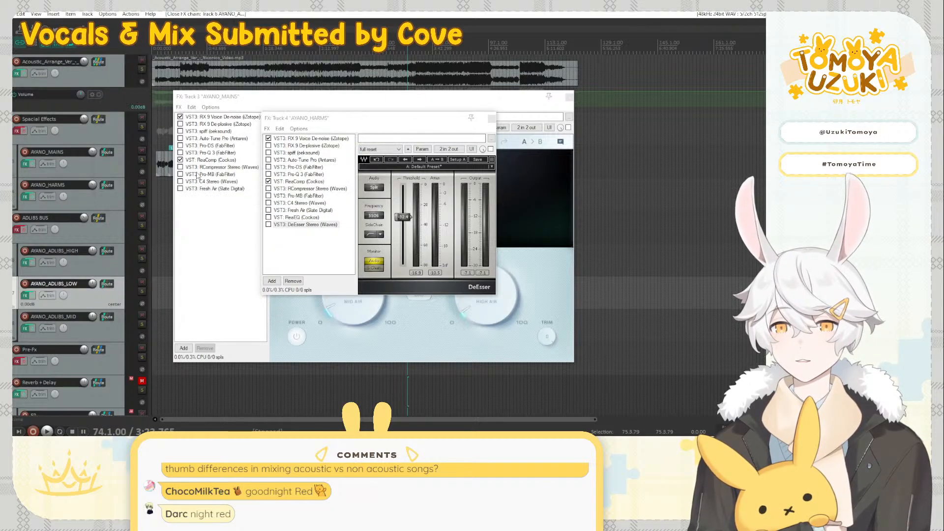
click(26, 329)
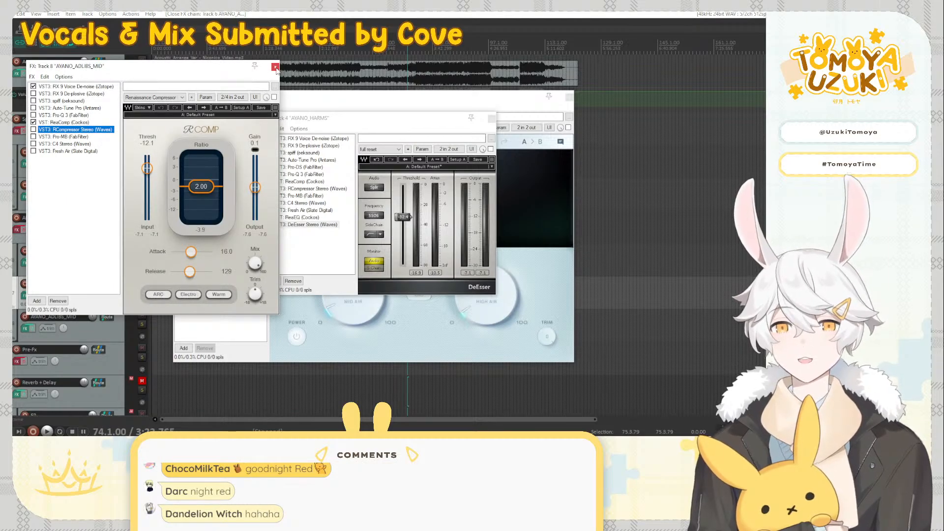
click(275, 67)
click(491, 118)
click(569, 97)
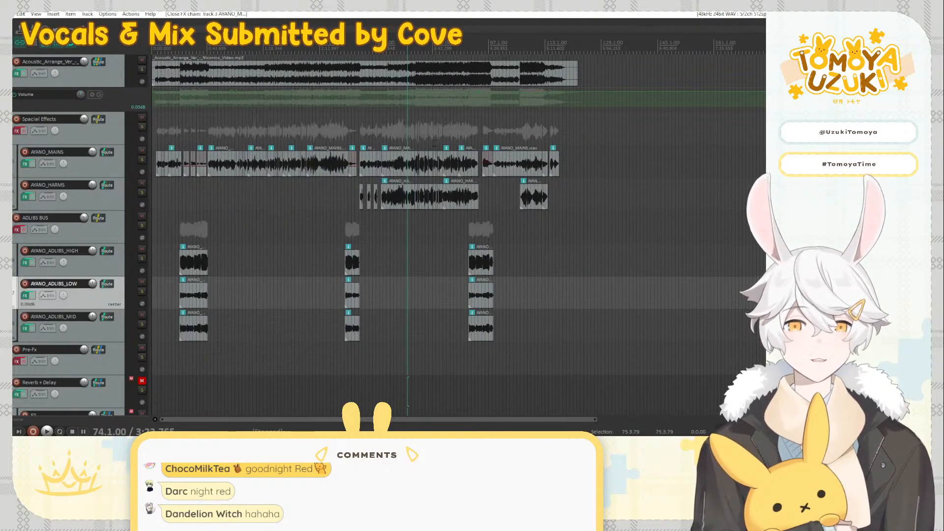
Play back the mix with the effects bypassed and look over the tracks down to Maser Vocals
scroll(120, 329, down, 5)
key(space)
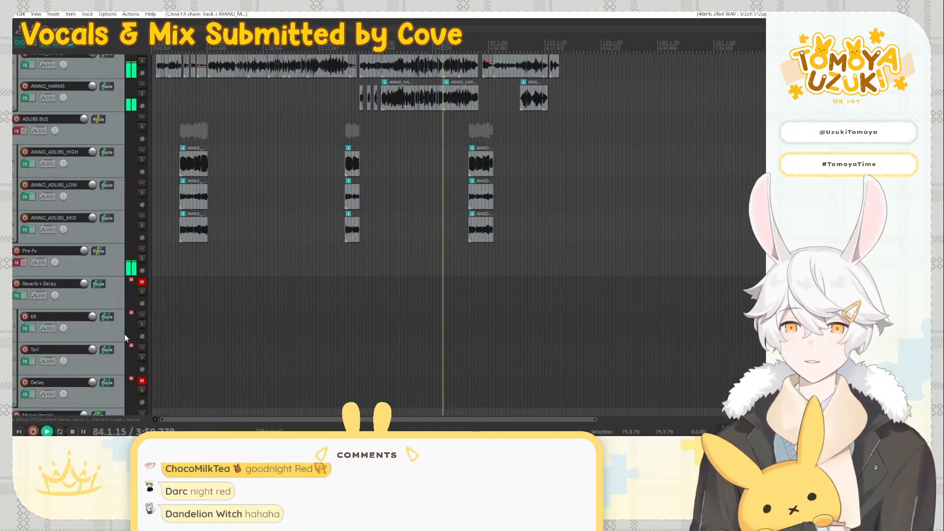
scroll(124, 339, down, 3)
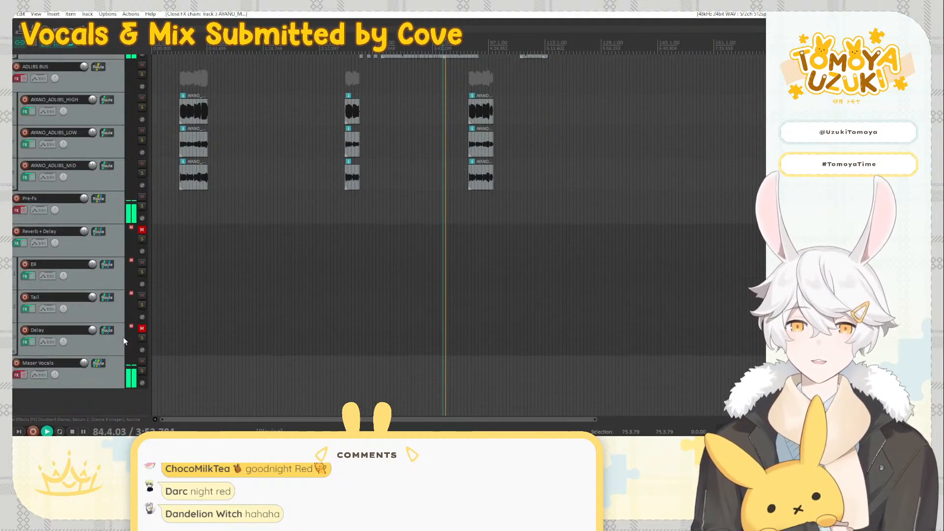
scroll(124, 339, up, 8)
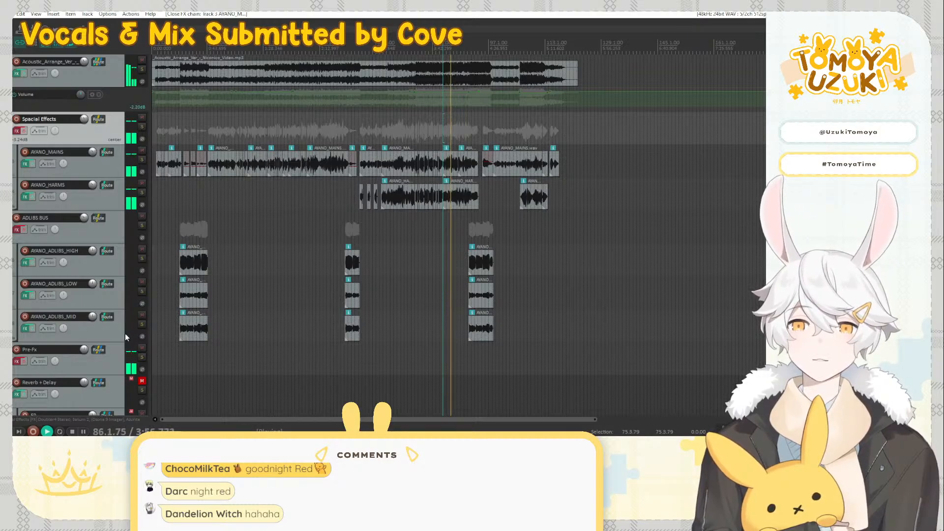
click(102, 64)
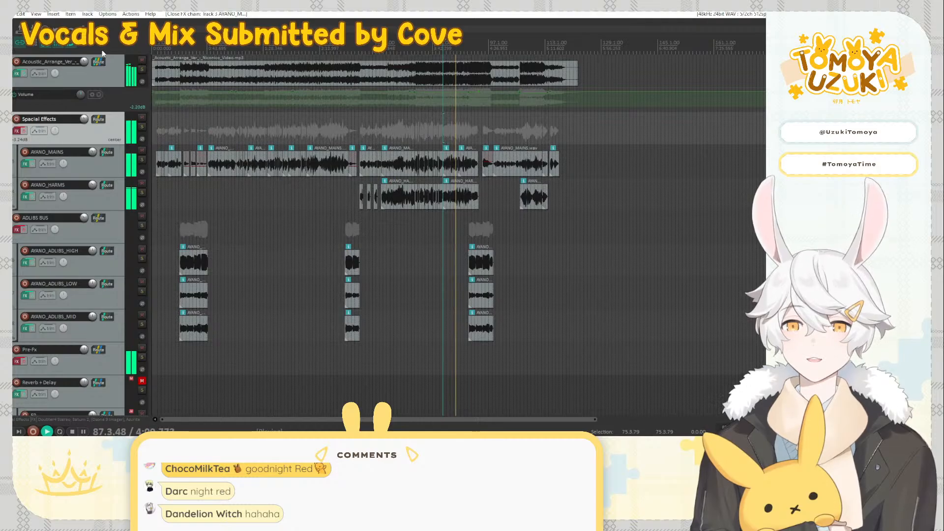
click(99, 61)
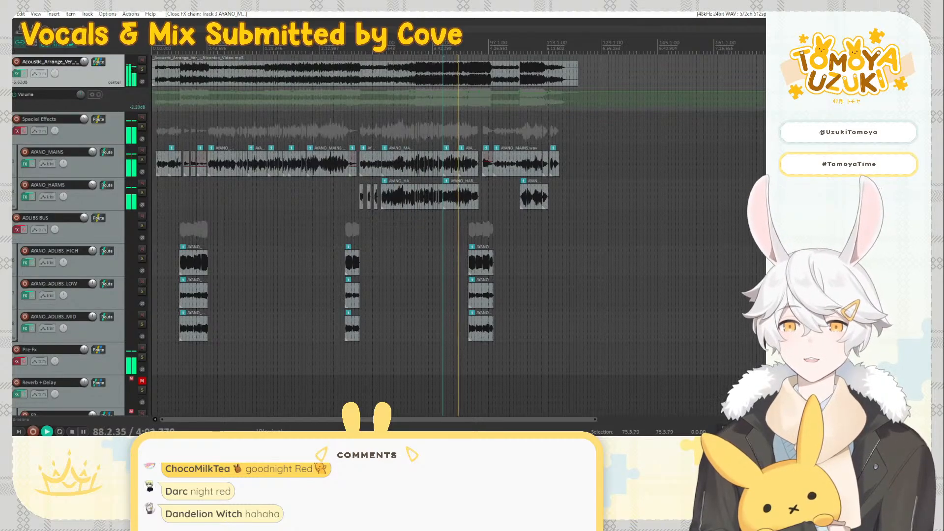
Undo the effect bypasses and the track and send mutes to restore the fully processed mix during playback
key(ctrl+z)
key(ctrl+z)
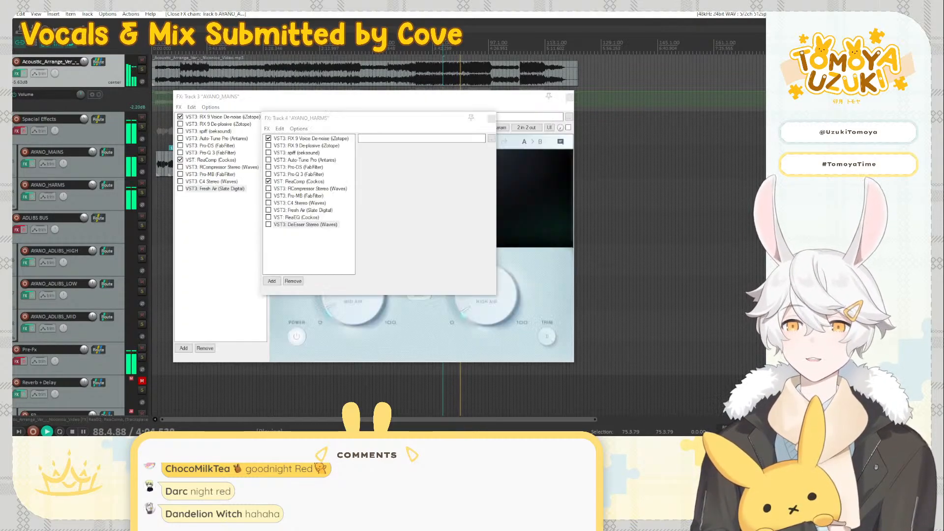
key(ctrl+z)
key(ctrl+z)
key(ctrl+z)
key(ctrl+z)
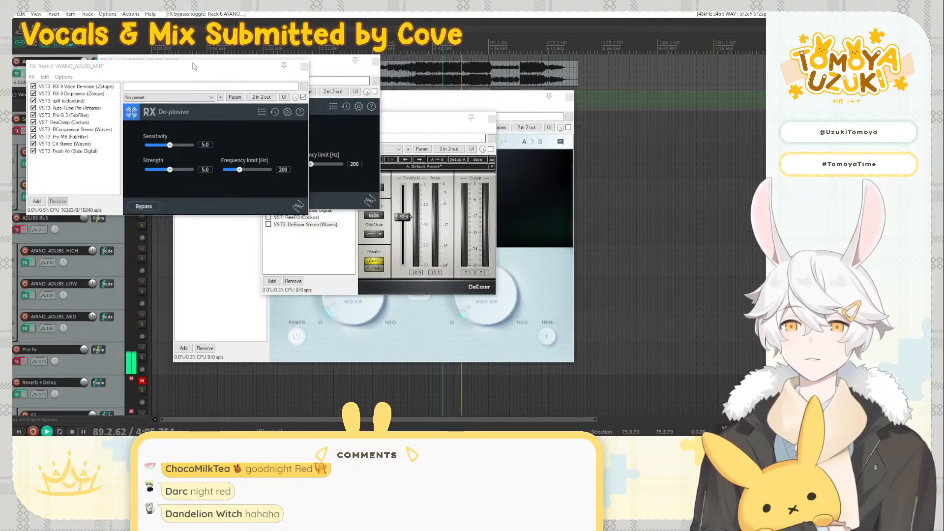
key(ctrl+z)
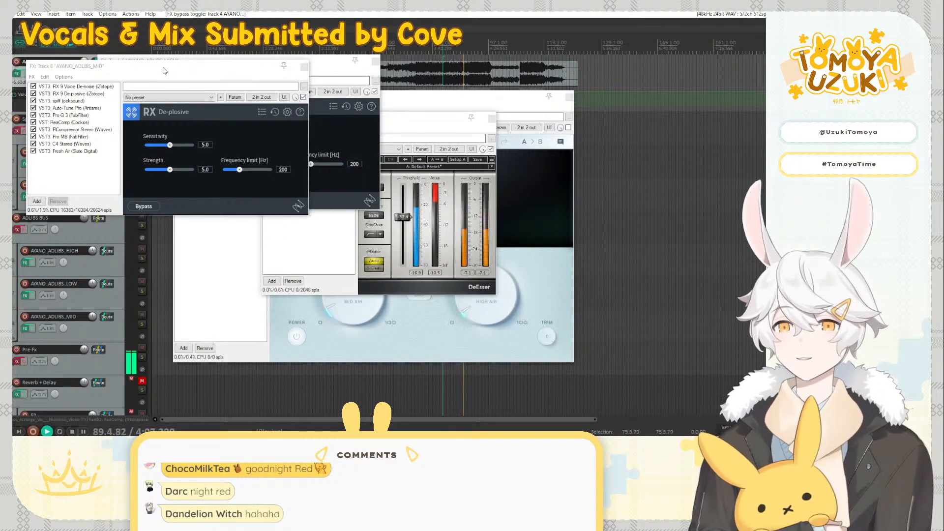
key(ctrl+z)
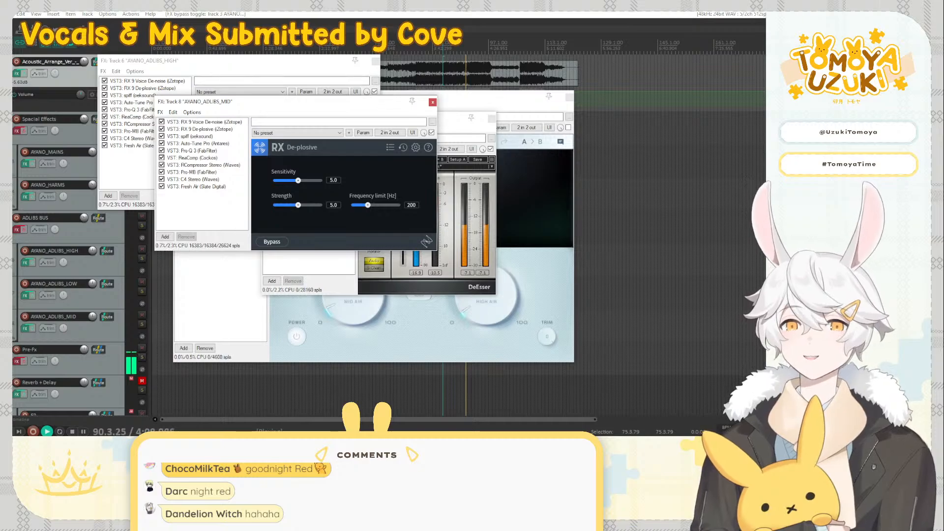
key(ctrl+z)
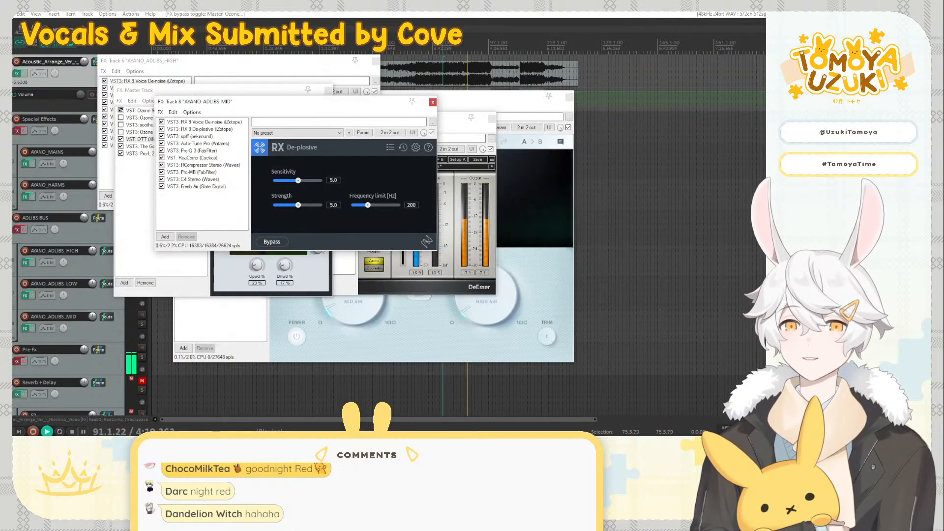
key(ctrl+z)
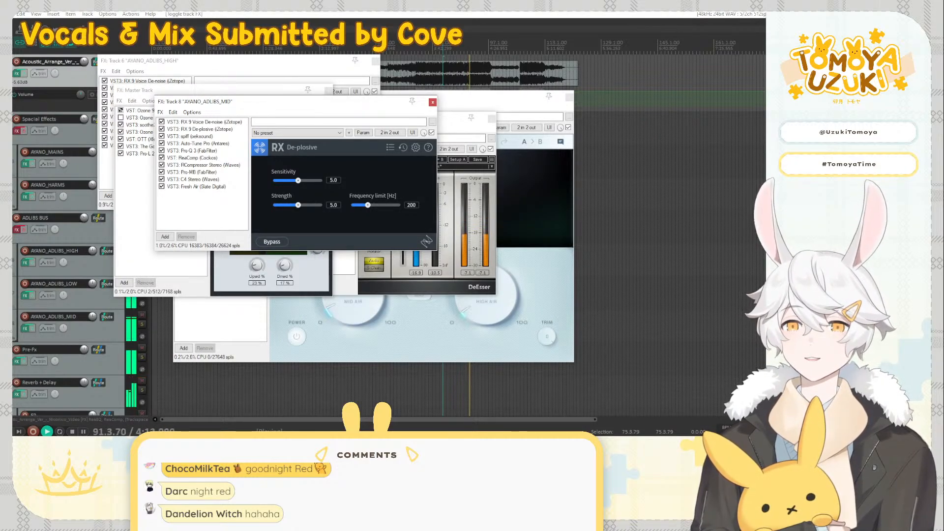
key(ctrl+z)
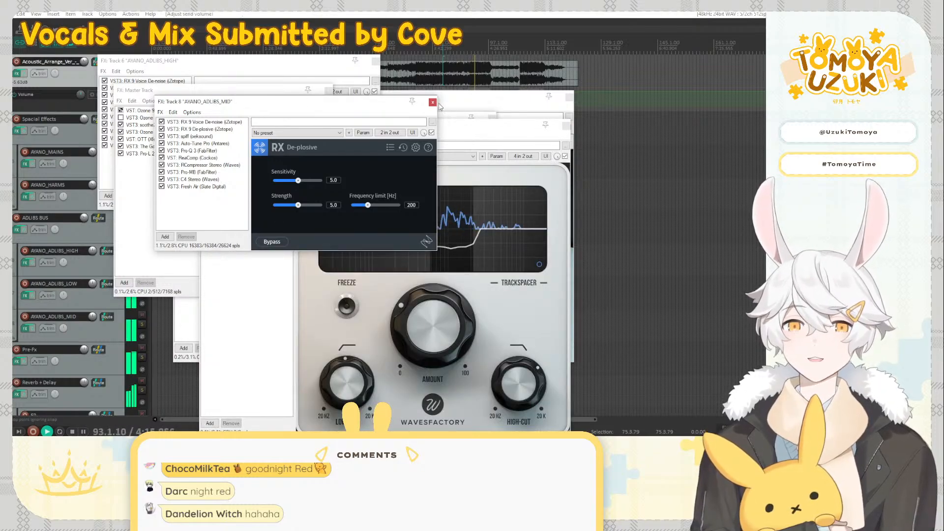
Check the acoustic arrangement's routing for its ER and Tail sends, and close all the open effects and routing windows
click(432, 102)
click(566, 126)
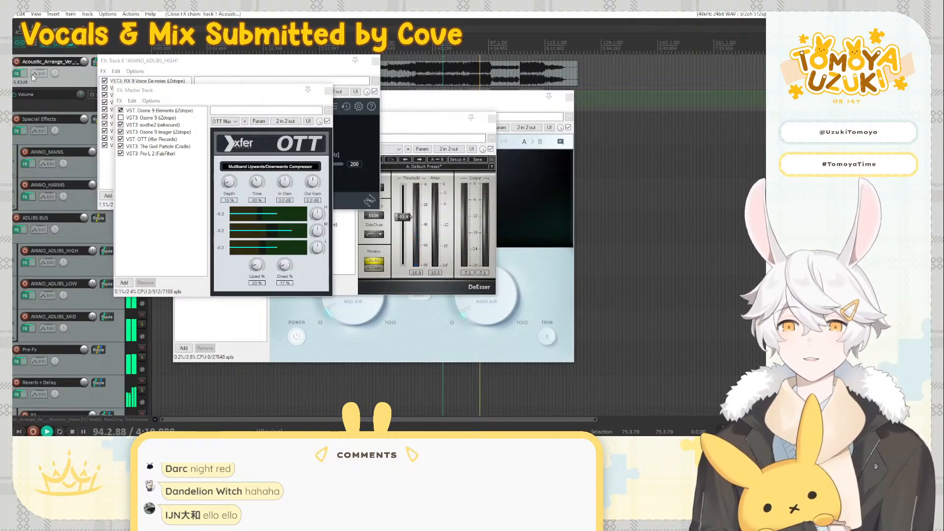
click(94, 63)
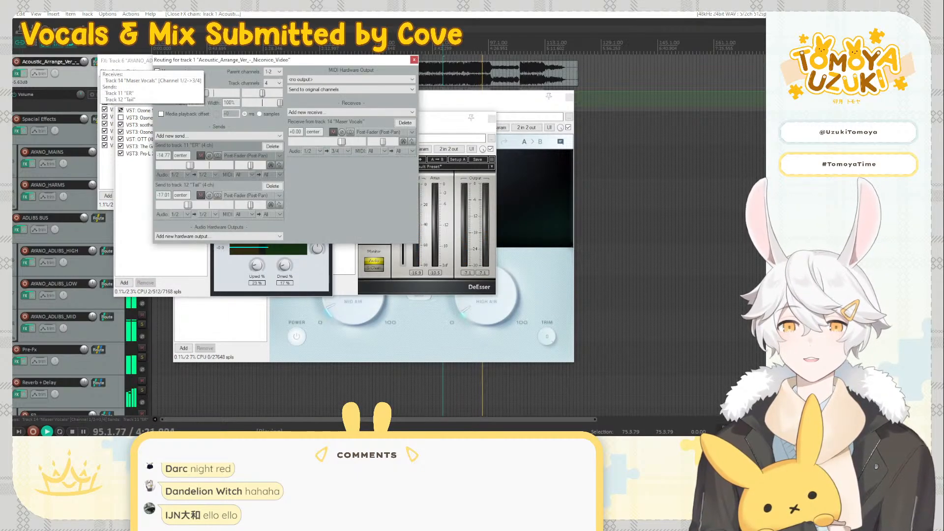
click(413, 59)
click(491, 118)
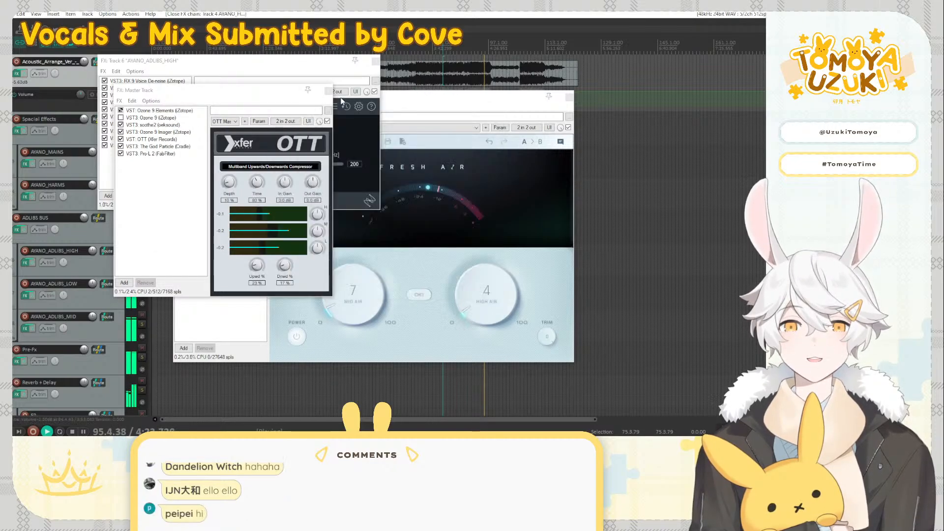
click(328, 91)
click(376, 61)
click(568, 97)
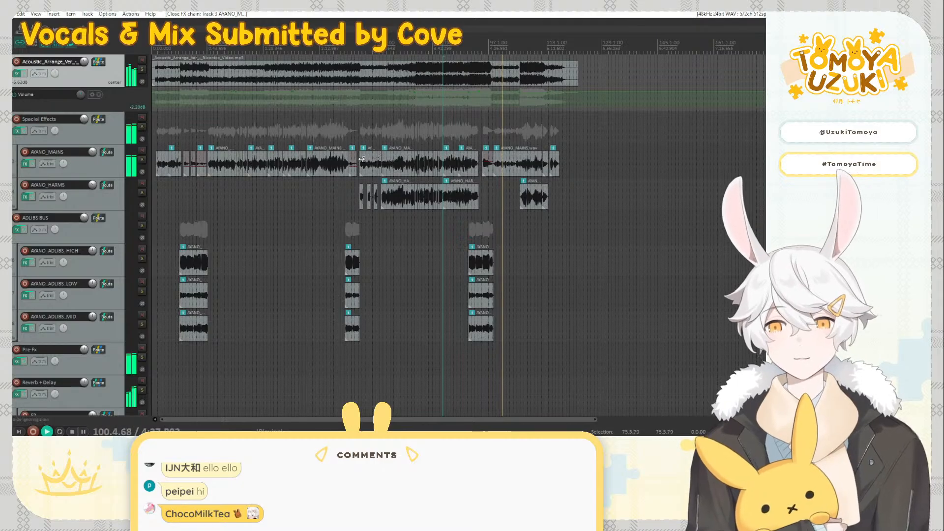
Fine-tune the volume of the Reverb + Delay track while the mix plays
scroll(117, 337, down, 1)
scroll(83, 353, down, 3)
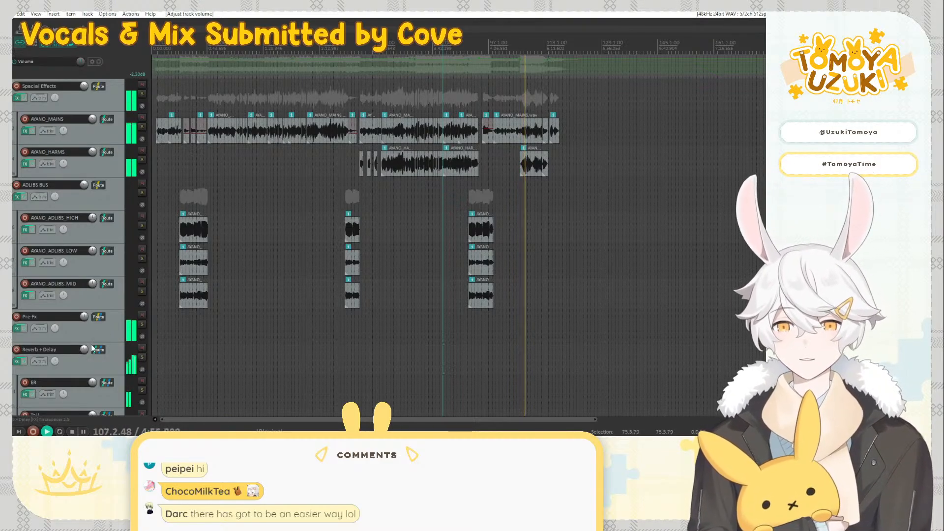
mouse_move(83, 350)
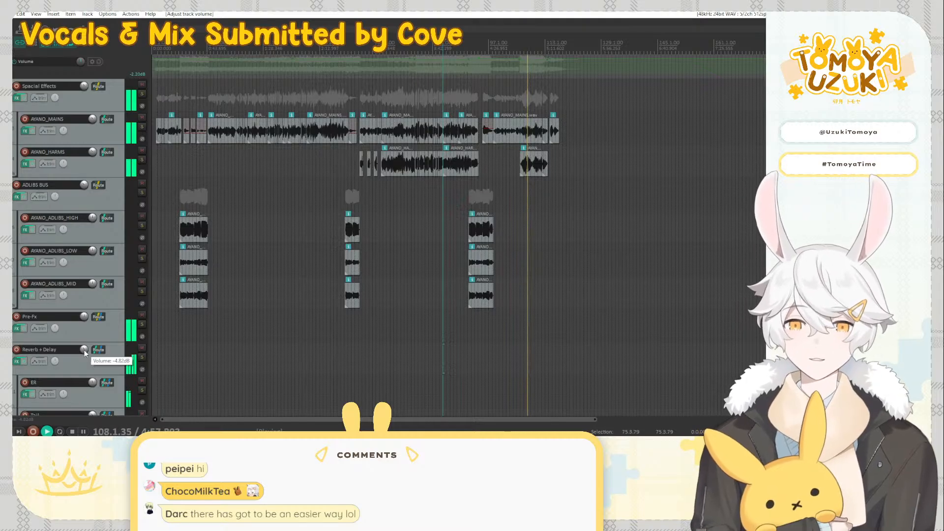
drag(84, 350, 85, 353)
click(116, 339)
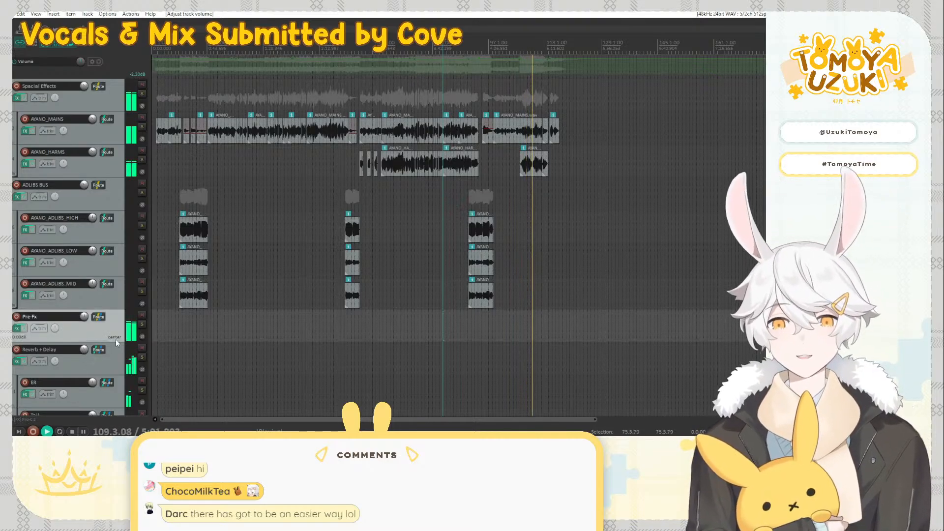
Check the acoustic arrangement's Trackspacer and its ER and Tail send levels, close both windows and stop playback
scroll(108, 168, up, 1)
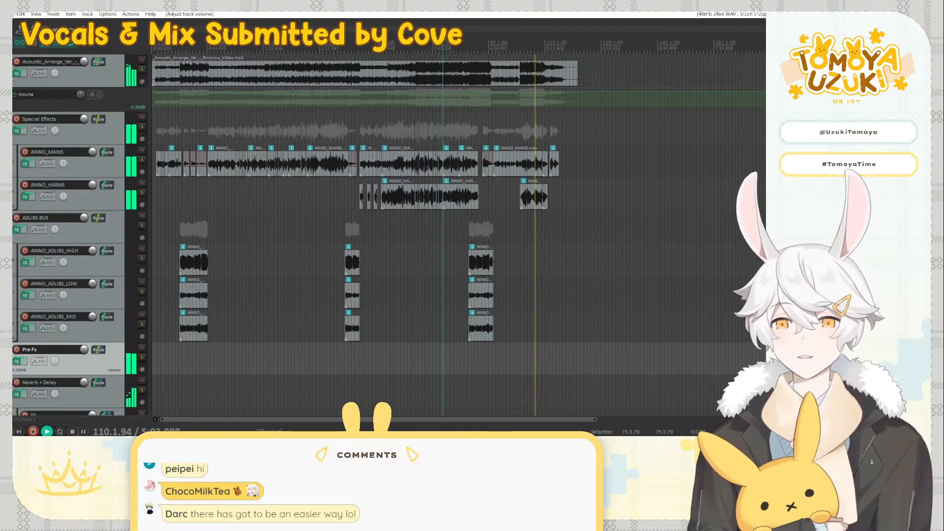
click(17, 73)
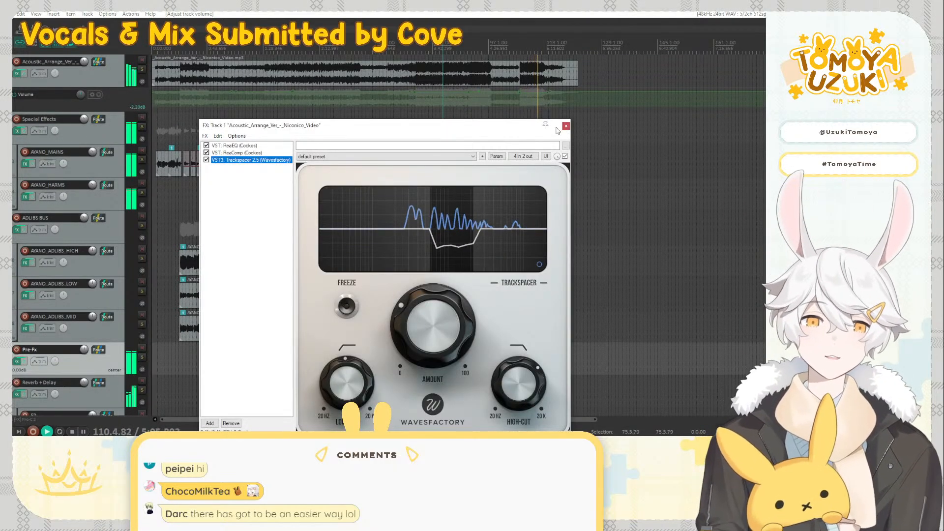
key(Escape)
click(99, 61)
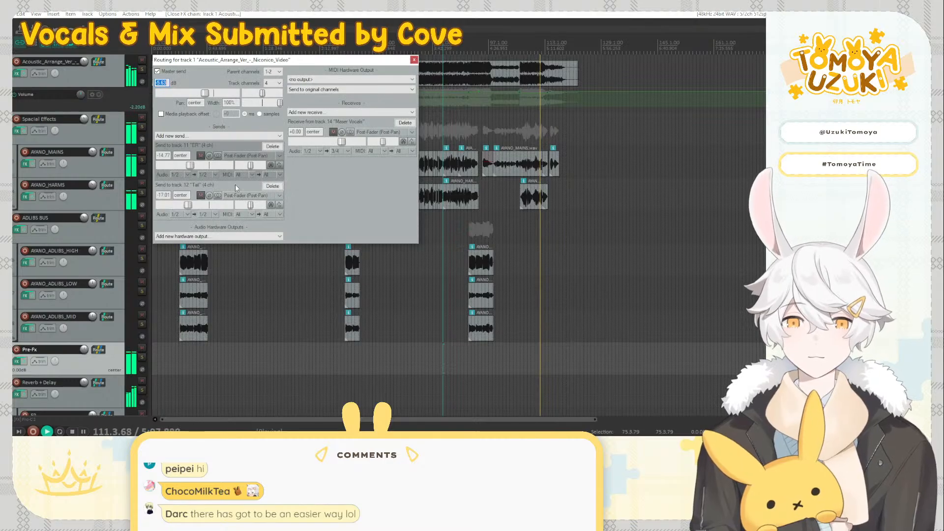
click(189, 167)
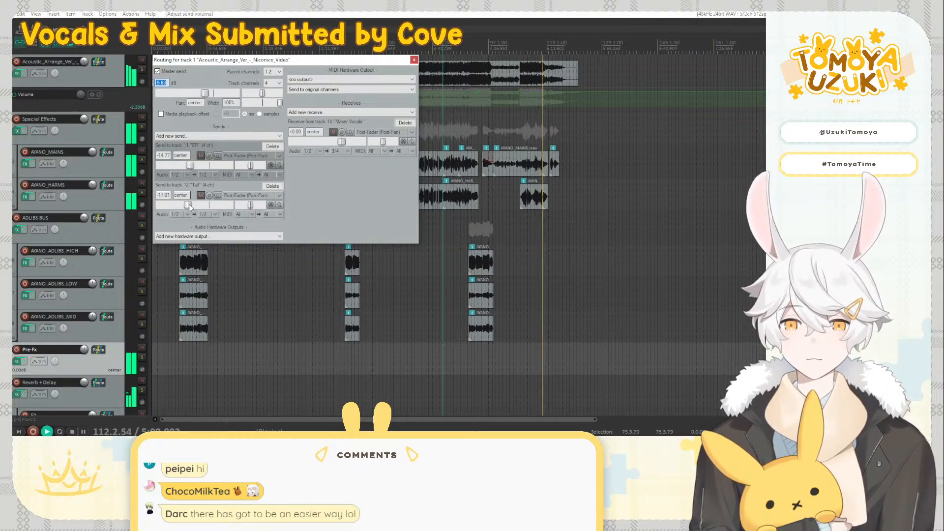
click(414, 59)
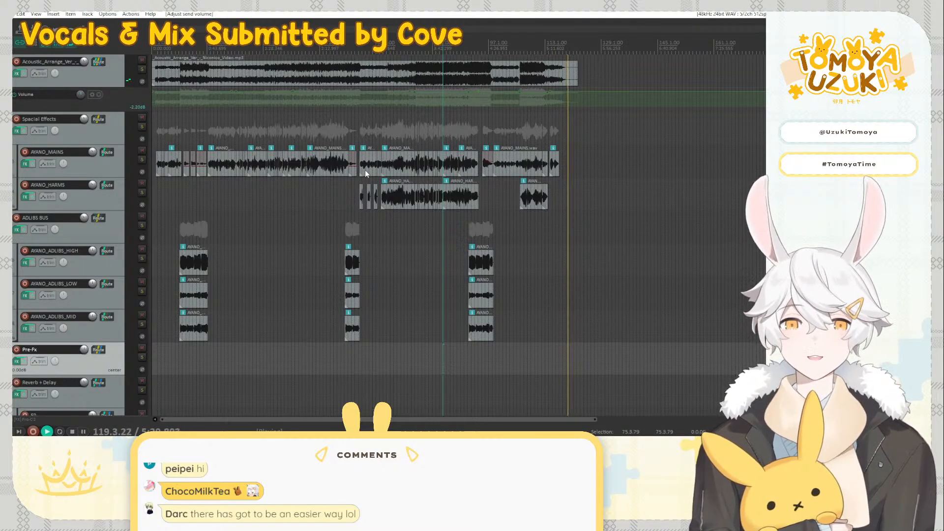
key(space)
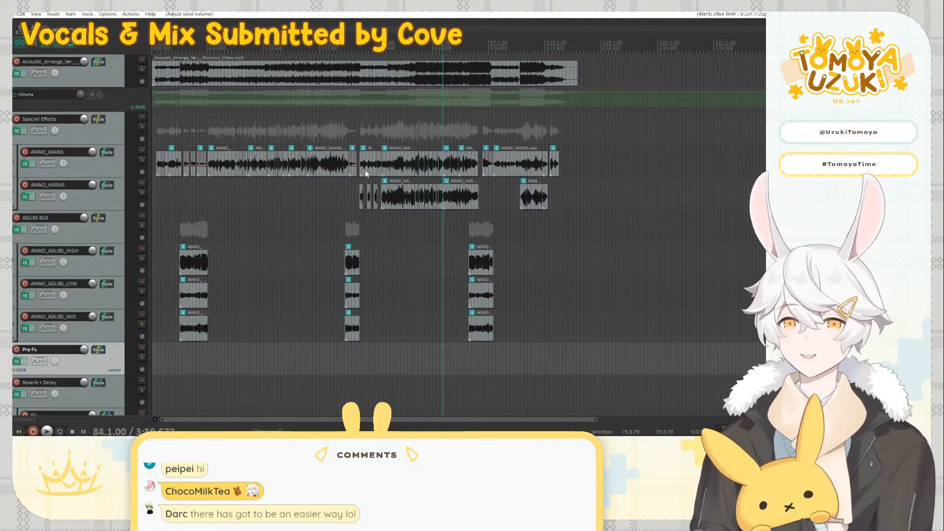